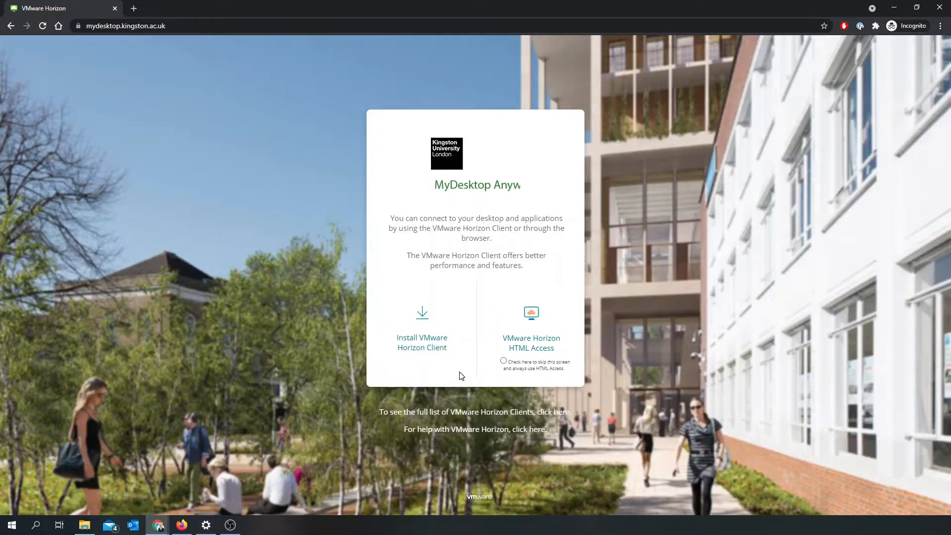
- Open the VMware Horizon Client download page, look through the clients offered for each operating system, and minimize the browser
left_click(439, 350)
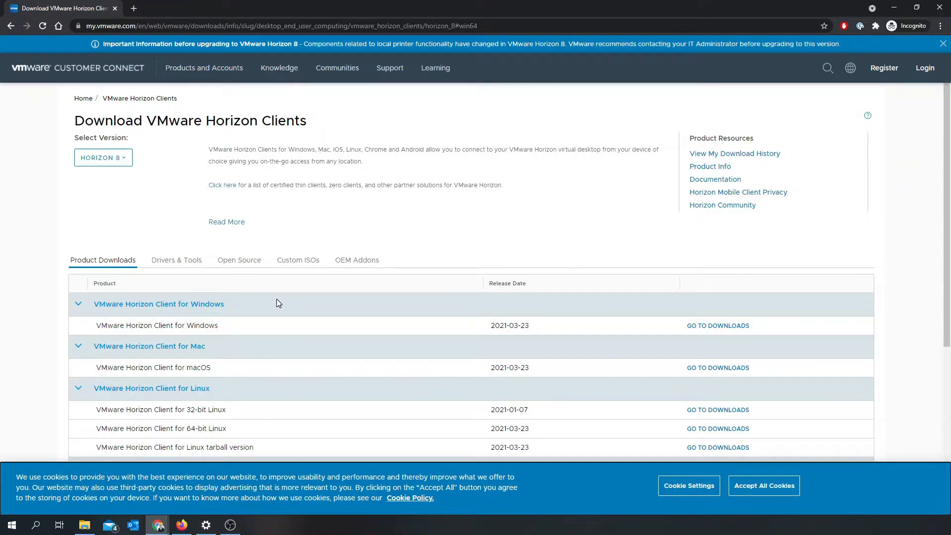
scroll(329, 340, "down", 3)
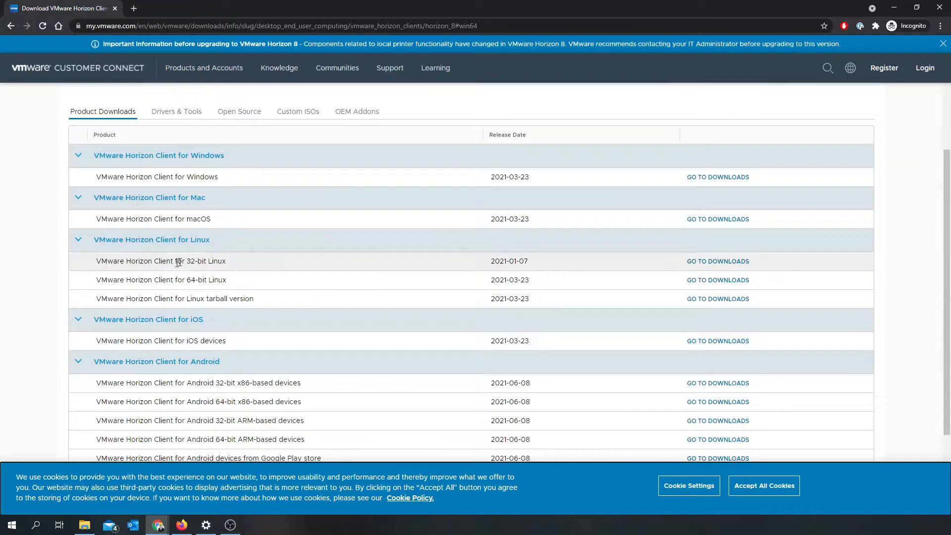
scroll(344, 314, "down", 3)
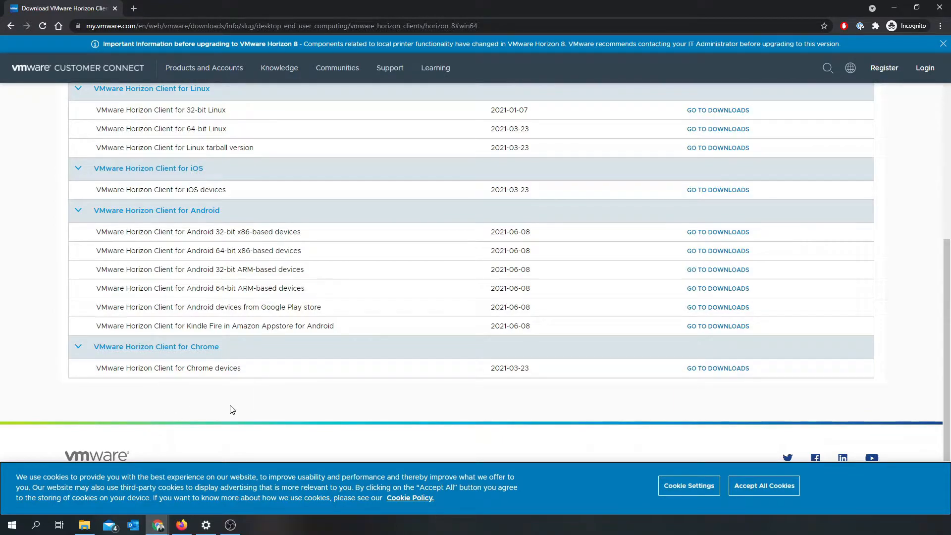
scroll(278, 407, "up", 6)
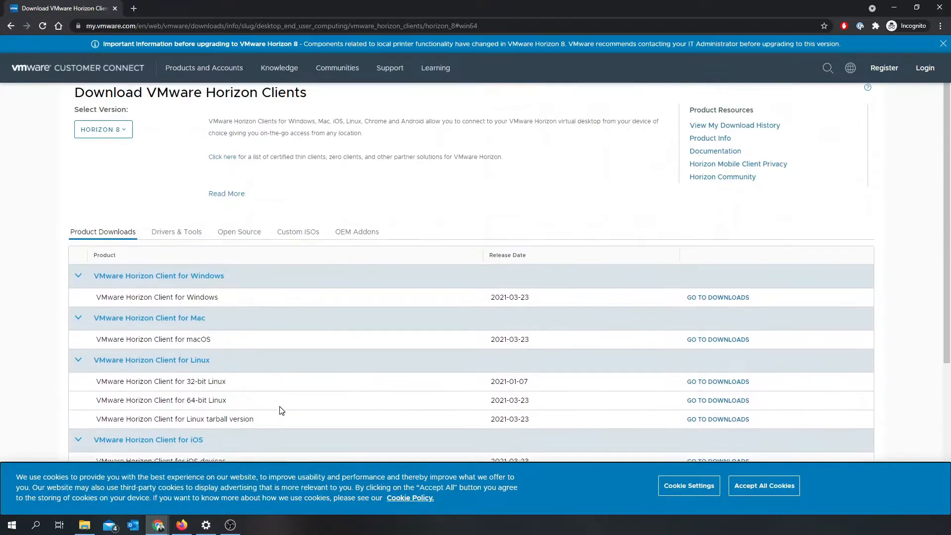
left_click(894, 7)
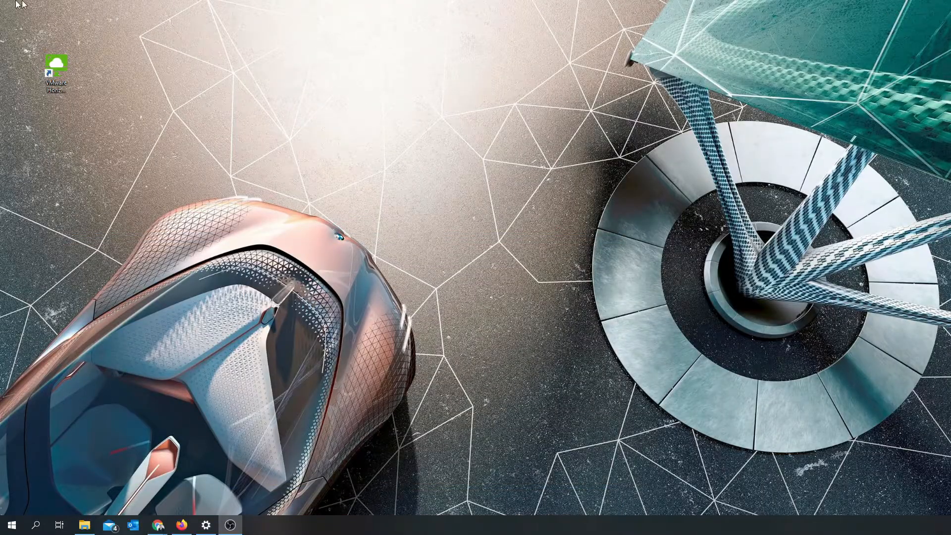
- Start the VMware Horizon Client from its desktop shortcut
left_click(61, 90)
double_click(62, 89)
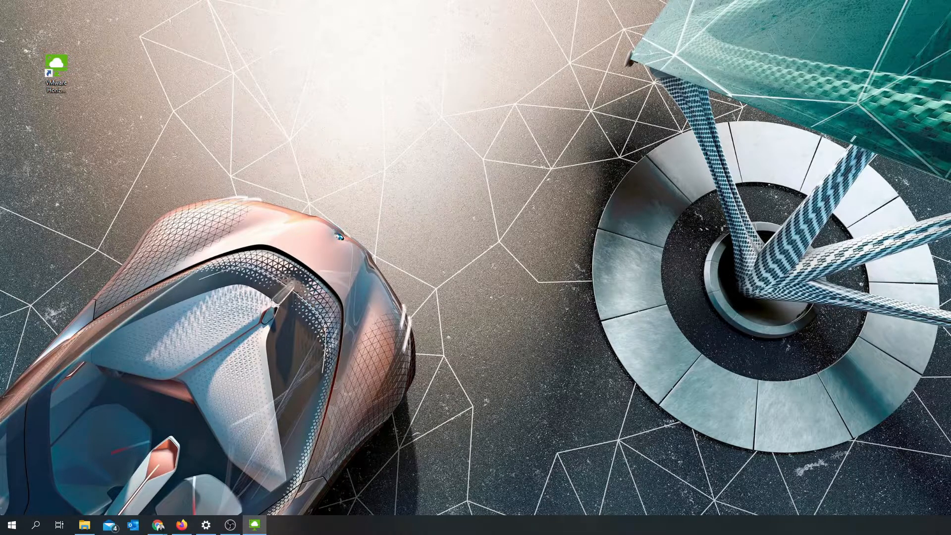
left_click_drag(63, 149, 510, 94)
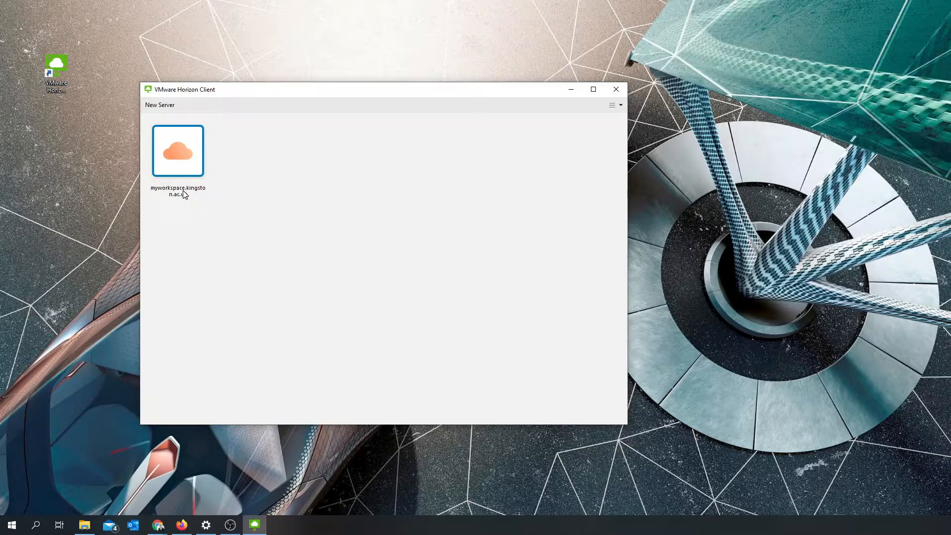
- Log in to the myworkspace.kingston.ac.uk server with the account password and open the PC Lab desktop
double_click(182, 151)
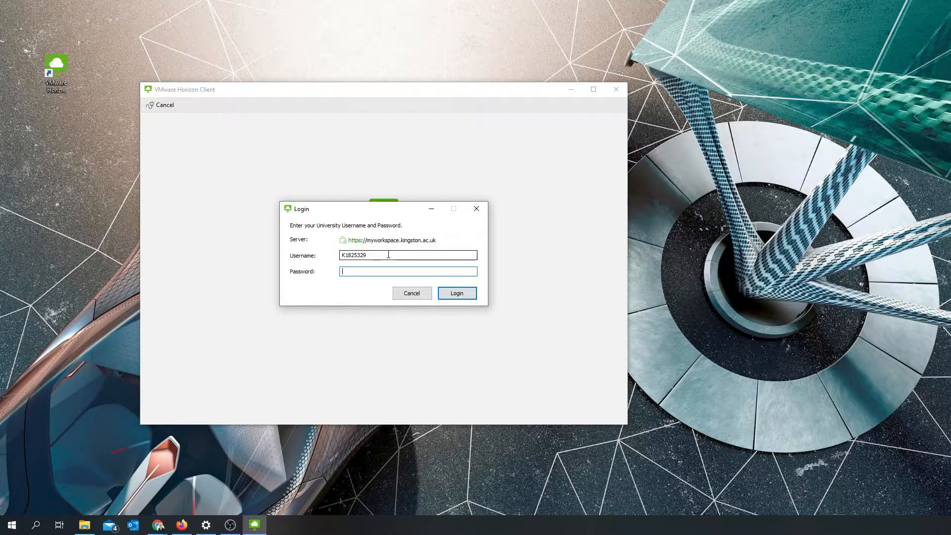
type("•••••••••")
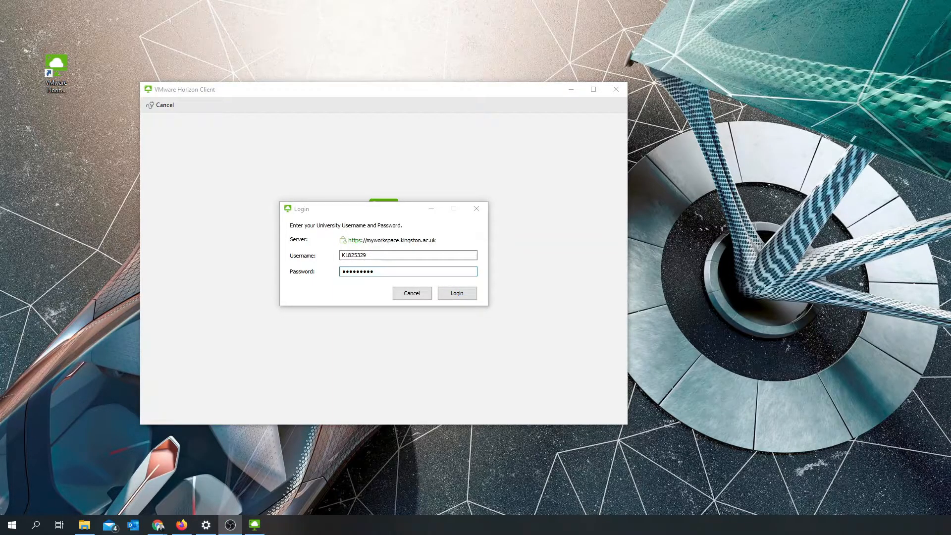
left_click(456, 294)
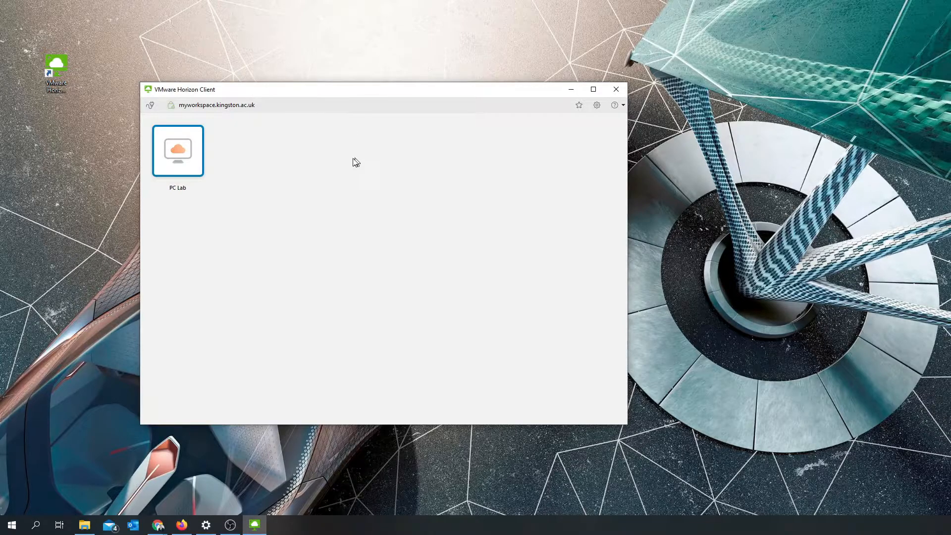
double_click(193, 153)
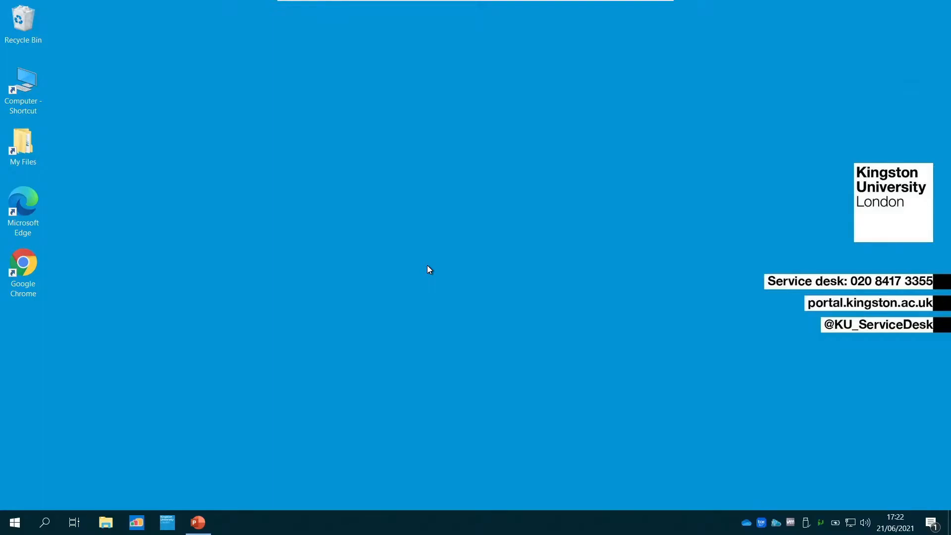
- Open AppsAnywhere on the virtual desktop, decline the browser profile sync, and maximize the window
left_click(139, 528)
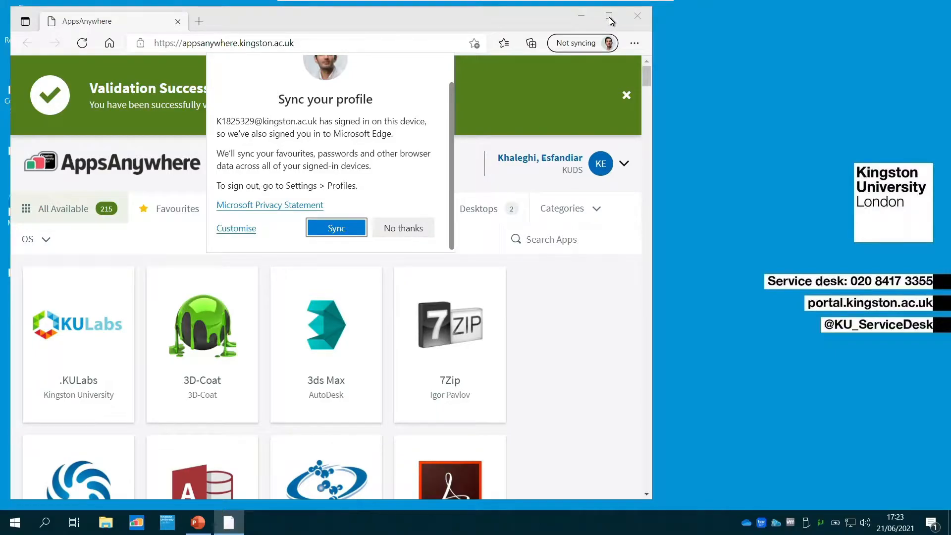
left_click(390, 233)
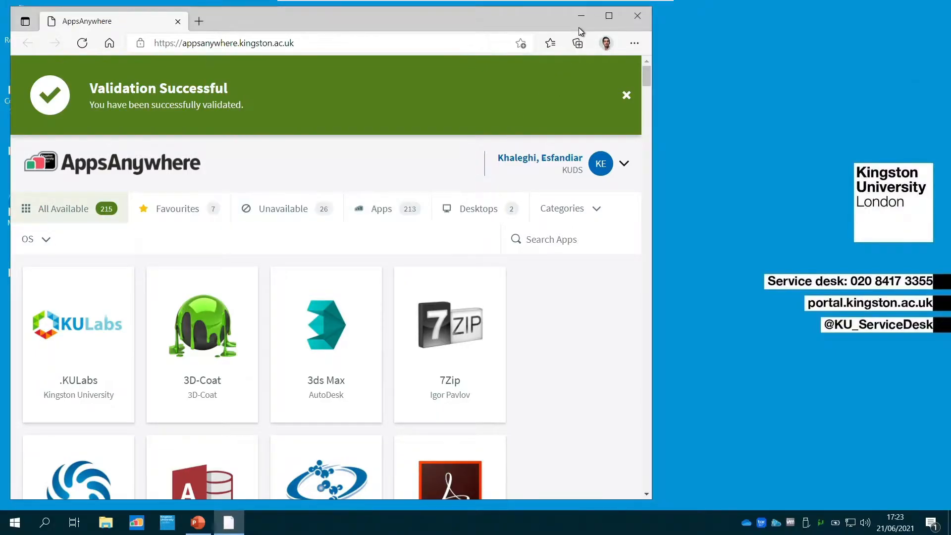
left_click(609, 15)
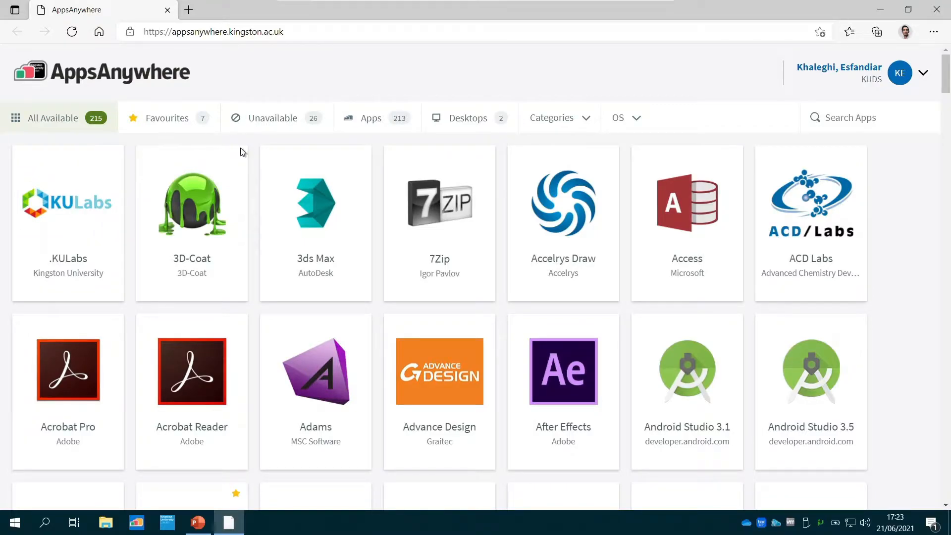
- Search the AppsAnywhere catalogue for "solid" and view the launch options of Solidworks
left_click(855, 113)
type("solid")
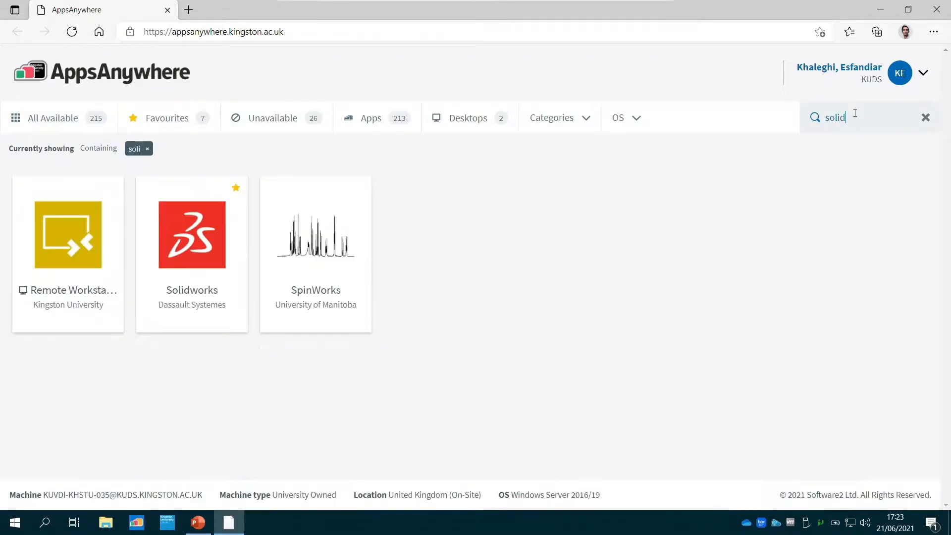
mouse_move(144, 266)
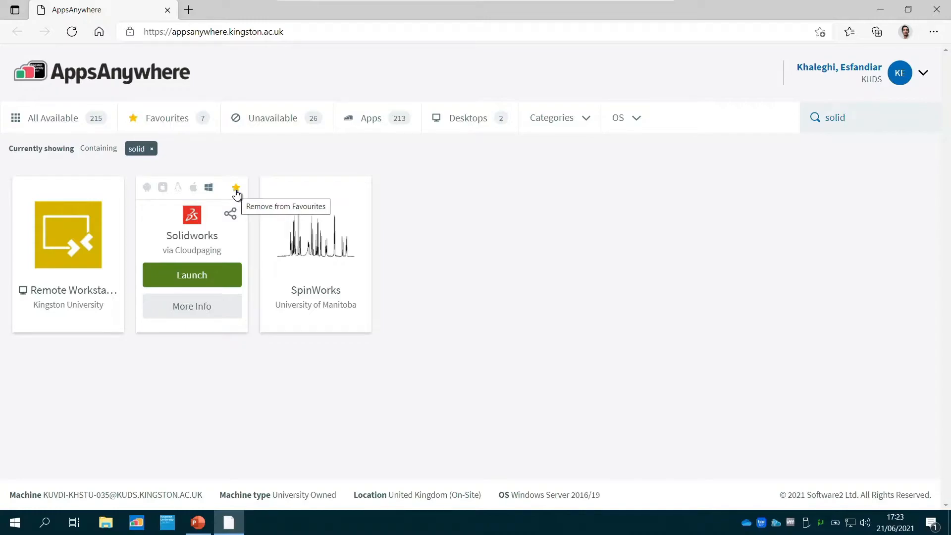
- Launch Solidworks from the AppsAnywhere favourites and minimize the browser
left_click(180, 124)
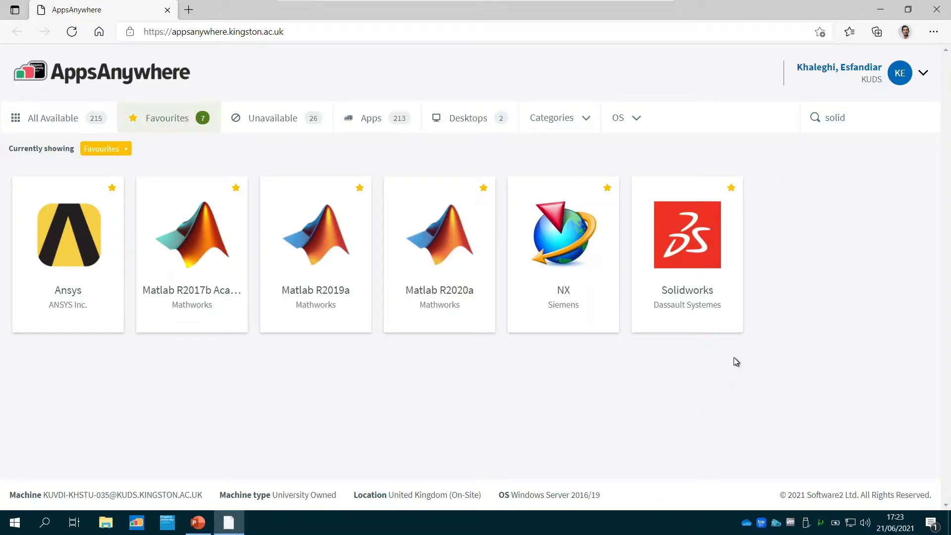
mouse_move(742, 325)
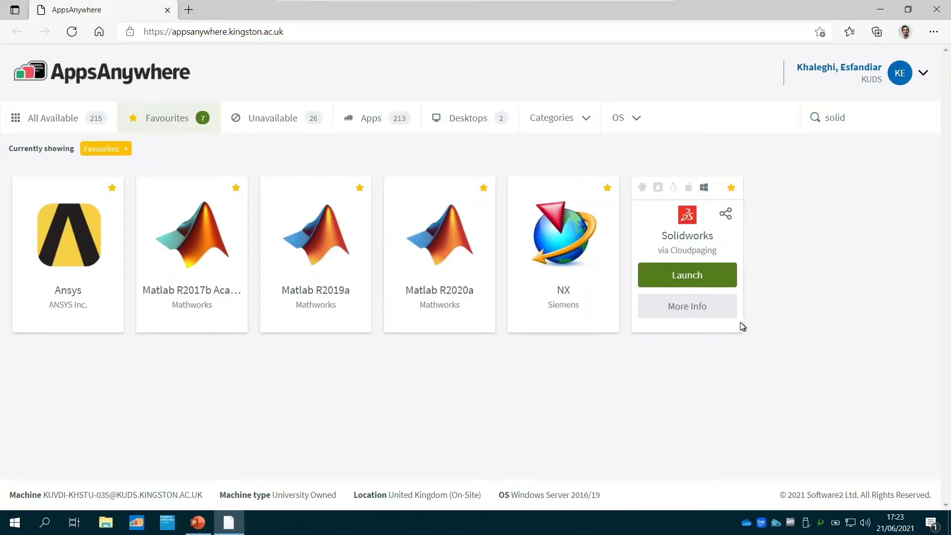
left_click(716, 280)
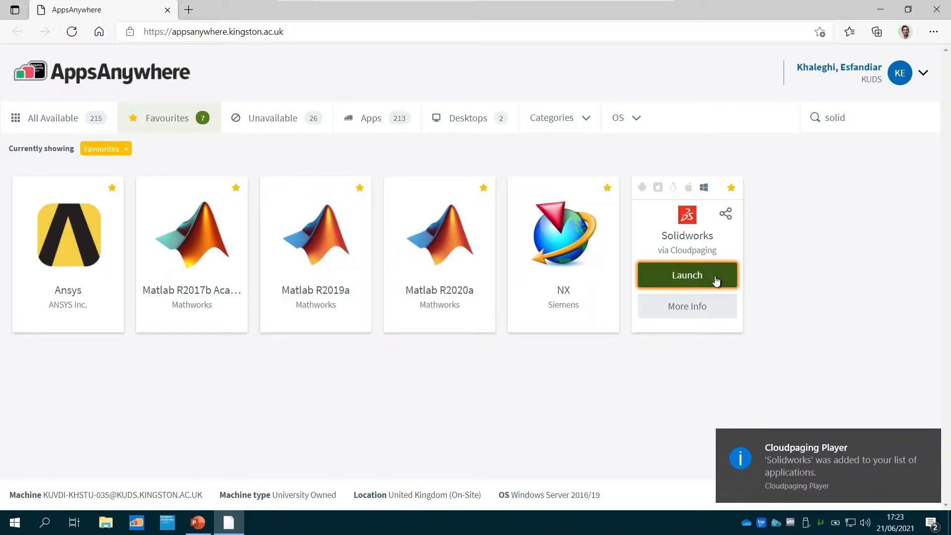
left_click(880, 10)
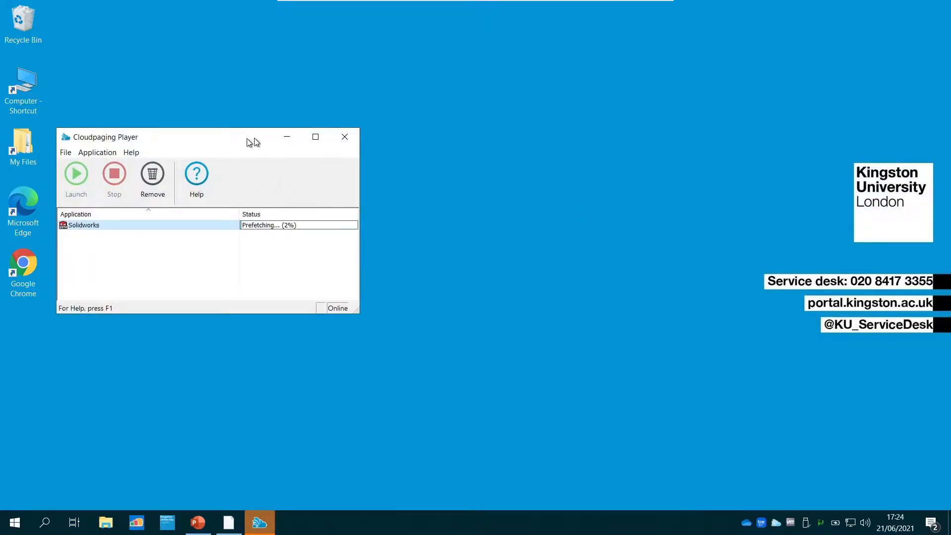
- Accept the SOLIDWORKS license agreement and move the Cloudpaging Player window out of the way, minimizing it once SOLIDWORKS has loaded
left_click_drag(250, 143, 346, 138)
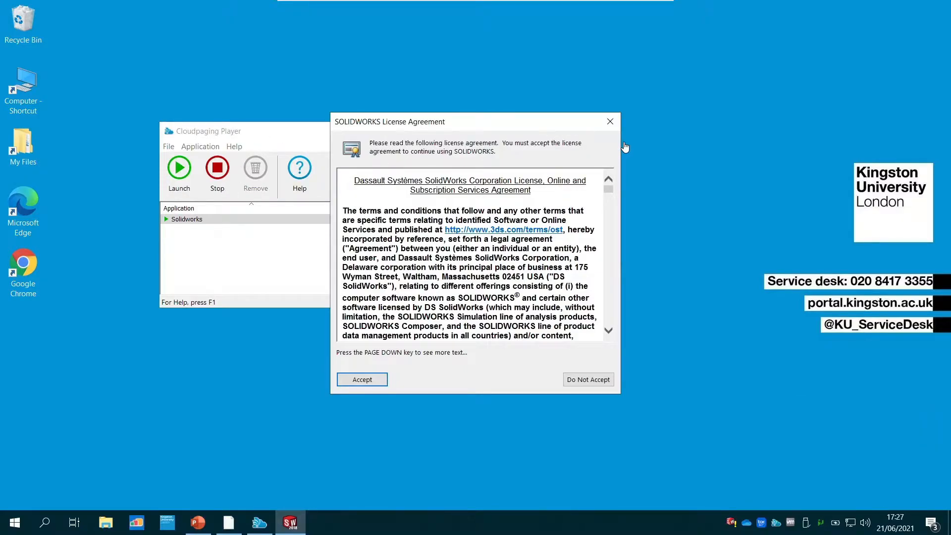
left_click(363, 379)
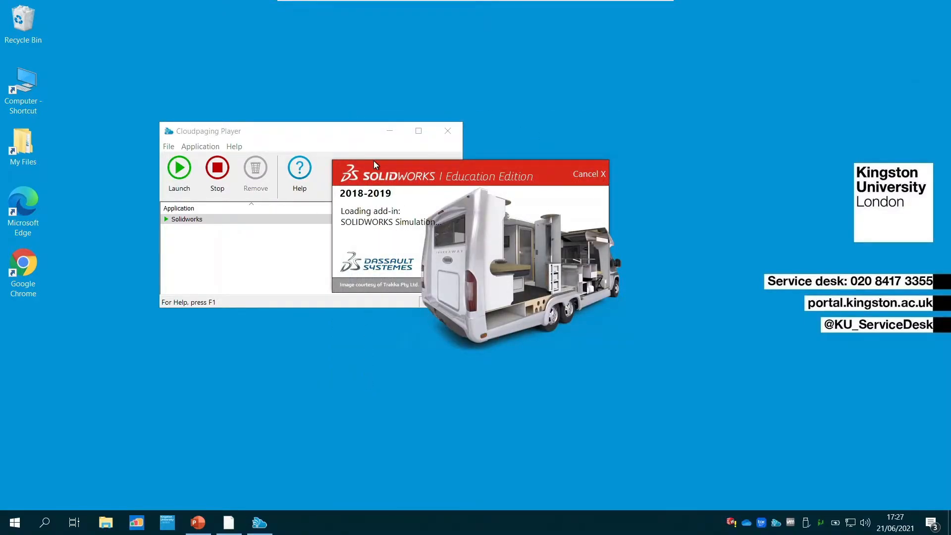
left_click_drag(334, 128, 267, 59)
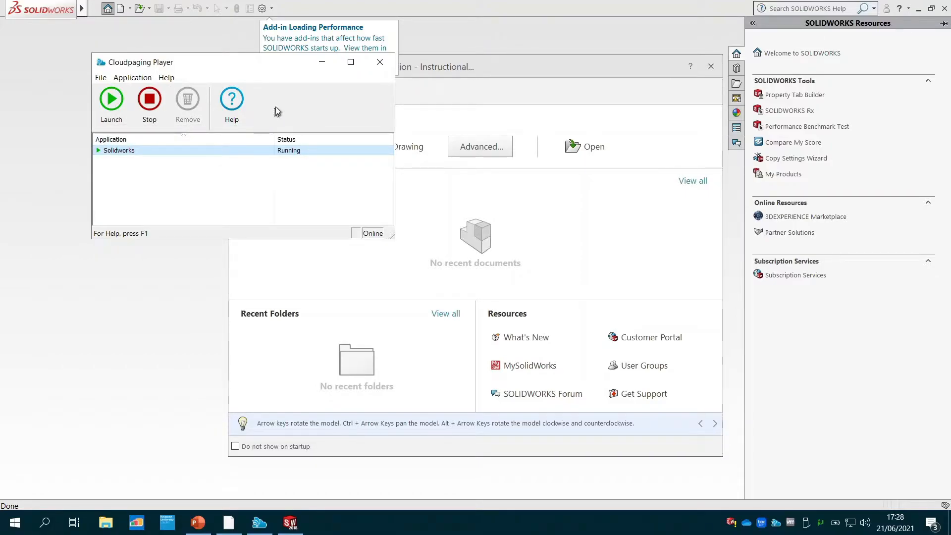
left_click(322, 62)
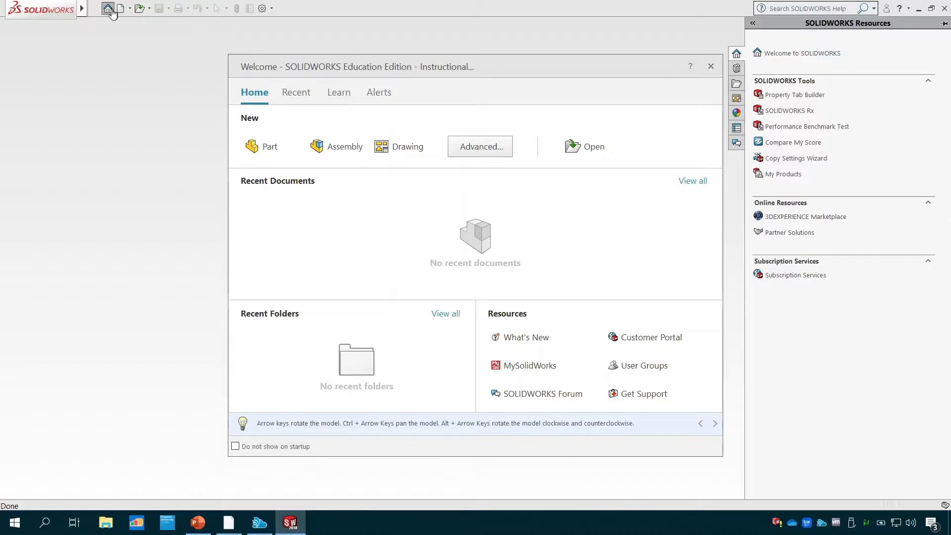
- Dismiss the SOLIDWORKS Welcome window and start creating a new document
left_click(82, 11)
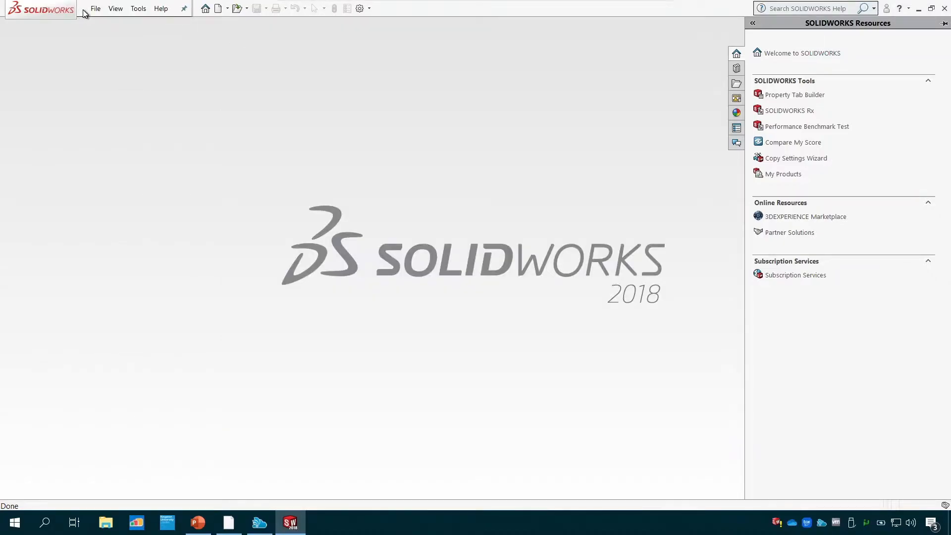
left_click(94, 10)
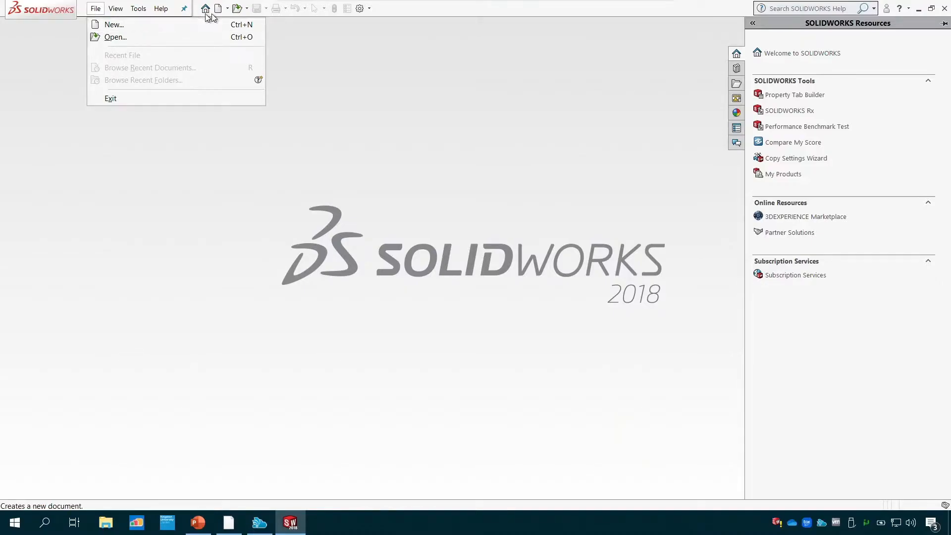
left_click(228, 10)
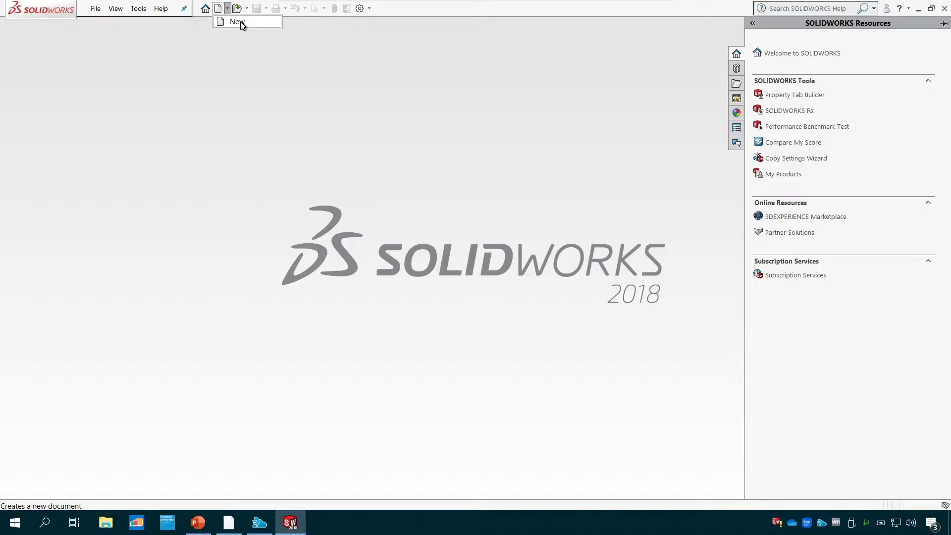
left_click(94, 9)
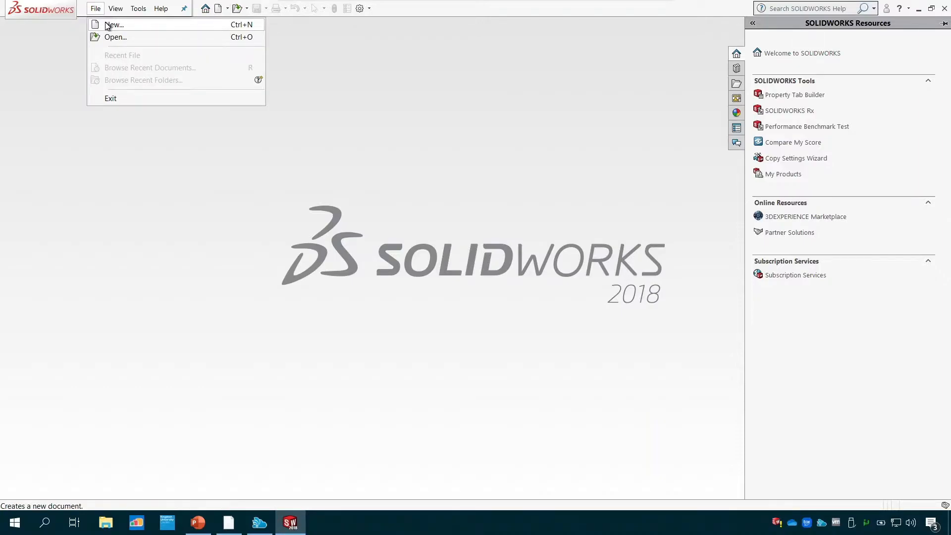
left_click(107, 25)
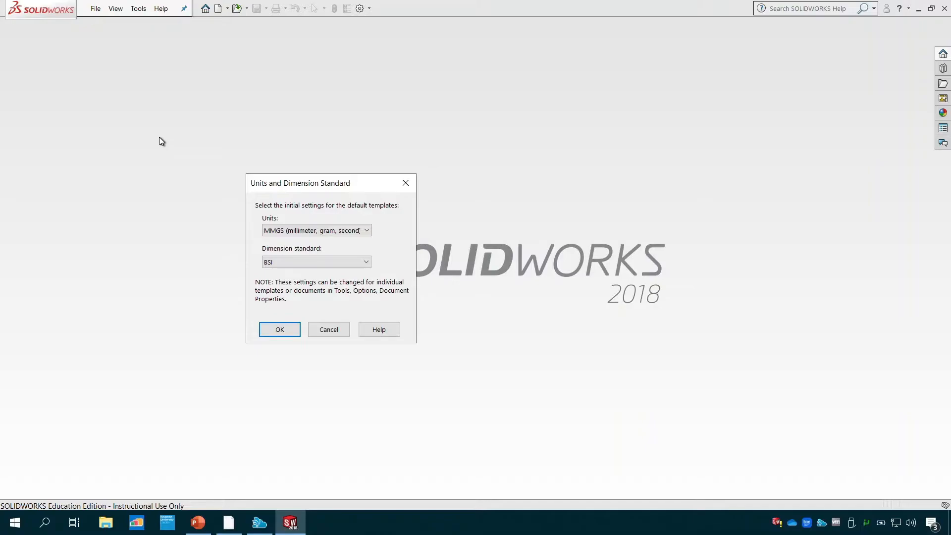
- Set the default templates to MMGS (millimeter, gram, second) units with the BSI dimension standard, and bring up the new document type selection
left_click(311, 262)
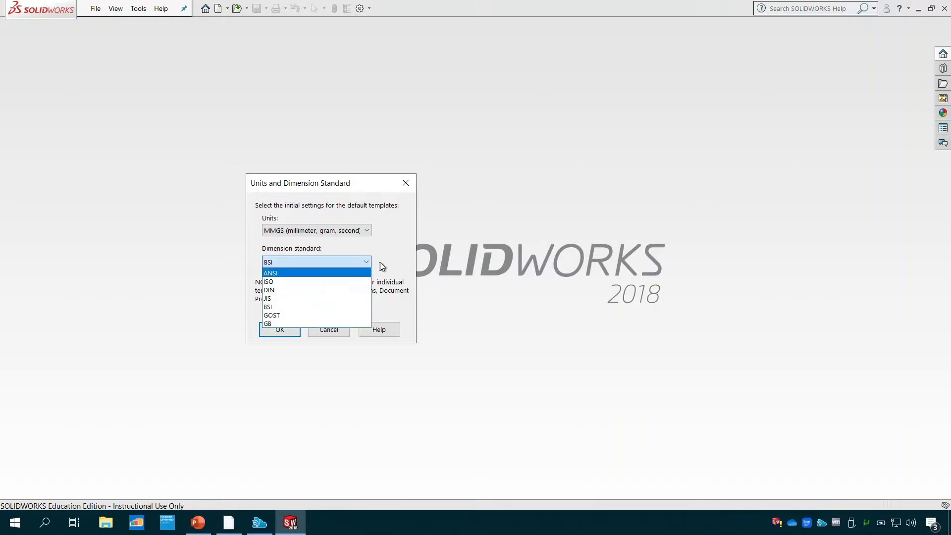
left_click(407, 262)
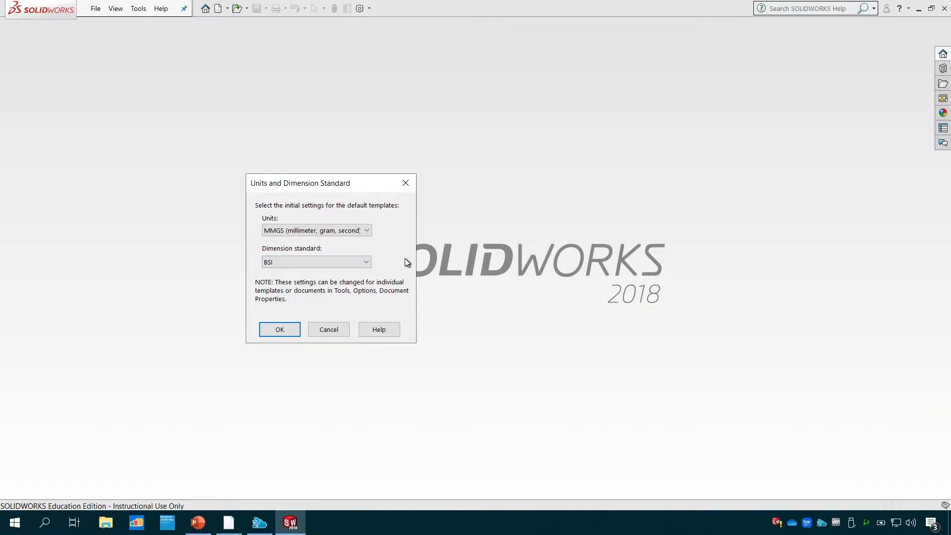
left_click(367, 231)
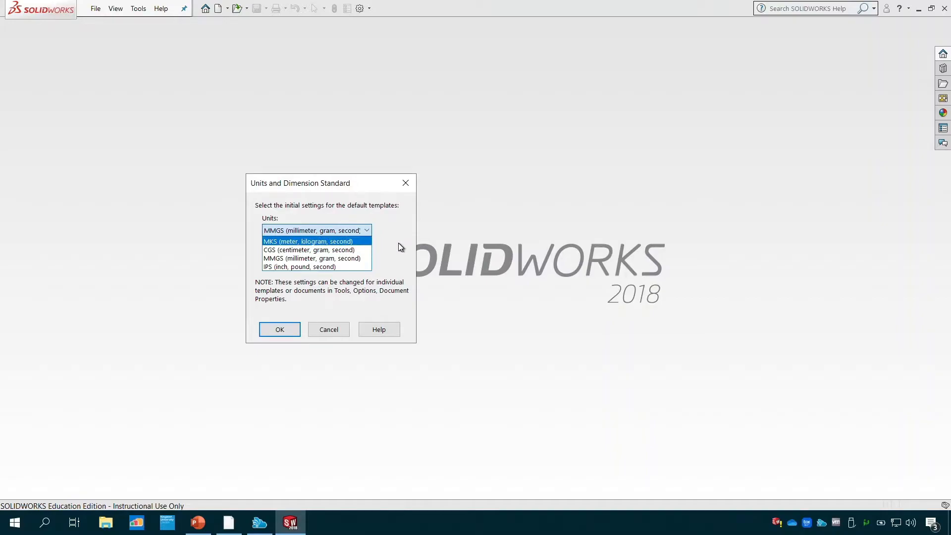
left_click(342, 259)
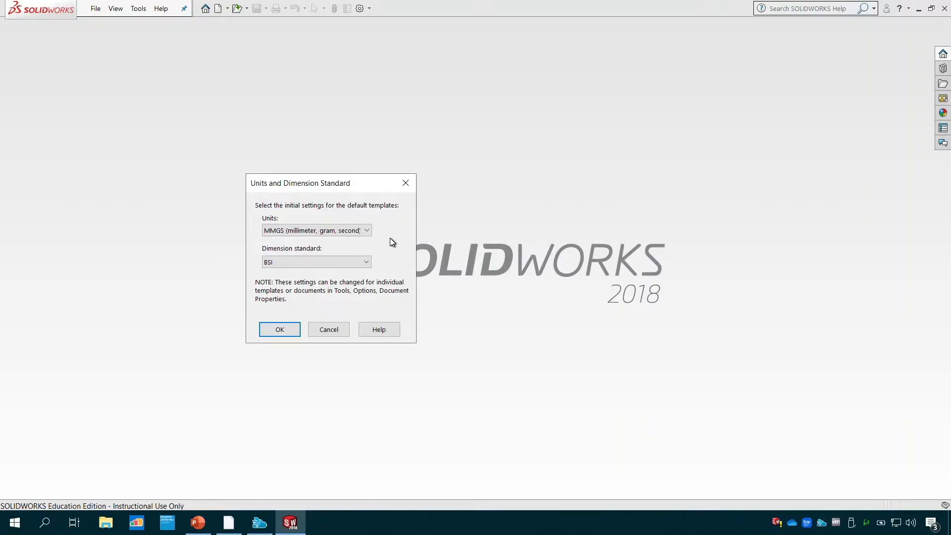
left_click(263, 329)
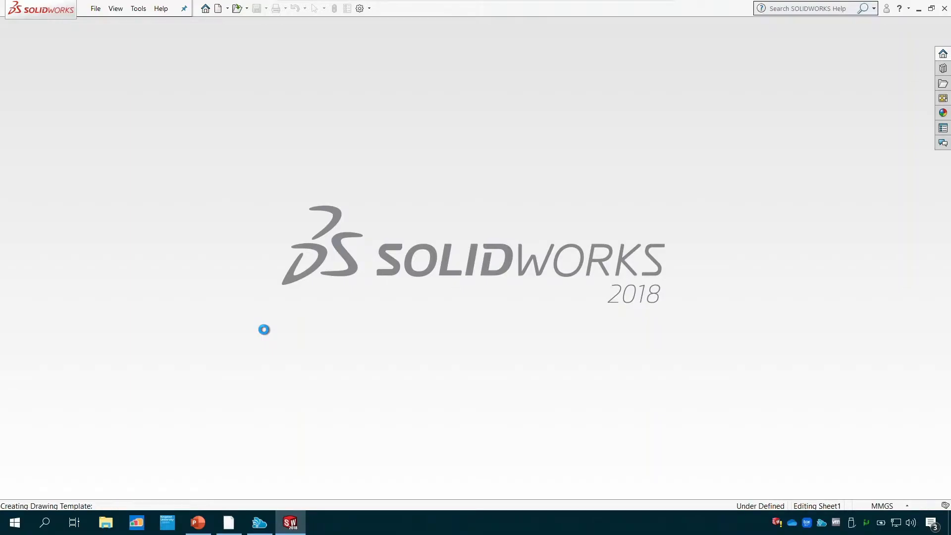
key("ctrl+n")
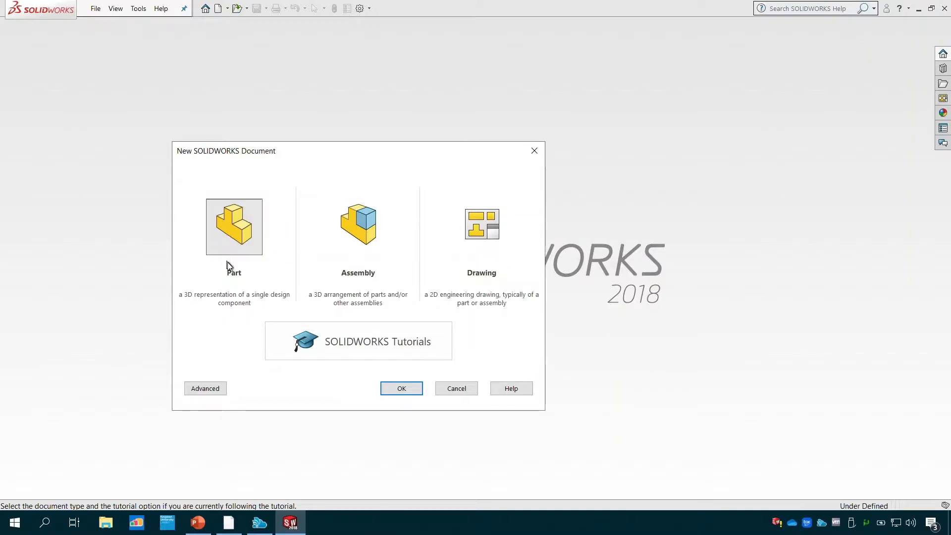
- Create a new part document and check its document units, keeping the MMGS (millimeter, gram, second) system
left_click(394, 389)
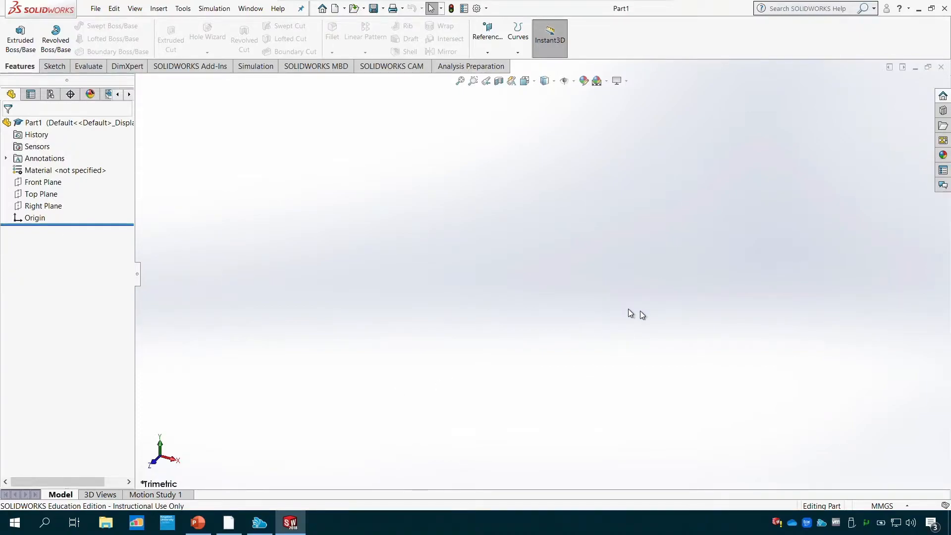
left_click(908, 504)
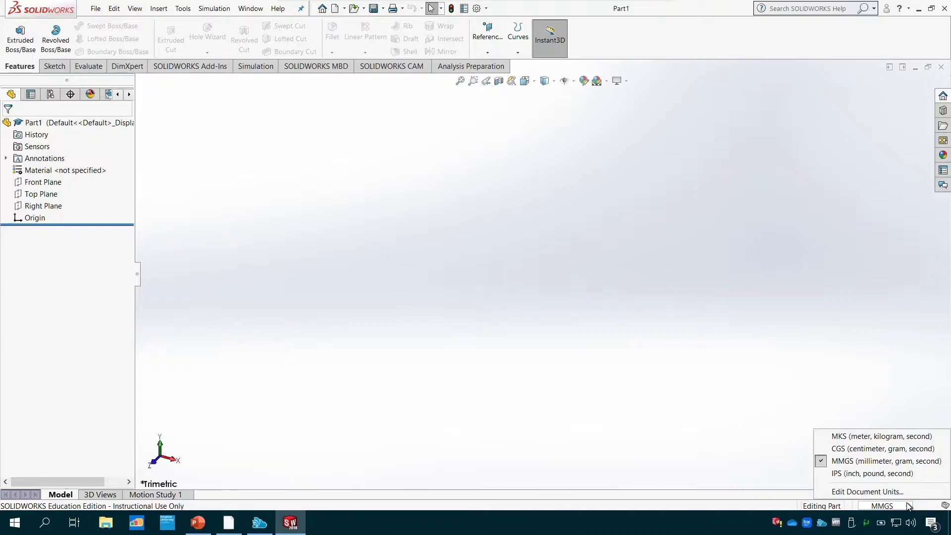
left_click(878, 492)
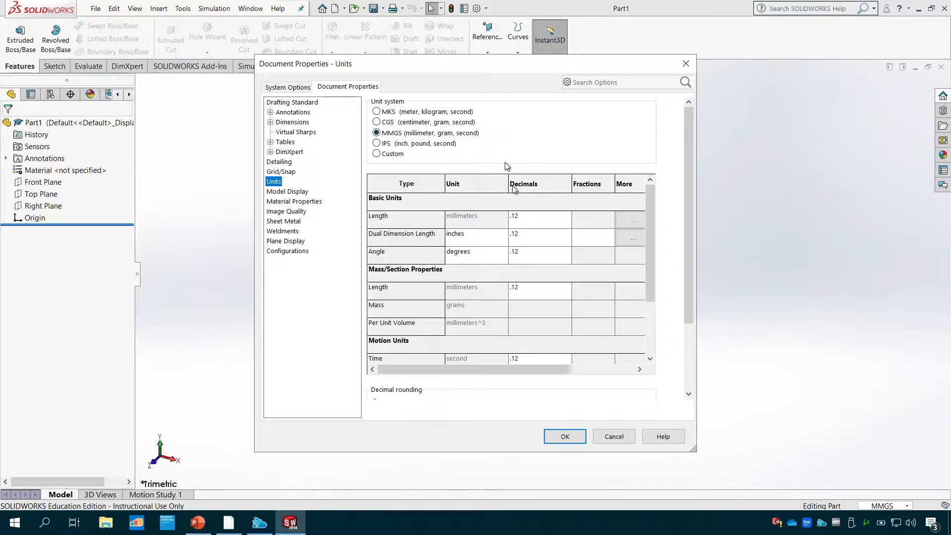
left_click(570, 437)
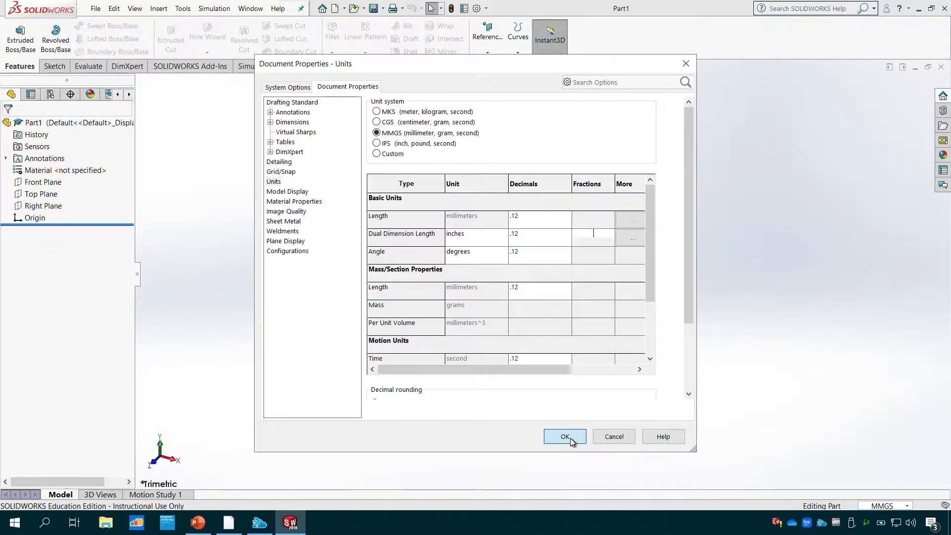
left_click(570, 438)
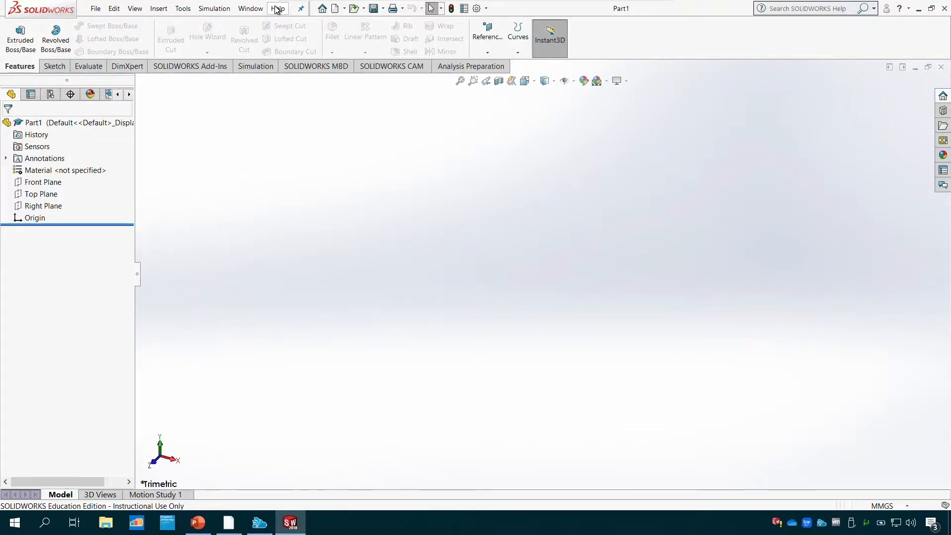
- Look through the Features, Sketch and Evaluate toolsets, and view the part's Properties, Configurations and feature tree
left_click(550, 41)
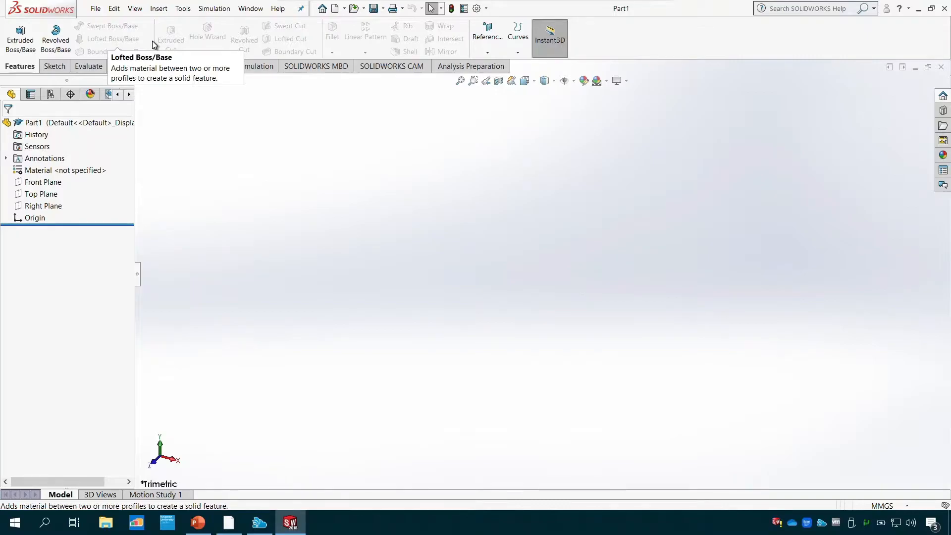
left_click(52, 68)
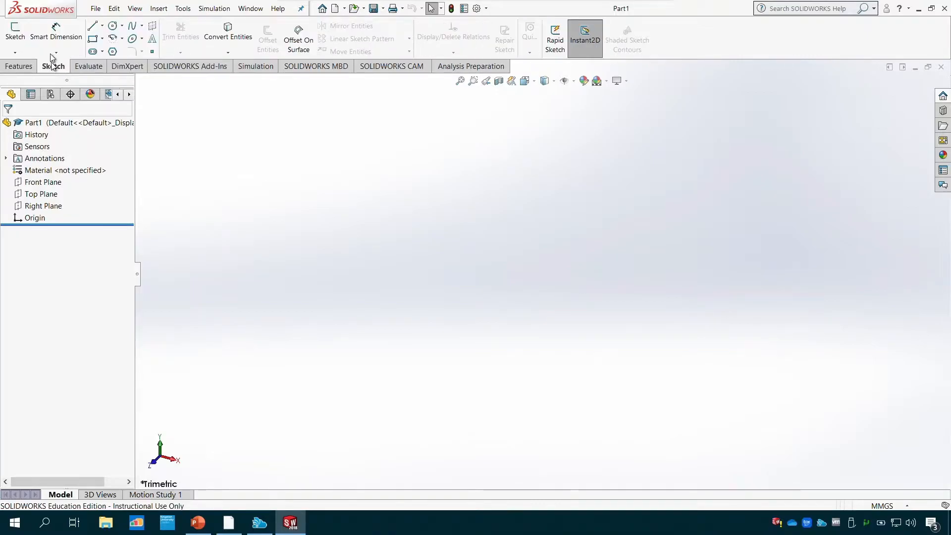
left_click(486, 8)
left_click(89, 67)
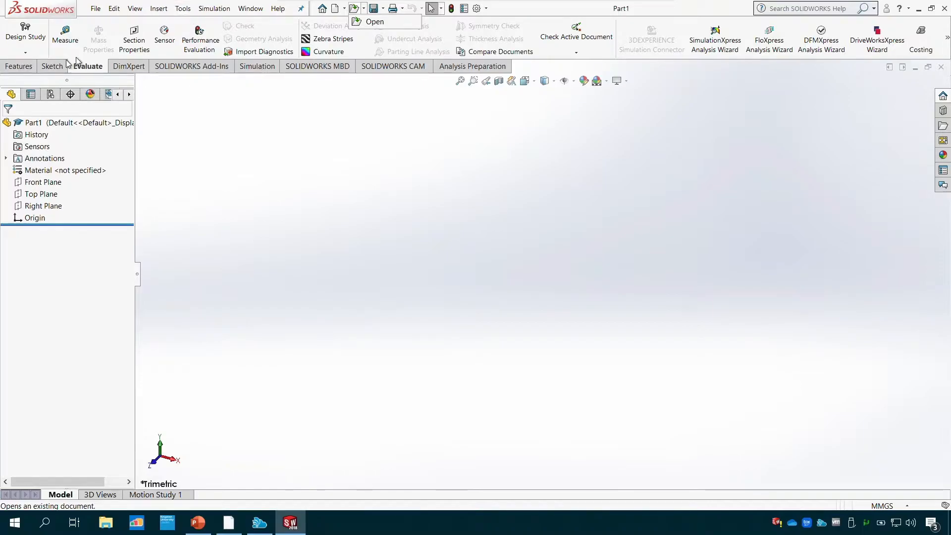
left_click(16, 68)
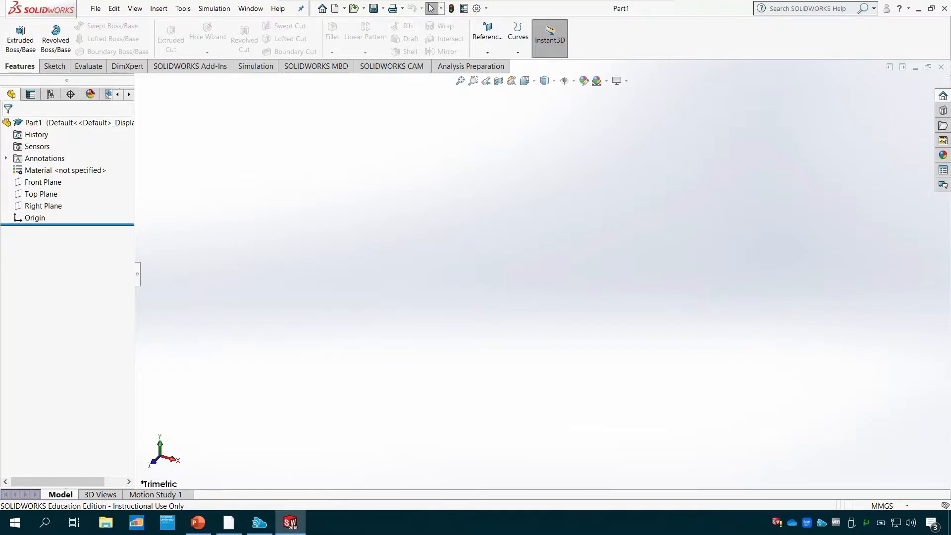
left_click(31, 95)
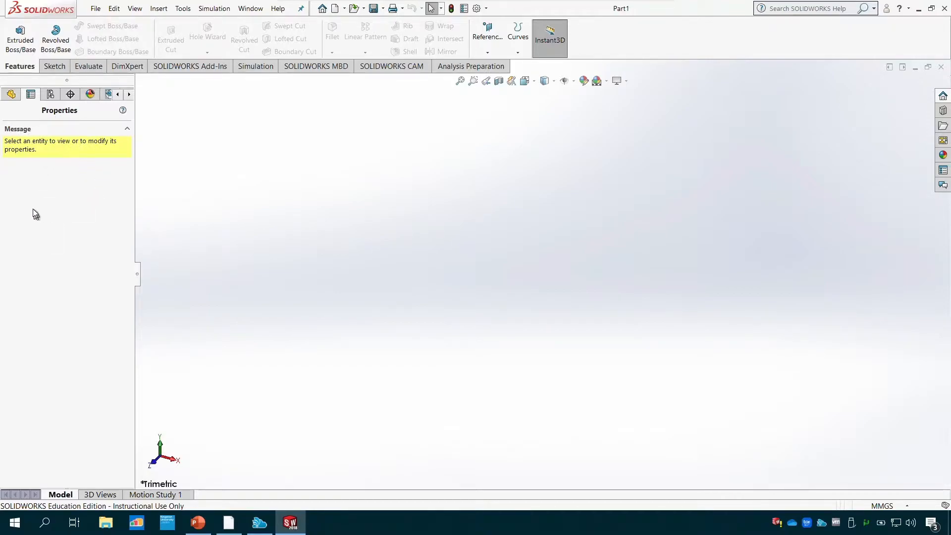
left_click(51, 95)
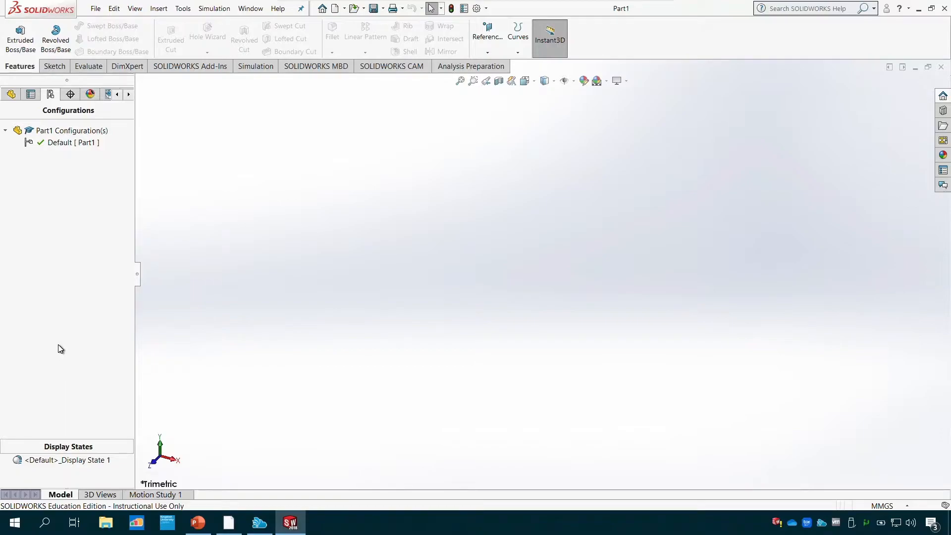
left_click(12, 96)
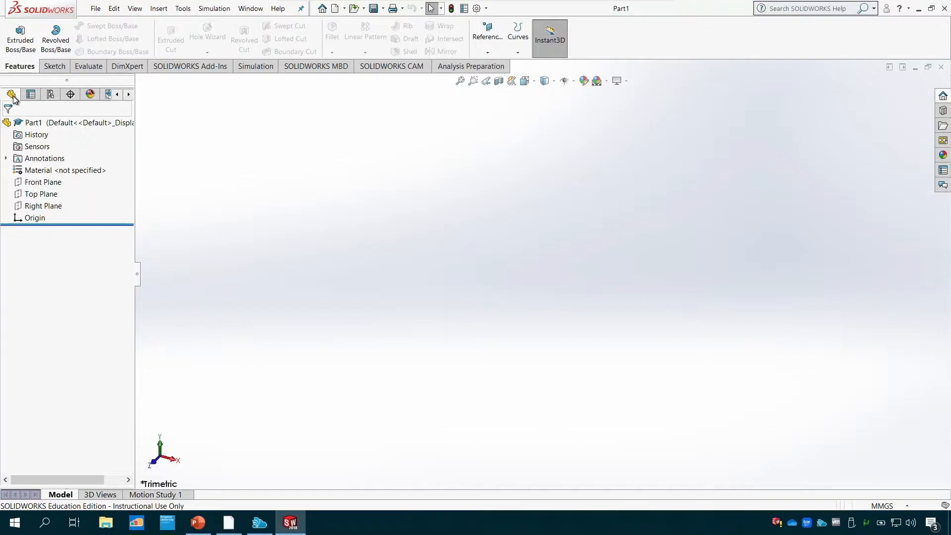
- Start a new 2D sketch on the Top Plane
left_click(56, 68)
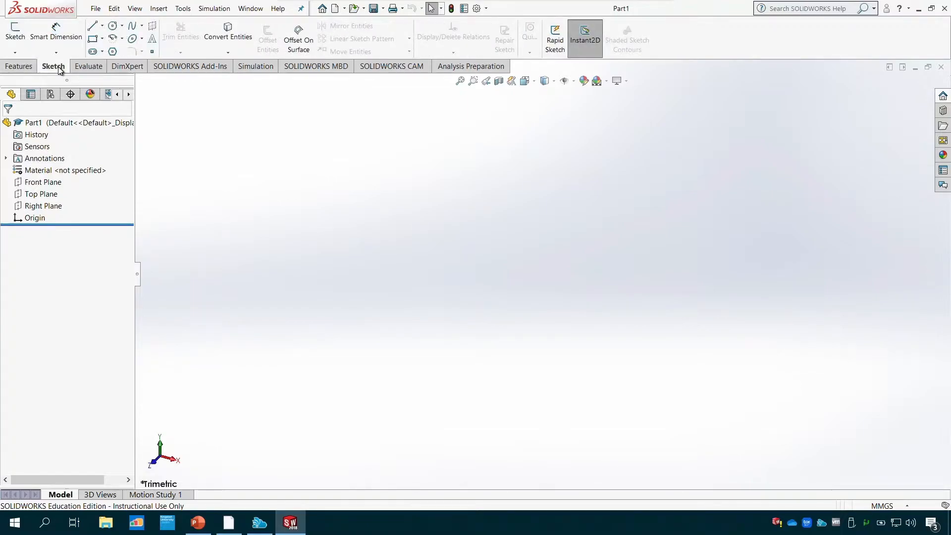
left_click(16, 53)
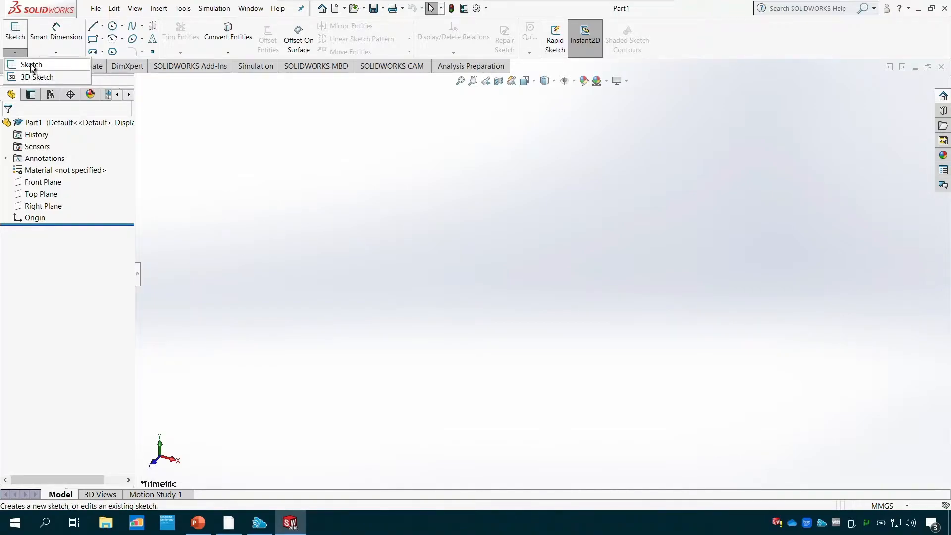
left_click(23, 54)
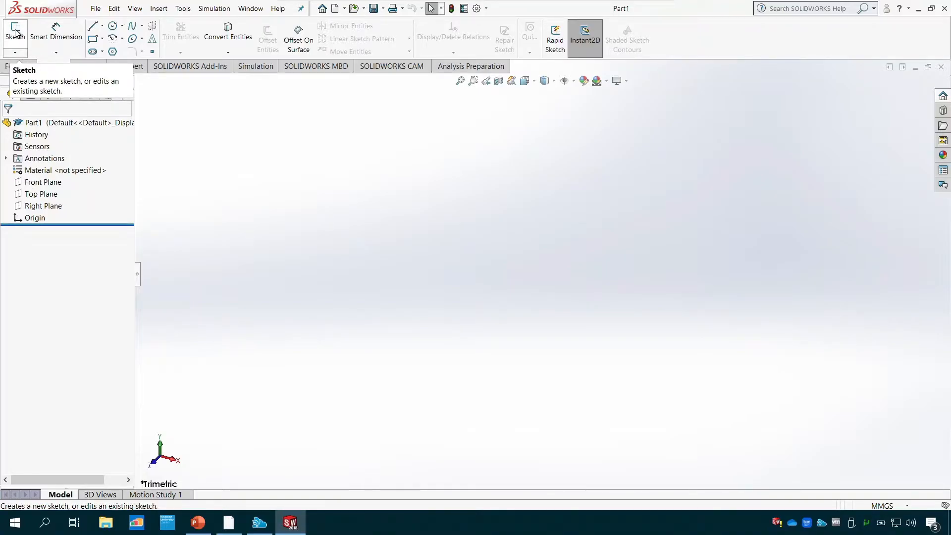
left_click(16, 34)
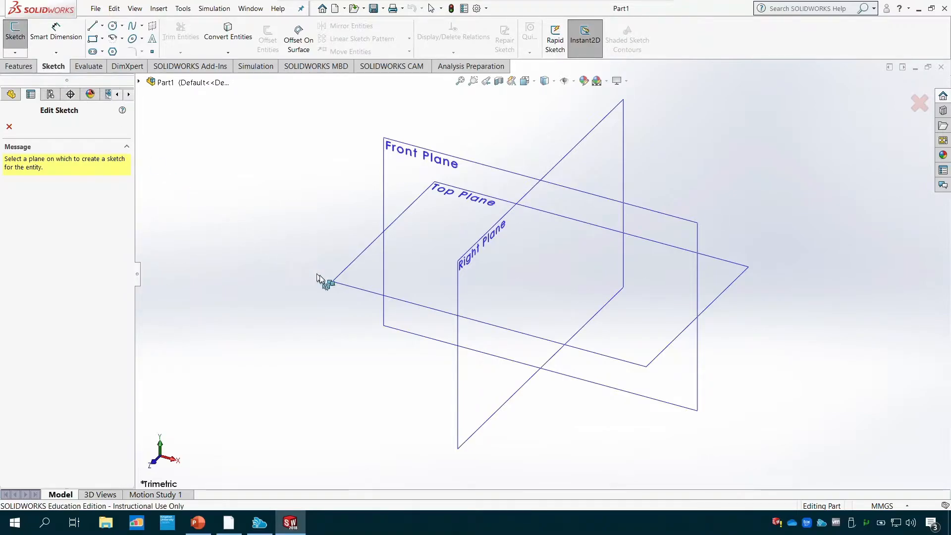
left_click(352, 286)
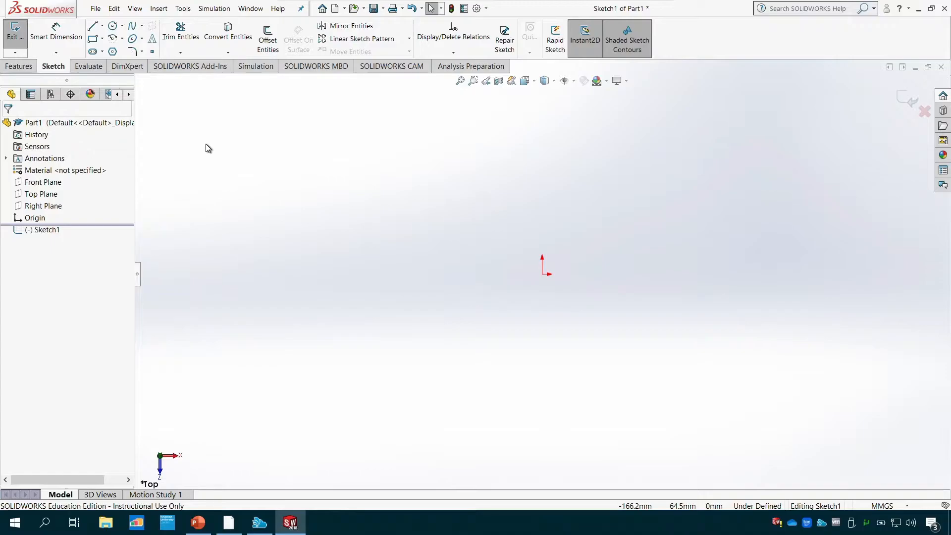
- Sketch a connected line chain from the origin: about 107 mm rightward, 51 mm up, 84 mm leftward, 21 mm up and 71 mm rightward
left_click(92, 31)
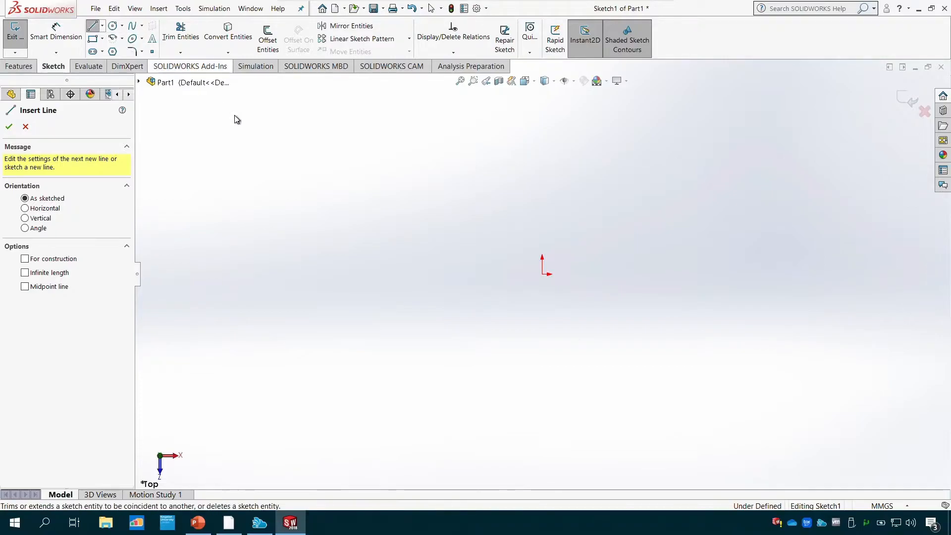
left_click(542, 274)
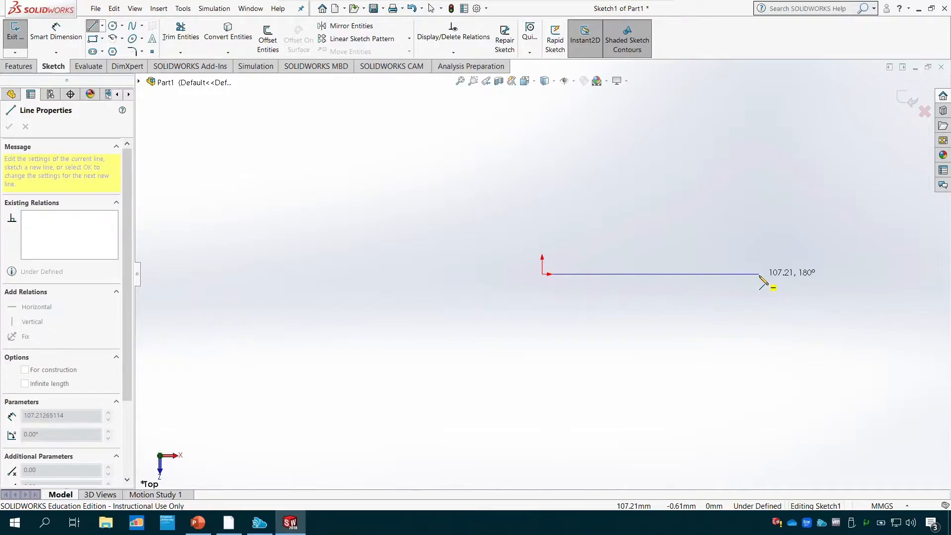
left_click(760, 274)
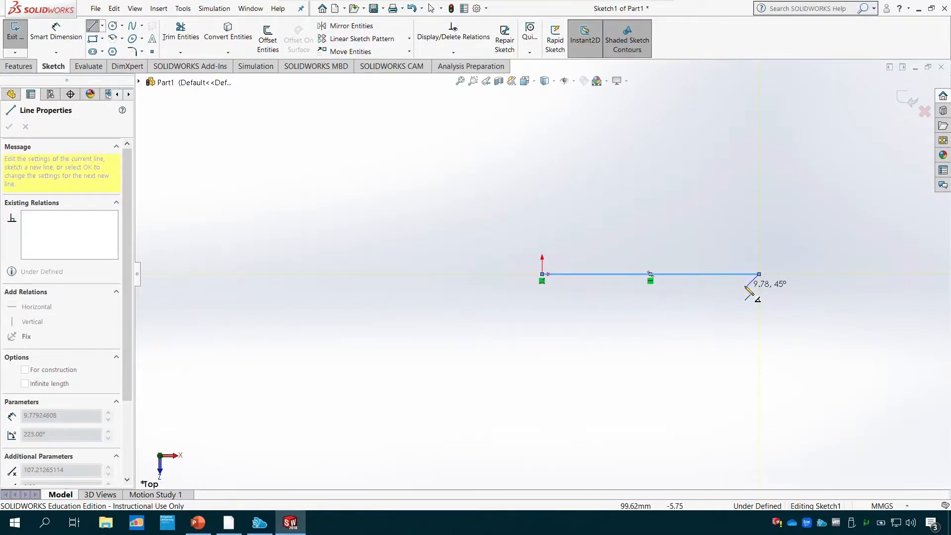
left_click(759, 171)
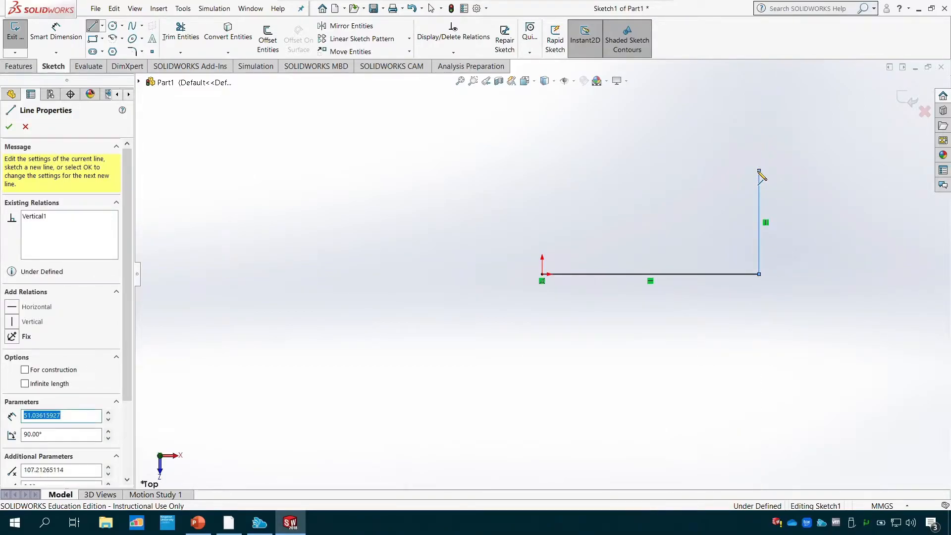
left_click(588, 170)
left_click(588, 127)
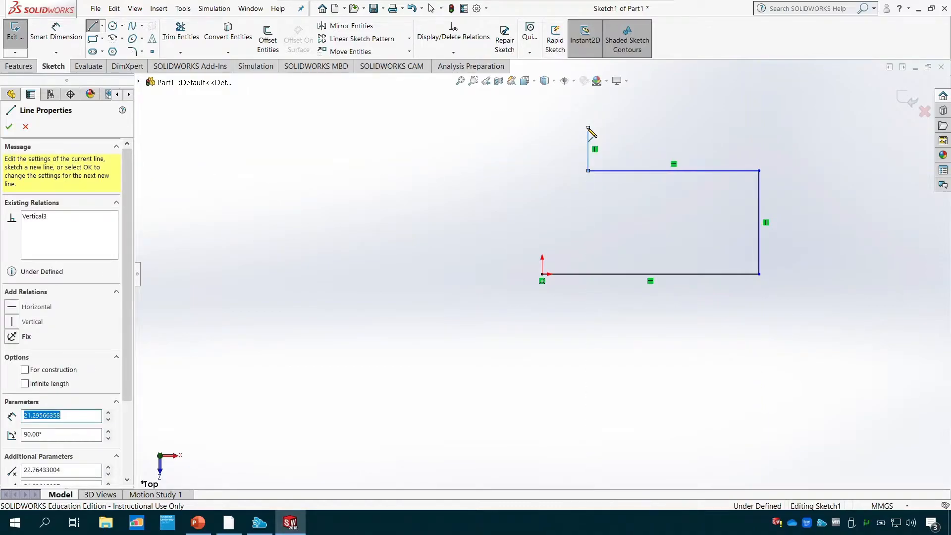
double_click(732, 128)
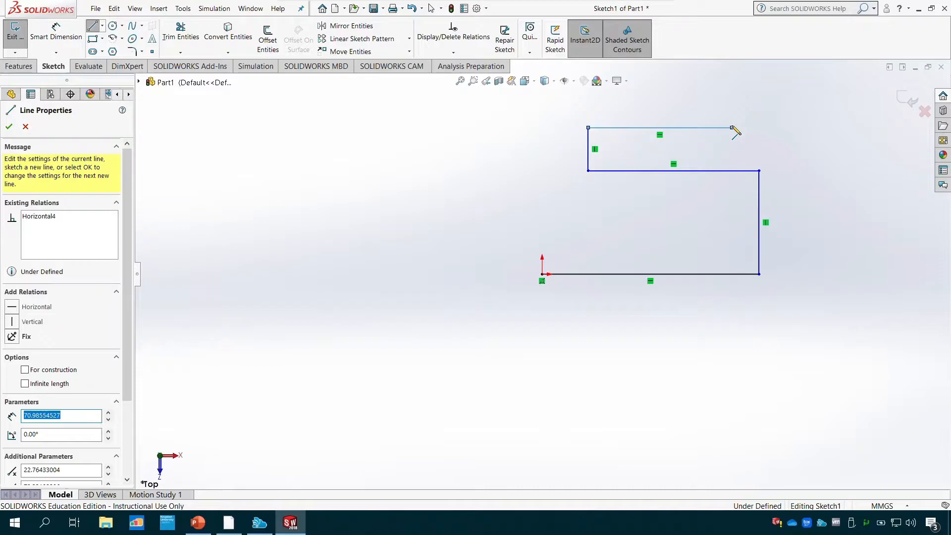
left_click(659, 128)
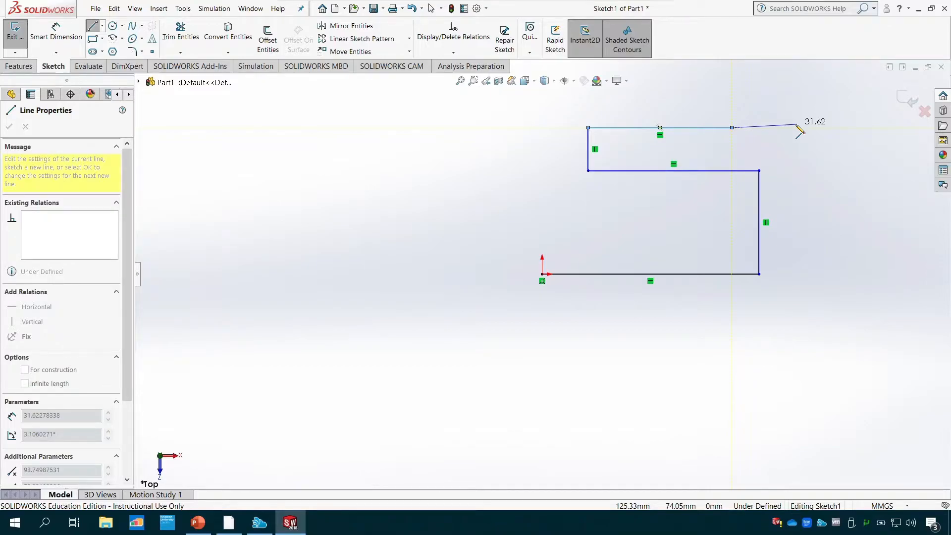
key("Escape")
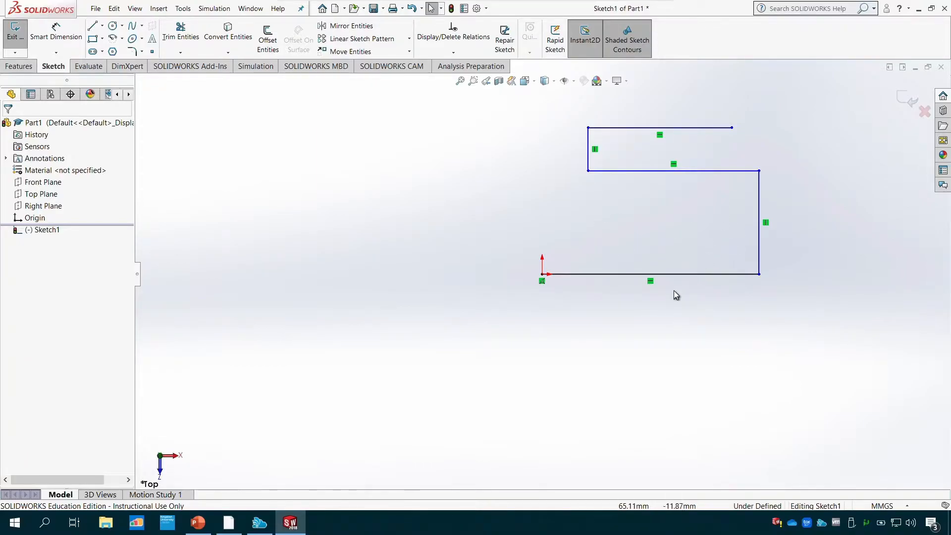
- Set the length of the horizontal line starting at the origin to 150 mm
left_click(674, 275)
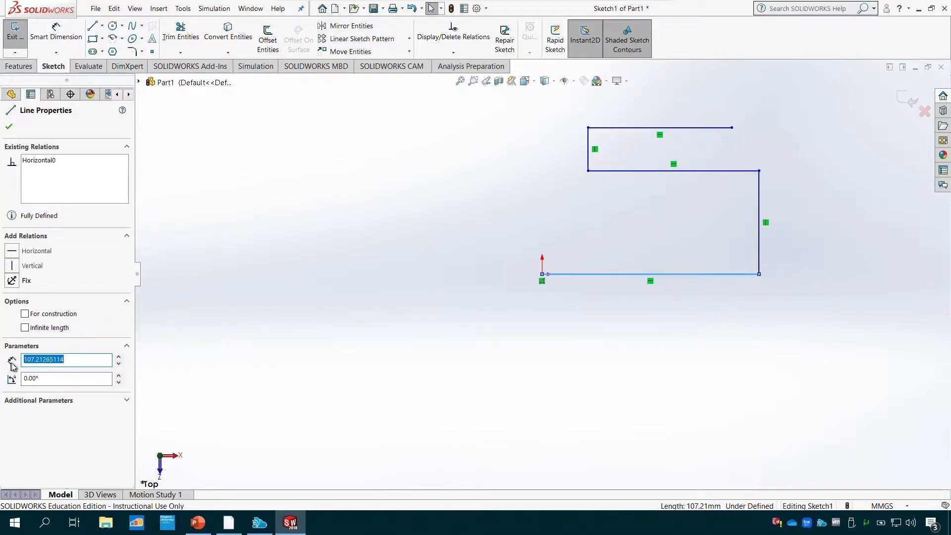
left_click(79, 360)
left_click_drag(84, 360, 25, 362)
type("150")
key("Return")
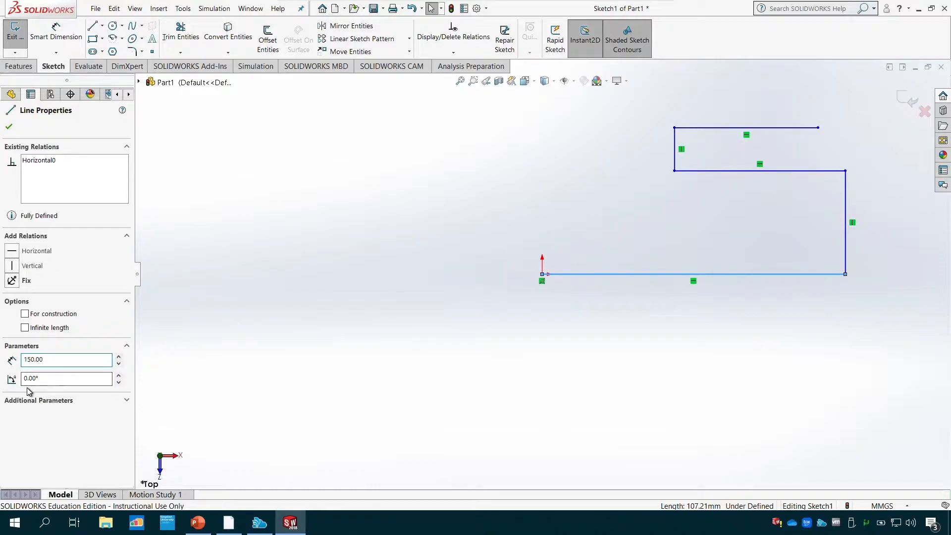
- Delete the horizontal relation of the line starting at the origin and set its angle to 45°
left_click(48, 161)
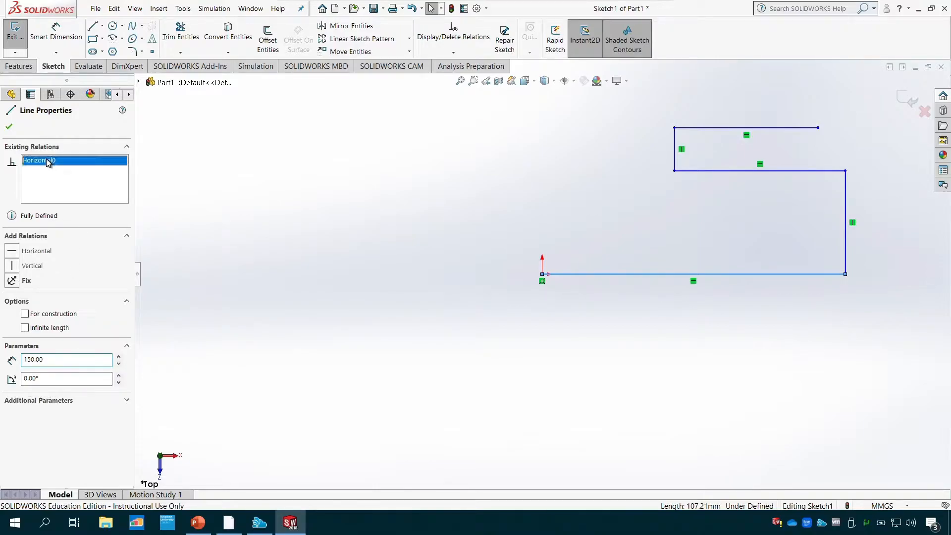
right_click(47, 161)
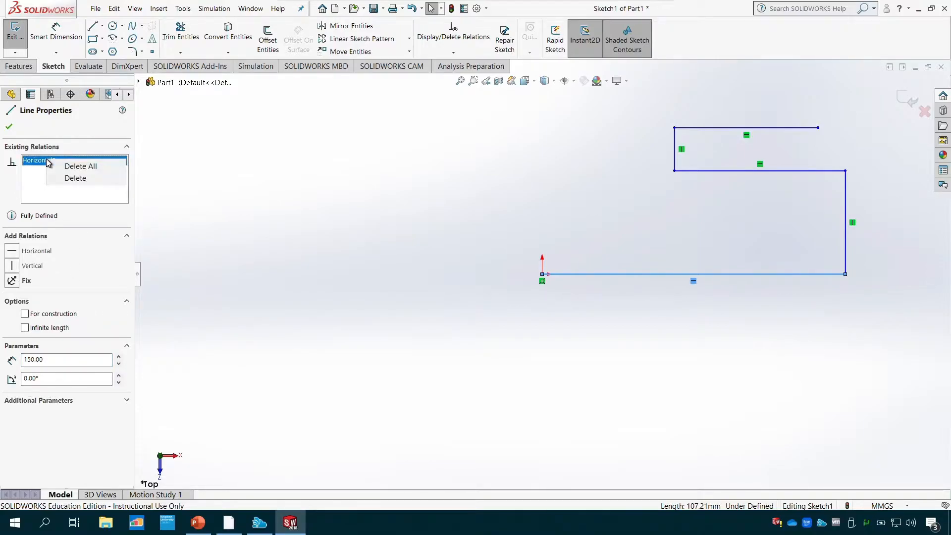
left_click(68, 178)
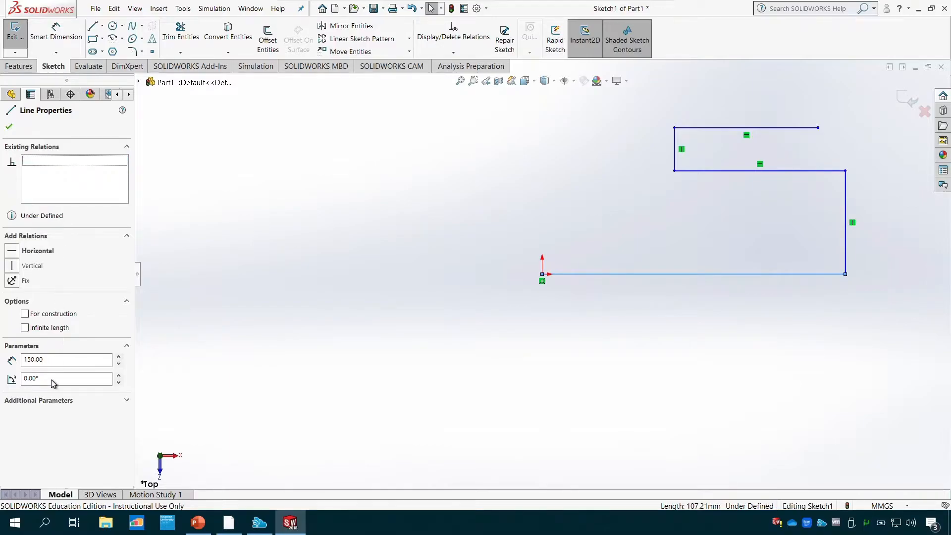
left_click_drag(55, 384, 13, 380)
type("45")
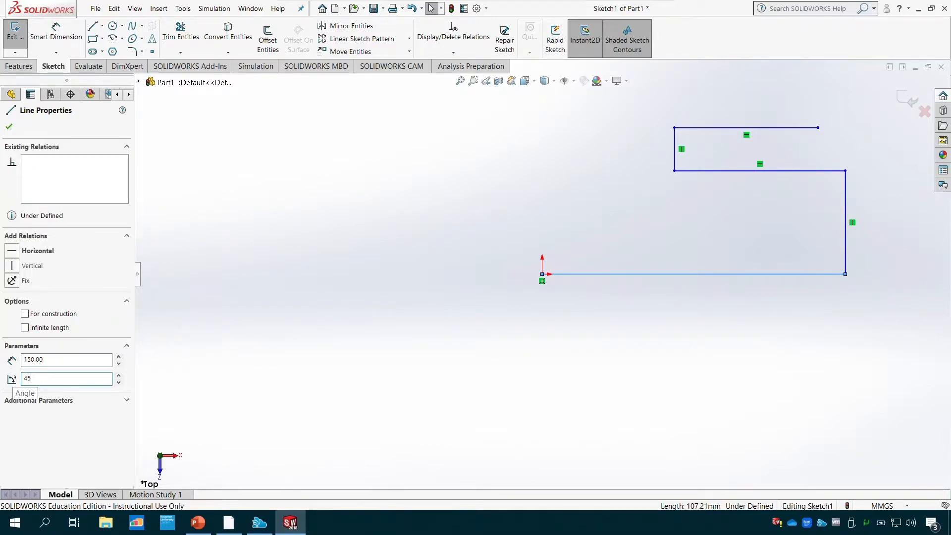
key("Return")
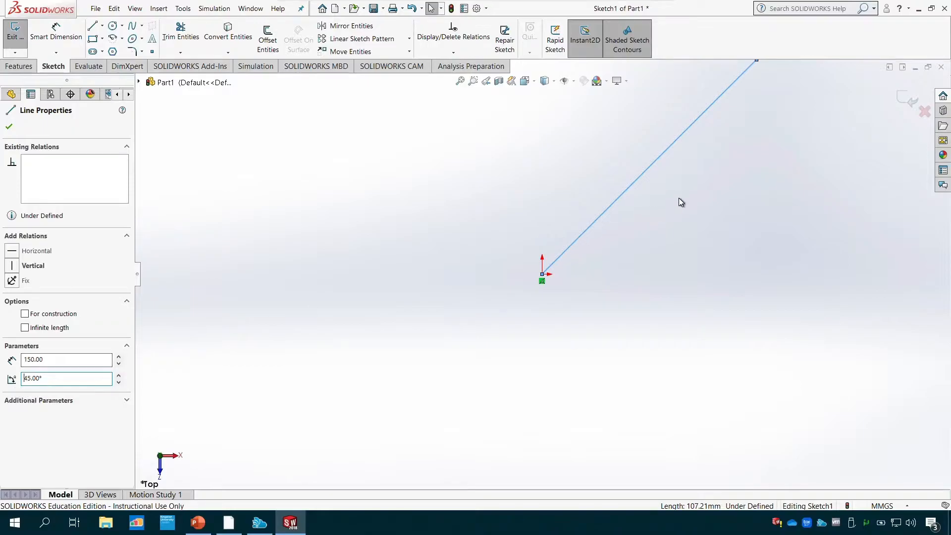
scroll(678, 197, "up", 1)
scroll(679, 197, "down", 2)
scroll(679, 198, "up", 1)
scroll(680, 200, "up", 2)
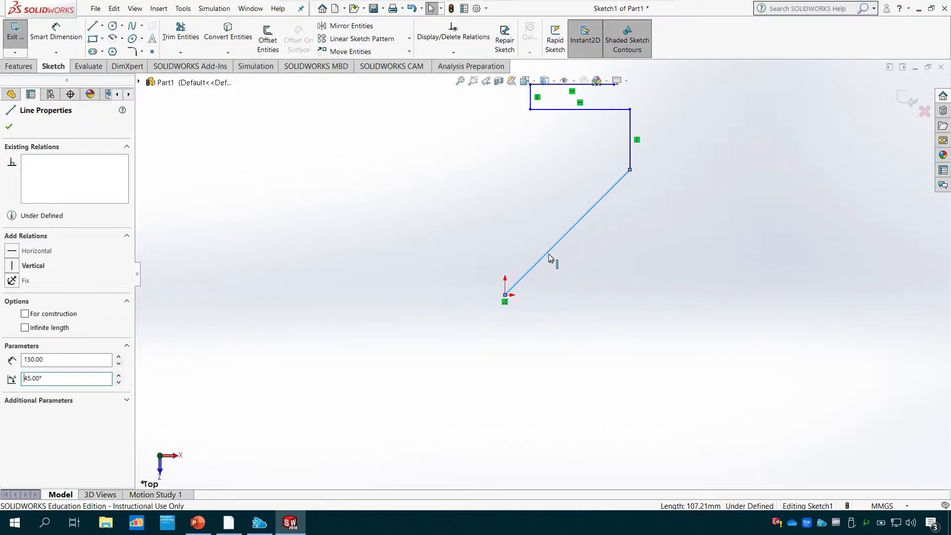
- Add a horizontal relation to the angled line starting at the origin
left_click(15, 251)
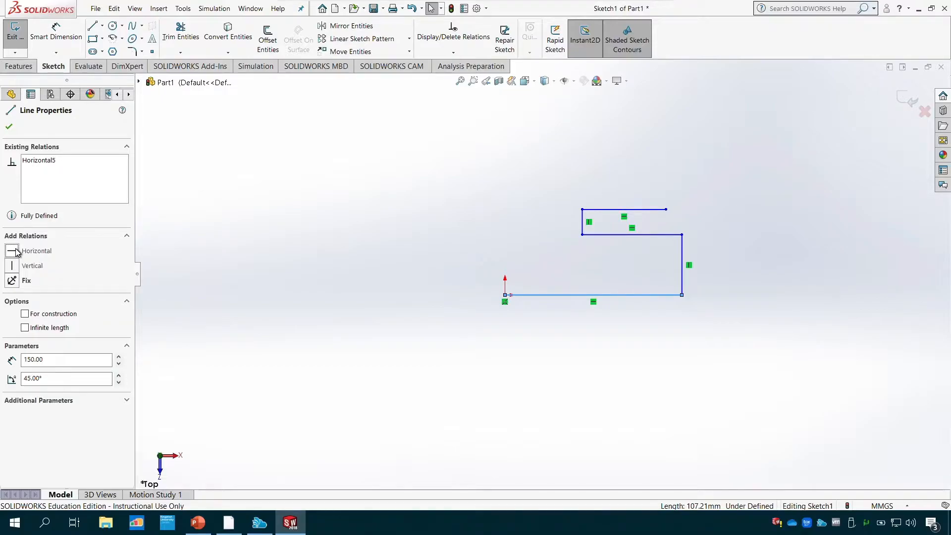
- Close the line properties and undo all line edits and sketched lines back to an empty sketch
left_click(9, 128)
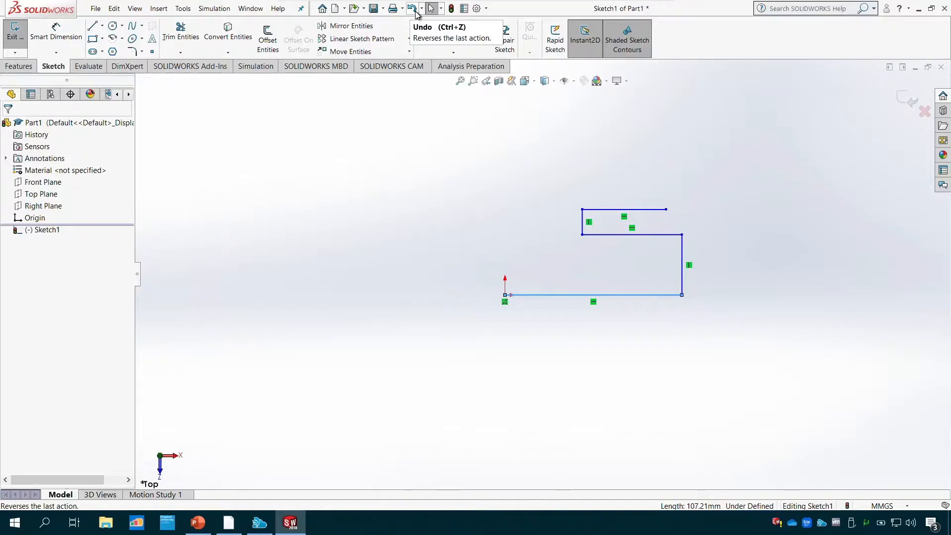
left_click(435, 179)
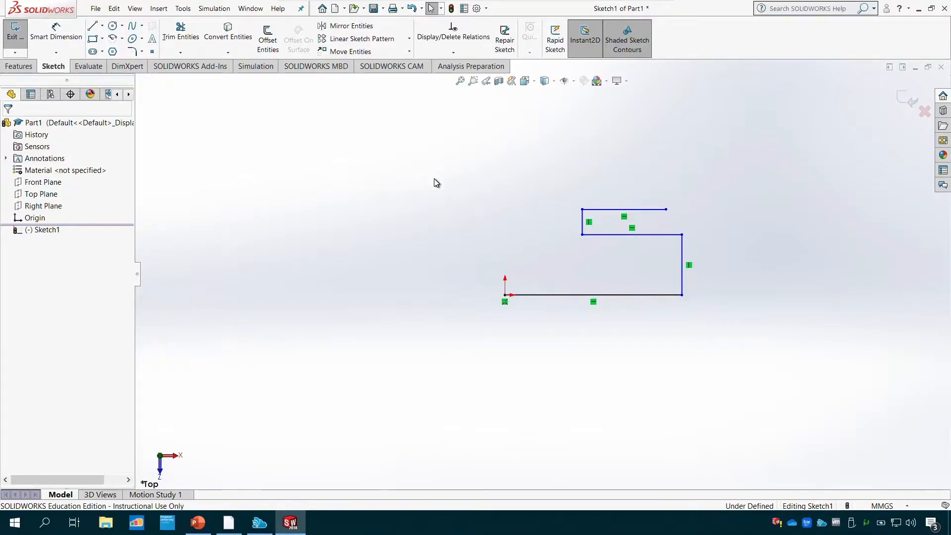
key("ctrl+z")
key("ctrl+z")
key("ctrl+z")
key("ctrl+z")
key("ctrl+z")
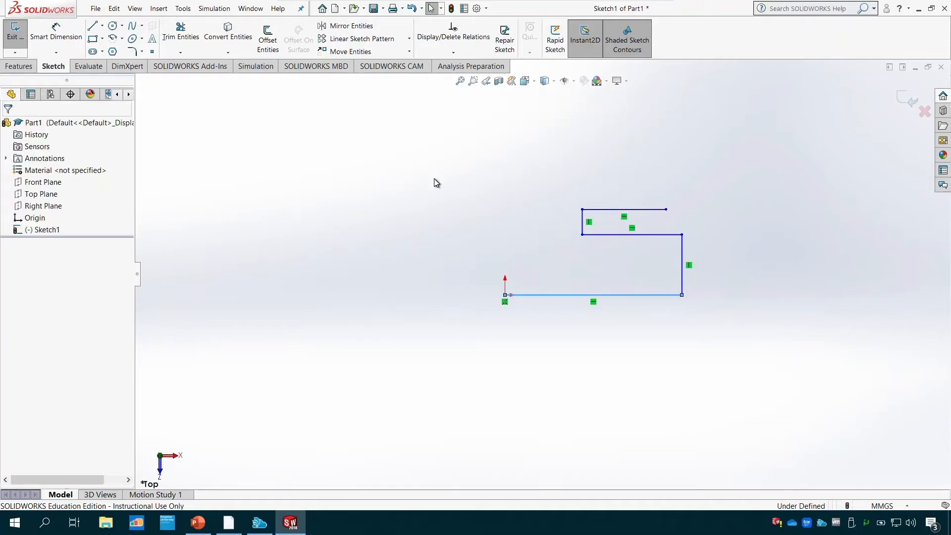
key("ctrl+z")
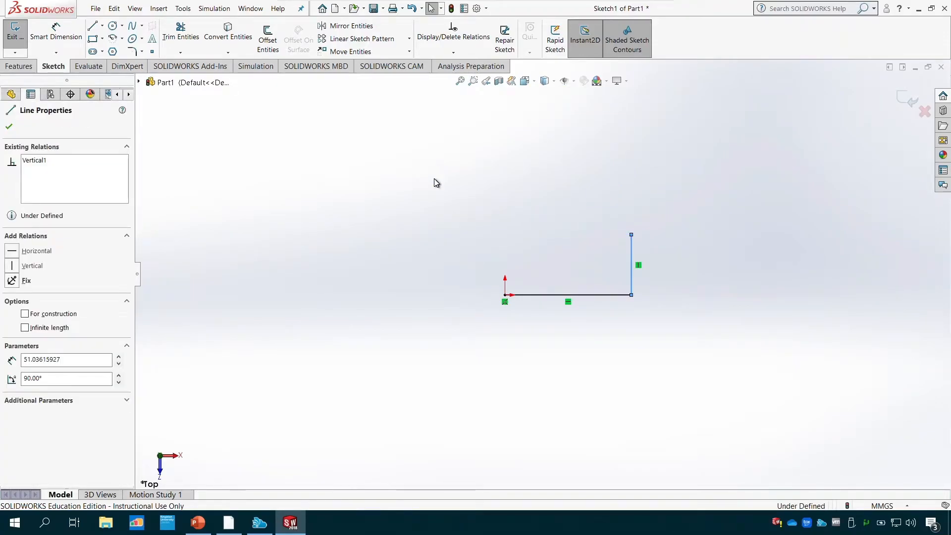
key("ctrl+z")
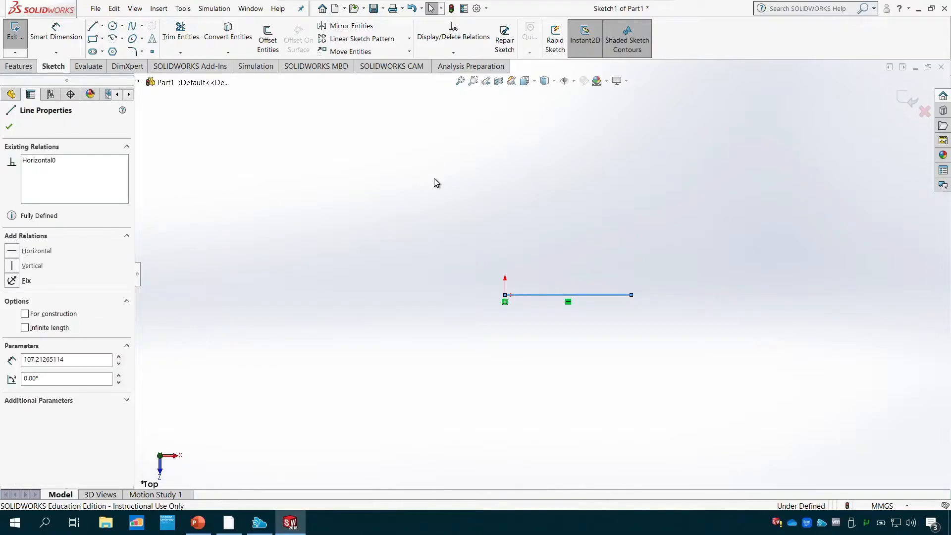
key("ctrl+z")
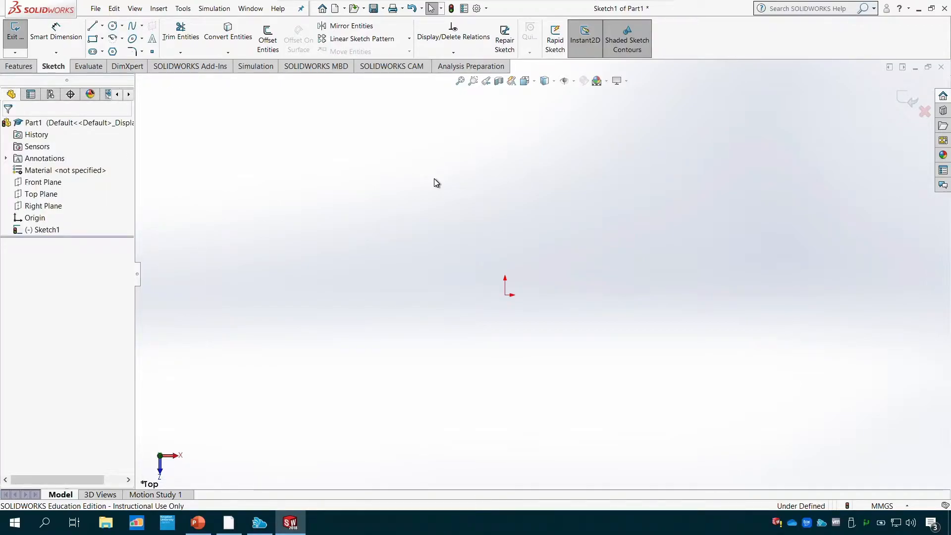
- Sketch a single horizontal line about 143 mm long, starting at the origin
left_click(102, 26)
left_click(122, 25)
left_click(102, 26)
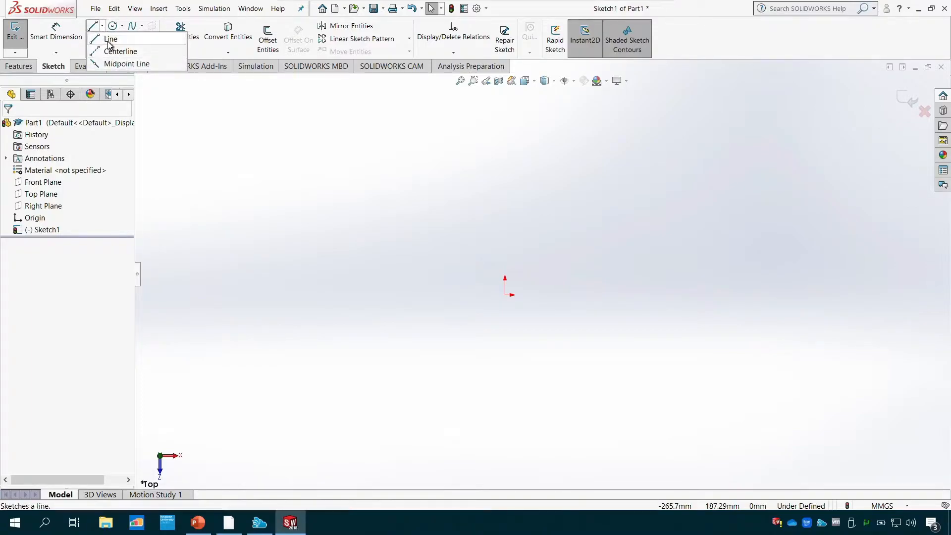
left_click(110, 39)
left_click_drag(505, 295, 675, 295)
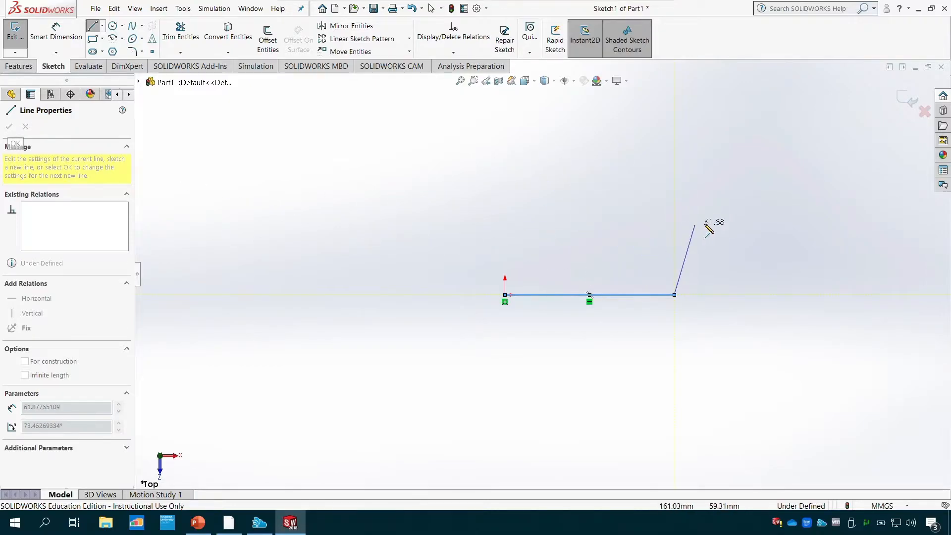
key("Escape")
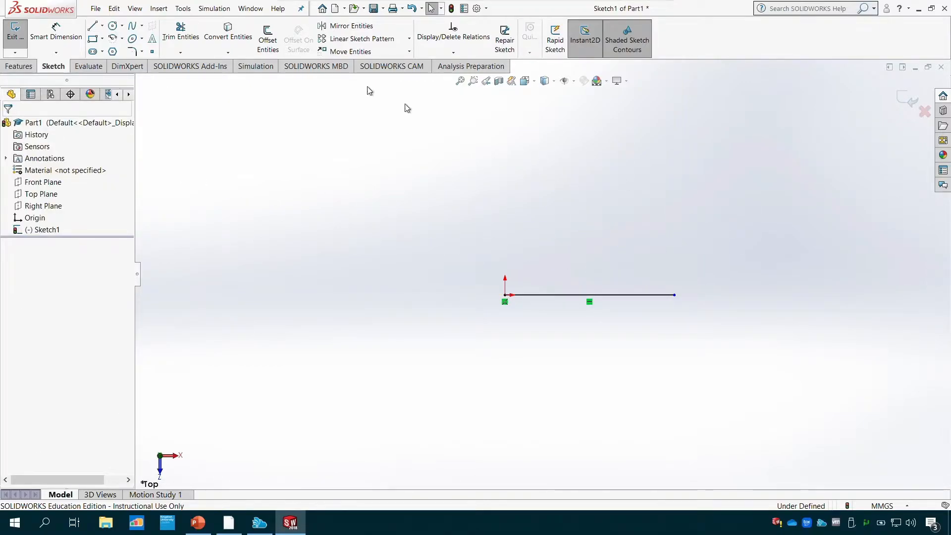
- Sketch a vertical centerline about 101 mm long upward from the free end of the horizontal line
left_click(102, 29)
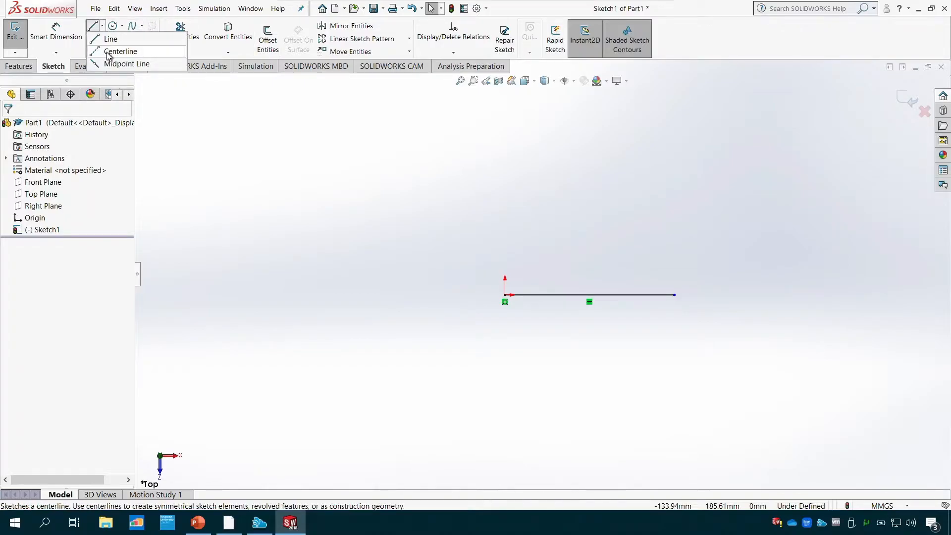
left_click(107, 53)
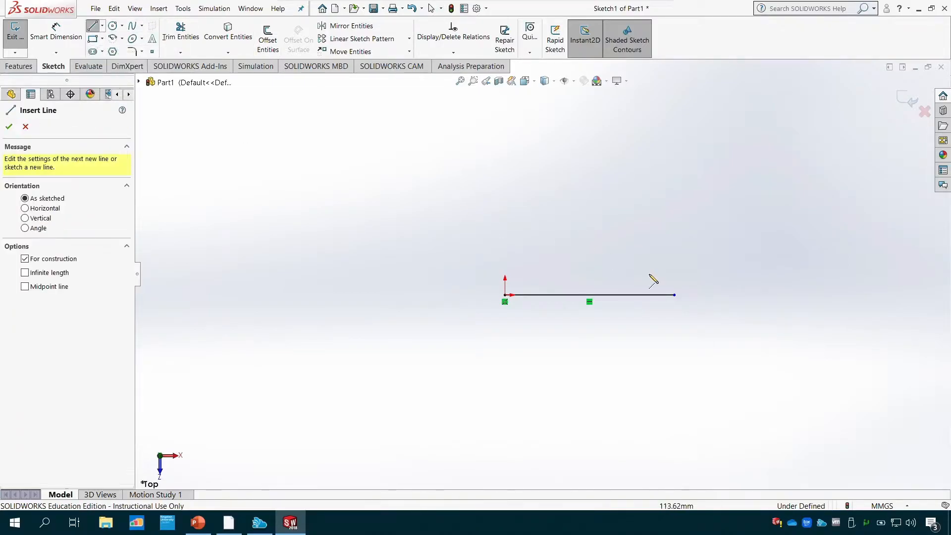
left_click(674, 295)
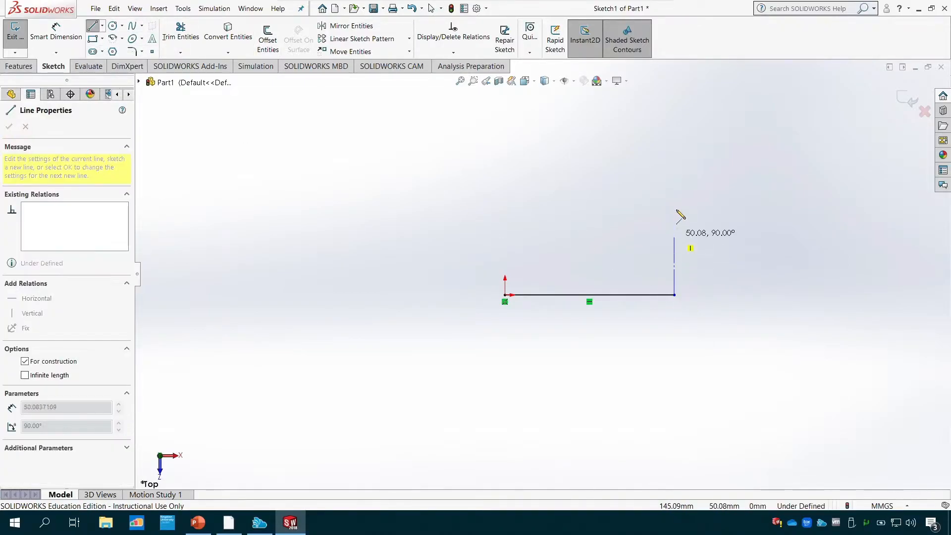
left_click(675, 176)
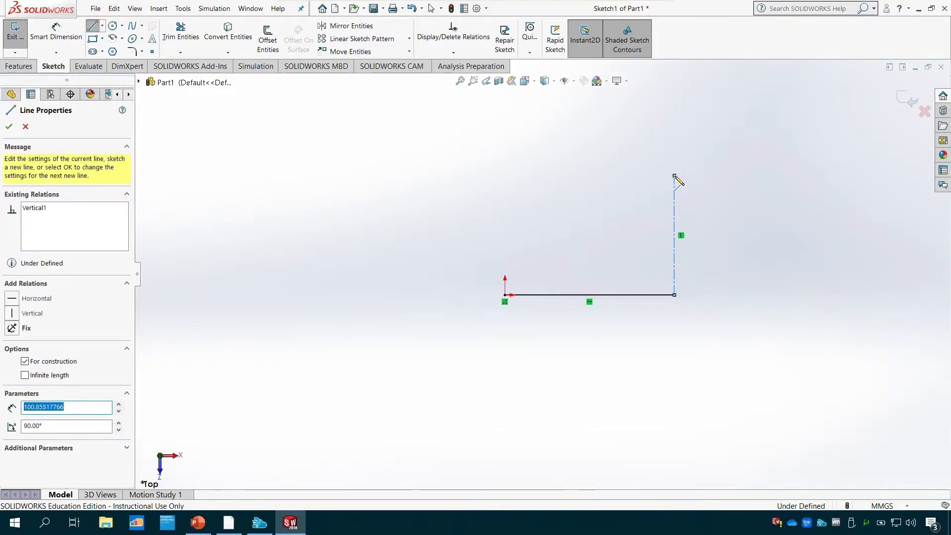
key("Escape")
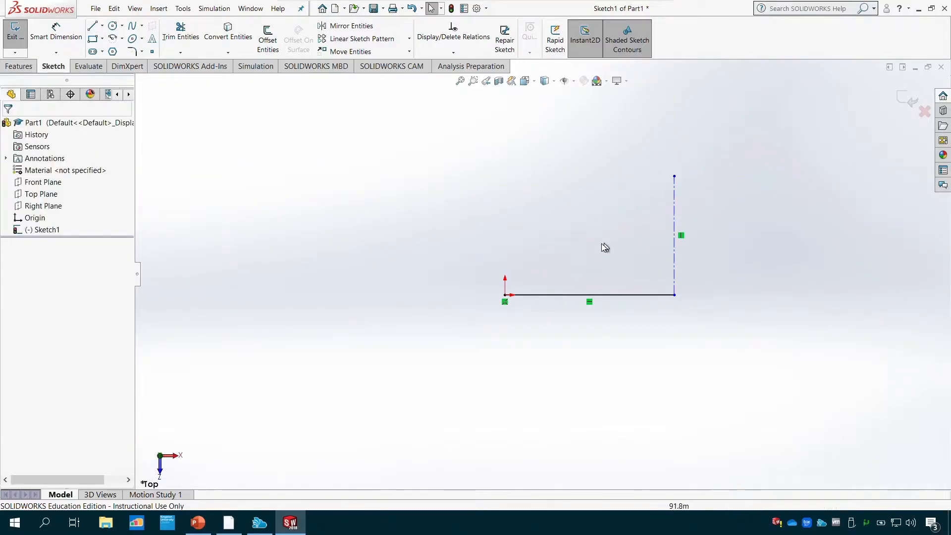
- Convert the horizontal line to construction geometry, undo the conversion and close its properties
left_click(101, 26)
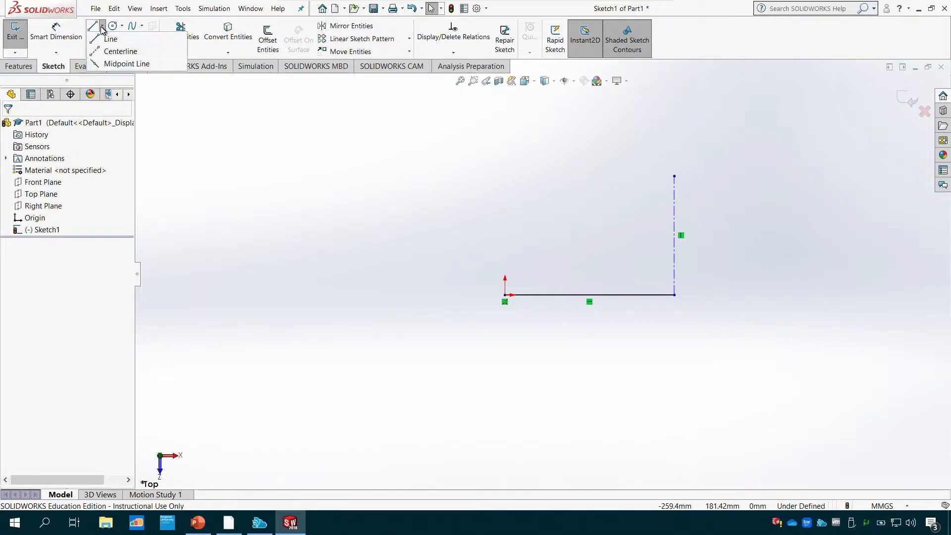
left_click(119, 51)
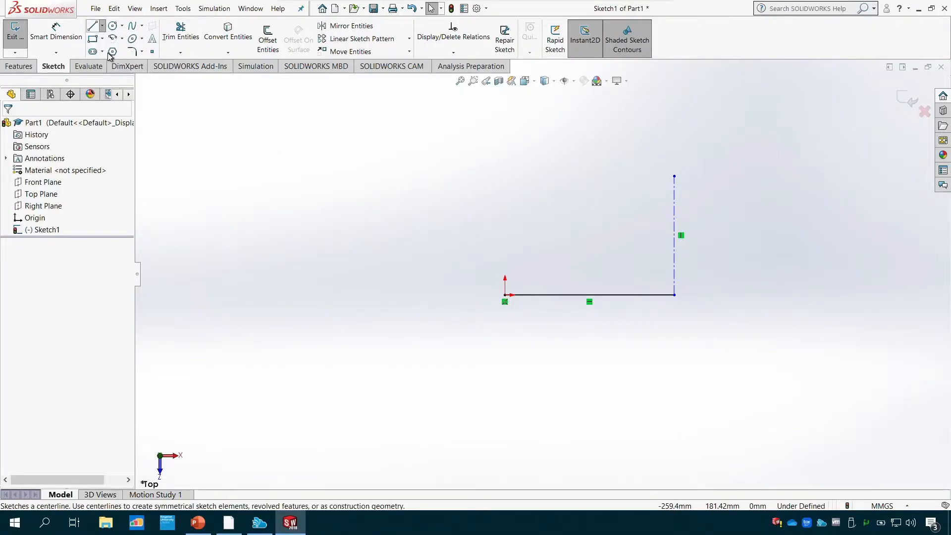
left_click(644, 293)
right_click(644, 293)
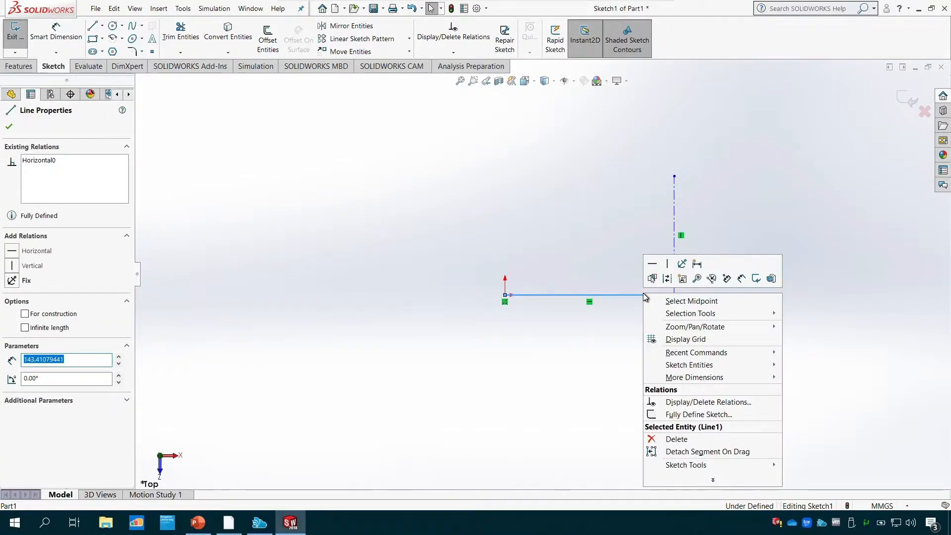
left_click(667, 279)
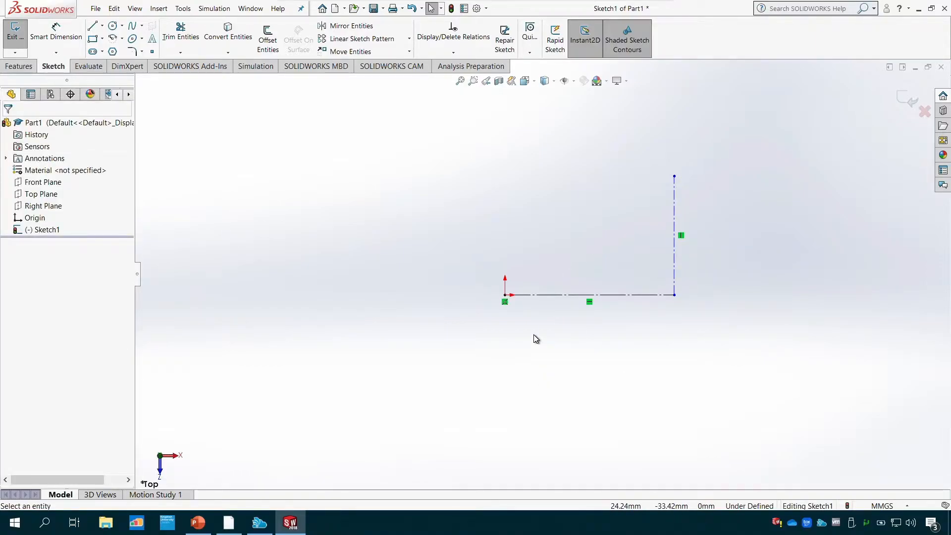
key("ctrl+z")
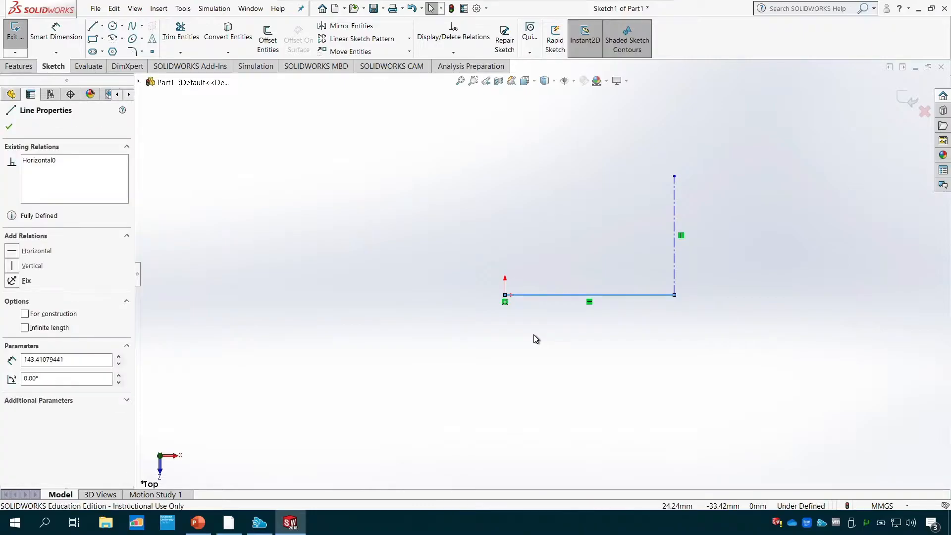
left_click(9, 127)
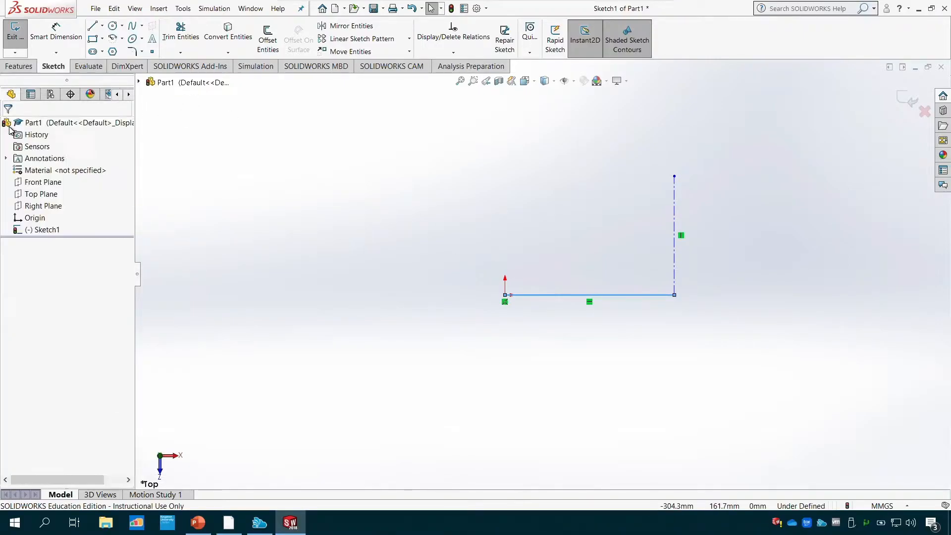
- Sketch a vertical midpoint line centred on the origin, extending about 85 mm to each side
left_click(103, 26)
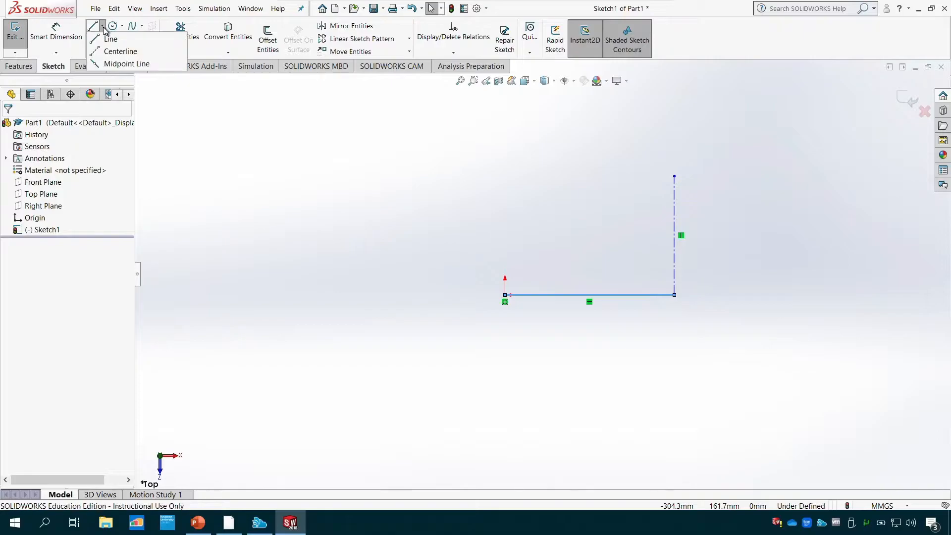
left_click(122, 65)
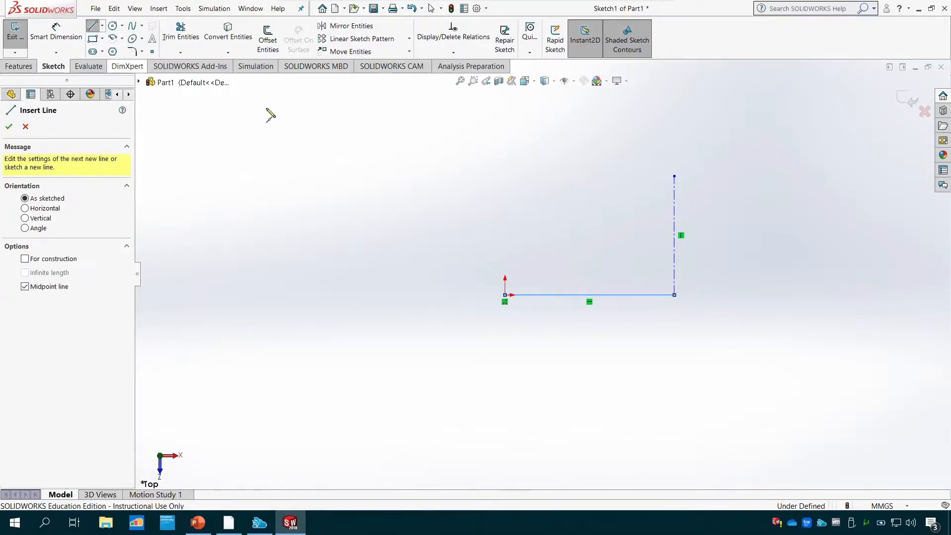
left_click(506, 295)
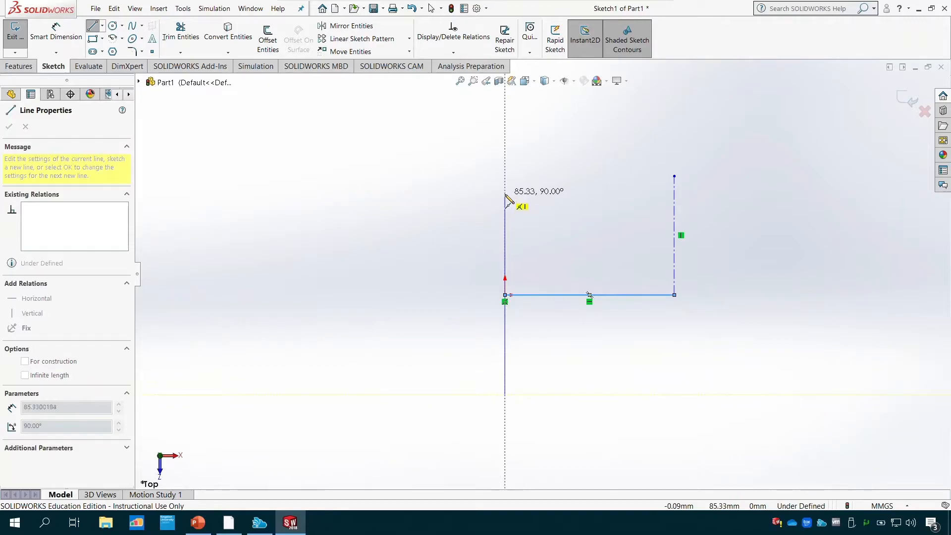
left_click(506, 195)
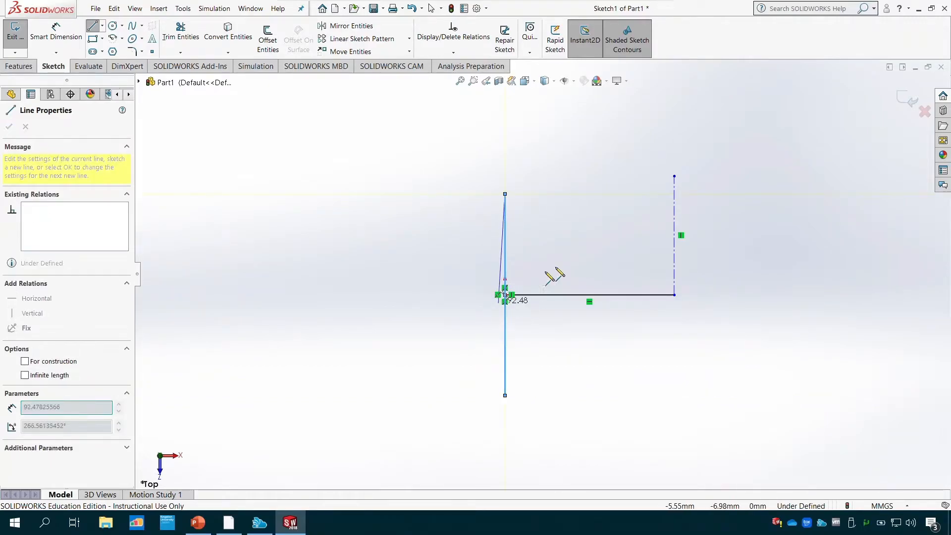
key("Escape")
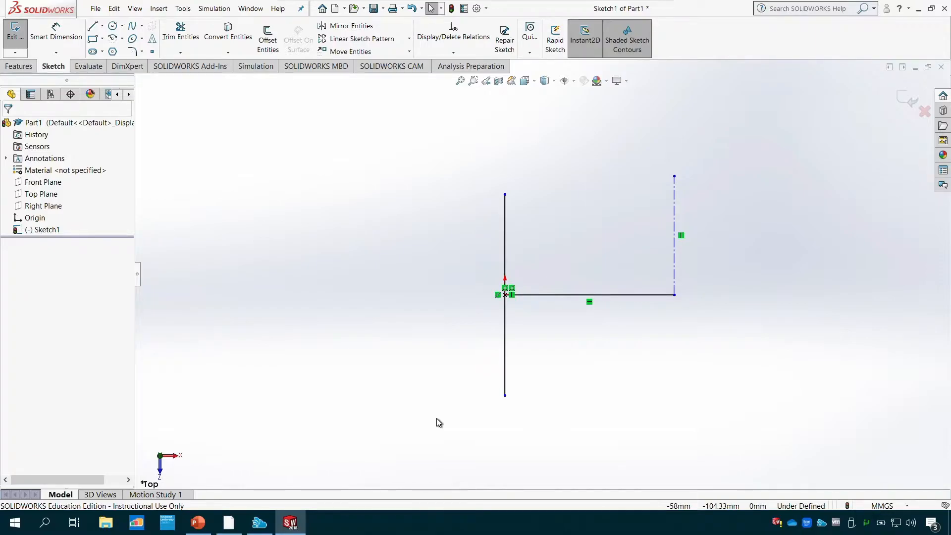
- Undo the midpoint line, the centerline and the horizontal line to empty the sketch
key("ctrl+z")
key("ctrl+z")
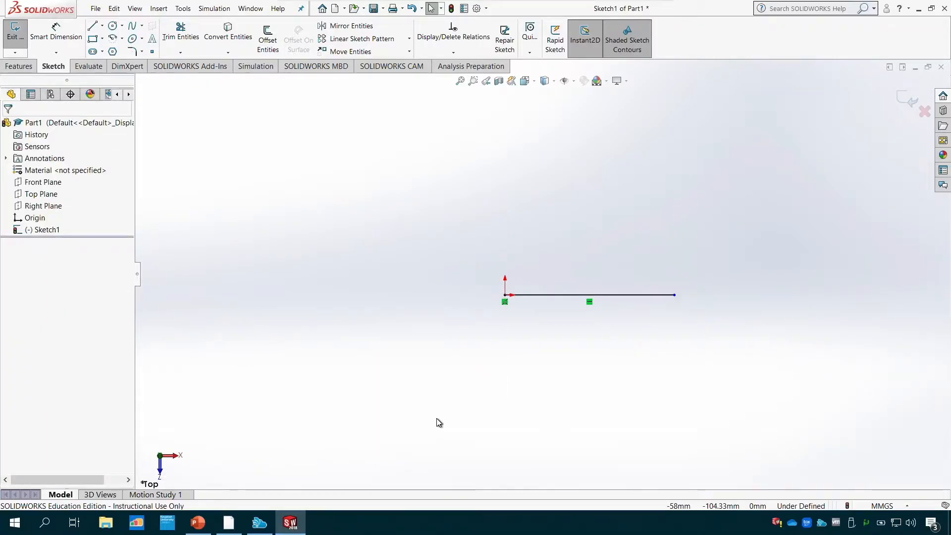
key("ctrl+z")
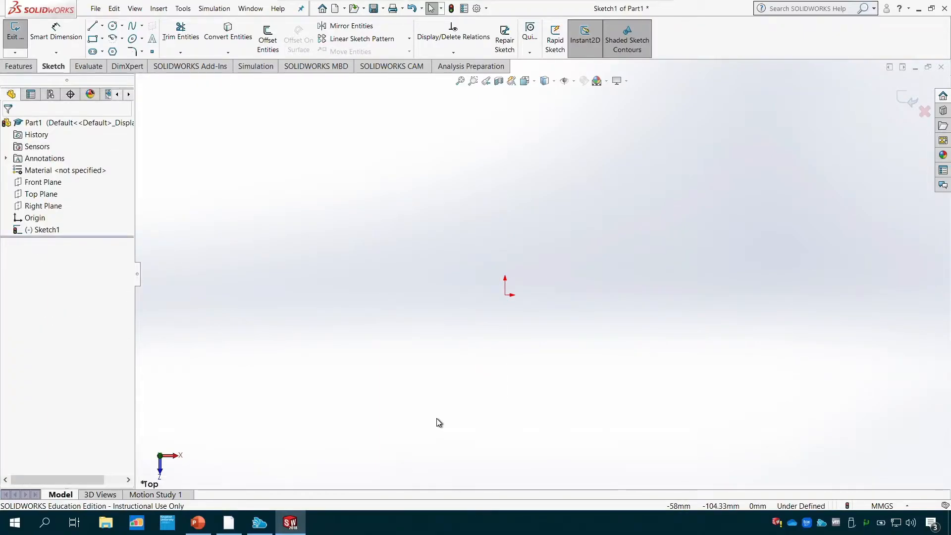
- Sketch a closed rectangle of four connected lines from the origin, about 165 mm wide and 96 mm high
left_click(92, 25)
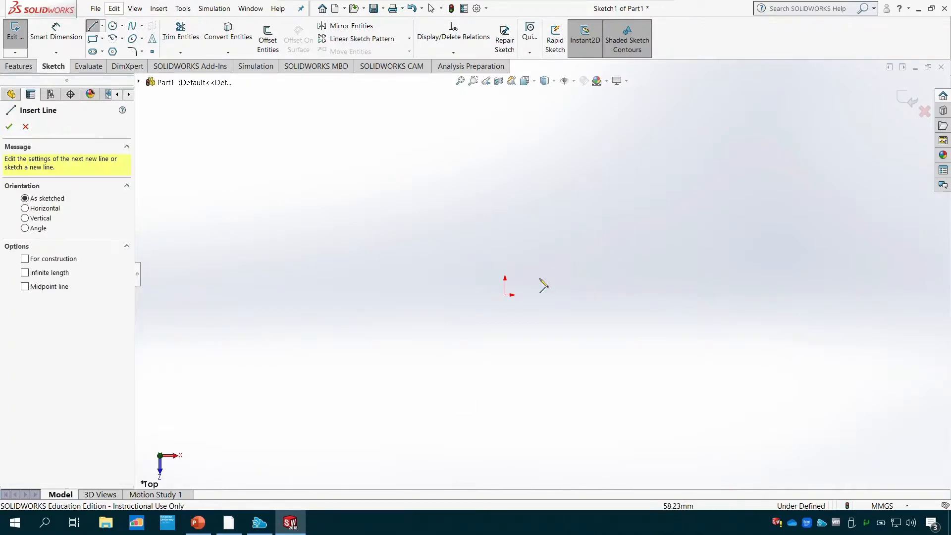
left_click(505, 295)
left_click(700, 295)
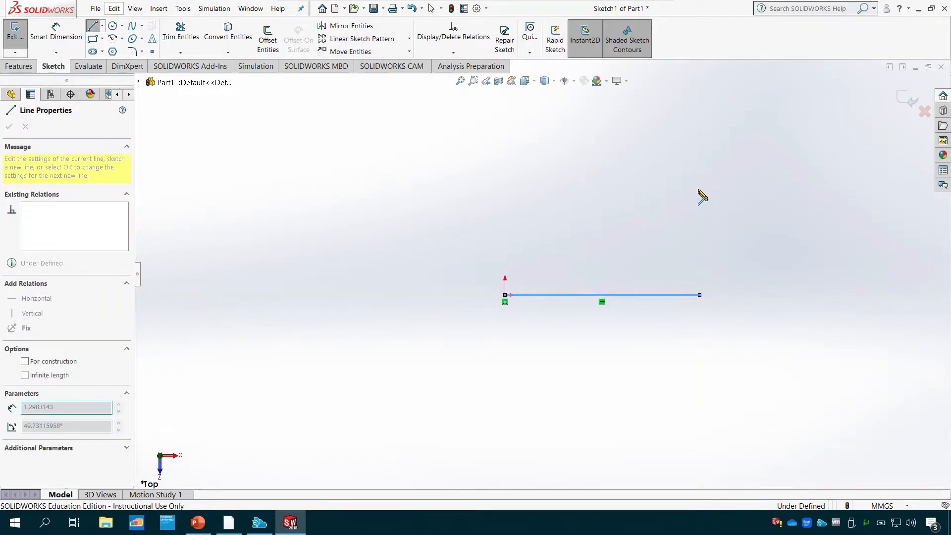
left_click(700, 181)
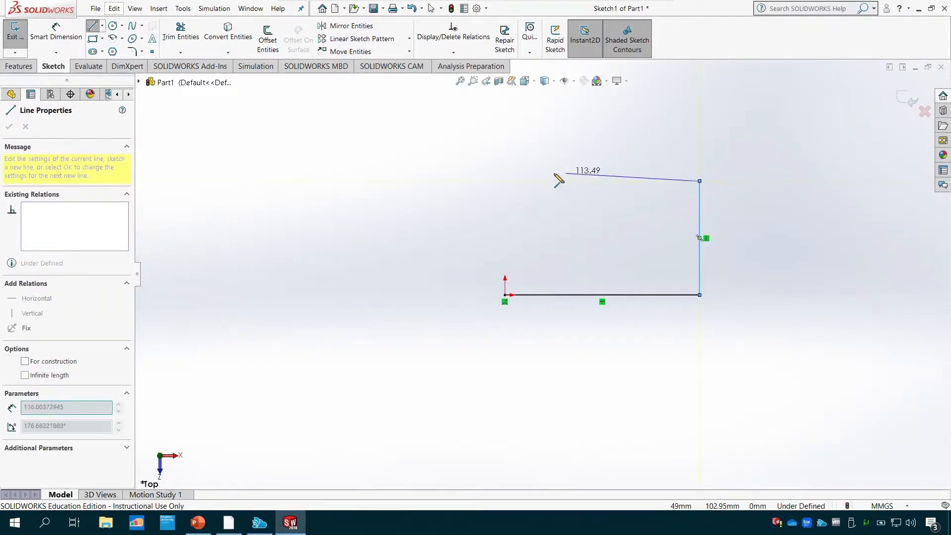
double_click(505, 182)
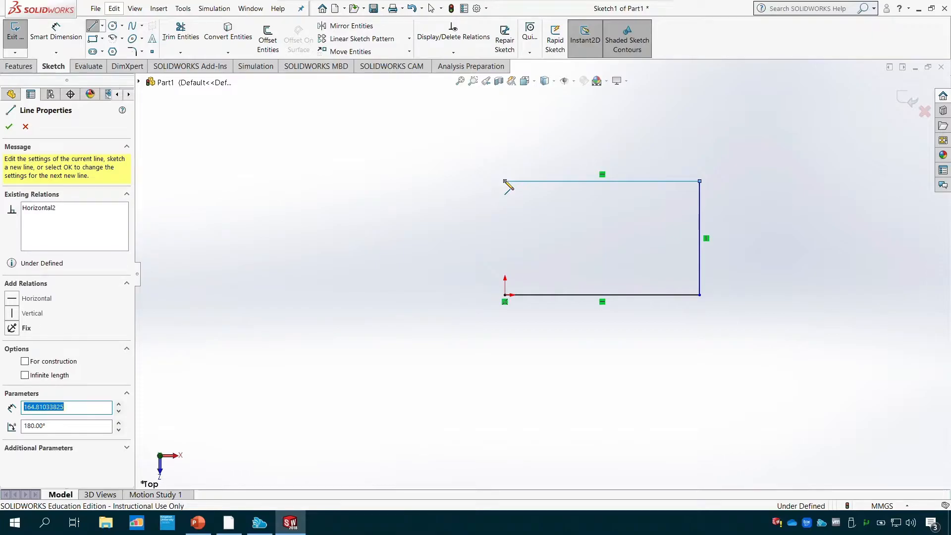
left_click(506, 181)
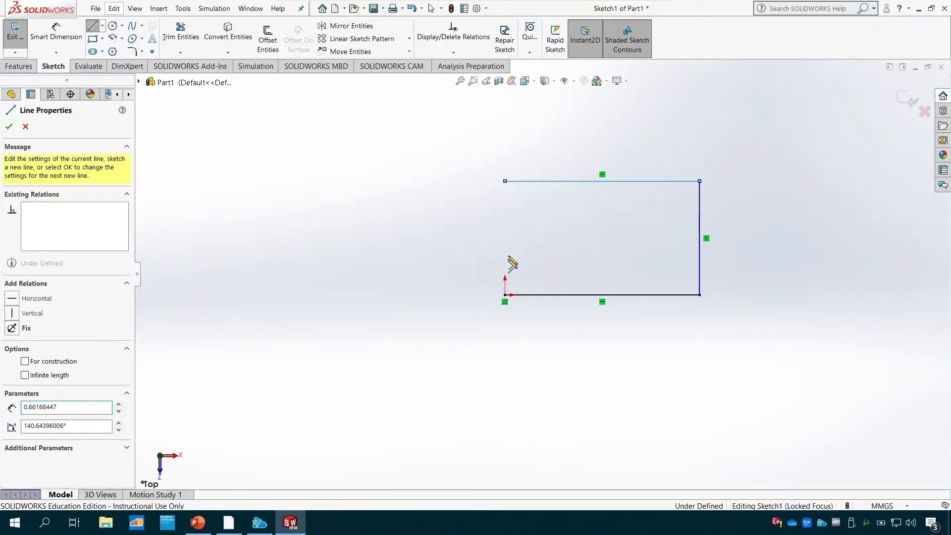
left_click(505, 296)
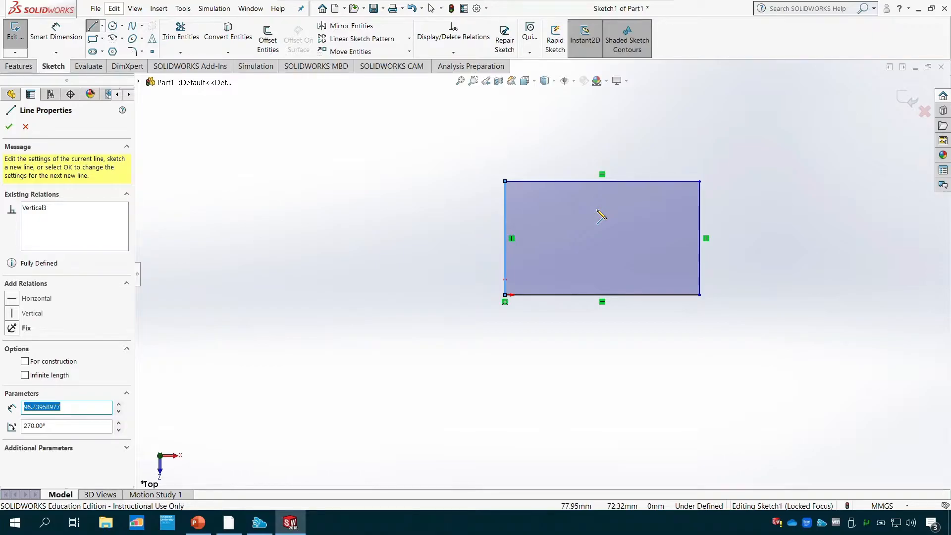
- Undo the rectangle's closing vertical line and redraw it from the upper-left corner down to the origin
key("ctrl+z")
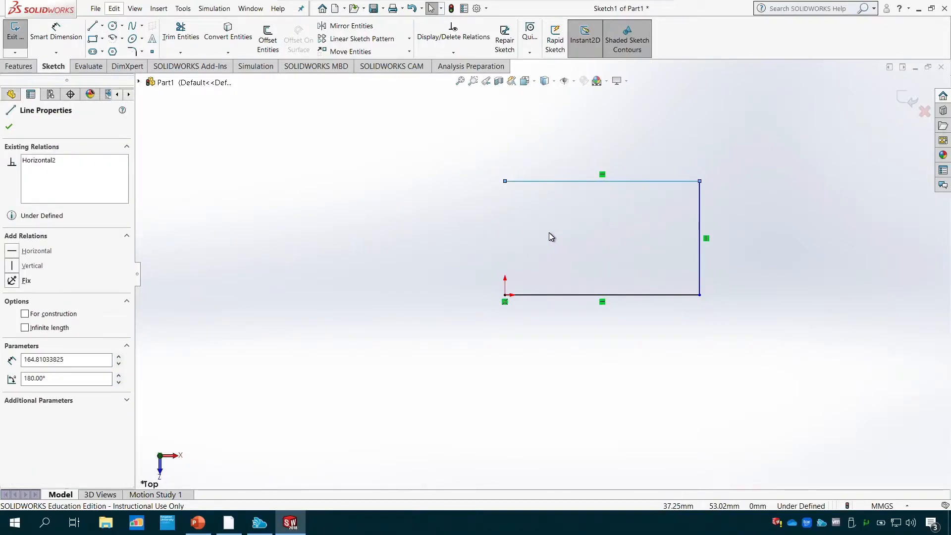
left_click(92, 27)
left_click(505, 180)
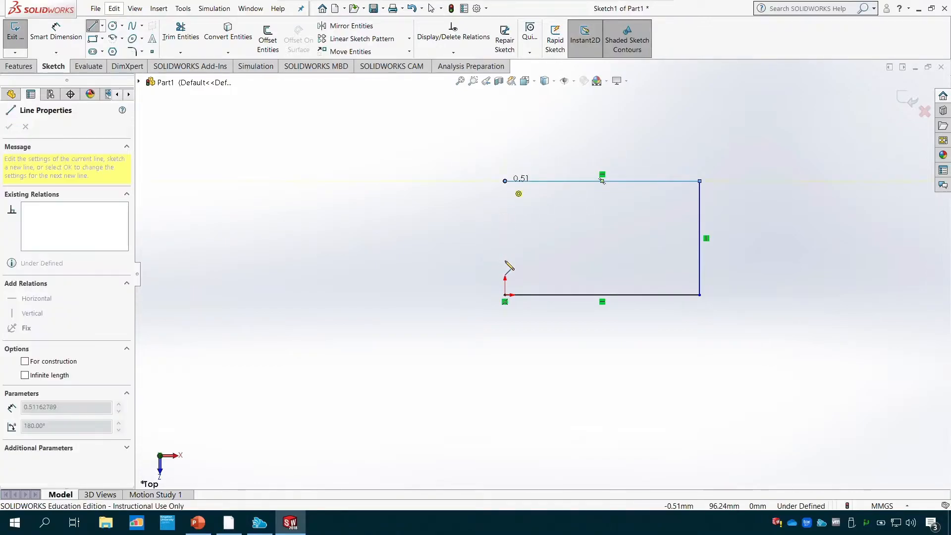
left_click(505, 295)
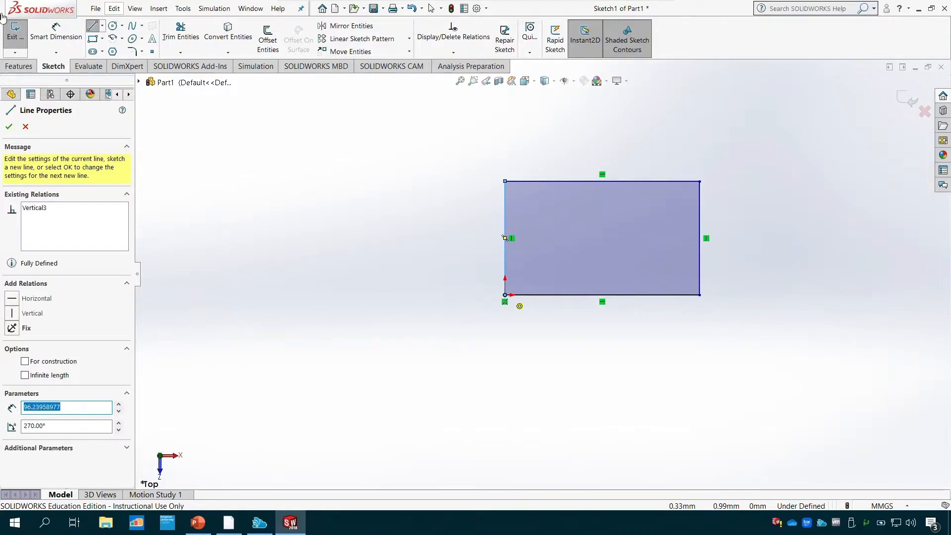
left_click(10, 126)
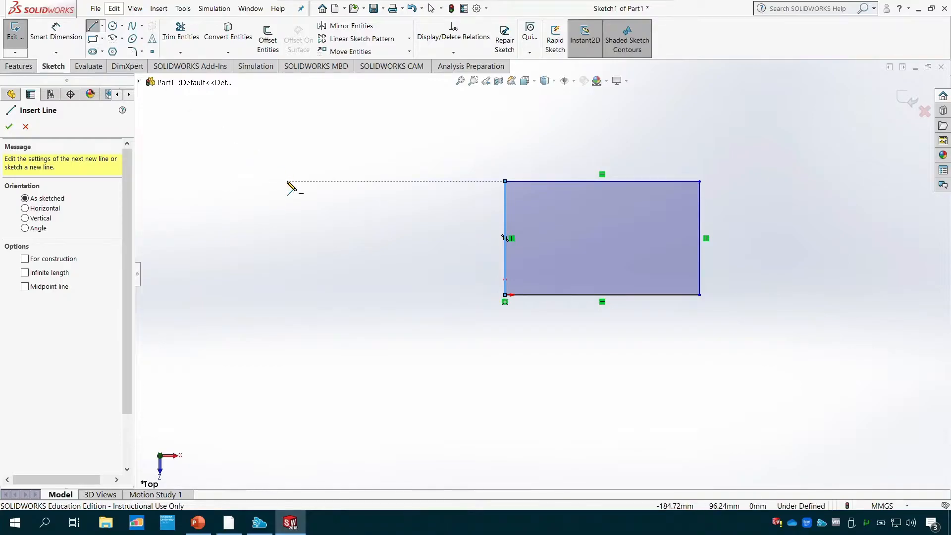
- Undo all four connected lines of the rectangle to empty the sketch
key("ctrl+z")
key("ctrl+z")
key("ctrl+z")
key("ctrl+z")
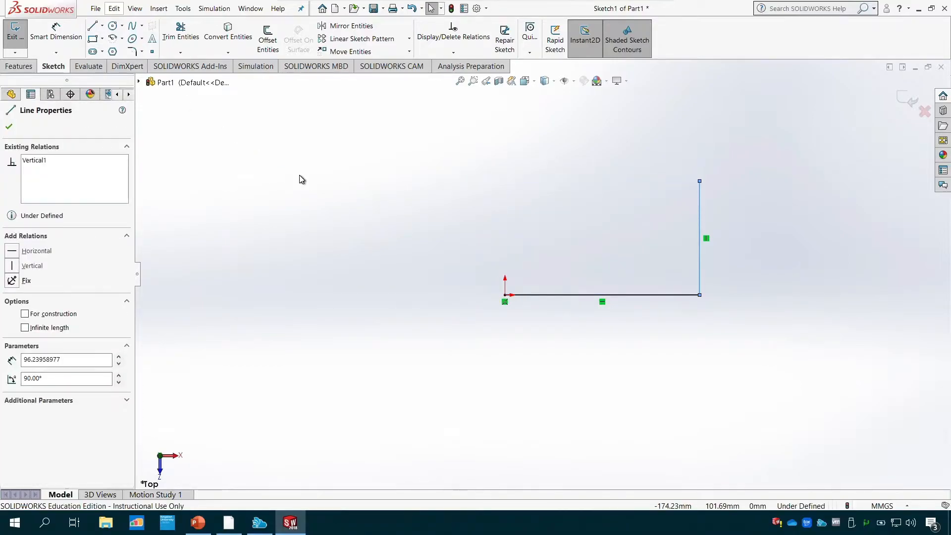
- Sketch a corner rectangle starting at the origin, about 204 mm wide and 118 mm high
left_click(93, 40)
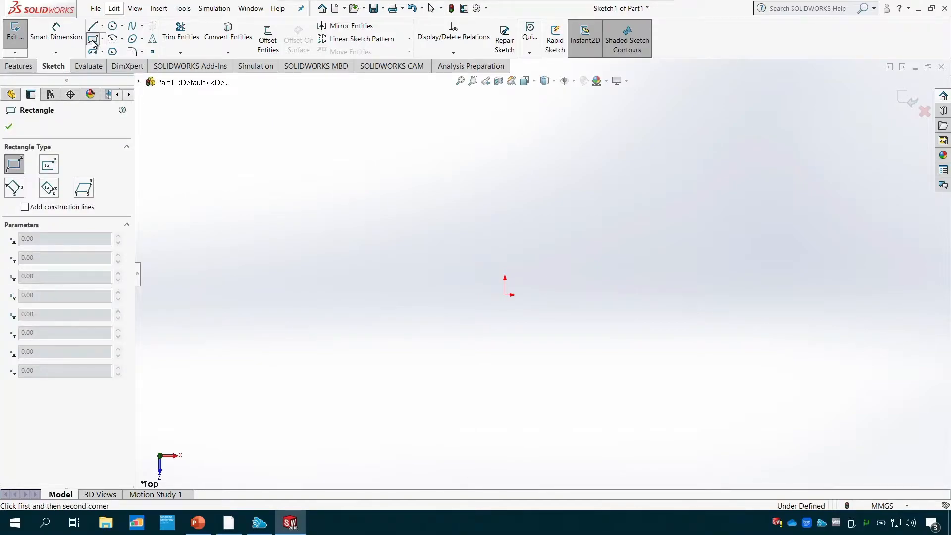
left_click(506, 295)
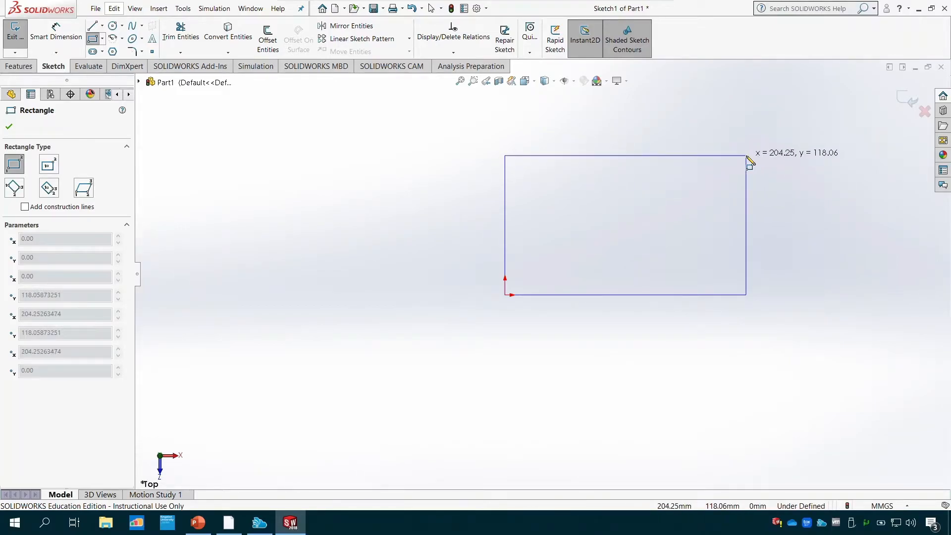
left_click(747, 156)
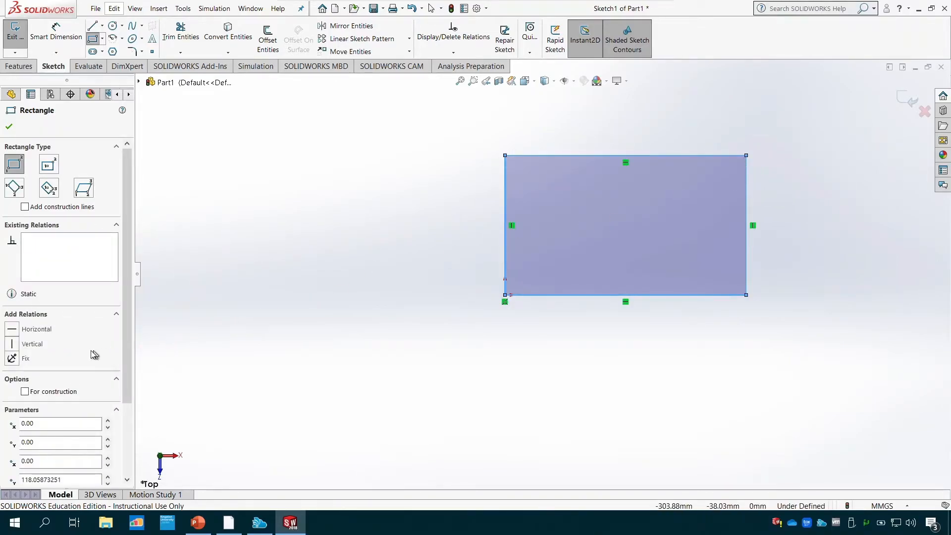
scroll(68, 350, "down", 3)
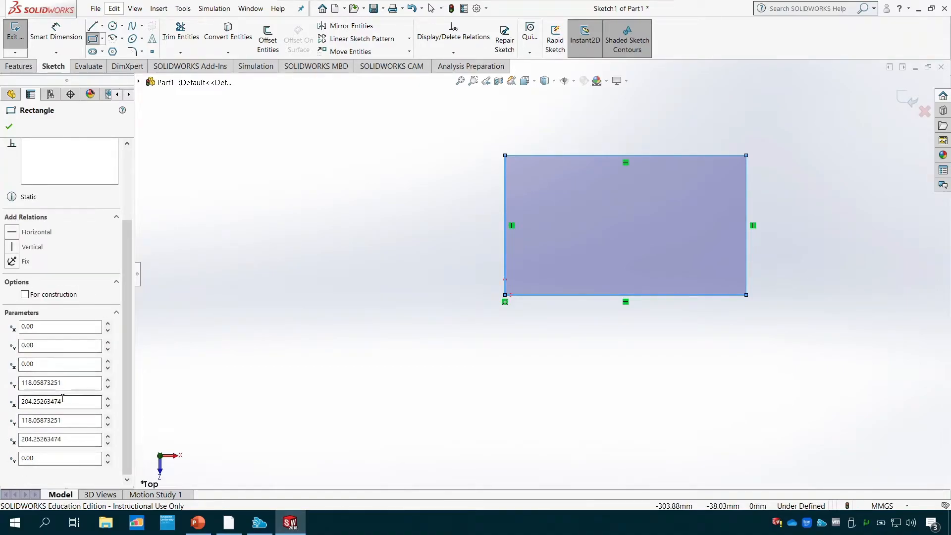
scroll(72, 312, "up", 3)
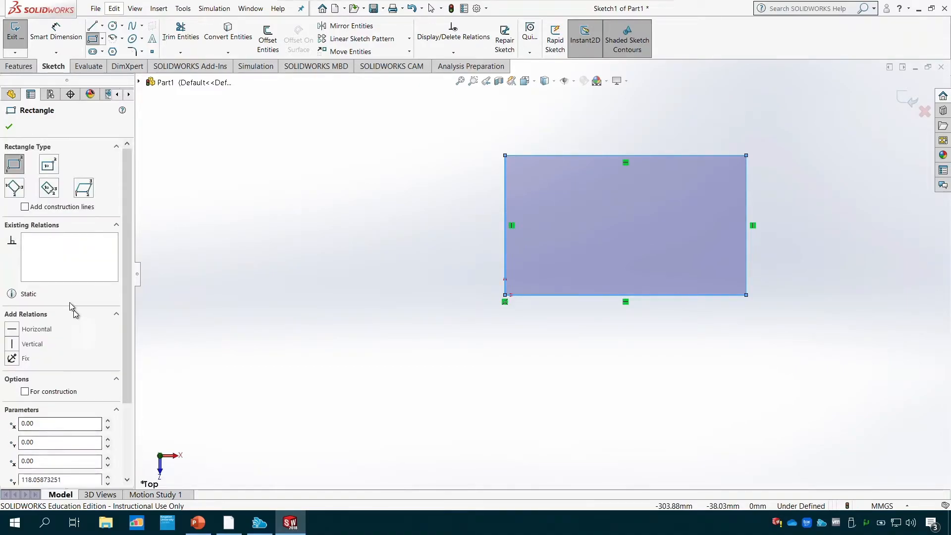
left_click(9, 127)
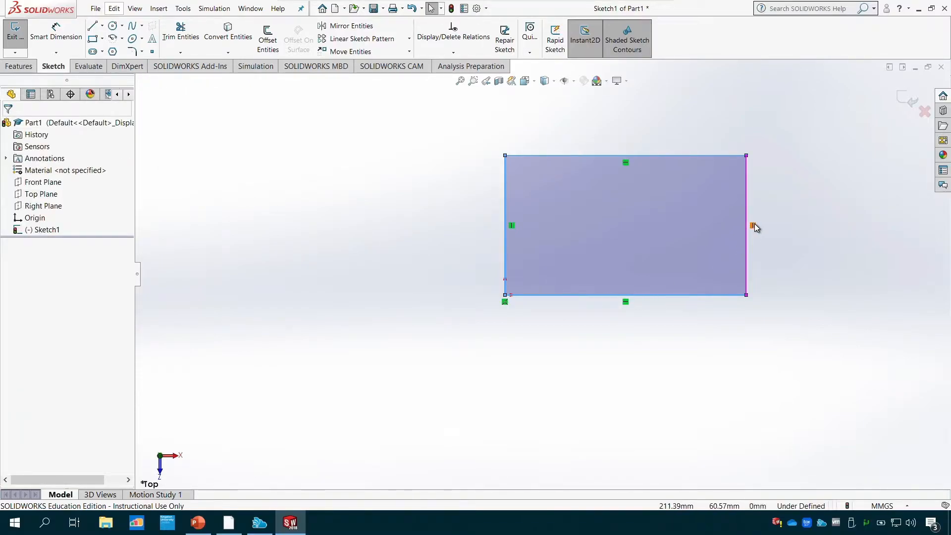
- Set the length of the corner rectangle's bottom line to 150 mm in its line properties
double_click(592, 295)
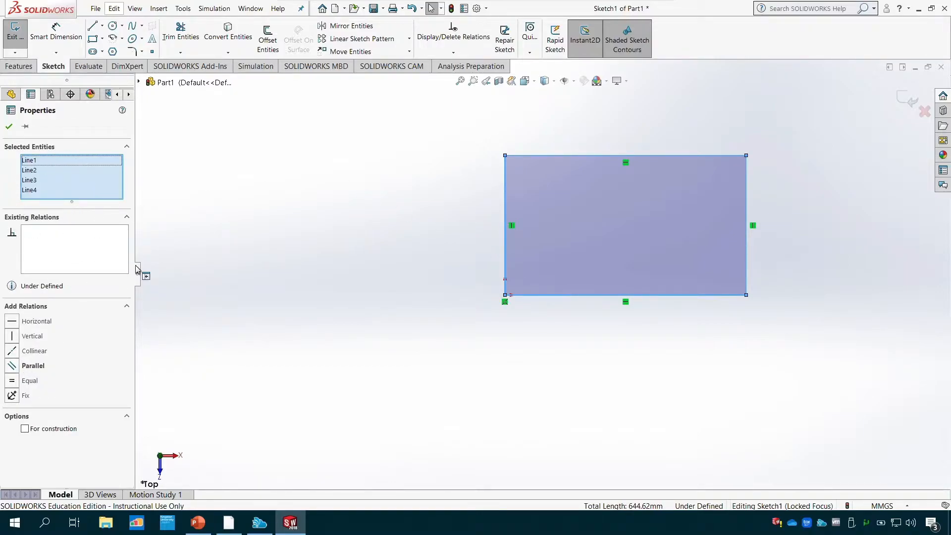
left_click(9, 127)
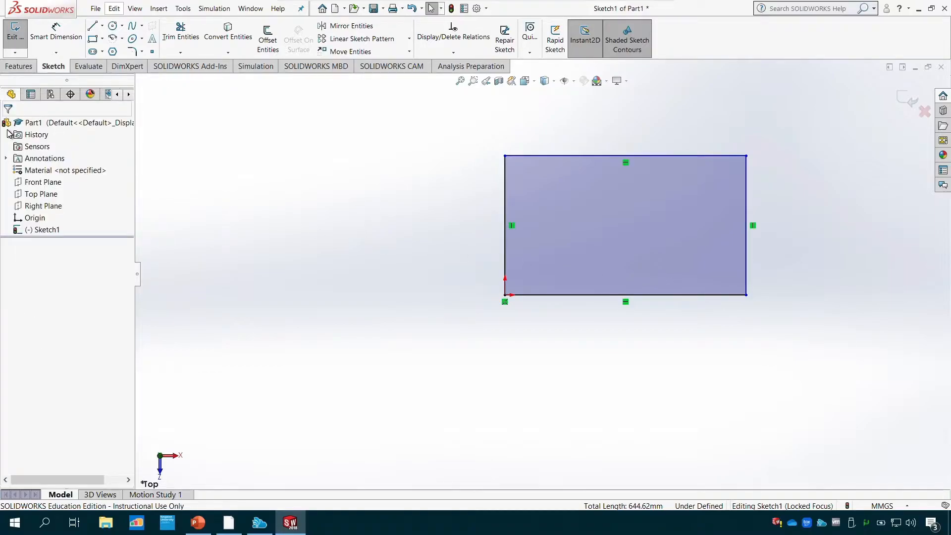
left_click(594, 294)
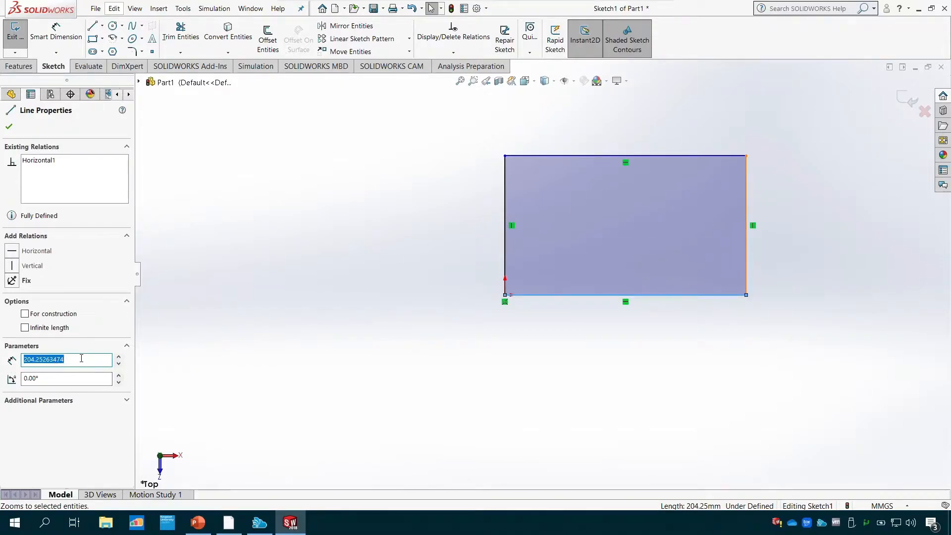
type("1")
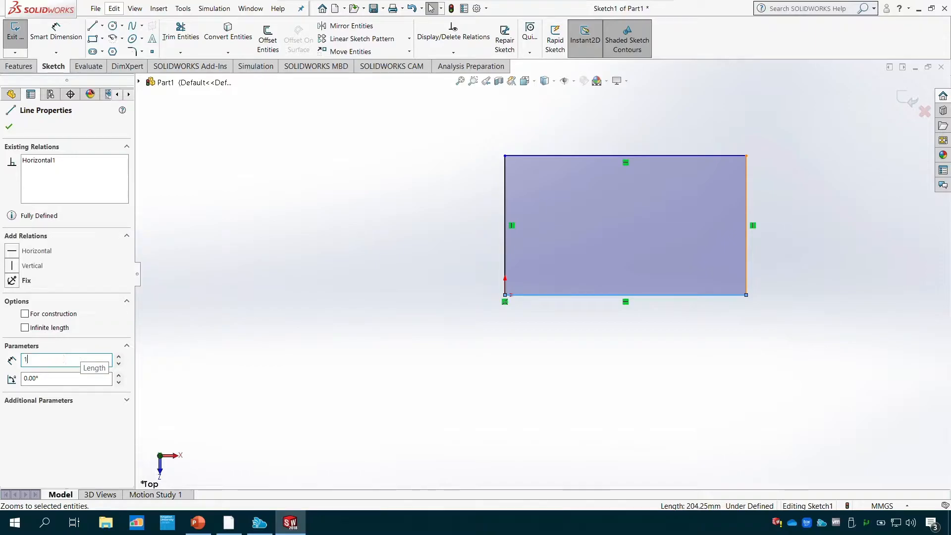
type("50")
key("Return")
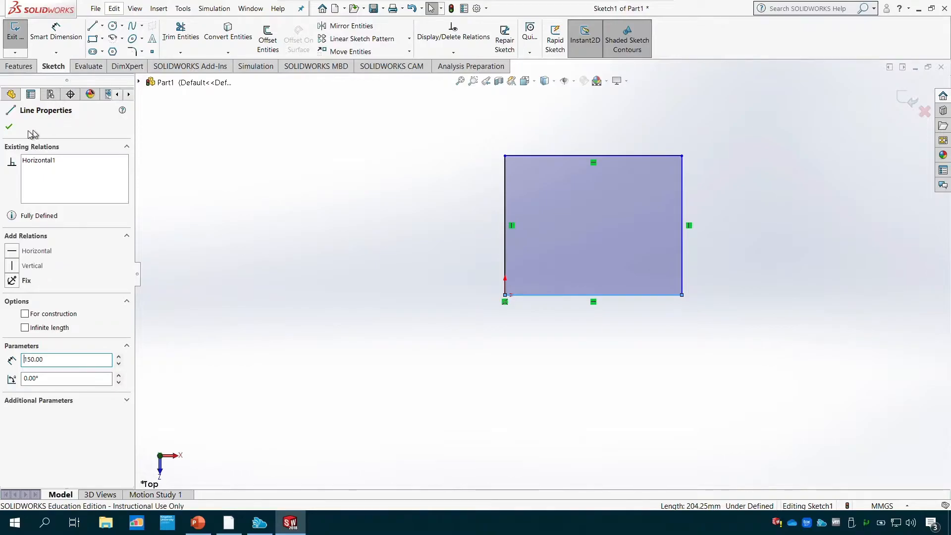
left_click(9, 126)
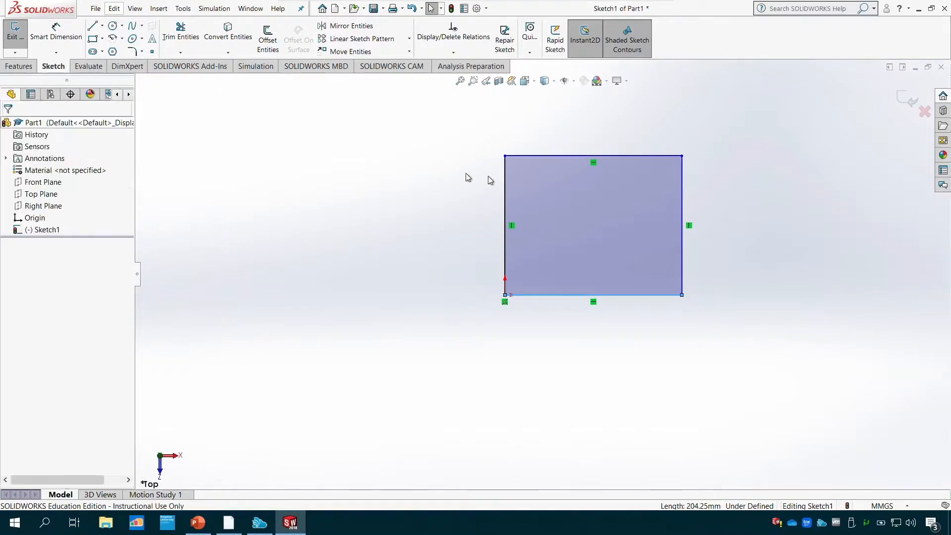
- Set the length of the corner rectangle's right vertical line to 100 mm and deselect it
left_click(682, 201)
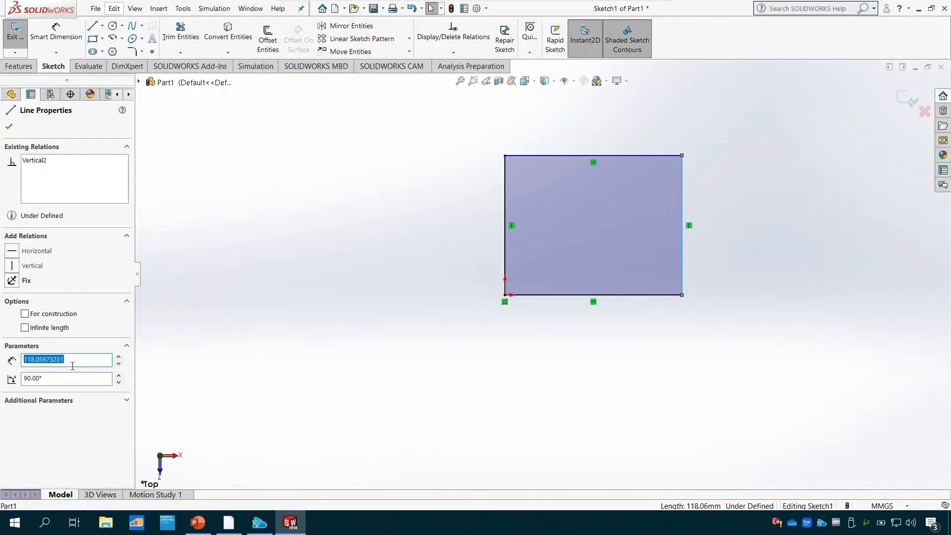
type("100")
key("Return")
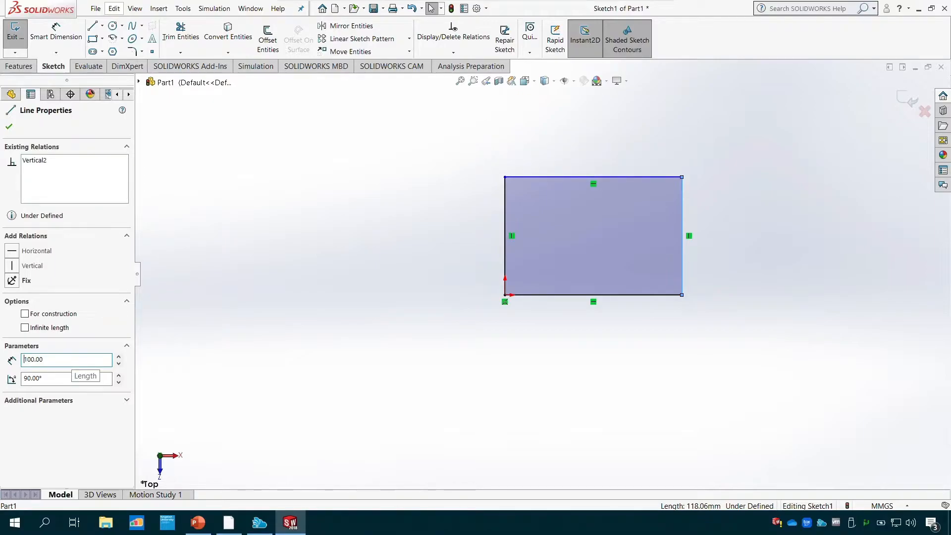
left_click(10, 128)
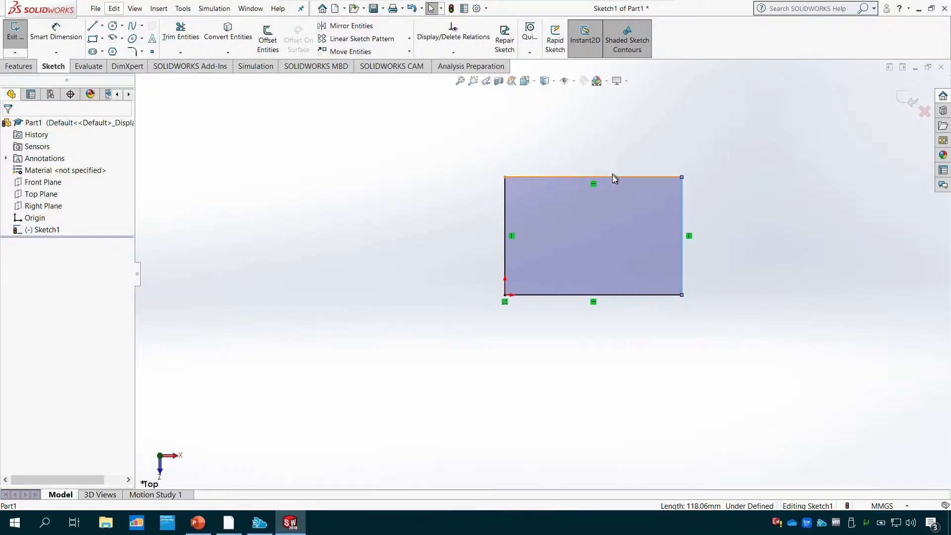
left_click(710, 240)
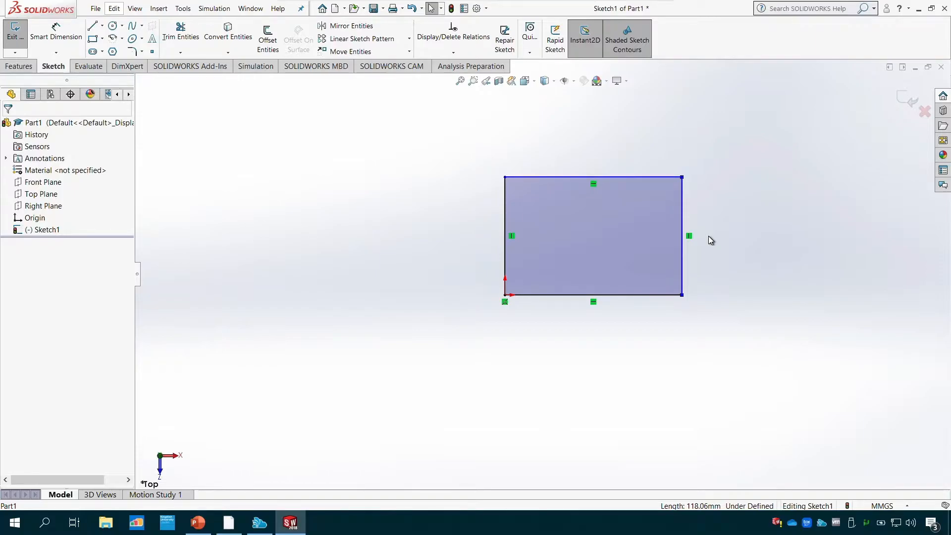
- Undo both length changes and the corner rectangle to empty the sketch
key("ctrl+z")
key("ctrl+z")
key("ctrl+z")
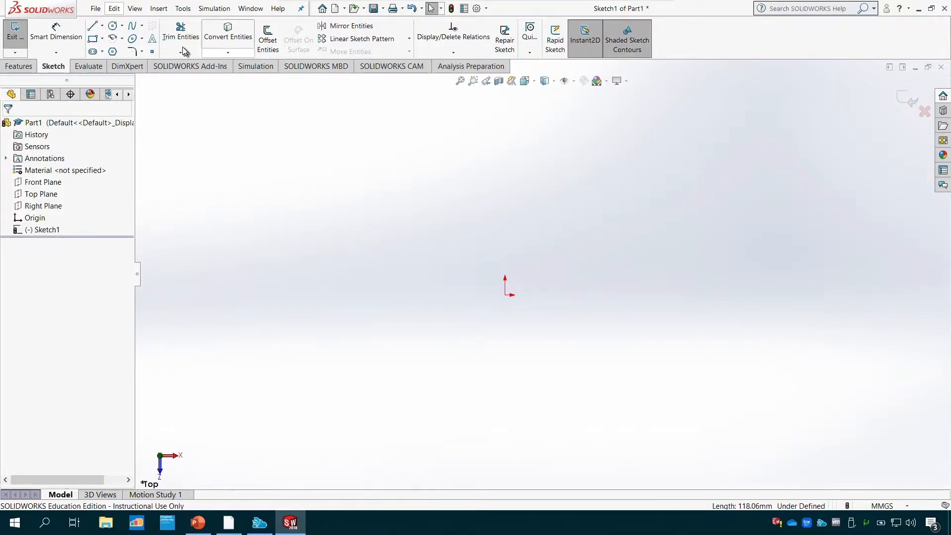
- Sketch a center rectangle from corners, centred on the origin, about 352 mm wide and 239 mm high
left_click(103, 39)
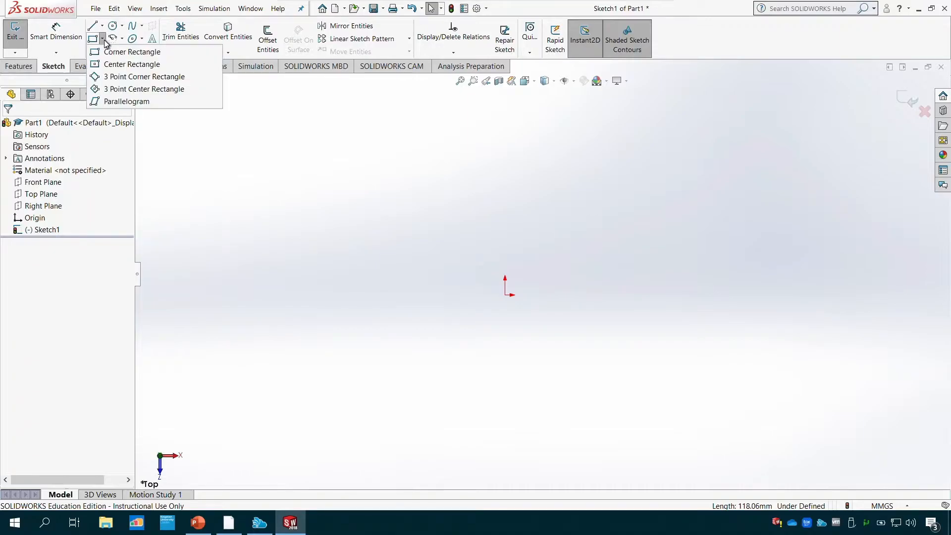
left_click(114, 65)
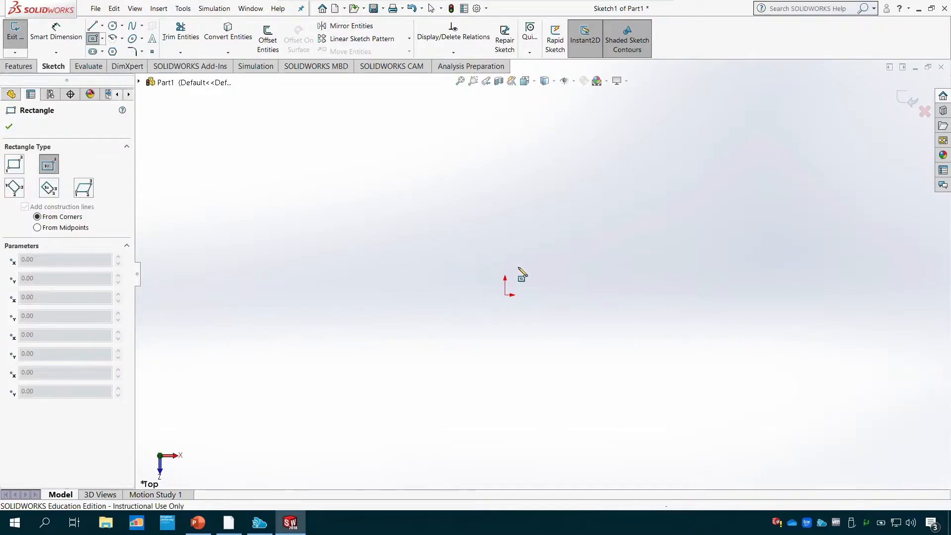
left_click(505, 295)
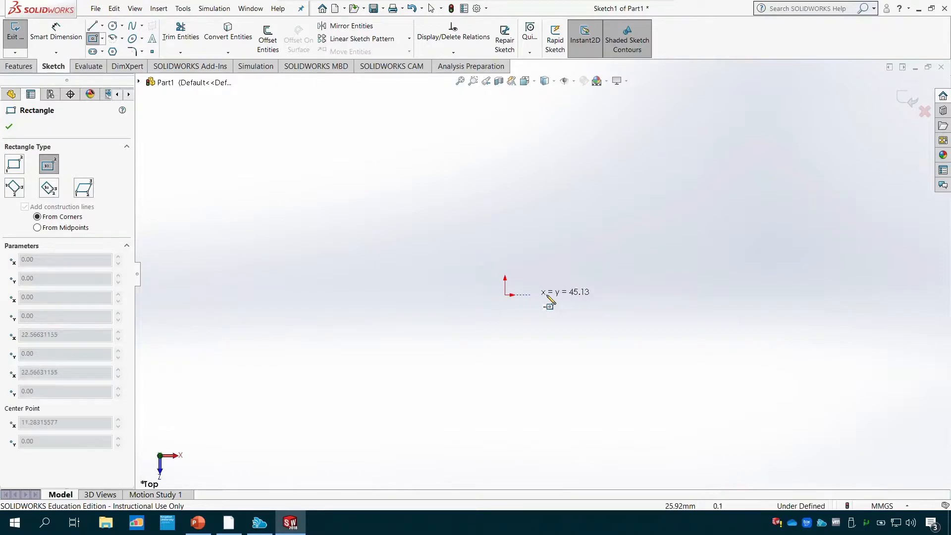
left_click(722, 295)
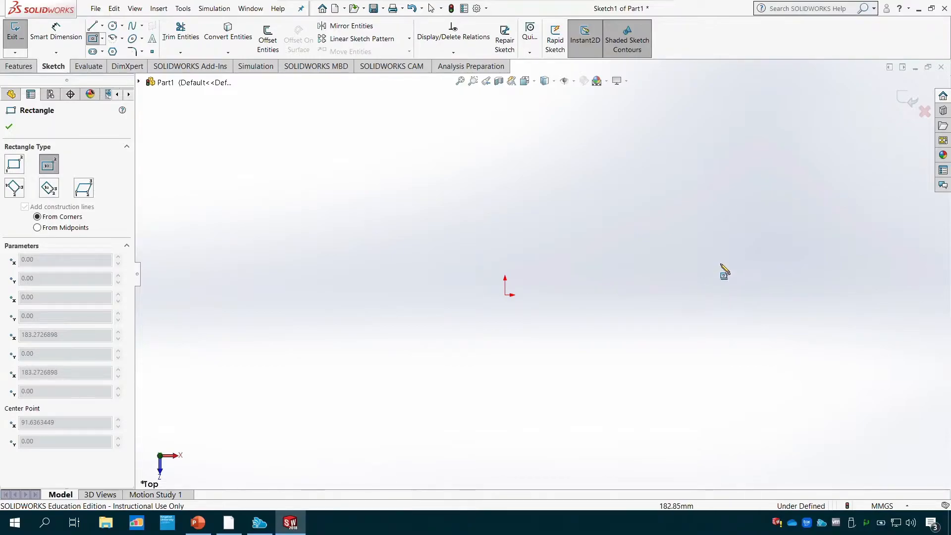
left_click(505, 294)
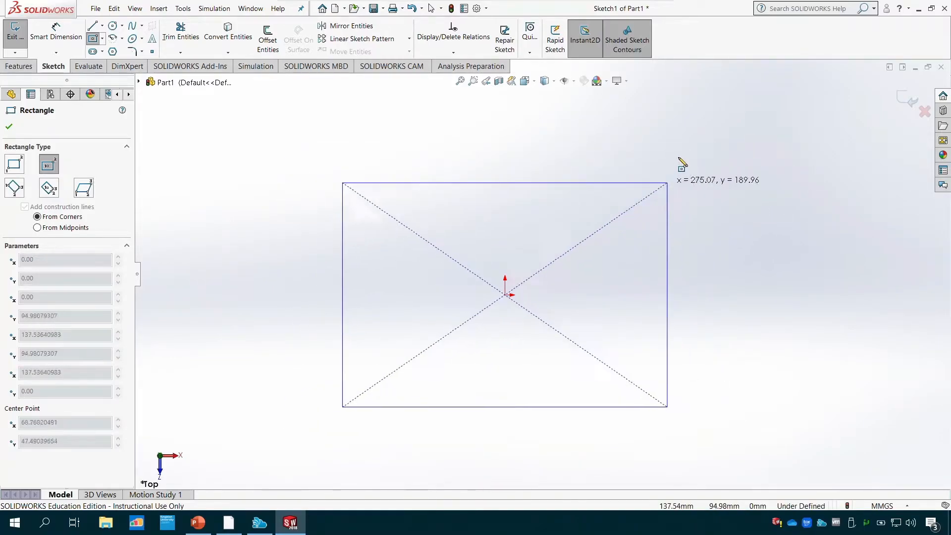
left_click(713, 154)
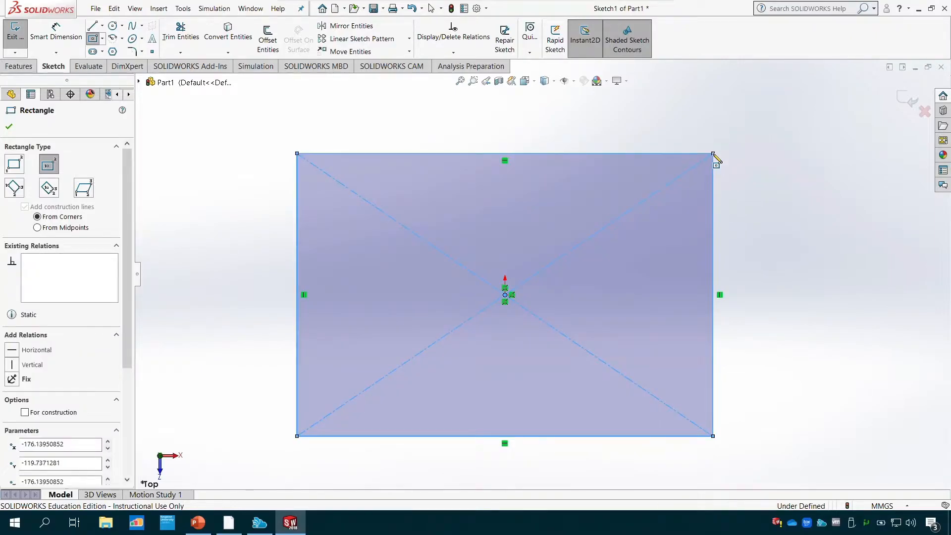
key("Escape")
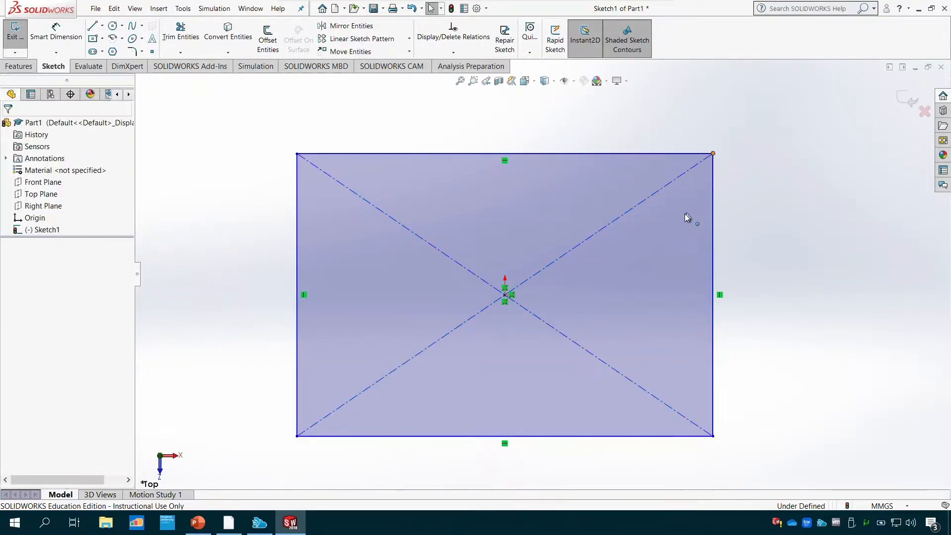
- Set the length of the center rectangle's top line to 150 mm
left_click(511, 153)
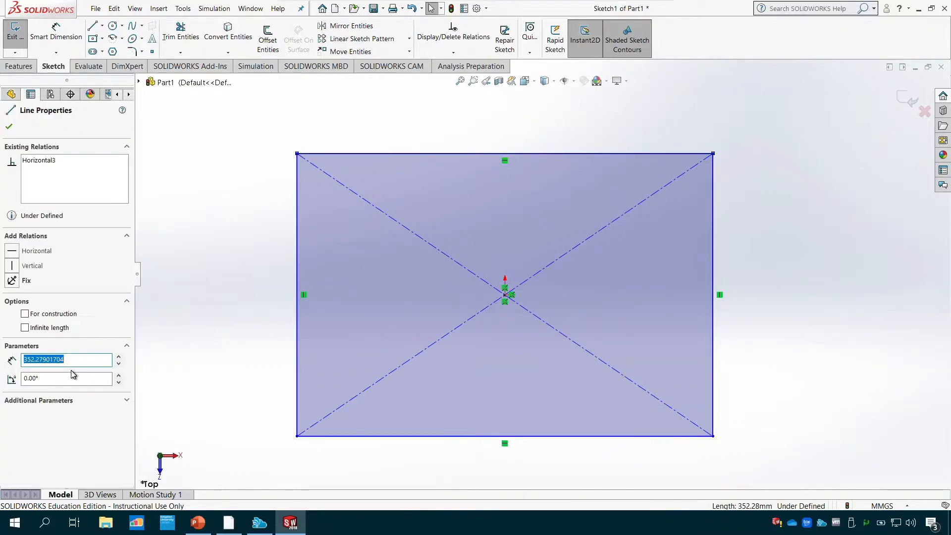
type("15")
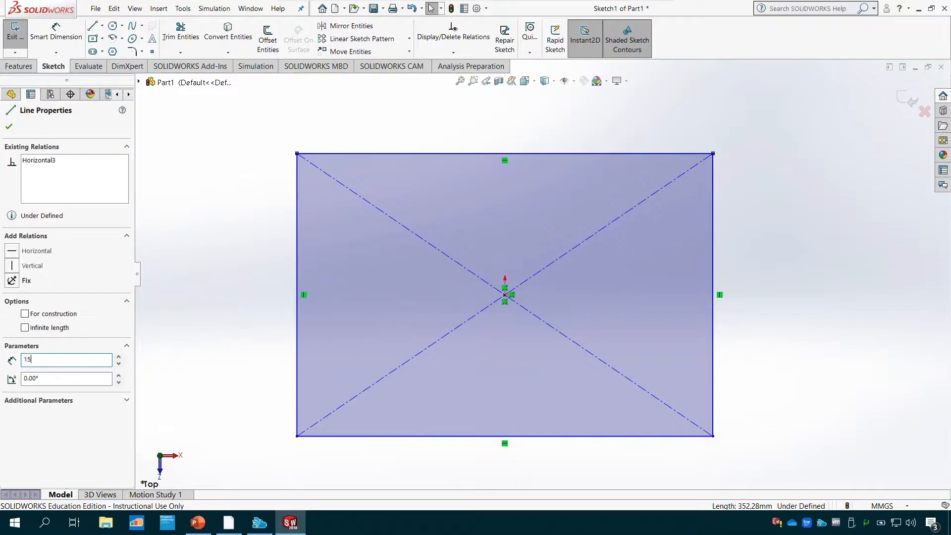
type("0")
key("Return")
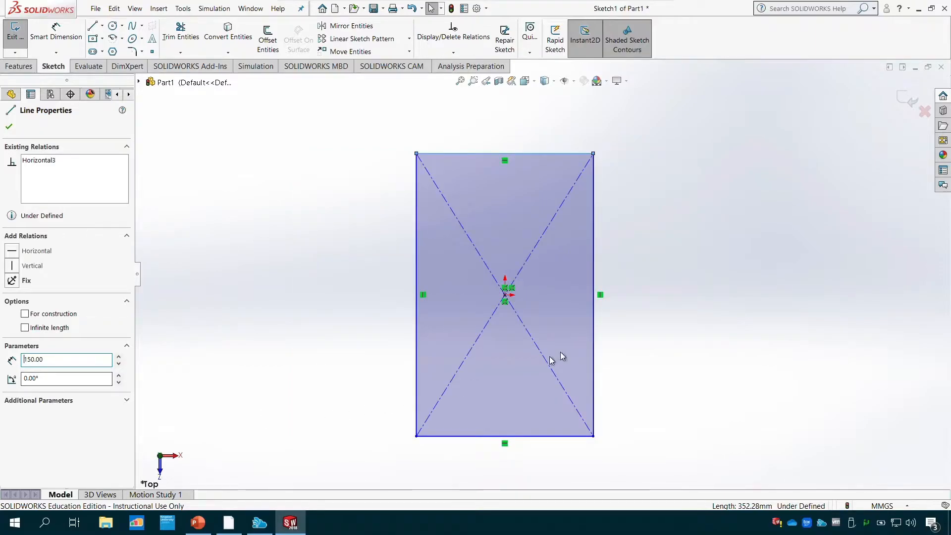
- Set the length of the center rectangle's right vertical line to 100 mm
left_click(594, 313)
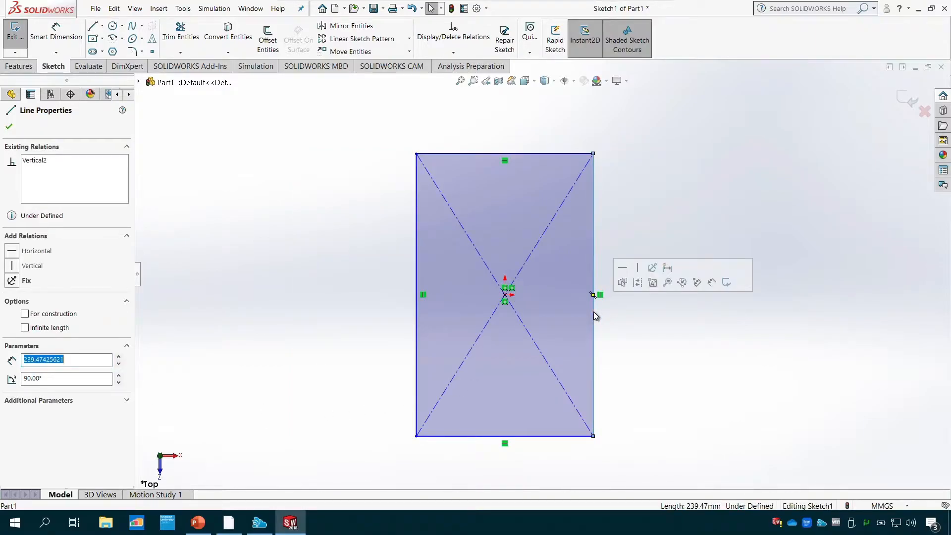
type("100")
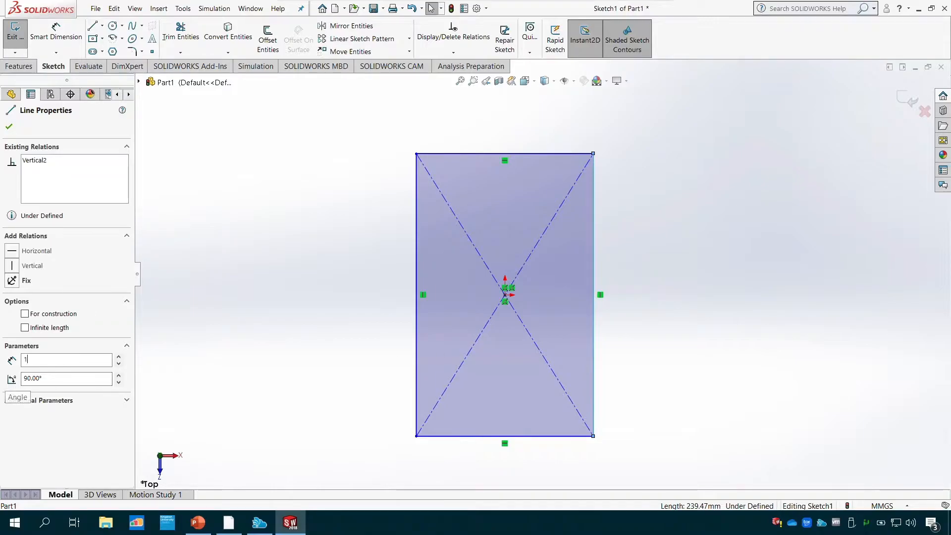
key("Return")
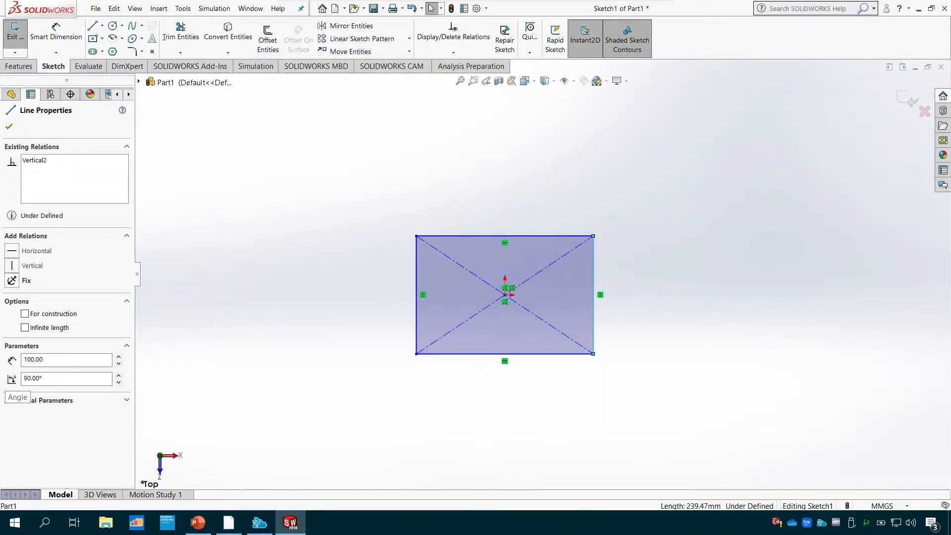
- Undo the length changes and the center rectangle to empty the sketch
left_click(327, 155)
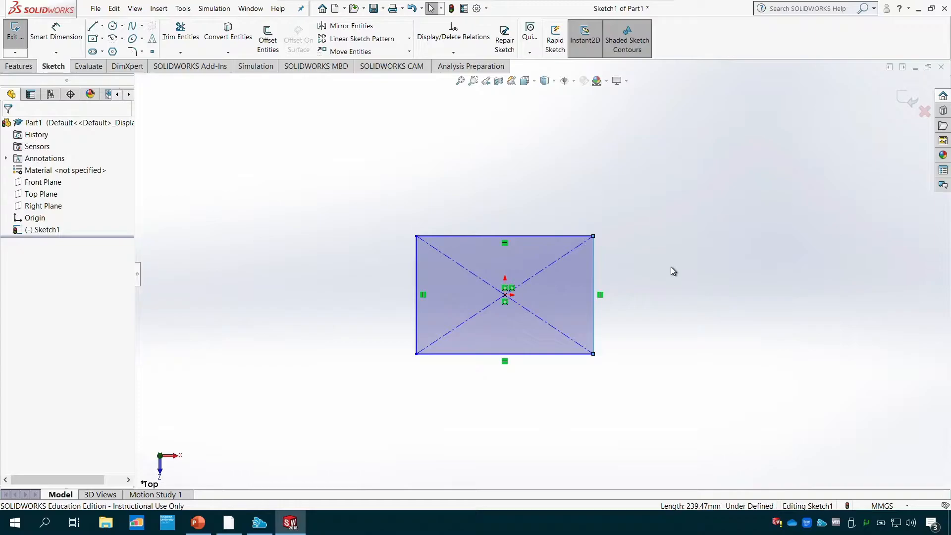
key("ctrl+z")
key("ctrl+z")
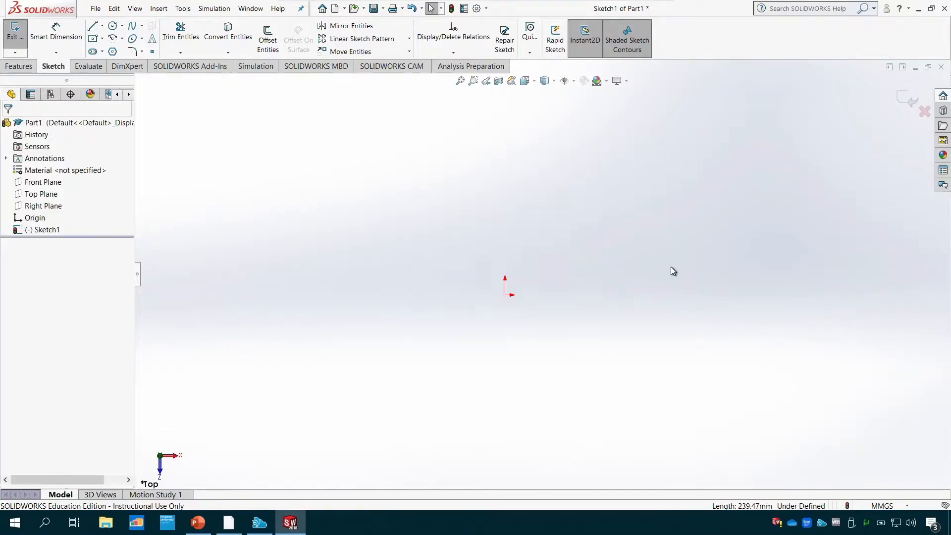
- Sketch a 3 point corner rectangle from the origin with a horizontal base about 201 mm long, and undo it
left_click(102, 40)
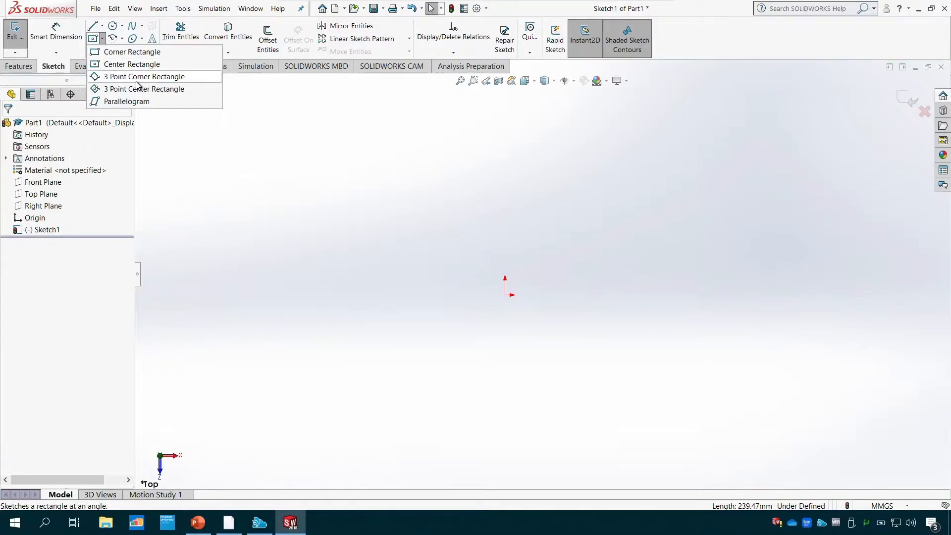
left_click(102, 42)
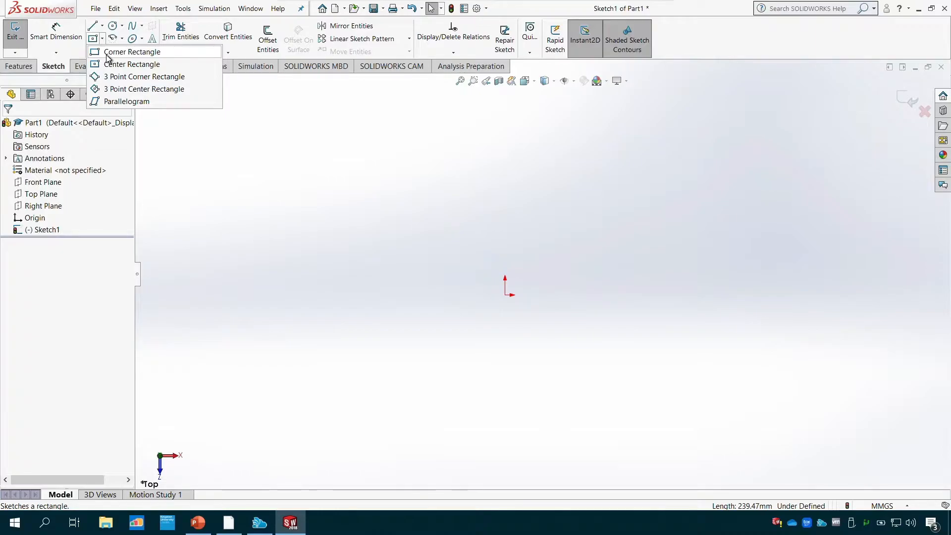
left_click(128, 76)
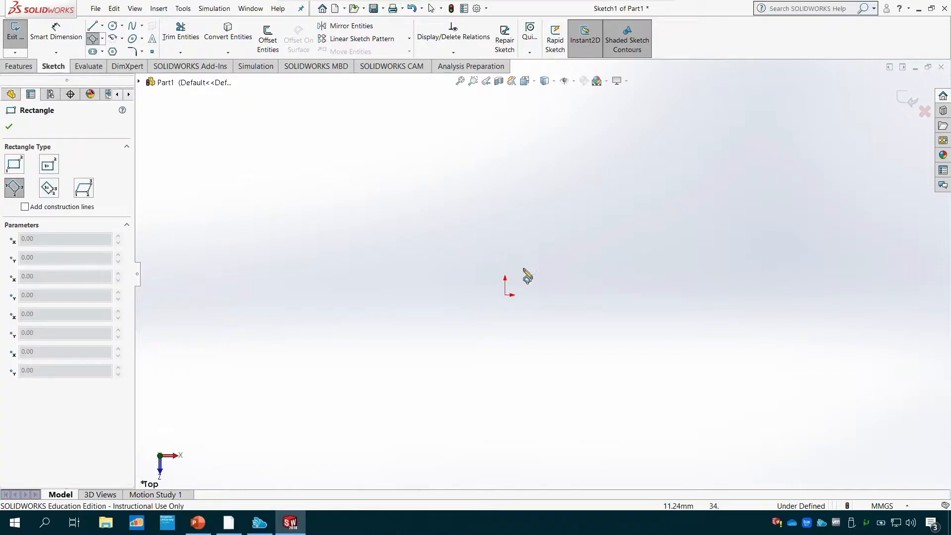
left_click(506, 295)
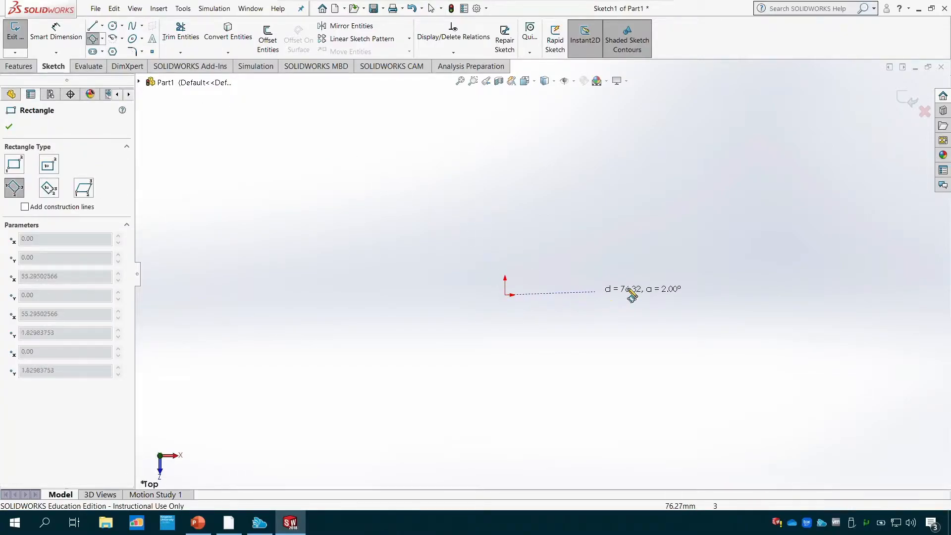
left_click(747, 304)
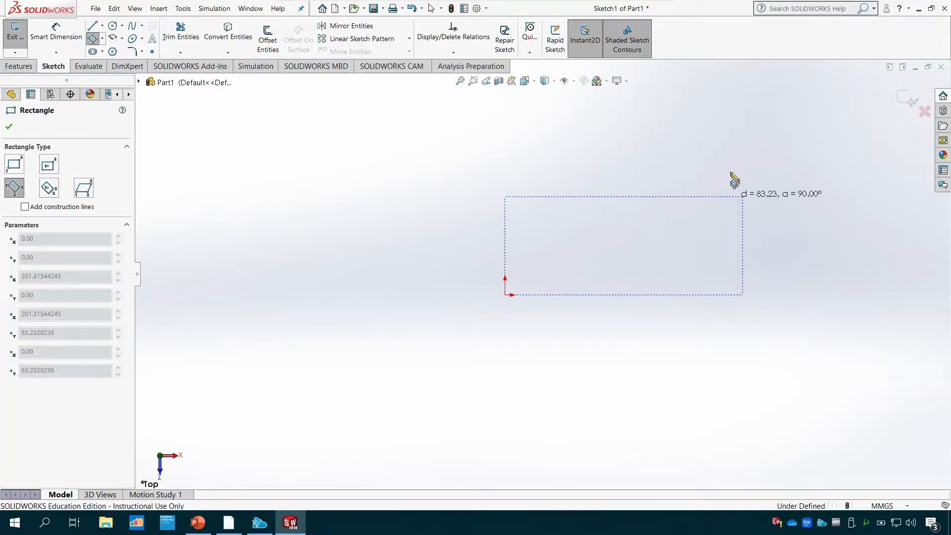
left_click(735, 158)
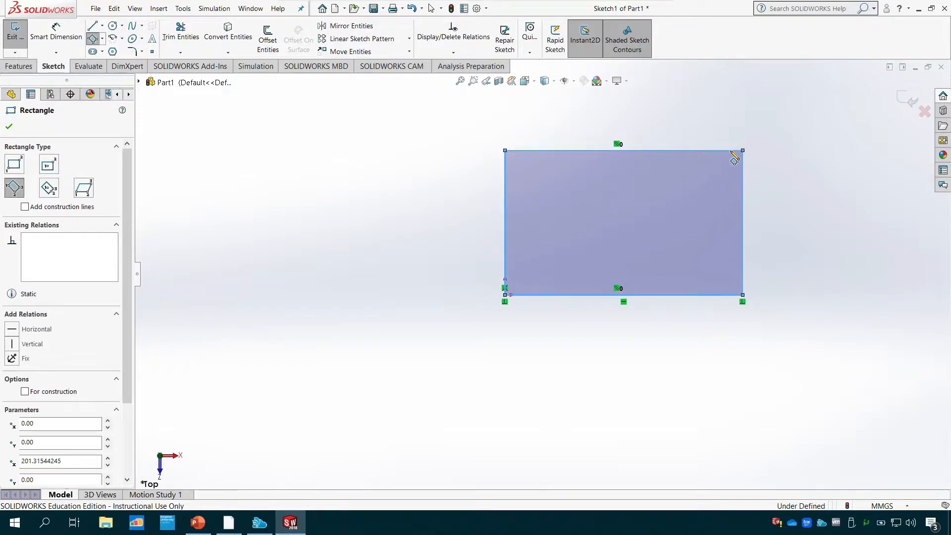
key("Escape")
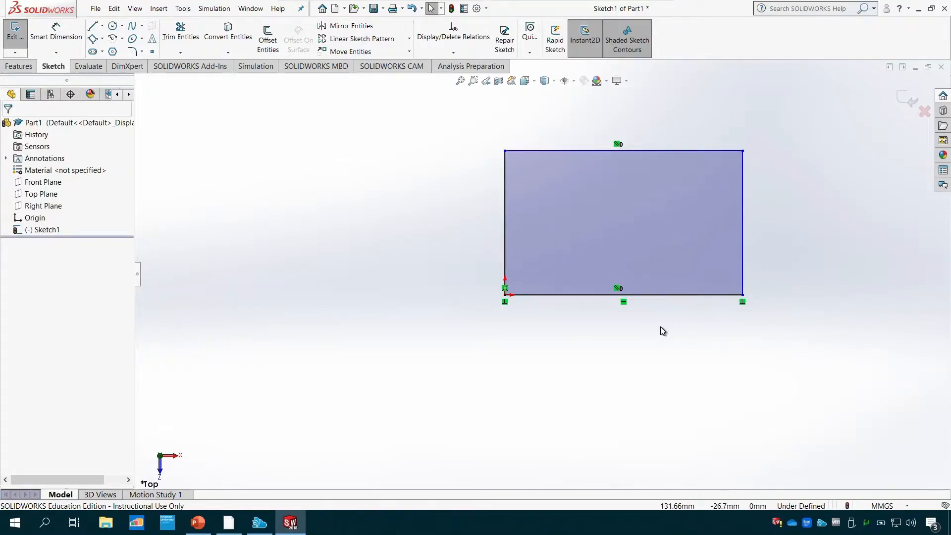
key("ctrl+z")
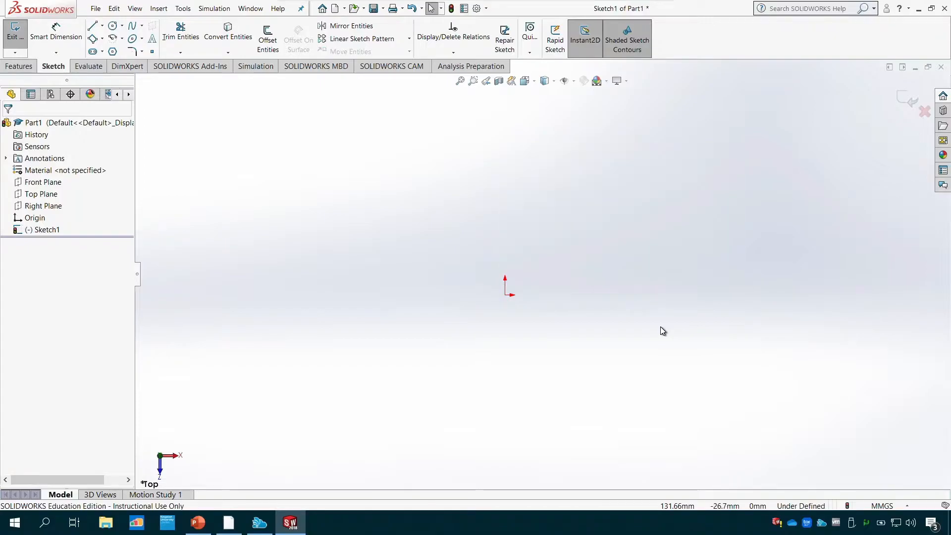
- Sketch a tilted 3 point center rectangle centred on the origin, its first point about 183 mm out at about 26°, and undo it
left_click(102, 38)
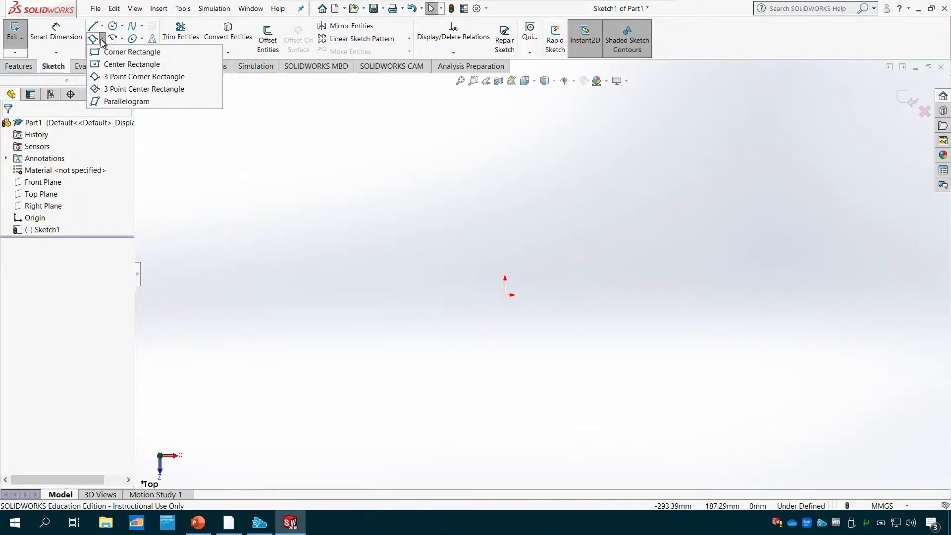
left_click(119, 93)
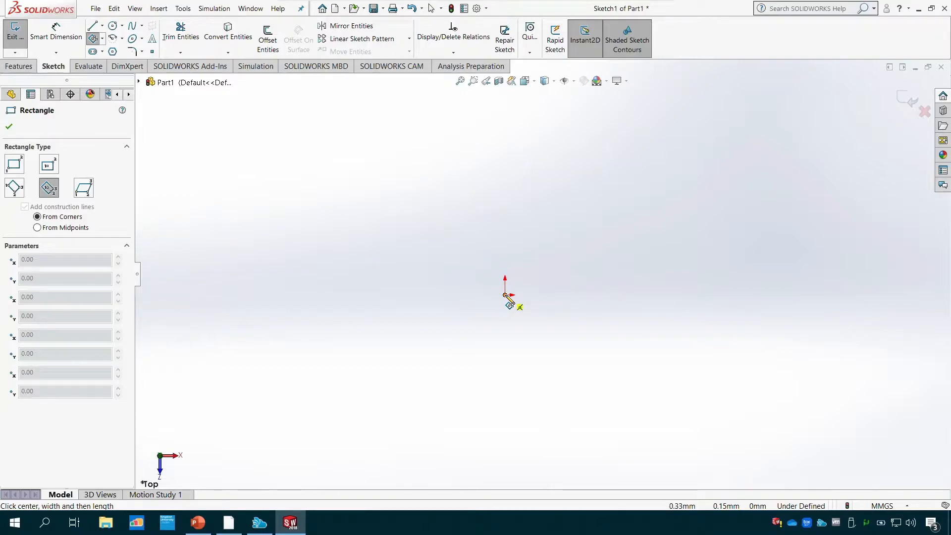
left_click(505, 296)
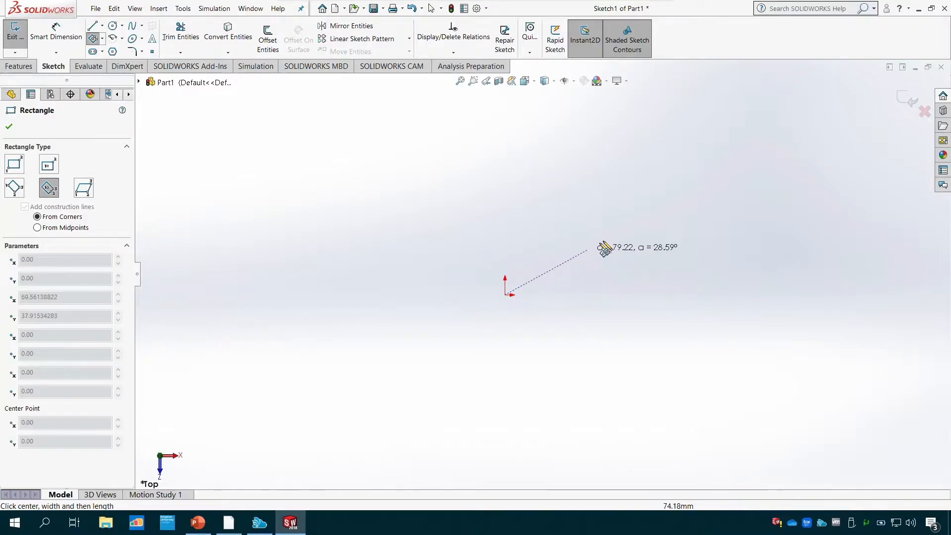
left_click(699, 201)
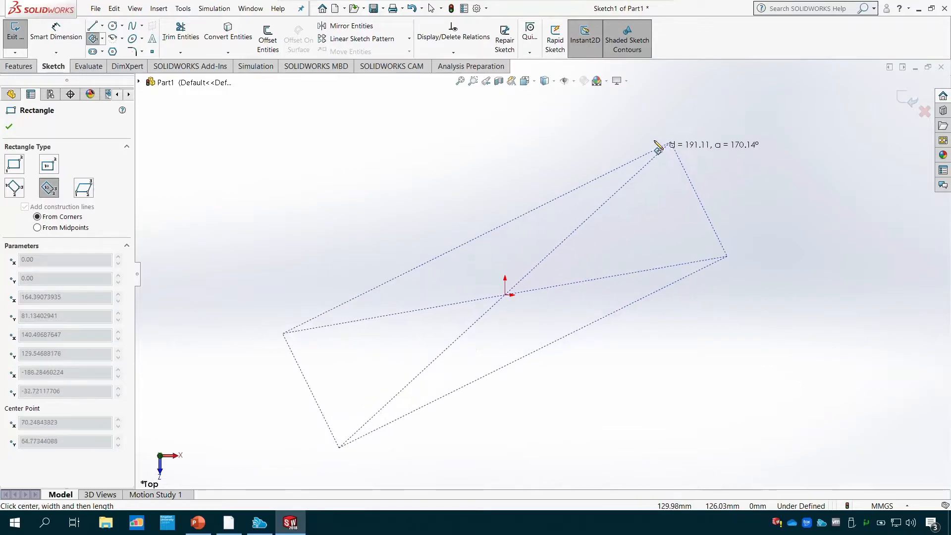
left_click(636, 117)
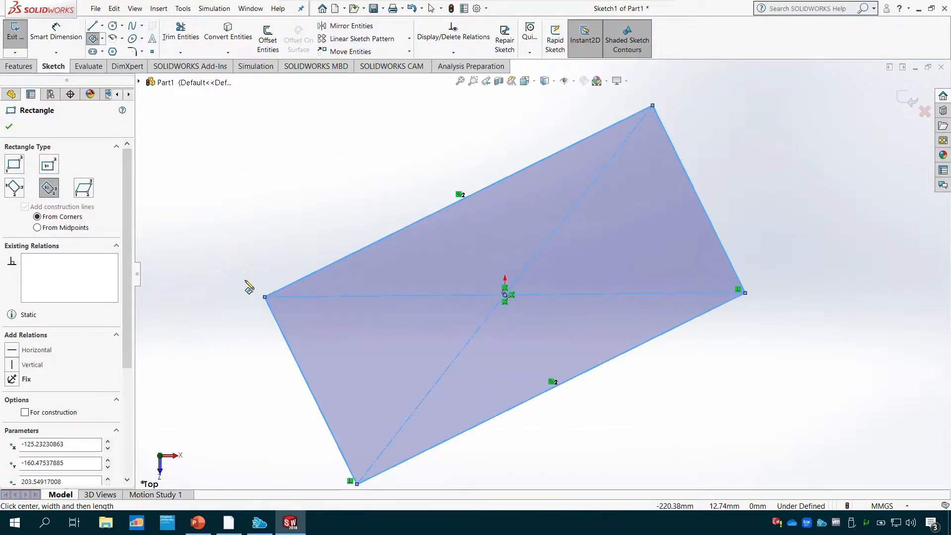
key("ctrl+z")
- Sketch a parallelogram from the origin with a base about 149 mm and slanted sides about 129 mm at 75°, and undo it
left_click(104, 40)
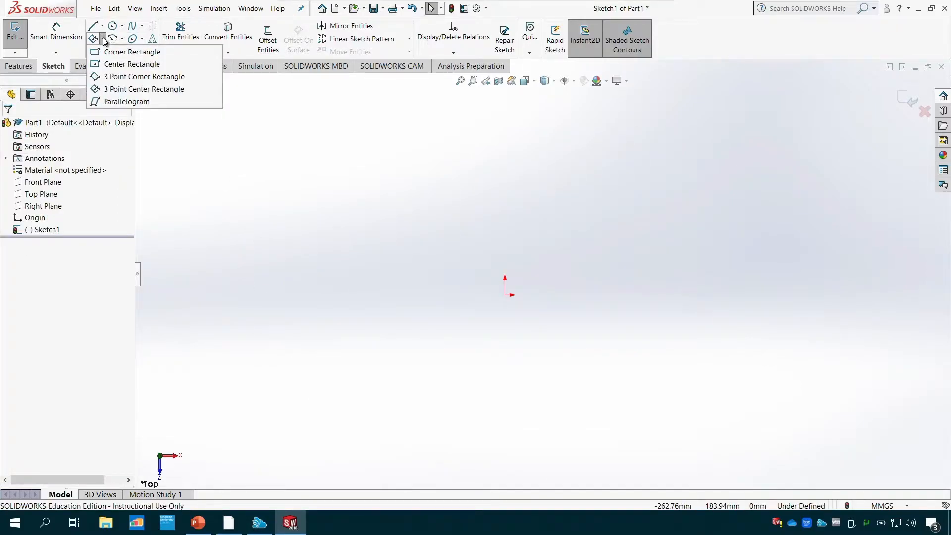
left_click(137, 103)
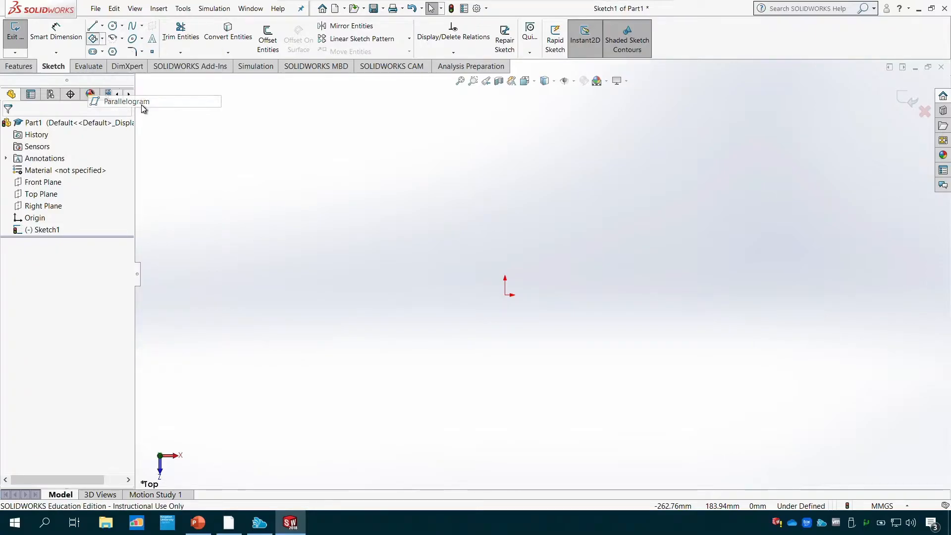
left_click(505, 295)
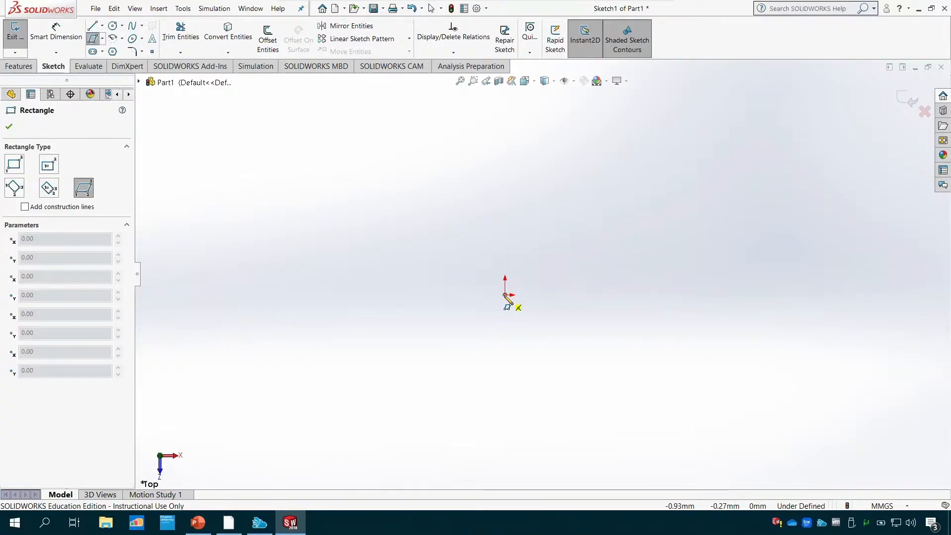
left_click(682, 295)
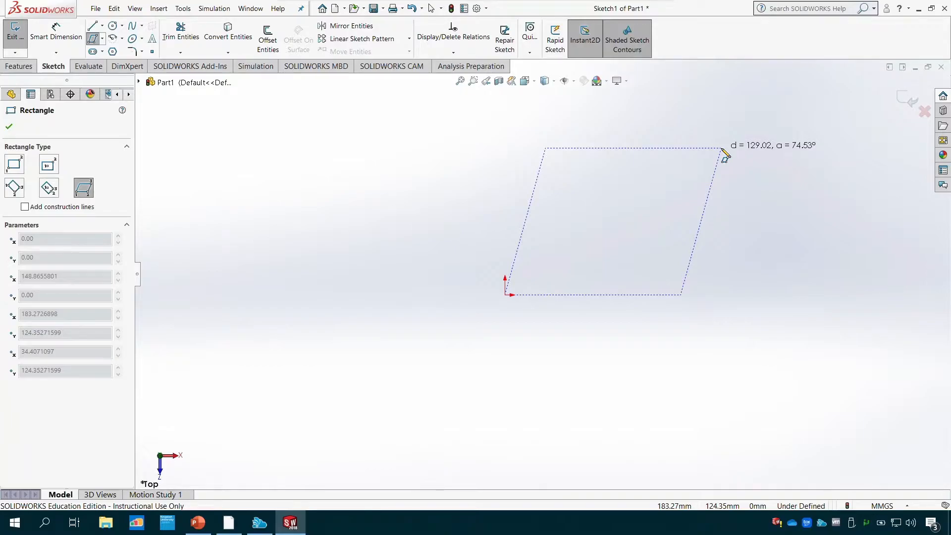
left_click(722, 148)
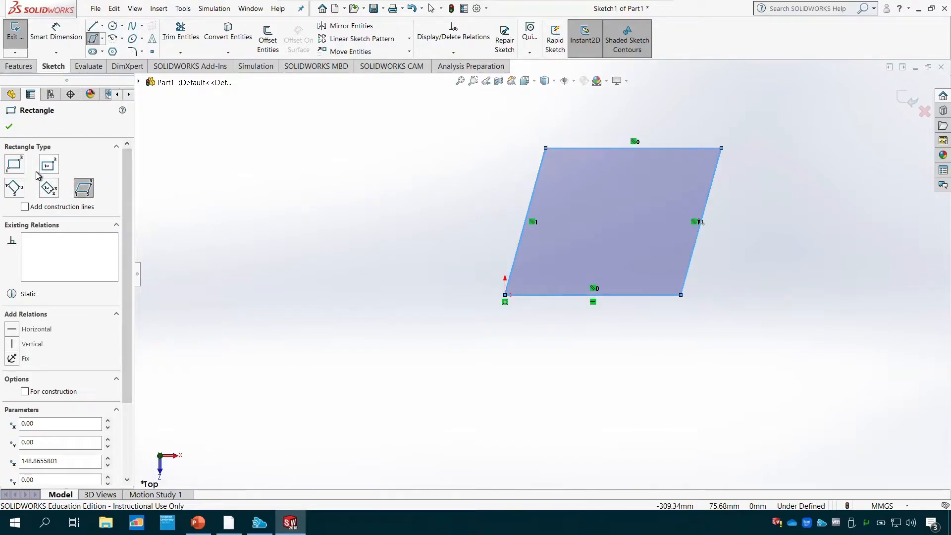
left_click(14, 165)
left_click(89, 196)
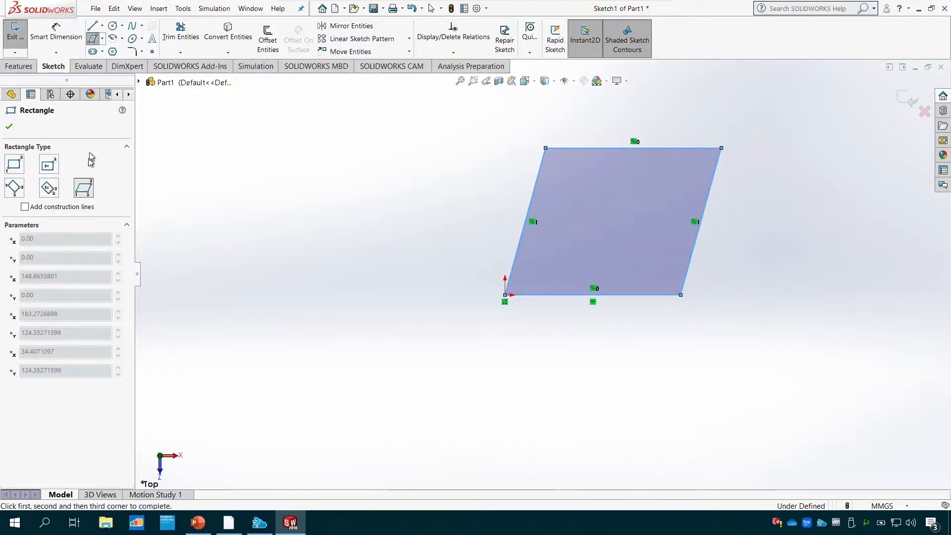
left_click(9, 127)
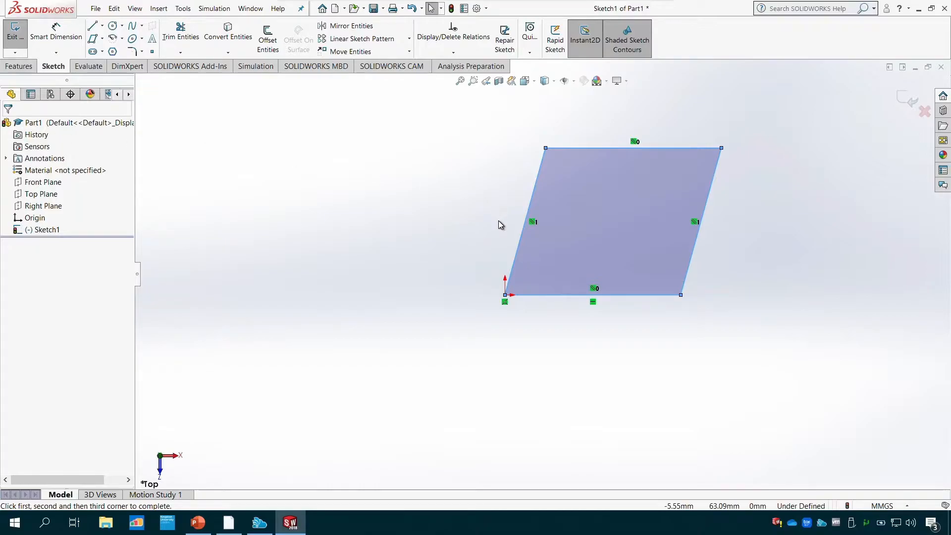
key("ctrl+z")
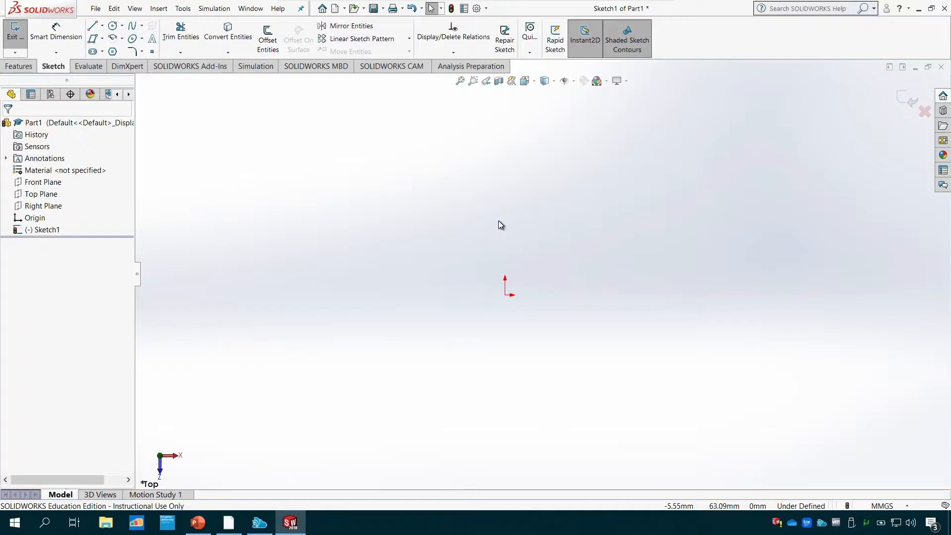
- Sketch a corner rectangle from the origin, about 256 mm wide and 129 mm high
left_click(99, 41)
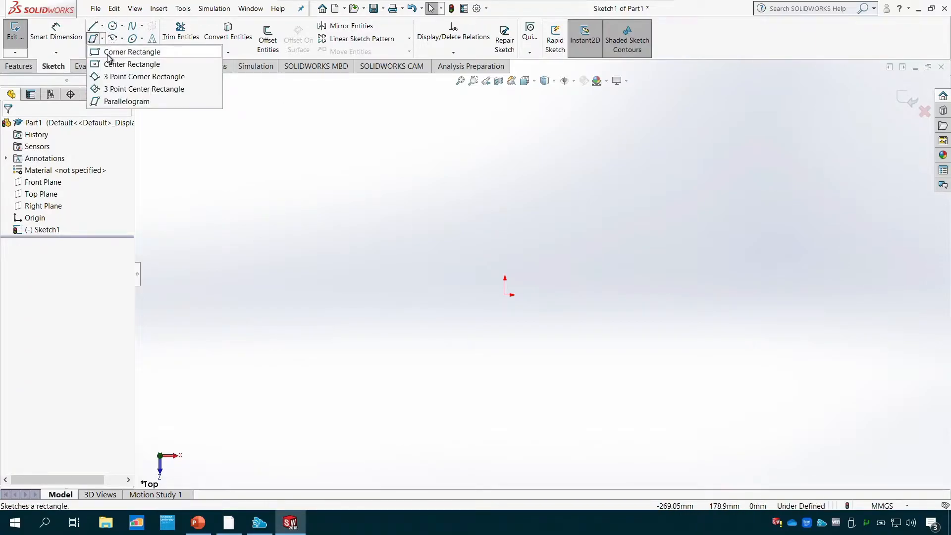
left_click(116, 51)
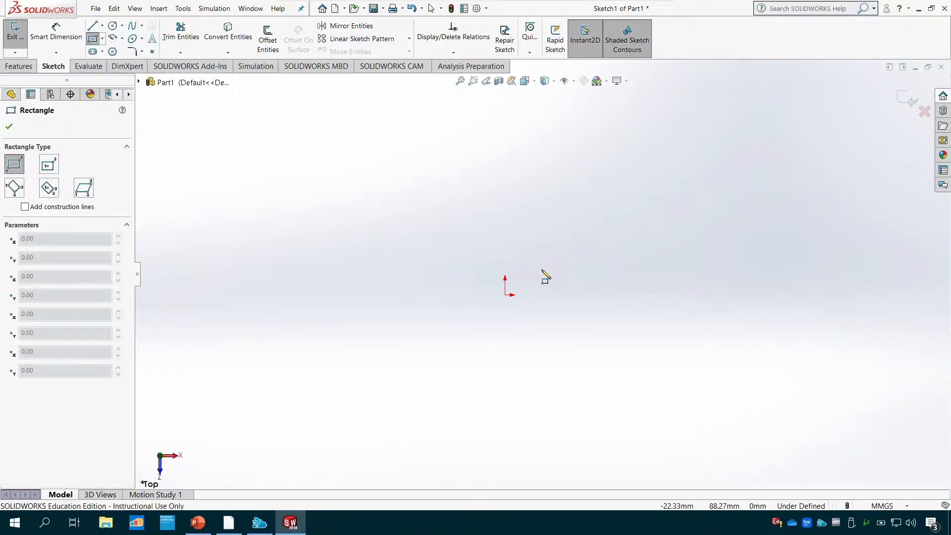
left_click(506, 295)
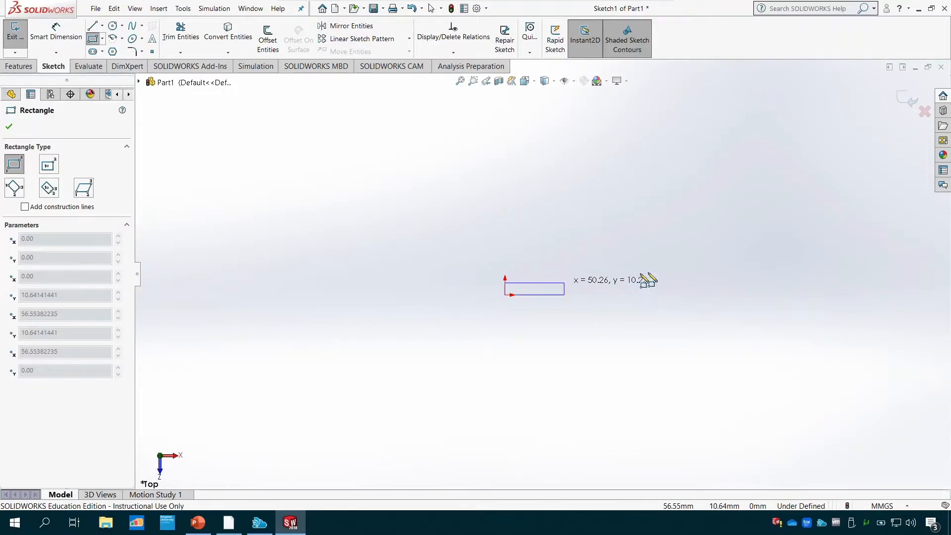
left_click(807, 143)
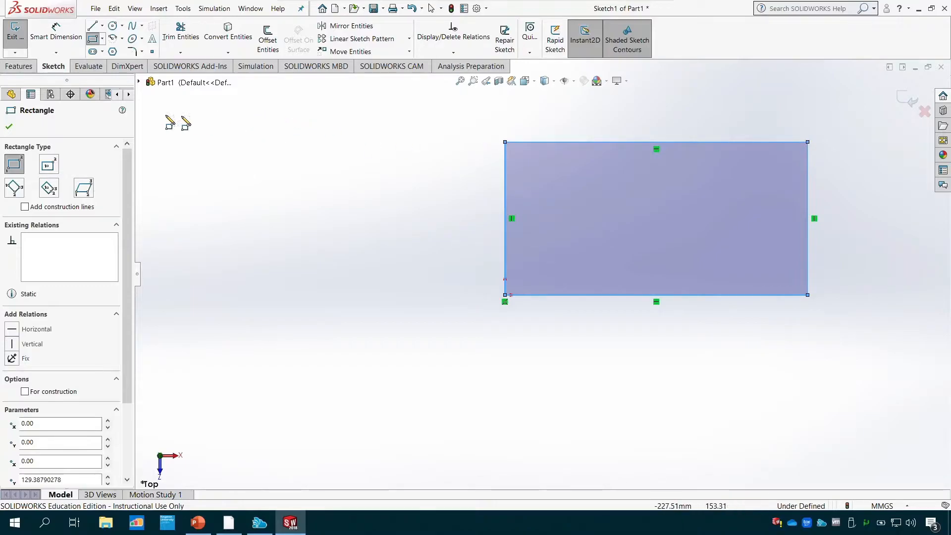
left_click(9, 127)
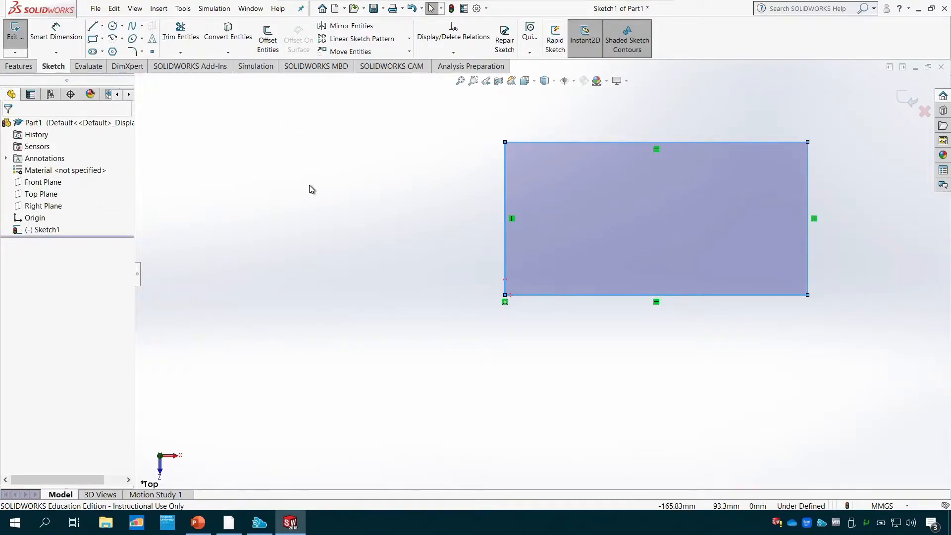
- Set the length of the corner rectangle's bottom line to 200 mm
double_click(591, 295)
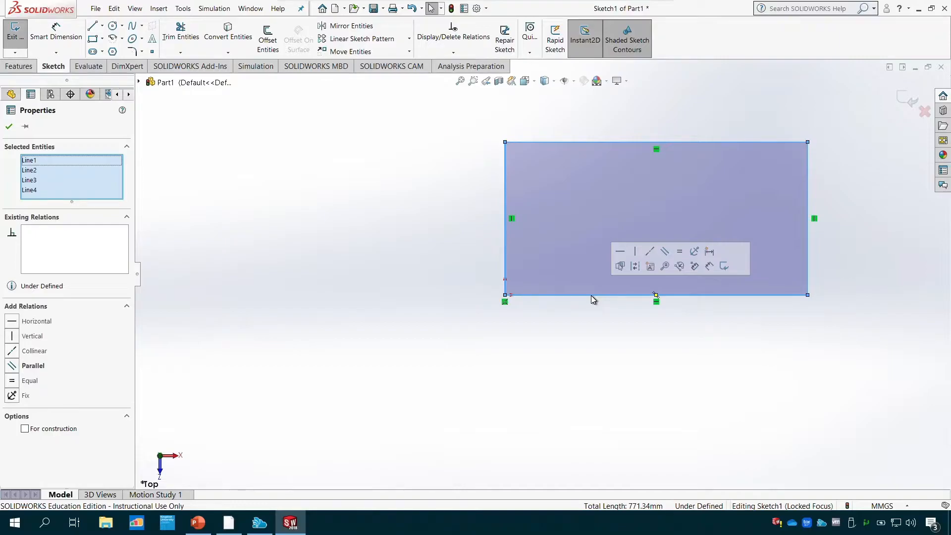
key("Escape")
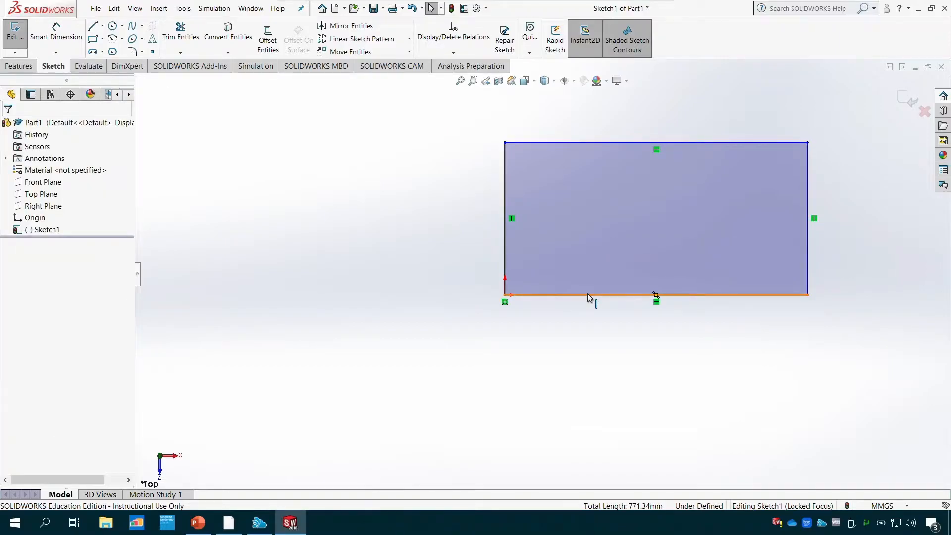
left_click(588, 295)
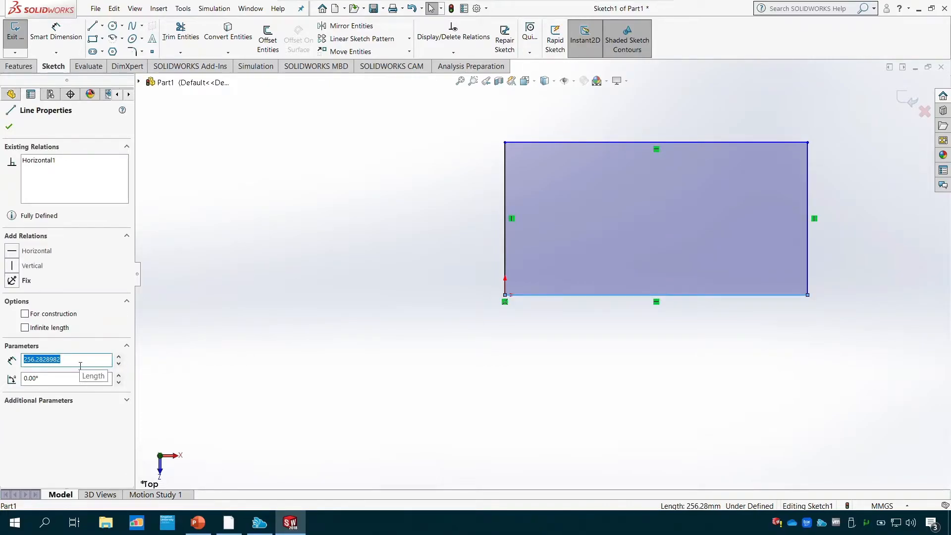
type("1")
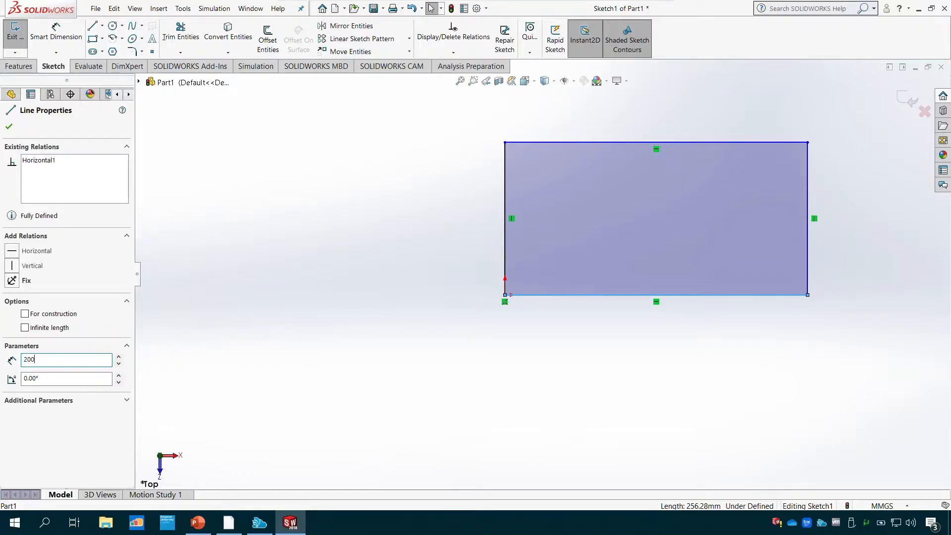
key("Return")
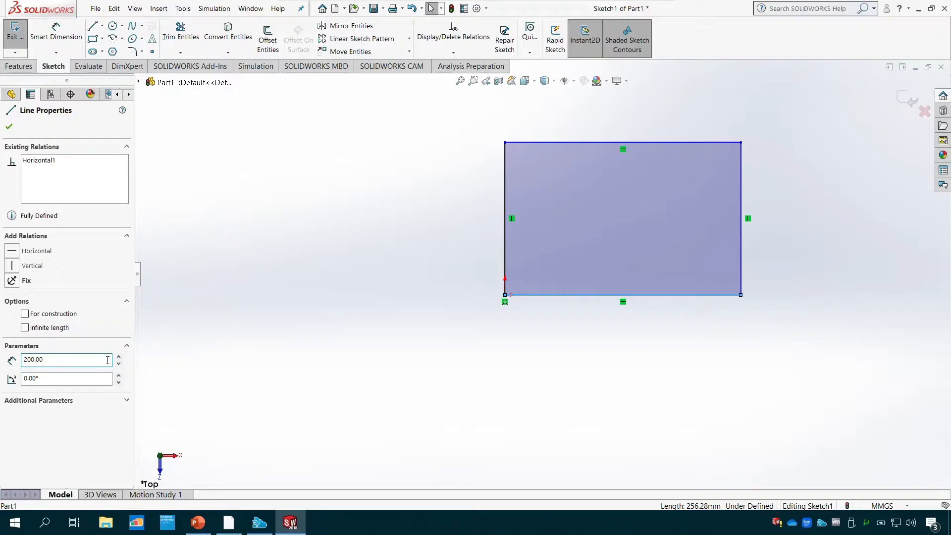
left_click(9, 127)
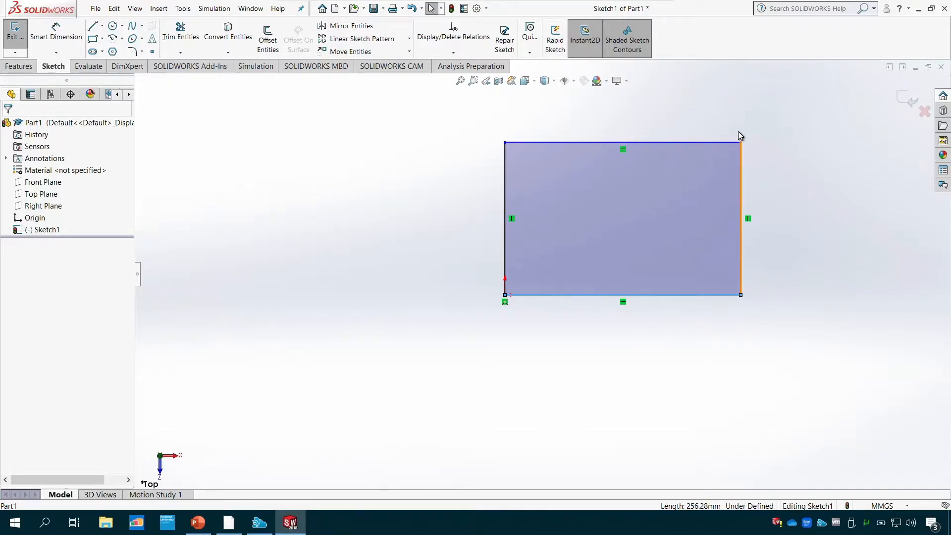
- Add a horizontal dimension of 100 mm below the rectangle's bottom line
left_click(59, 53)
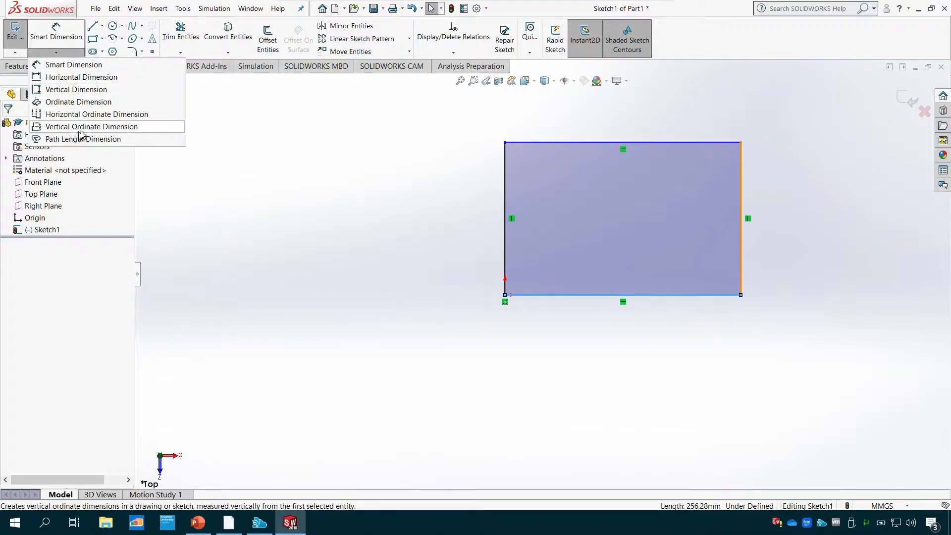
left_click(122, 78)
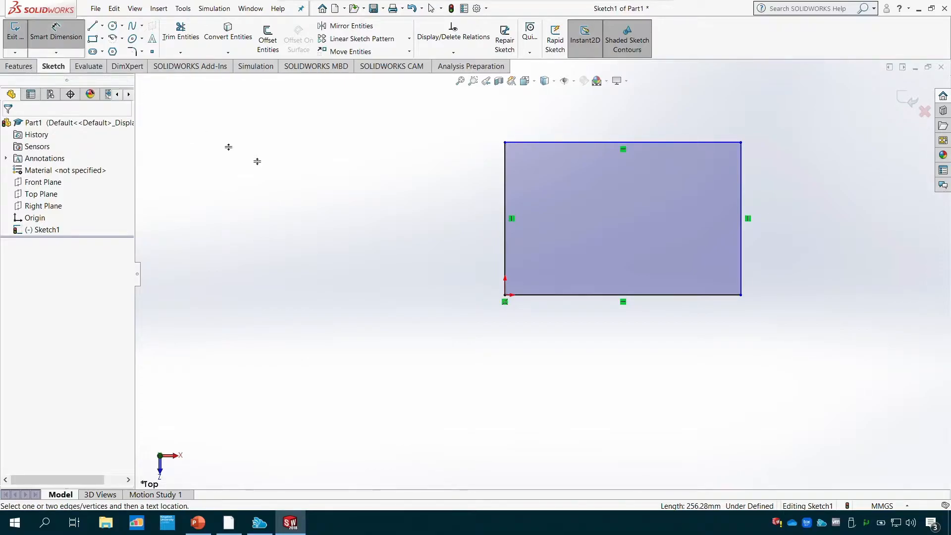
left_click(603, 298)
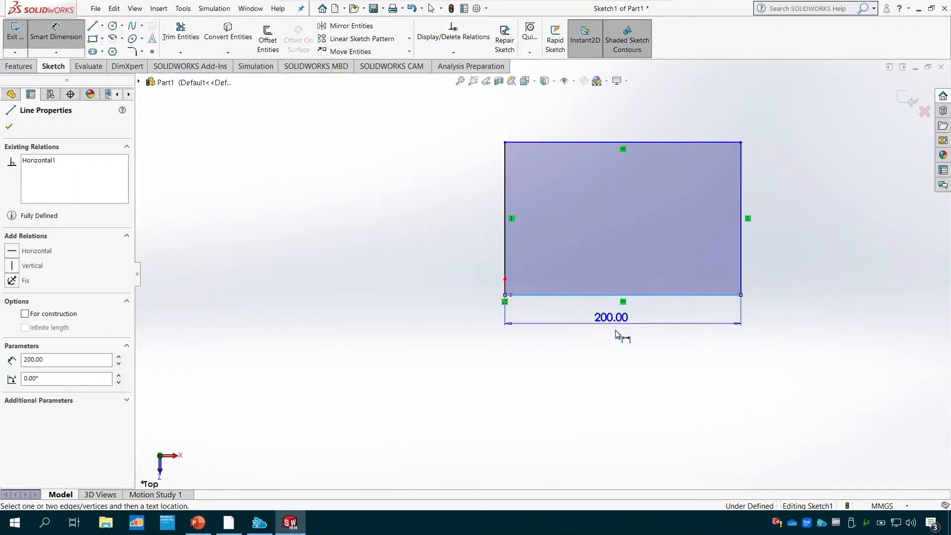
left_click(632, 351)
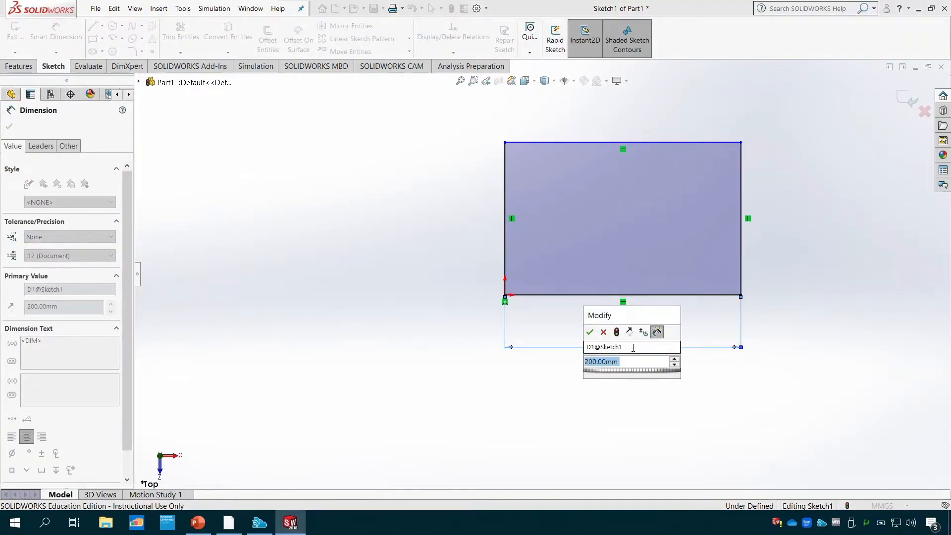
type("100")
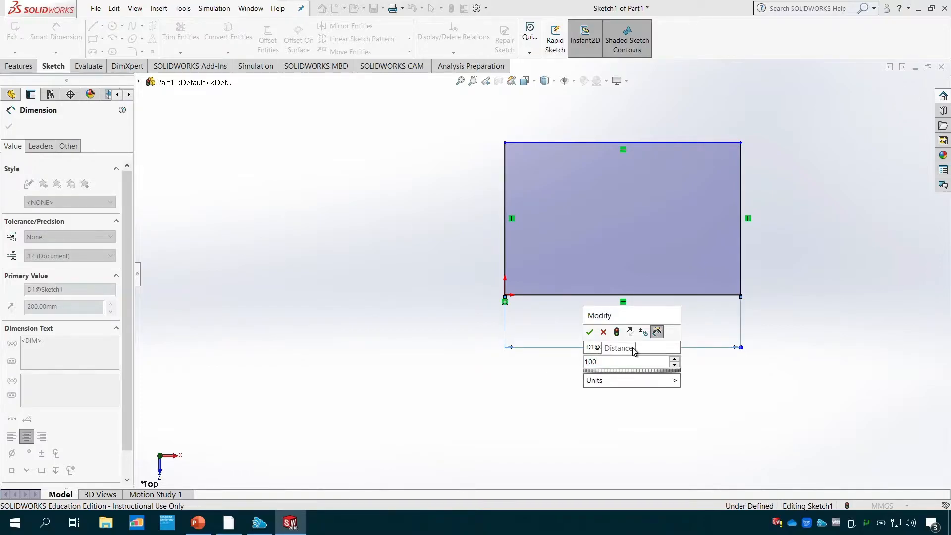
key("Return")
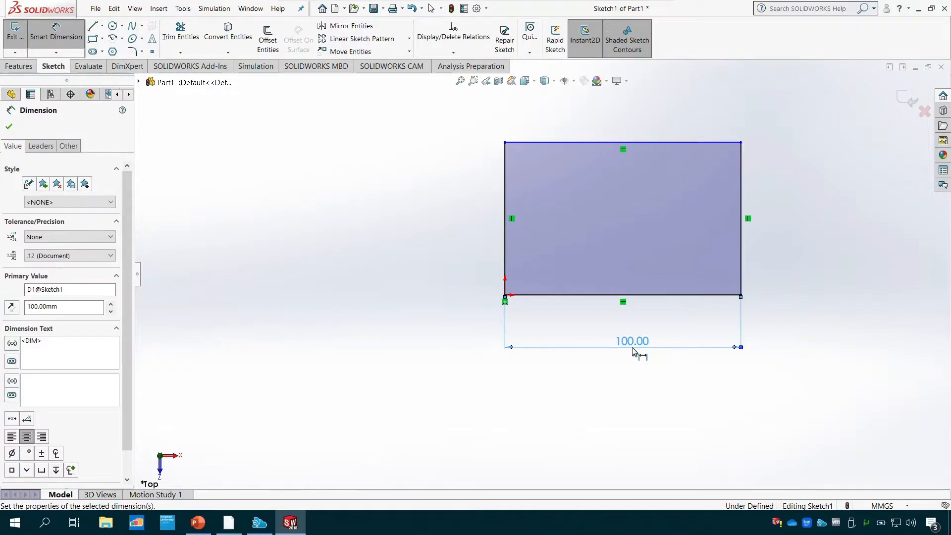
- Add a vertical dimension of 50 mm to the rectangle's right side
left_click(56, 53)
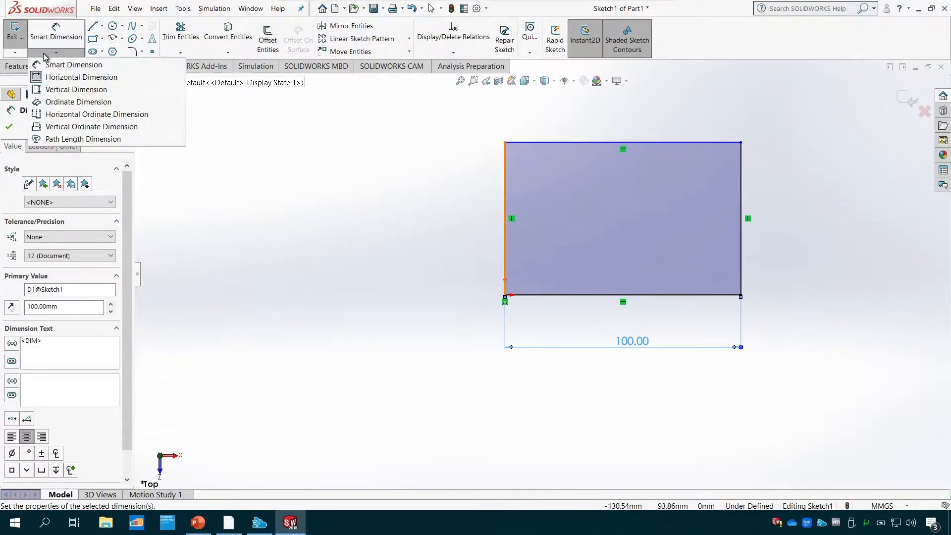
left_click(89, 89)
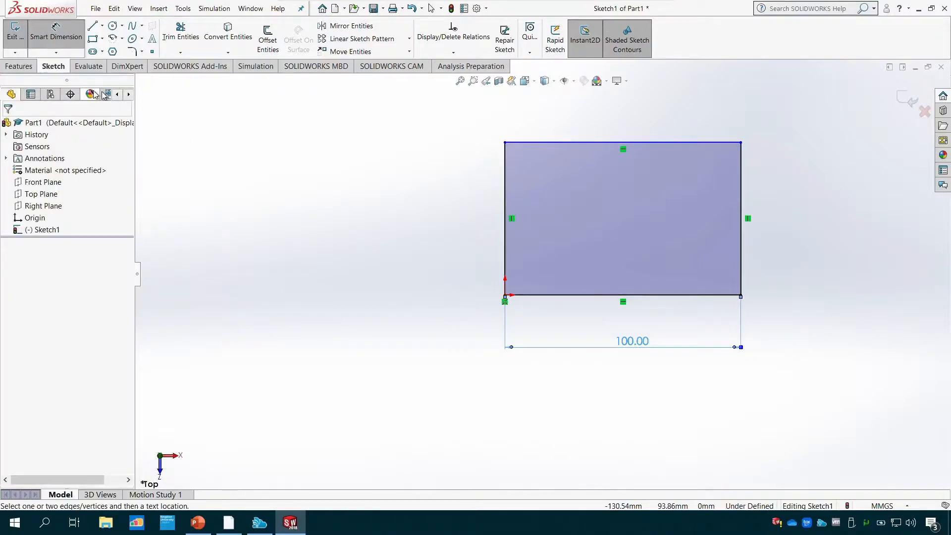
left_click(742, 250)
left_click(820, 218)
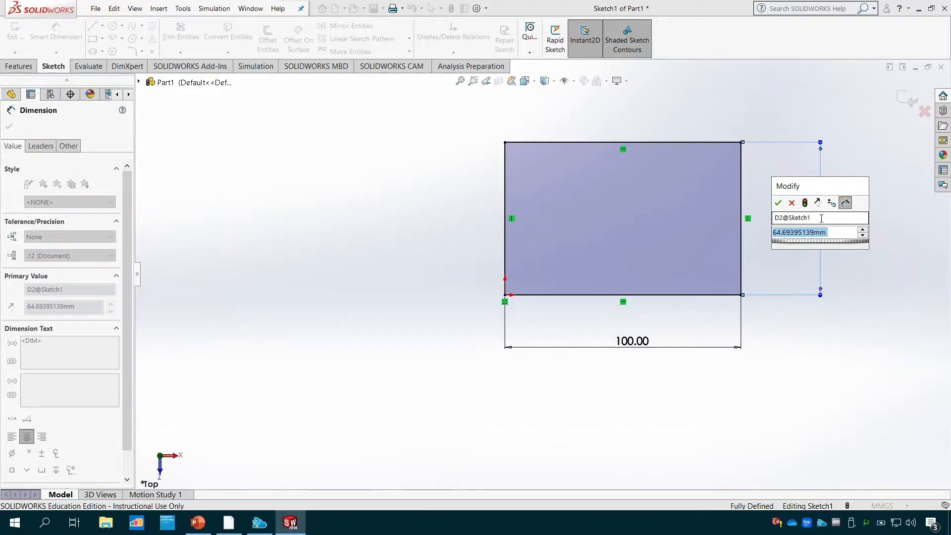
type("50")
key("Return")
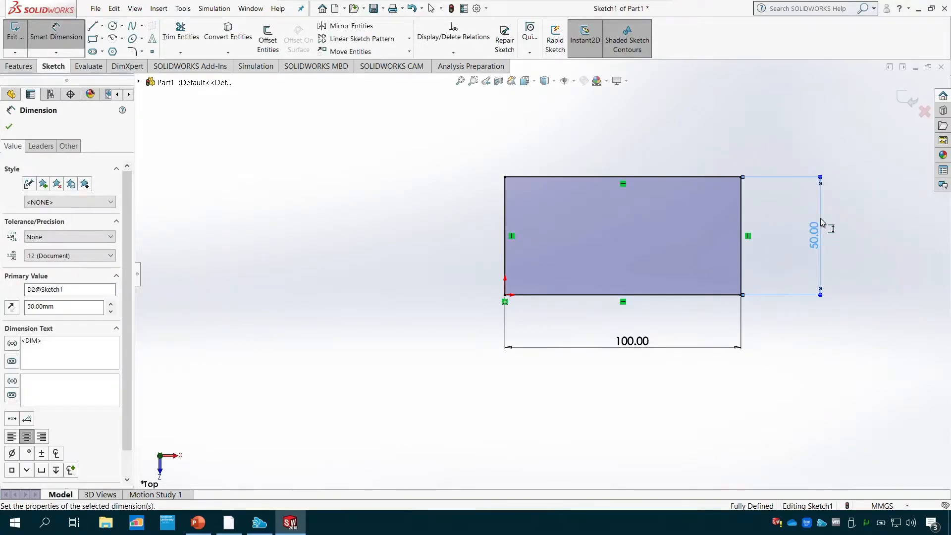
key("Escape")
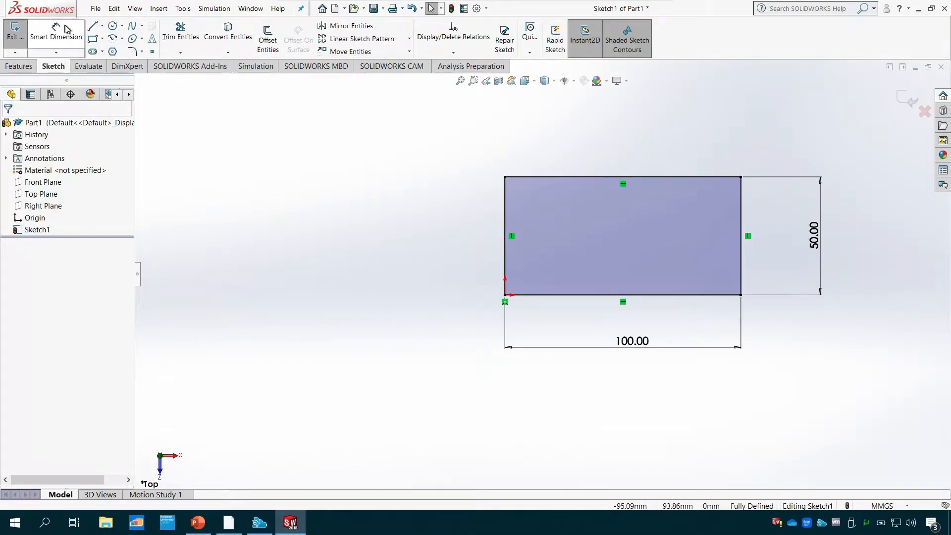
- Undo the vertical and horizontal dimensions so that the rectangle has no dimensions
left_click(64, 52)
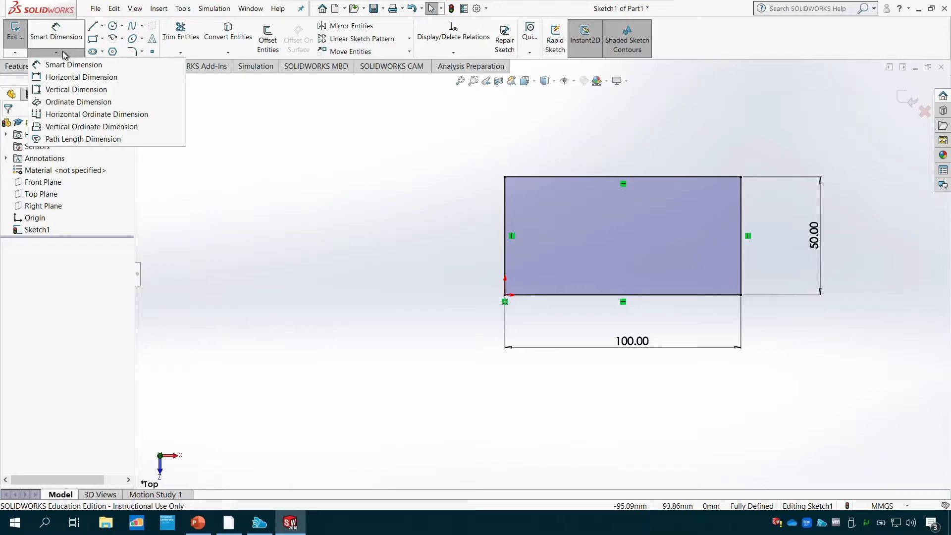
left_click(63, 51)
key("ctrl+z")
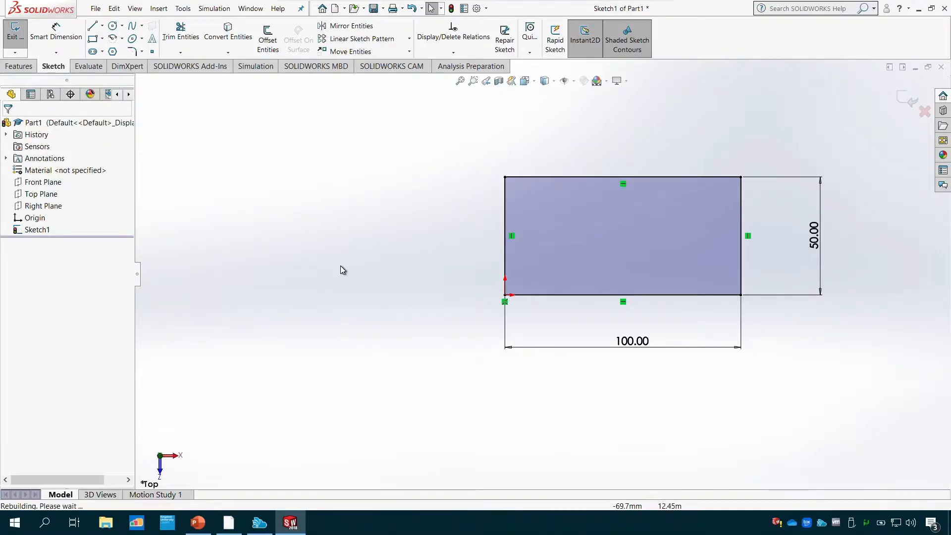
key("ctrl+z")
key("ctrl+z")
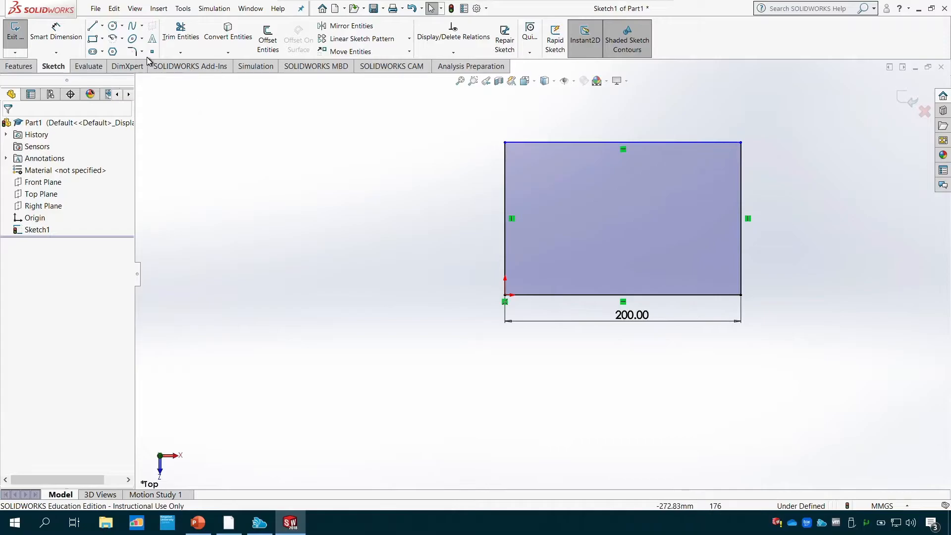
left_click(43, 41)
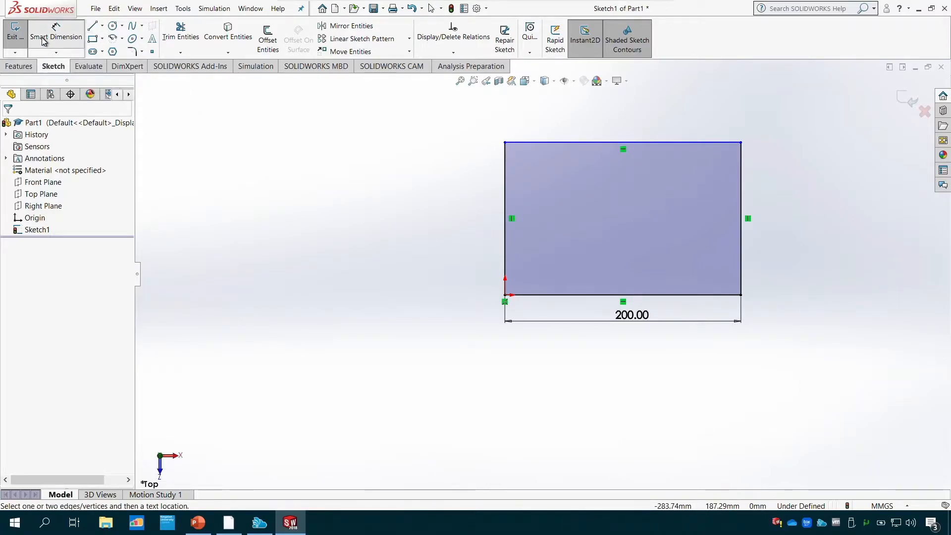
key("ctrl+z")
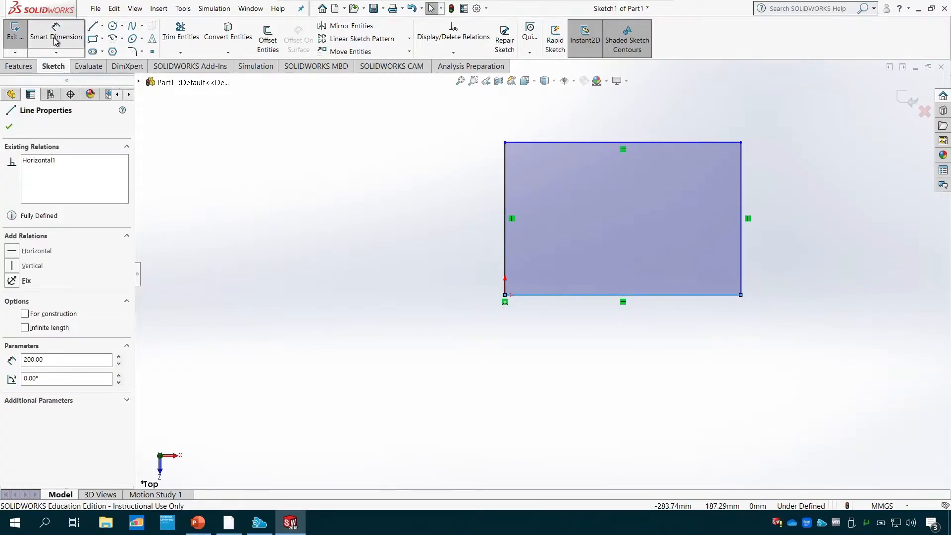
- Add a Smart Dimension of 150 mm to the rectangle's bottom line
left_click(56, 41)
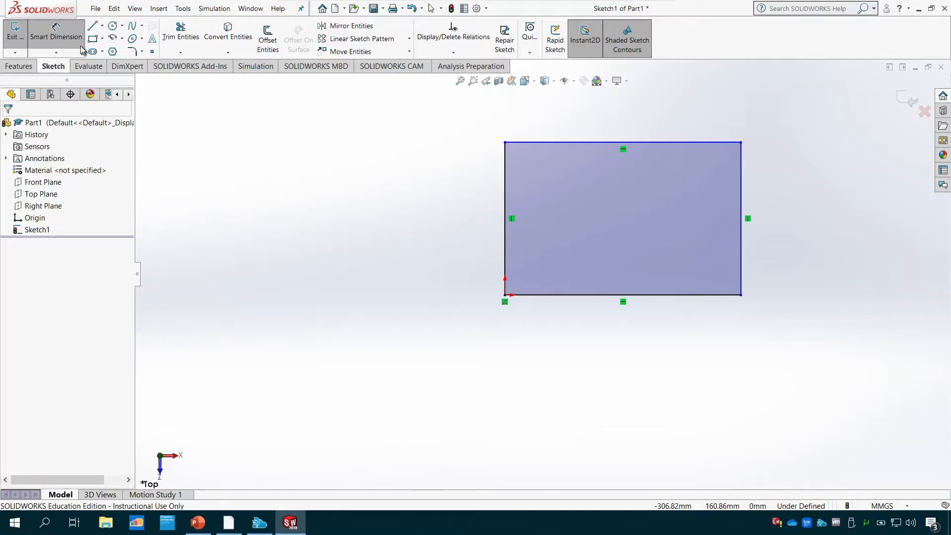
left_click(598, 295)
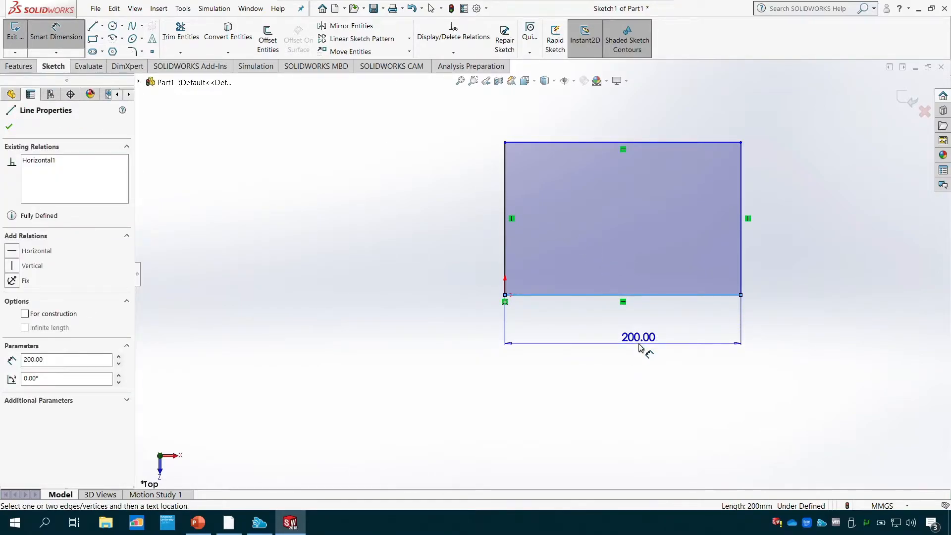
left_click(639, 347)
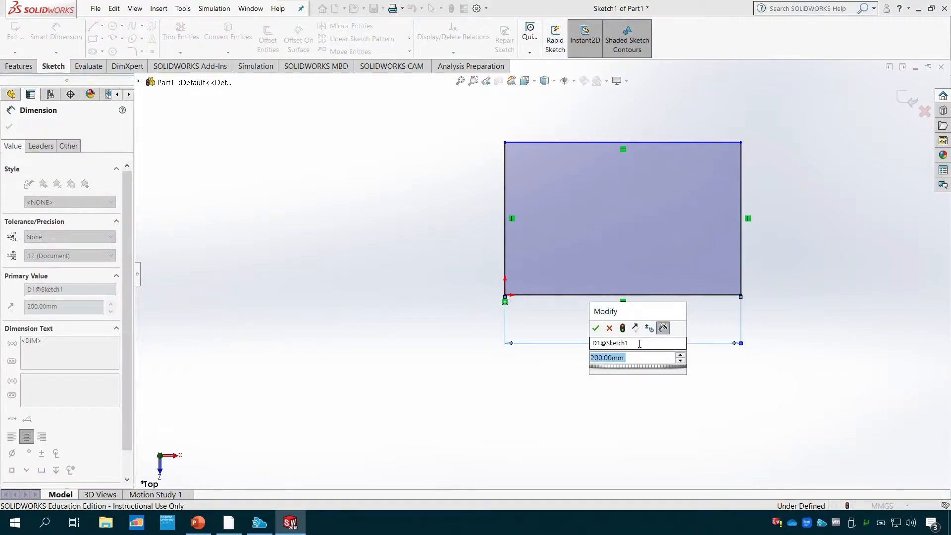
type("150")
key("Return")
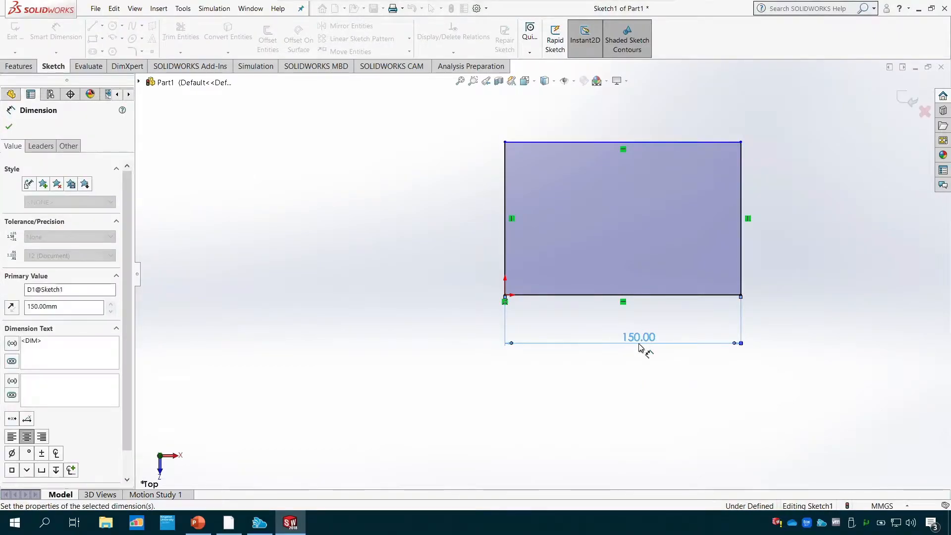
- Add a Smart Dimension of 100 mm to the rectangle's right side and finish dimensioning
left_click(741, 260)
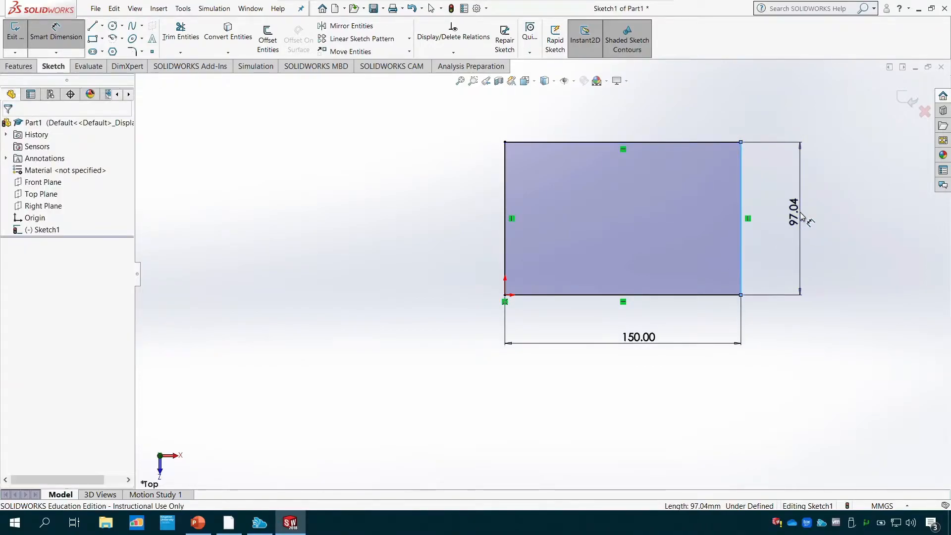
left_click(801, 216)
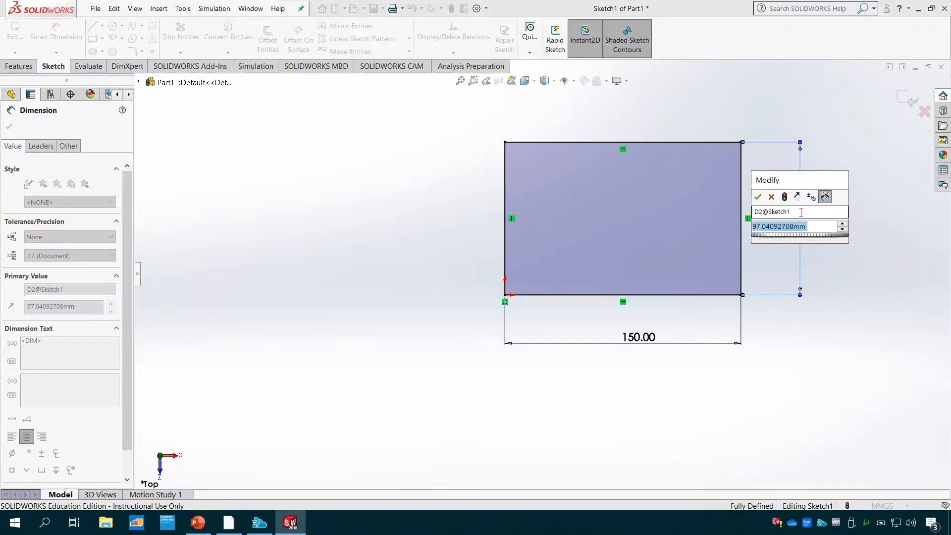
type("100")
key("Return")
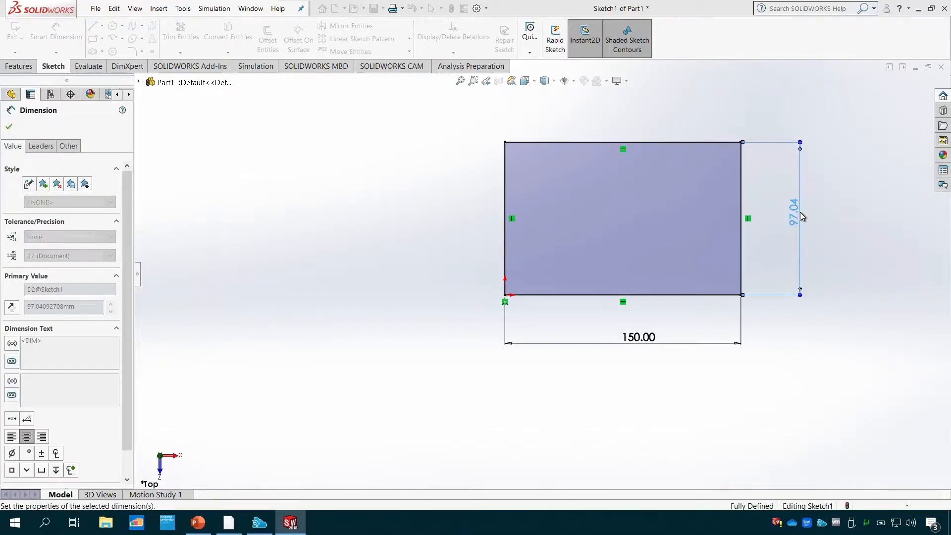
left_click(9, 126)
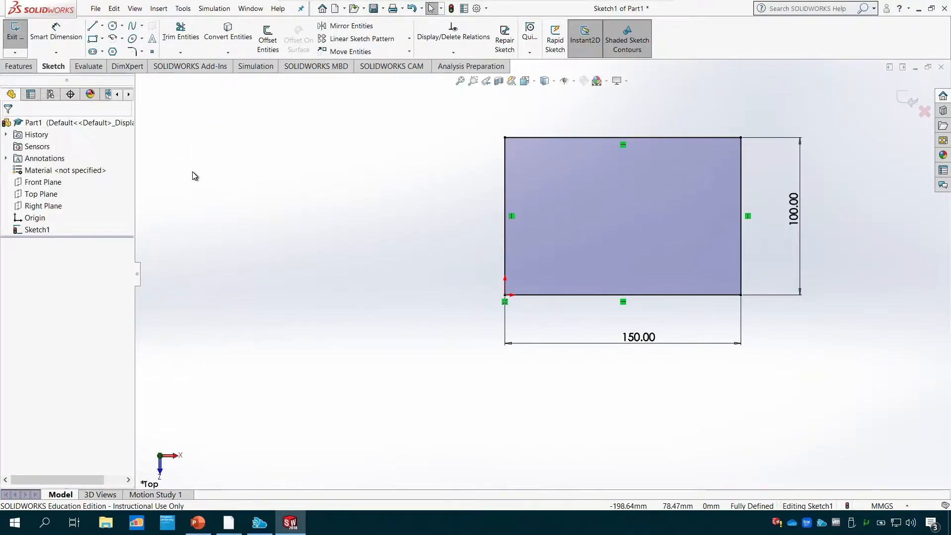
- Sketch a slanted line about 136 mm long from the origin, up and outward from the rectangle at about 151°
left_click(92, 25)
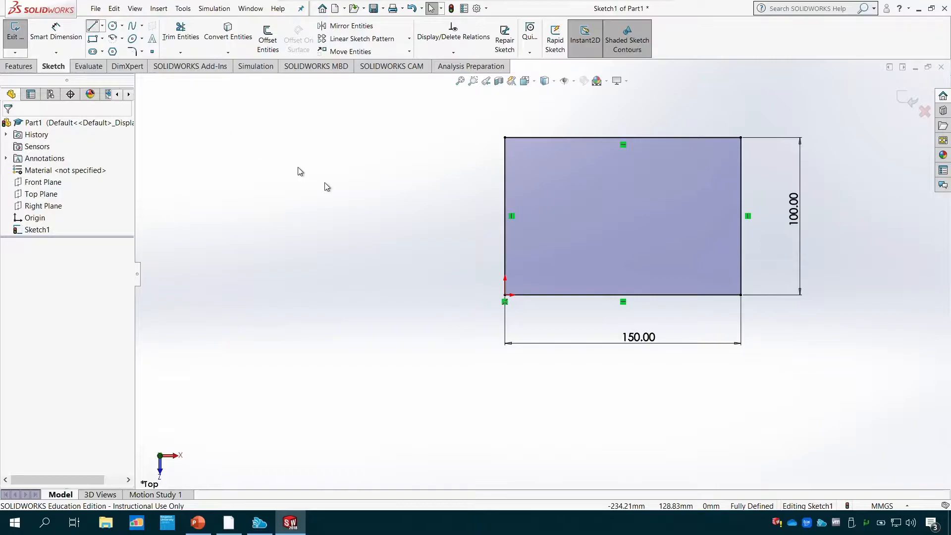
left_click(505, 295)
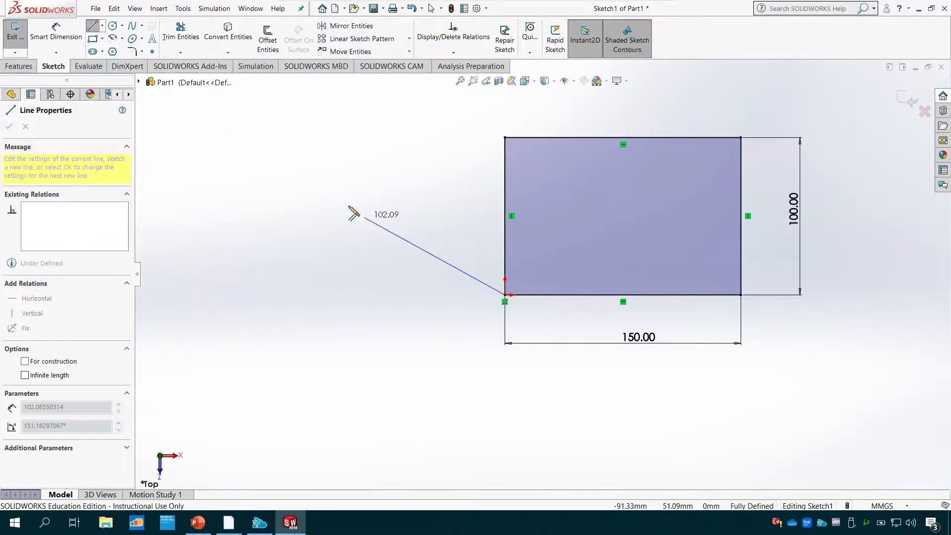
left_click(318, 191)
key("Escape")
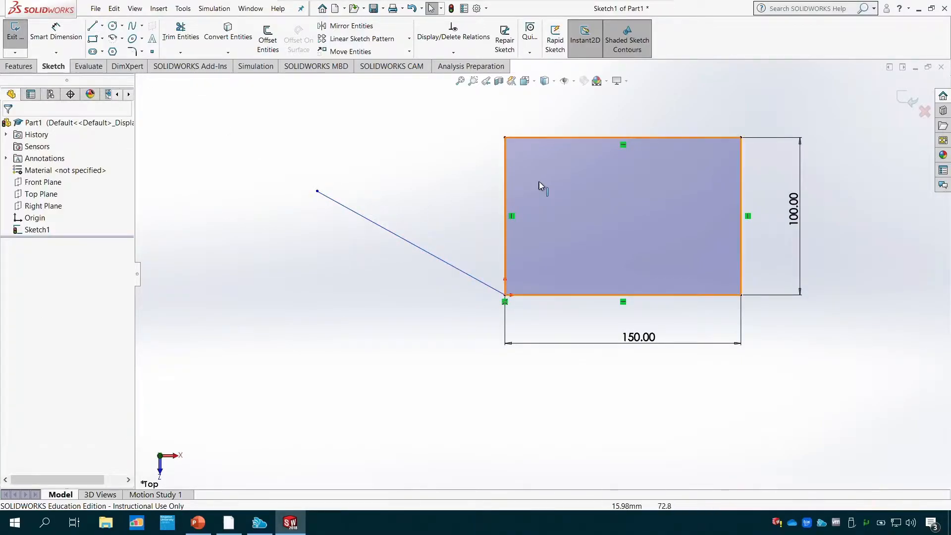
- Dimension the angle between the slanted line and the rectangle's left side as 45°, reposition the dimension text, and undo the angle dimension
left_click(69, 32)
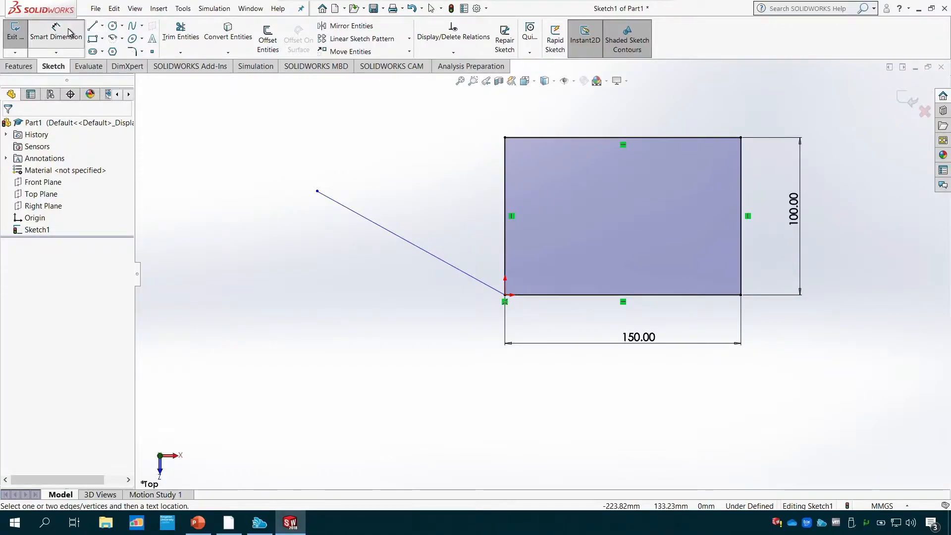
left_click(411, 244)
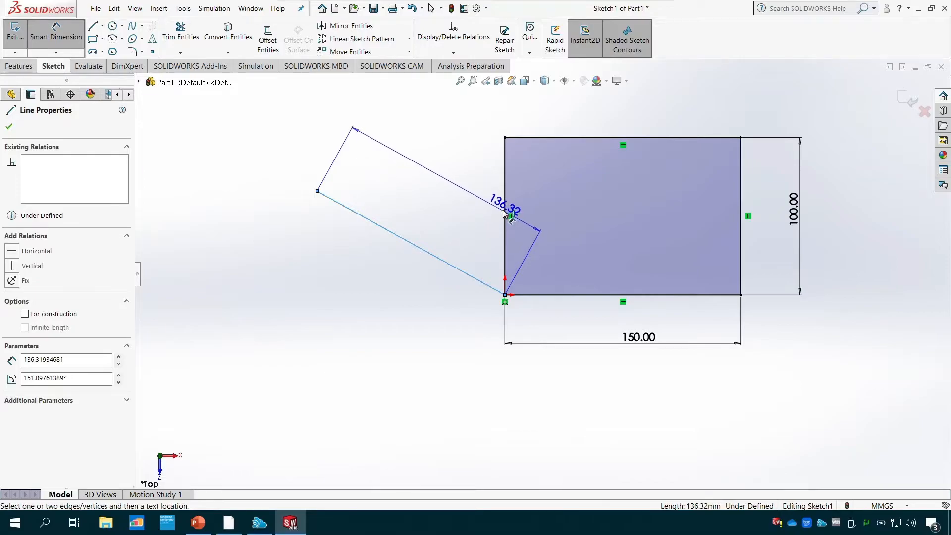
left_click(505, 204)
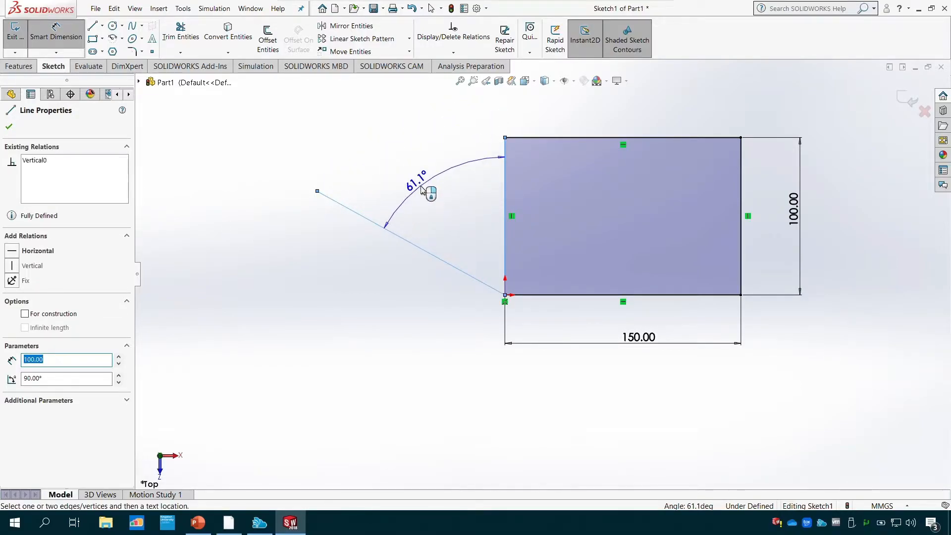
left_click(426, 192)
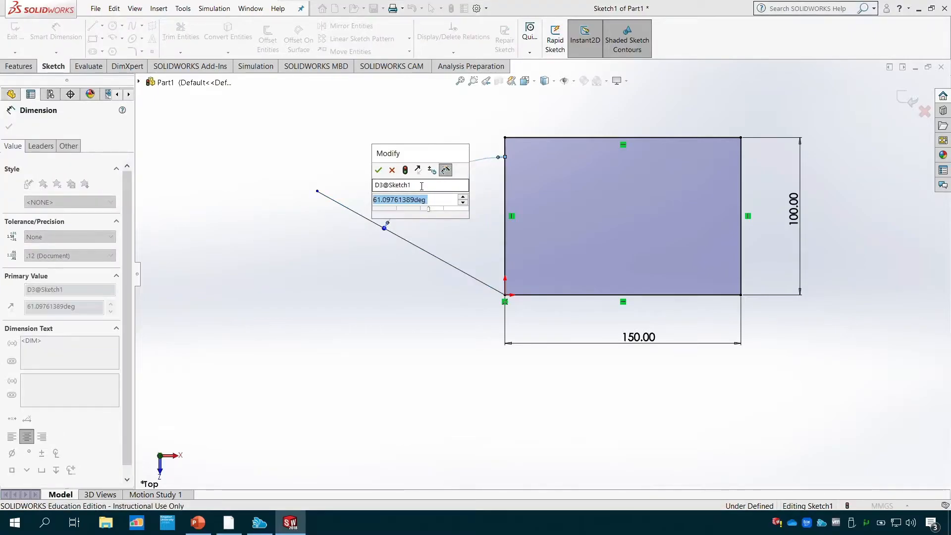
type("45")
key("Return")
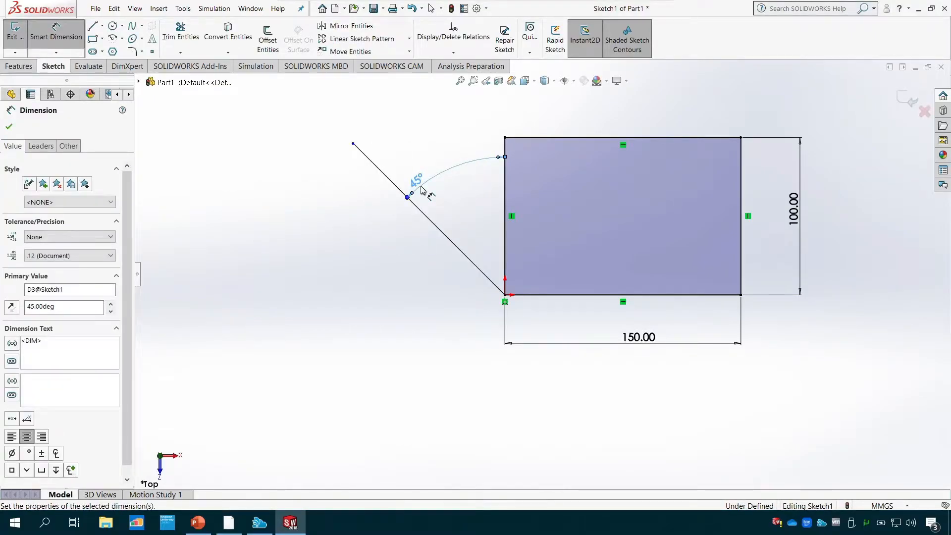
left_click_drag(421, 188, 451, 171)
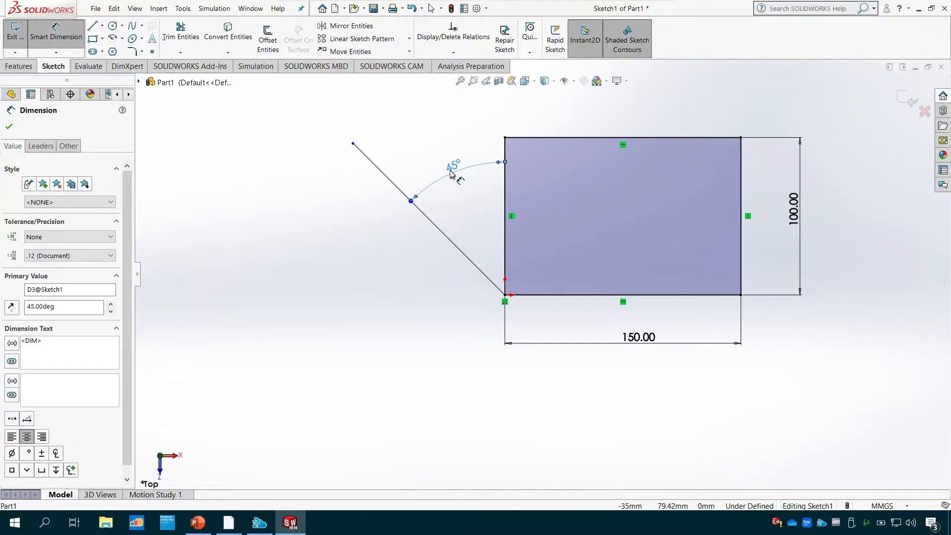
key("Escape")
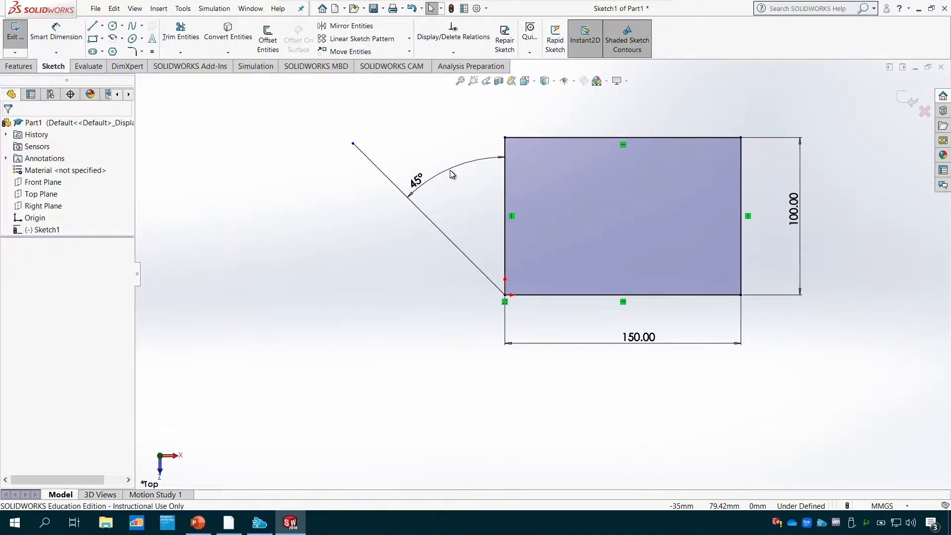
key("ctrl+z")
key("ctrl+z")
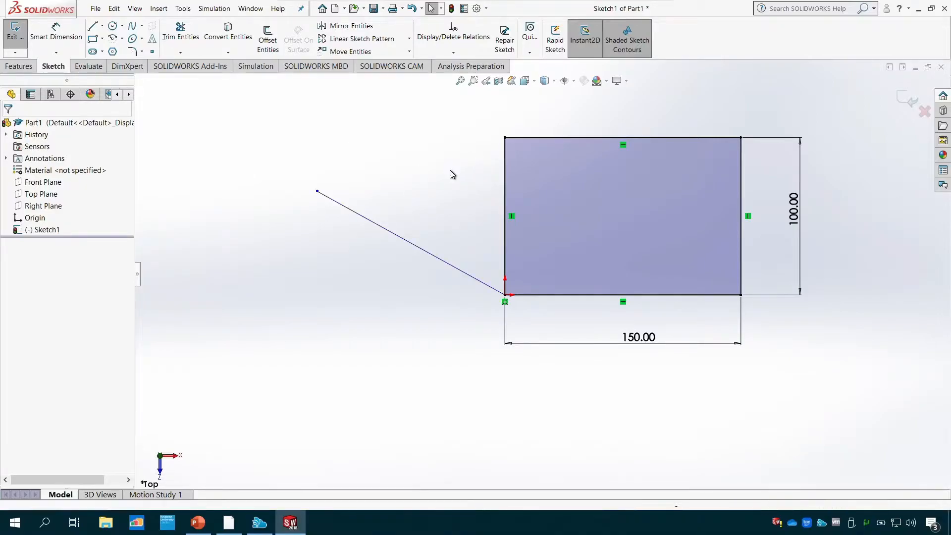
- Undo the slanted line, and add a driven Smart Dimension to the rectangle's left side
key("ctrl+z")
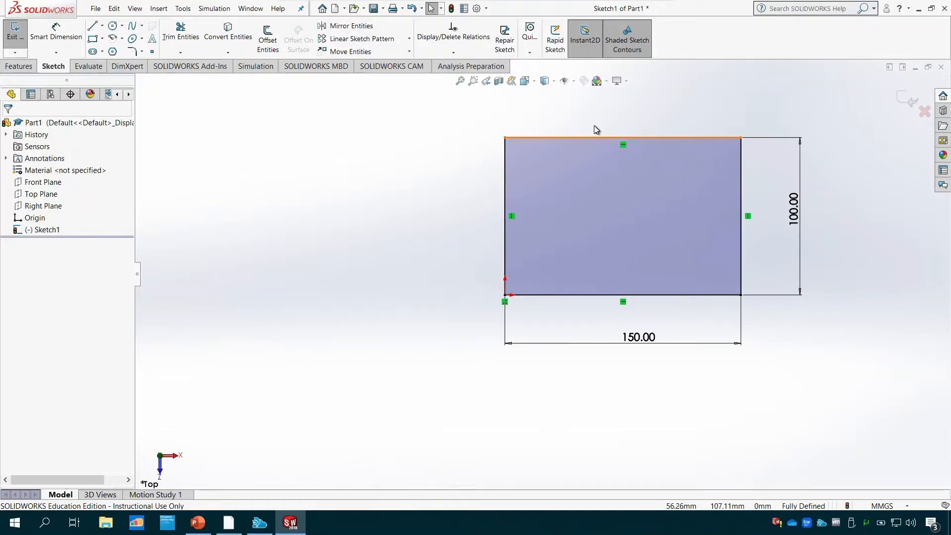
left_click(57, 36)
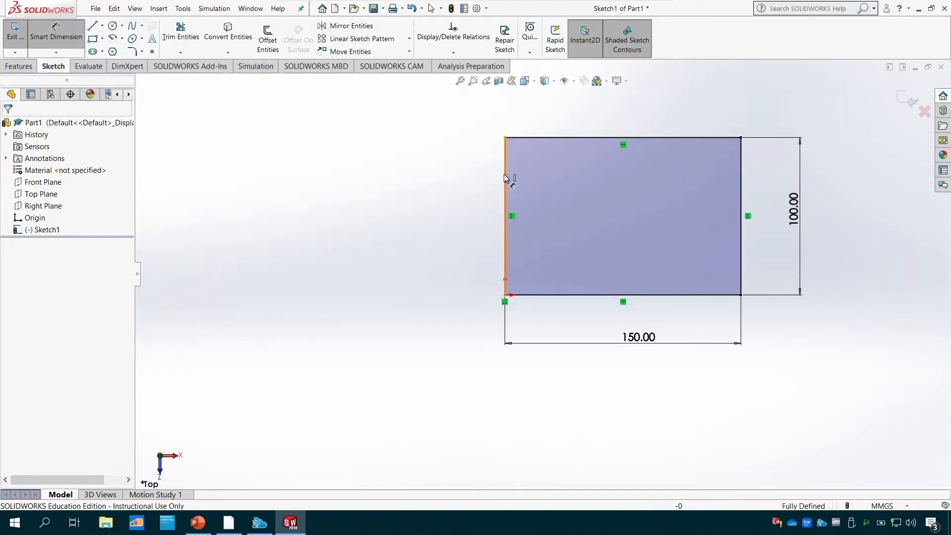
left_click(505, 179)
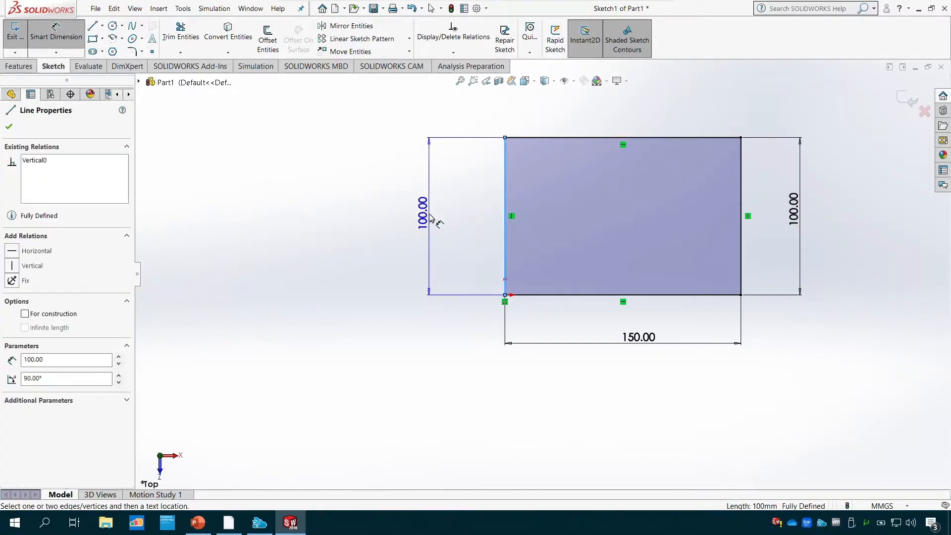
left_click(431, 219)
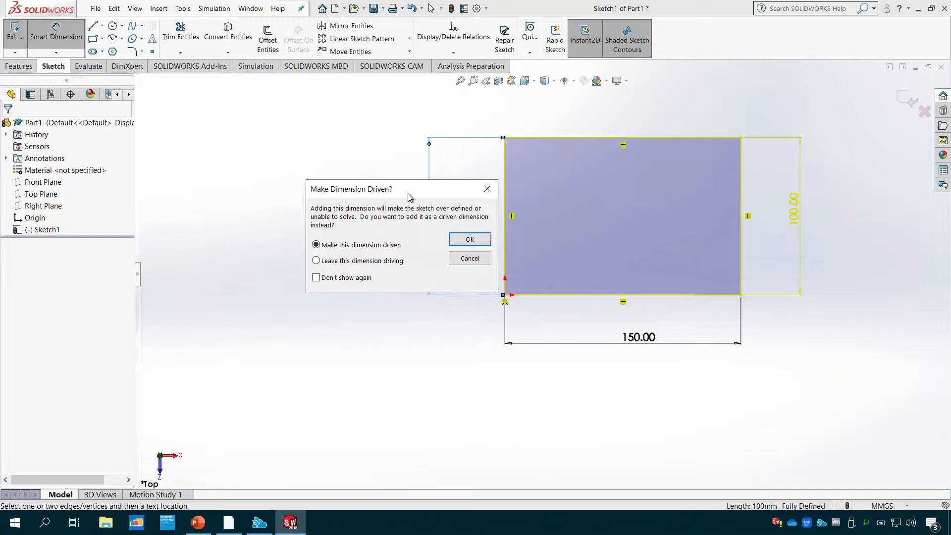
left_click_drag(409, 196, 287, 143)
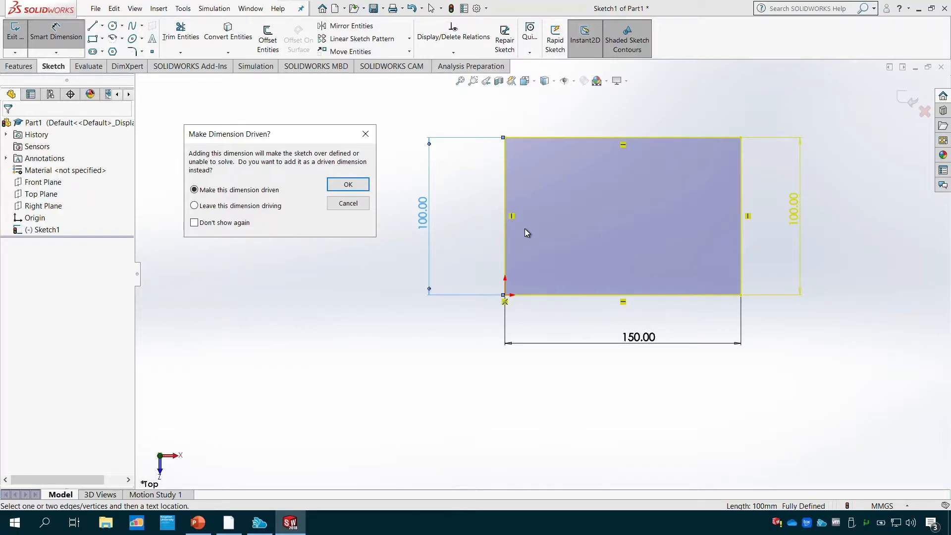
left_click(343, 187)
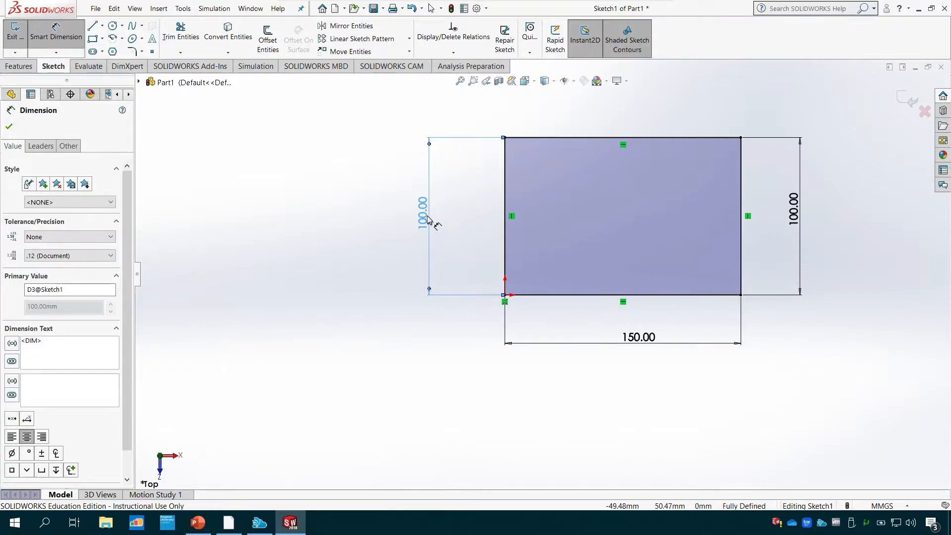
left_click(9, 127)
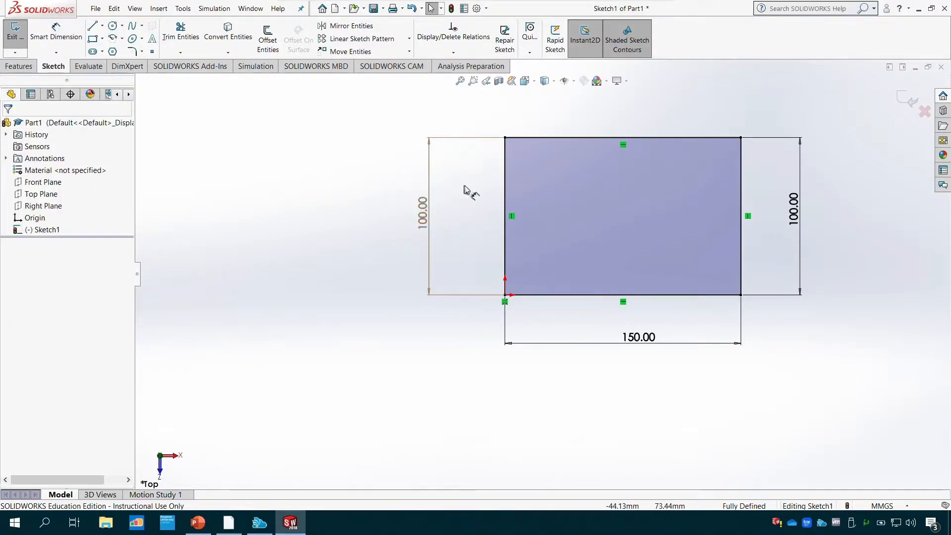
- Try to edit the driven dimension on the rectangle's left side, and delete that dimension
double_click(421, 218)
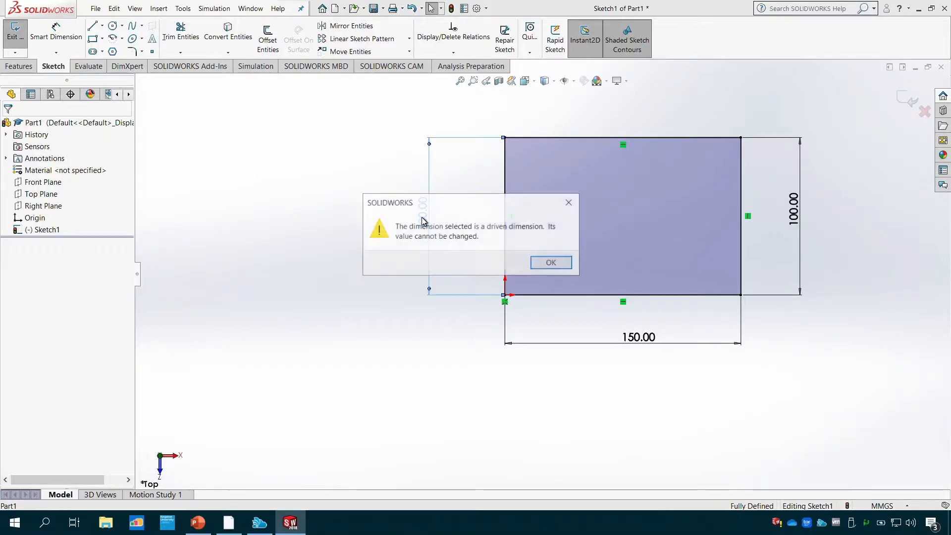
left_click(551, 263)
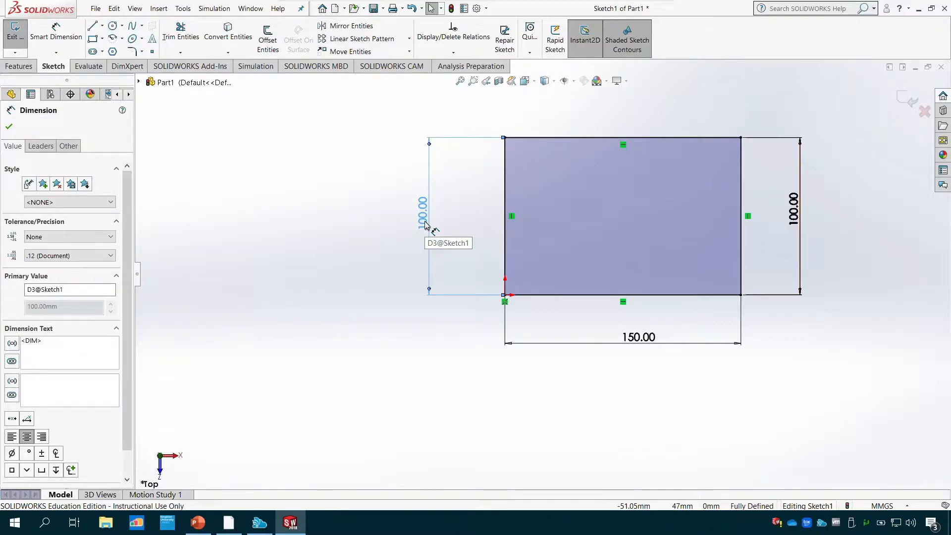
key("Delete")
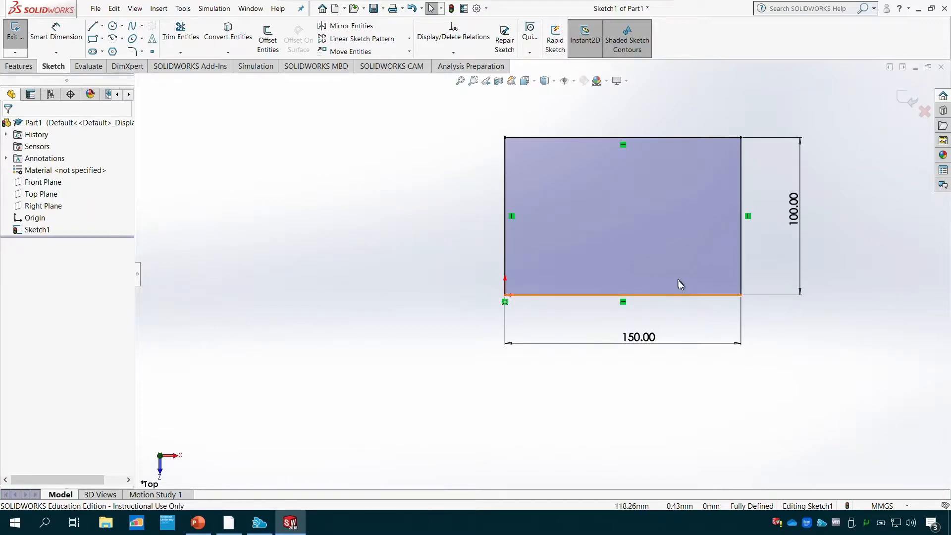
left_click(635, 342)
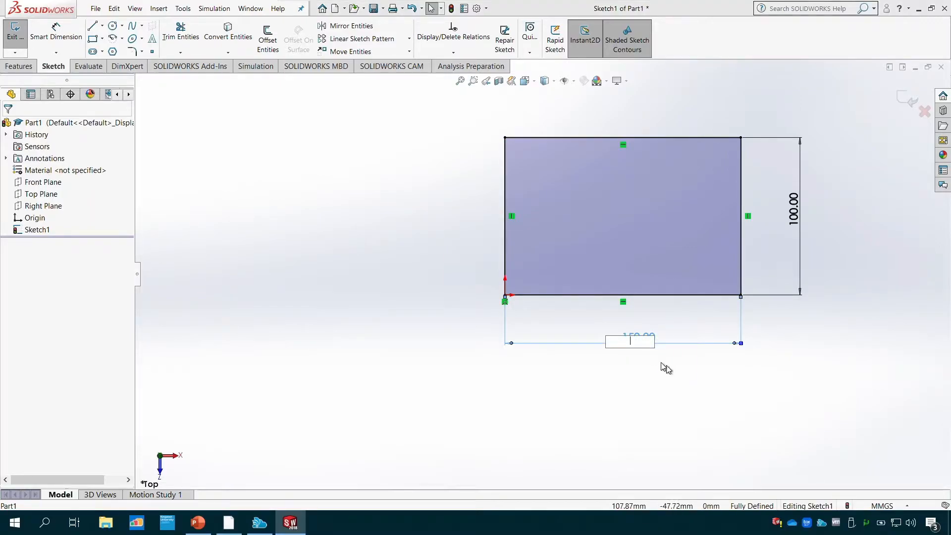
key("Return")
left_click(548, 262)
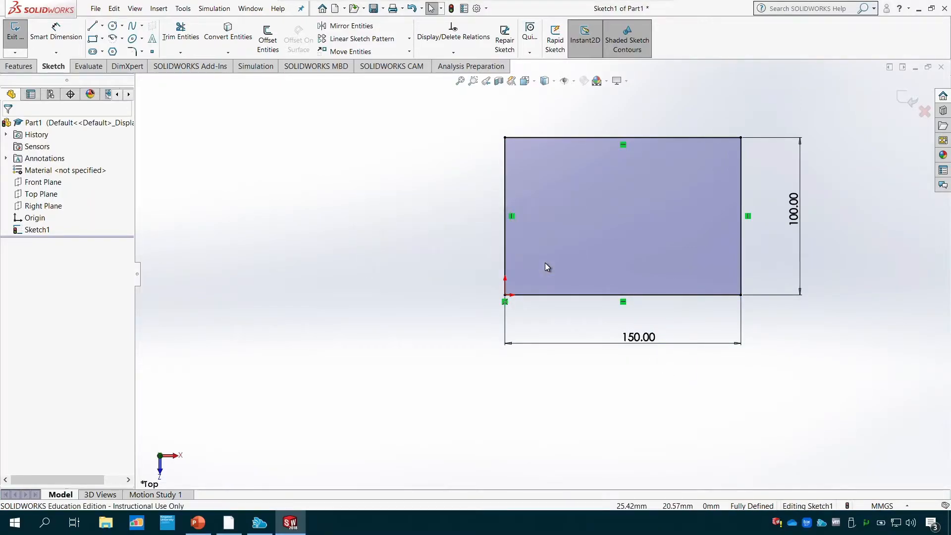
left_click(631, 336)
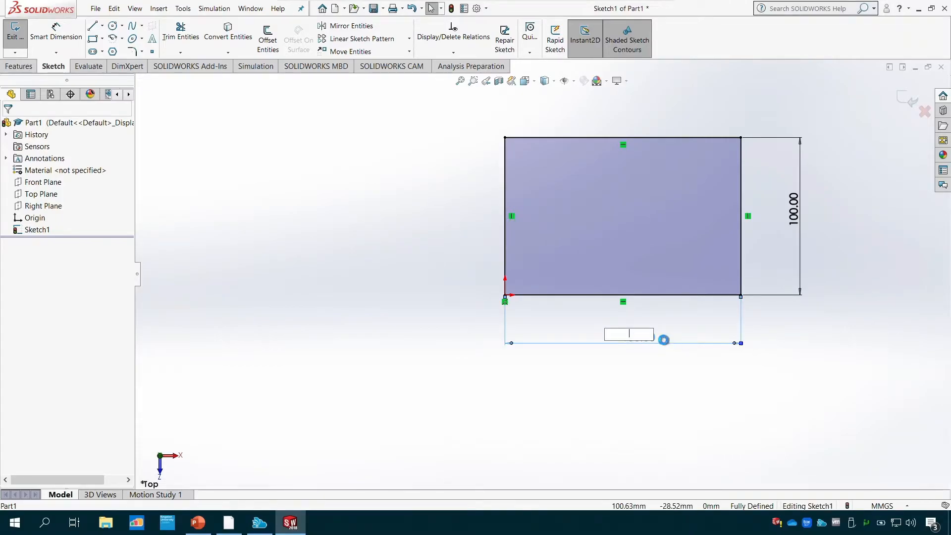
key("Return")
left_click(566, 262)
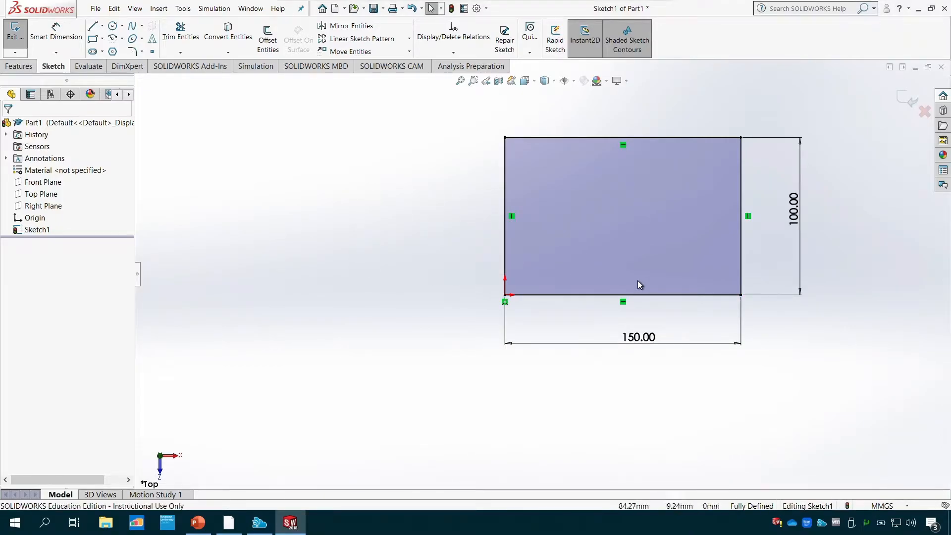
left_click(642, 338)
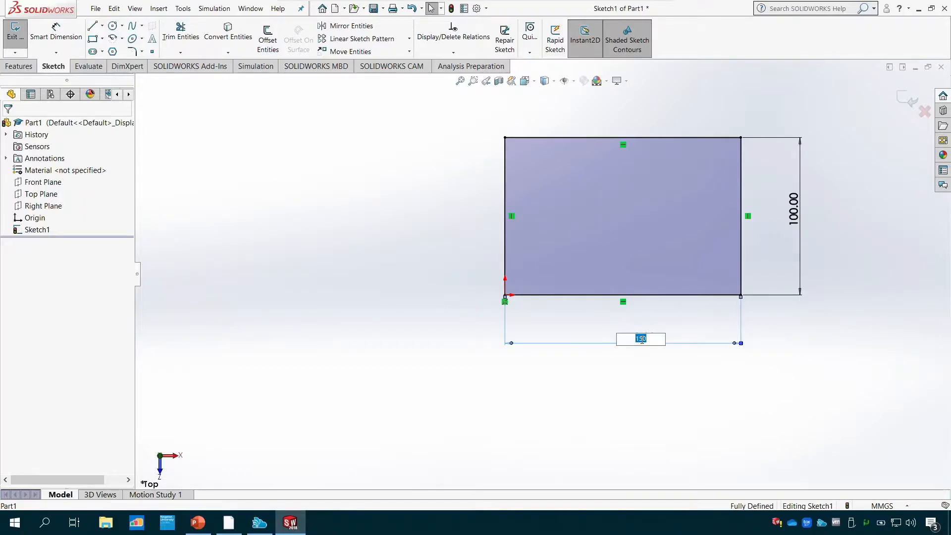
key("Escape")
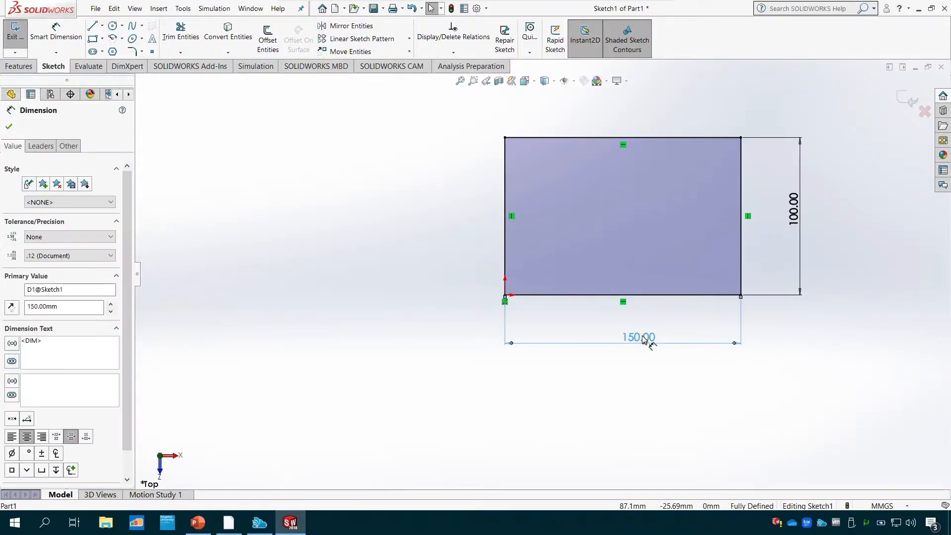
- Delete the rectangle's 150 mm width dimension and 100 mm height dimension
right_click(643, 338)
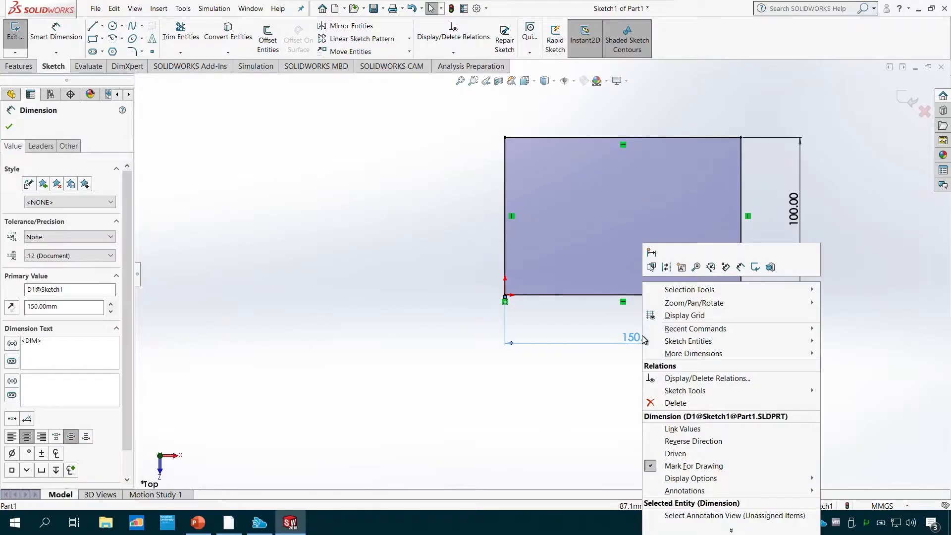
left_click(676, 403)
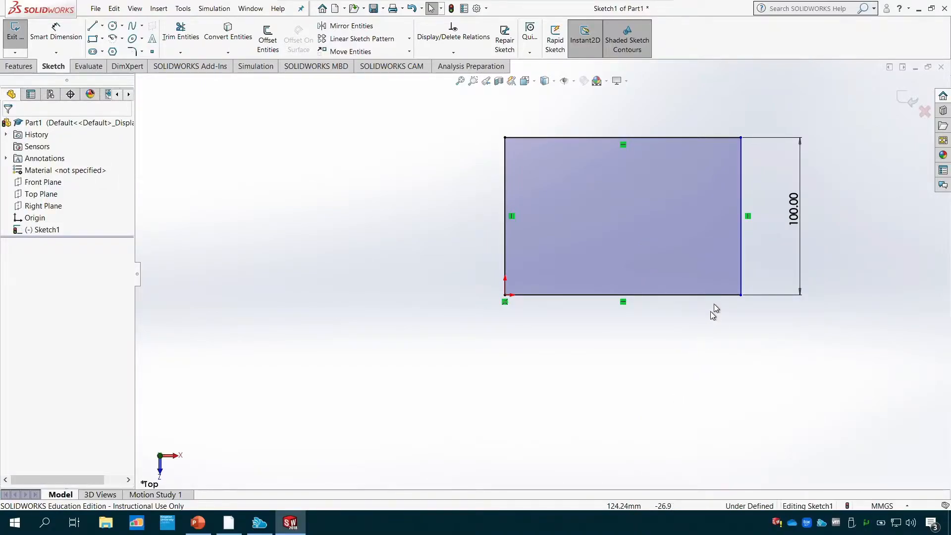
left_click(796, 220)
right_click(794, 220)
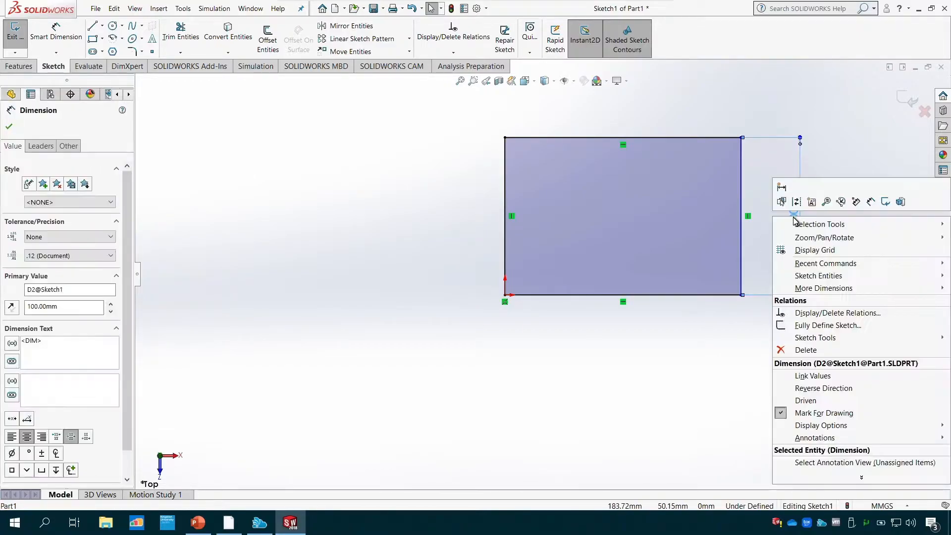
left_click(805, 350)
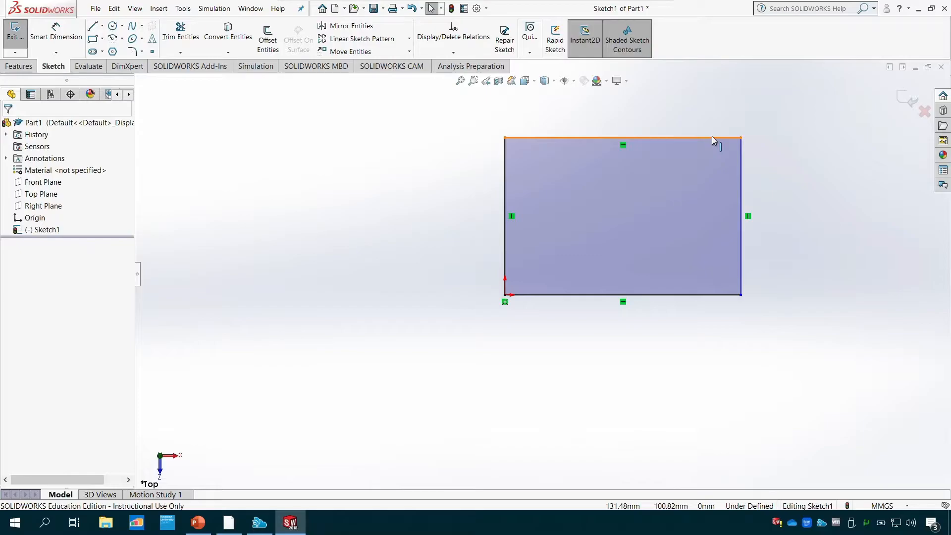
- Stretch the rectangle to about 159 mm by 108 mm by moving its top line up and its right line outward
left_click_drag(712, 135, 659, 121)
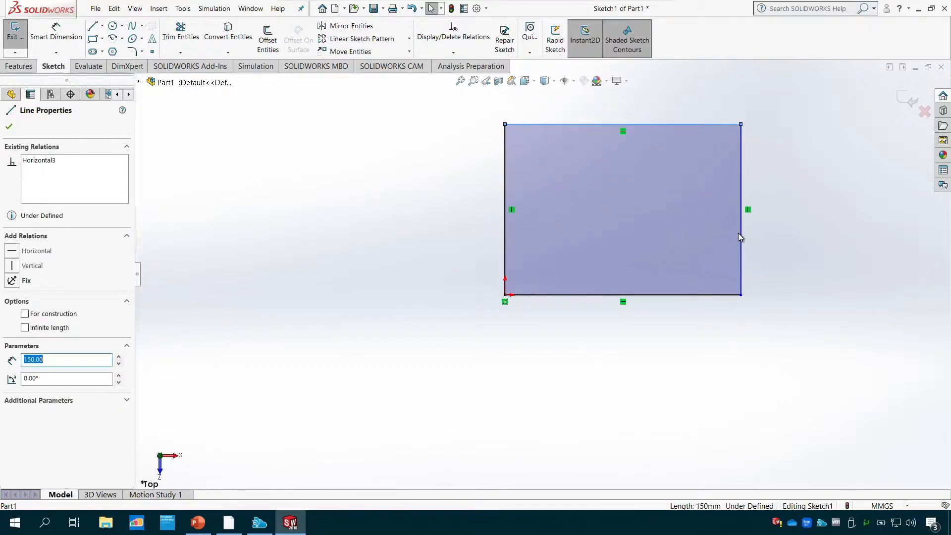
mouse_move(741, 233)
left_mouse_down()
mouse_move(815, 236)
mouse_move(694, 246)
mouse_move(812, 242)
mouse_move(737, 248)
mouse_move(755, 246)
left_mouse_up()
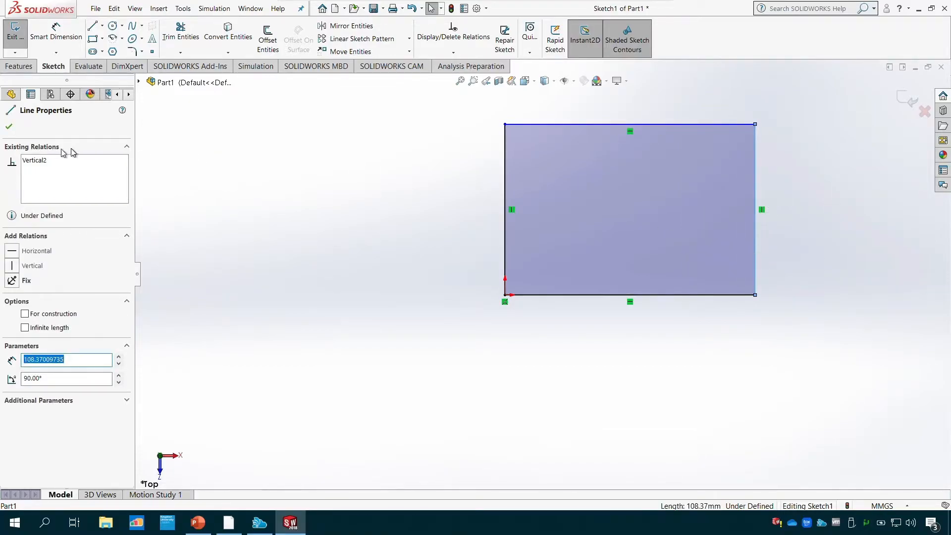
left_click(10, 127)
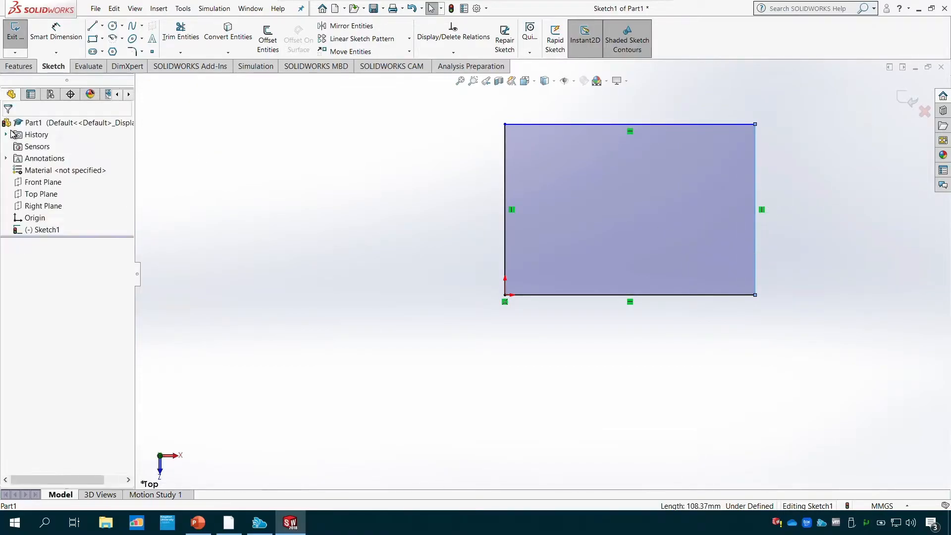
- Add a Smart Dimension of 150 mm to the rectangle's bottom line below the profile, and leave the command
left_click(58, 32)
left_click(684, 296)
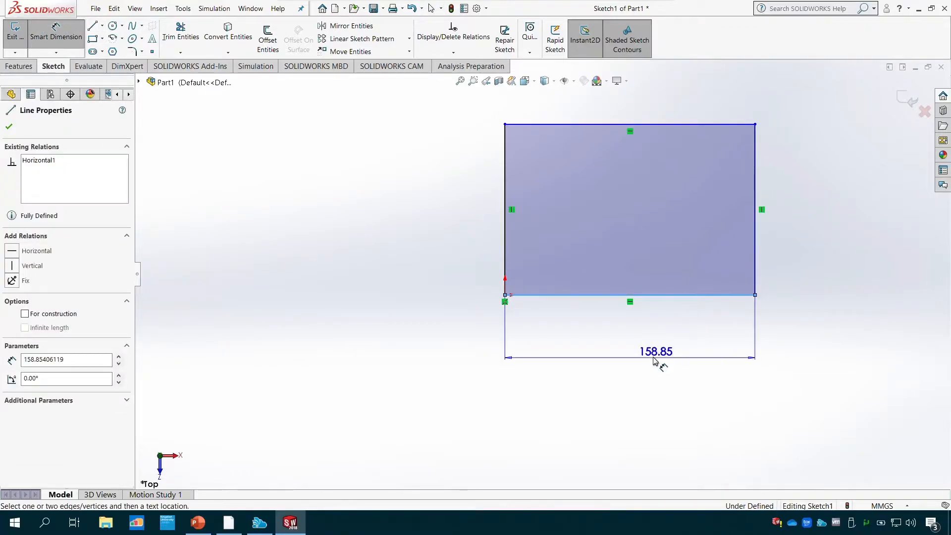
left_click(651, 352)
type("150")
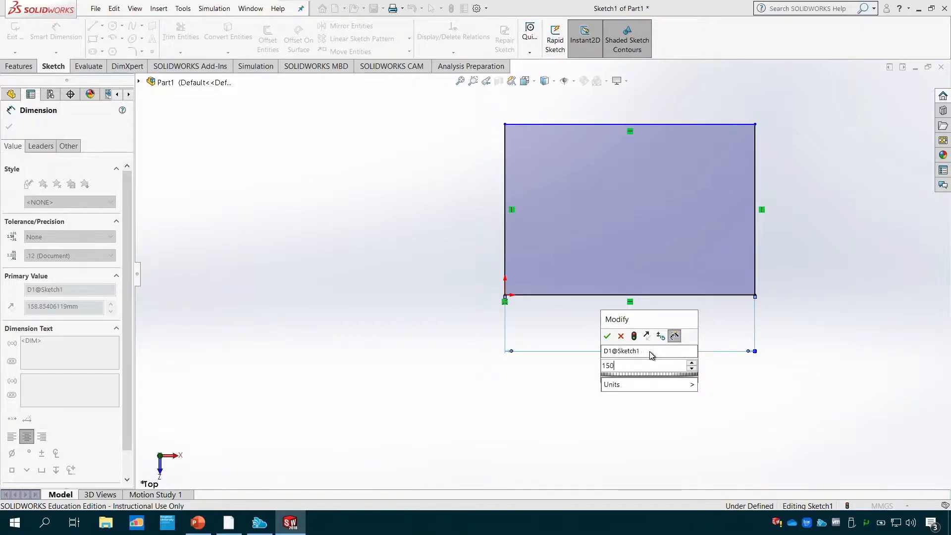
key("Return")
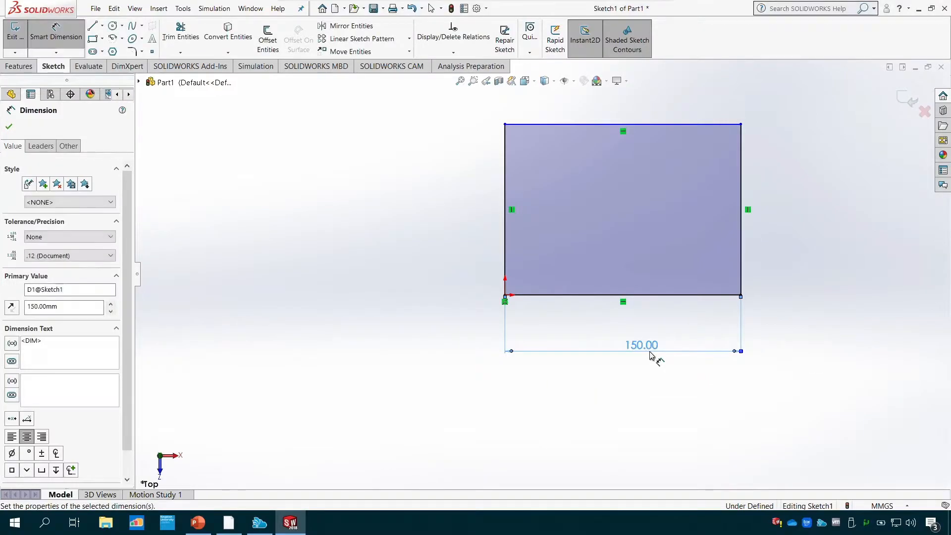
key("Escape")
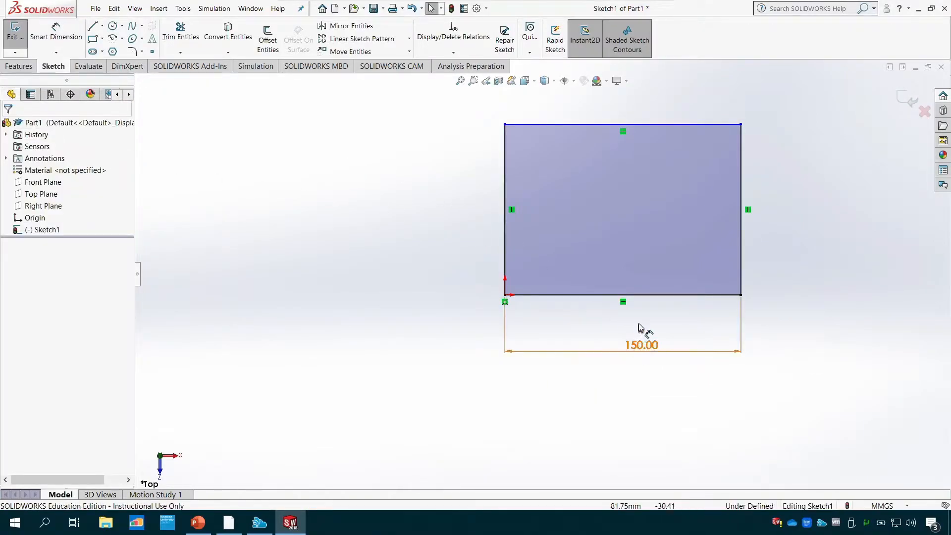
- Select and release the rectangle's right side, and pull the top line down to a height of about 83 mm
left_click(741, 236)
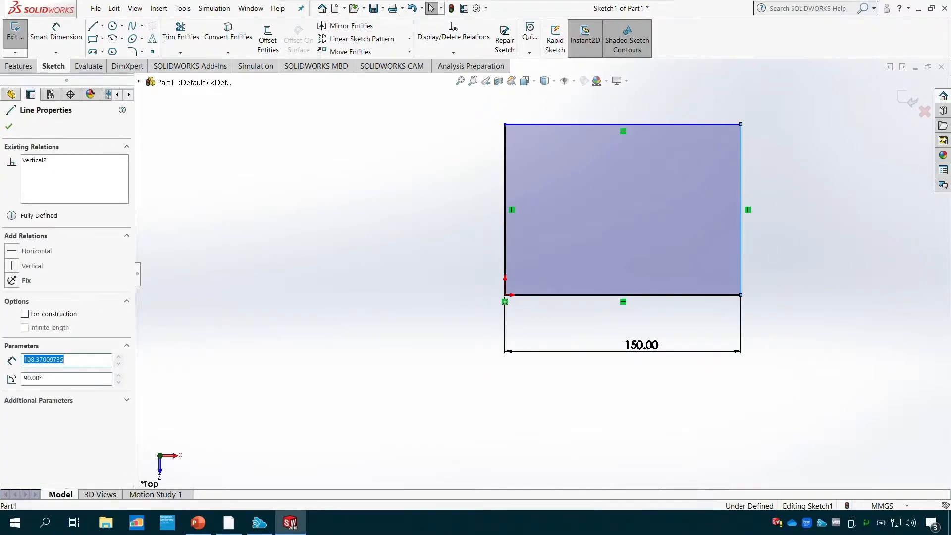
left_click(11, 127)
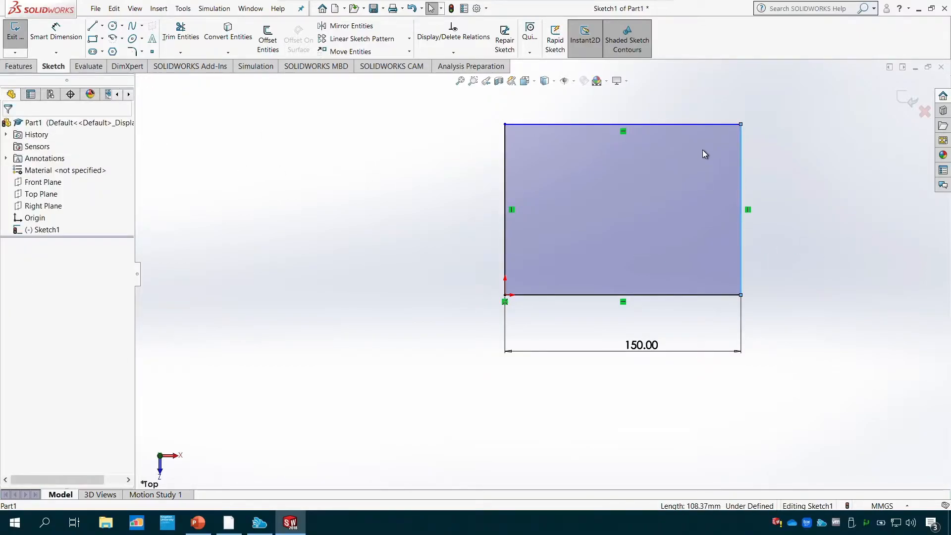
left_click_drag(700, 123, 698, 164)
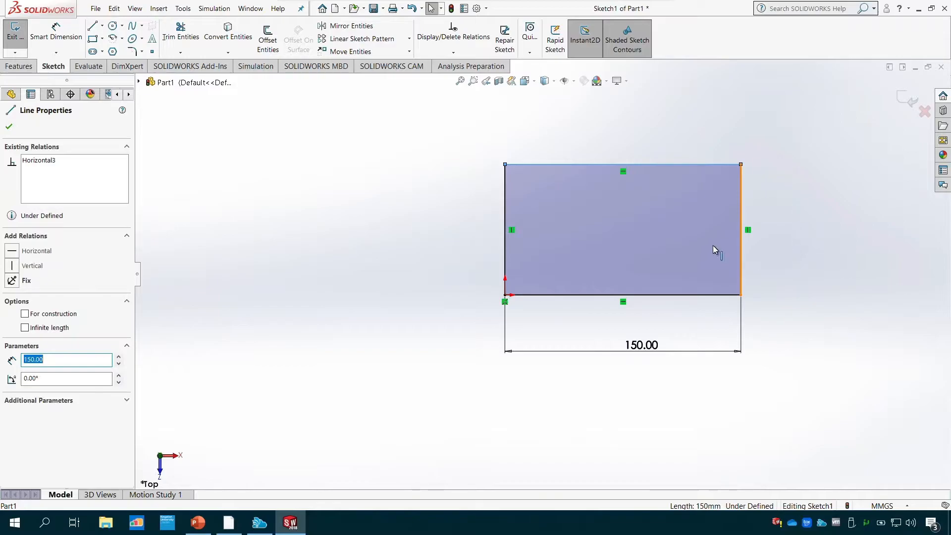
- Add a Smart Dimension of 100 mm to the rectangle's right side, placed outside the profile
left_click(55, 32)
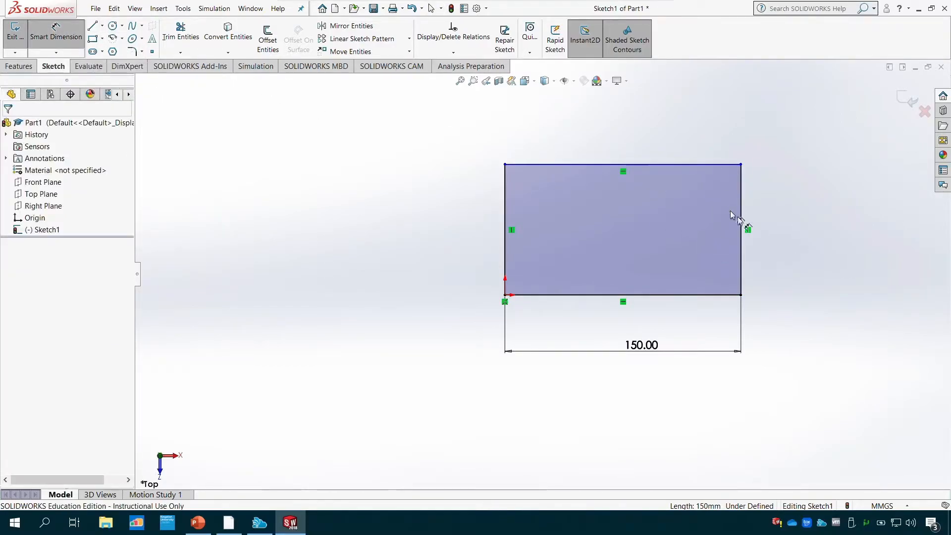
left_click(741, 213)
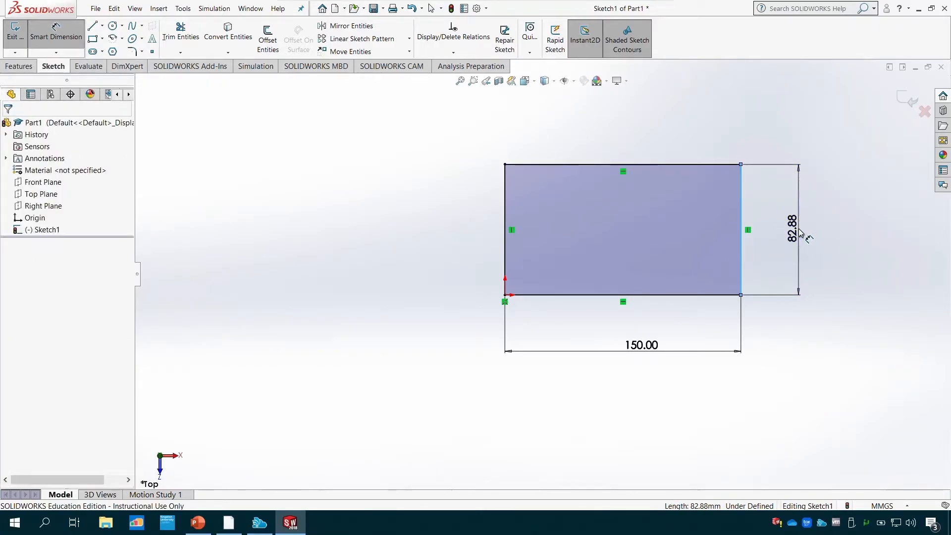
left_click(799, 232)
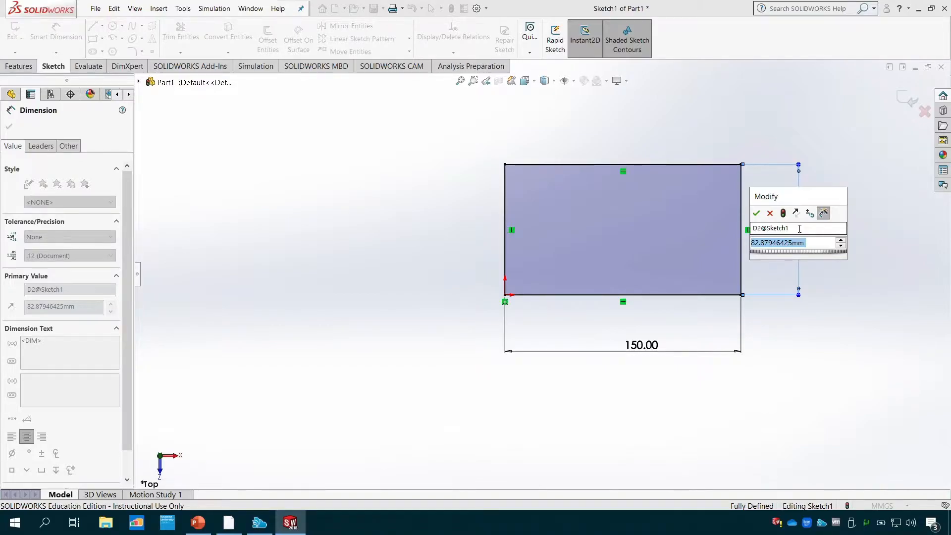
type("100")
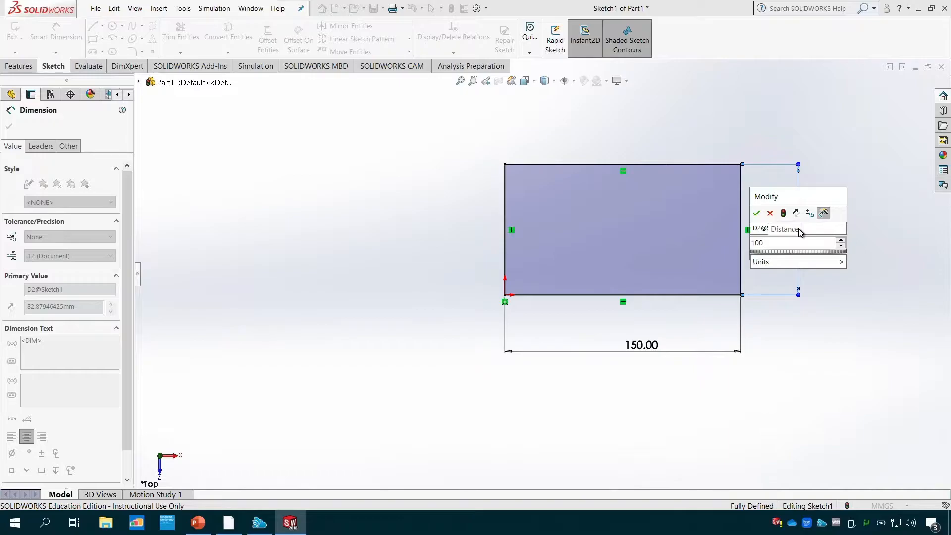
key("Return")
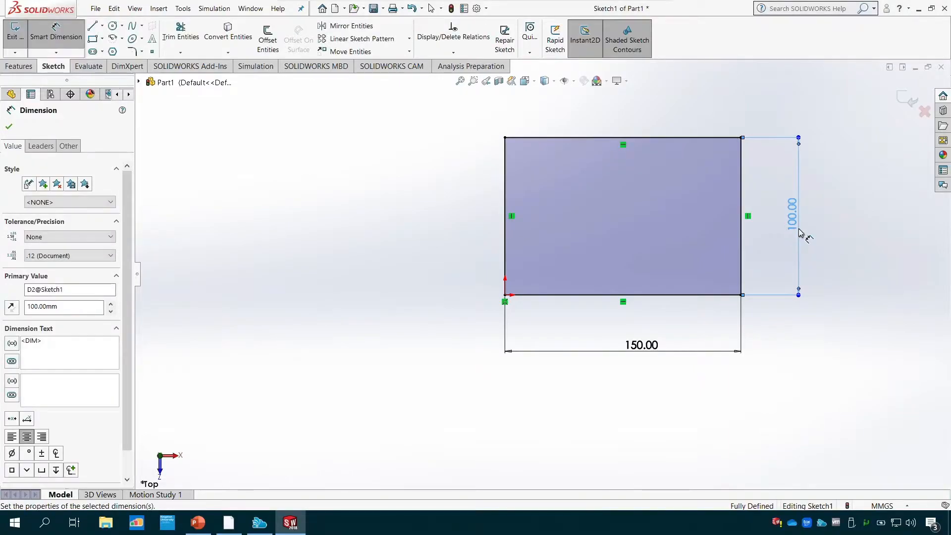
- Leave the dimension command and examine the relations and definition status of each of the rectangle's four sides
left_click(9, 128)
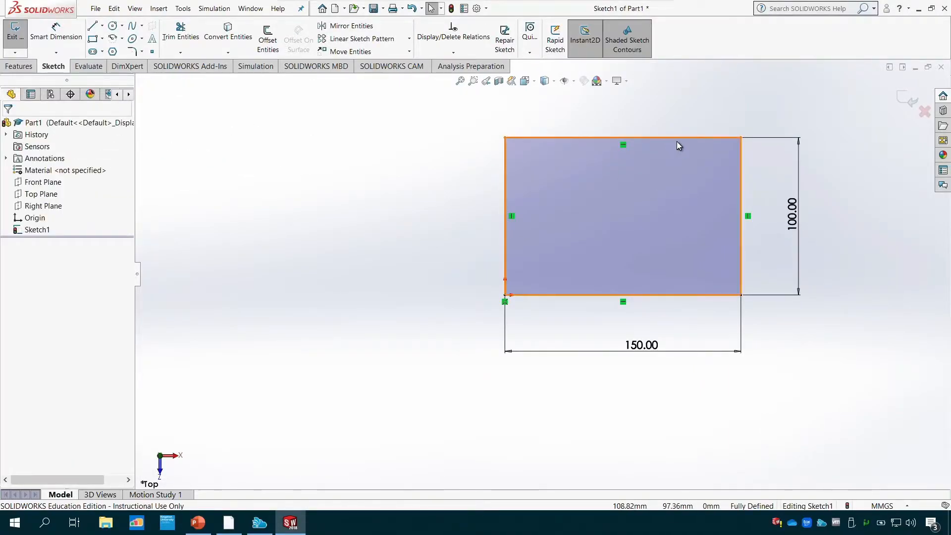
left_click(678, 137)
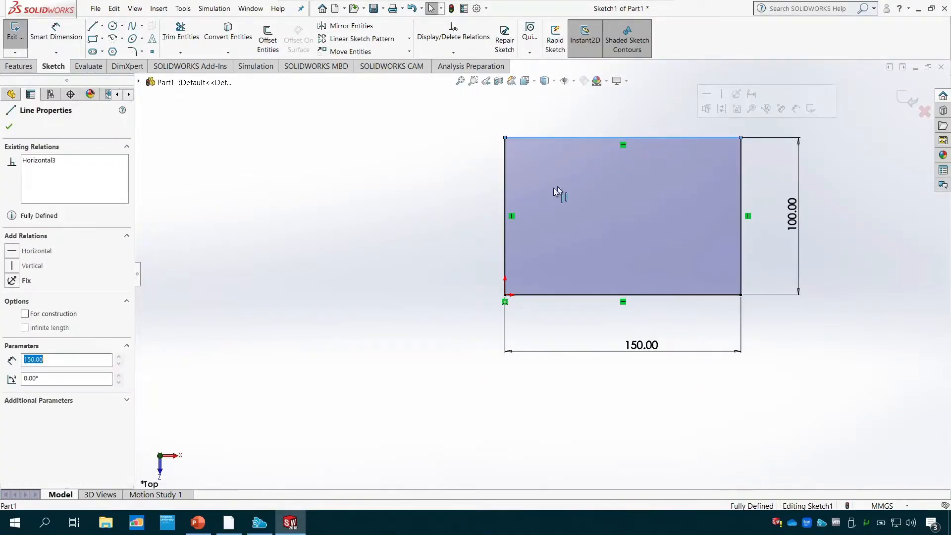
left_click(505, 183)
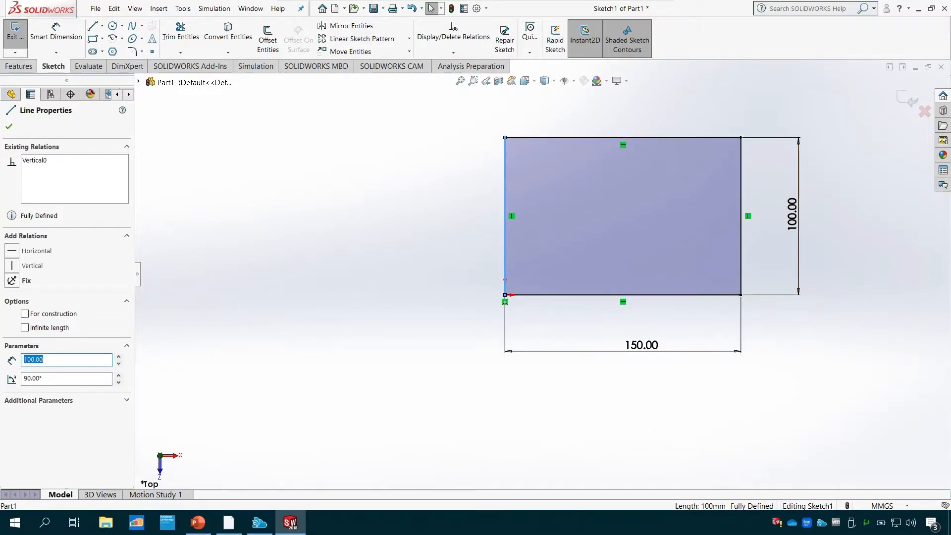
left_click(9, 127)
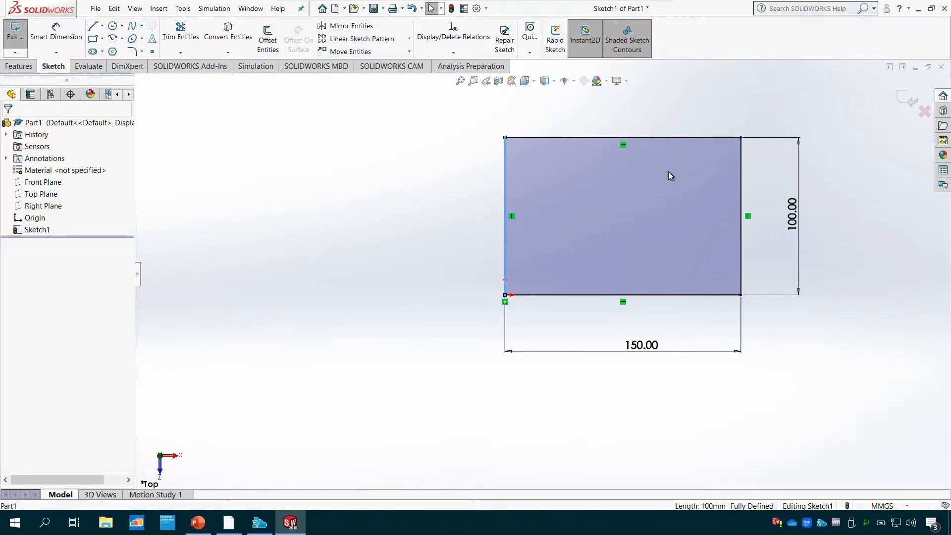
left_click(624, 303)
left_click(630, 296)
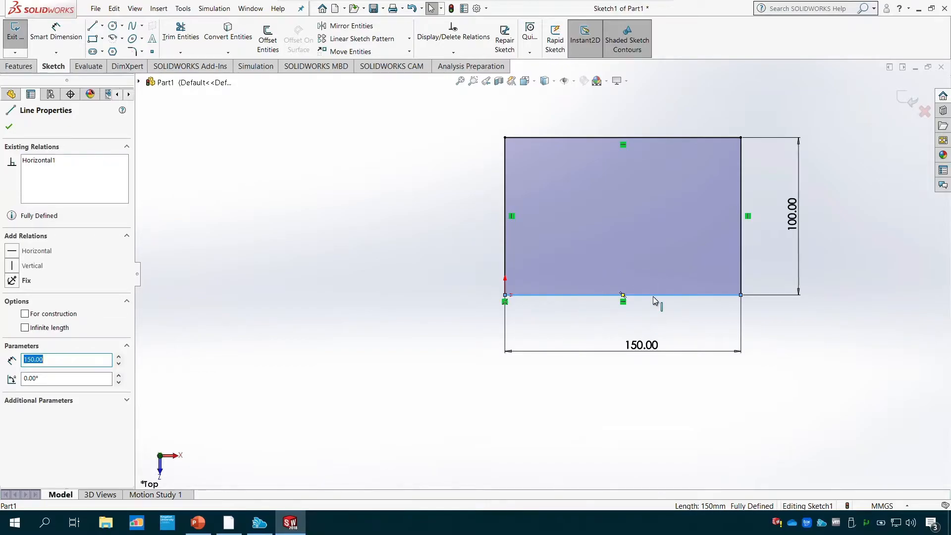
left_click(742, 218)
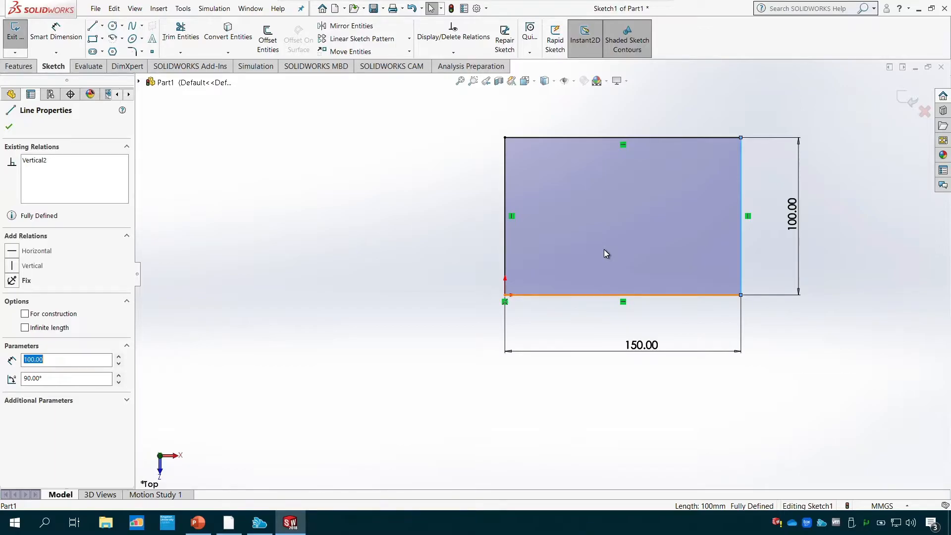
left_click(9, 127)
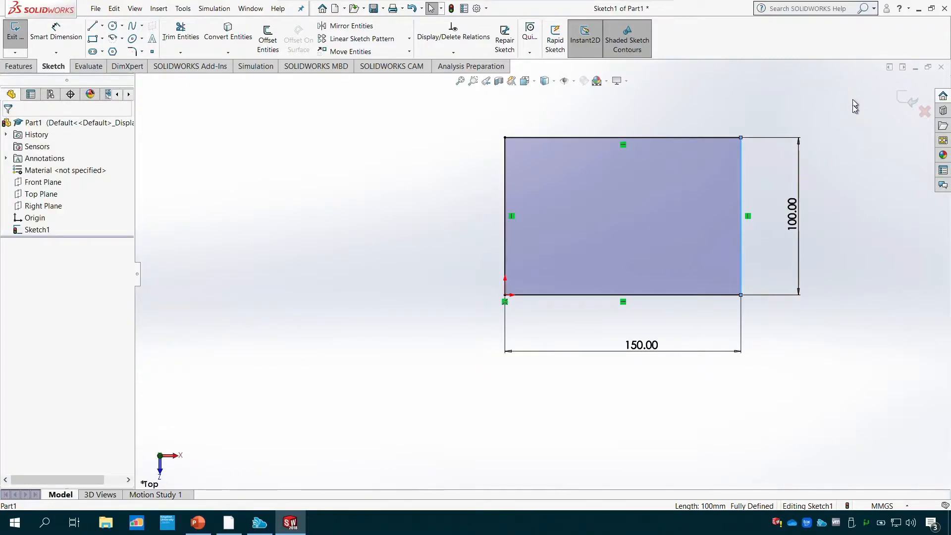
- Delete the whole rectangle together with its dimensions from the sketch
left_click_drag(853, 94, 478, 377)
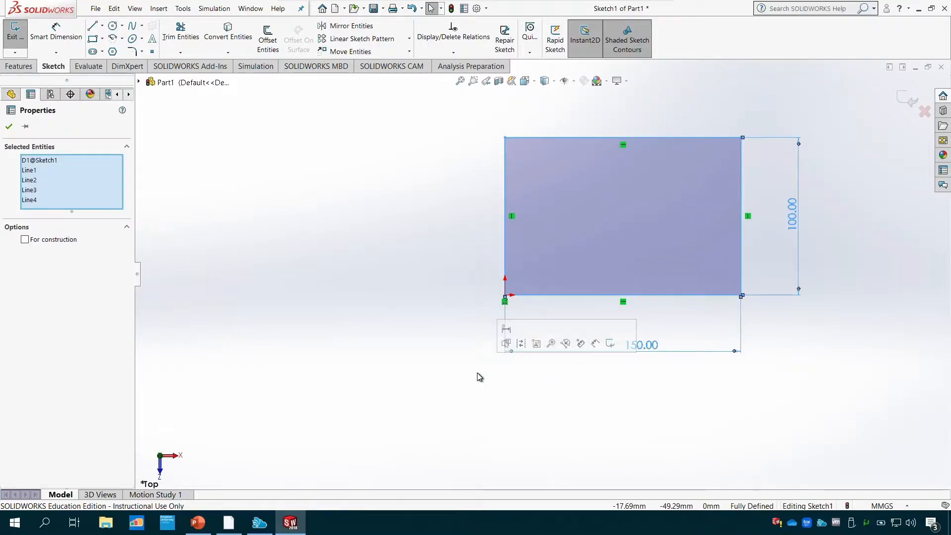
key("Delete")
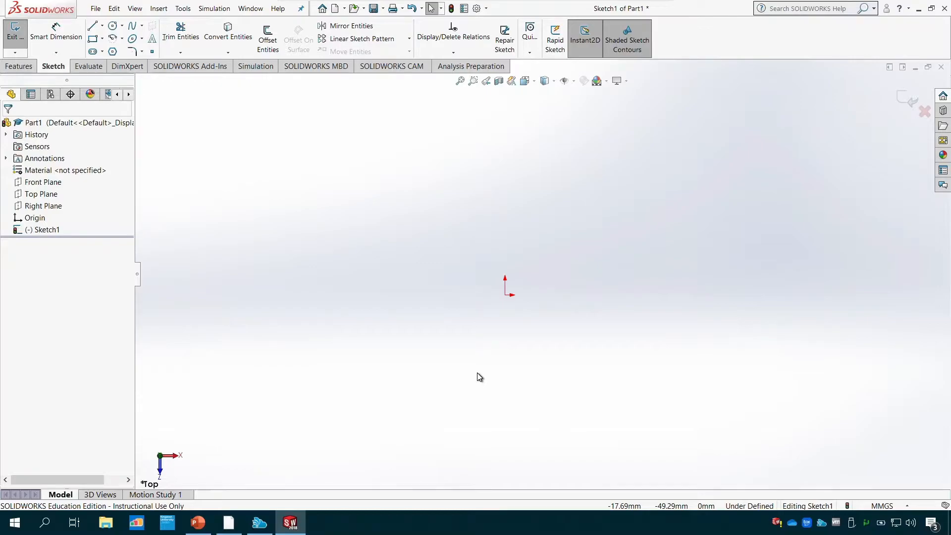
- Sketch two connected sloped lines starting at the origin, about 128 mm and about 92 mm long, the second one steeper
left_click(92, 25)
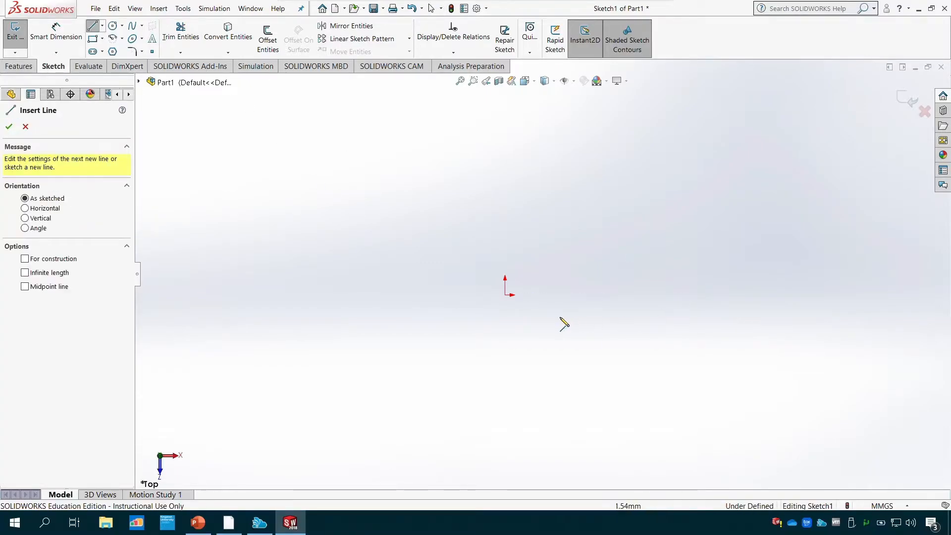
left_click(506, 294)
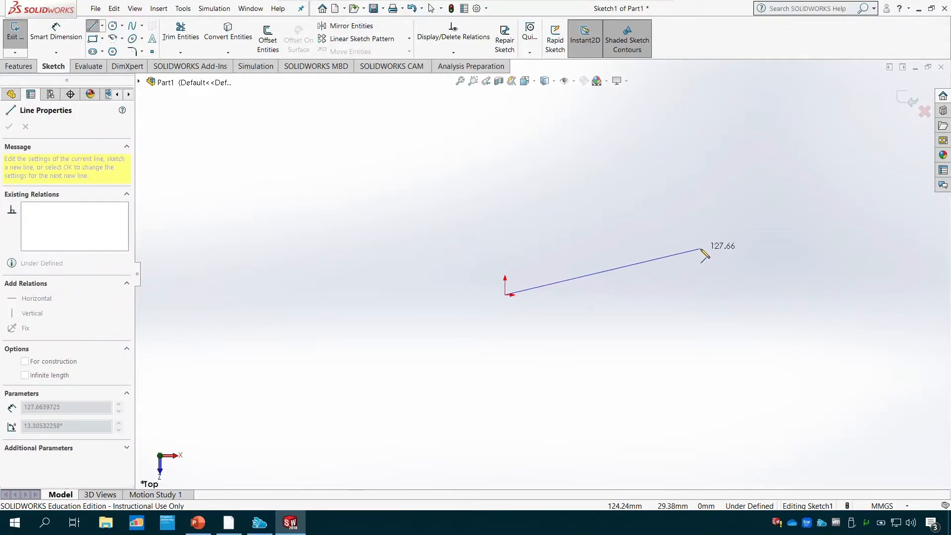
left_click(700, 248)
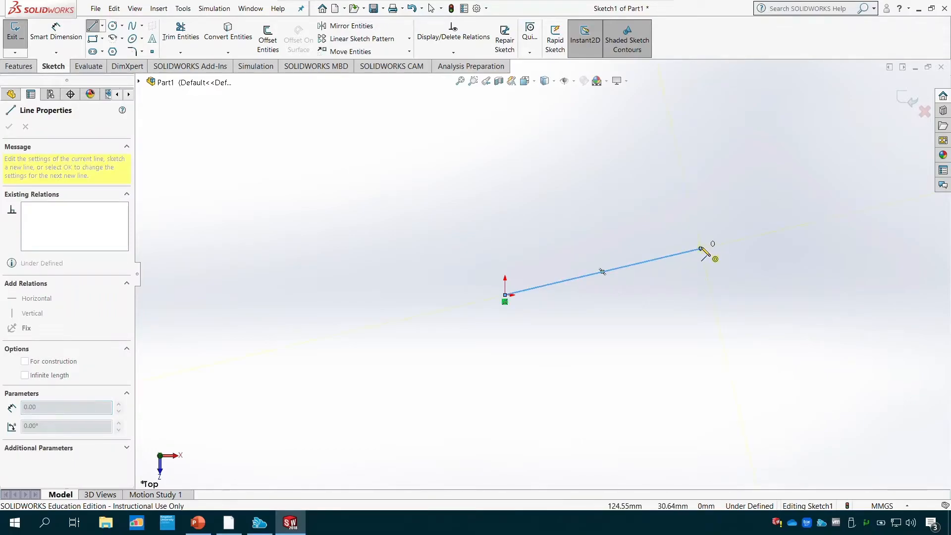
left_click(755, 116)
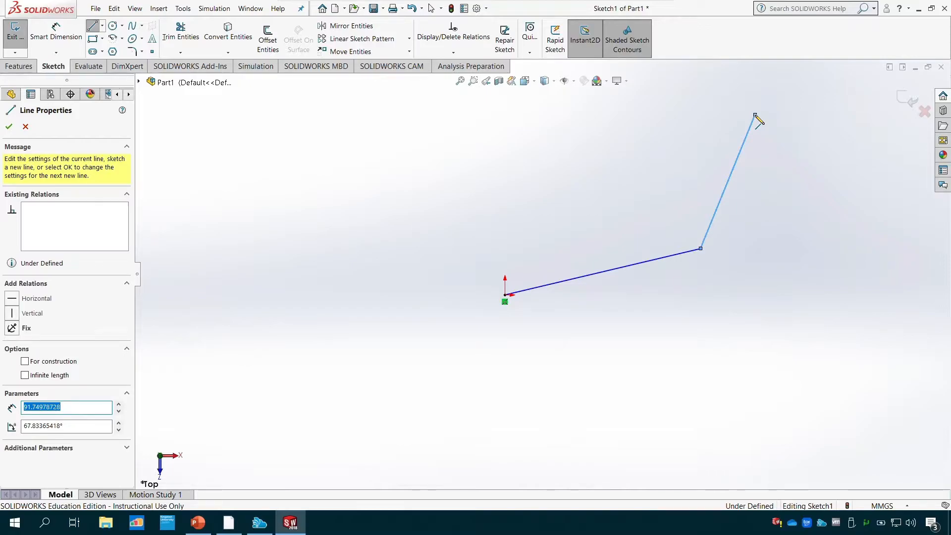
key("Escape")
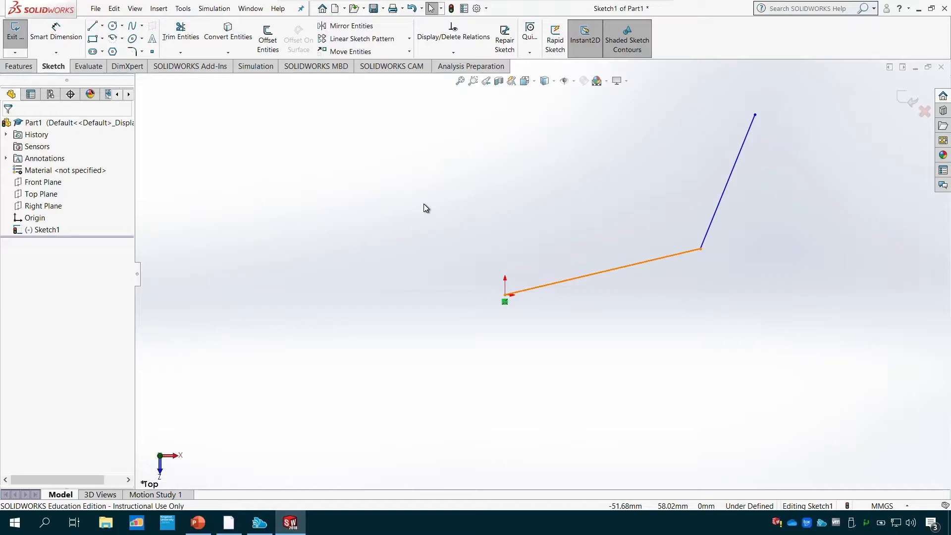
- Add a Horizontal relation to the line starting at the origin and a Vertical relation to the line connected to it
left_click(456, 54)
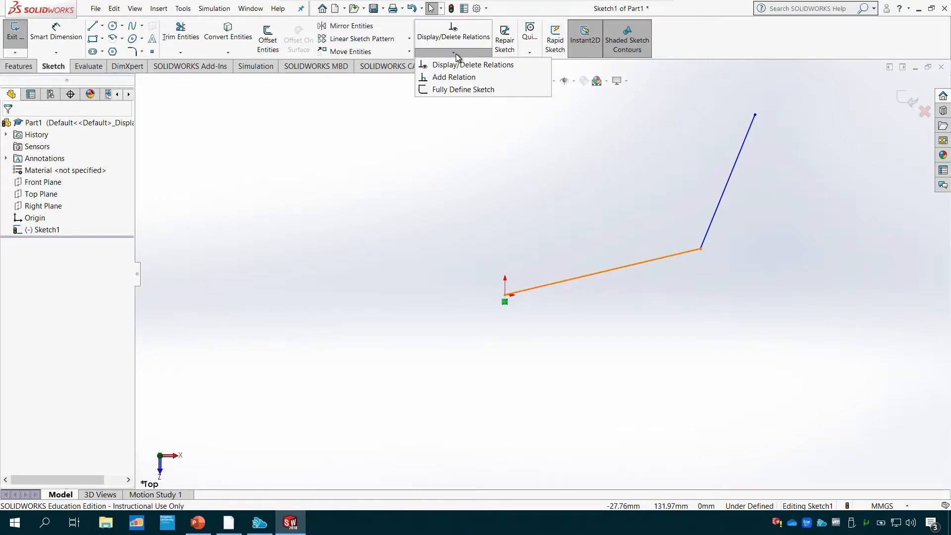
left_click(470, 78)
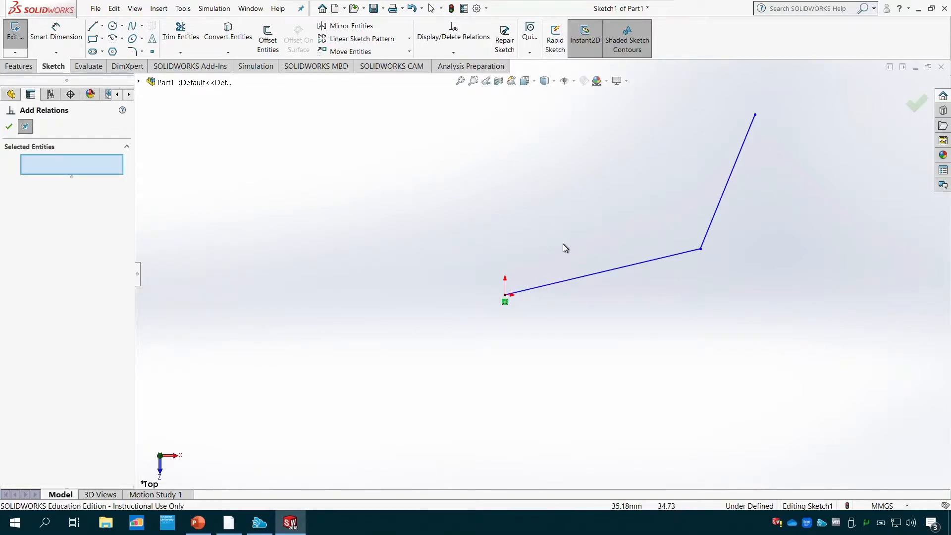
left_click(579, 278)
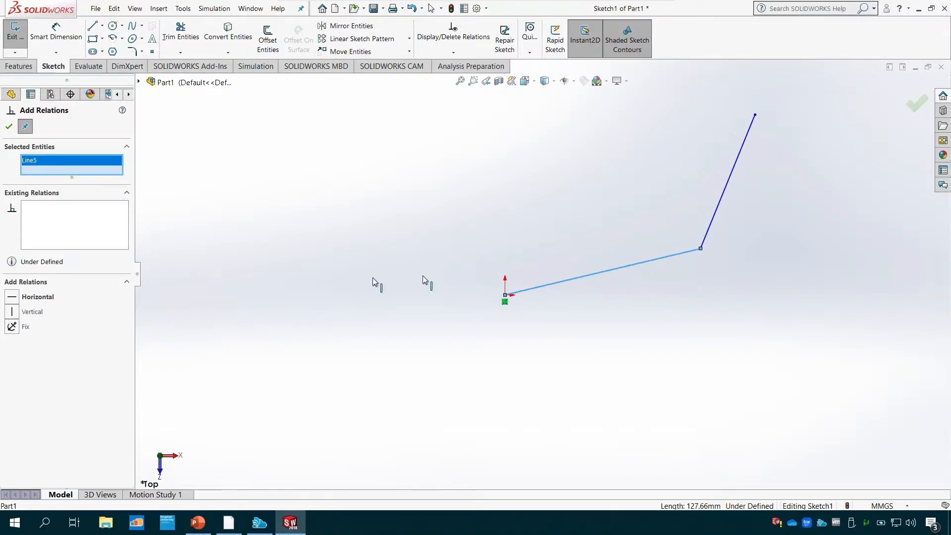
left_click(15, 298)
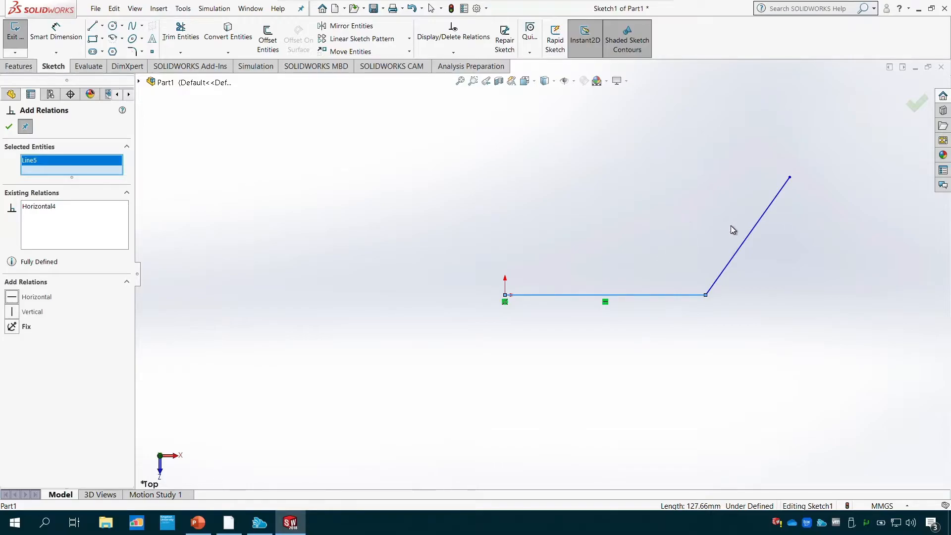
left_click(750, 233)
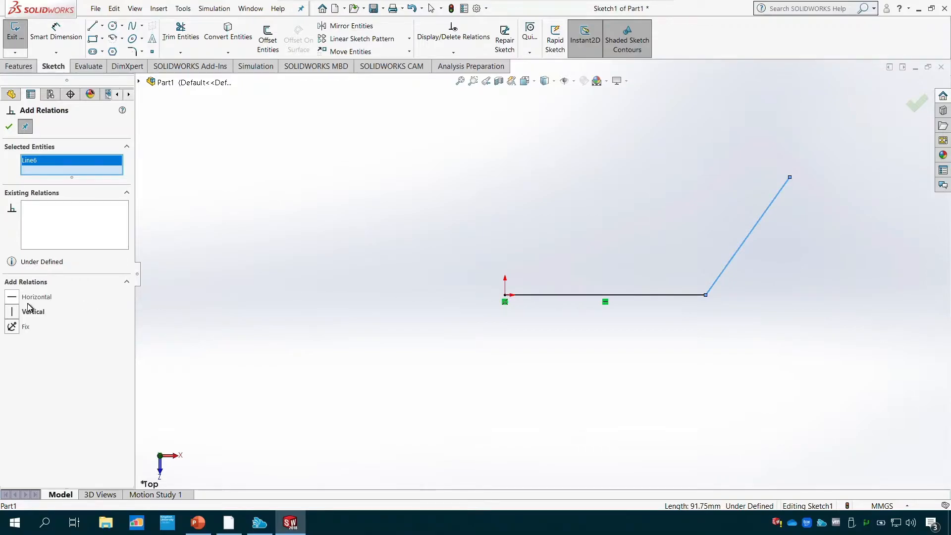
left_click(12, 312)
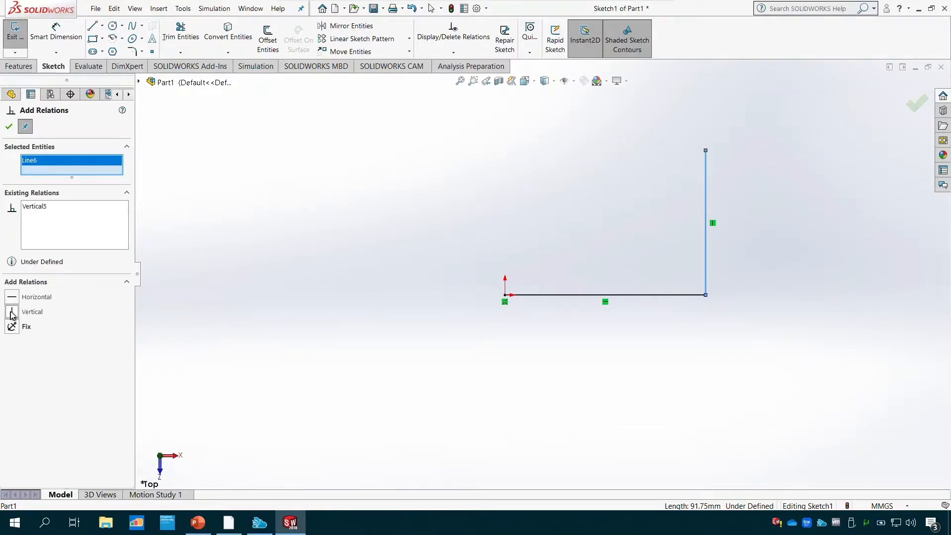
left_click(9, 127)
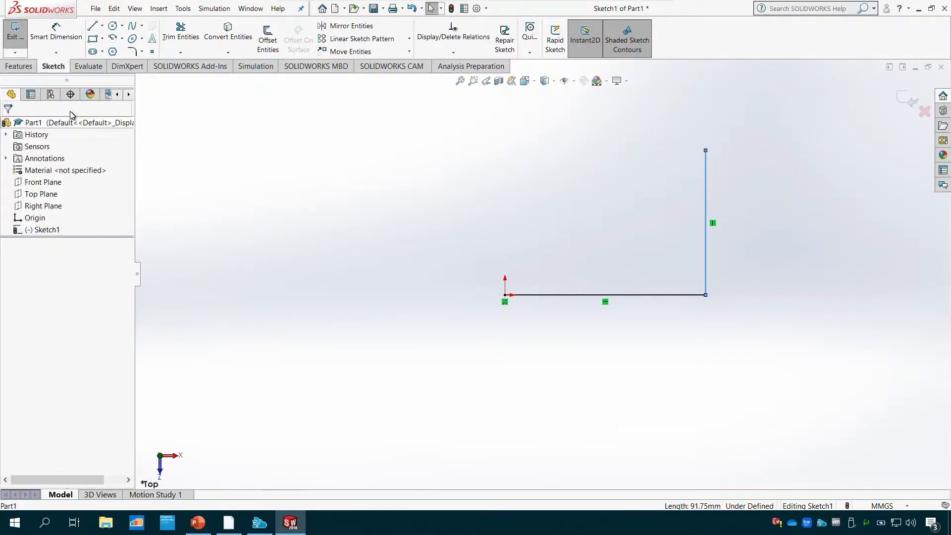
- Draw a horizontal line about 75 mm long from the vertical line's upper endpoint back towards the origin side
left_click(93, 27)
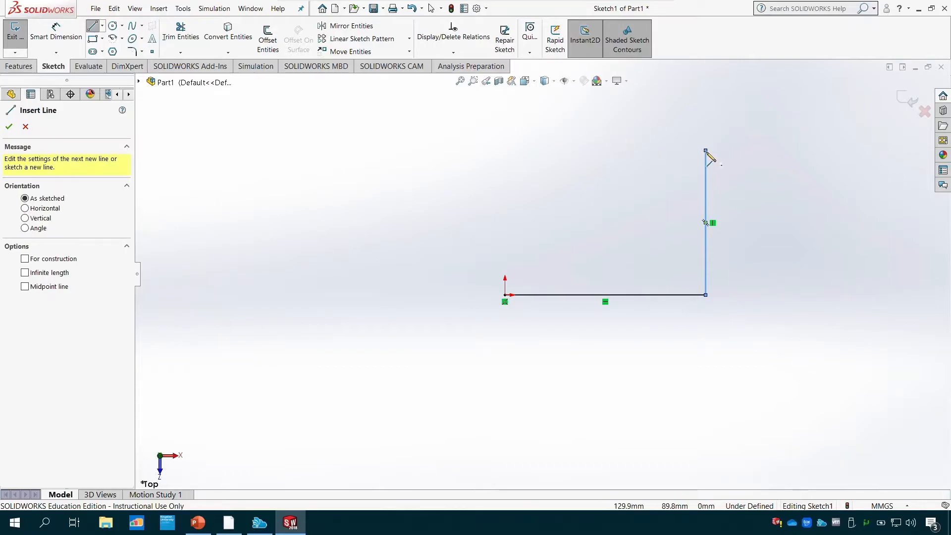
left_click(707, 152)
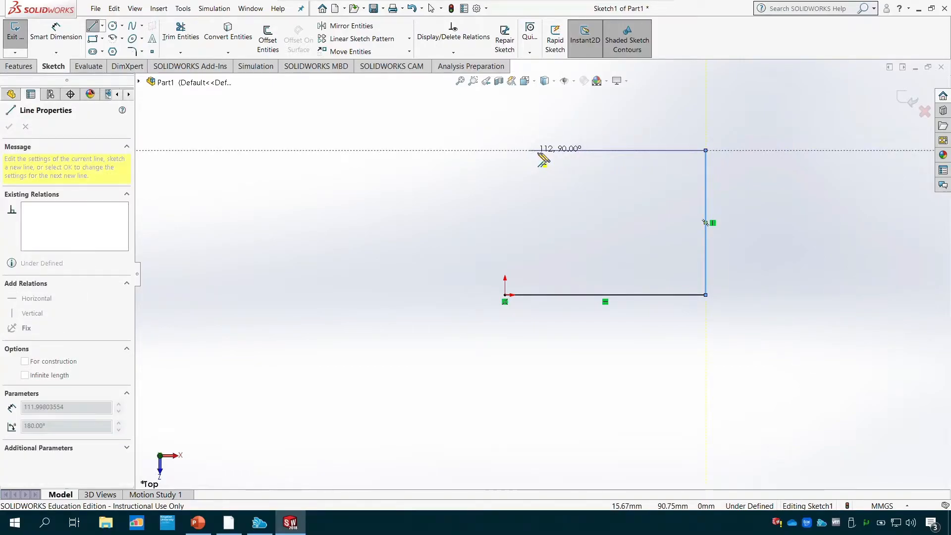
left_click(589, 150)
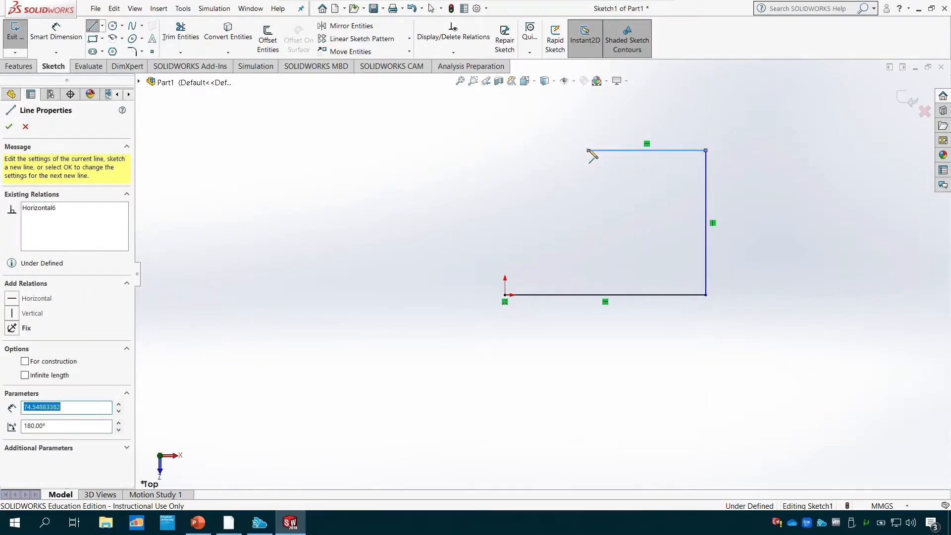
key("Escape")
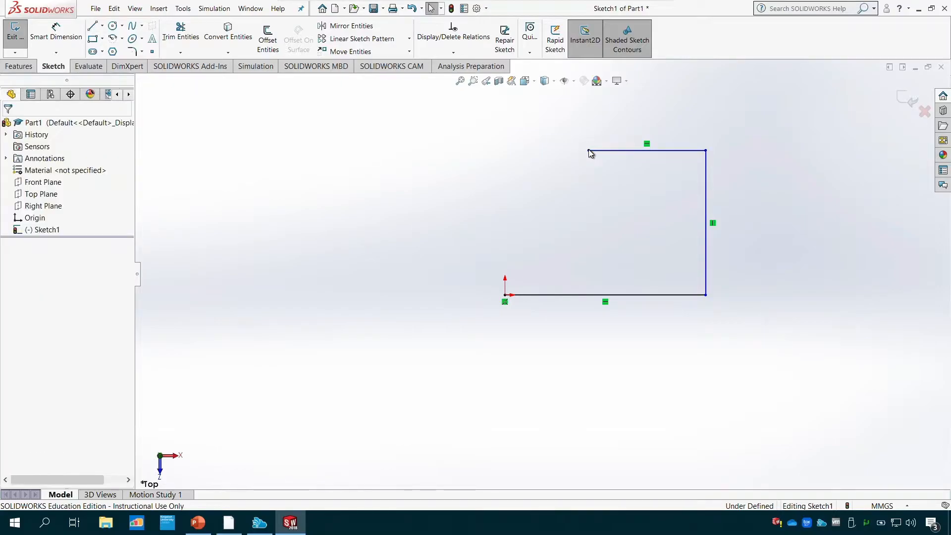
- Add an Equal relation between the upper horizontal line and the lower line from the origin
left_click(460, 55)
left_click(478, 78)
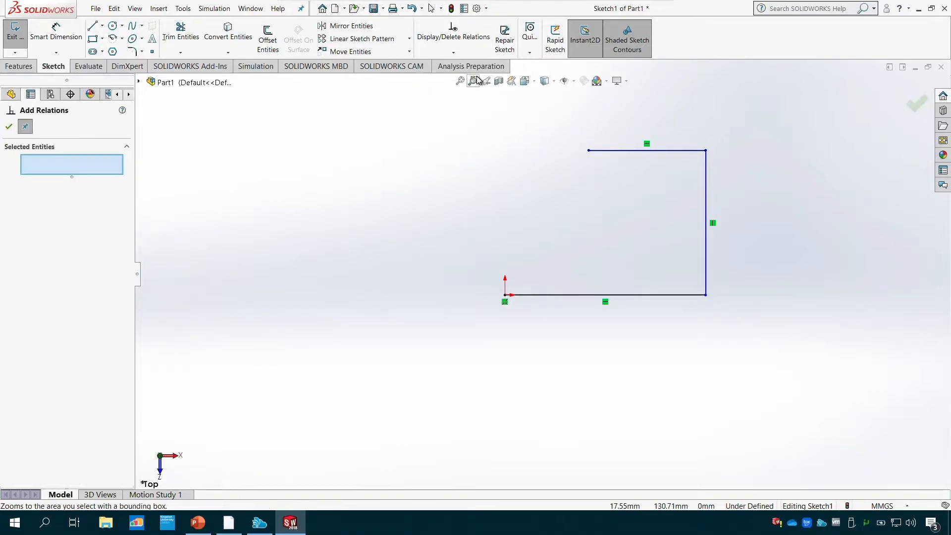
left_click(659, 150)
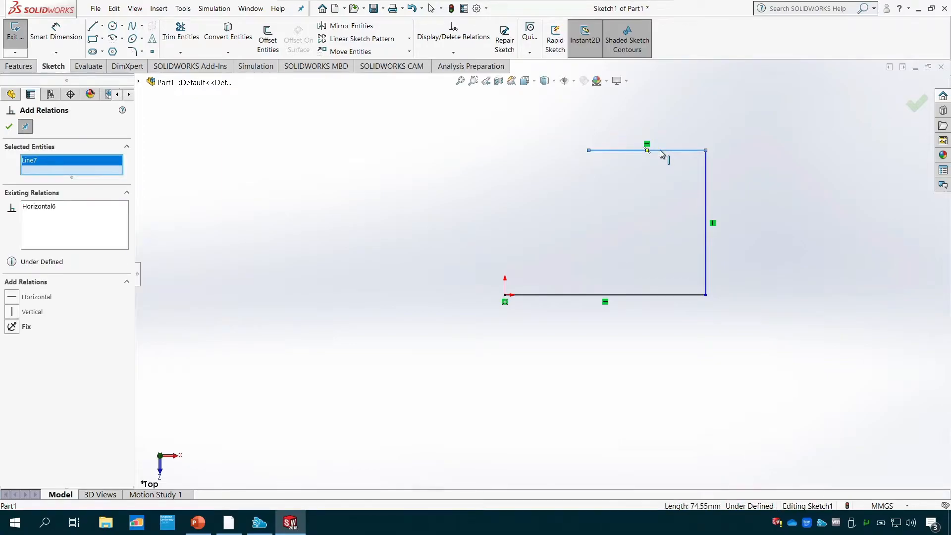
left_click(661, 295)
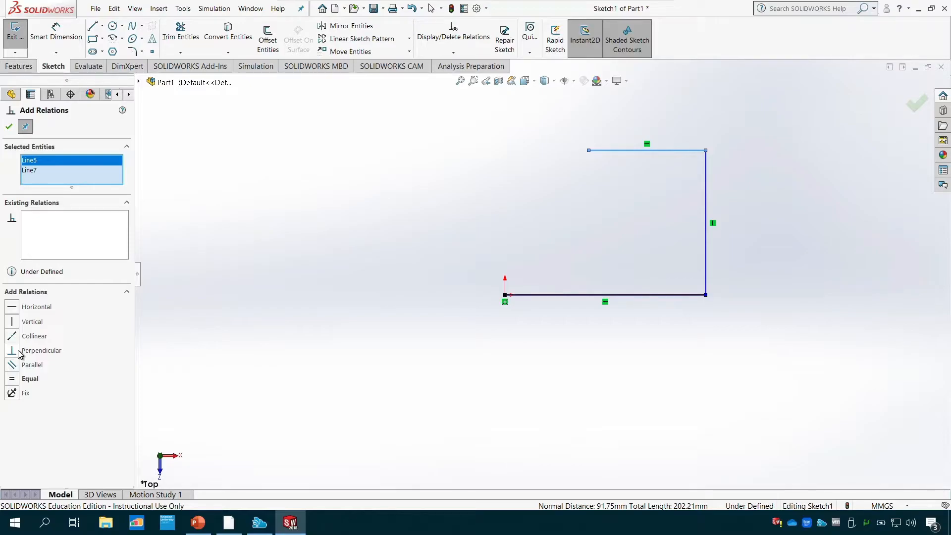
left_click(12, 379)
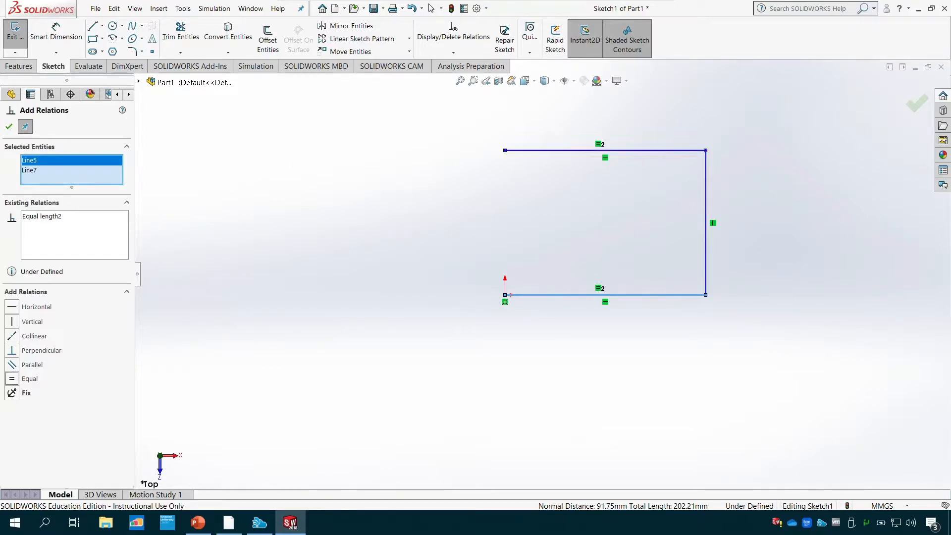
key("Escape")
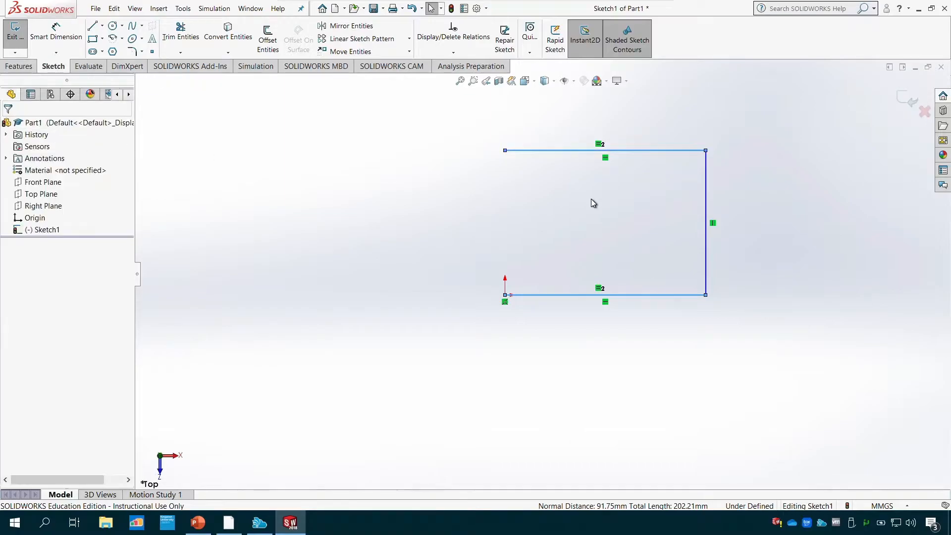
- Delete the Horizontal relation from the upper line, keeping its Equal relation
left_click(606, 160)
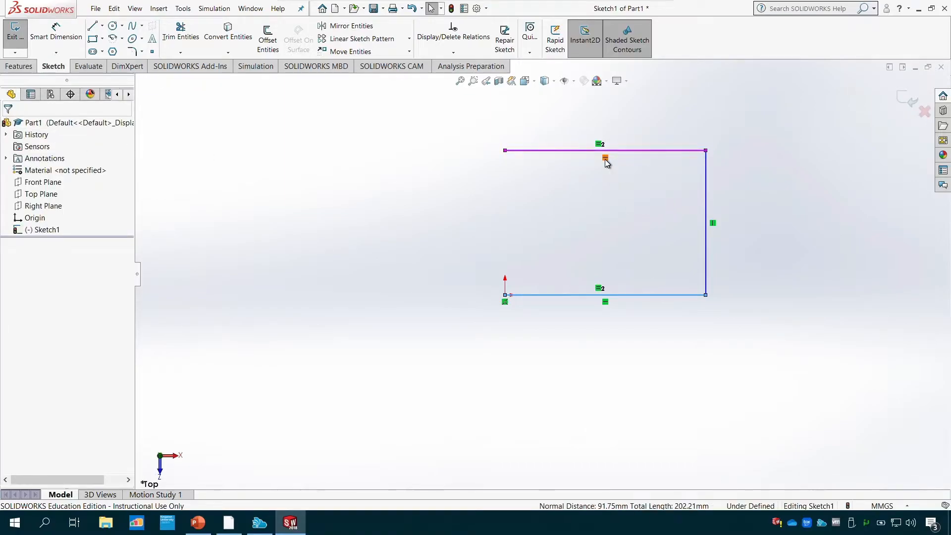
left_click(608, 150)
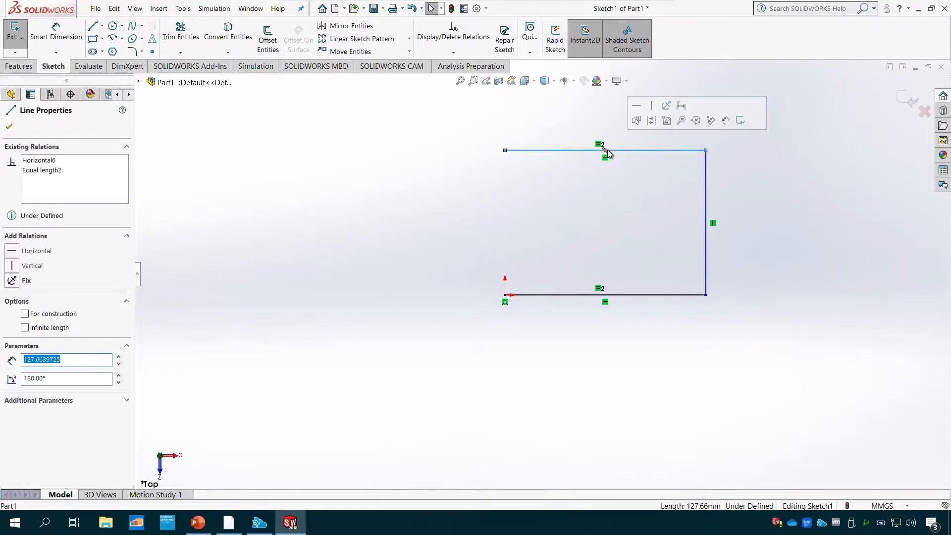
left_click(48, 160)
right_click(48, 160)
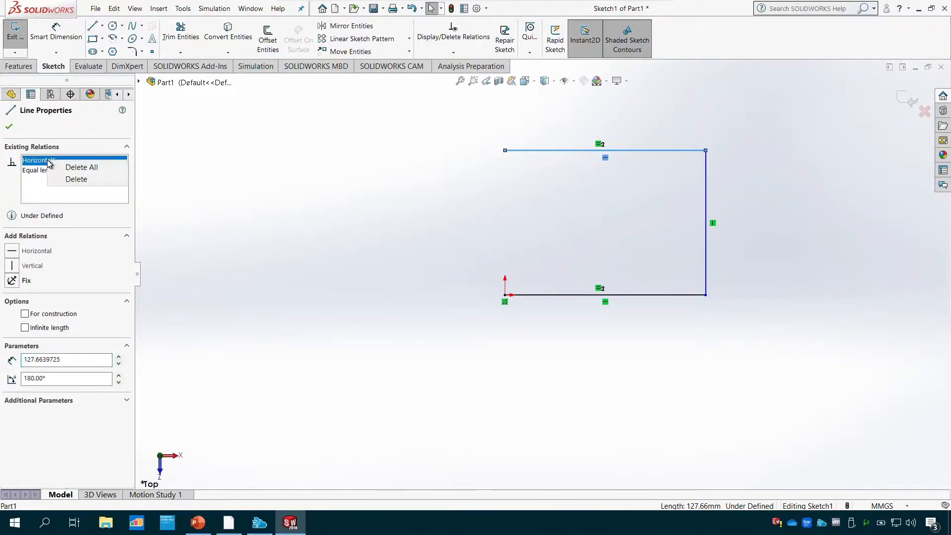
left_click(82, 183)
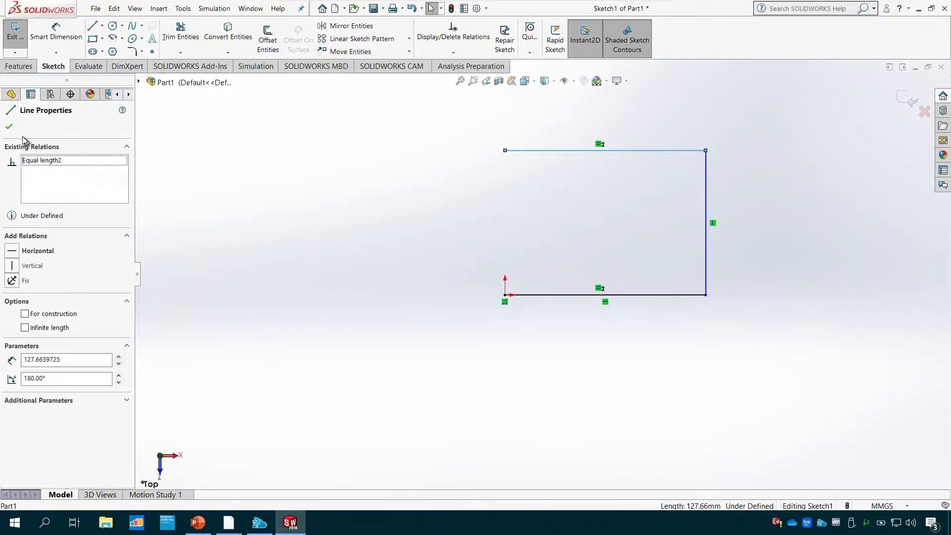
left_click(9, 126)
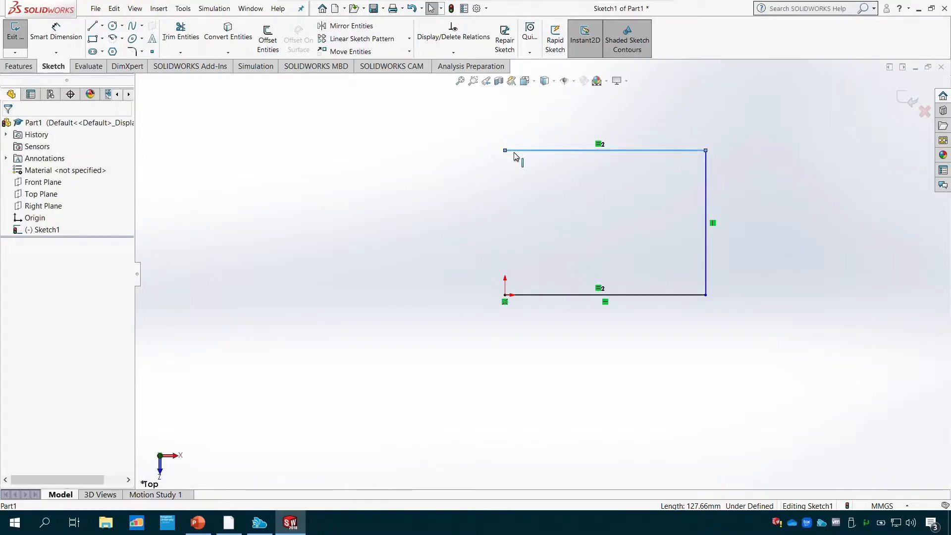
- Add a Perpendicular relation between the upper line and the vertical line
mouse_move(513, 155)
left_mouse_down()
mouse_move(519, 124)
mouse_move(526, 165)
mouse_move(527, 151)
left_mouse_up()
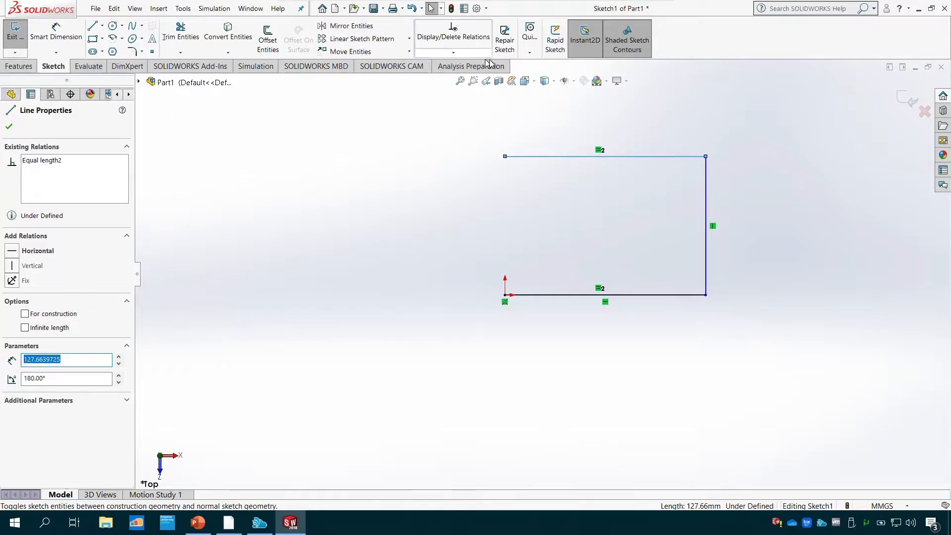
left_click(454, 52)
left_click(482, 76)
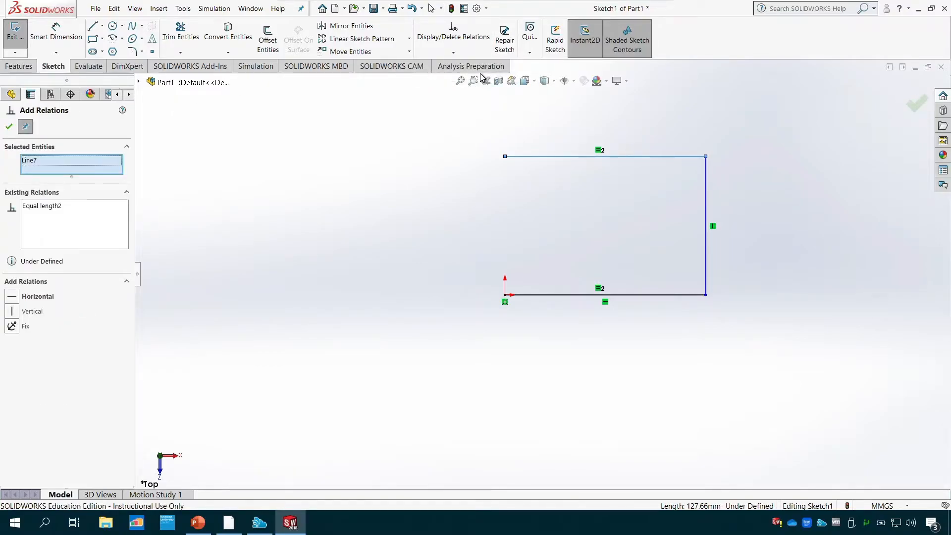
key("Escape")
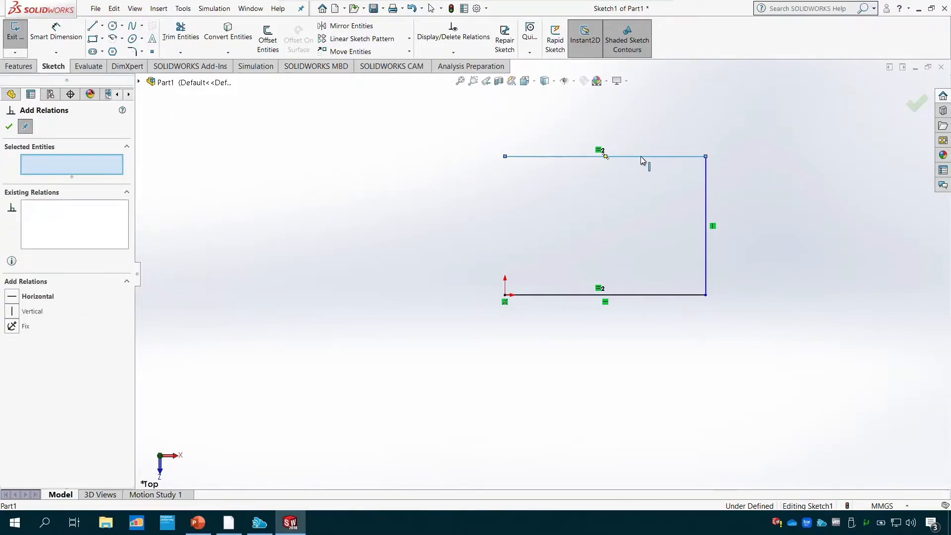
left_click(679, 157)
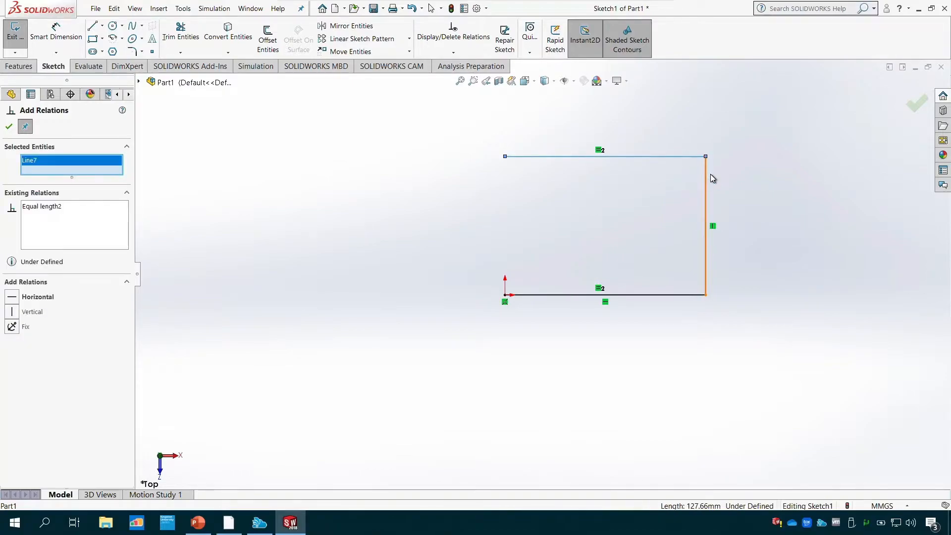
left_click(706, 177)
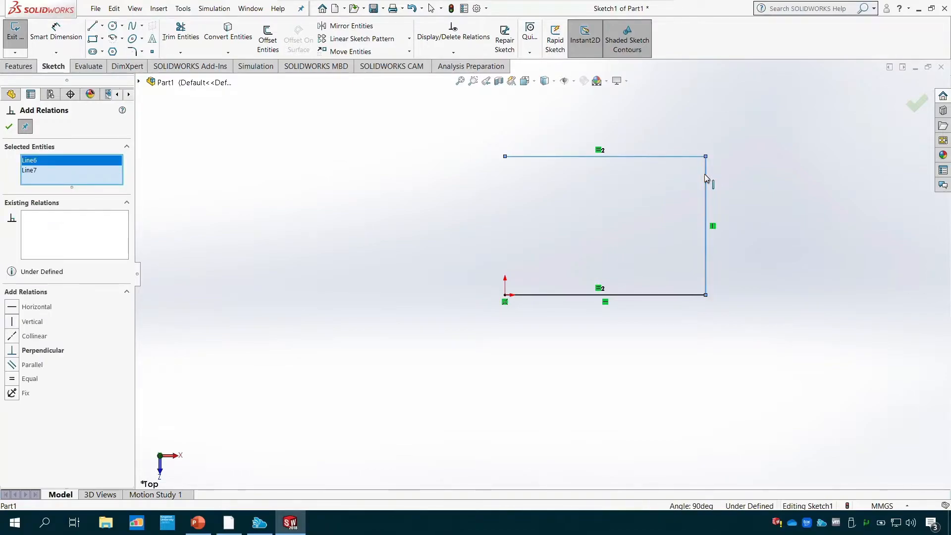
left_click(15, 353)
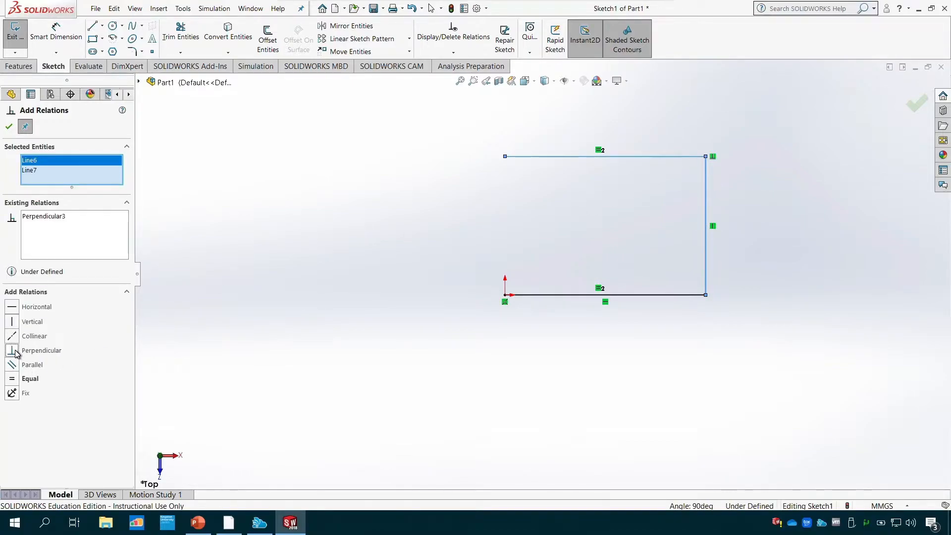
left_click(9, 127)
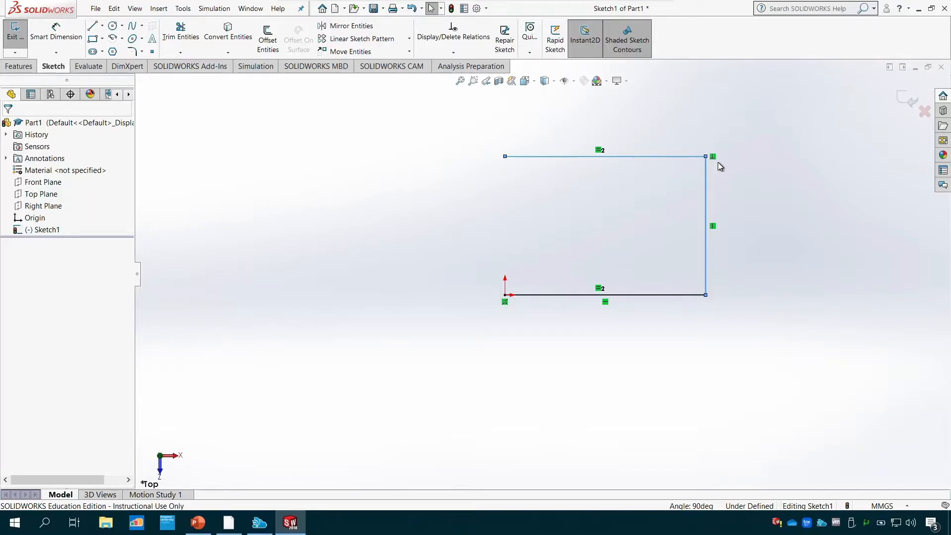
- Delete all three lines from the sketch
left_click_drag(741, 125, 477, 328)
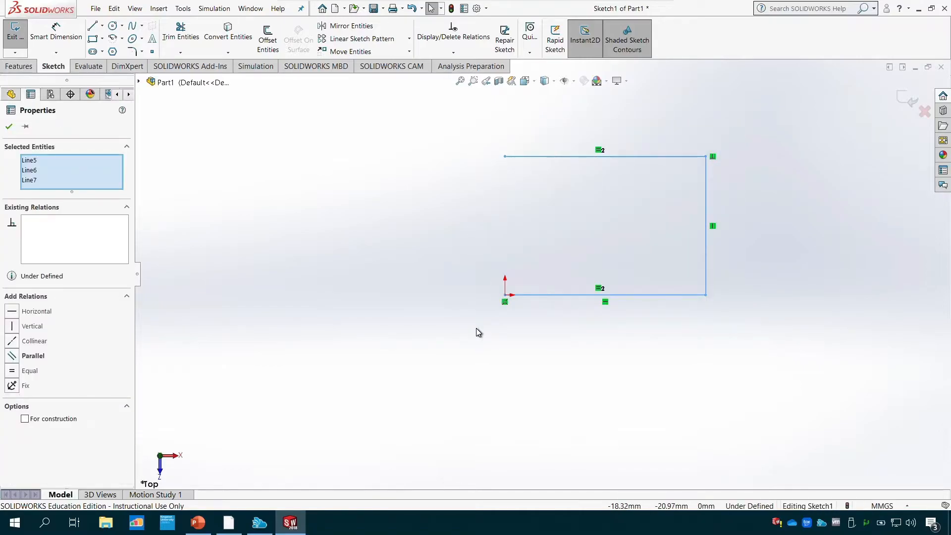
left_click(9, 126)
mouse_move(462, 394)
left_mouse_down()
mouse_move(690, 110)
mouse_move(790, 107)
left_mouse_up()
key("Delete")
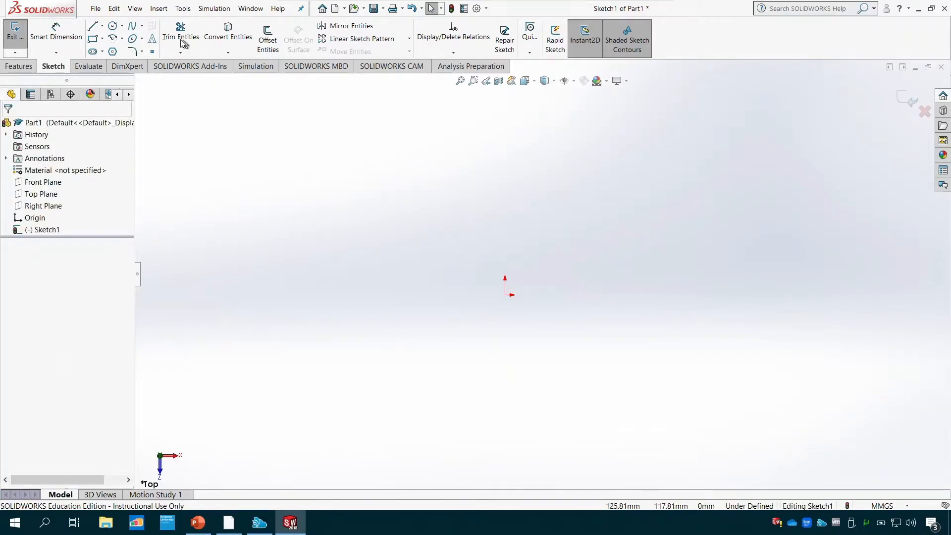
- Draw a corner rectangle about 87 mm high, starting at the origin and extending up towards positive X
left_click(506, 295)
left_click(783, 158)
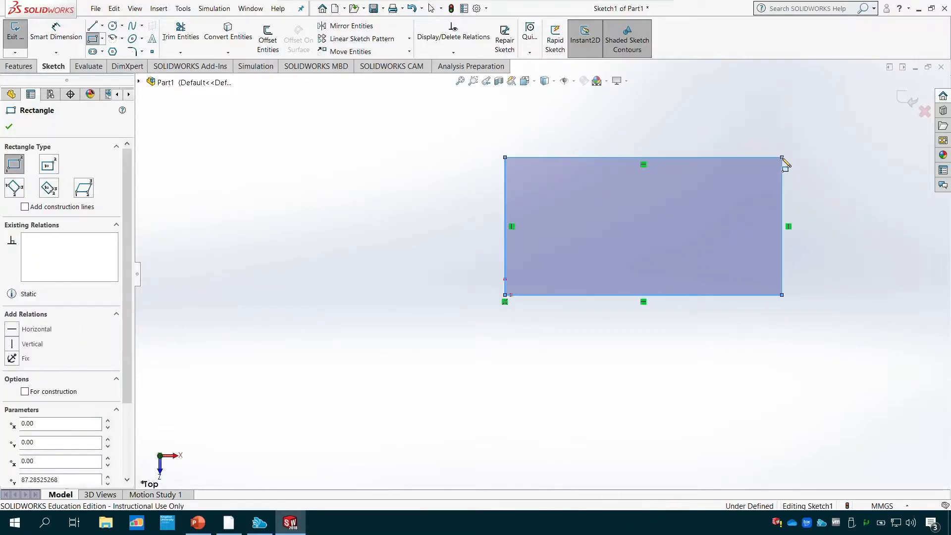
key("Escape")
scroll(709, 328, "up", 2)
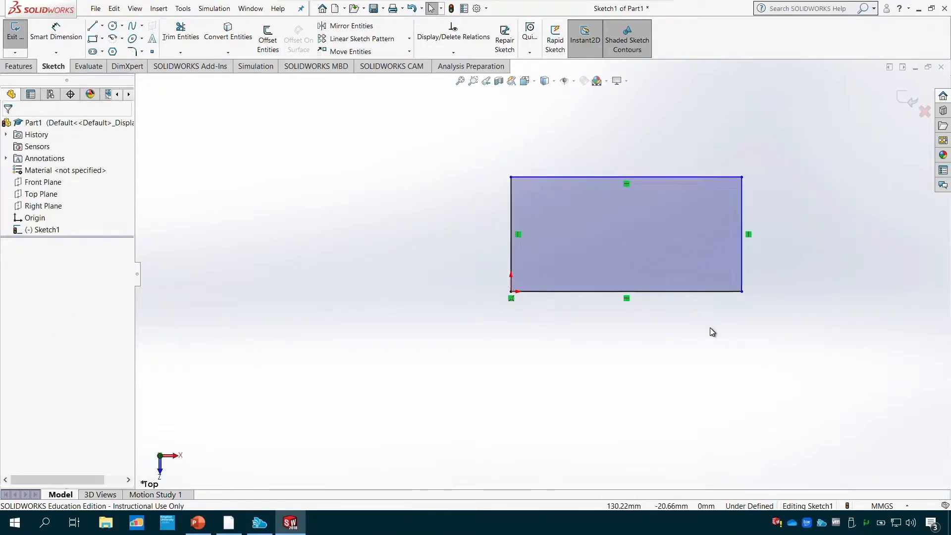
scroll(695, 305, "down", 3)
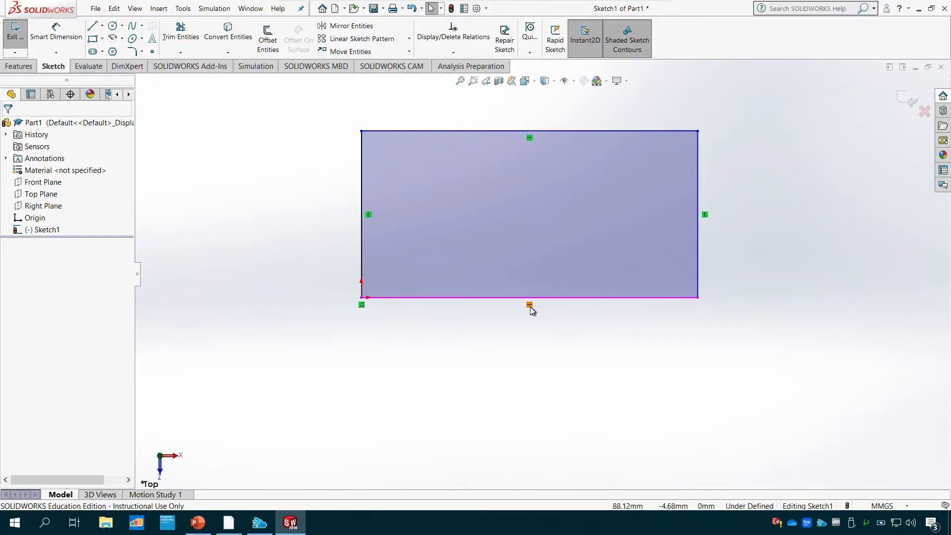
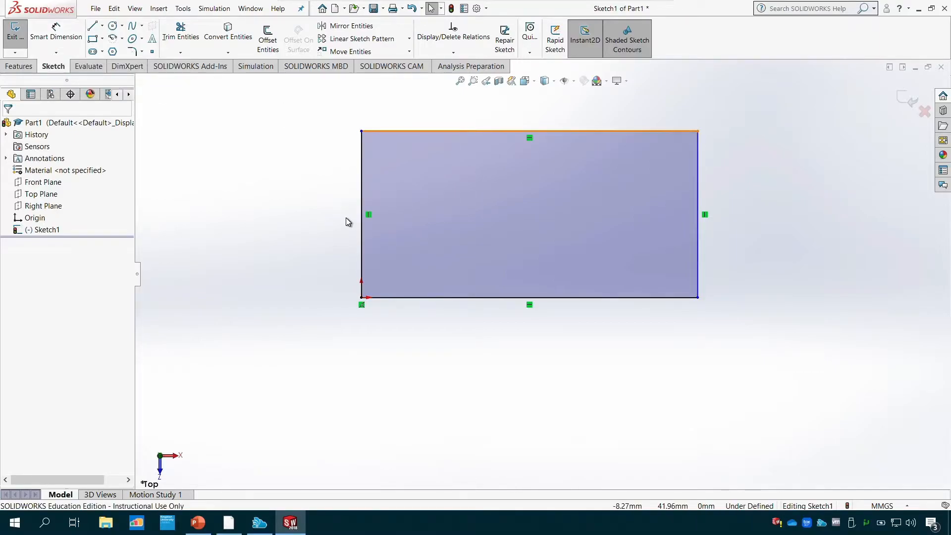
- Undo the rectangle and draw a circle with a radius of about 70 mm centred on the origin
key("ctrl+z")
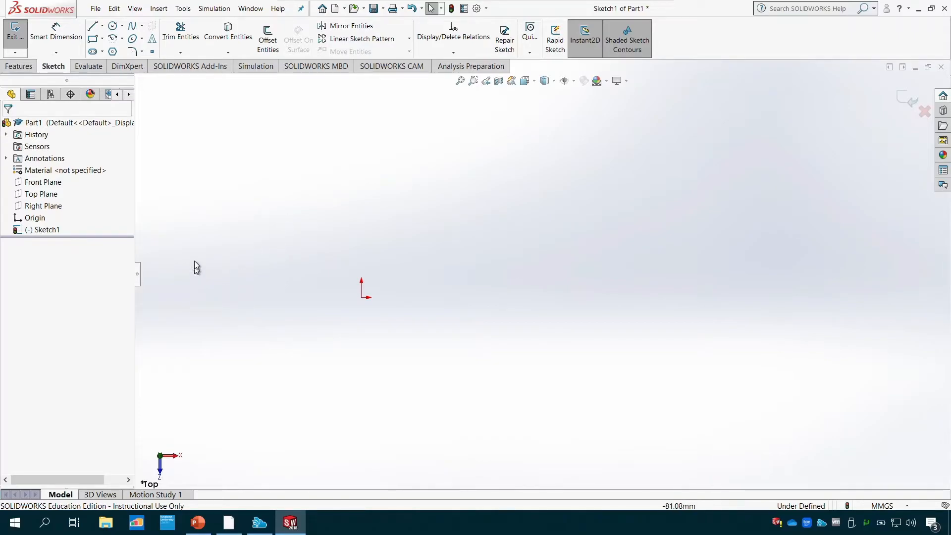
left_click(113, 27)
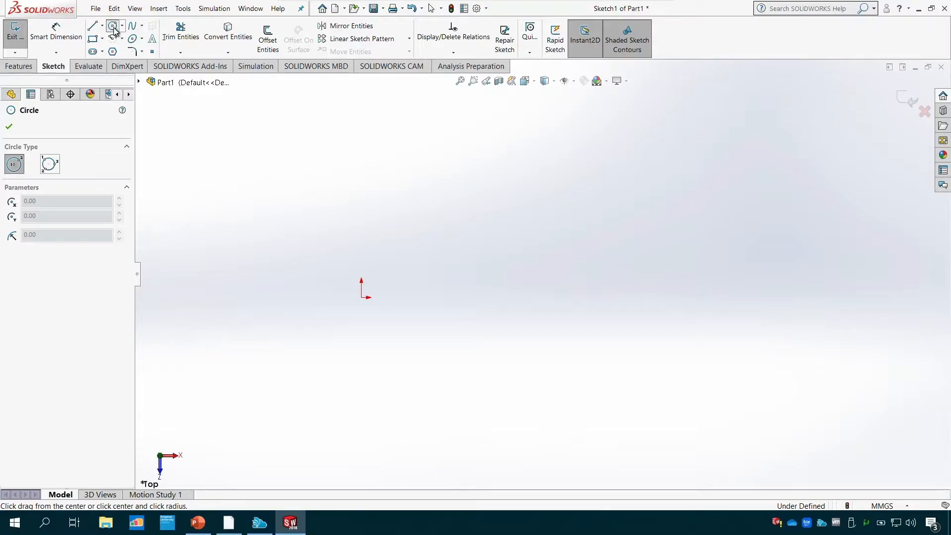
left_click(362, 297)
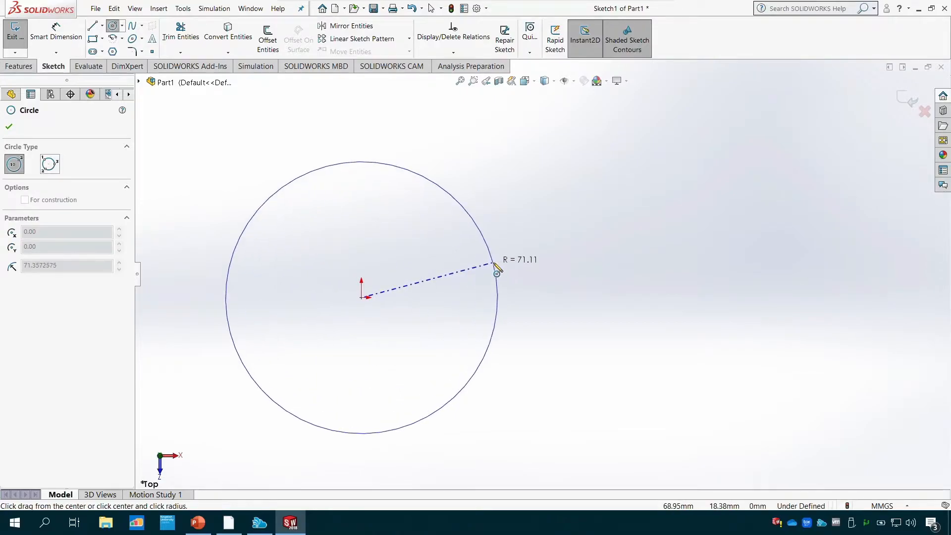
left_click(492, 262)
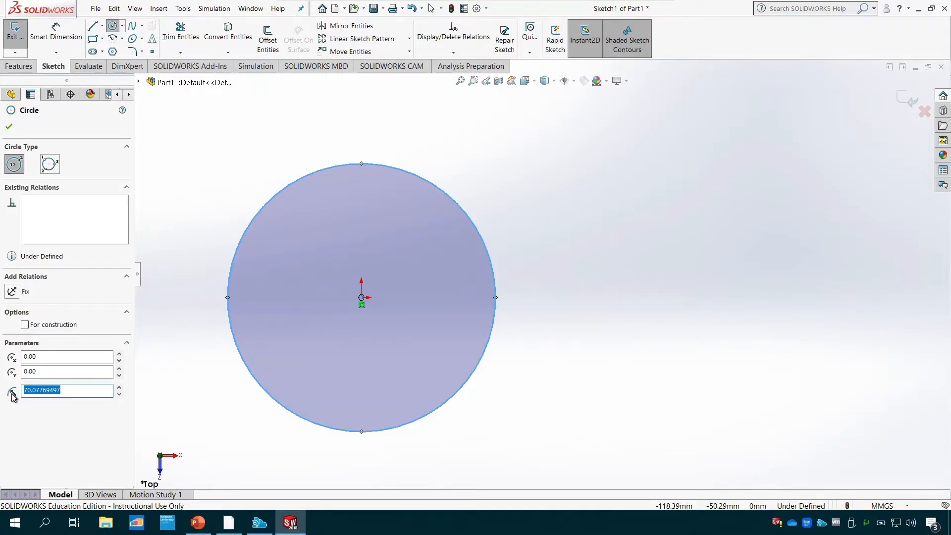
left_click(9, 129)
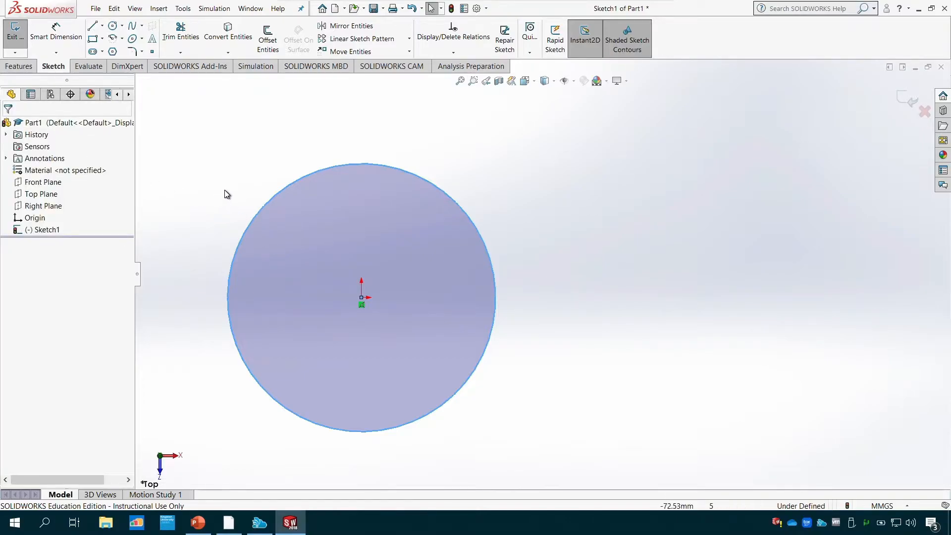
- Set the circle's radius to 50 mm in its parameters
left_click(272, 198)
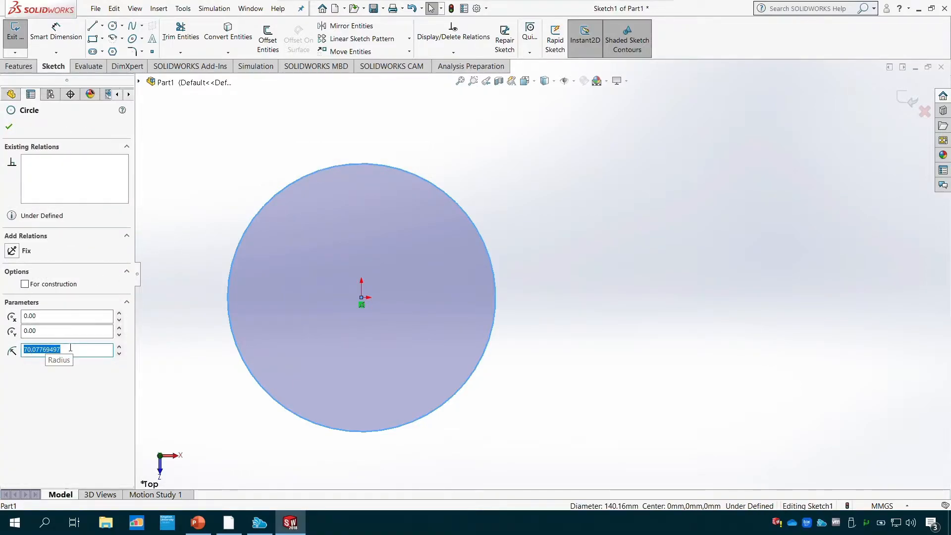
type("5")
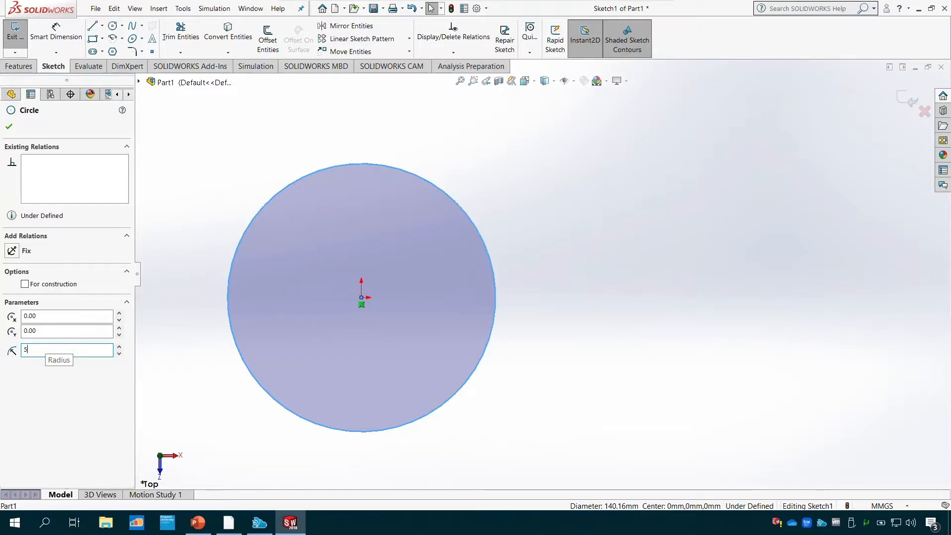
type("0")
key("Return")
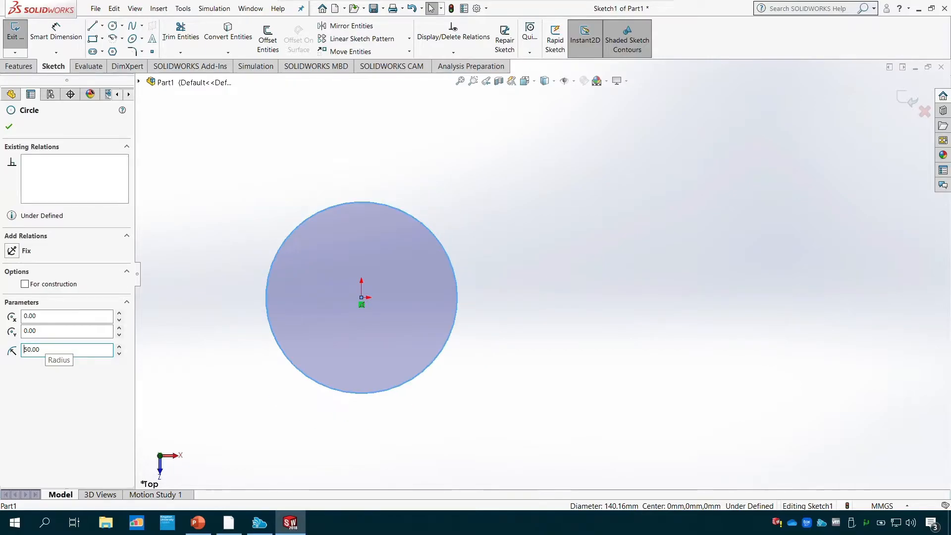
left_click(8, 126)
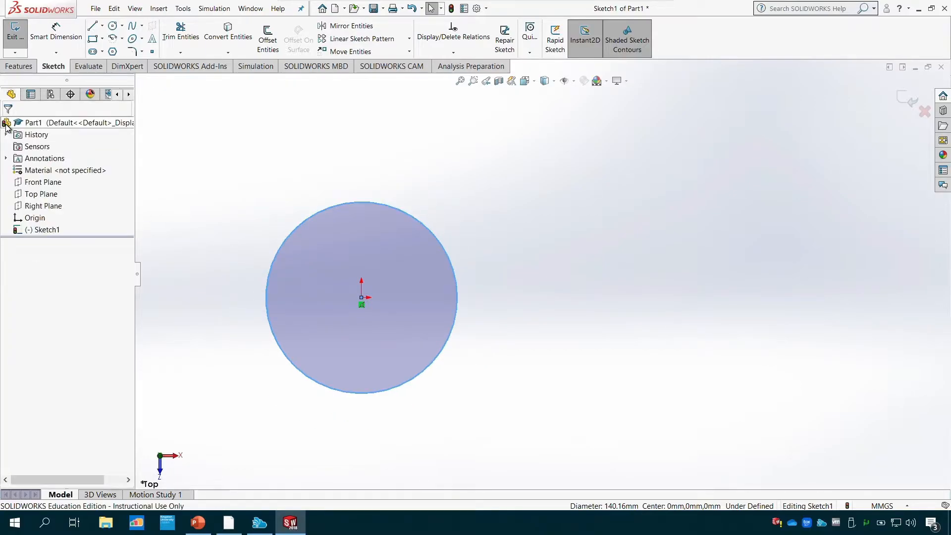
- Add a 100 mm diameter dimension to the circle with Smart Dimension, placing it above the circle
left_click(73, 39)
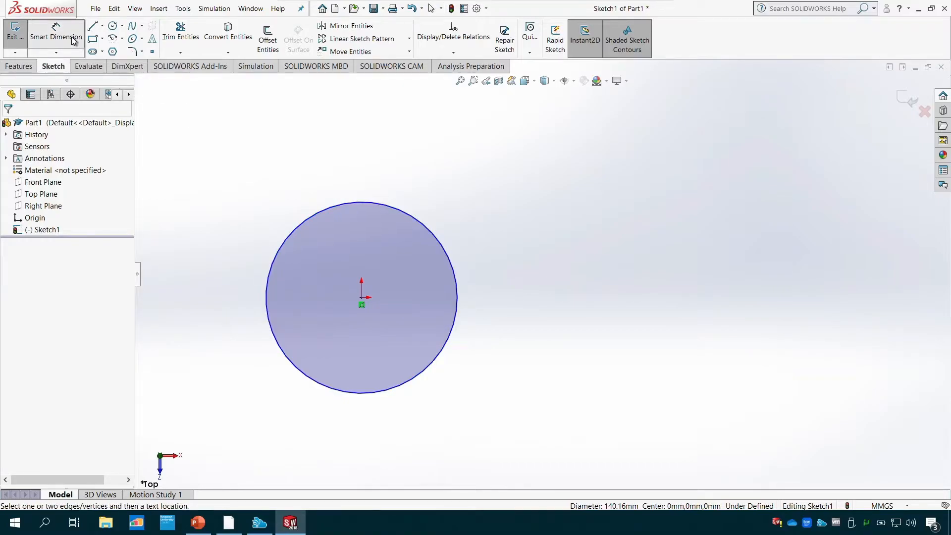
left_click(336, 207)
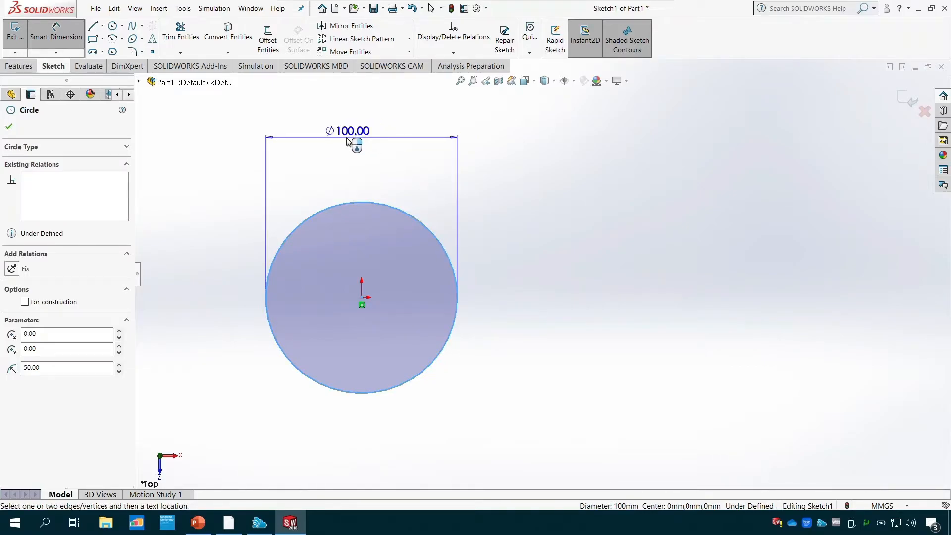
left_click(349, 143)
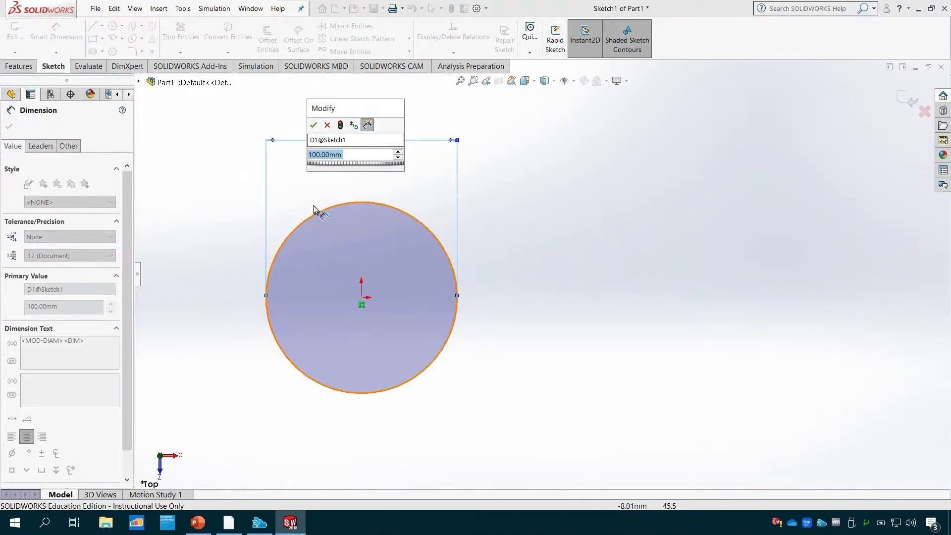
left_click(367, 125)
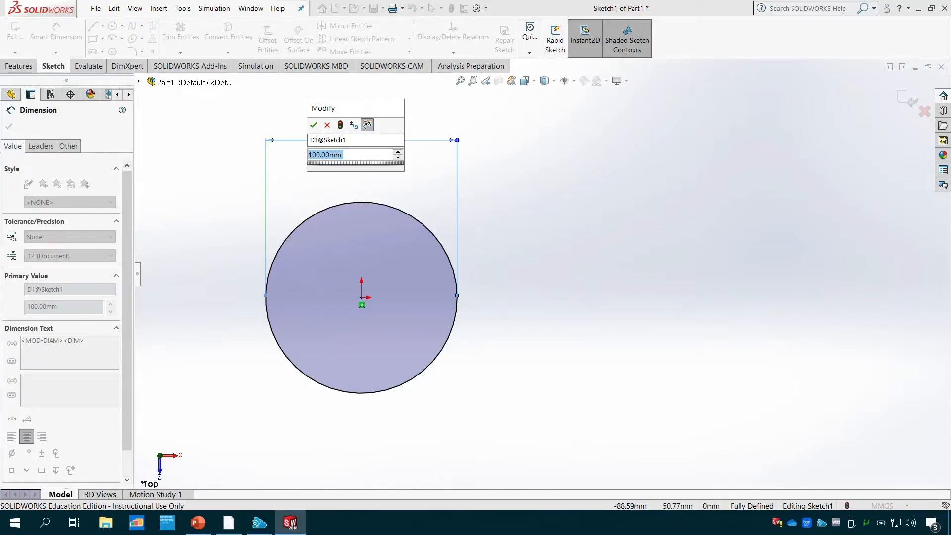
left_click(315, 125)
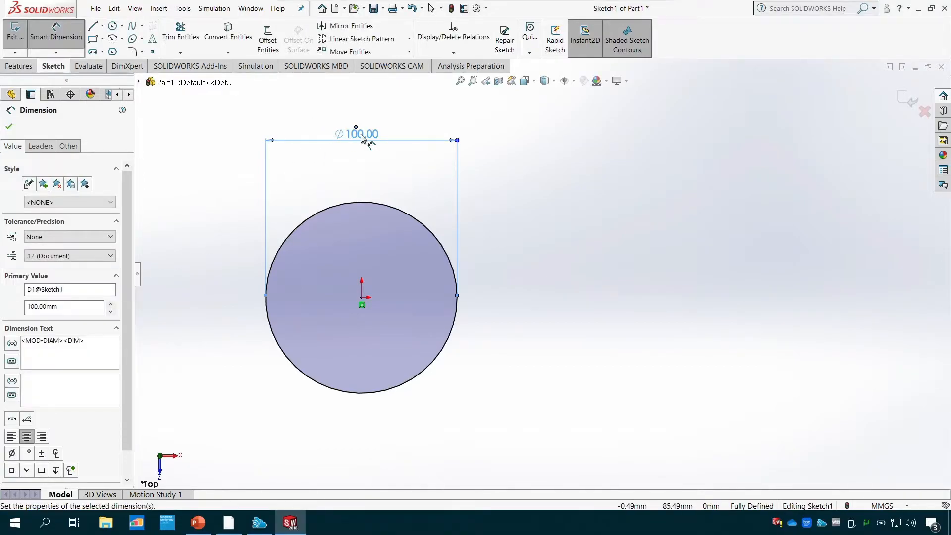
- Set the circle's diameter dimension to 50 mm
double_click(362, 135)
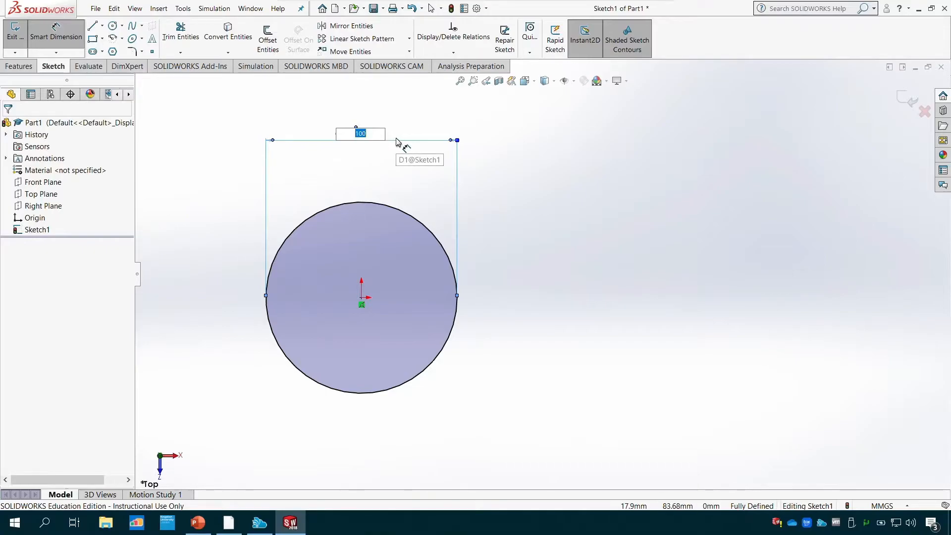
type("50")
key("Return")
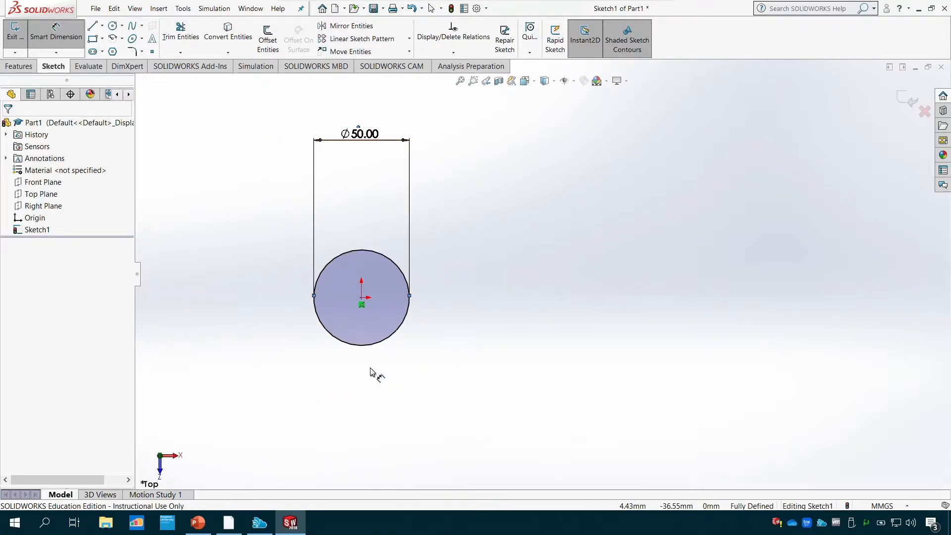
- Set the circle's diameter dimension to 100 mm
double_click(351, 136)
left_click_drag(365, 136, 342, 139)
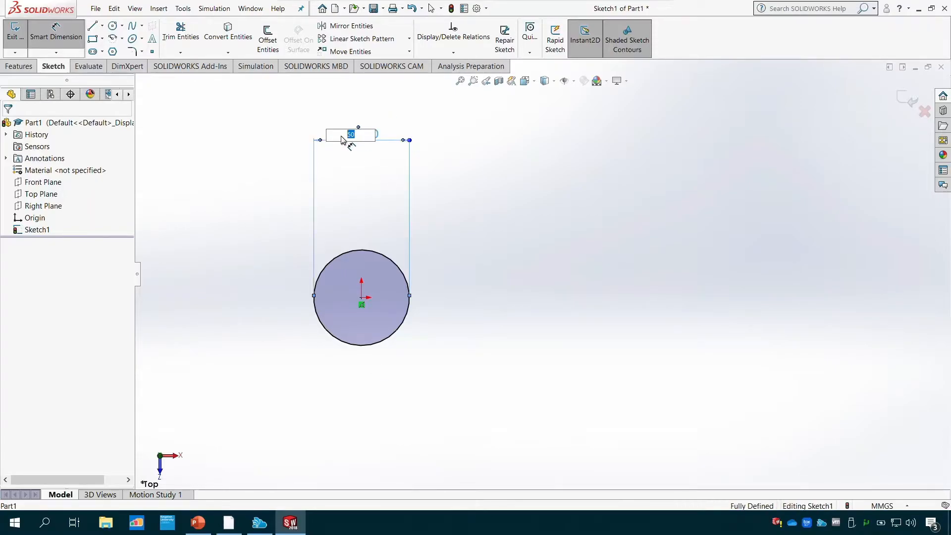
type("100")
key("Return")
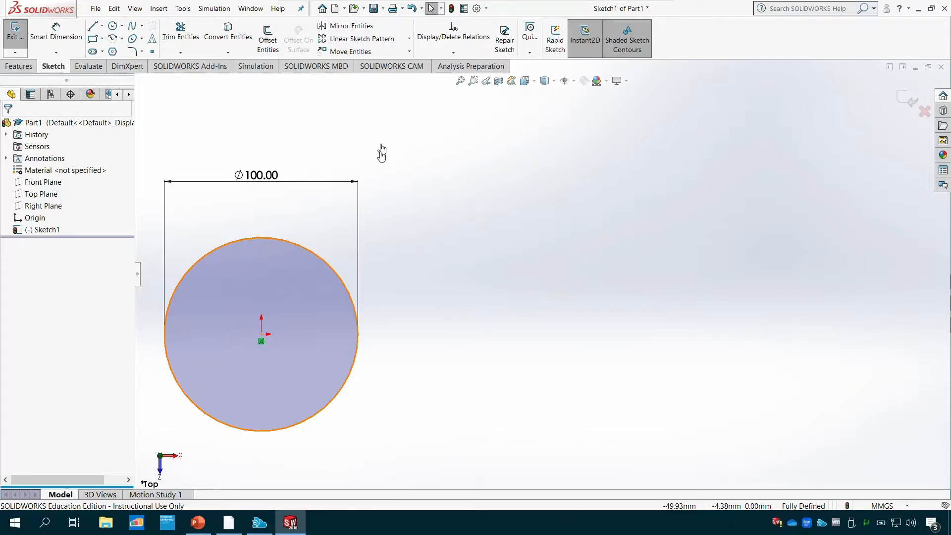
- Examine the unit precision choices and the leader properties of the circle's diameter dimension
left_click(275, 181)
left_click(273, 184)
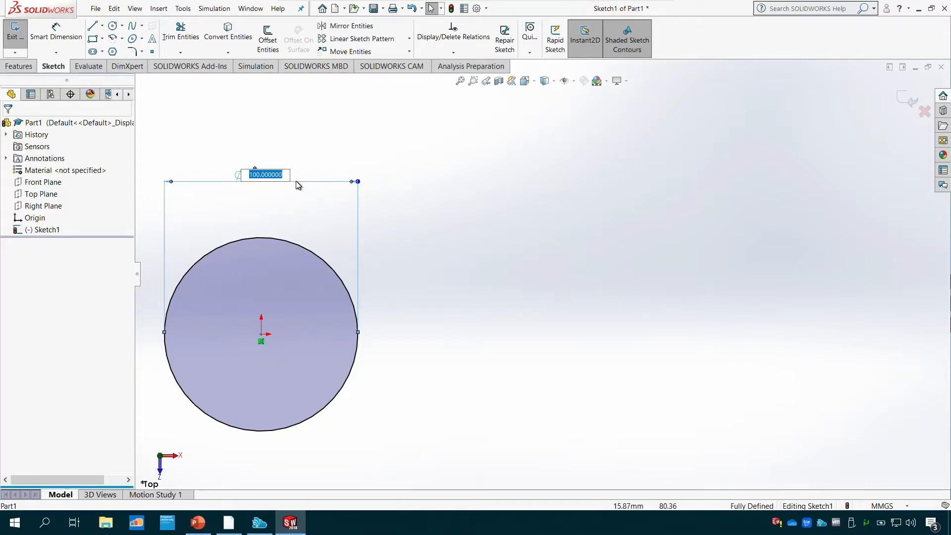
key("Return")
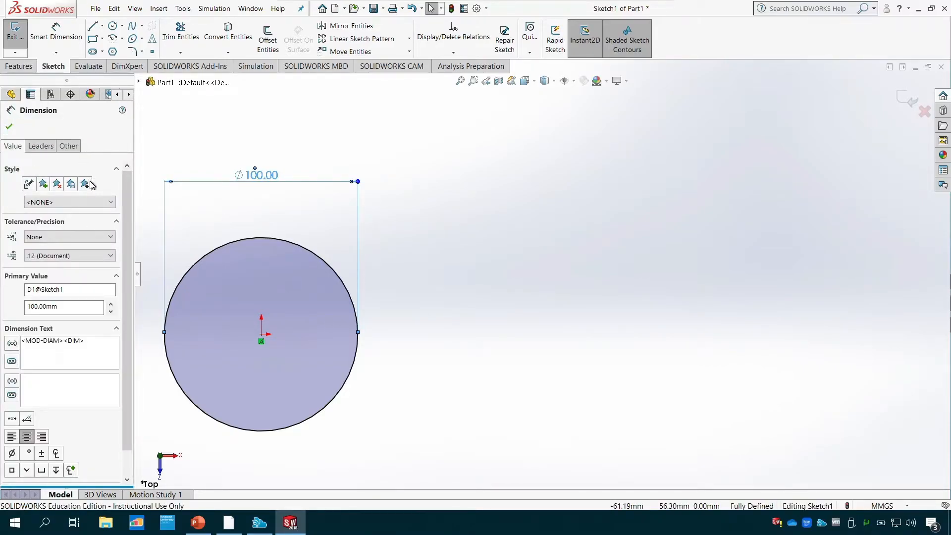
left_click(42, 256)
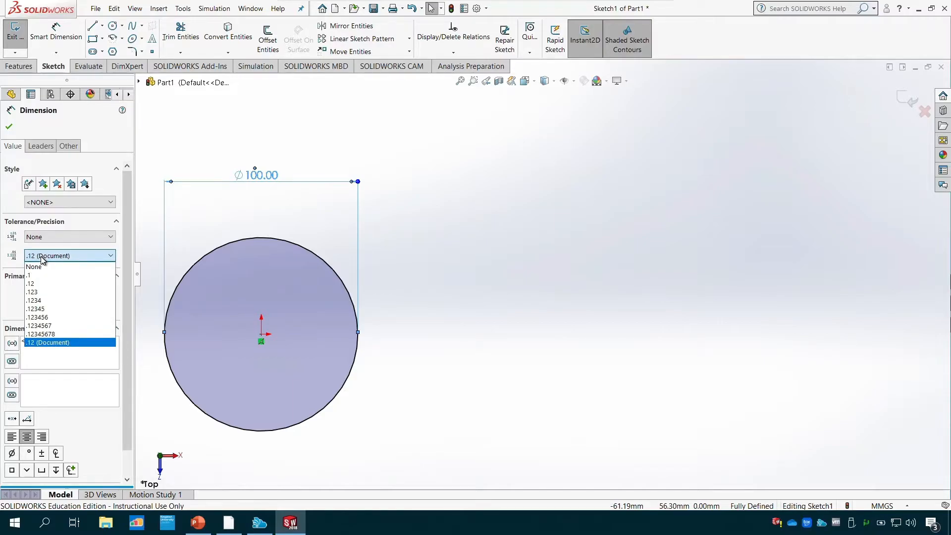
left_click(42, 260)
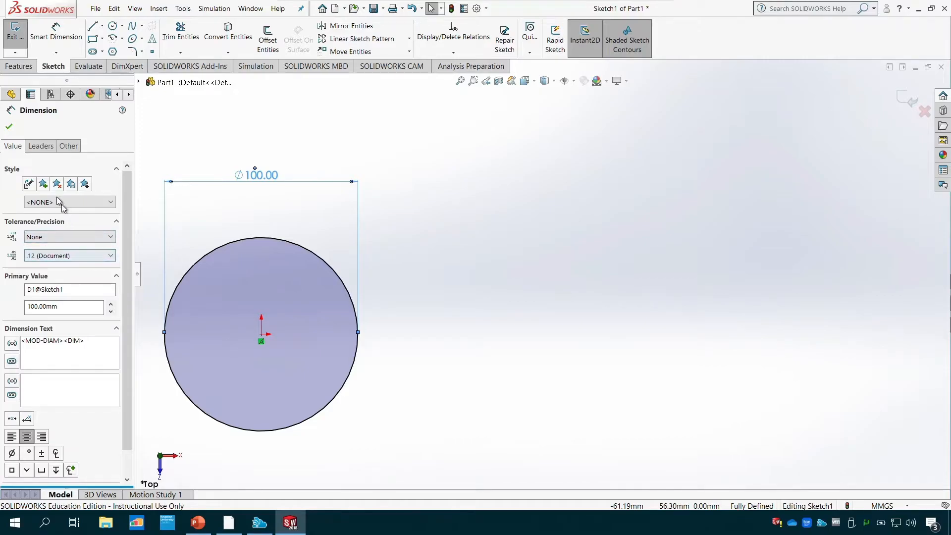
left_click(40, 146)
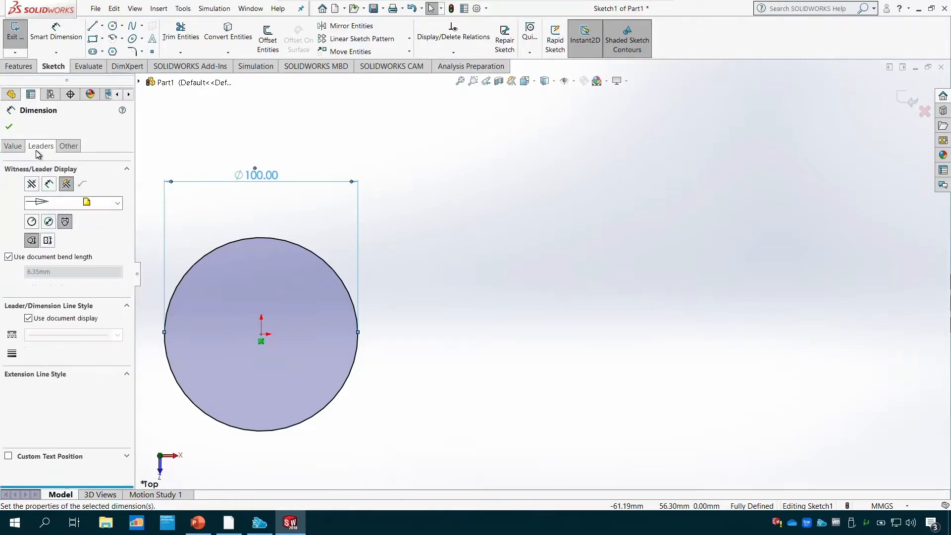
- Move the diameter dimension closer to the circle, keeping it above the upper edge
double_click(278, 177)
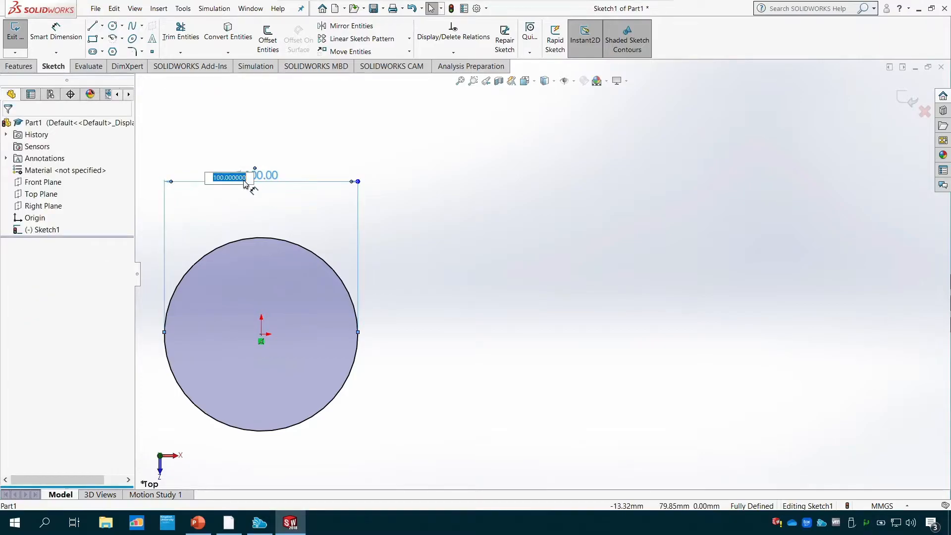
left_click(280, 179)
left_click(267, 175)
left_click(270, 194)
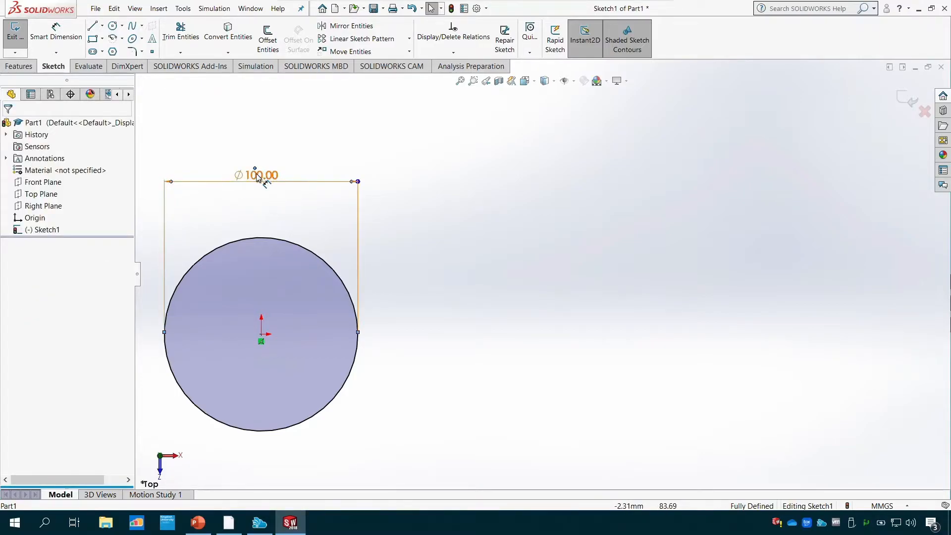
left_click_drag(257, 174, 255, 293)
left_click_drag(253, 326, 258, 198)
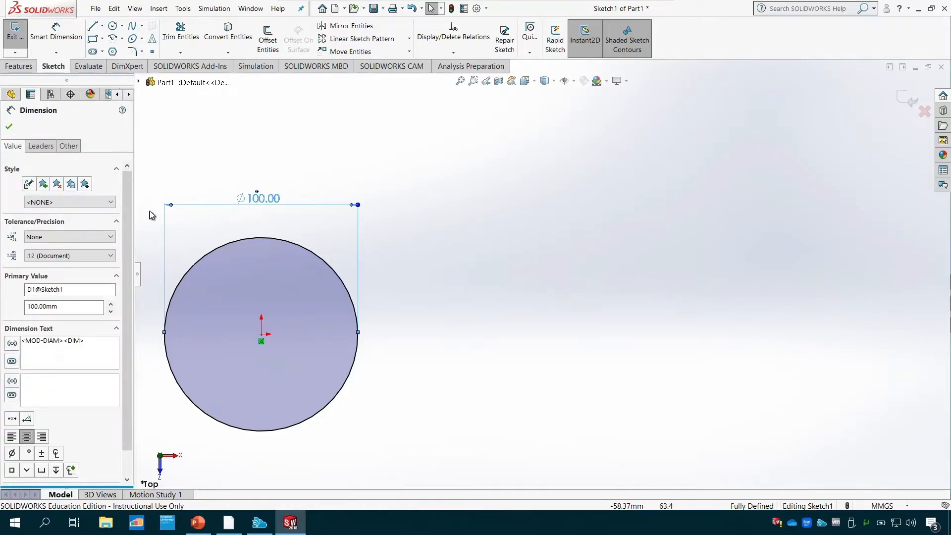
- Try the solid filled arrowhead on the diameter dimension and restore the document's default arrowhead
left_click(41, 145)
left_click(117, 203)
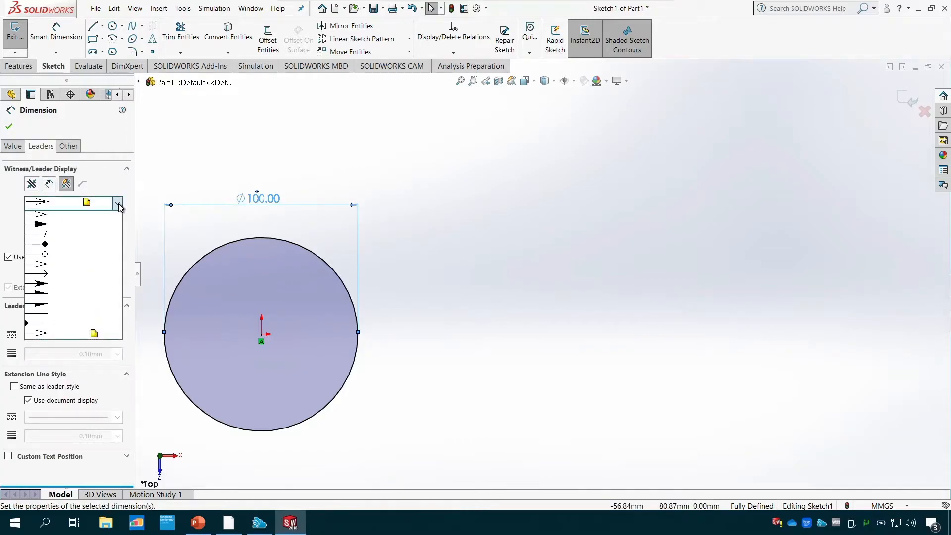
left_click(56, 225)
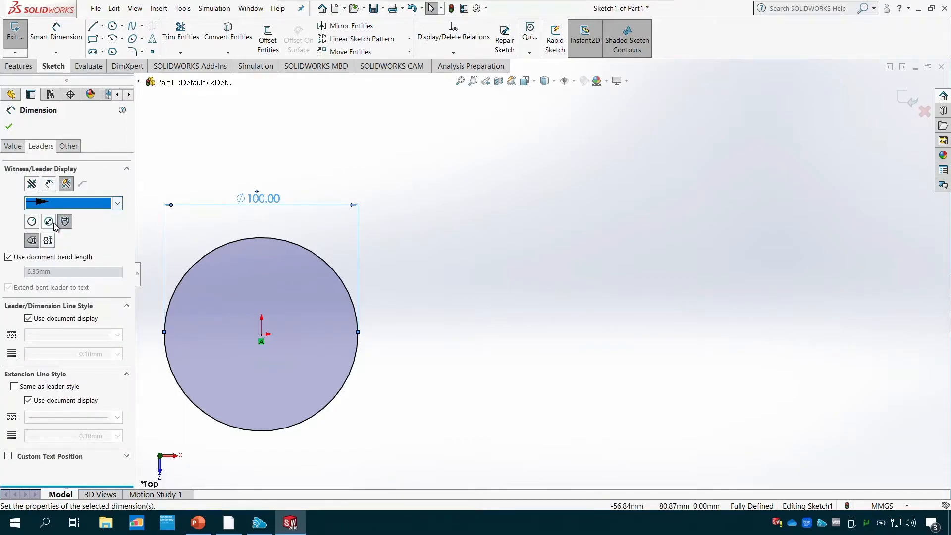
left_click(117, 203)
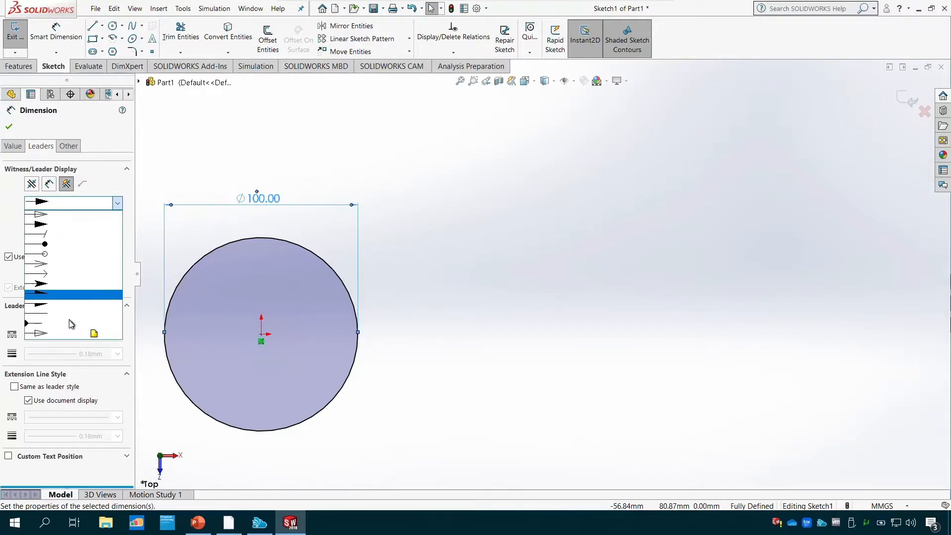
left_click(65, 334)
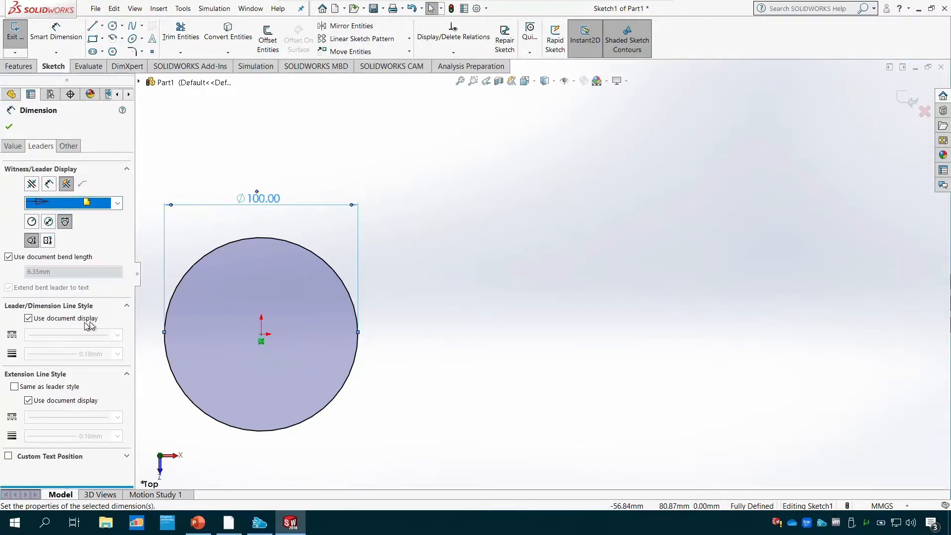
- Try the radius display for the circle's dimension and set it to the Diameter leader display
left_click(50, 222)
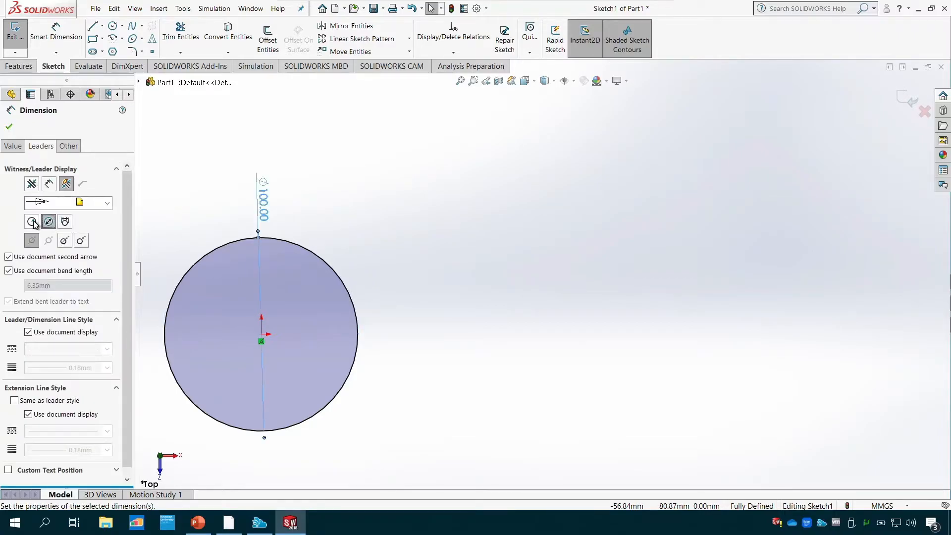
left_click(32, 222)
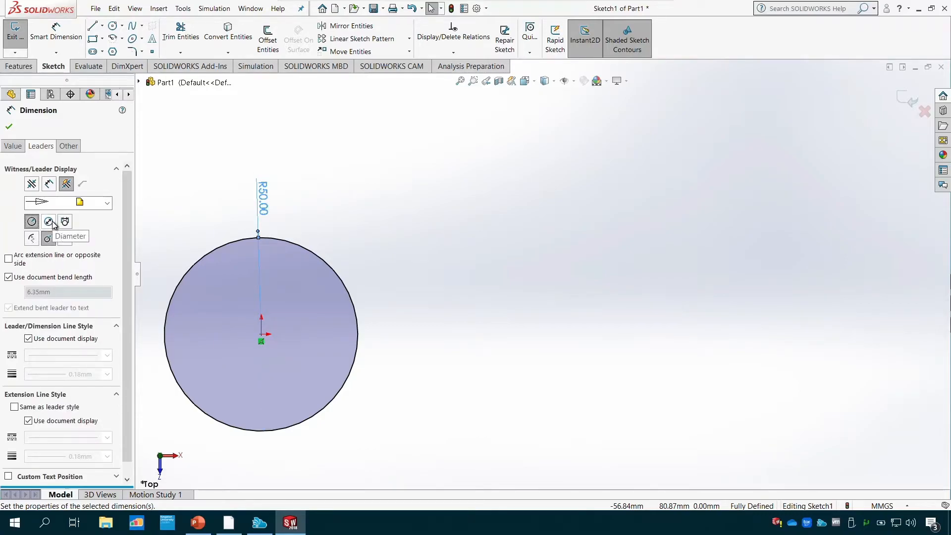
left_click(49, 222)
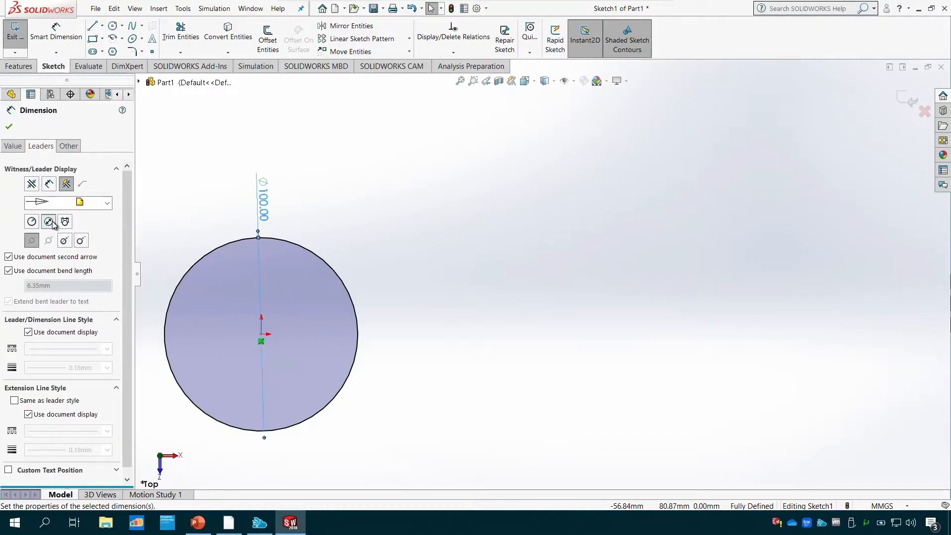
- Place the diameter dimension diagonally outside the circle's upper right and set its arrows to the inside
left_click_drag(270, 208, 365, 213)
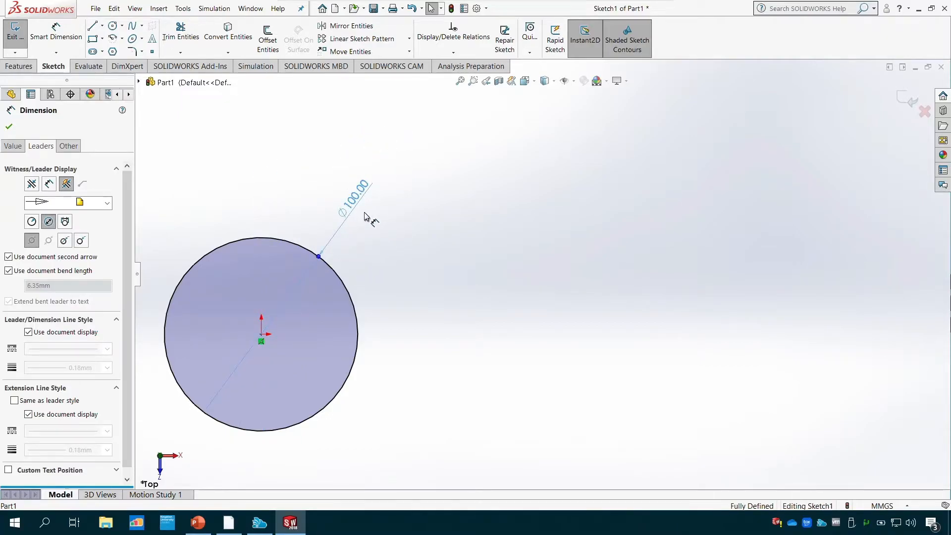
left_click(50, 184)
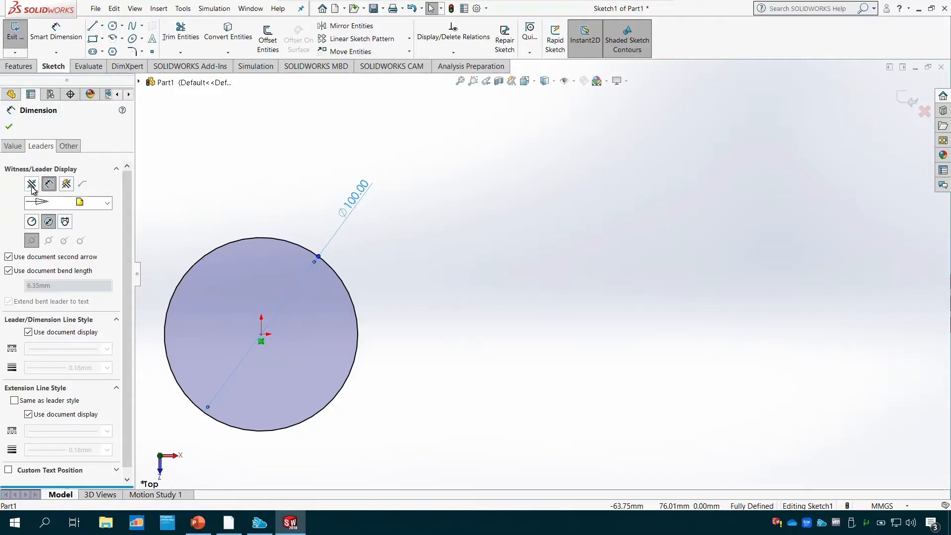
- Try outside arrows, the linear display and a farther position for the diameter dimension, and undo back to the horizontal dimension above the circle
left_click(31, 185)
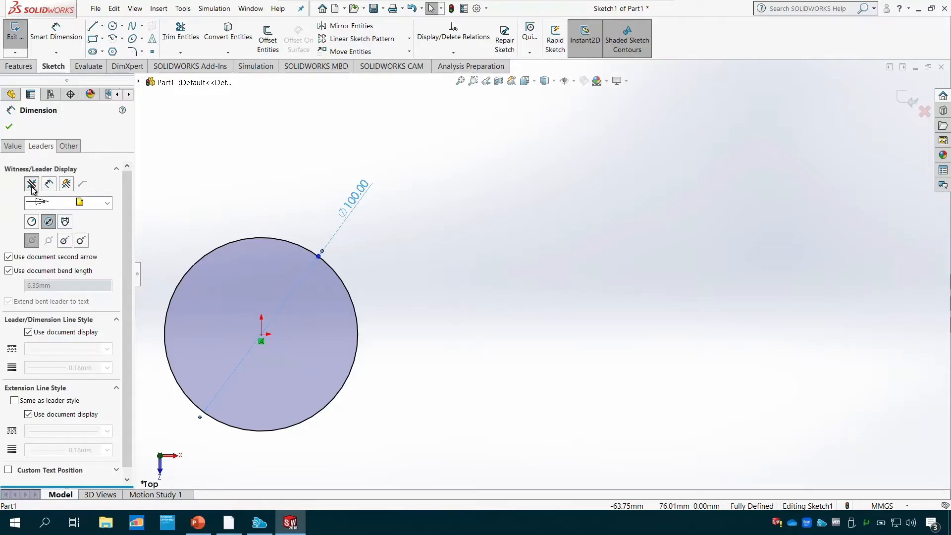
left_click(65, 221)
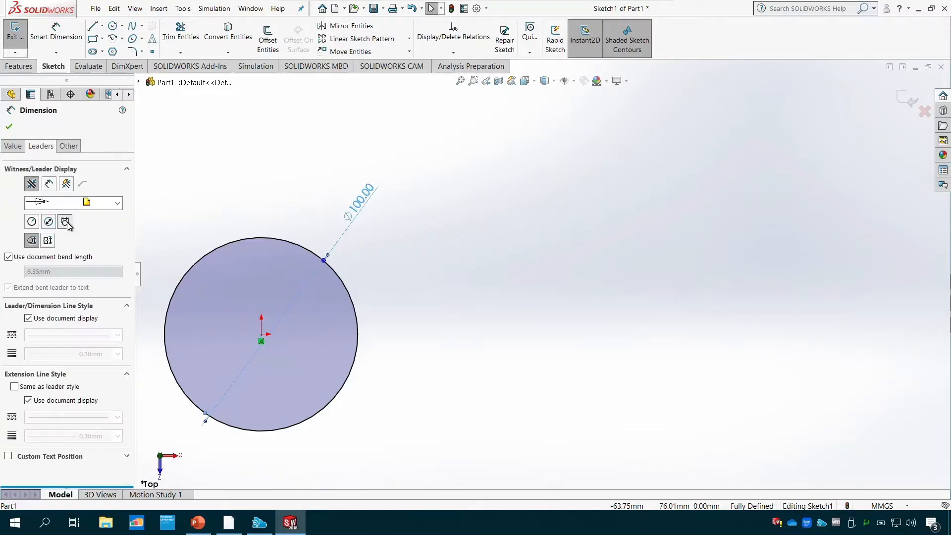
left_click_drag(251, 159, 398, 176)
left_click(9, 128)
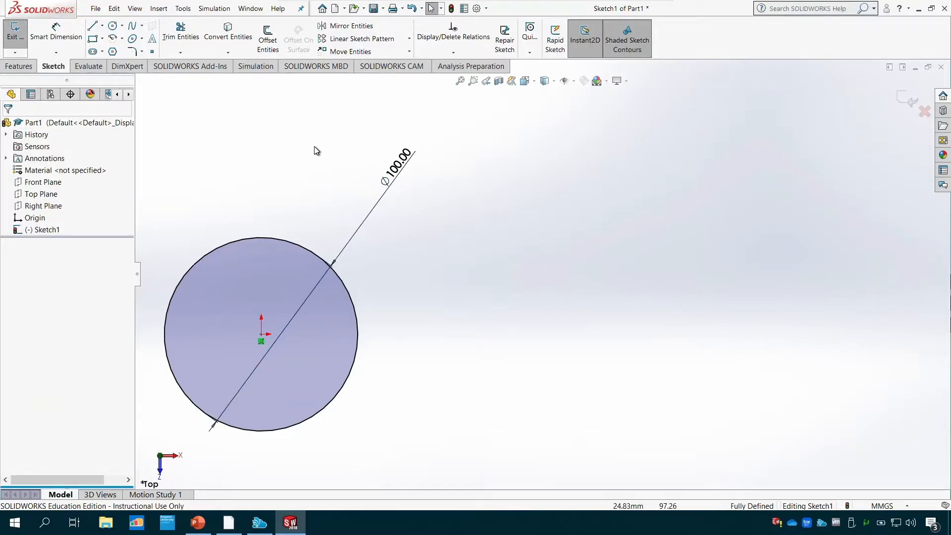
key("ctrl+z")
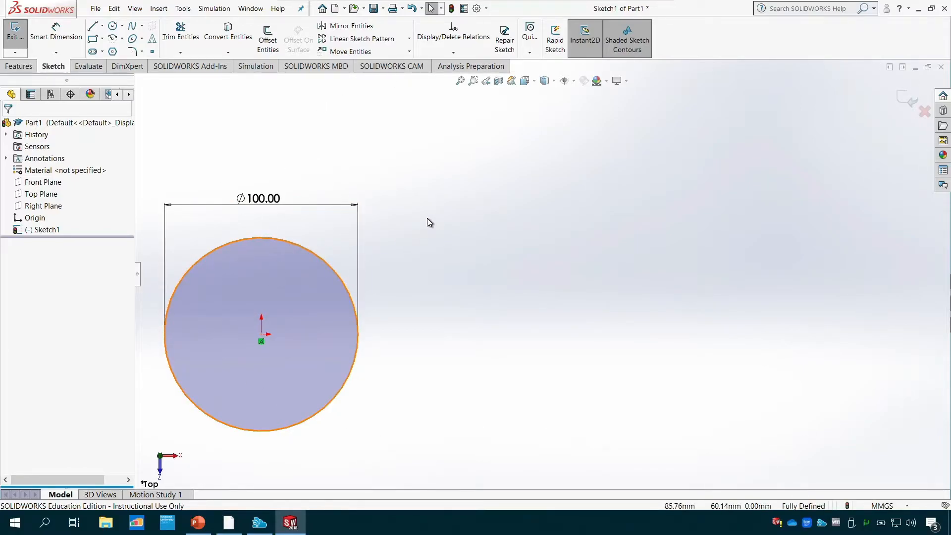
- Practise zooming the sketch in and out, zooming to a boxed area around the circle, and fitting everything in view
scroll(415, 236, "up", 5)
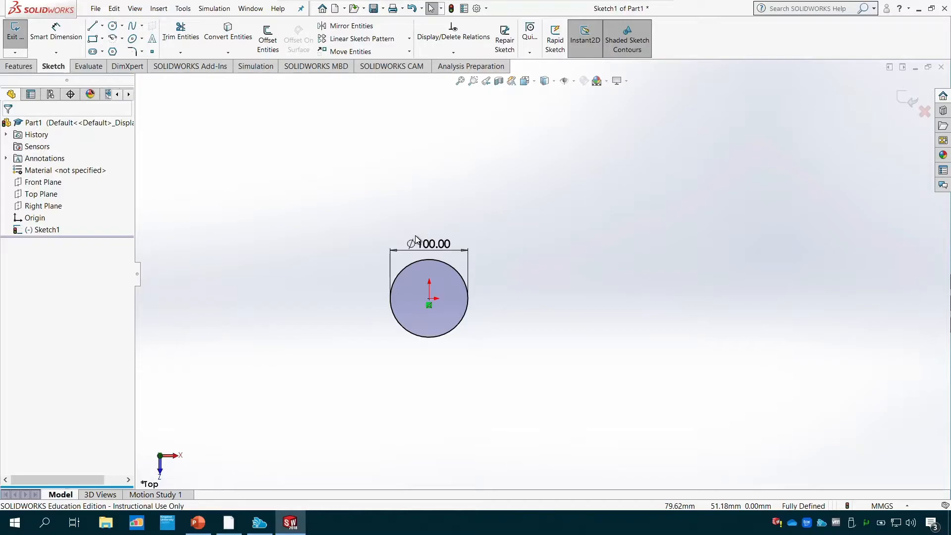
scroll(415, 236, "down", 5)
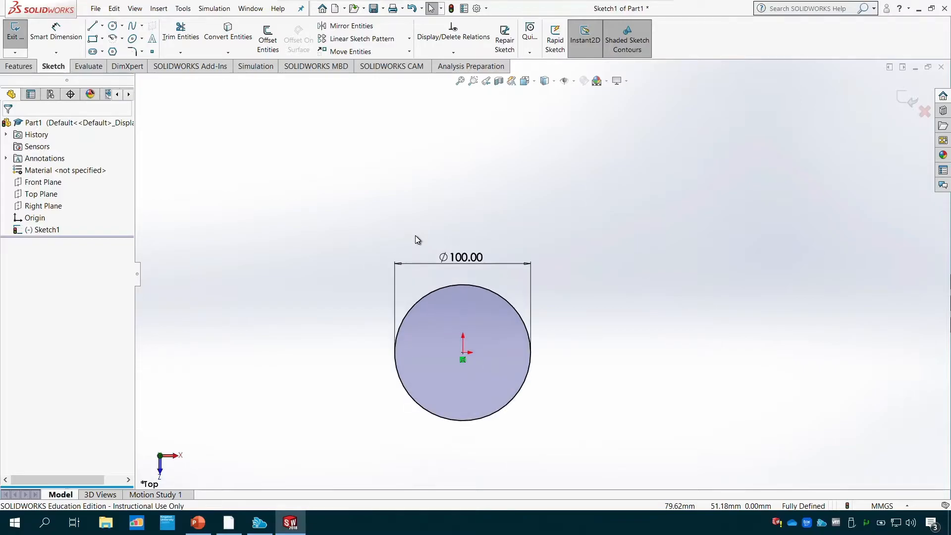
scroll(416, 240, "down", 3)
scroll(484, 328, "up", 8)
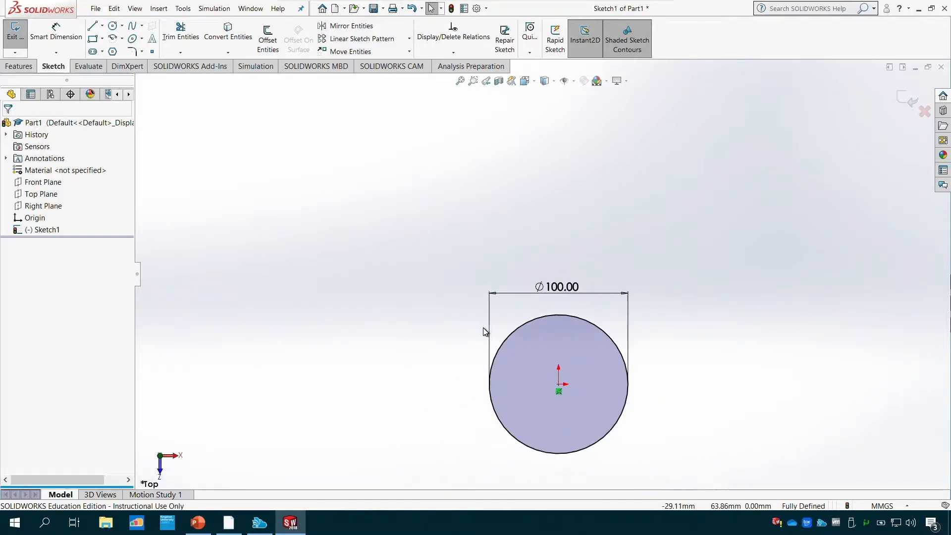
scroll(484, 322, "down", 3)
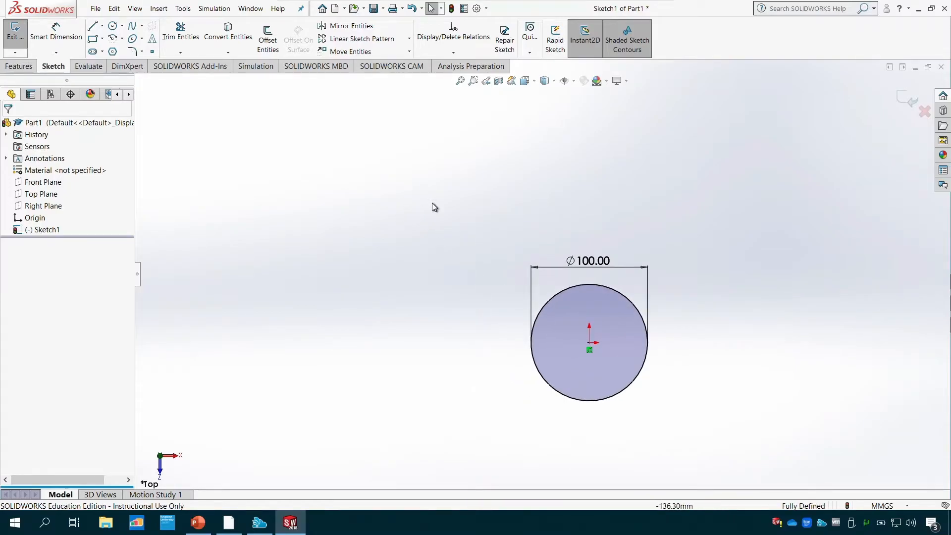
mouse_move(433, 202)
middle_mouse_down()
mouse_move(418, 201)
mouse_move(510, 204)
mouse_move(352, 215)
mouse_move(438, 208)
mouse_move(426, 208)
middle_mouse_up()
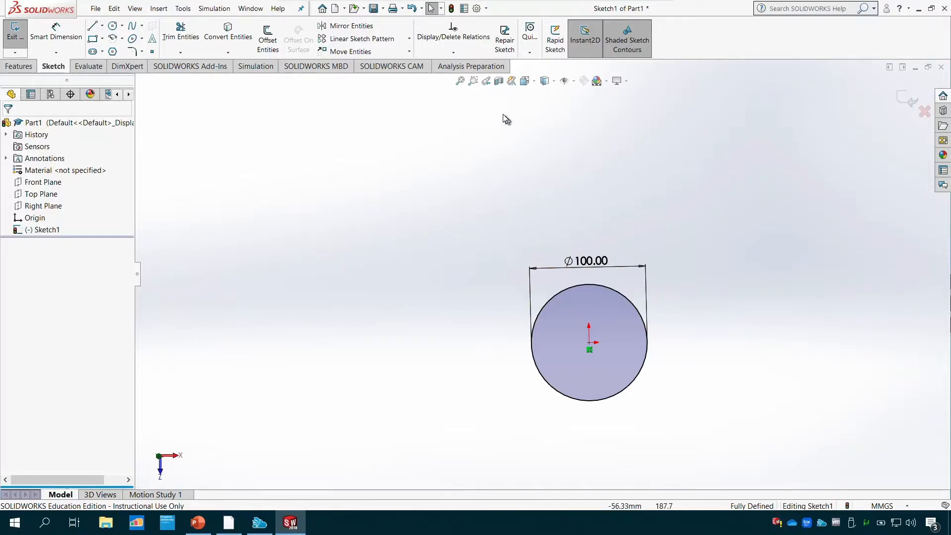
left_click(472, 82)
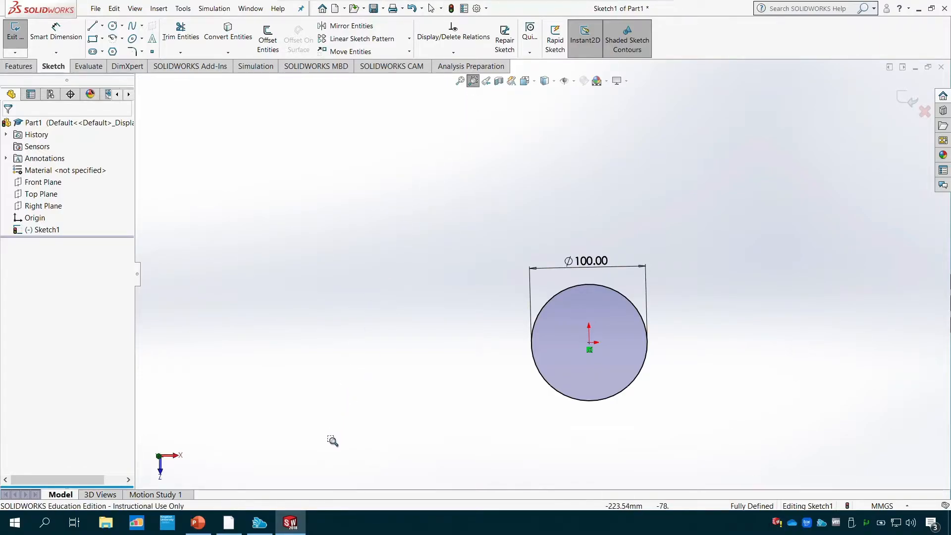
left_click_drag(332, 453, 754, 167)
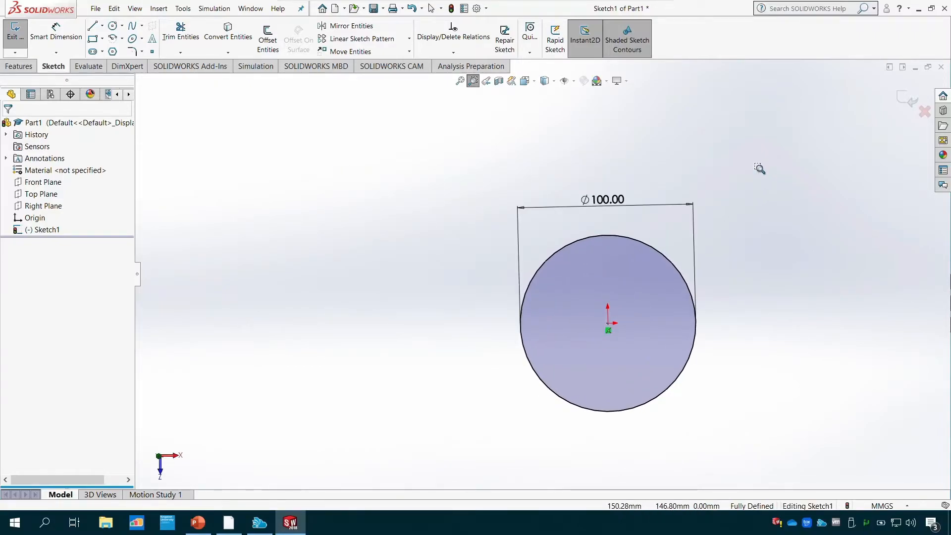
left_click(461, 82)
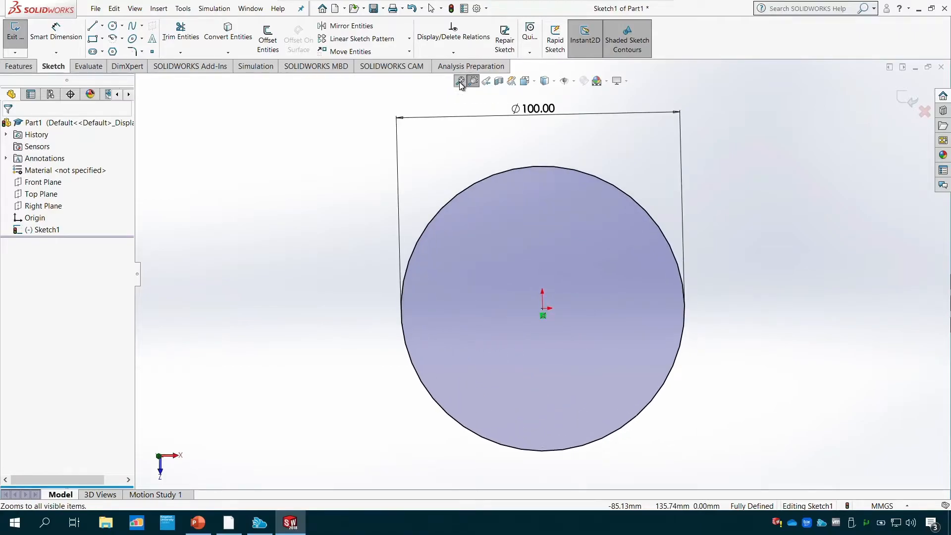
- Return the sketch to the Top view orientation
left_click(536, 82)
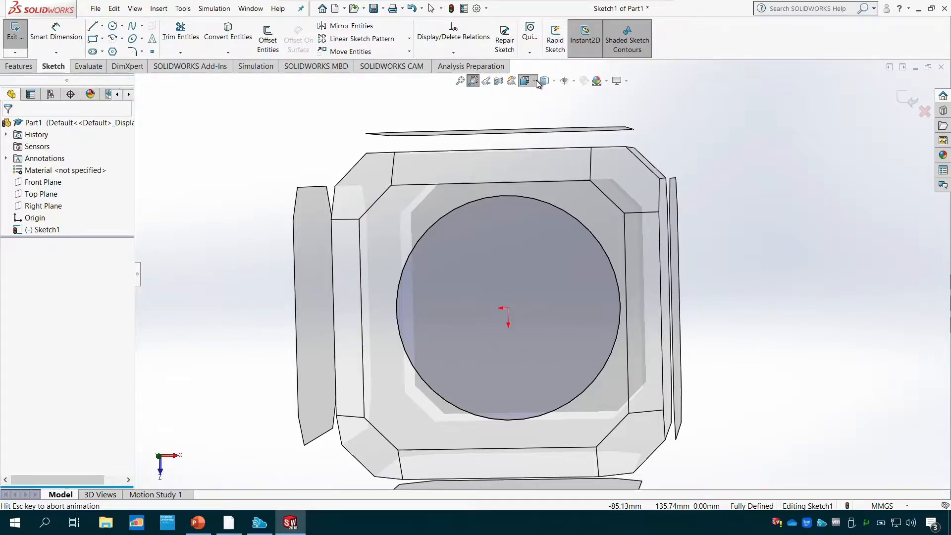
left_click(538, 82)
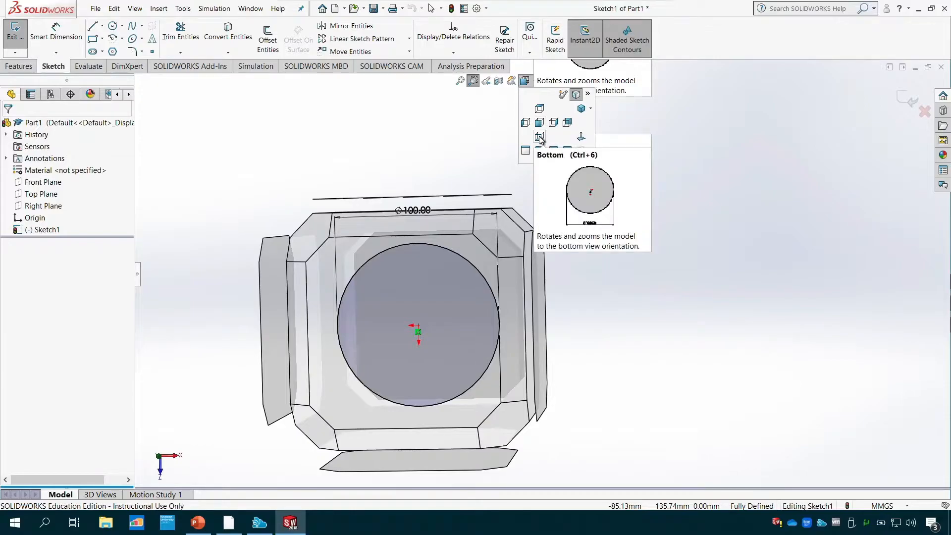
left_click(539, 110)
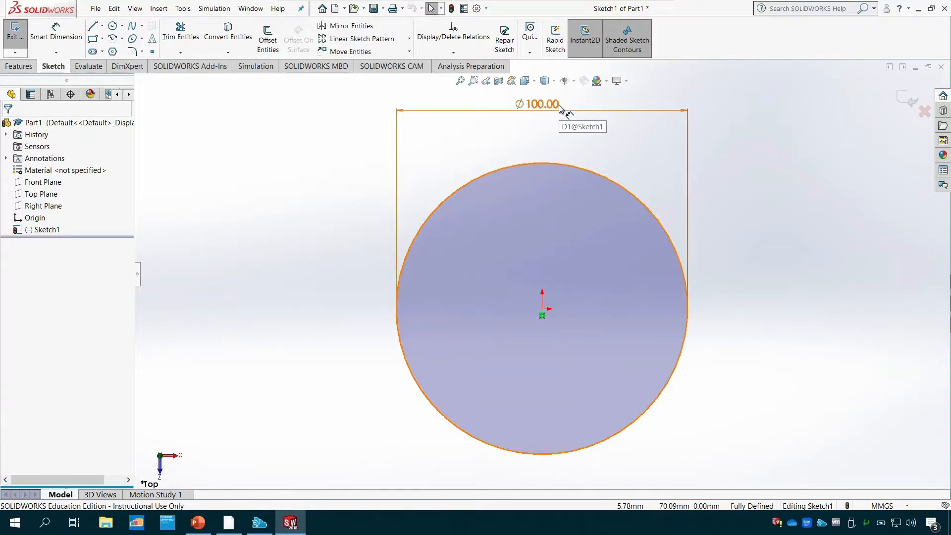
- Delete the circle together with its diameter dimension
left_click(574, 169)
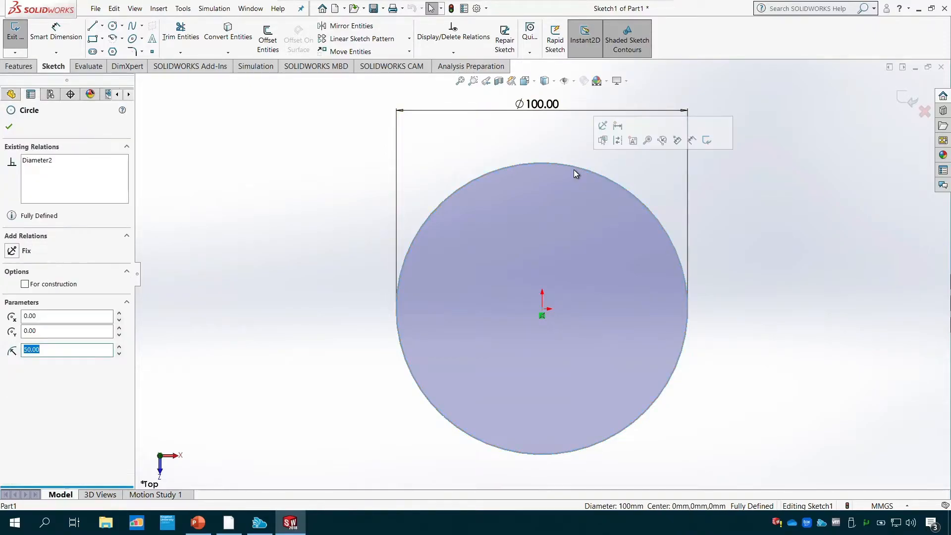
key("Delete")
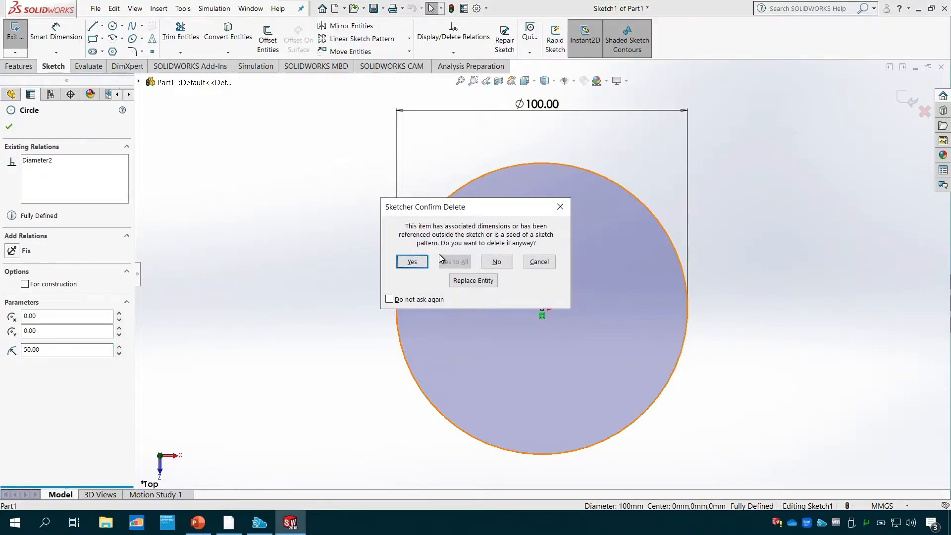
left_click(414, 266)
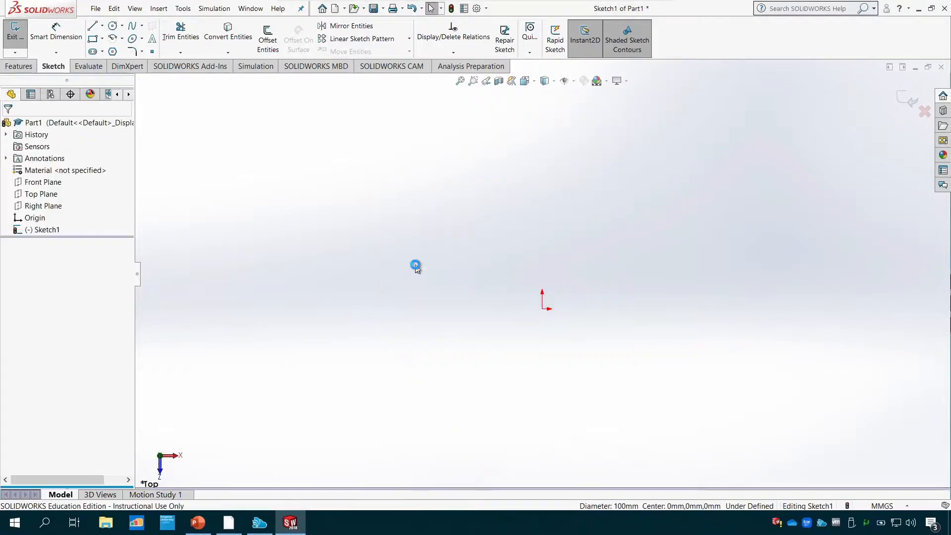
- Sketch a perimeter circle of about 21.6 mm radius passing through the origin, and undo it
left_click(122, 26)
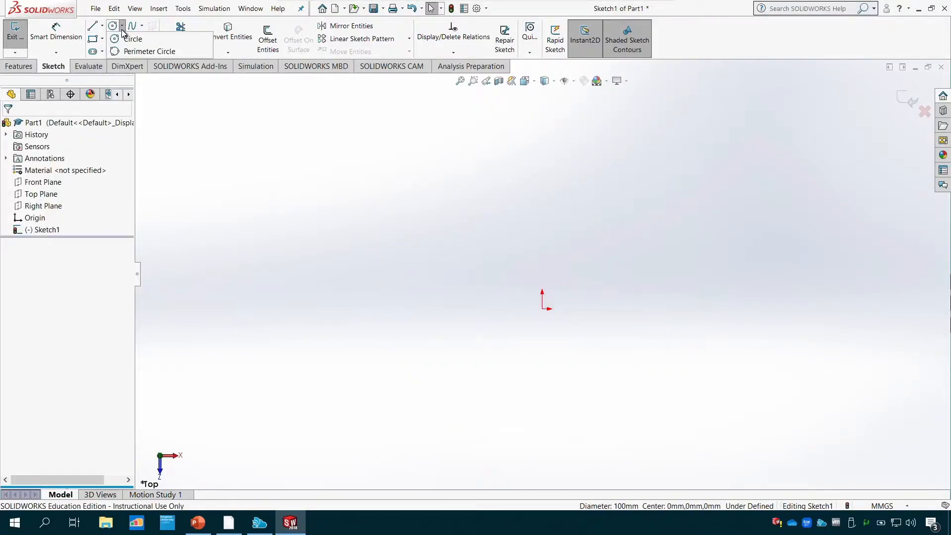
left_click(159, 53)
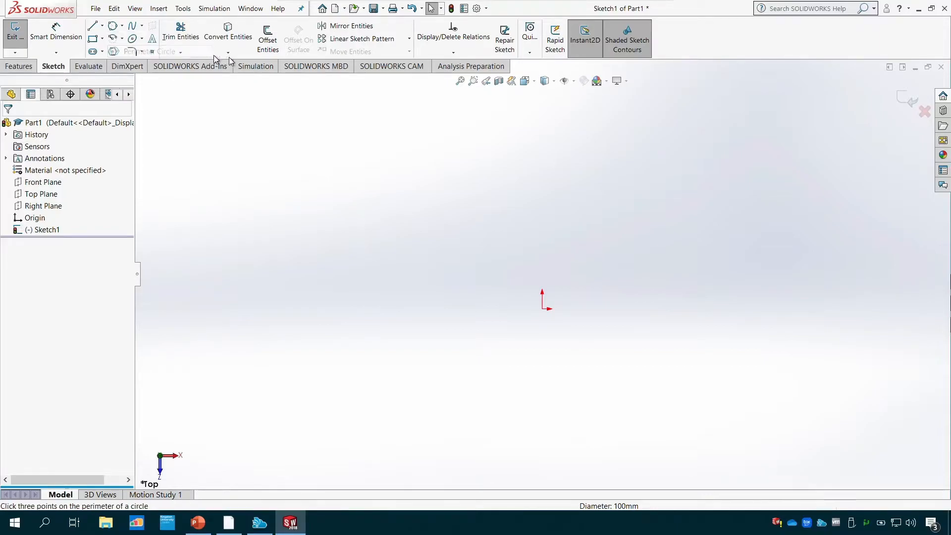
left_click(542, 309)
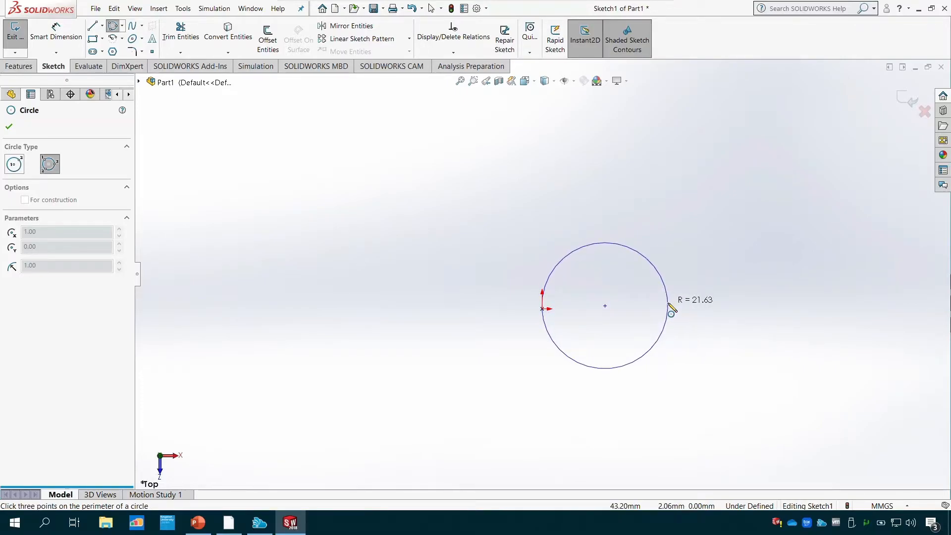
left_click(668, 303)
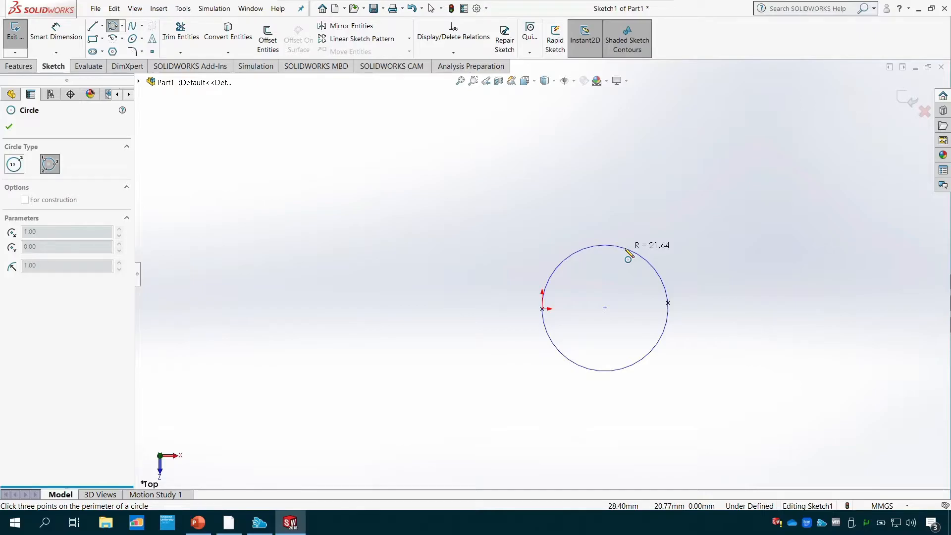
left_click(626, 249)
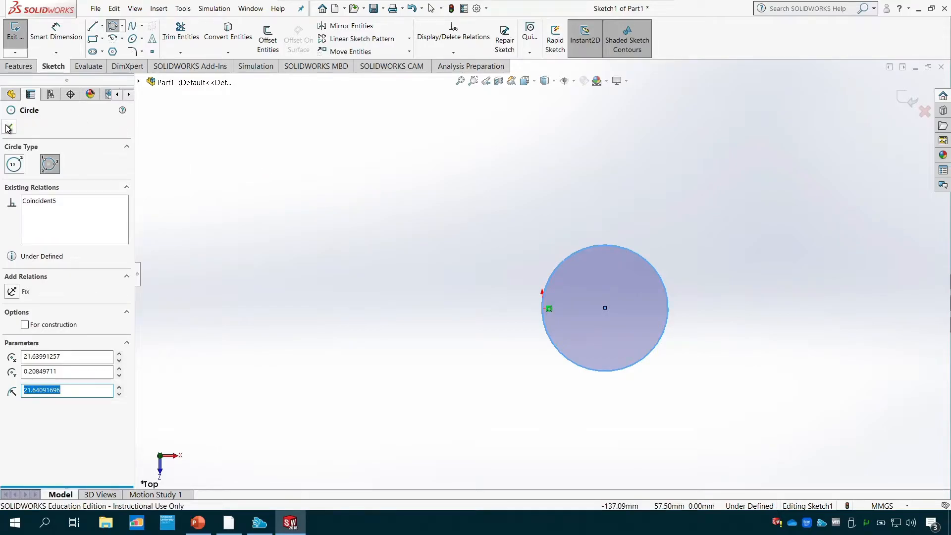
key("Escape")
key("ctrl+z")
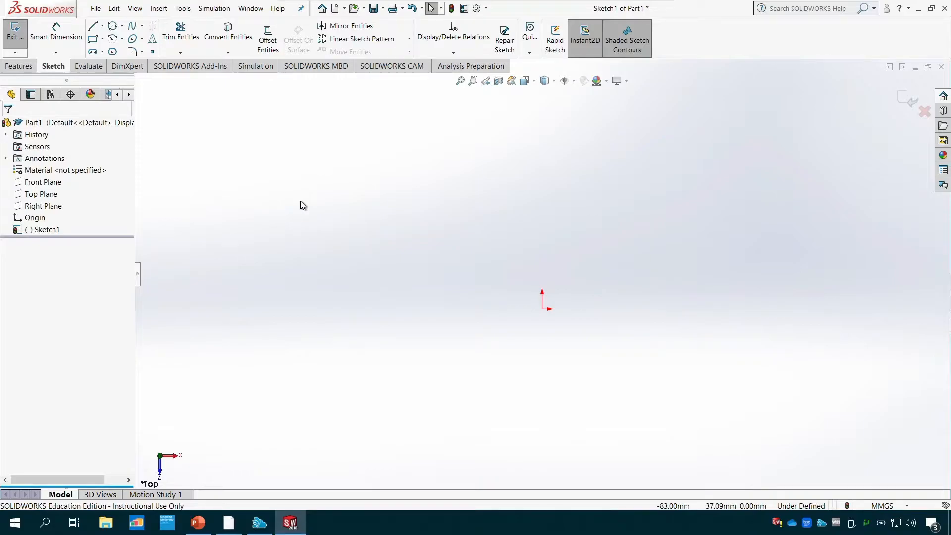
- Sketch a horizontal line about 80 mm long from the origin along the positive X direction
left_click(93, 27)
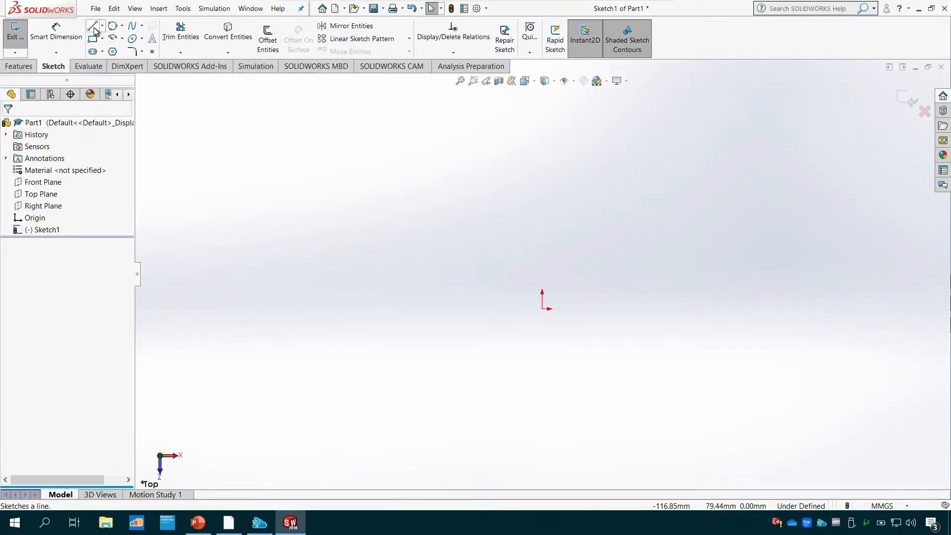
left_click(543, 309)
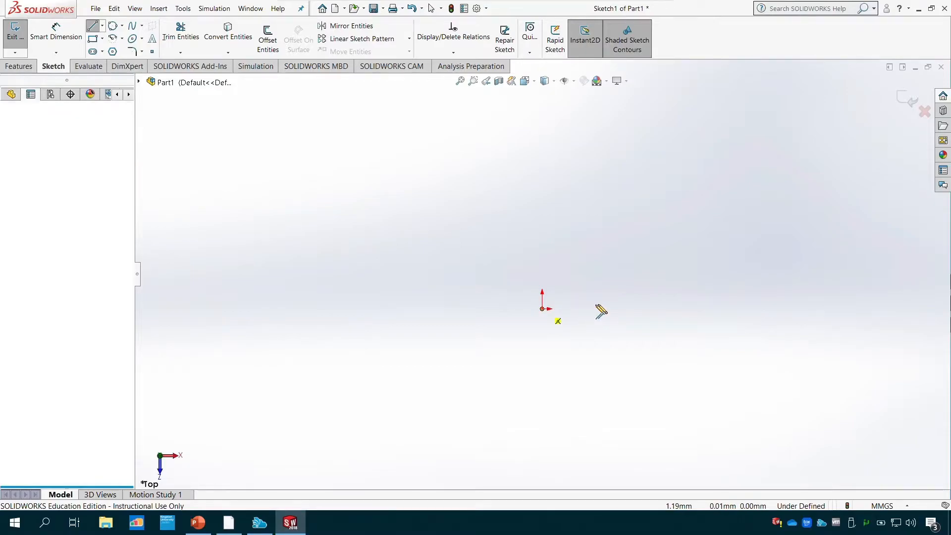
left_click(775, 309)
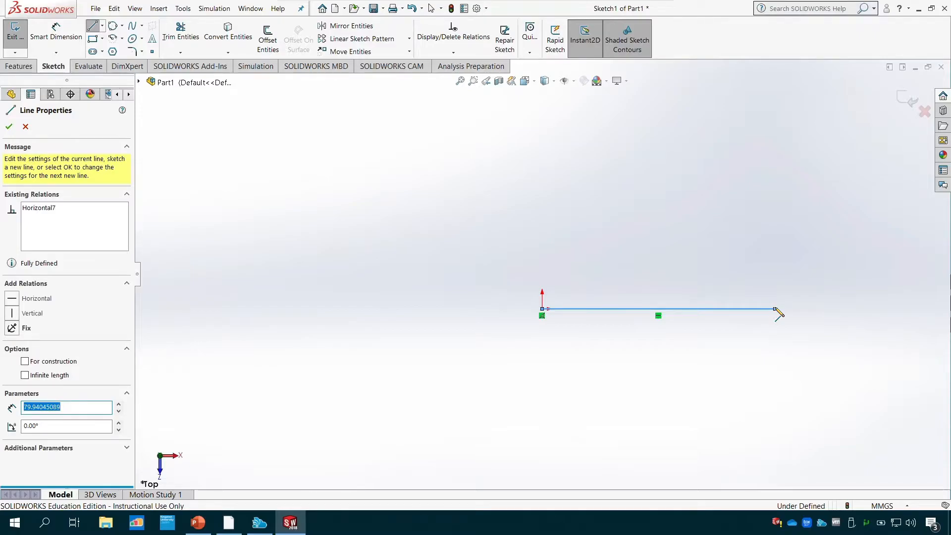
type("1")
key("Escape")
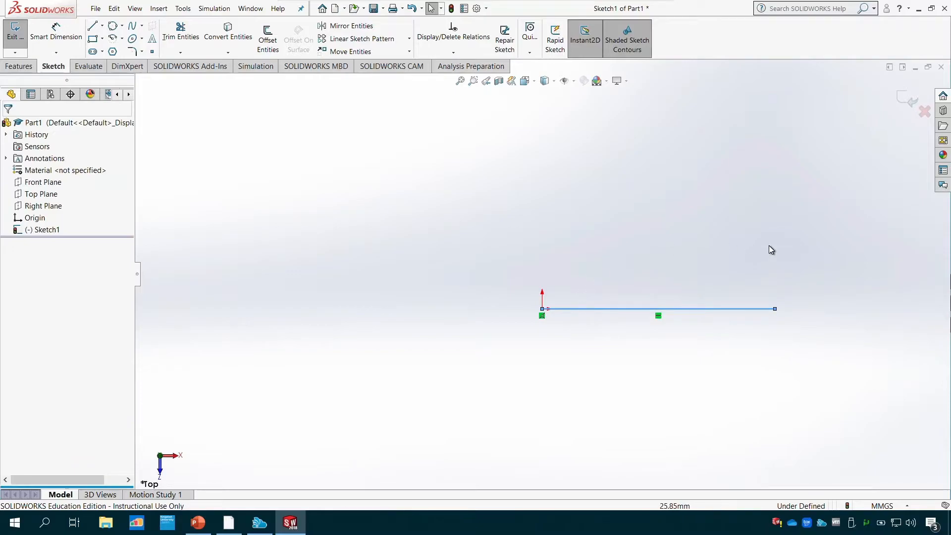
- Sketch a centerpoint arc centred on the line's midpoint as a semicircle of about 40 mm radius above the line, and undo it
left_click(122, 38)
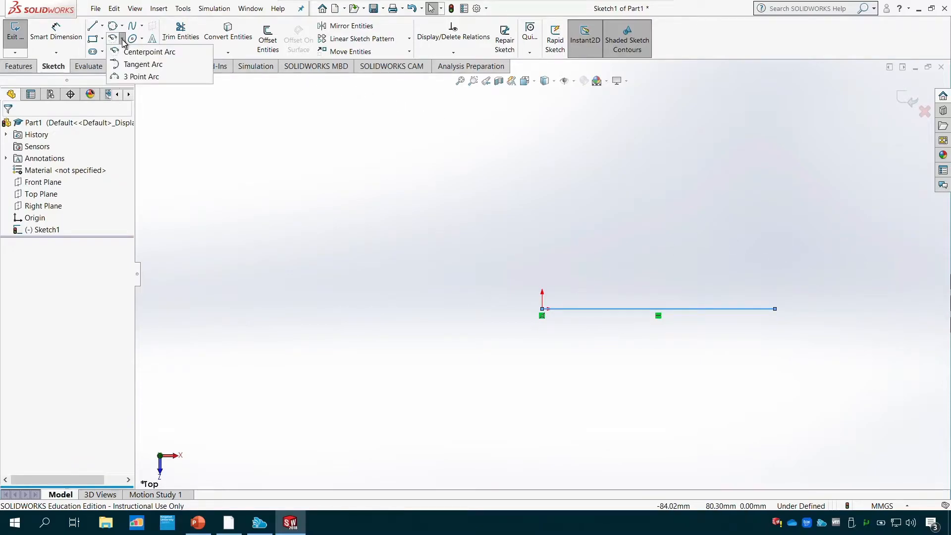
left_click(164, 54)
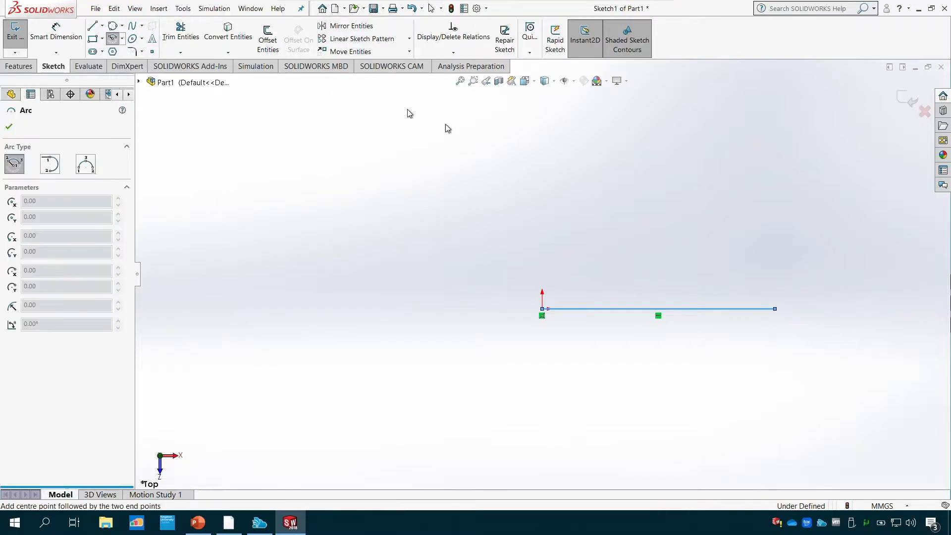
left_click(658, 308)
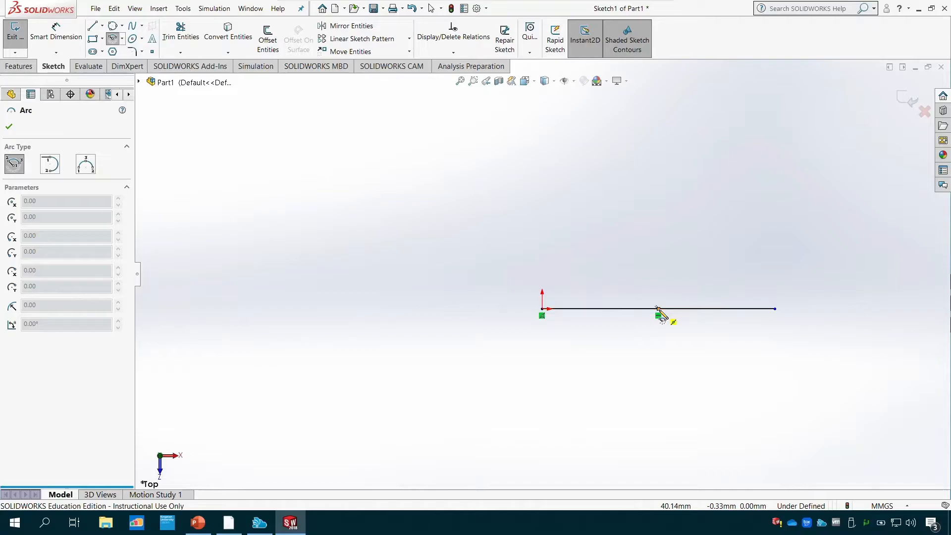
left_click(775, 309)
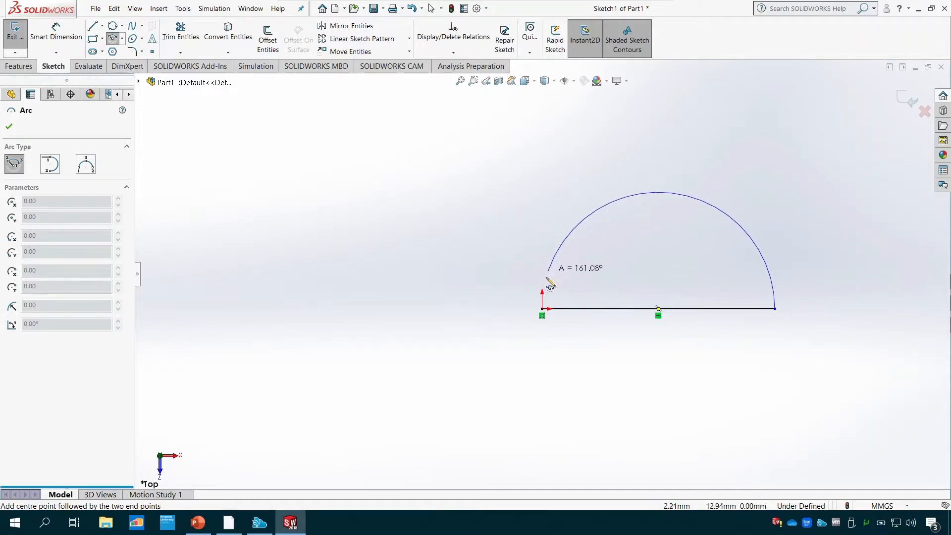
left_click(542, 308)
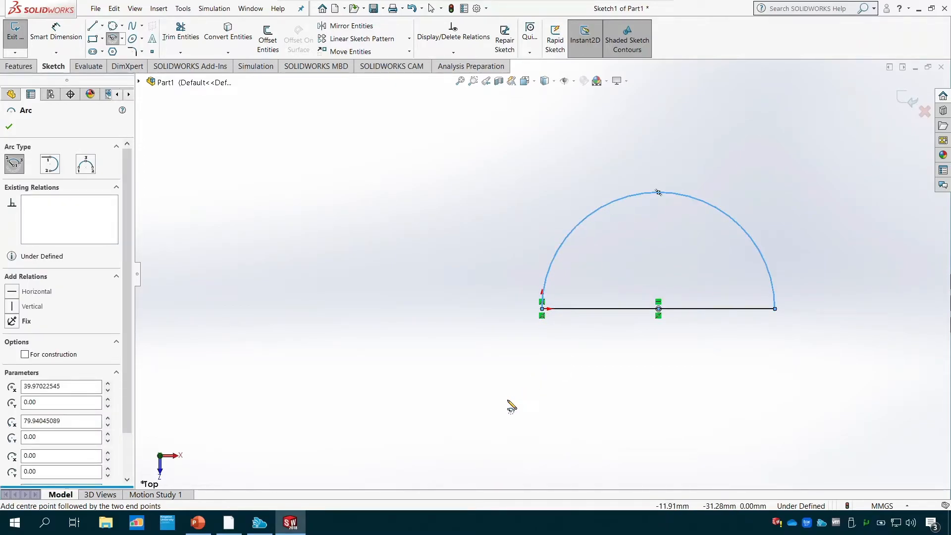
key("ctrl+z")
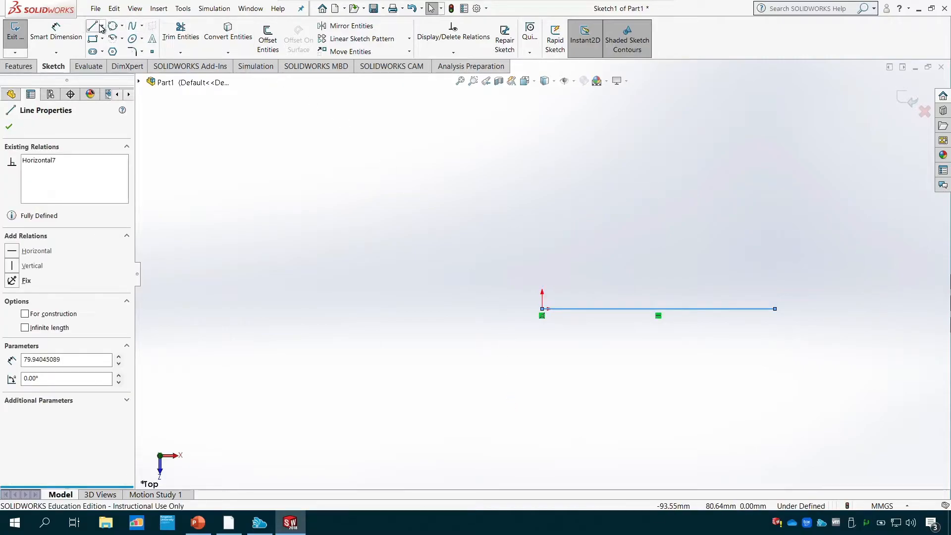
- Repeat the centerpoint semicircle of about 40 mm radius from the line's free end over to the origin, and undo it
left_click(113, 39)
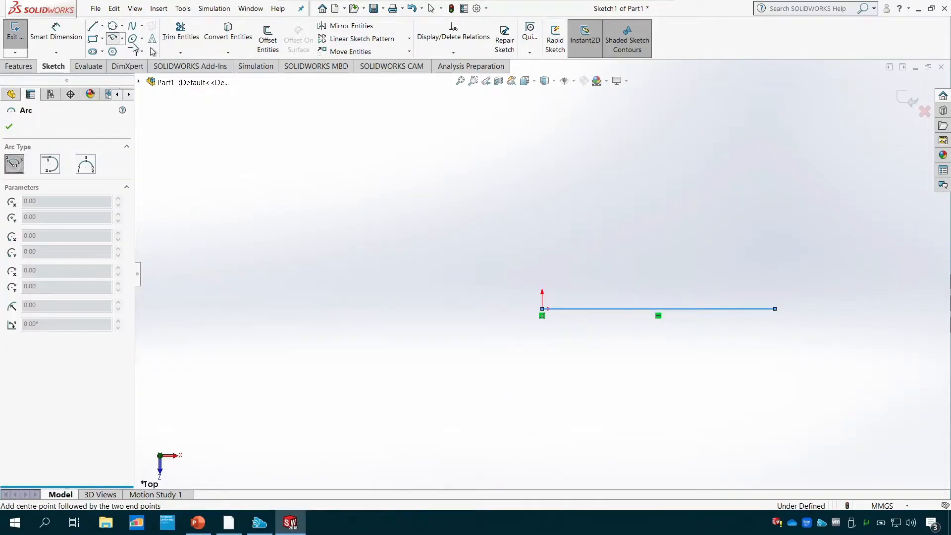
left_click(658, 308)
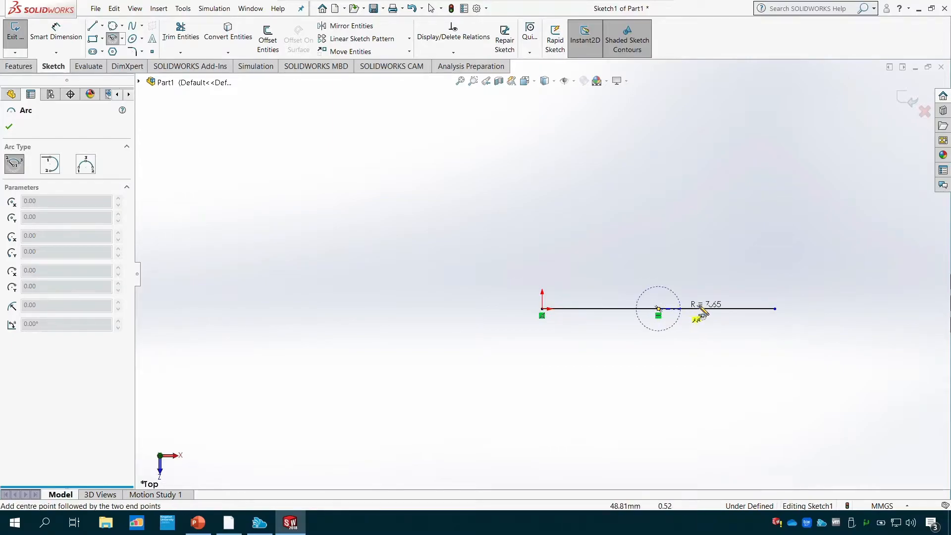
left_click(776, 309)
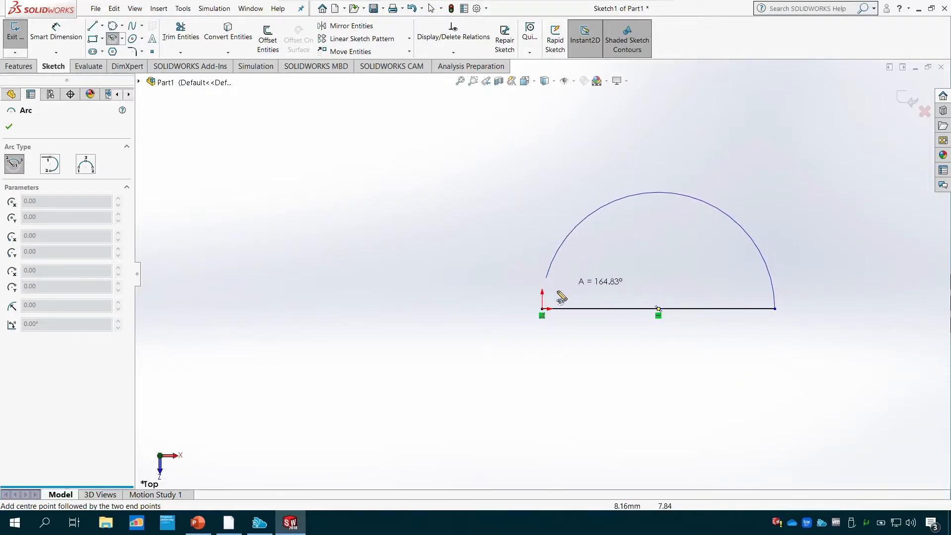
left_click(542, 309)
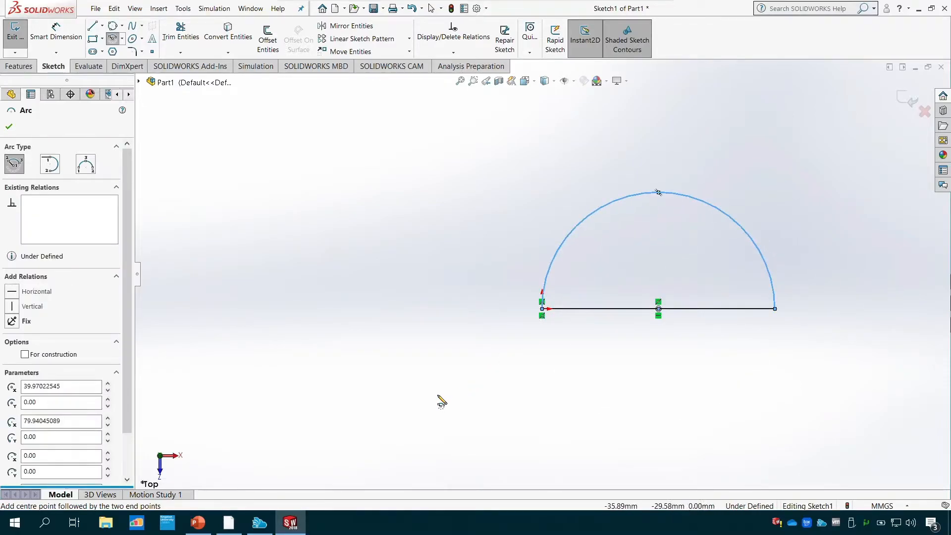
key("ctrl+z")
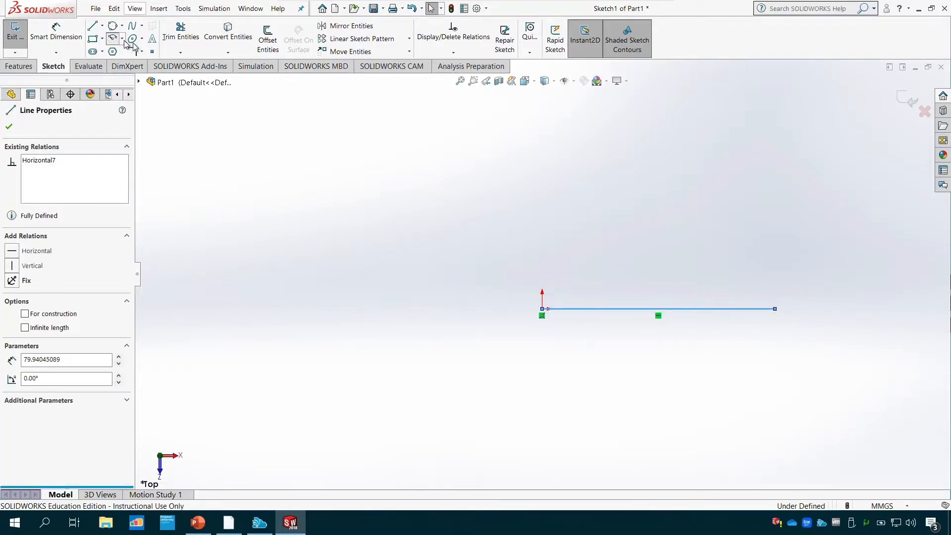
- Sketch a centerpoint semicircle of about 40.7 mm radius centred on the line's free end, bulging towards the origin, and undo it
left_click(113, 38)
left_click(775, 309)
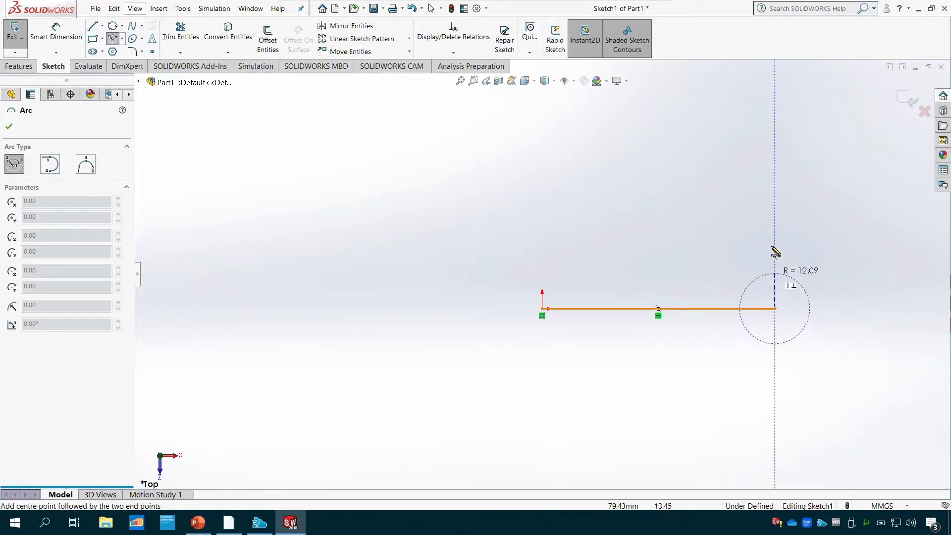
left_click(776, 192)
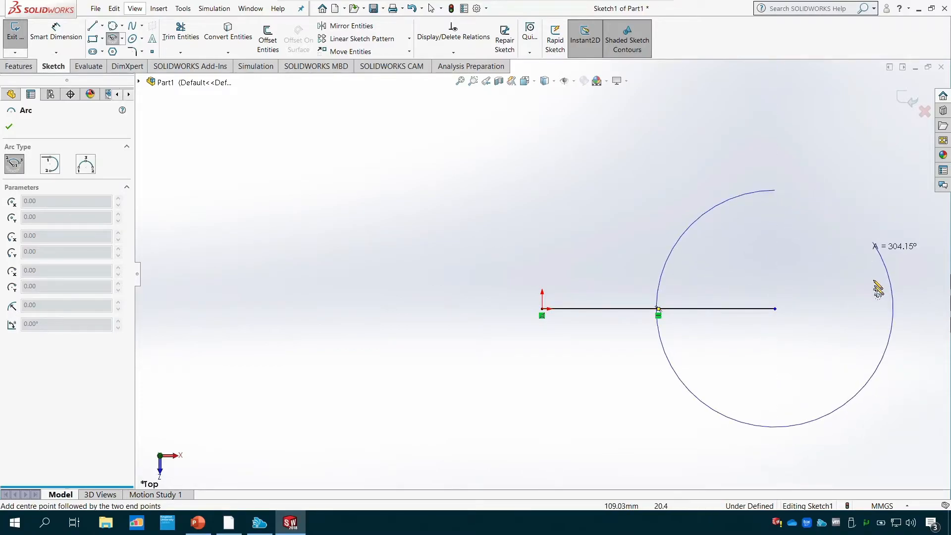
left_click(776, 434)
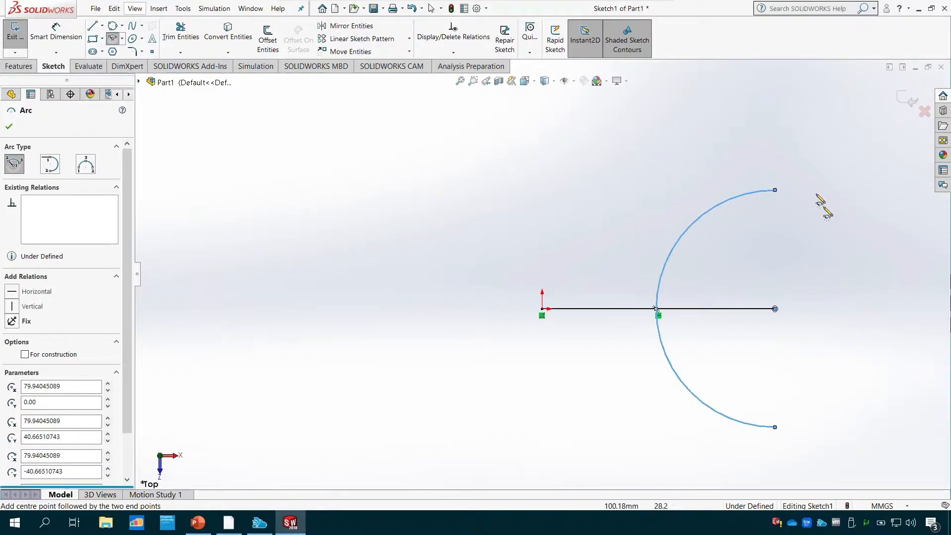
key("ctrl+z")
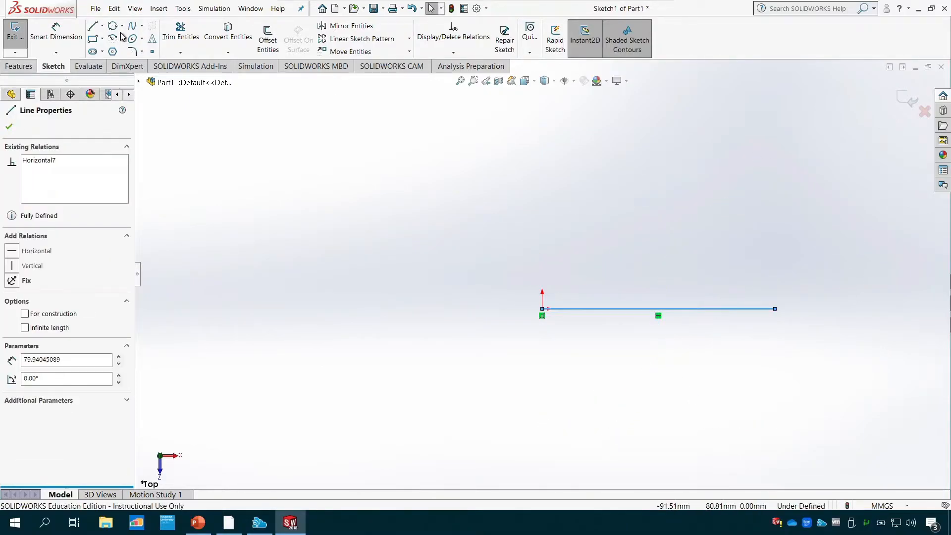
- Sketch a centerpoint semicircle of about 41.7 mm radius centred on the line's free end, bulging away from the origin, and undo it
left_click(775, 308)
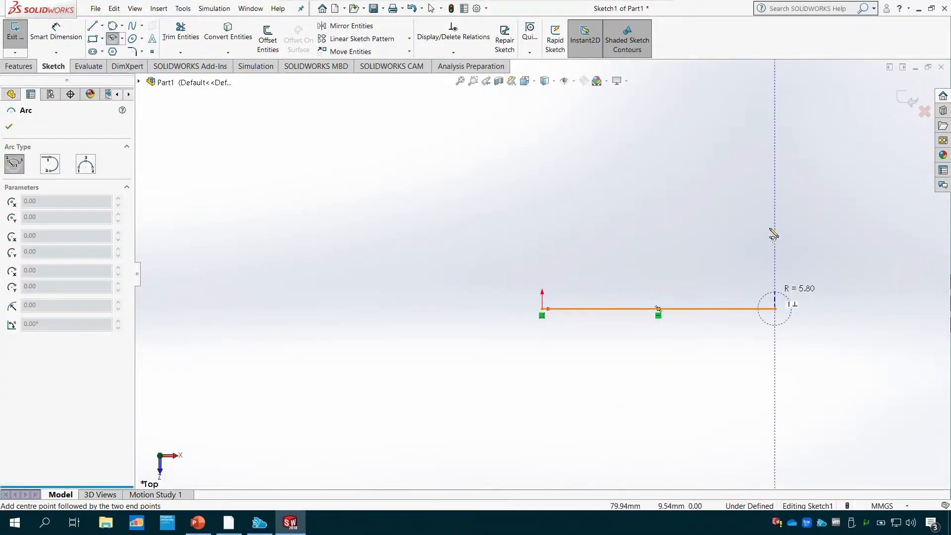
left_click(776, 188)
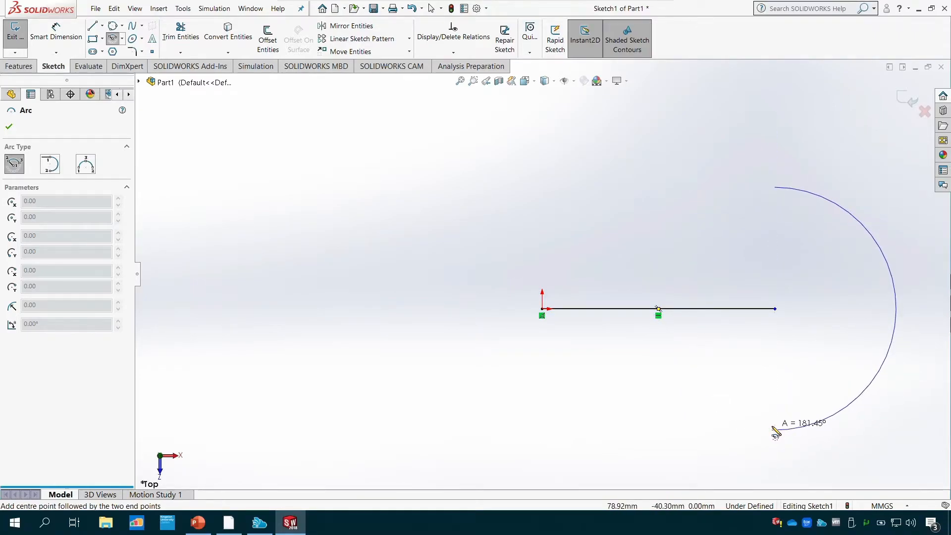
left_click(776, 430)
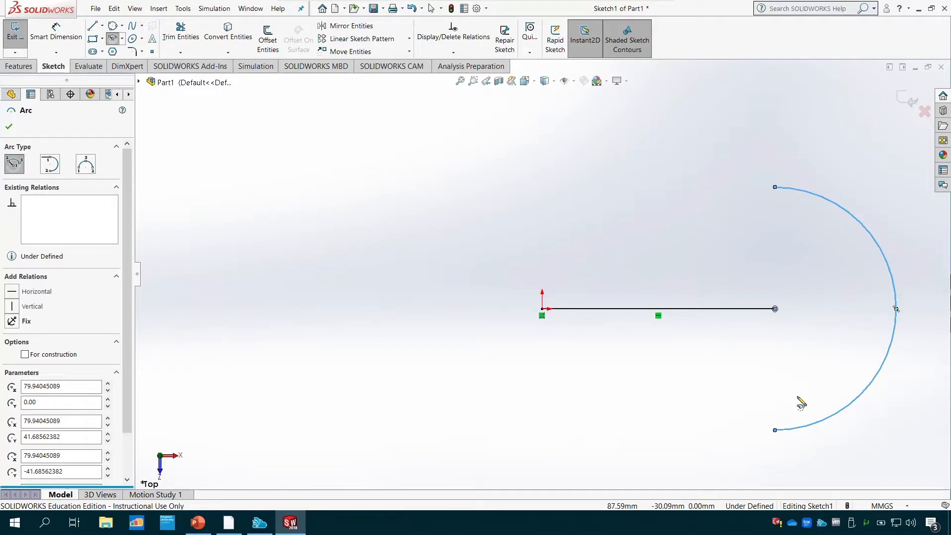
key("Escape")
key("ctrl+z")
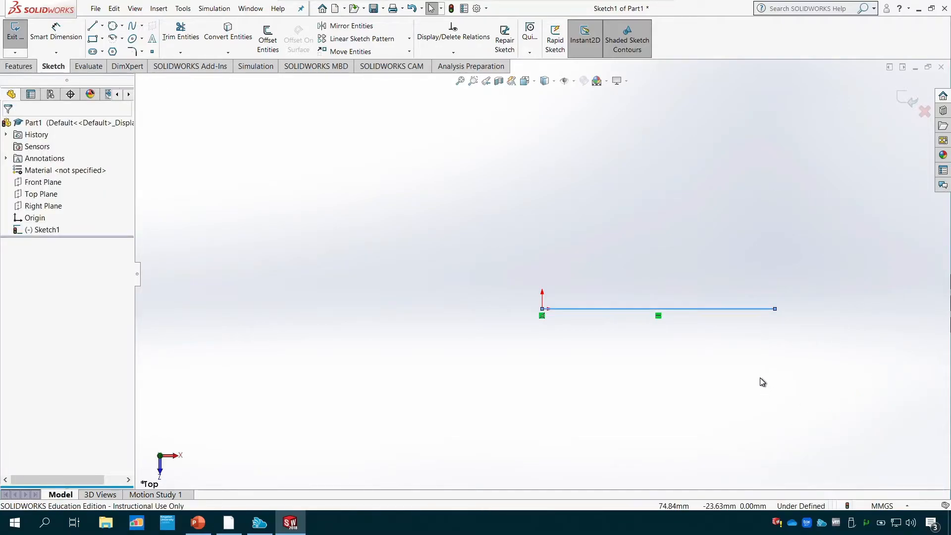
- Sketch a vertical line about 43 mm up from the base line's free end and a horizontal line back to above the origin
left_click(93, 26)
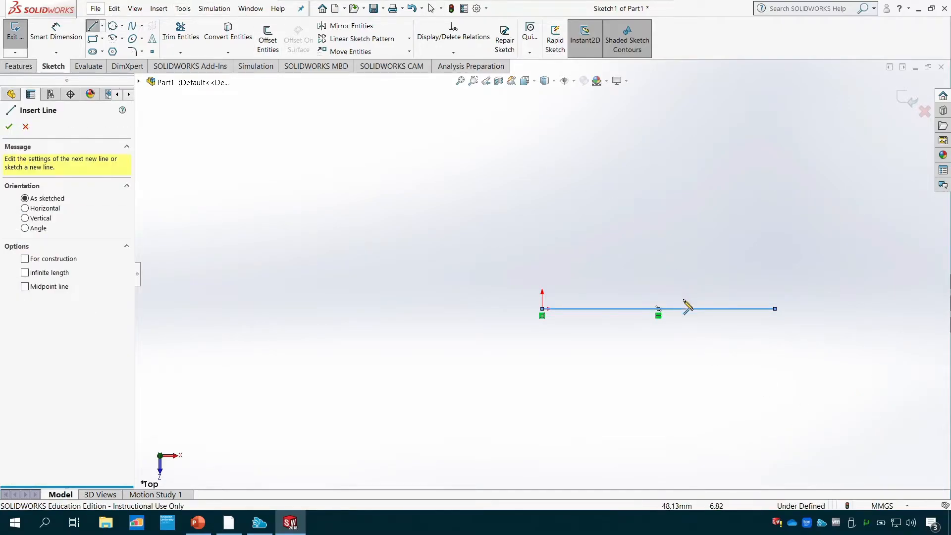
left_click(775, 308)
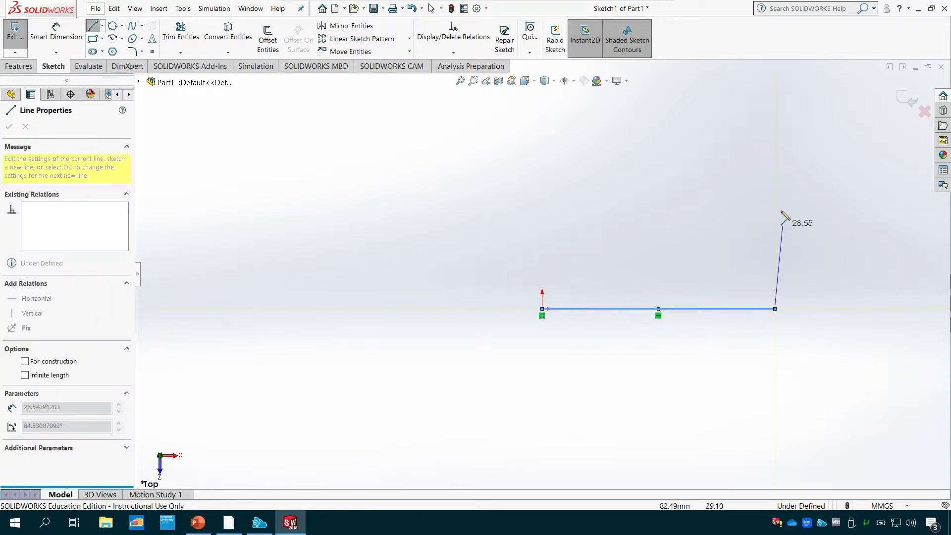
left_click(776, 183)
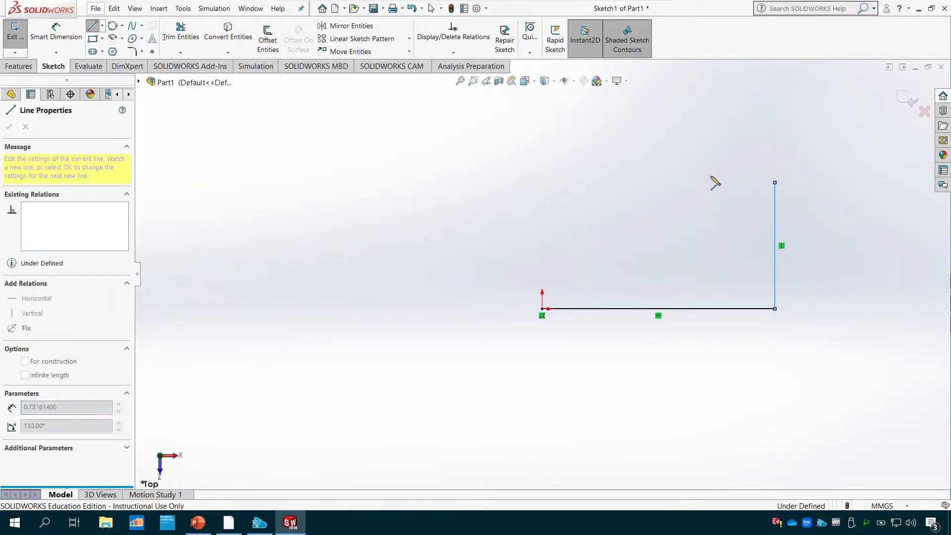
left_click(542, 183)
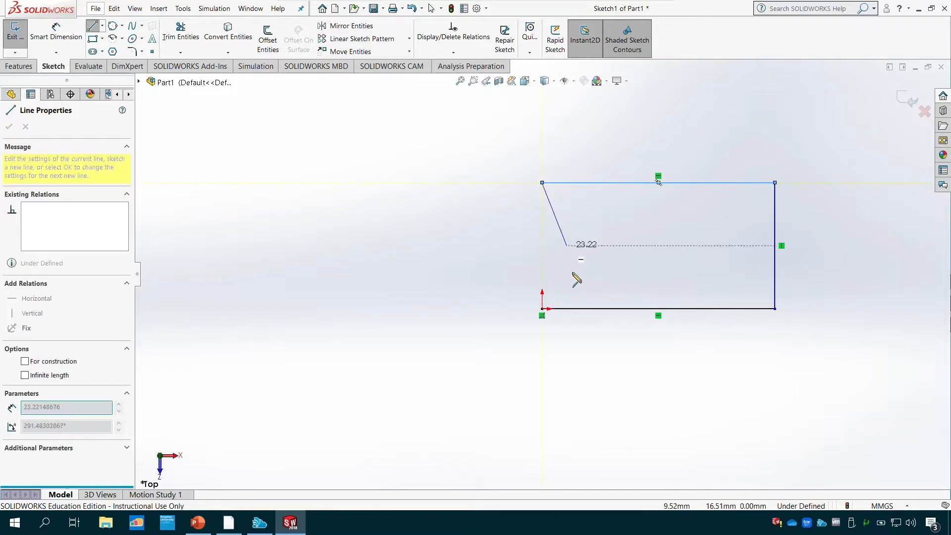
key("Escape")
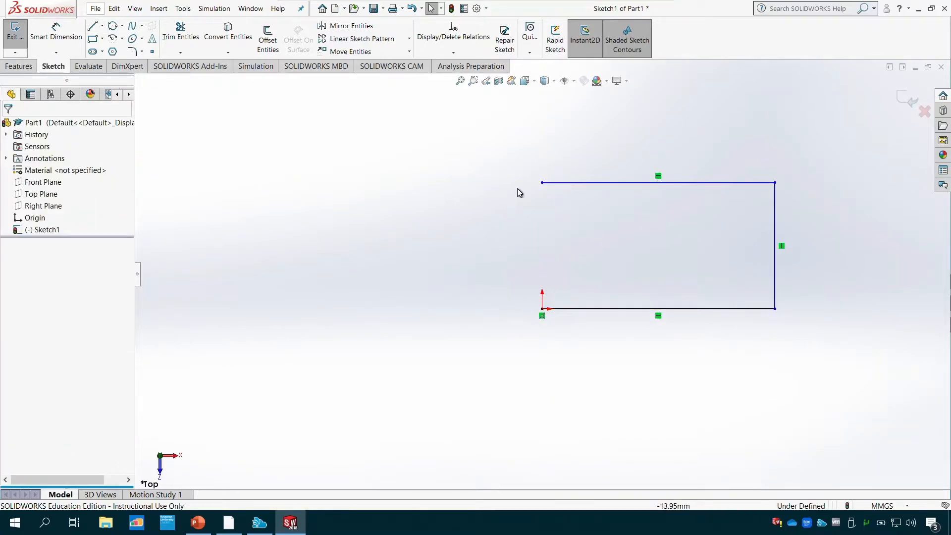
- Close the open side with a tangent arc of about 21.6 mm radius between the upper line's end and the origin, and undo it
left_click(122, 39)
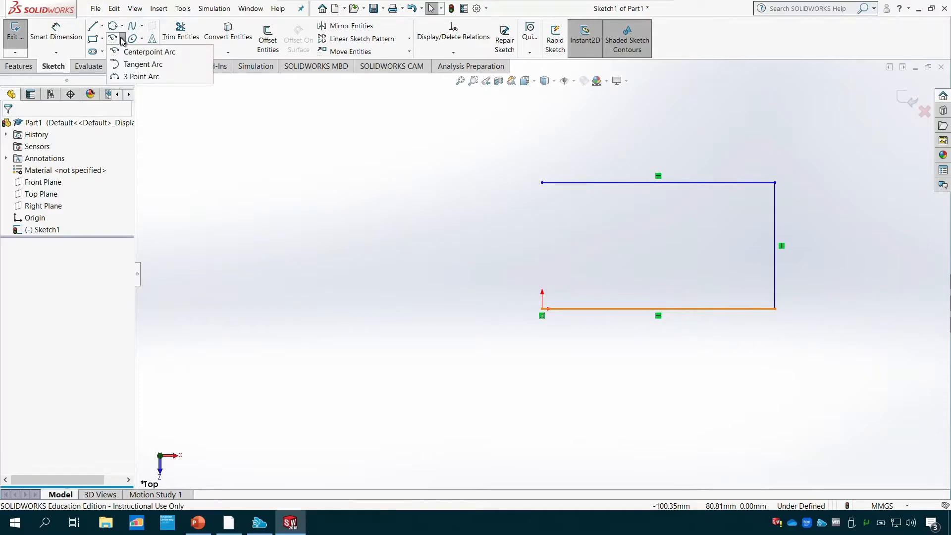
left_click(132, 65)
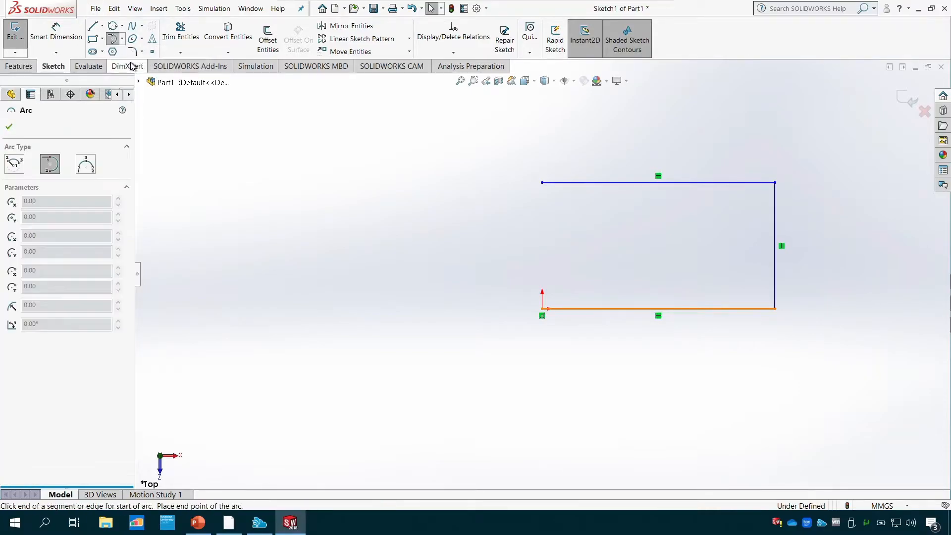
left_click(542, 309)
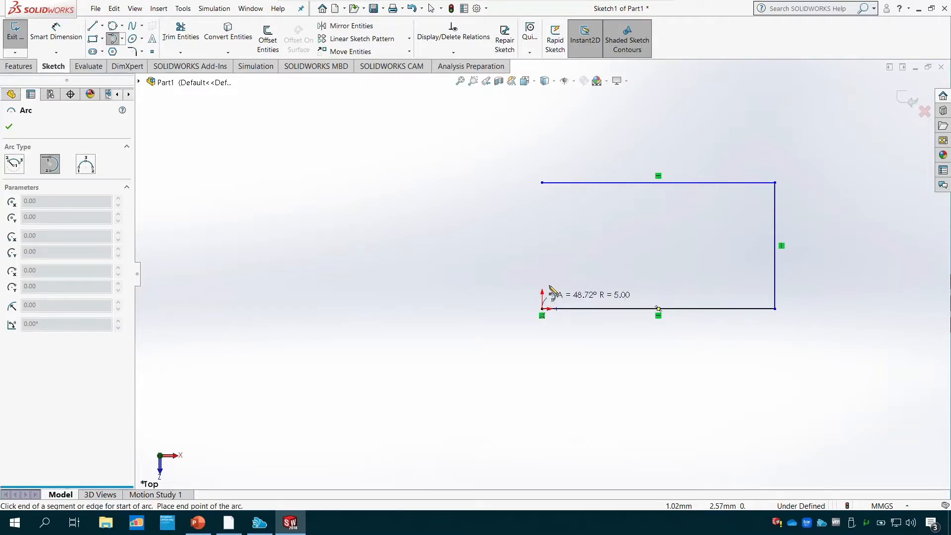
left_click(542, 184)
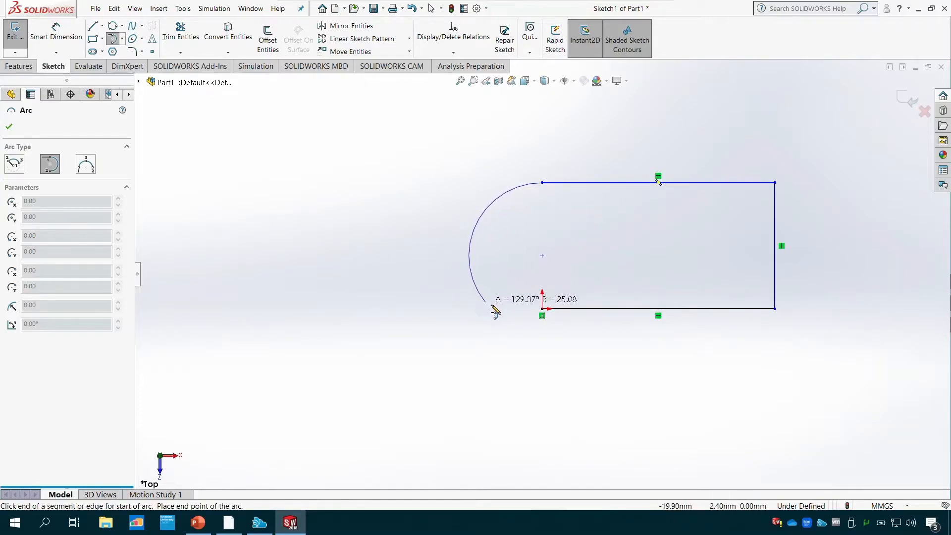
left_click(542, 309)
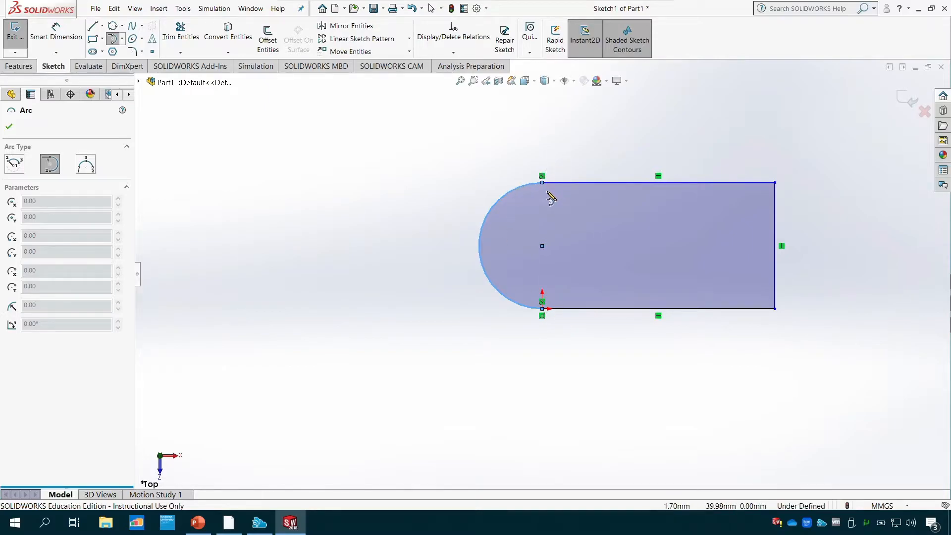
scroll(551, 195, "up", 3)
scroll(552, 196, "down", 10)
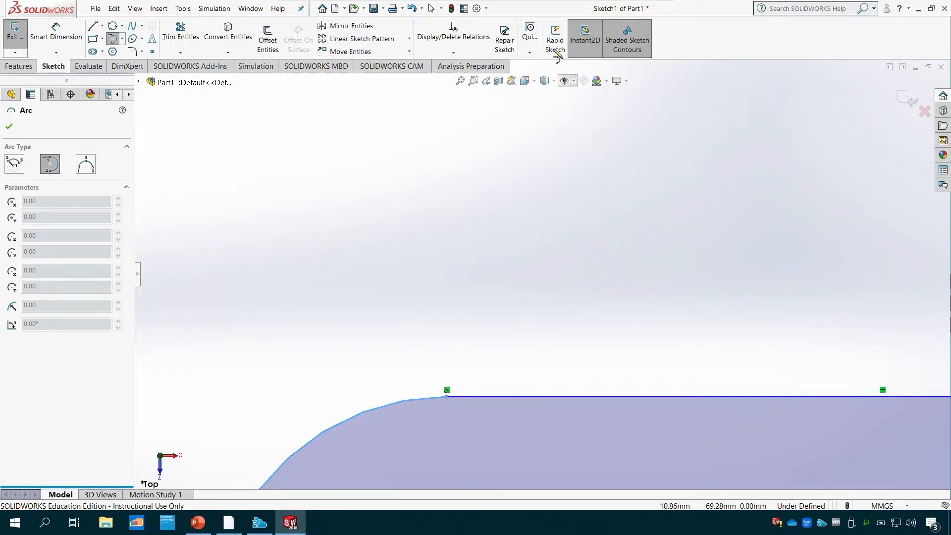
left_click(461, 81)
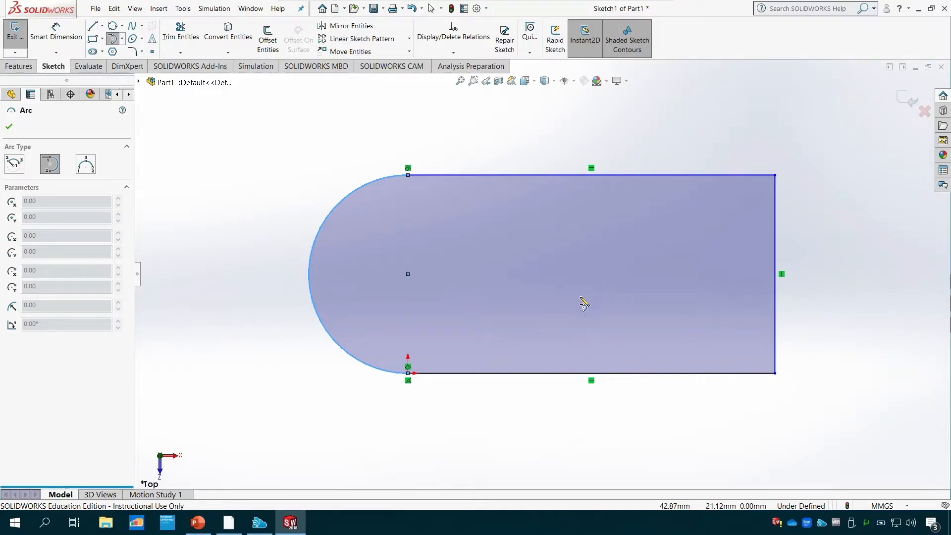
key("ctrl+z")
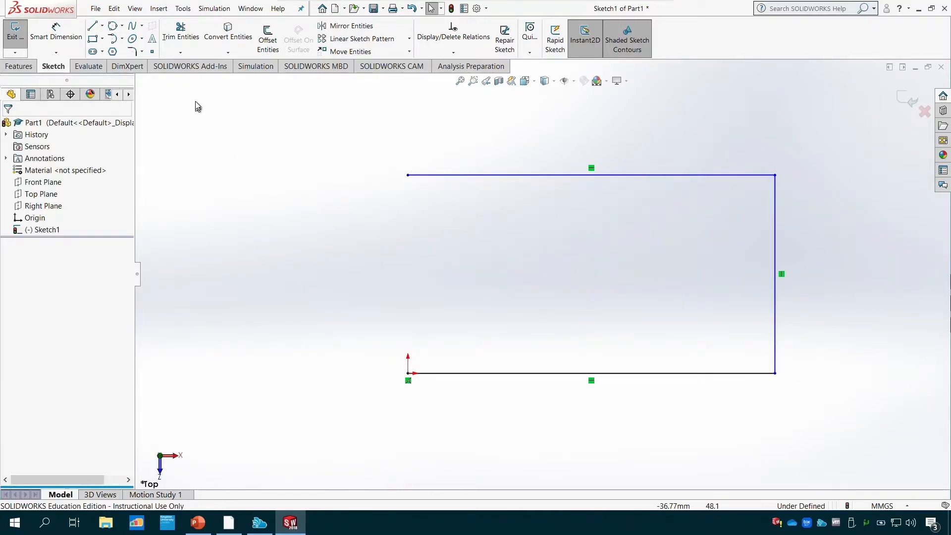
- Sketch a 3 point arc of about 23.2 mm radius from the upper line's open end to the origin, bulging outward
left_click(122, 39)
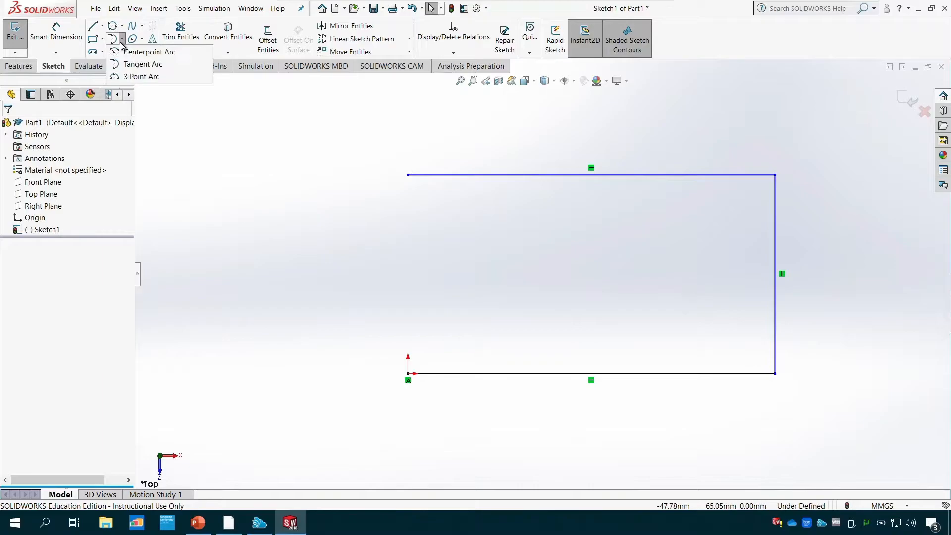
left_click(141, 77)
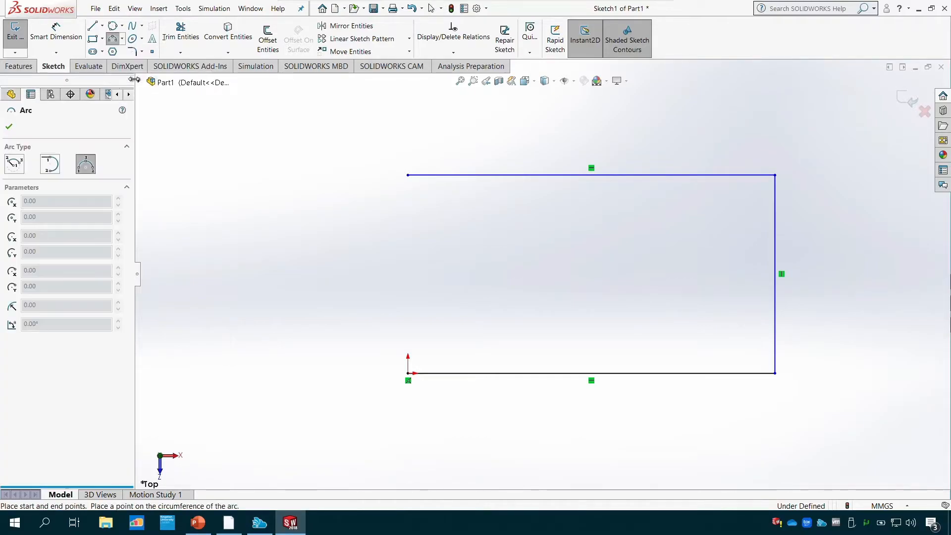
left_click(408, 175)
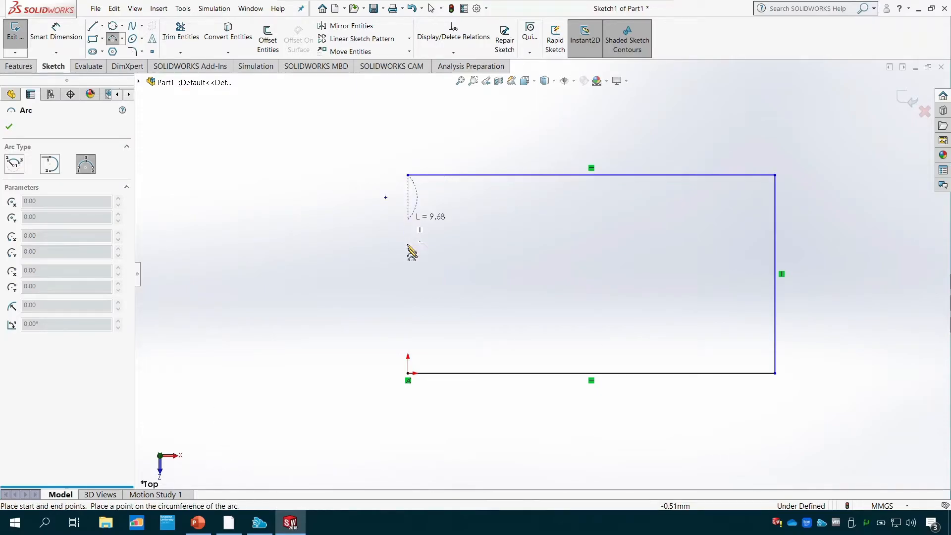
left_click(408, 373)
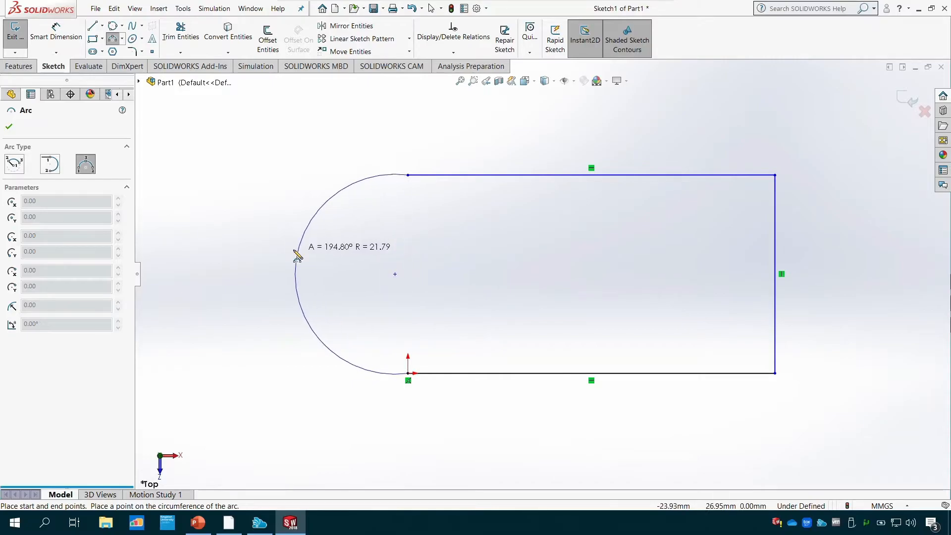
left_click(267, 253)
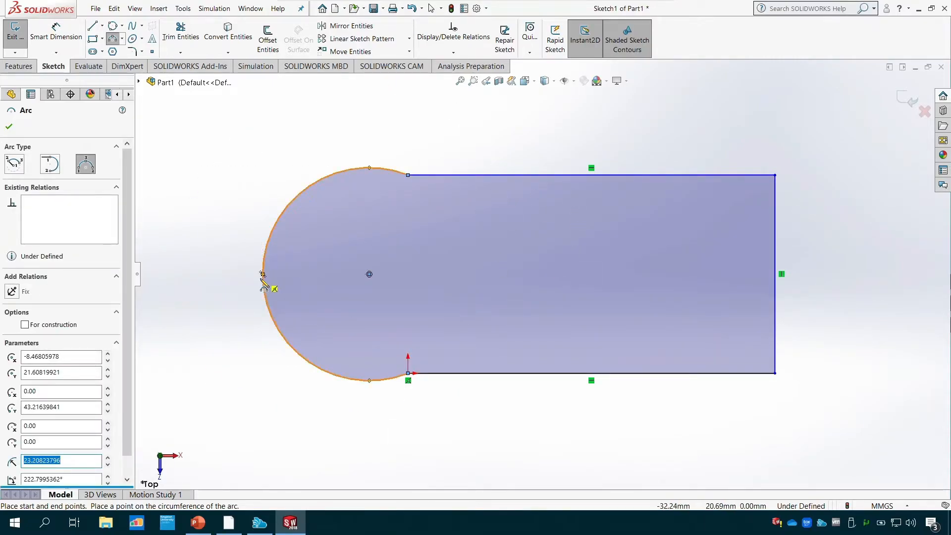
key("Escape")
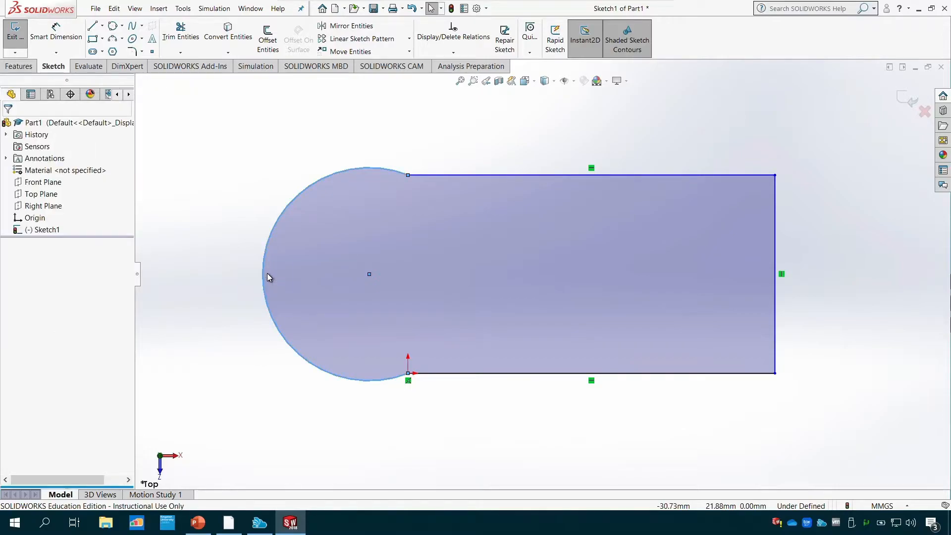
- Reshape the arc into a 180° arc of about 21.7 mm radius, and move the upper horizontal line upward to make the profile taller
left_click_drag(263, 278, 327, 318)
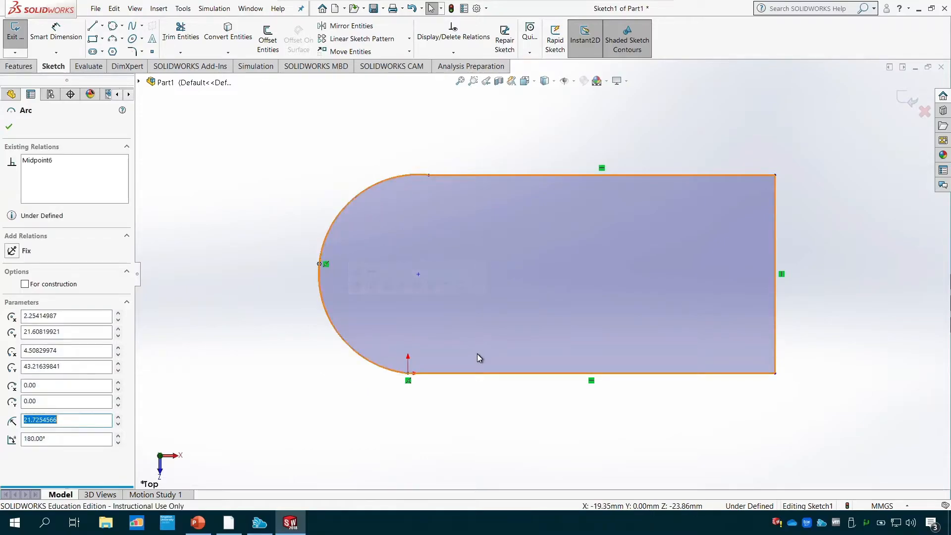
left_click(488, 374)
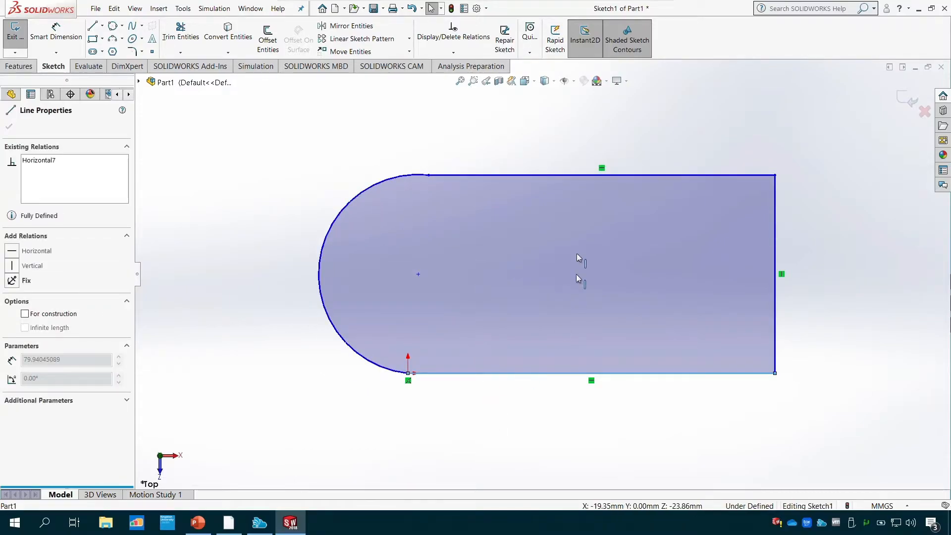
left_click_drag(551, 158, 555, 131)
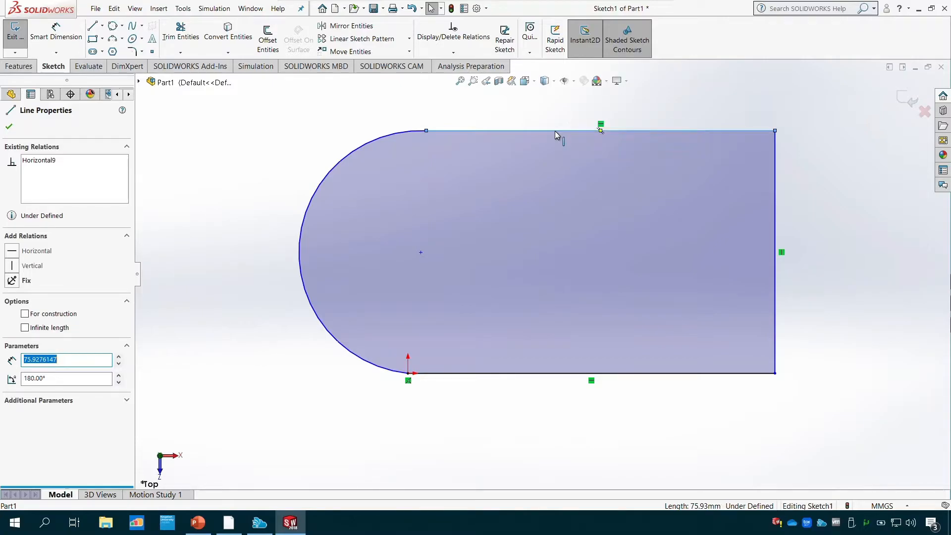
- Undo the arc-ended profile, including its arc and all three lines, until the sketch is empty
key("ctrl+z")
key("ctrl+z")
key("ctrl+z")
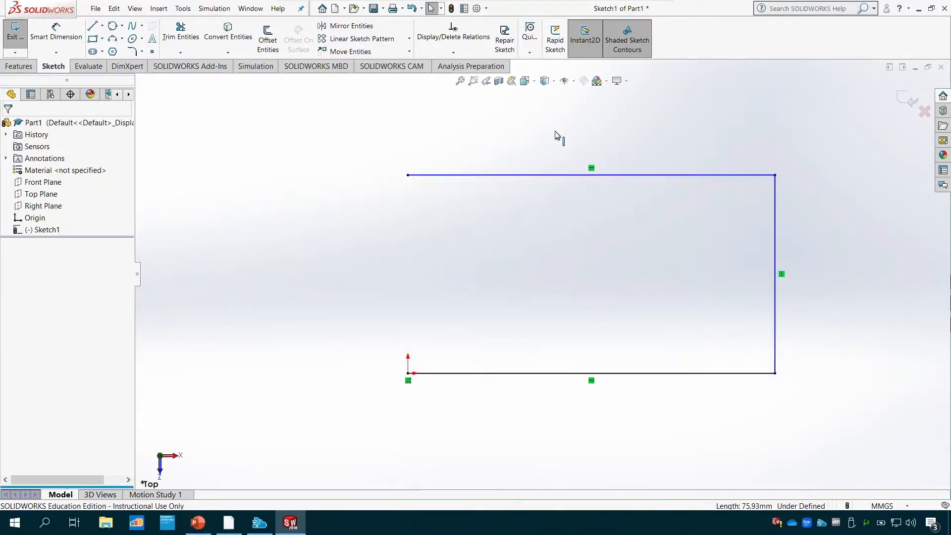
key("ctrl+z")
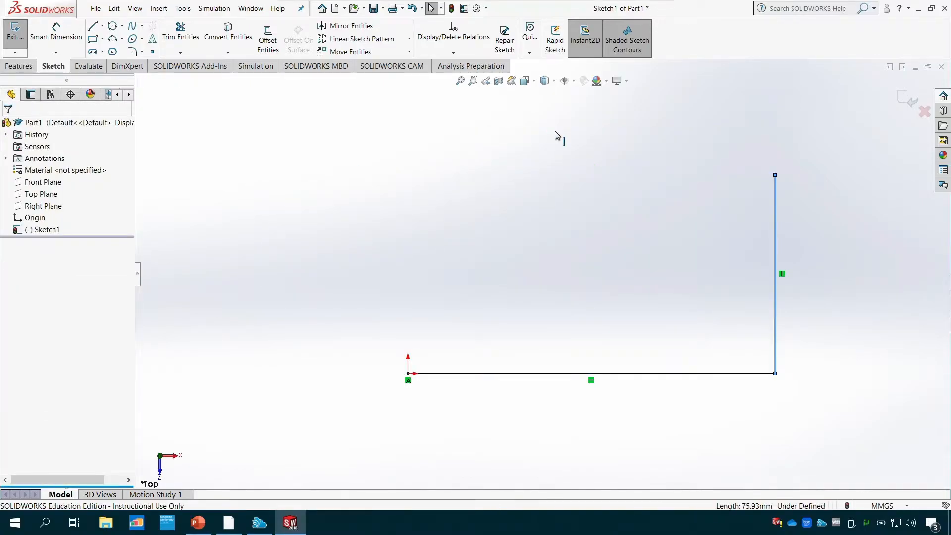
key("ctrl+z")
key("ctrl+z")
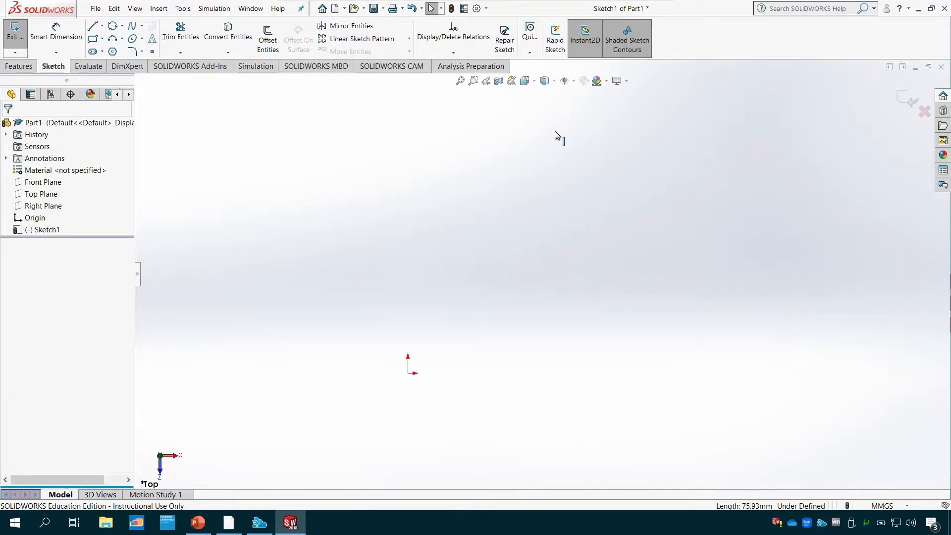
- Sketch a six-sided polygon centred on the origin with an inscribed circle about 49.3 mm in diameter, and raise its number of sides to 8
left_click(113, 52)
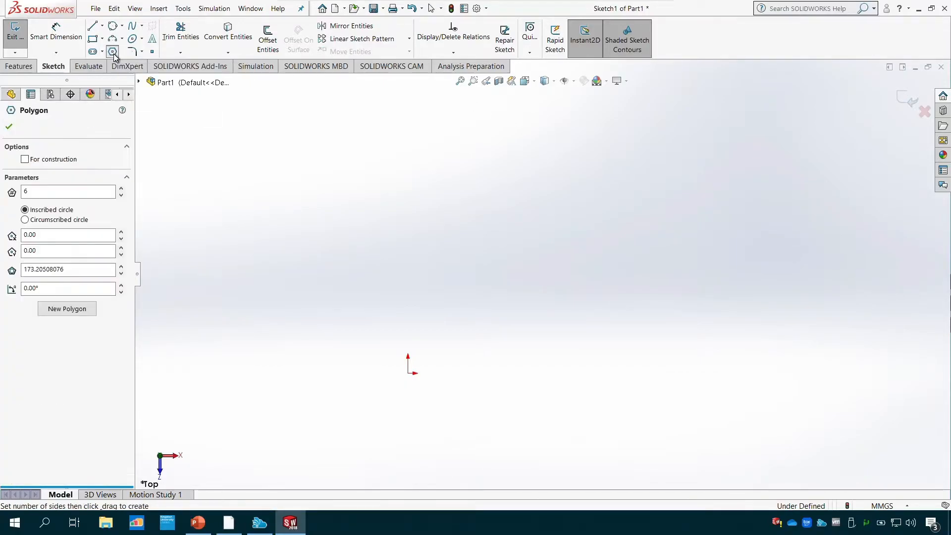
left_click(408, 373)
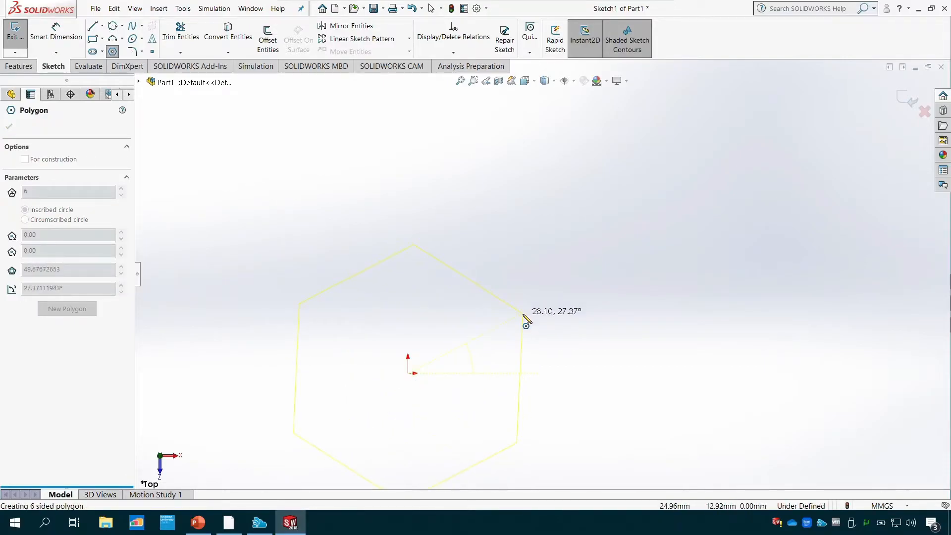
left_click(522, 308)
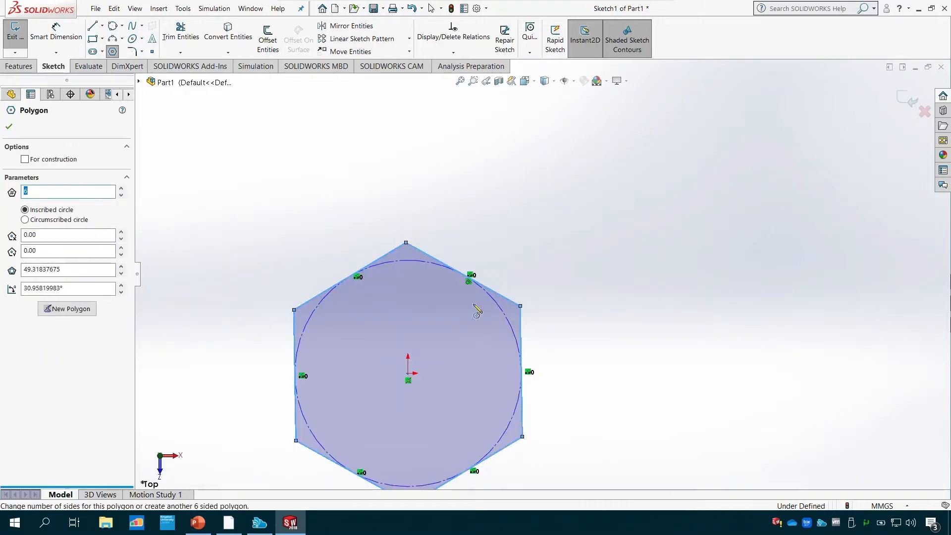
left_click(121, 189)
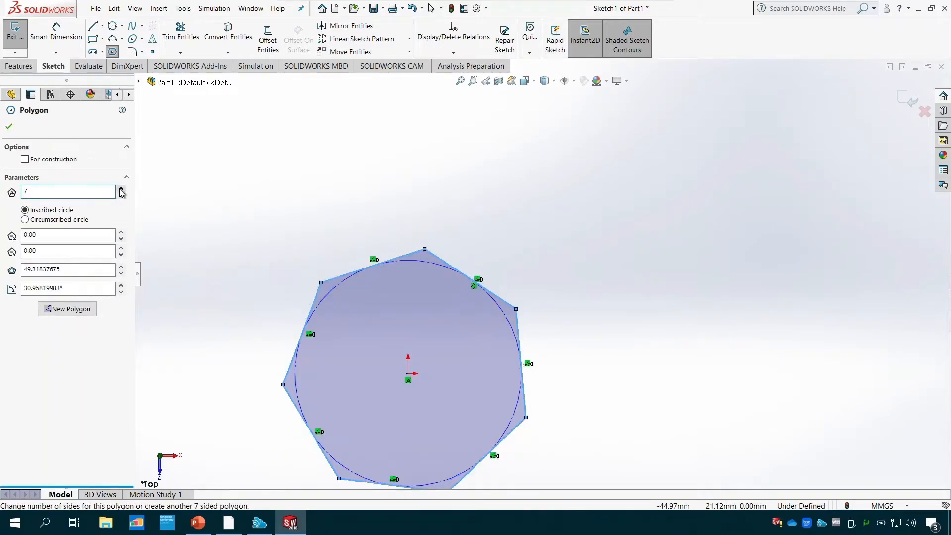
left_click(121, 189)
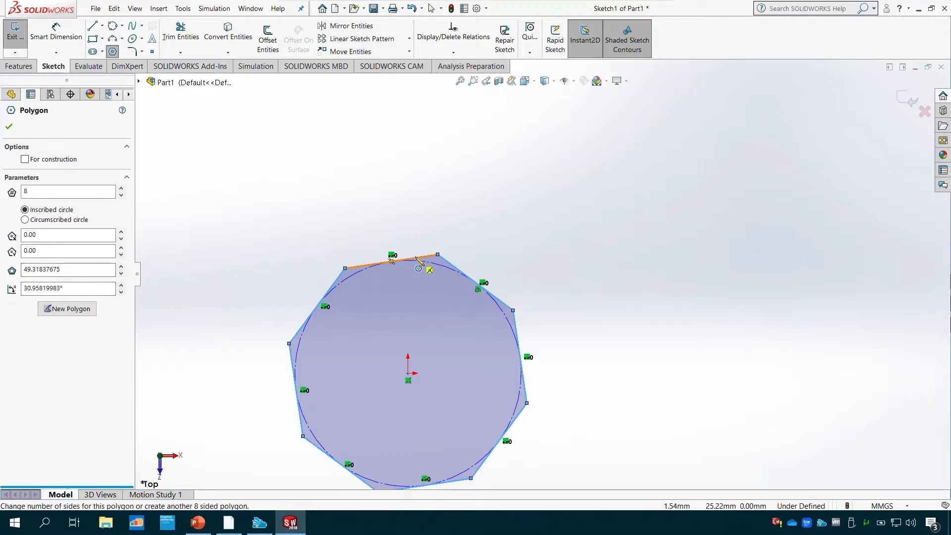
left_click(9, 129)
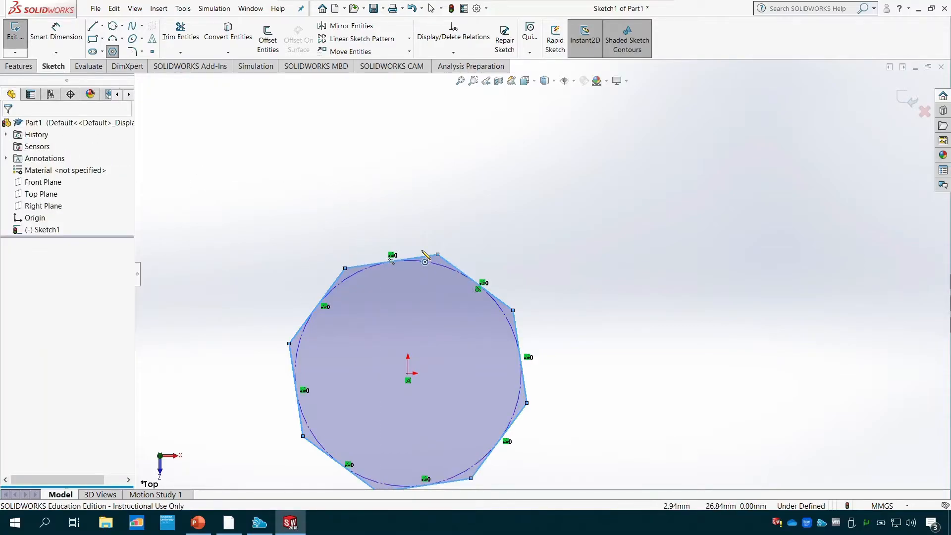
key("Escape")
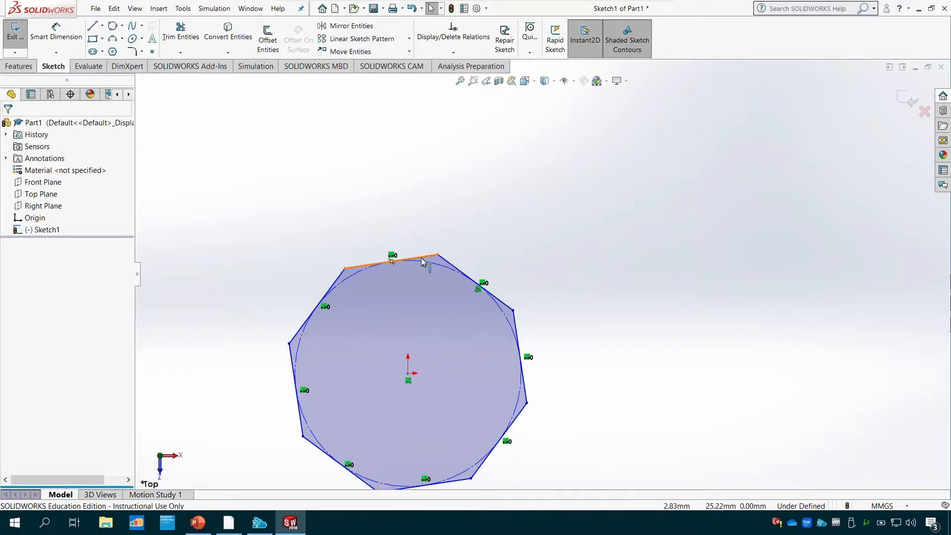
- Add a horizontal smart dimension of 50 mm across the polygon's uppermost side
left_click(423, 261)
left_click(56, 32)
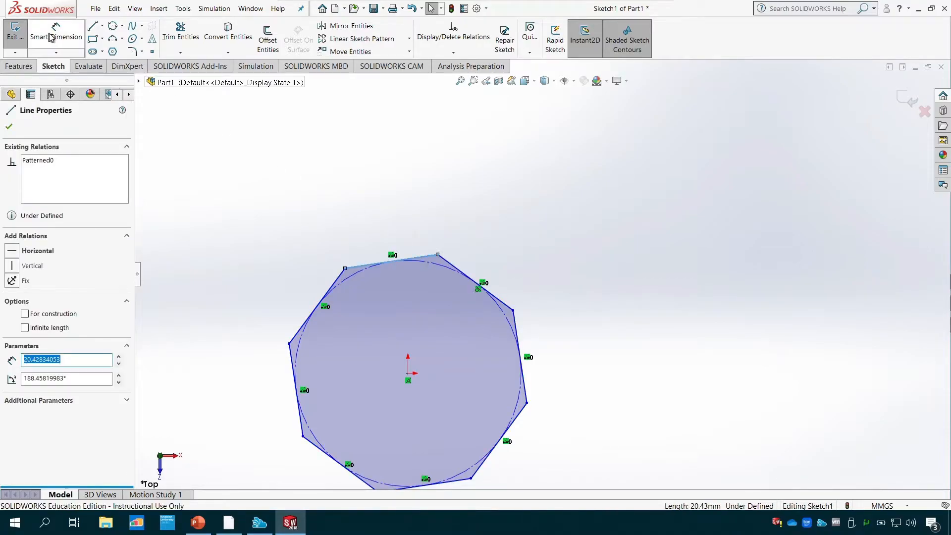
left_click(424, 258)
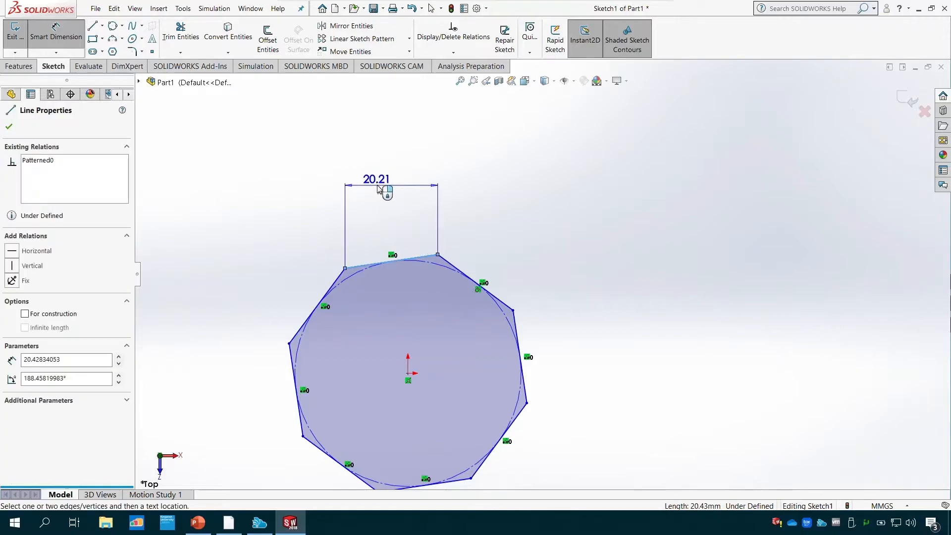
left_click(378, 189)
type("20")
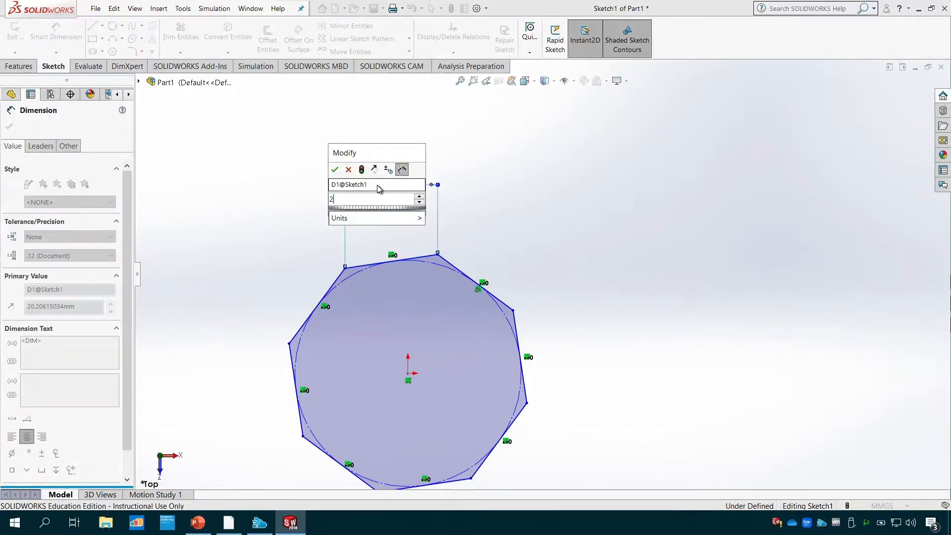
key("BackSpace")
type("60")
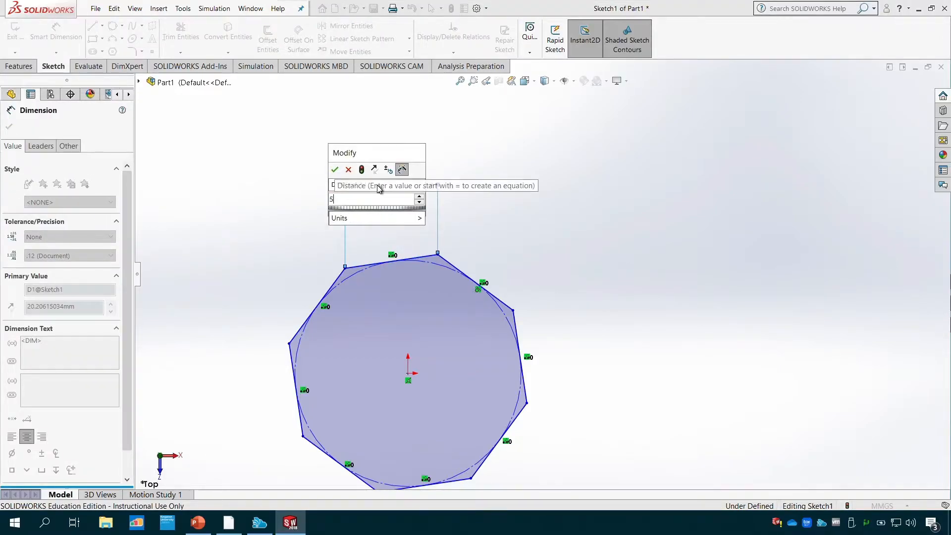
key("Return")
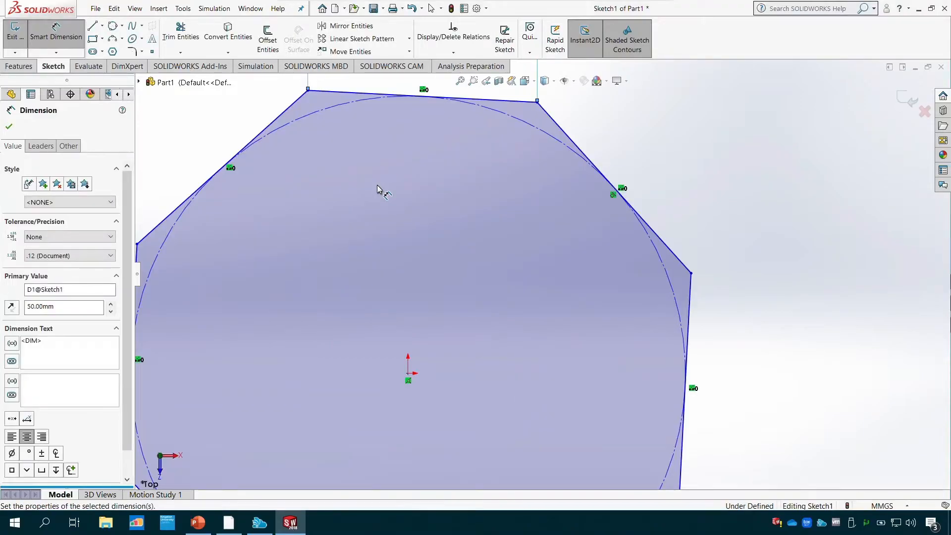
scroll(376, 186, "down", 2)
scroll(397, 203, "up", 4)
scroll(495, 228, "up", 3)
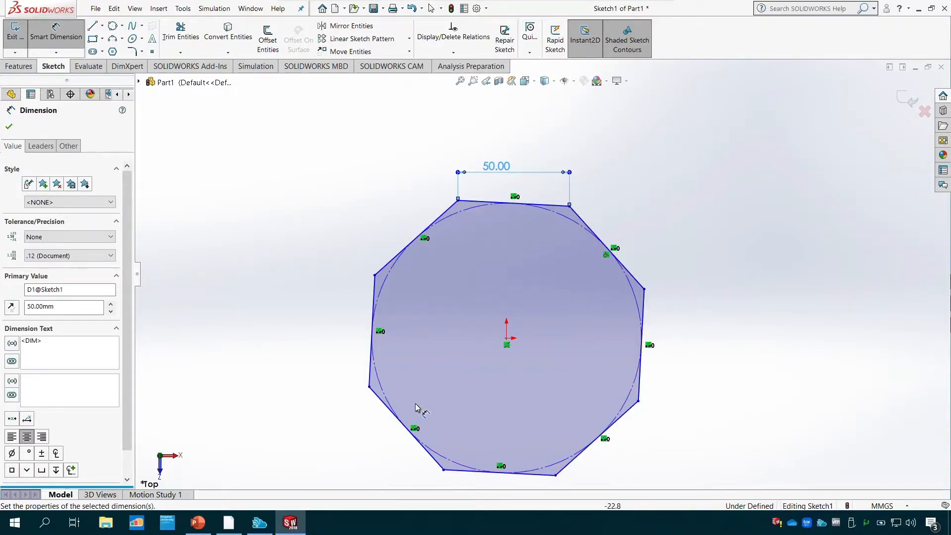
left_click(10, 127)
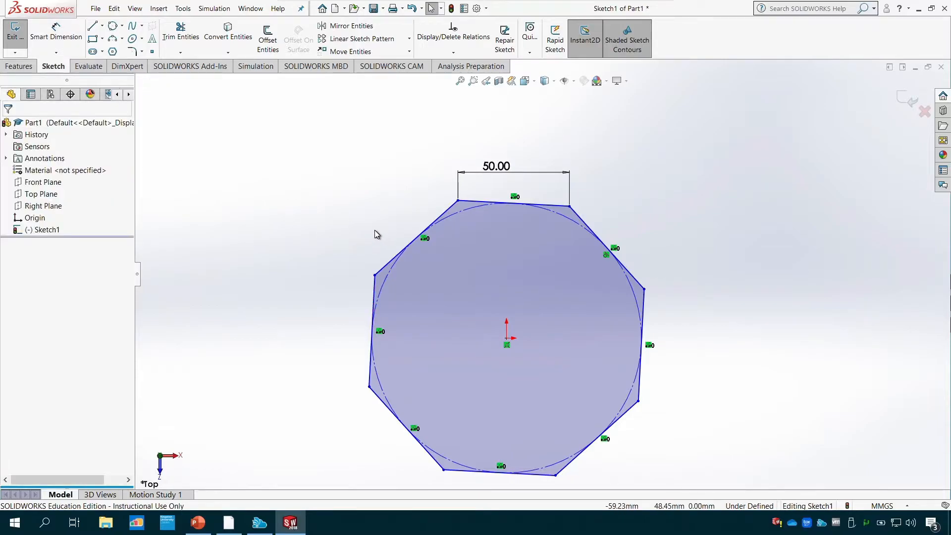
- Undo the 50 mm dimension and the polygon so the sketch is empty again
key("ctrl+z")
key("ctrl+z")
key("ctrl+z")
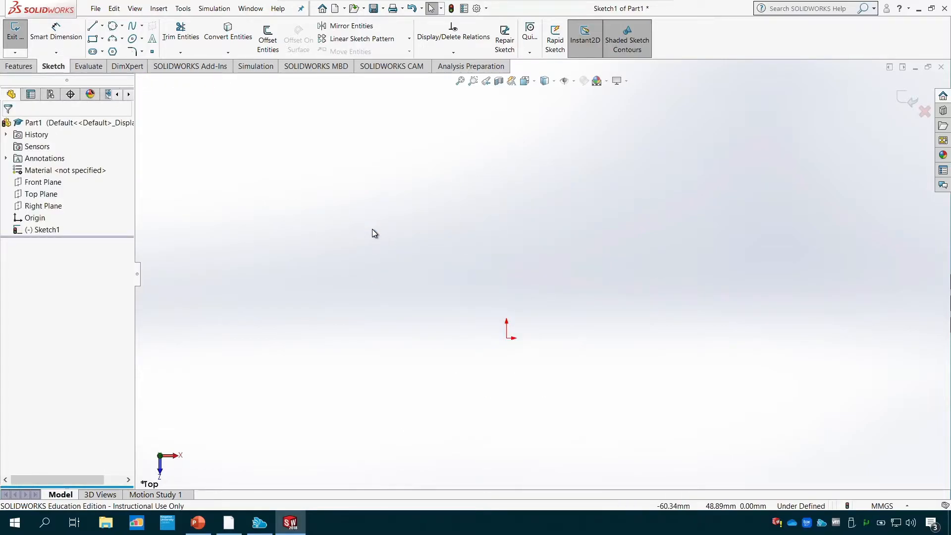
- Sketch a straight slot from the origin, about 74 mm between arc centres and about 39.6 mm wide, and undo it
left_click(93, 52)
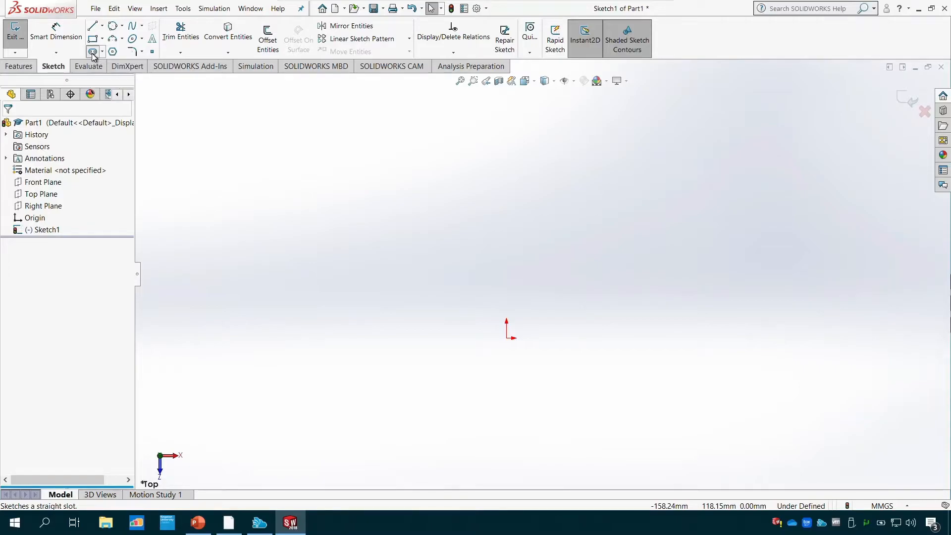
left_click(506, 338)
left_click(672, 341)
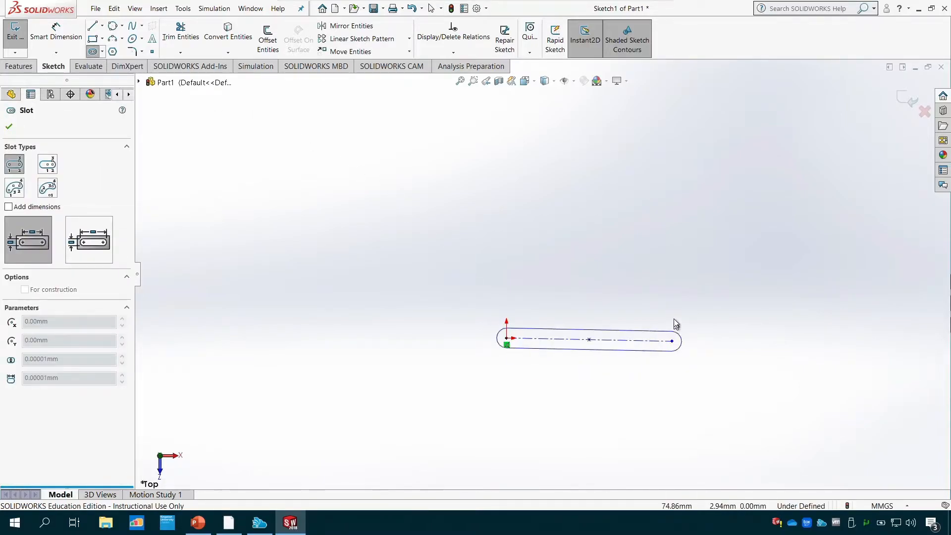
left_click(677, 302)
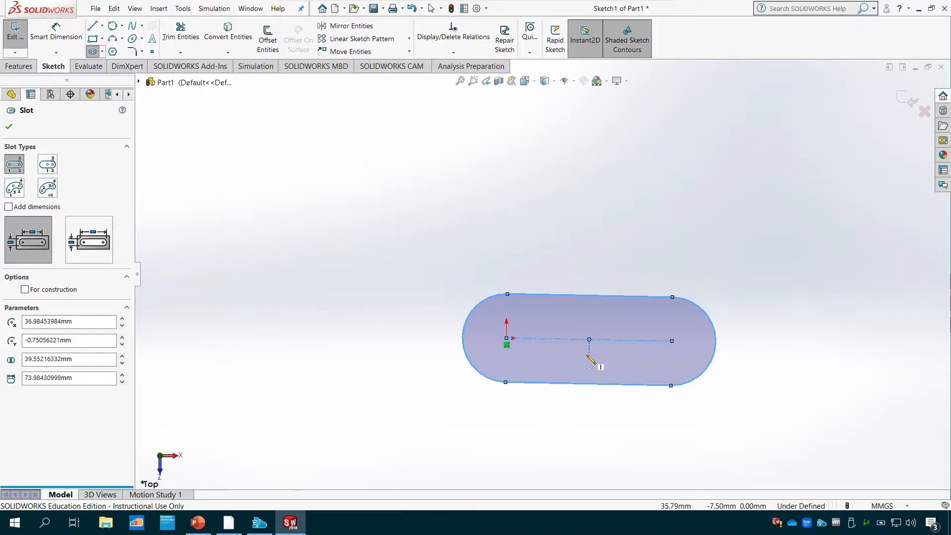
key("ctrl+z")
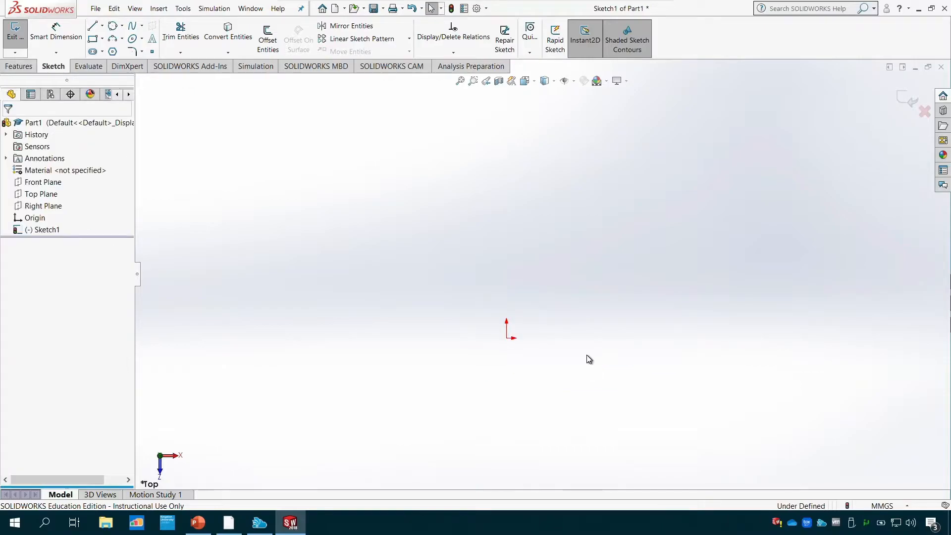
- Sketch an ellipse centred on the origin with radii of about 60.4 mm horizontally and 30.7 mm vertically, and undo it
left_click(133, 39)
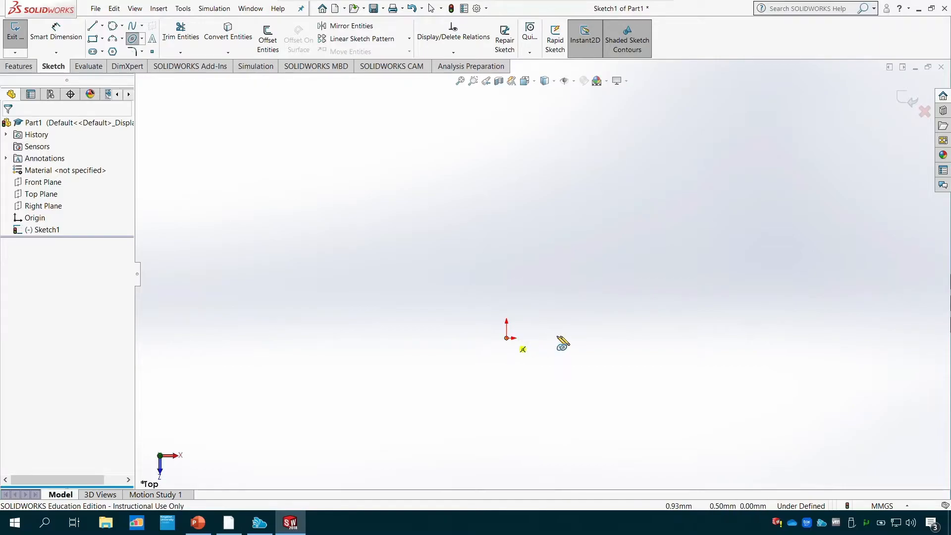
left_click(506, 338)
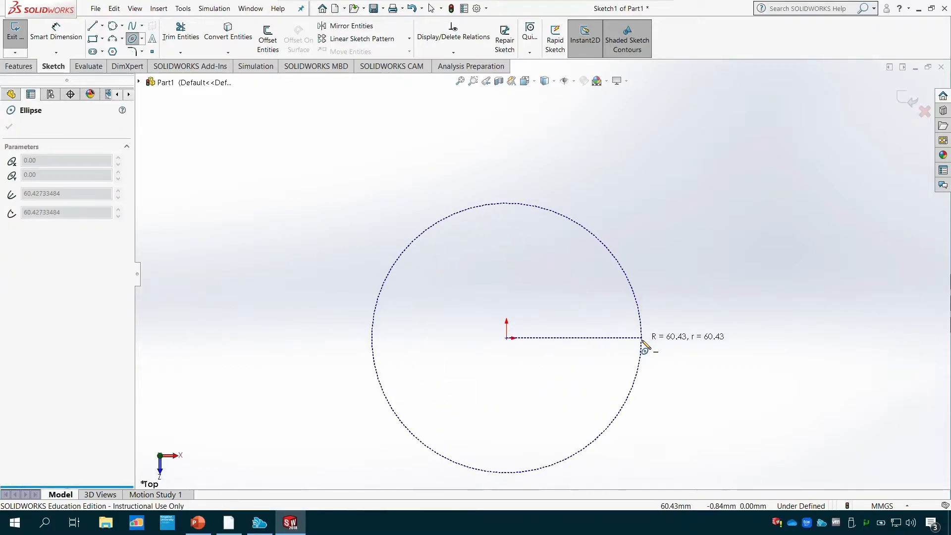
left_click(643, 340)
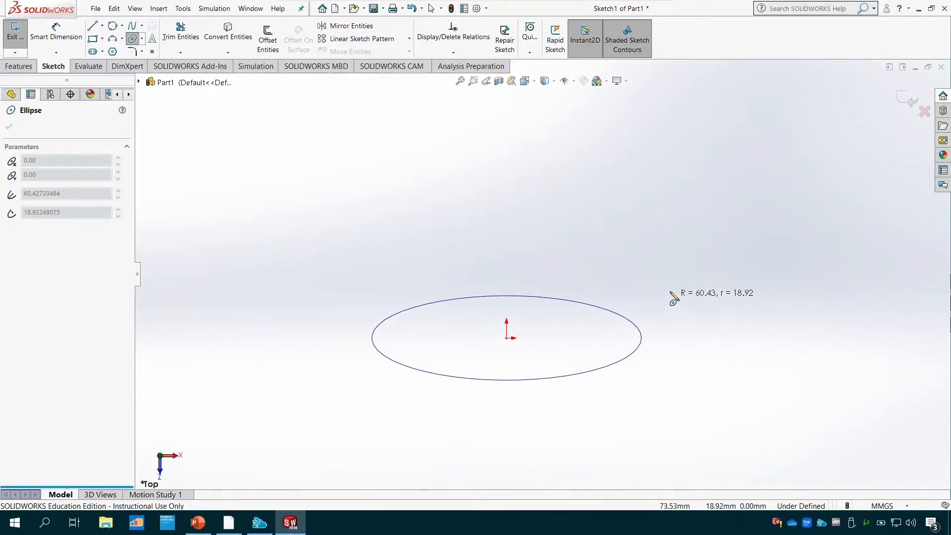
left_click(655, 271)
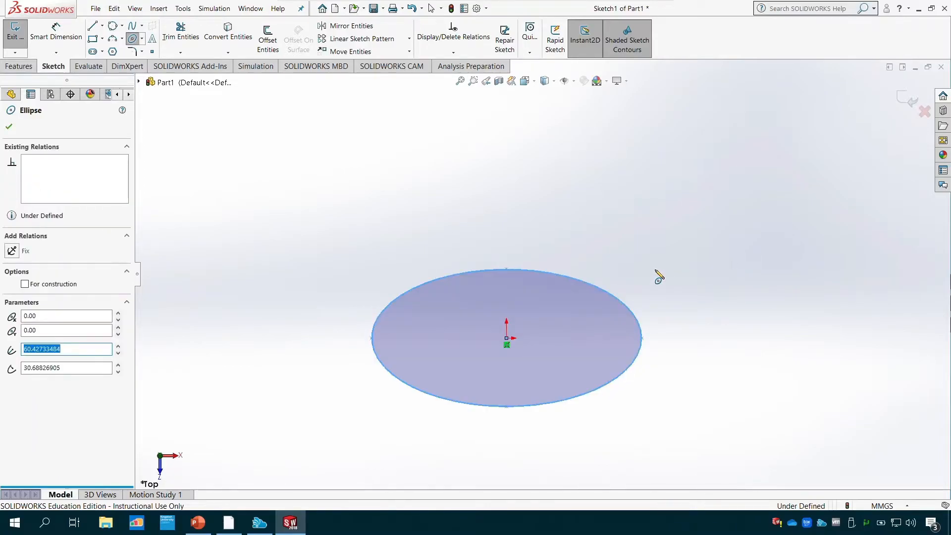
key("Escape")
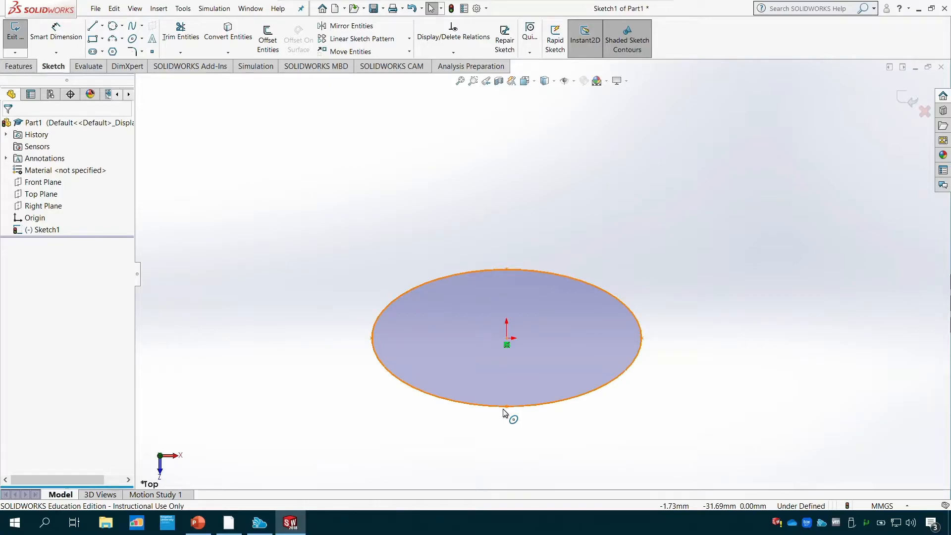
key("ctrl+z")
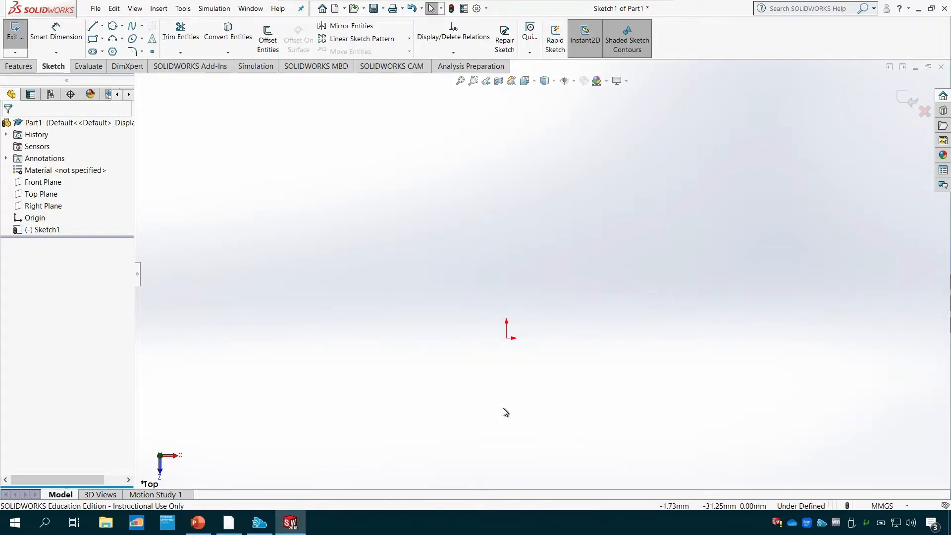
- Sketch a wavy five-point spline from the origin with two crests and a valley, ending at about X 130.6, Y 51.3 mm
left_click(133, 28)
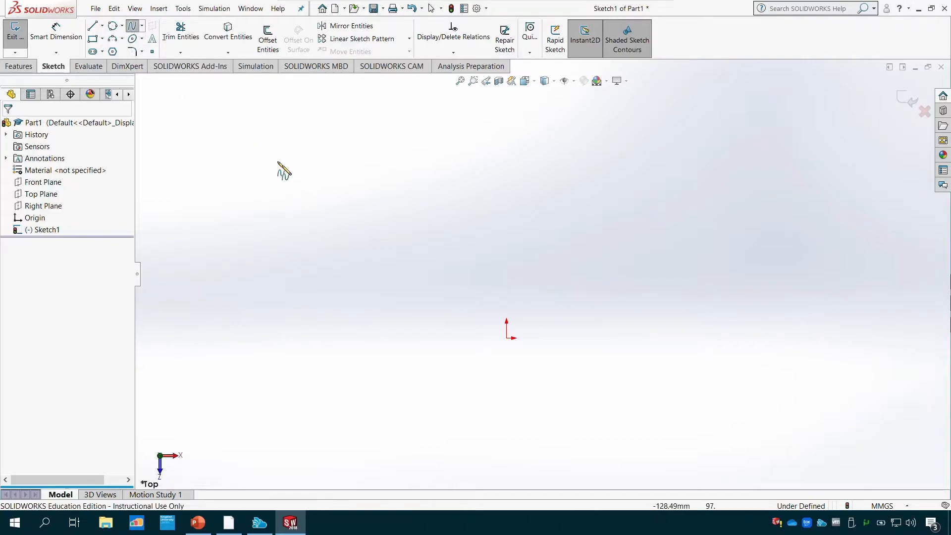
left_click(508, 339)
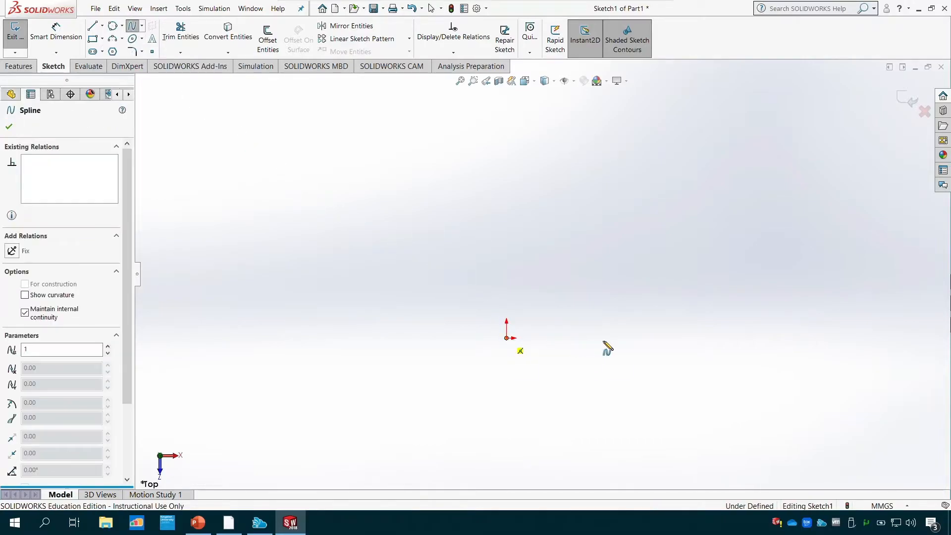
left_click(563, 241)
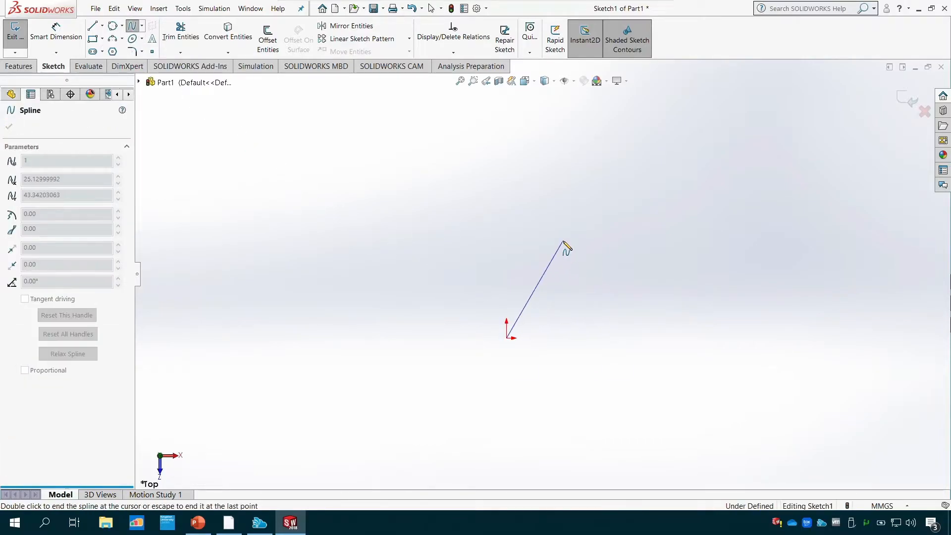
left_click(625, 309)
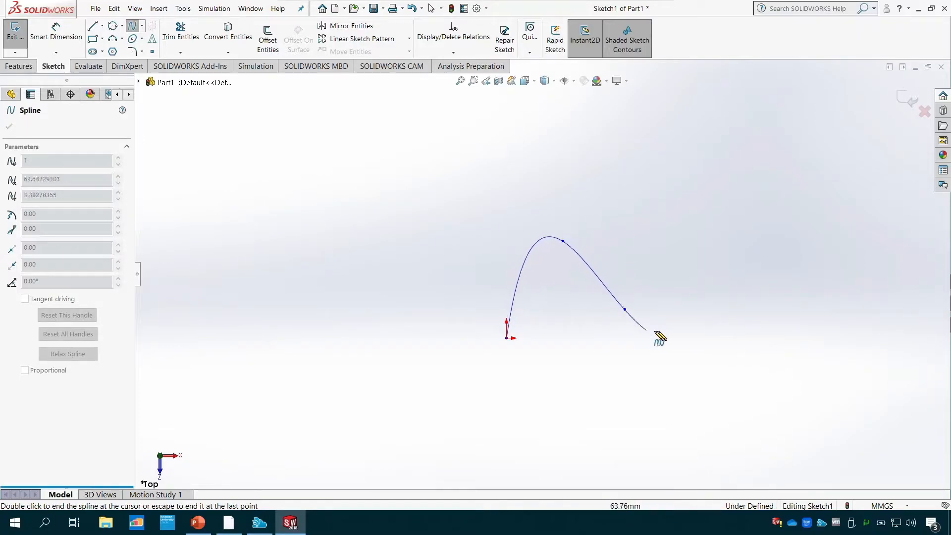
left_click(709, 234)
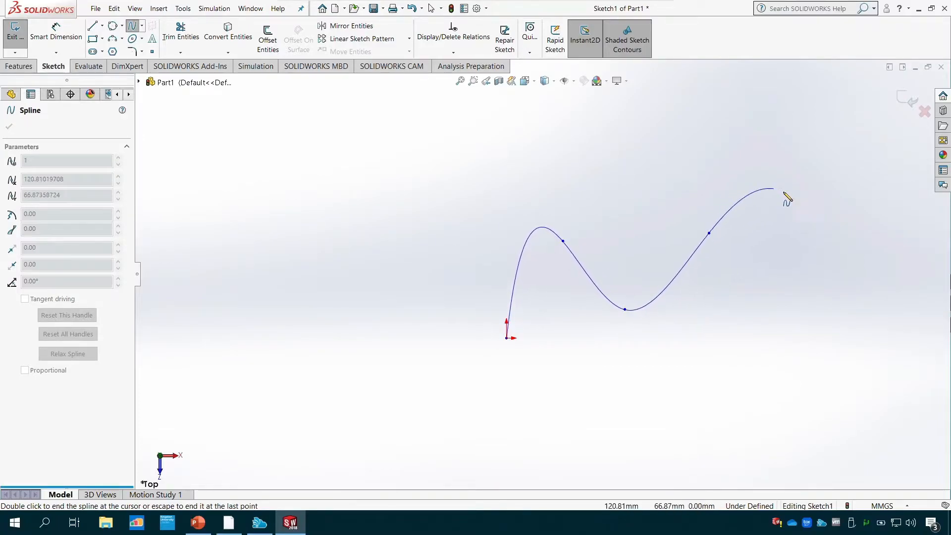
double_click(798, 224)
key("Escape")
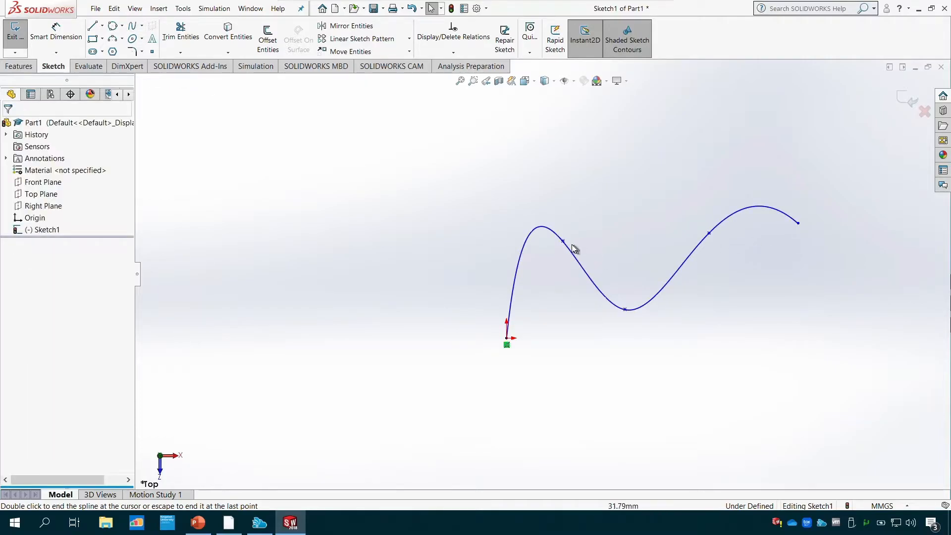
- Reshape the spline's first crest by moving its second point to about X 17.4, Y 44.7 mm
left_click(563, 242)
left_click(563, 242)
mouse_move(563, 243)
left_mouse_down()
mouse_move(581, 283)
mouse_move(568, 292)
mouse_move(545, 238)
left_mouse_up()
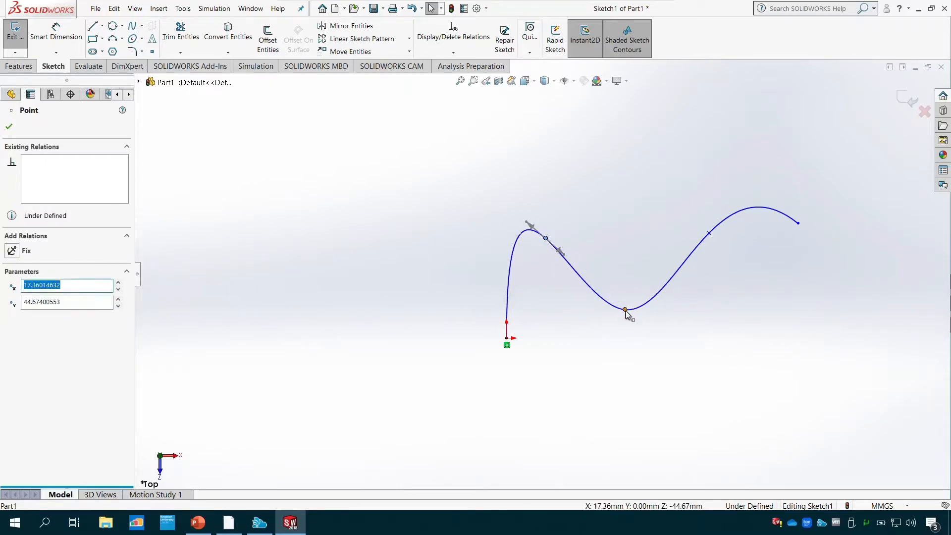
- Reshape the spline by lowering its first crest point and valley, moving the fourth point up toward the valley, and lowering its endpoint
mouse_move(626, 311)
left_mouse_down()
mouse_move(643, 341)
mouse_move(636, 323)
left_mouse_up()
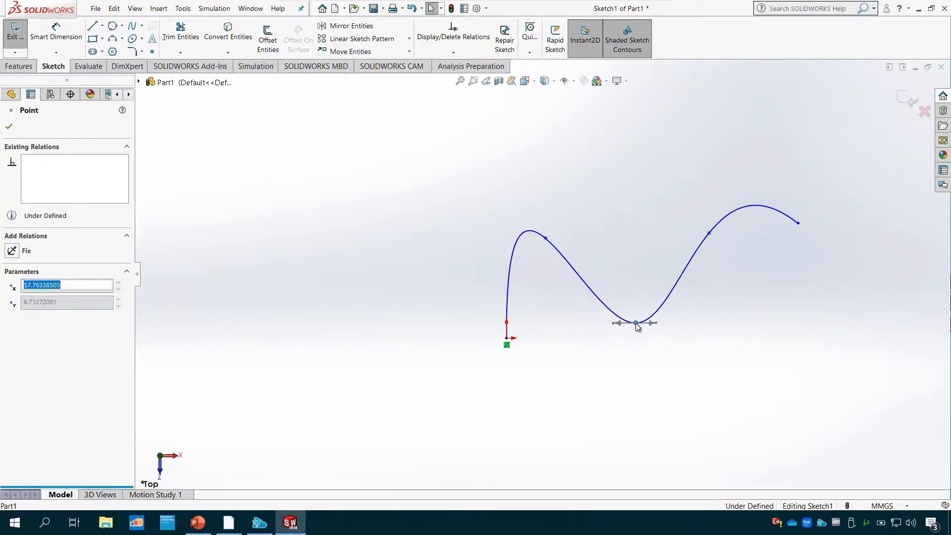
left_click(546, 239)
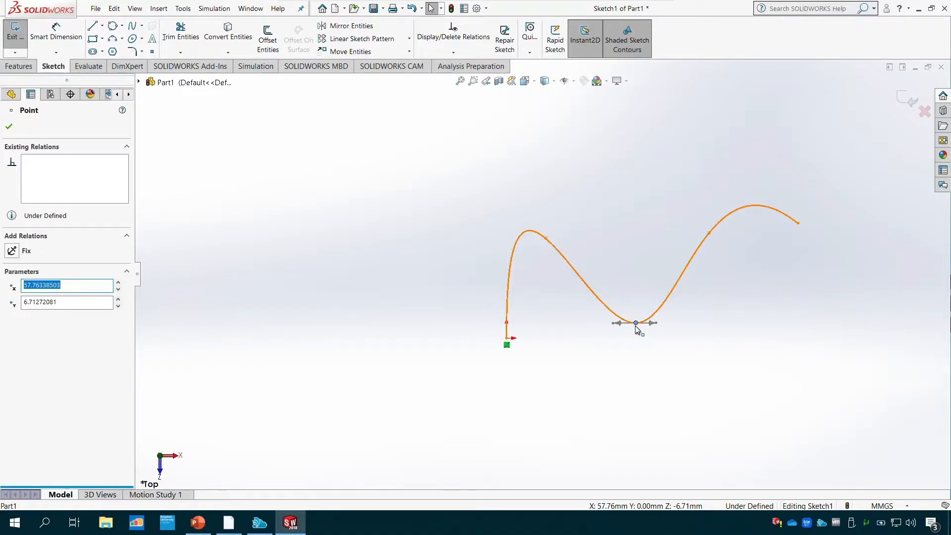
left_click_drag(709, 231, 679, 185)
left_click_drag(797, 223, 803, 251)
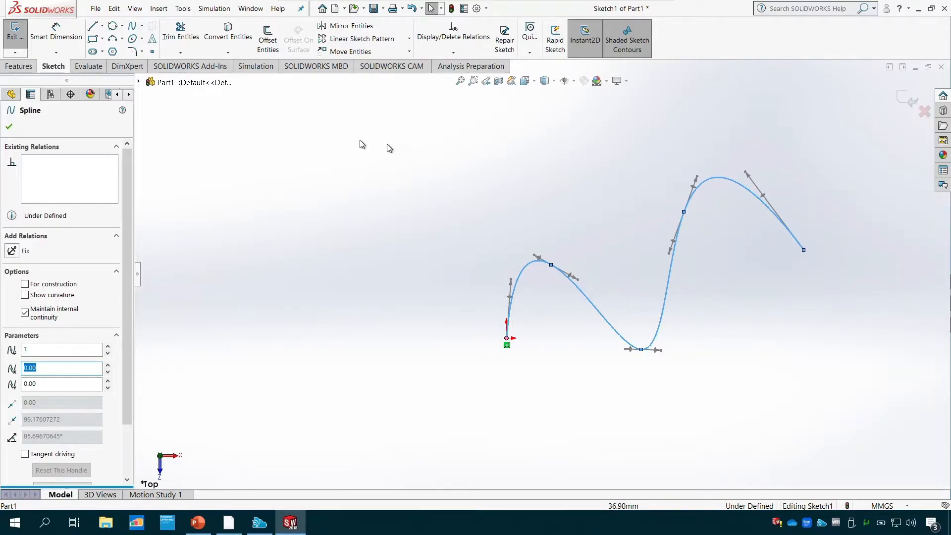
left_click(9, 127)
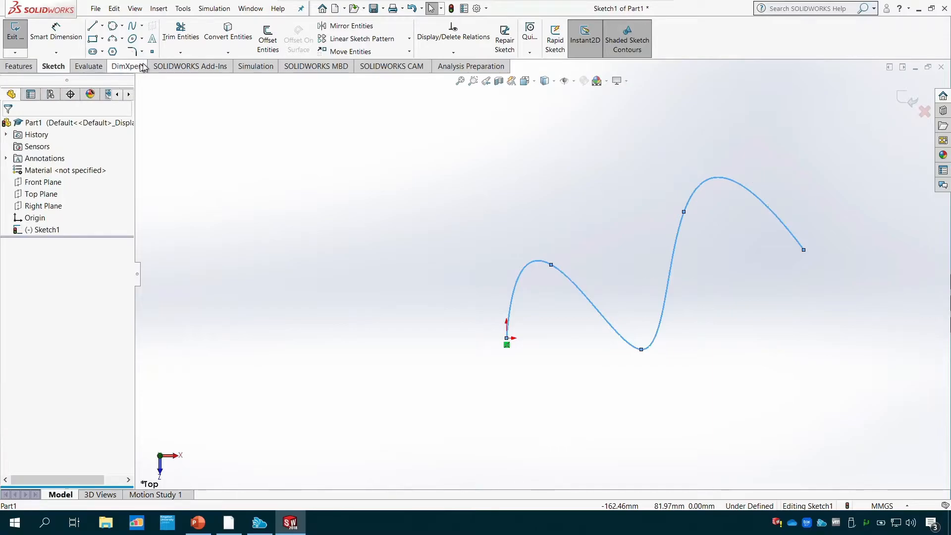
- Place a sketch point on the spline between its first crest and valley, and slide it to about X 36.2, Y 16.9 mm
left_click(153, 53)
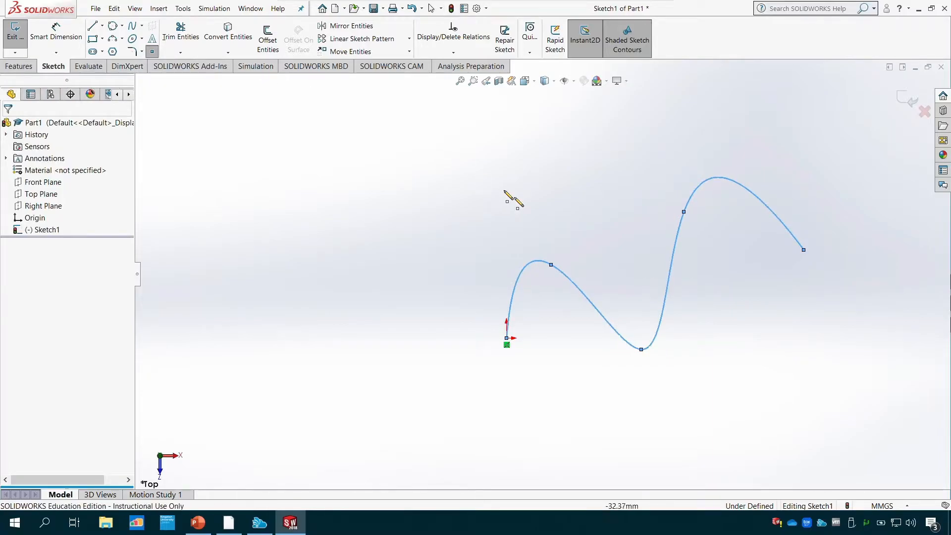
left_click(592, 303)
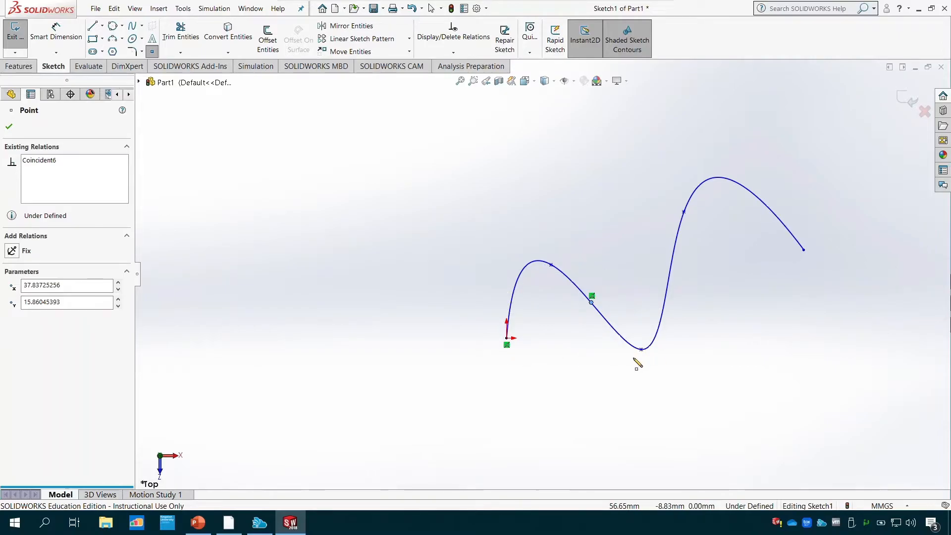
key("Escape")
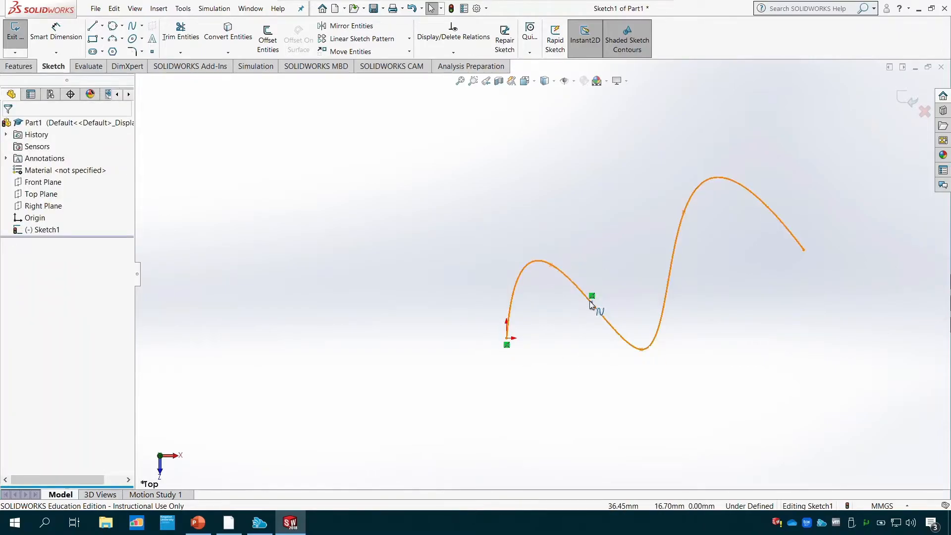
mouse_move(593, 306)
left_mouse_down()
mouse_move(599, 285)
mouse_move(594, 308)
mouse_move(588, 301)
left_mouse_up()
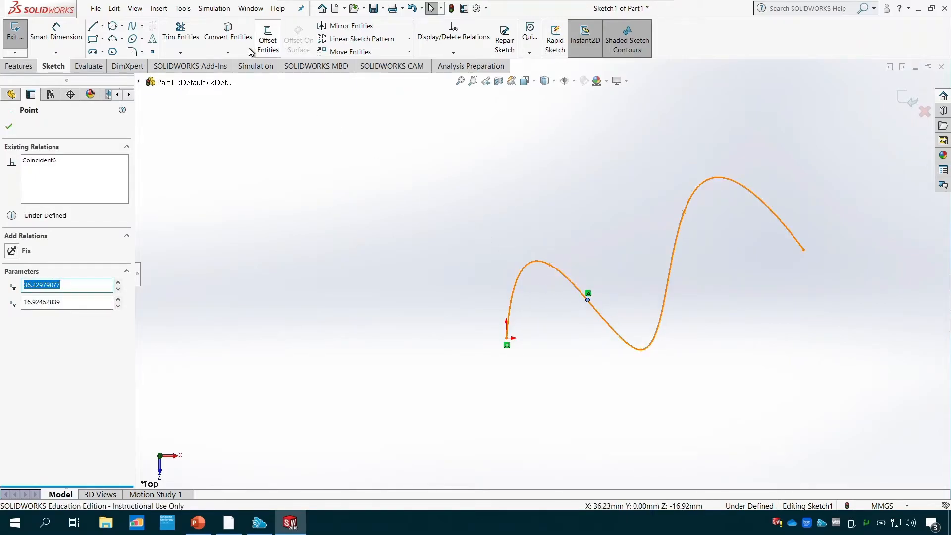
key("Escape")
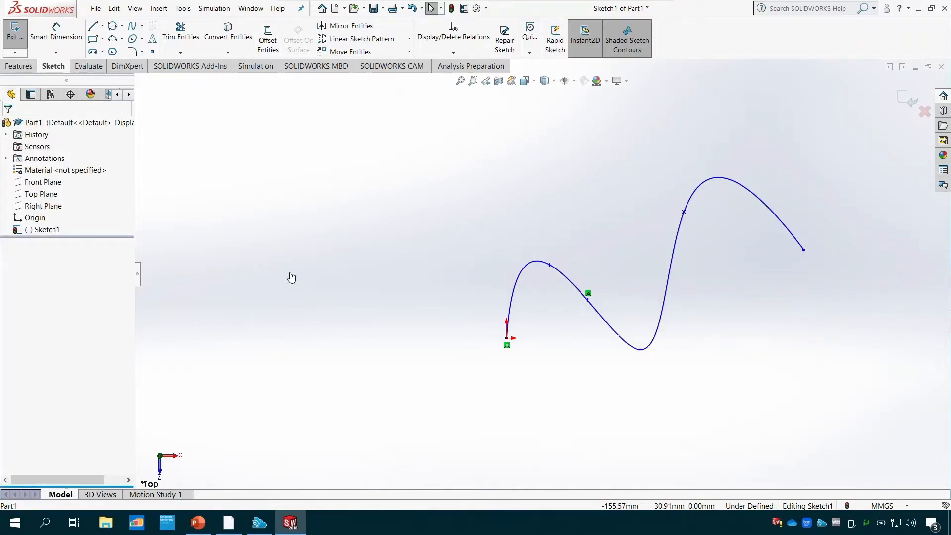
- Add the sketch text "TEXT" above the spline's valley and delete it
left_click(153, 39)
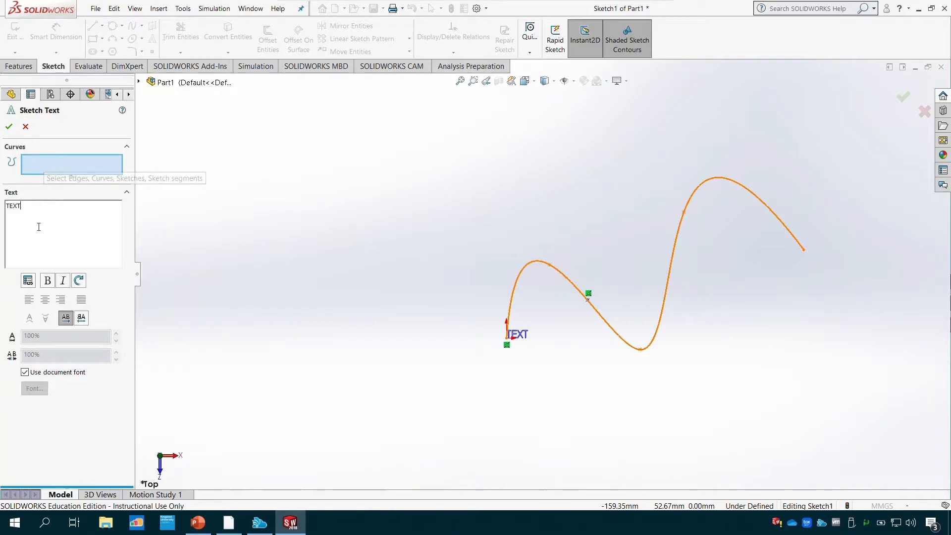
left_click(9, 127)
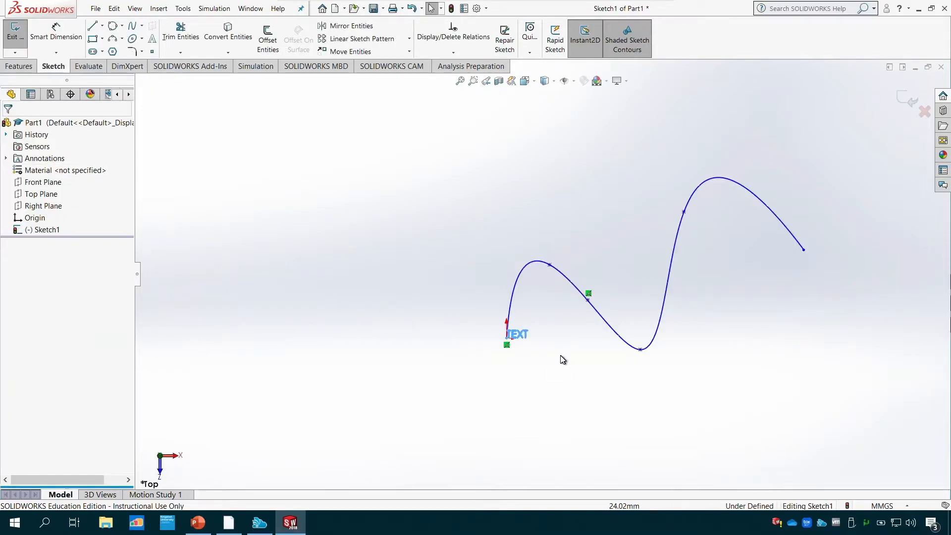
left_click(563, 204)
left_click(652, 195)
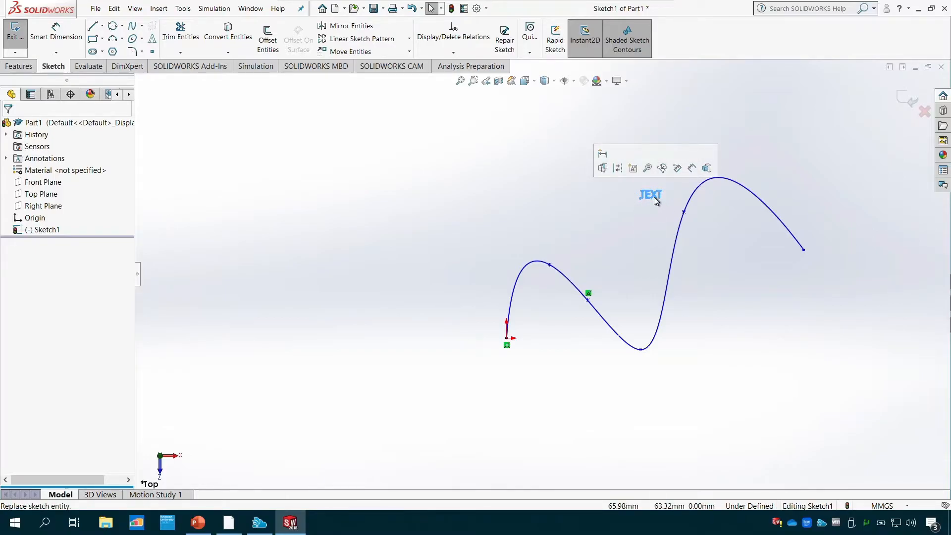
key("Delete")
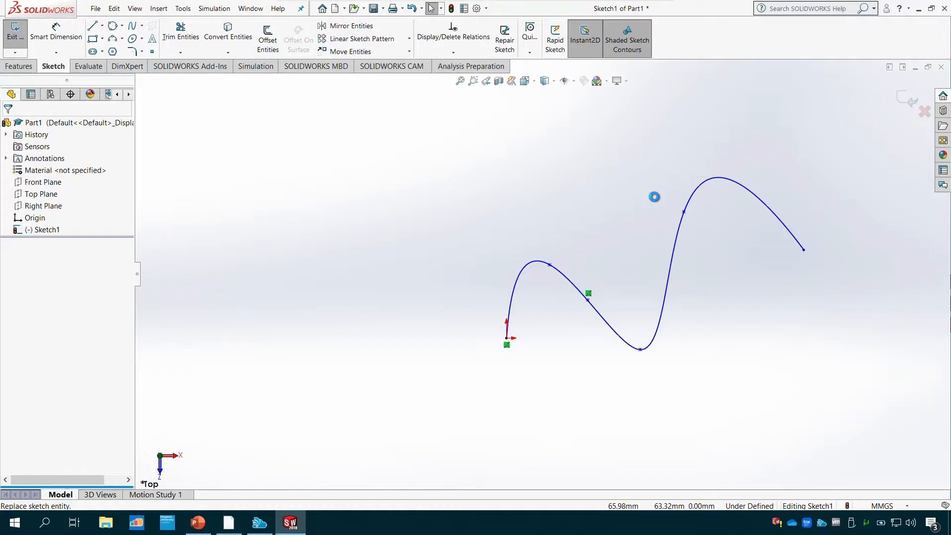
- Delete the spline and the leftover sketch point to empty the sketch
left_click(679, 242)
key("Delete")
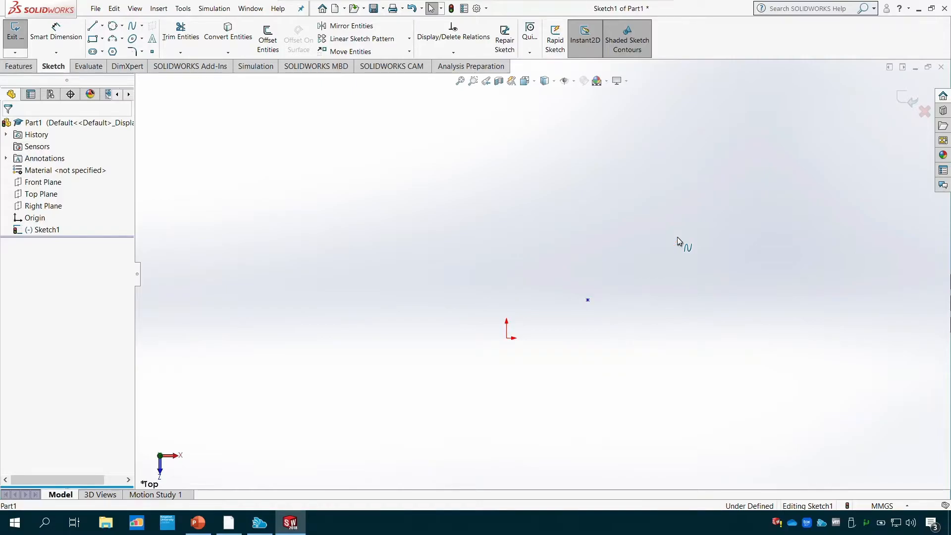
left_click(589, 299)
key("Delete")
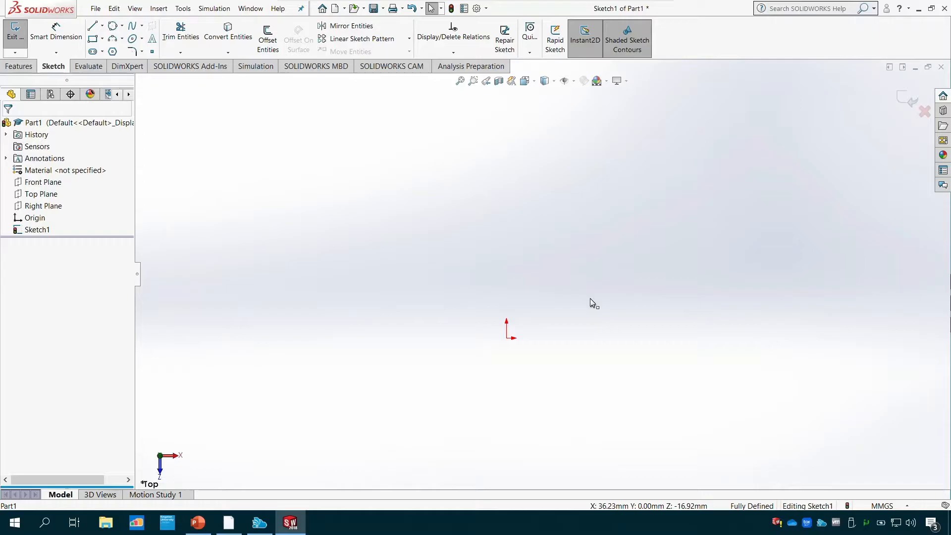
- Sketch a corner rectangle from the origin, about 117.7 mm wide and 54.2 mm high
left_click(92, 38)
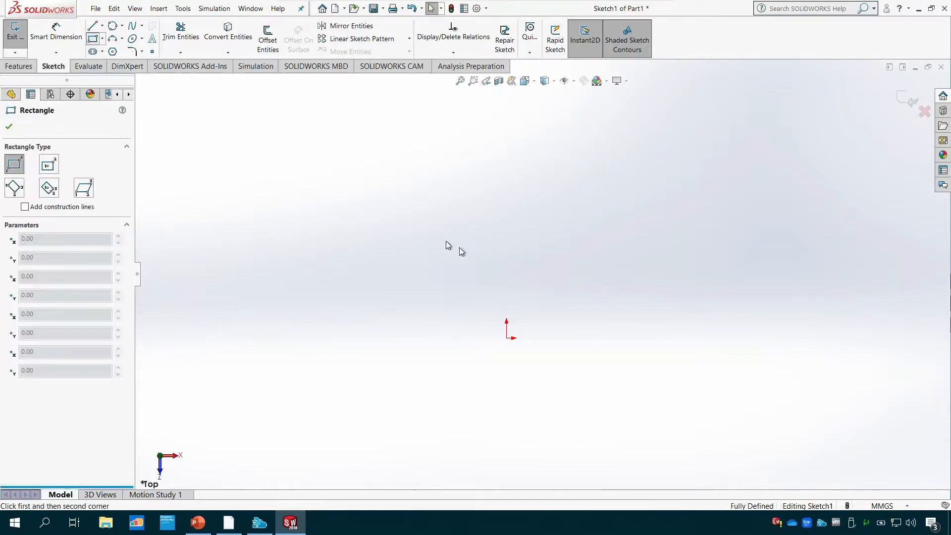
left_click(507, 338)
left_click(769, 216)
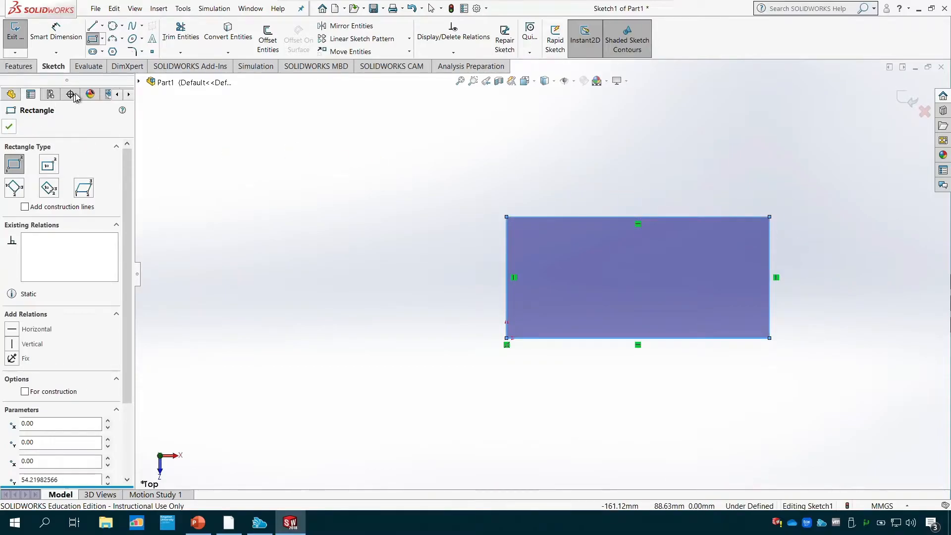
left_click(11, 127)
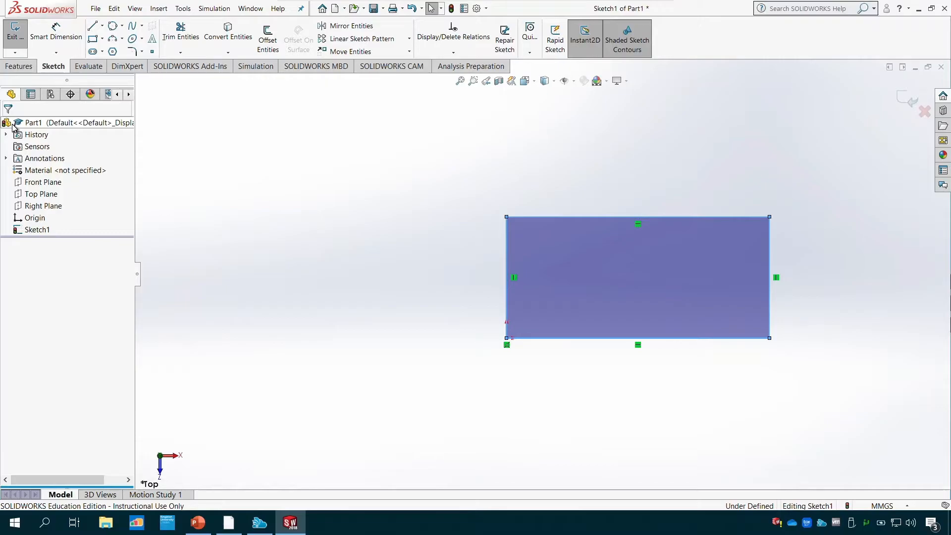
- Round the rectangle's upper-left corner with a 10 mm sketch fillet
left_click(132, 53)
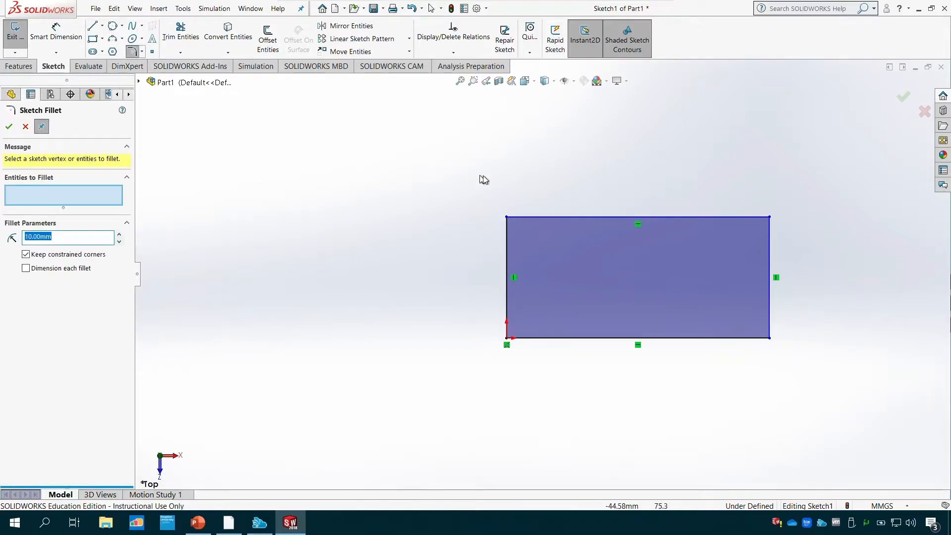
left_click(539, 216)
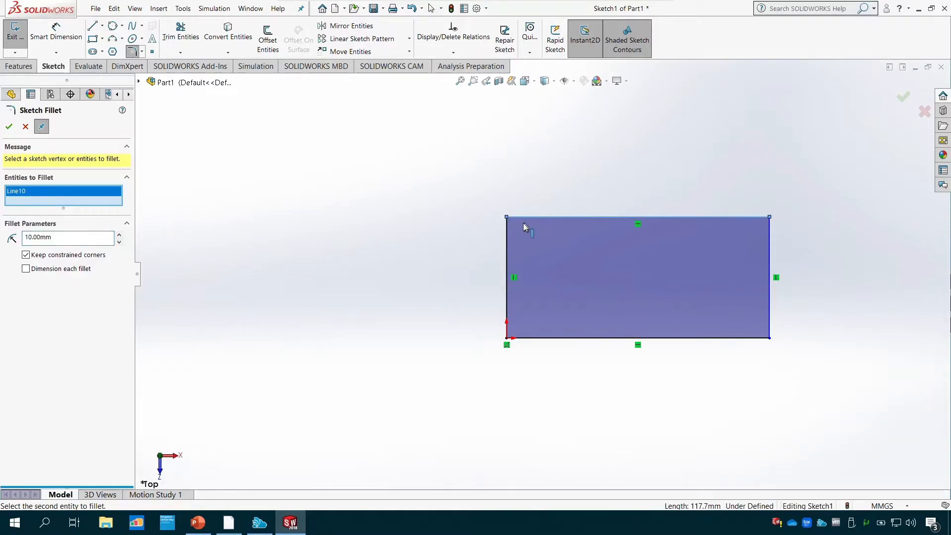
left_click(506, 242)
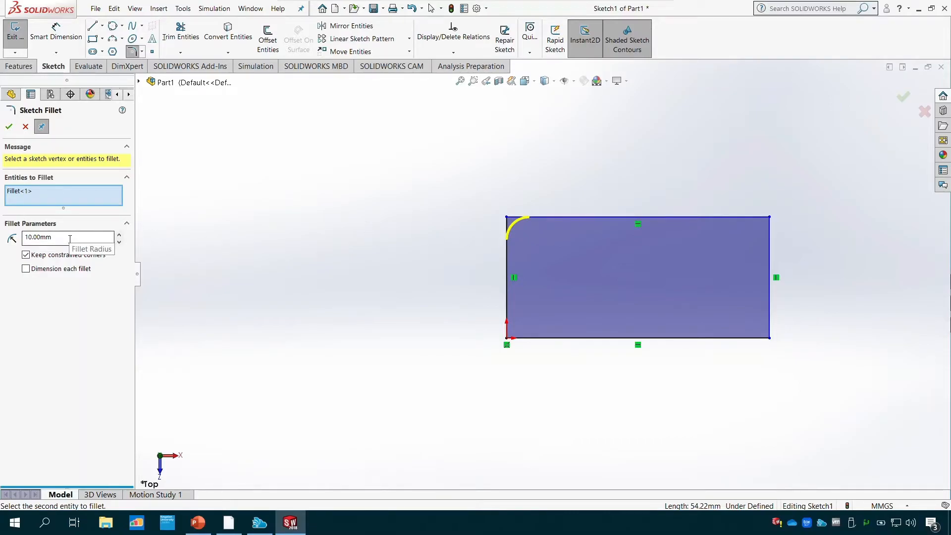
left_click(9, 127)
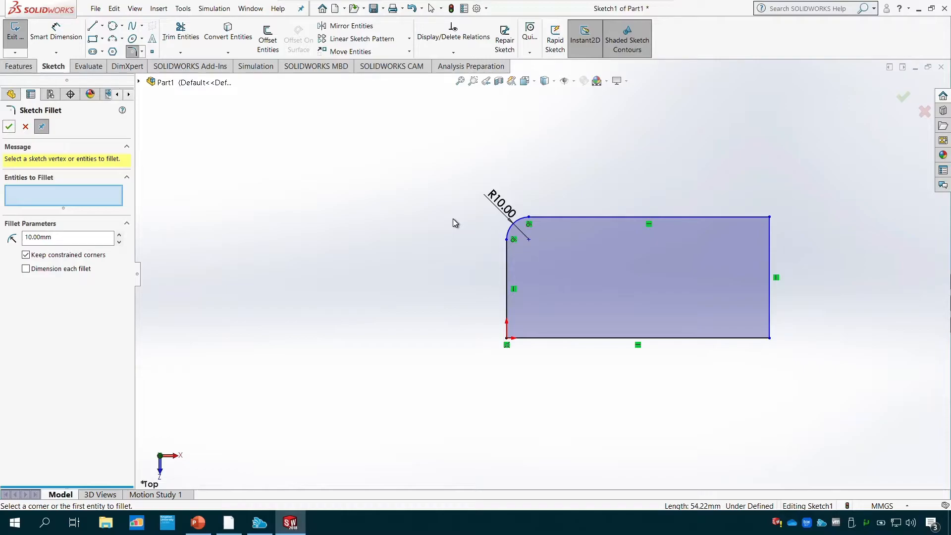
- Round the rectangle's remaining three corners with 10 mm sketch fillets
left_click(735, 218)
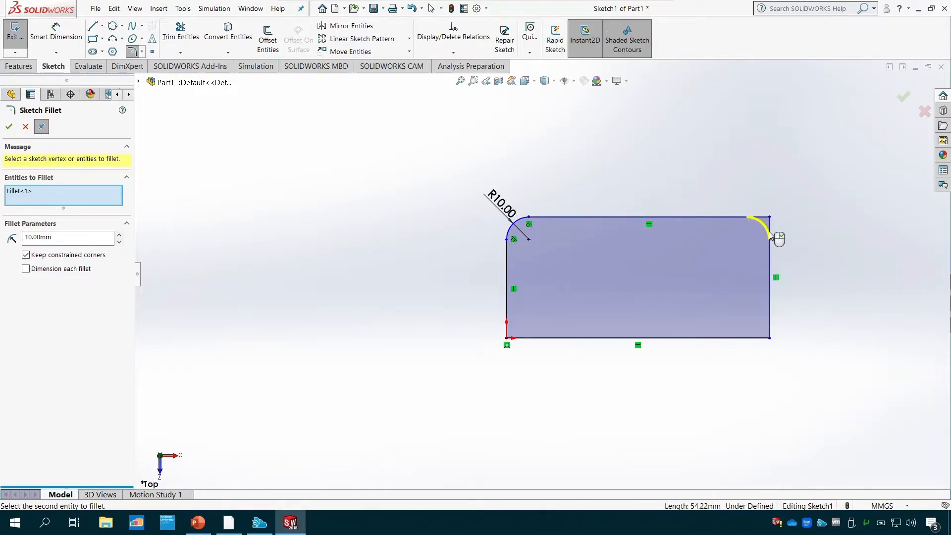
left_click(770, 331)
left_click(753, 338)
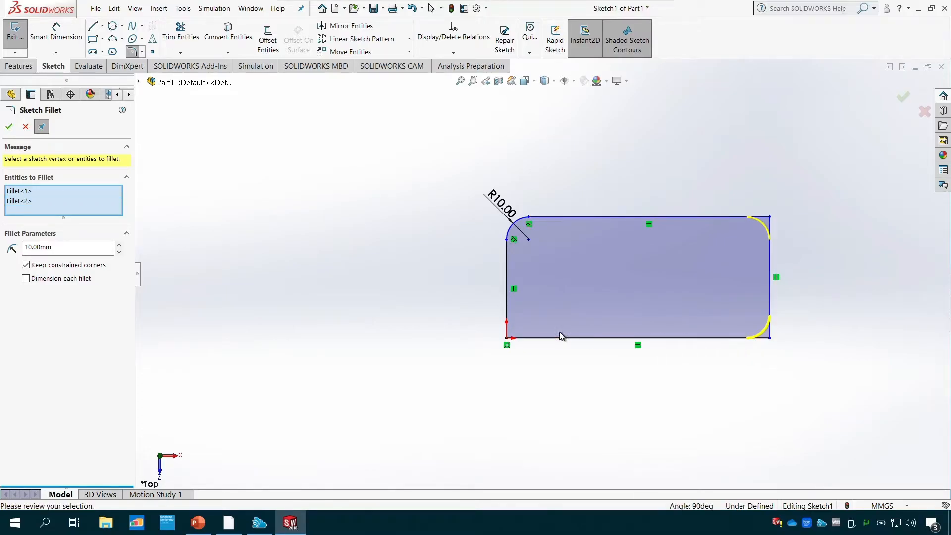
left_click(508, 311)
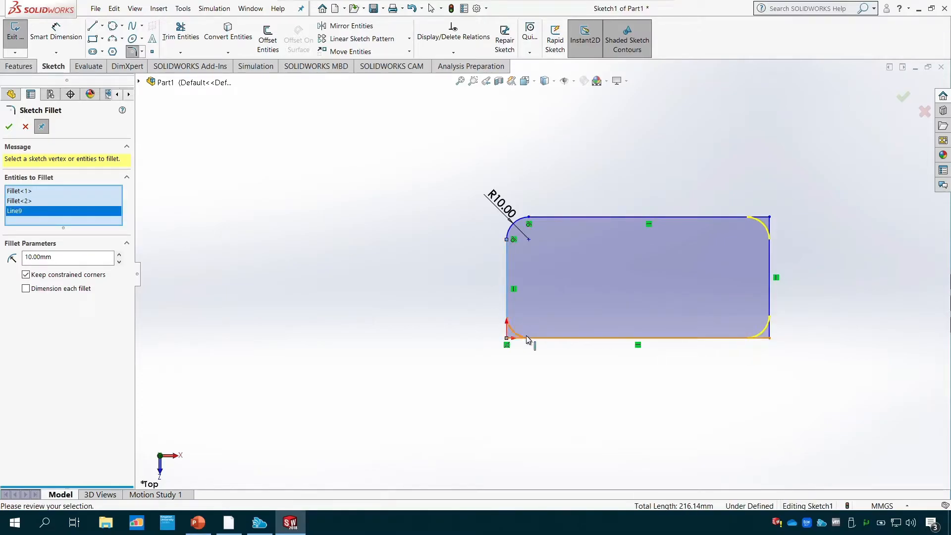
left_click(9, 126)
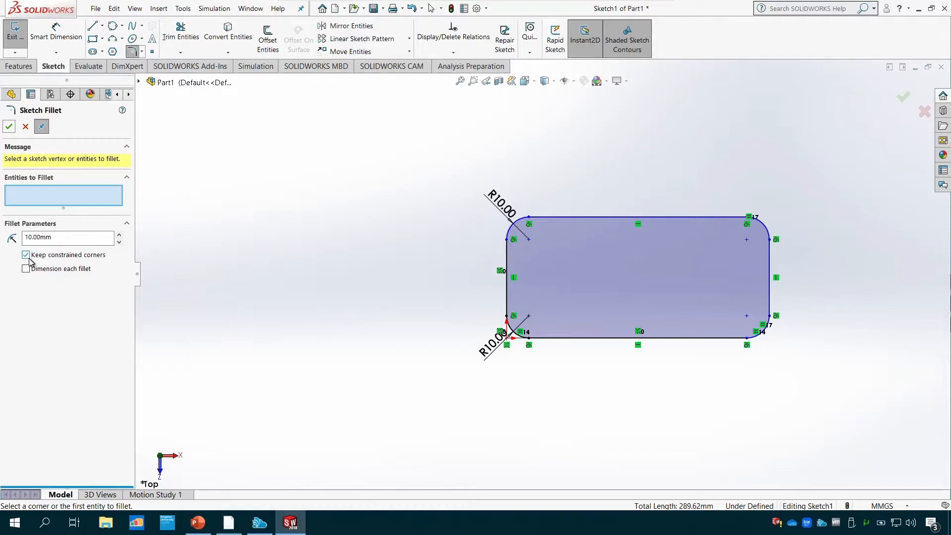
key("Escape")
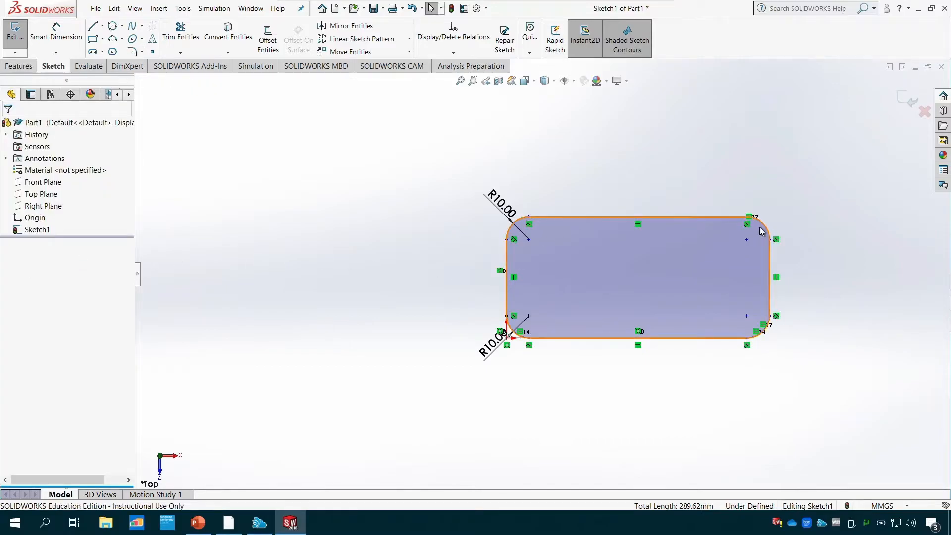
- Try to change the radius of the upper-right fillet arc to 20 mm through its arc parameters
left_click(762, 230)
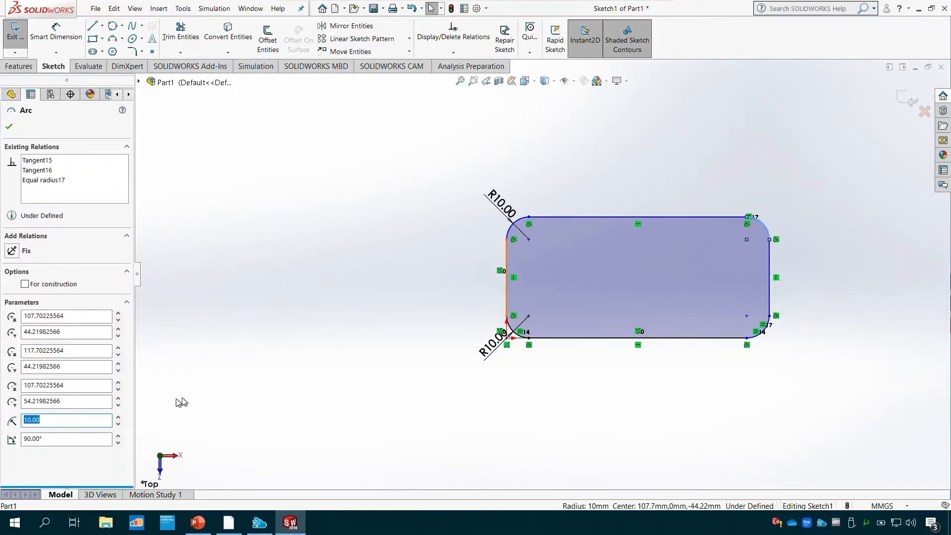
type("10")
key("Return")
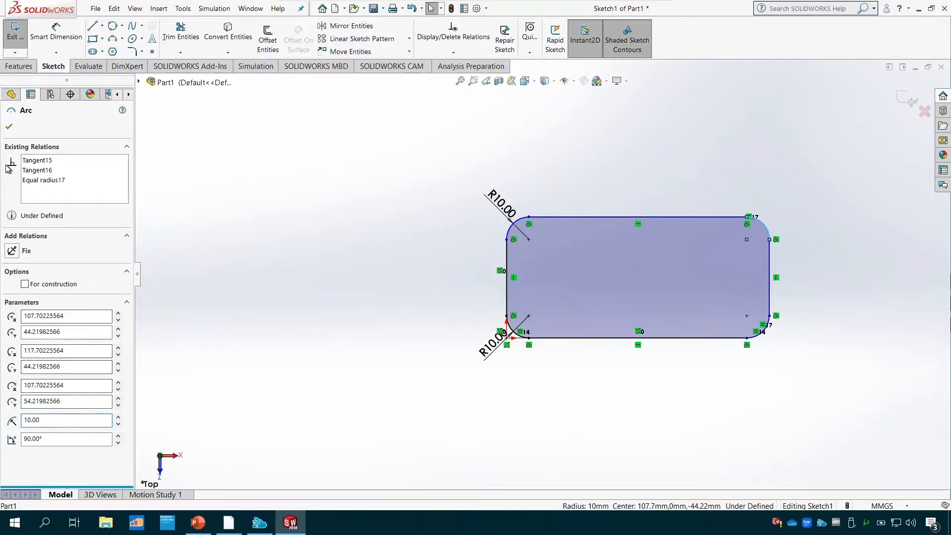
left_click_drag(47, 421, 1, 421)
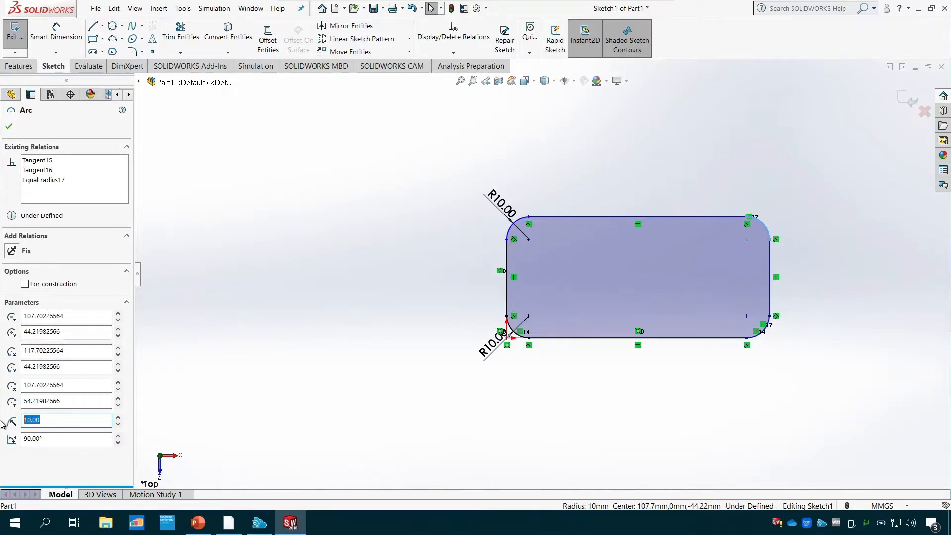
type("20")
key("Tab")
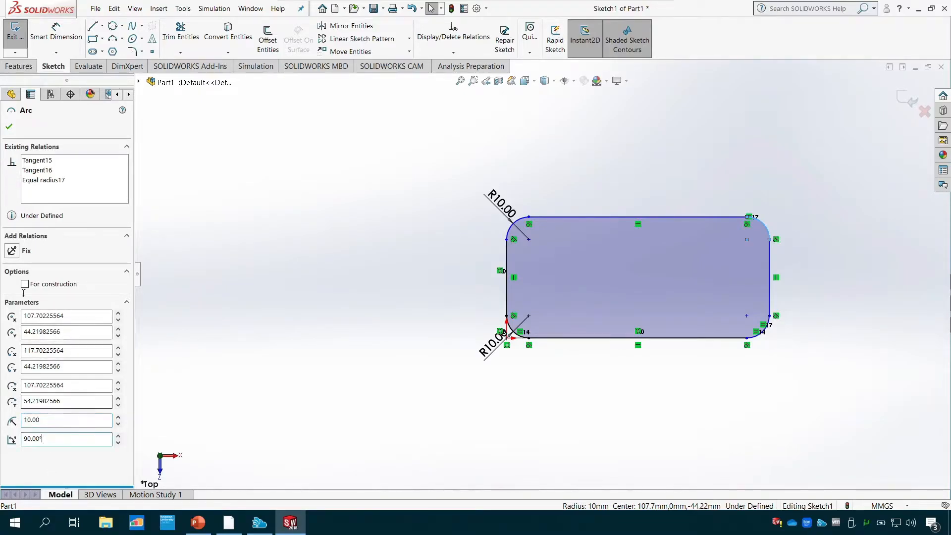
left_click(9, 128)
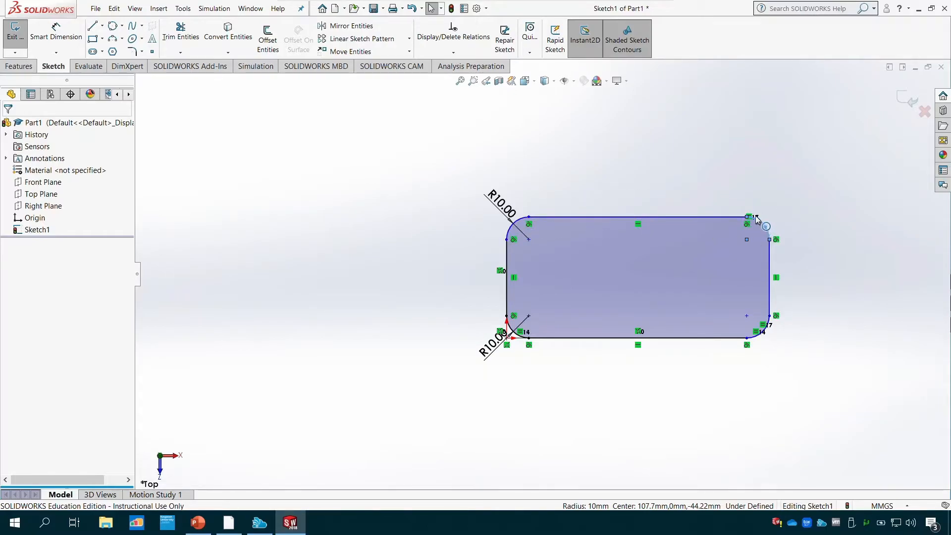
- Delete the equal radius relation from the upper-right fillet arc
scroll(769, 245, "up", 4)
scroll(654, 263, "down", 6)
scroll(624, 290, "down", 3)
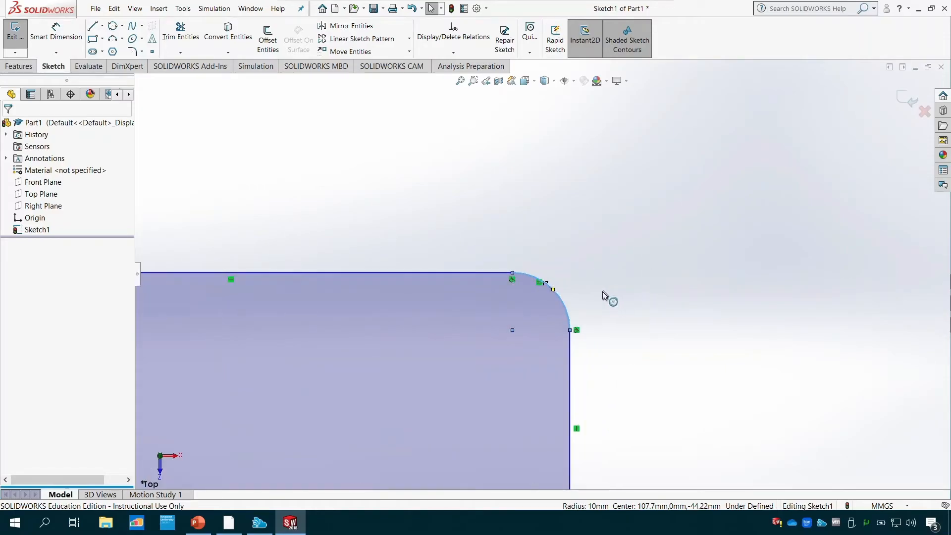
scroll(547, 290, "down", 3)
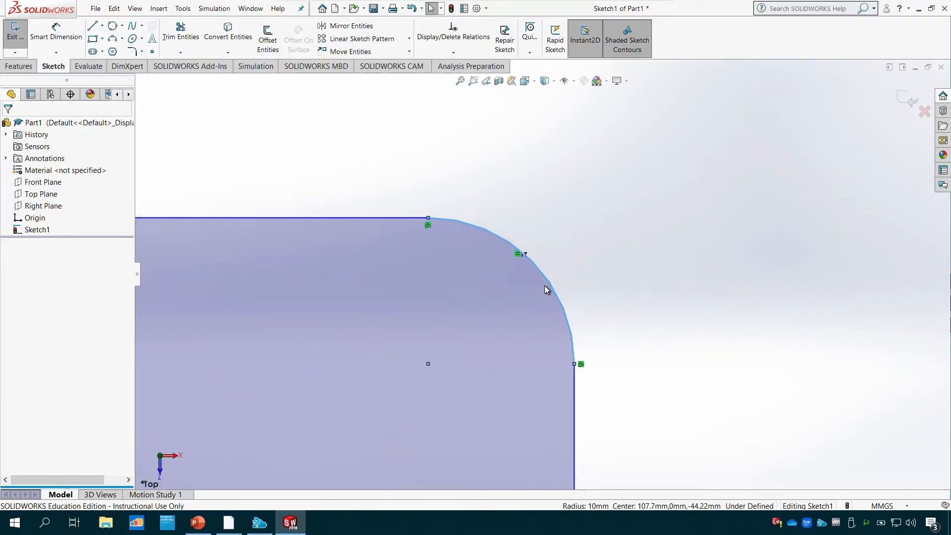
left_click(519, 255)
key("Delete")
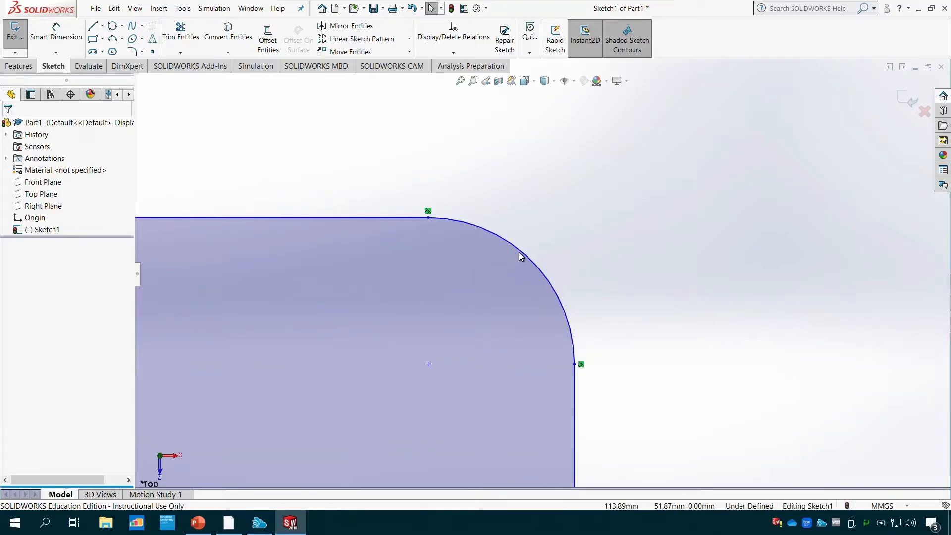
- Set the radius of the upper-right fillet arc to 20 mm through its arc parameters
scroll(518, 284, "up", 5)
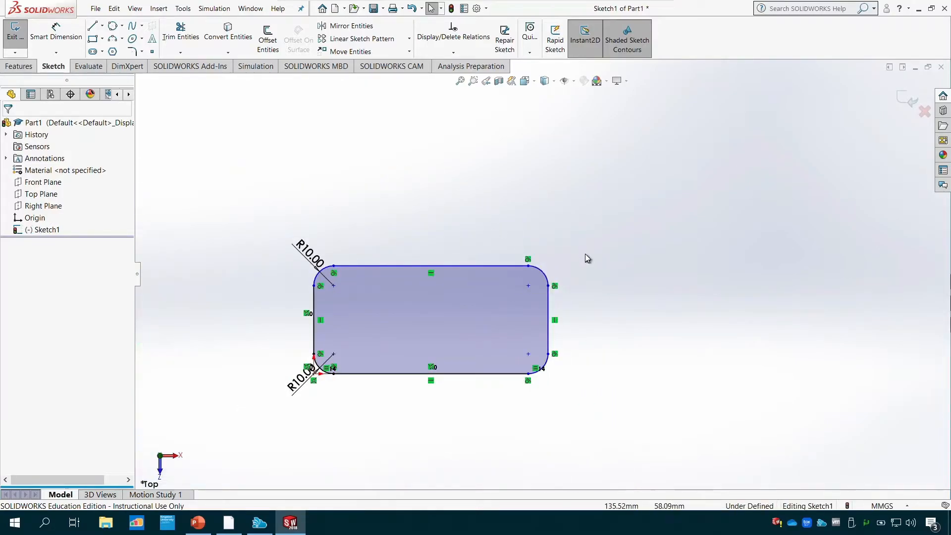
left_click(542, 272)
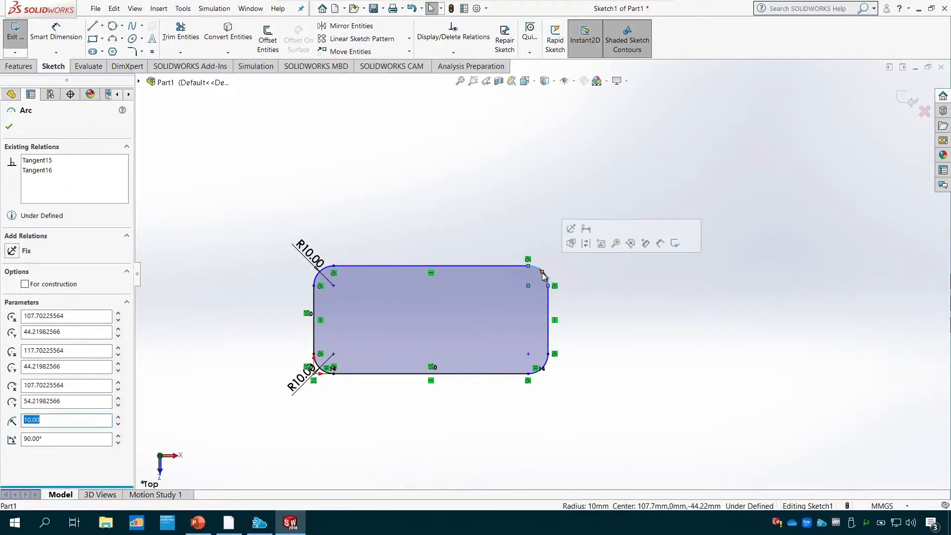
type("20")
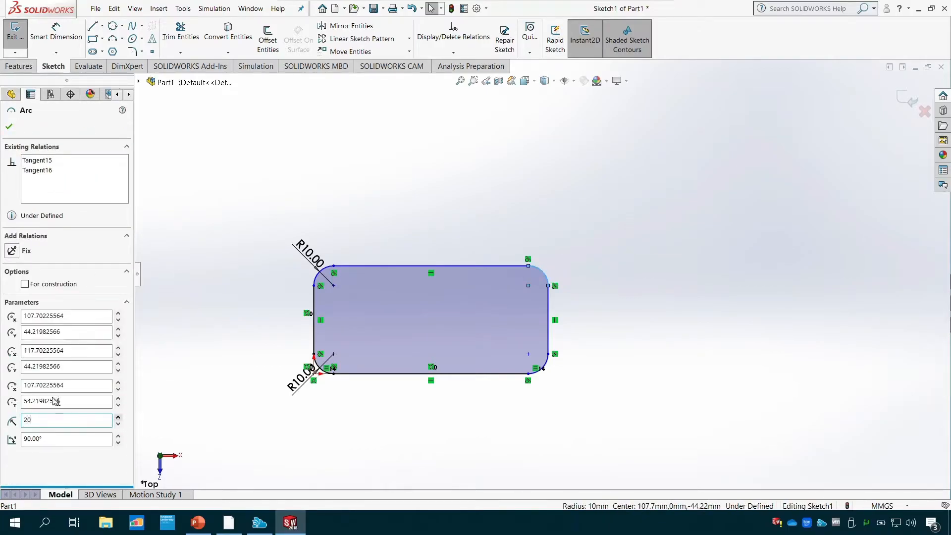
left_click(9, 127)
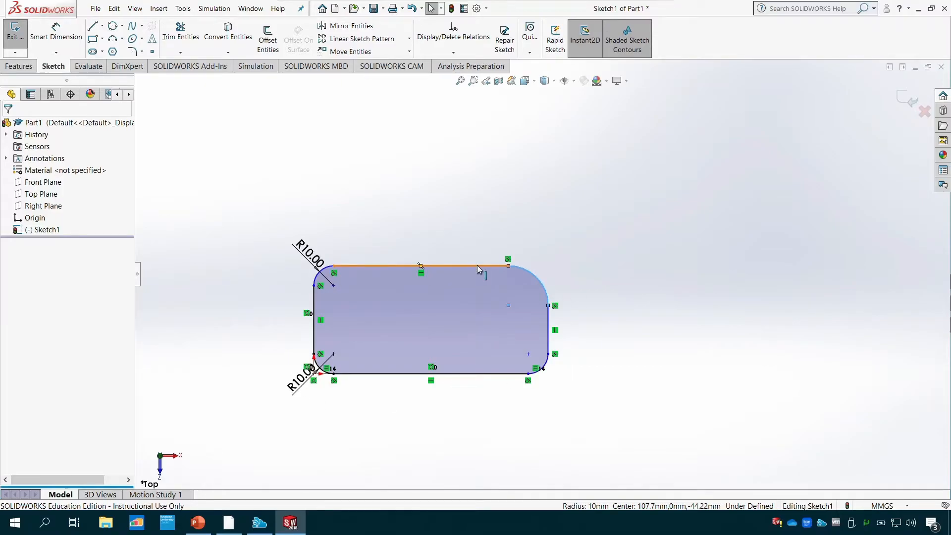
- Undo the radius change and all corner fillets, back to the plain rectangle
key("ctrl+z")
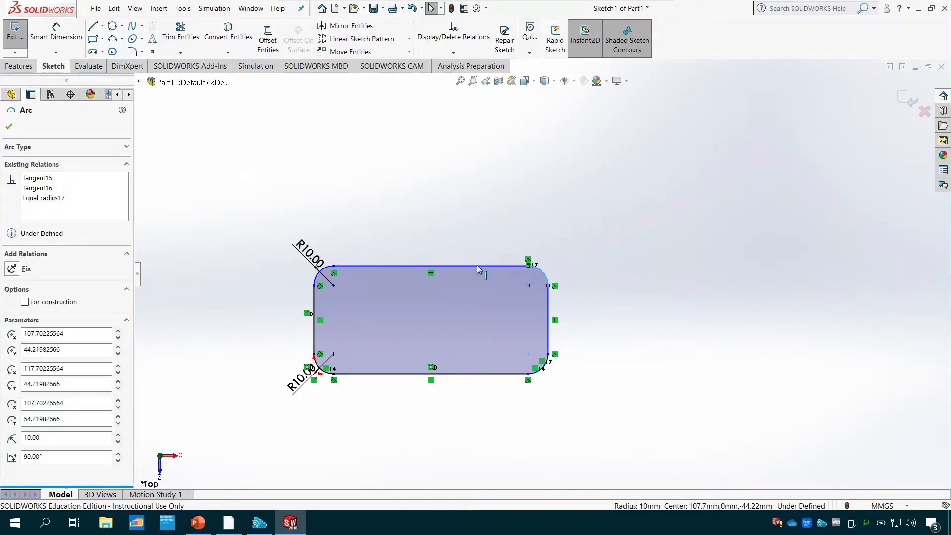
key("ctrl+z")
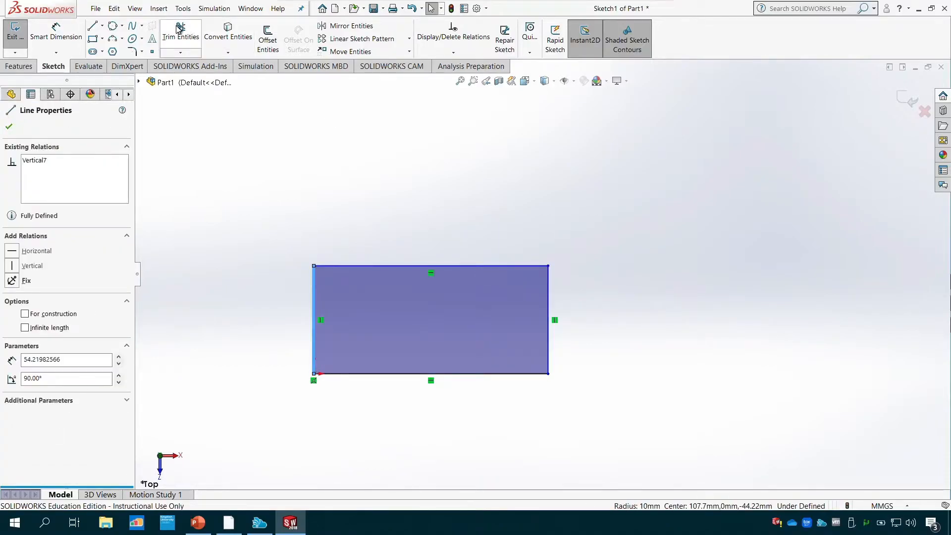
- Round the plain rectangle's upper-left corner again with a 10 mm sketch fillet and leave the fillet command
left_click(132, 50)
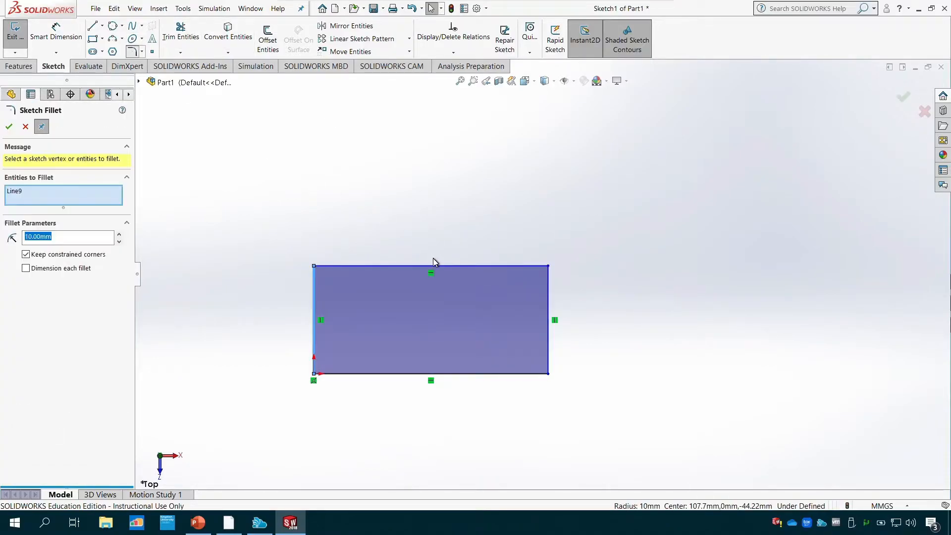
left_click(373, 264)
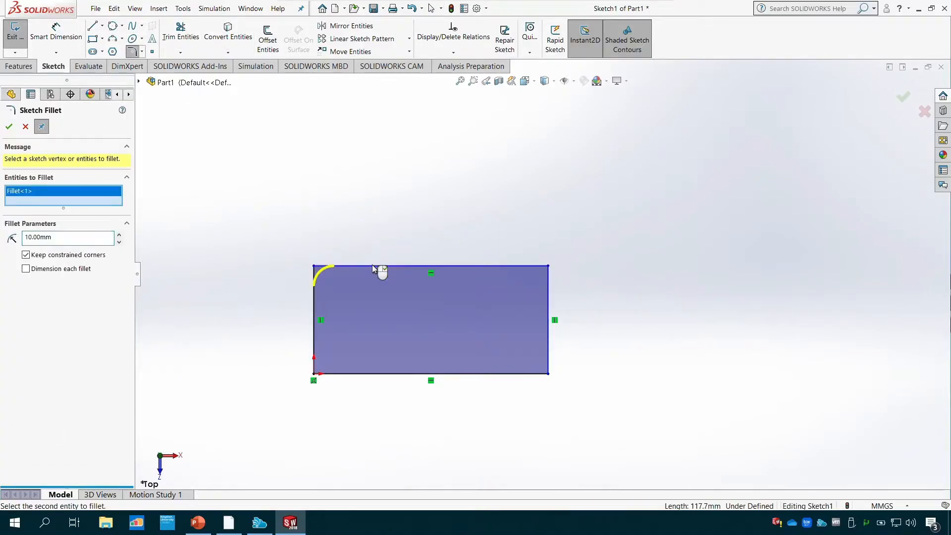
left_click(11, 126)
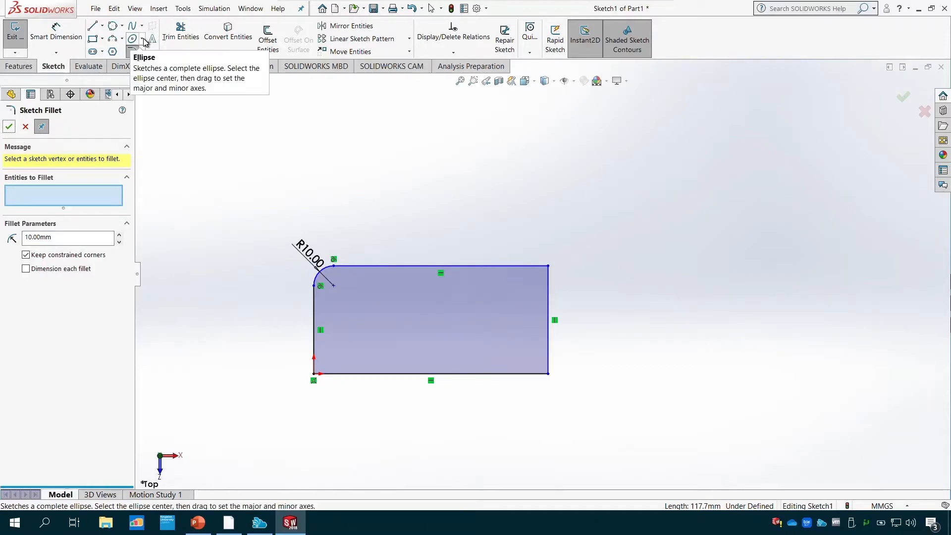
left_click(25, 126)
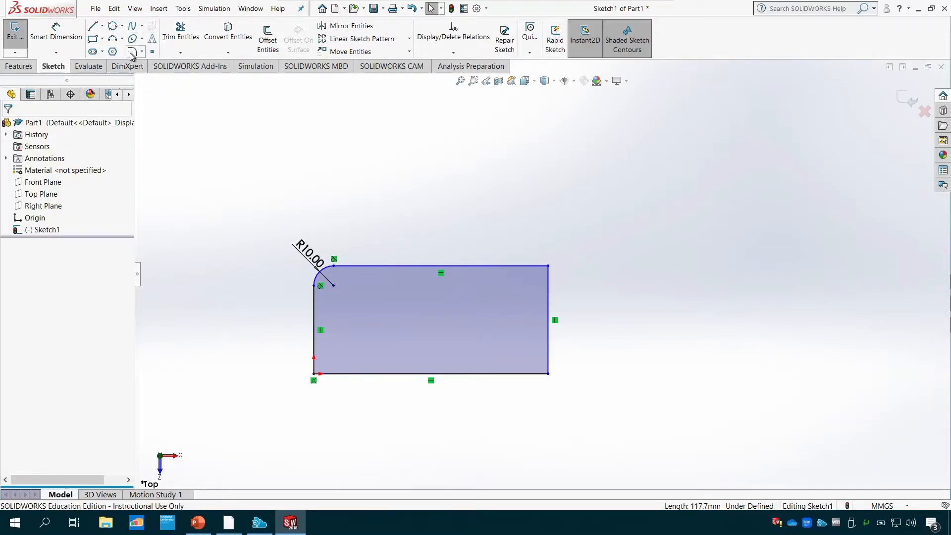
- Fillet the lower-right, upper-right and lower-left corners together with a 10 mm radius
left_click(132, 50)
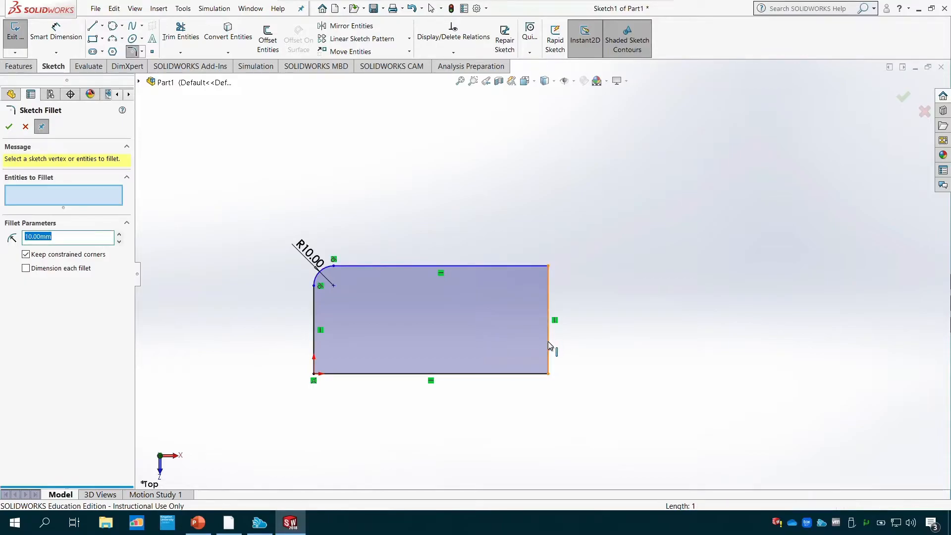
left_click(526, 374)
left_click(526, 375)
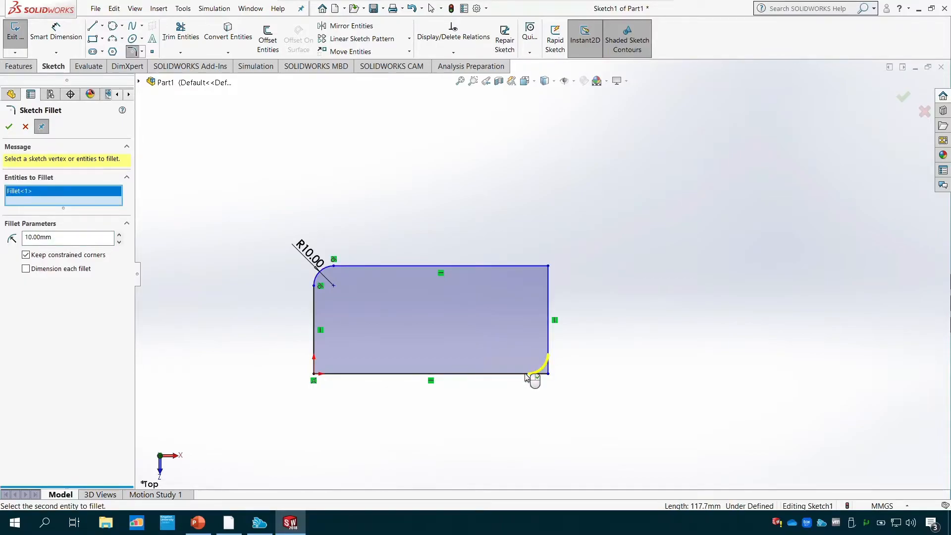
left_click(547, 297)
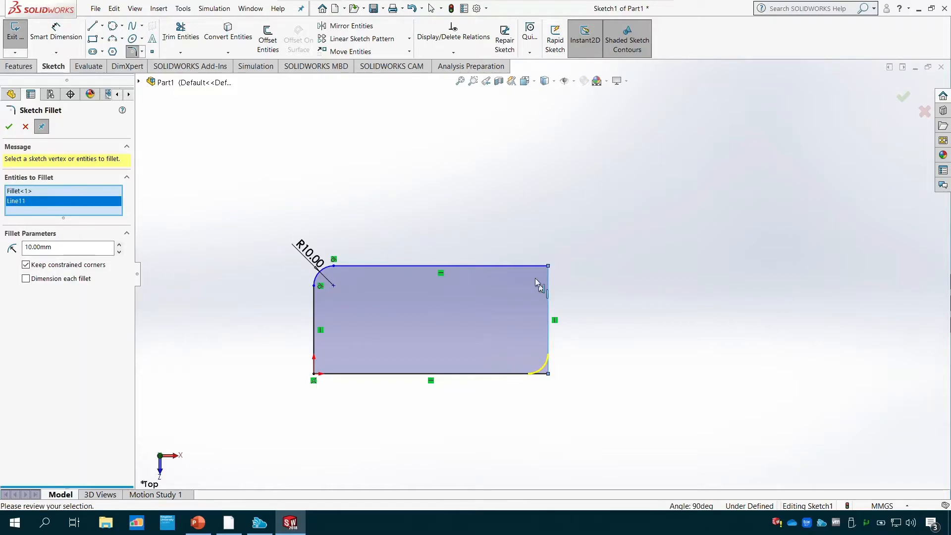
left_click(528, 270)
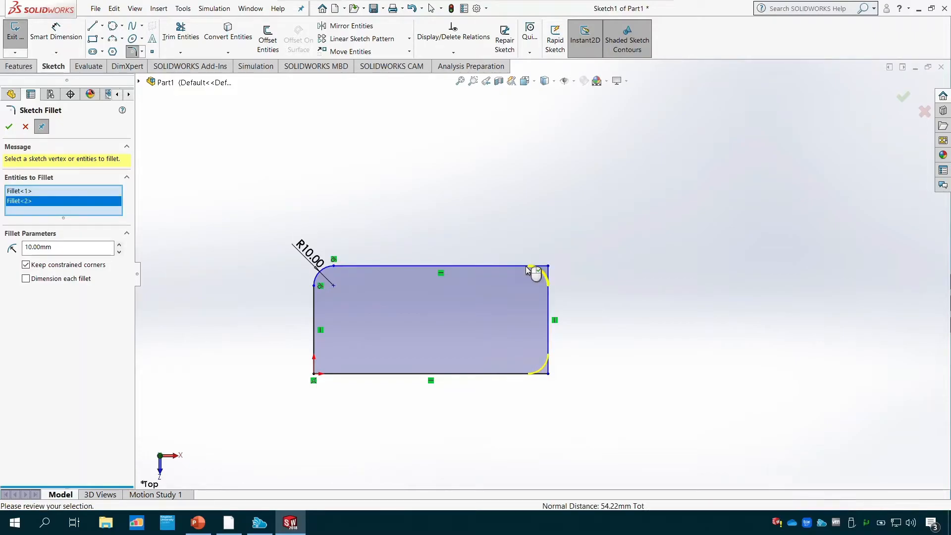
left_click(314, 350)
left_click(328, 373)
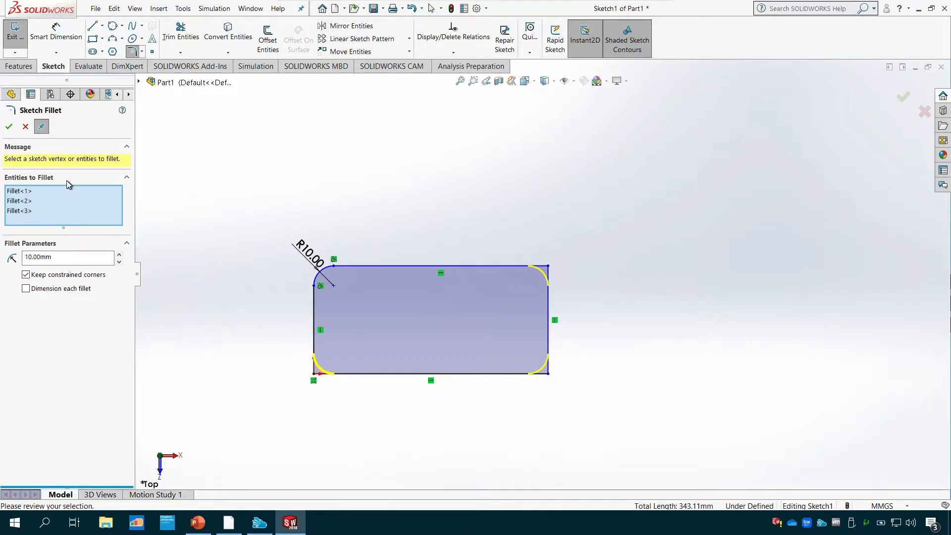
left_click(9, 128)
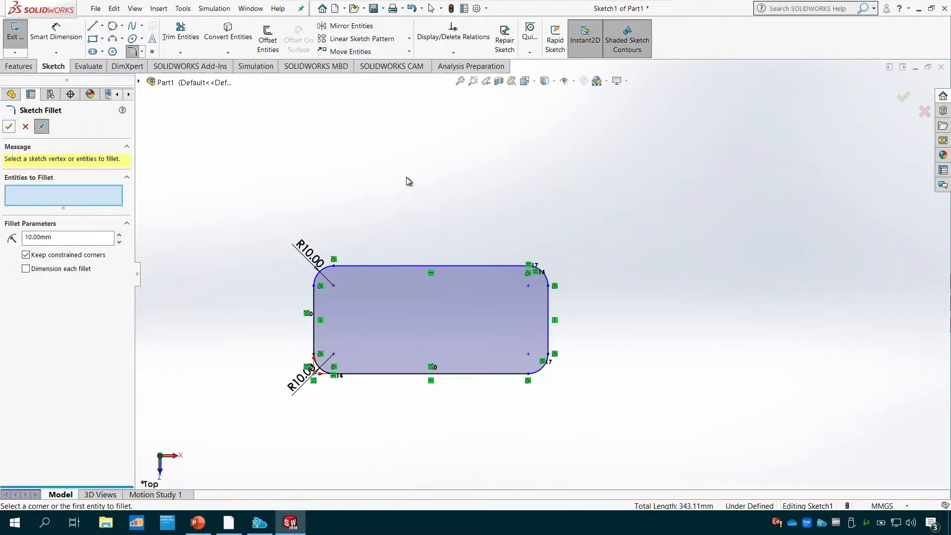
- Undo the corner fillets and chamfer the rectangle's upper-right corner with an equal distance of 10 mm
key("ctrl+z")
key("ctrl+z")
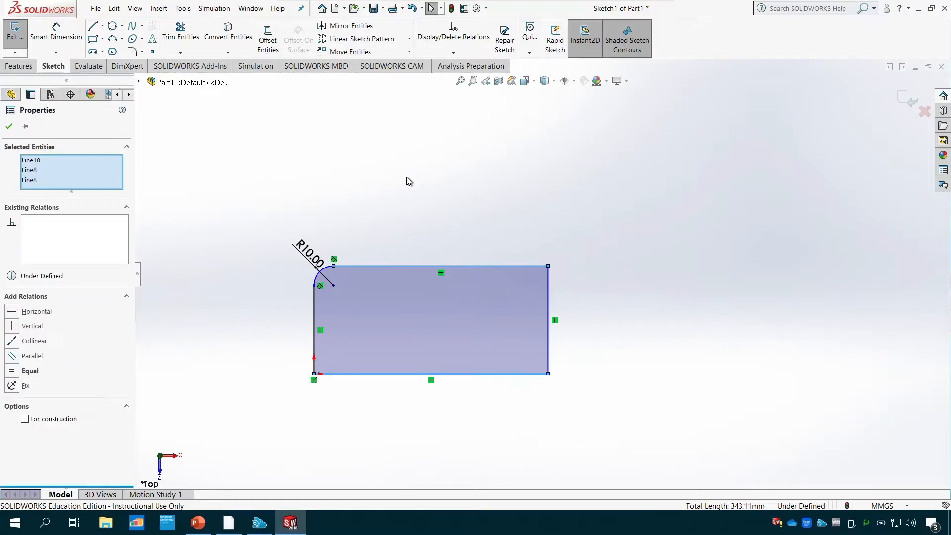
left_click(142, 52)
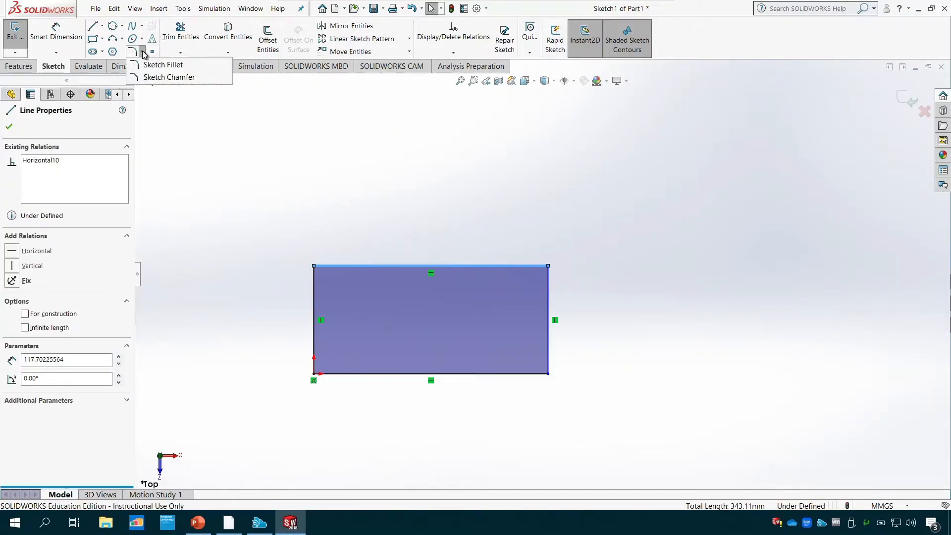
left_click(169, 77)
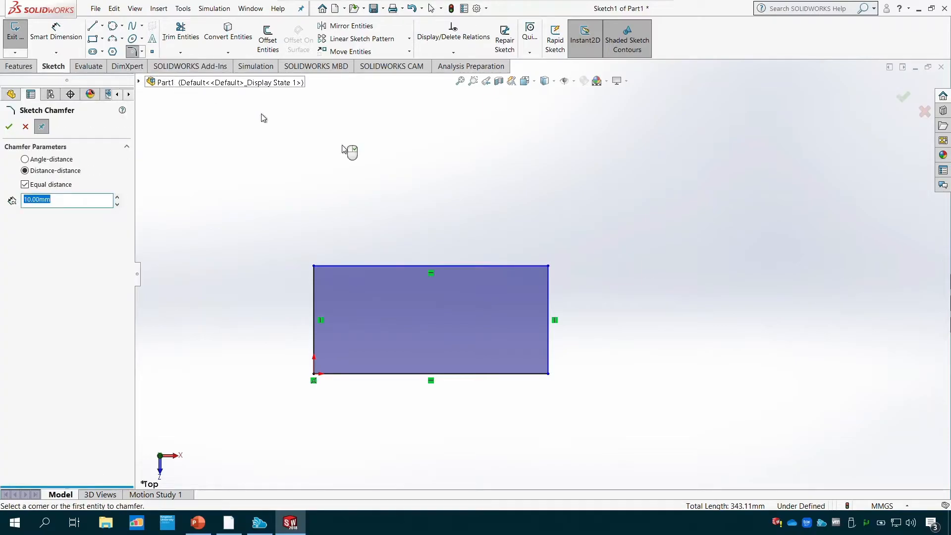
left_click(511, 269)
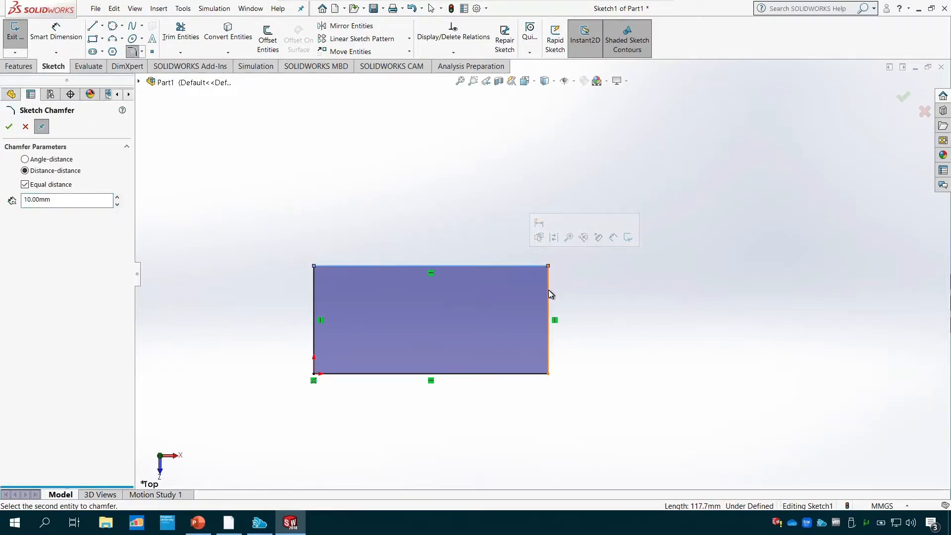
left_click(548, 294)
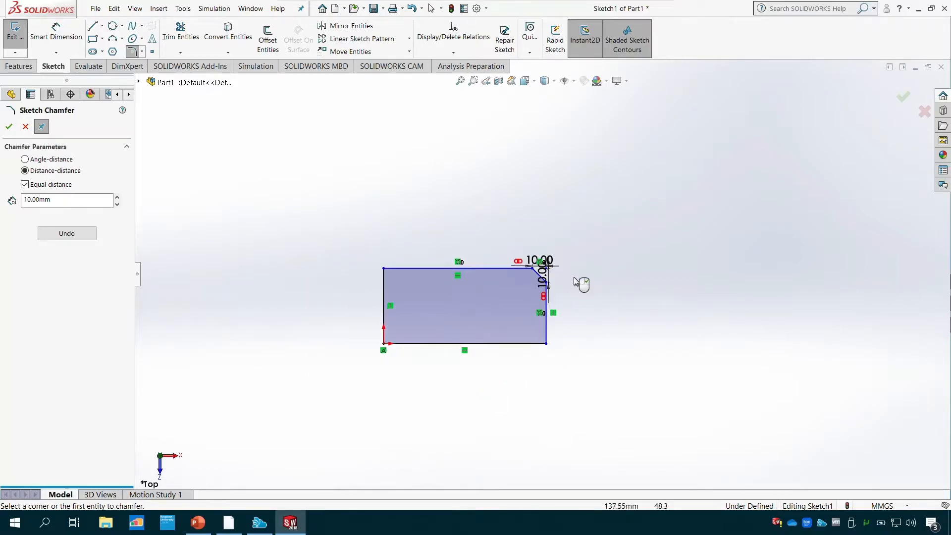
- Move the chamfer's horizontal dimension above the outline and its vertical dimension out beside the rectangle
scroll(575, 286, "down", 3)
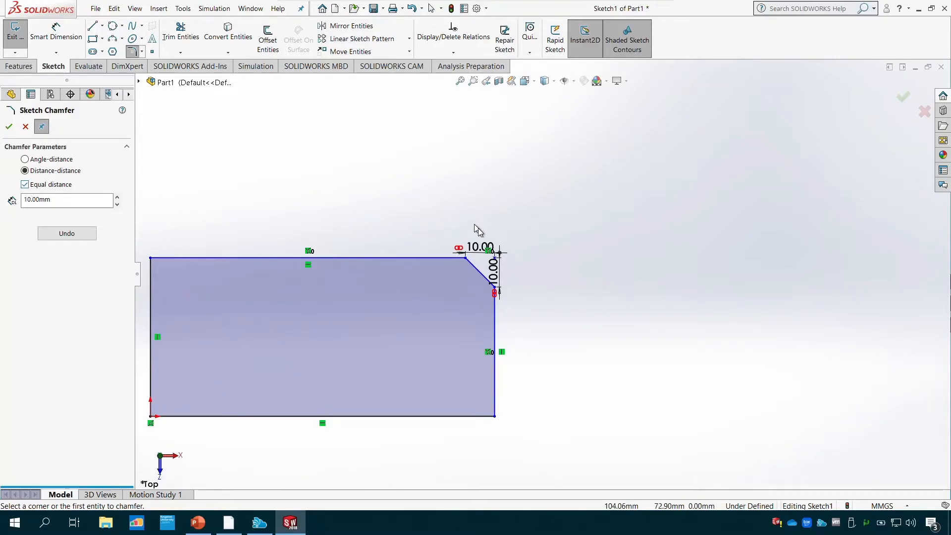
left_click_drag(479, 246, 479, 228)
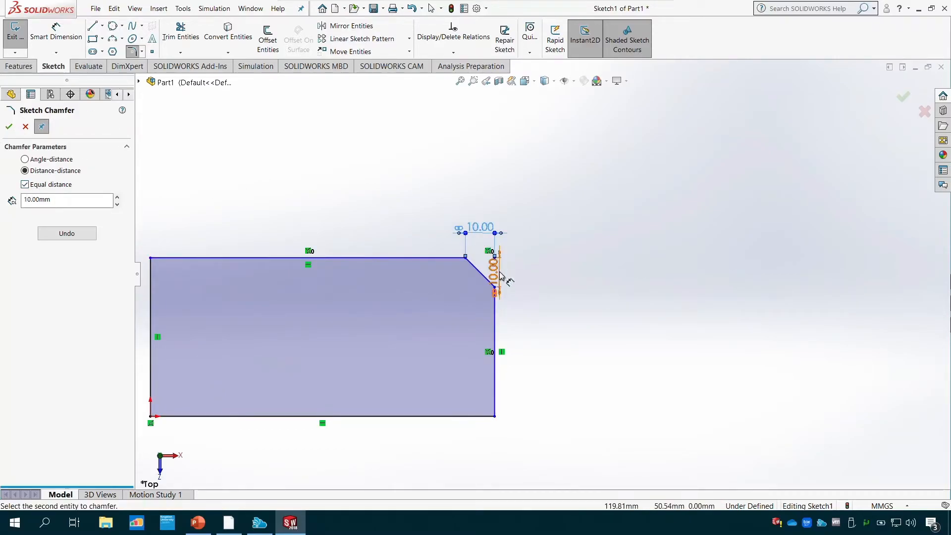
left_click_drag(496, 278, 557, 276)
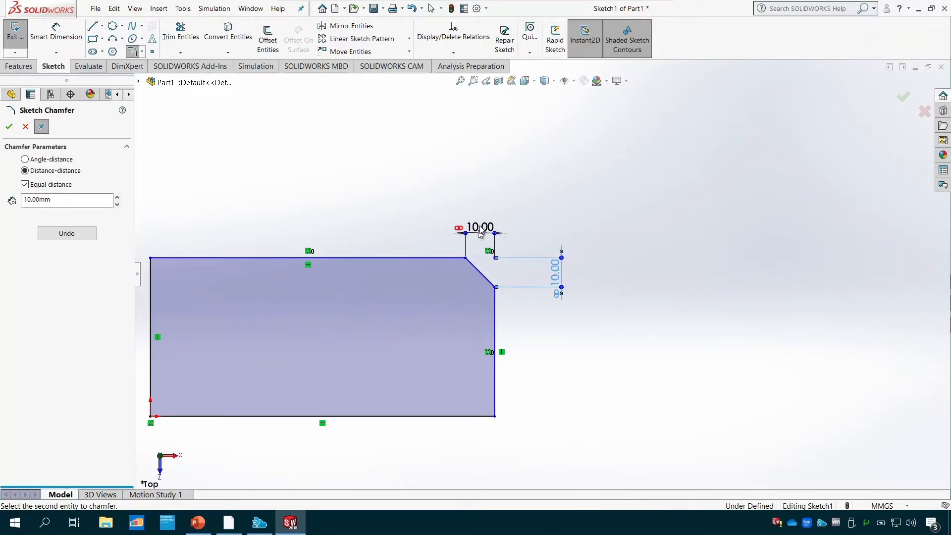
- Turn off equal distance for the sketch chamfer, set its first distance to 20 mm, and close the command
left_click(25, 184)
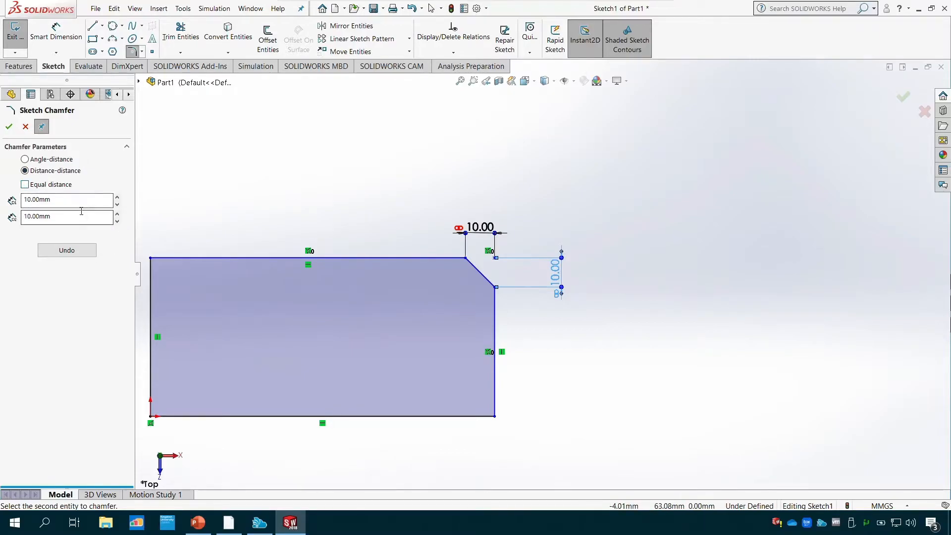
left_click_drag(73, 200, 8, 200)
type("20")
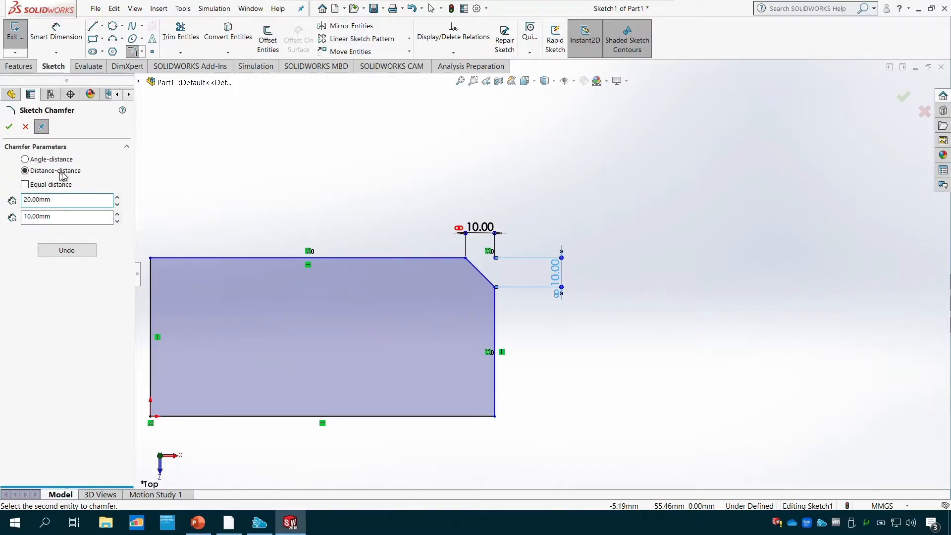
left_click(76, 218)
left_click(9, 126)
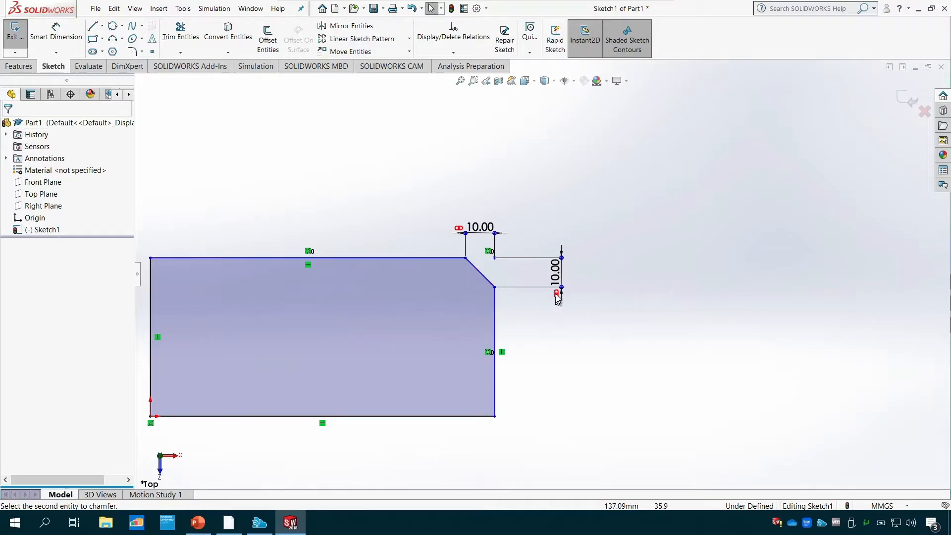
- Set the upper-right chamfer's horizontal dimension to 20 mm
left_click(481, 227)
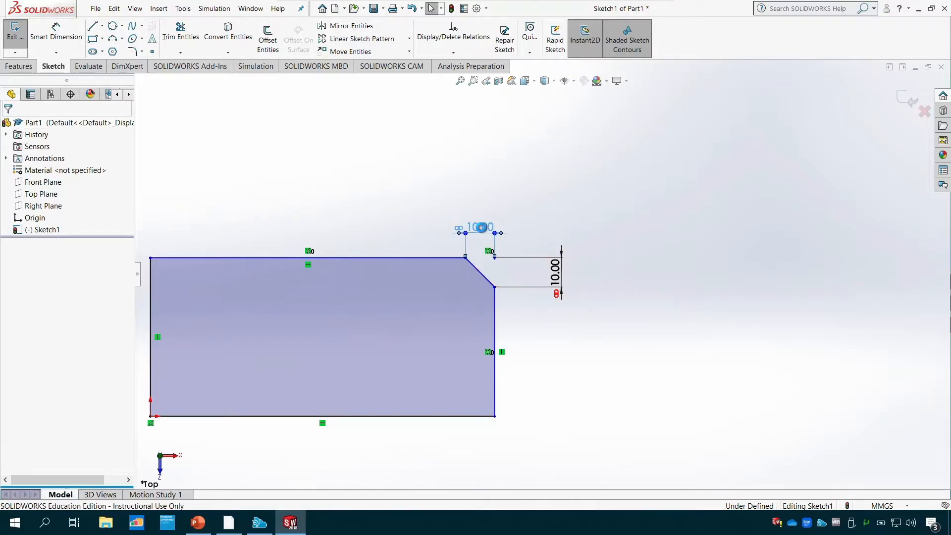
double_click(480, 228)
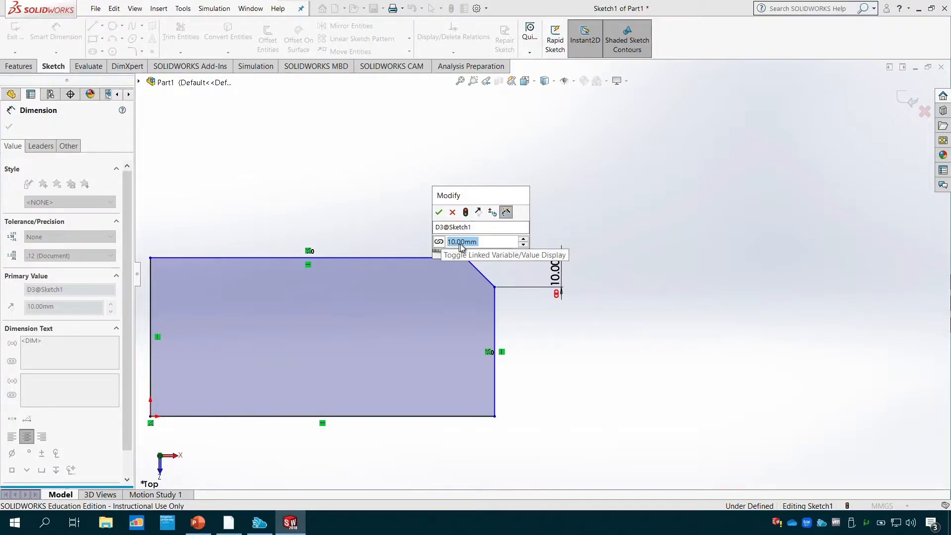
type("20")
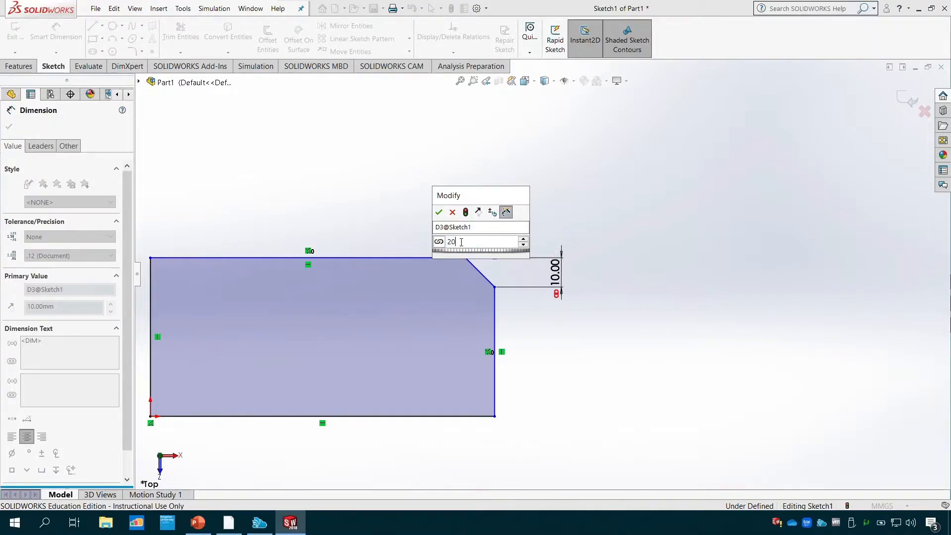
key("Return")
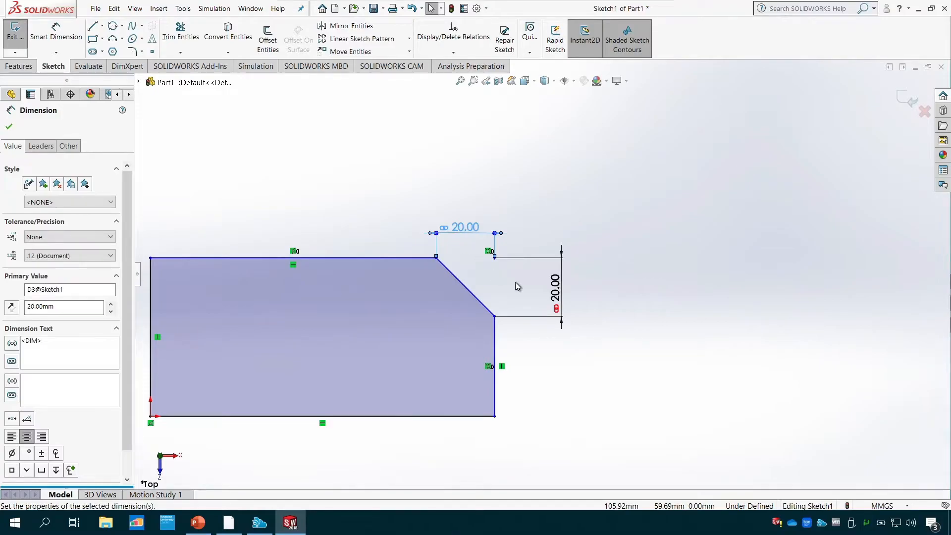
left_click(9, 127)
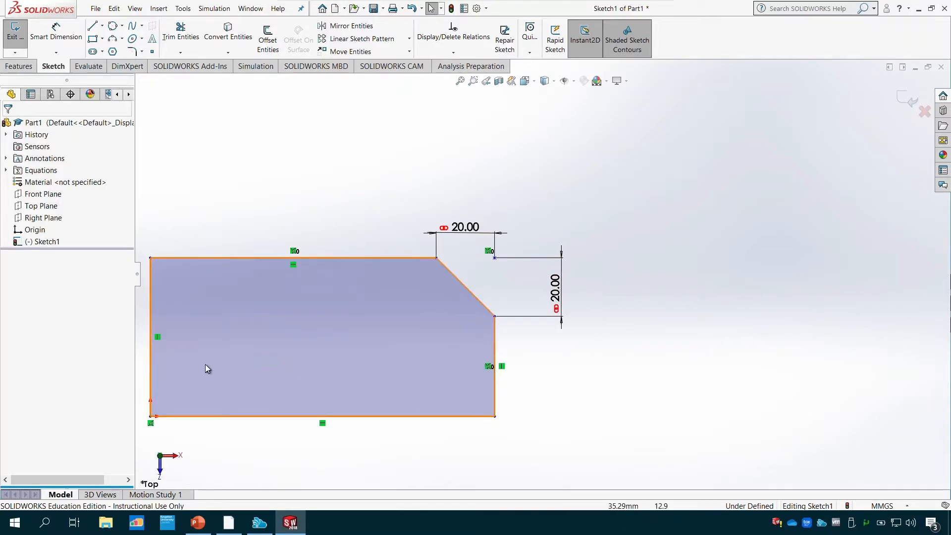
- Chamfer the rectangle's upper-left corner with unequal distances, 20 mm along the top edge and 10 mm along the left edge
scroll(159, 312, "down", 1)
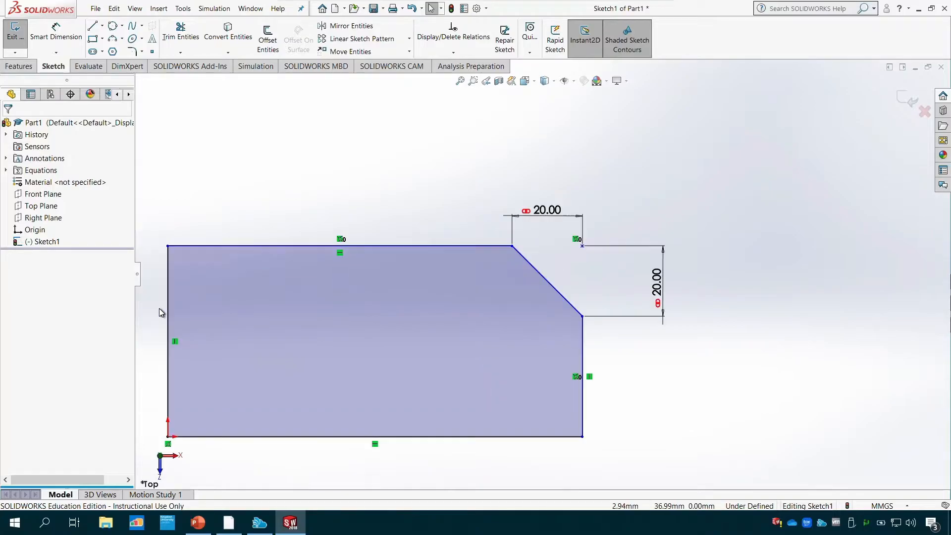
left_click(141, 52)
left_click(150, 79)
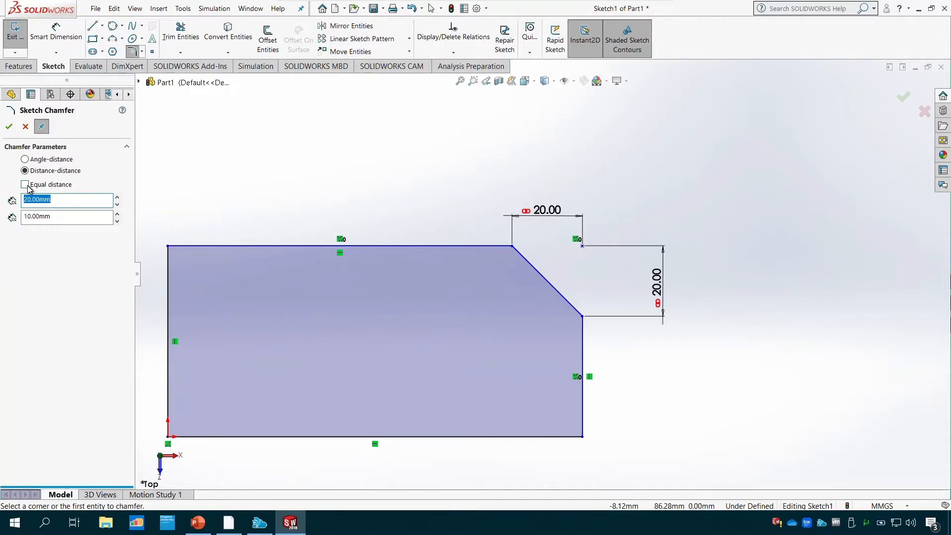
left_click(208, 246)
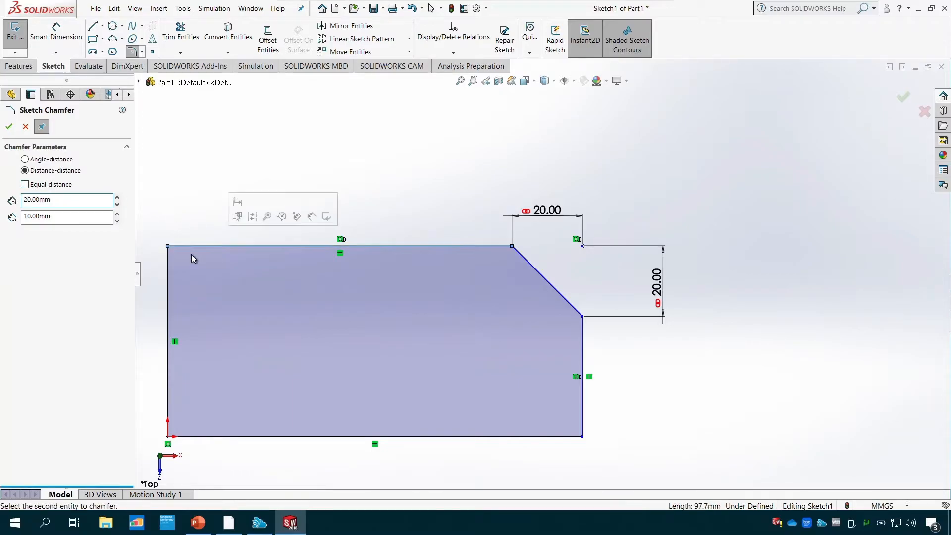
left_click(167, 280)
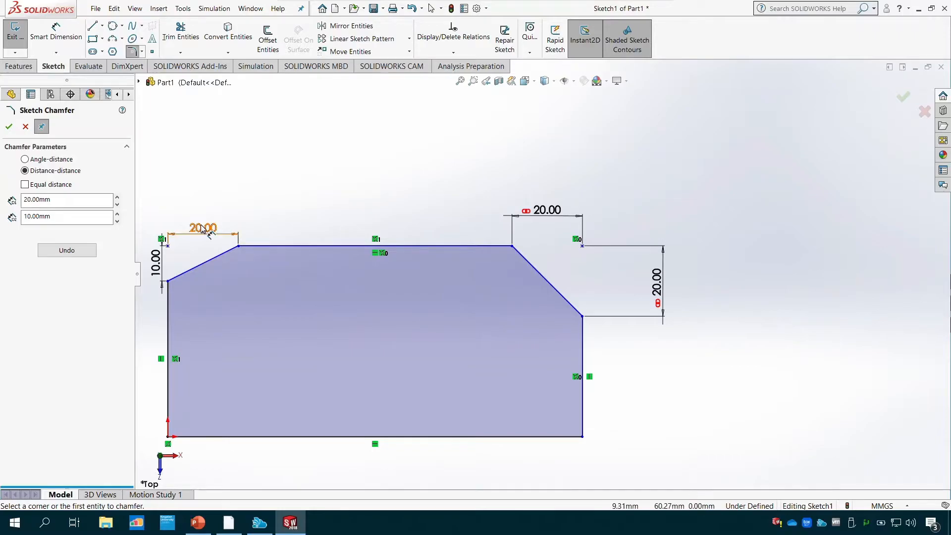
left_click(8, 129)
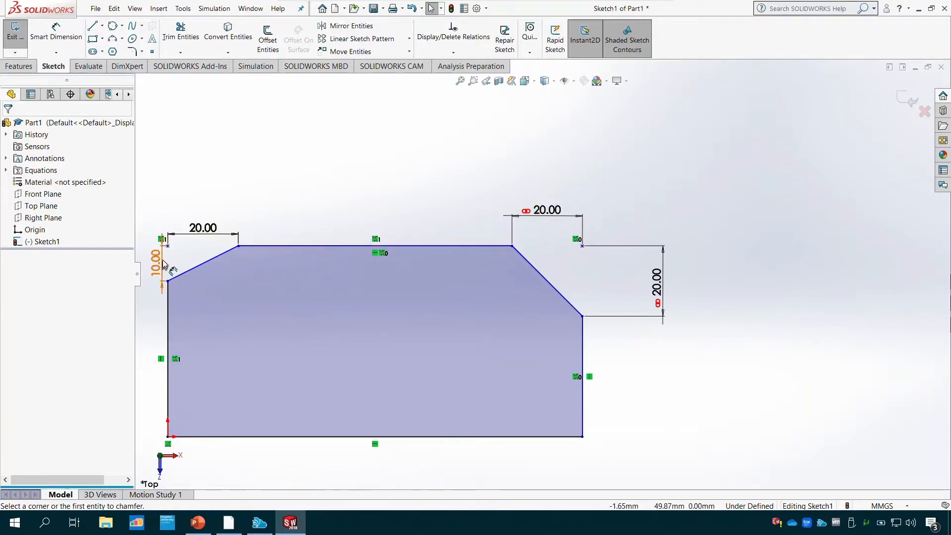
- Set the upper-left chamfer's horizontal dimension to 30 mm and its vertical dimension to 20 mm
double_click(211, 228)
left_click_drag(203, 228, 270, 228)
type("30")
key("Return")
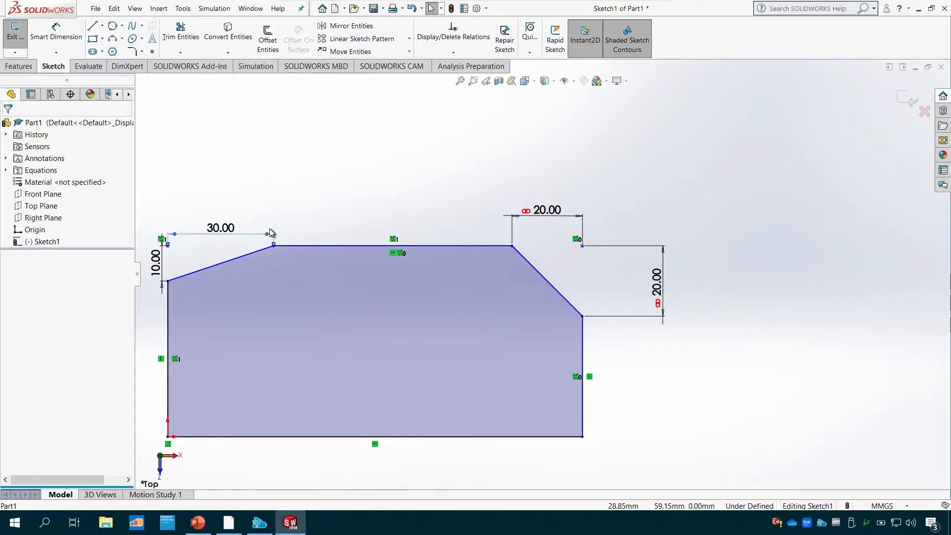
double_click(157, 262)
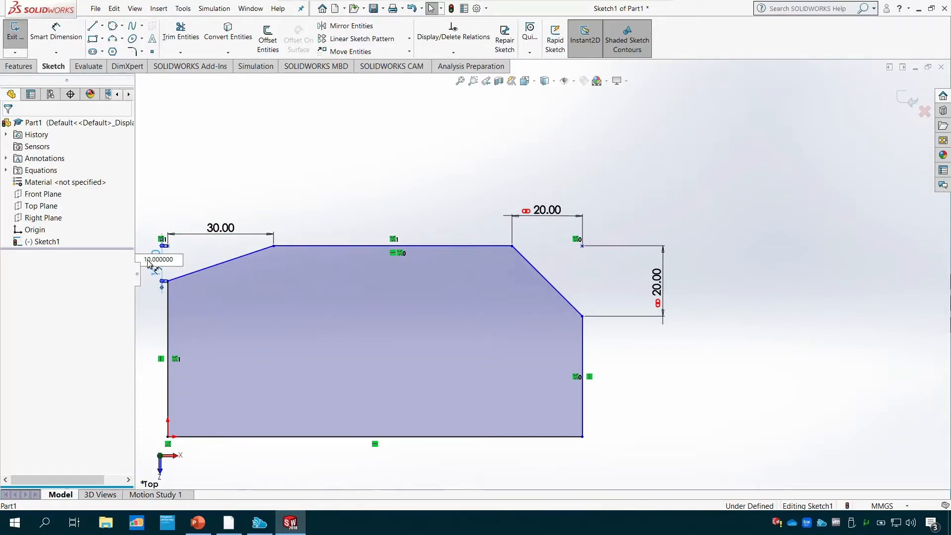
left_click_drag(149, 264, 182, 260)
type("20")
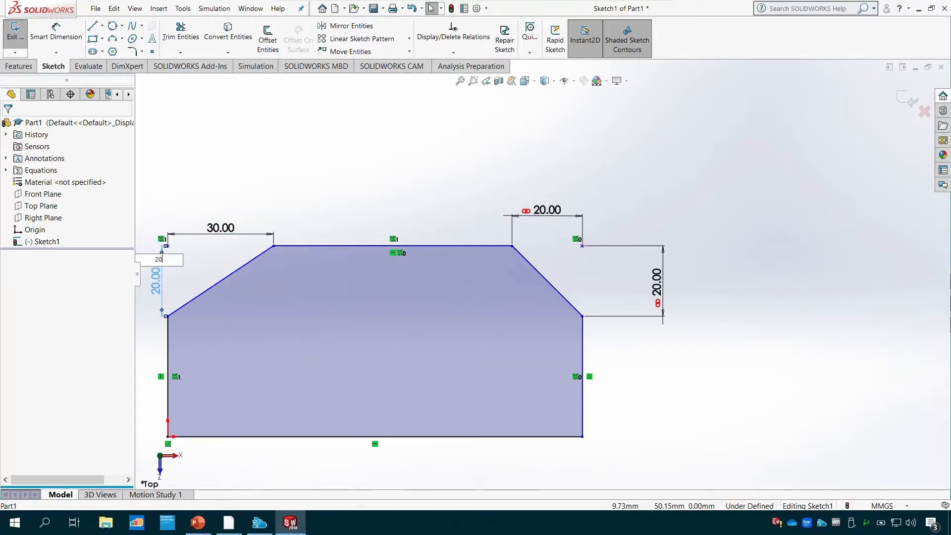
key("Return")
- Set the upper-right chamfer's linked horizontal dimension to 30 mm
left_click(548, 209)
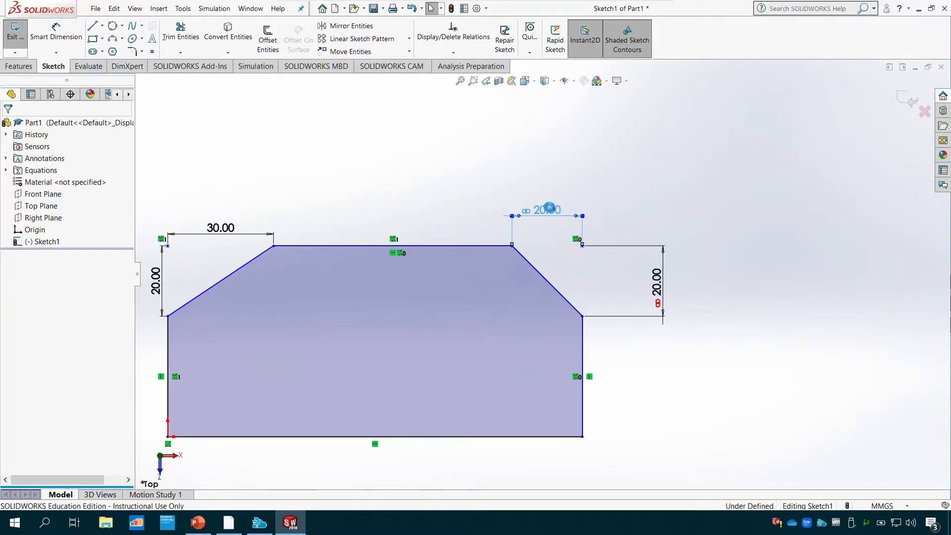
double_click(548, 209)
type("30")
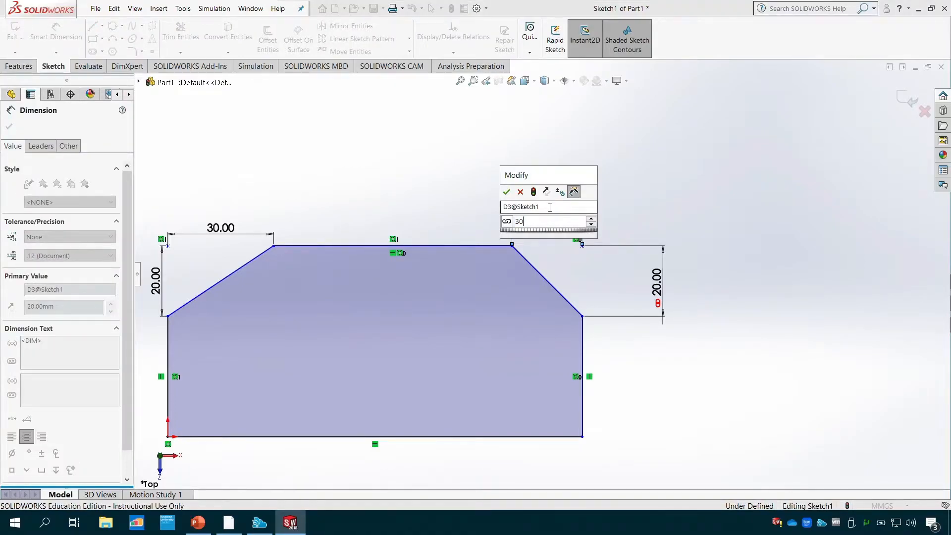
key("Return")
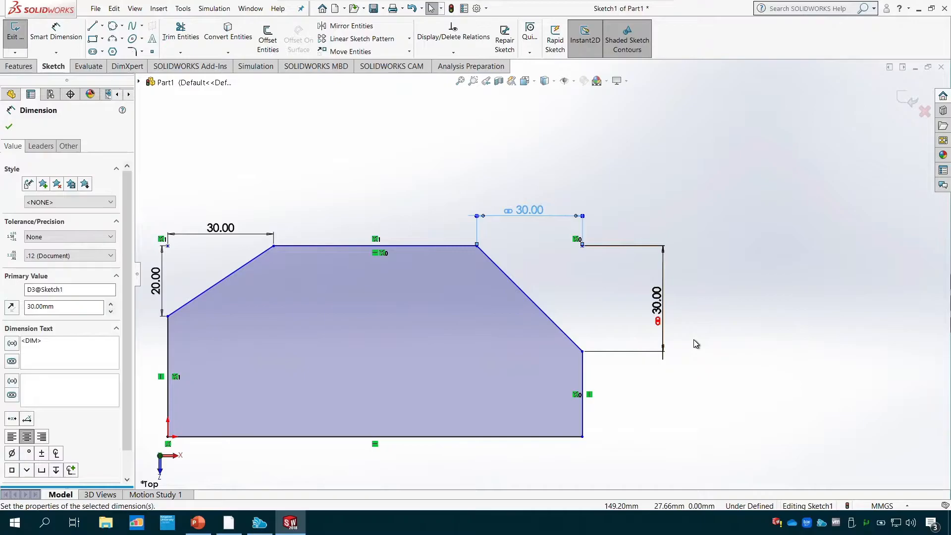
left_click(11, 126)
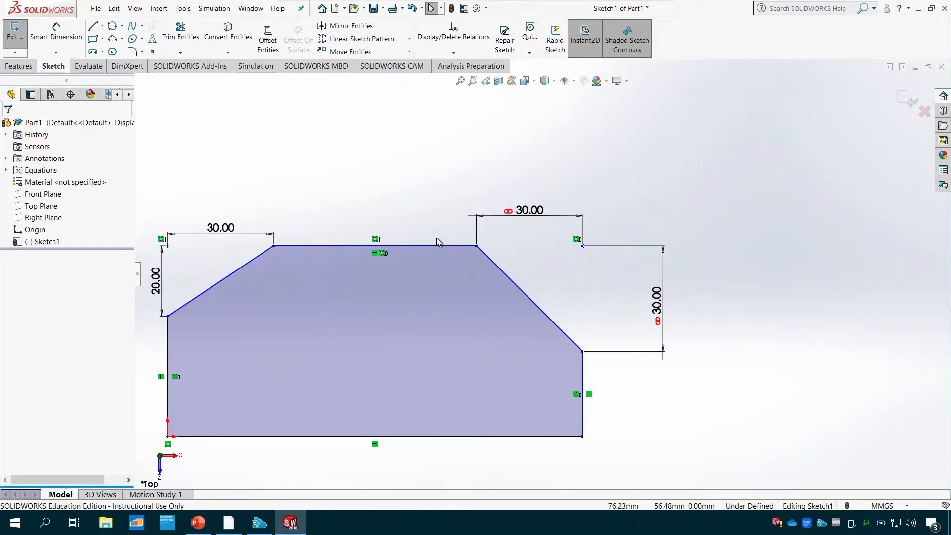
- Undo the chamfer dimension changes and both corner chamfers back to the plain rectangle, and clear the selection
key("ctrl+z")
key("ctrl+z")
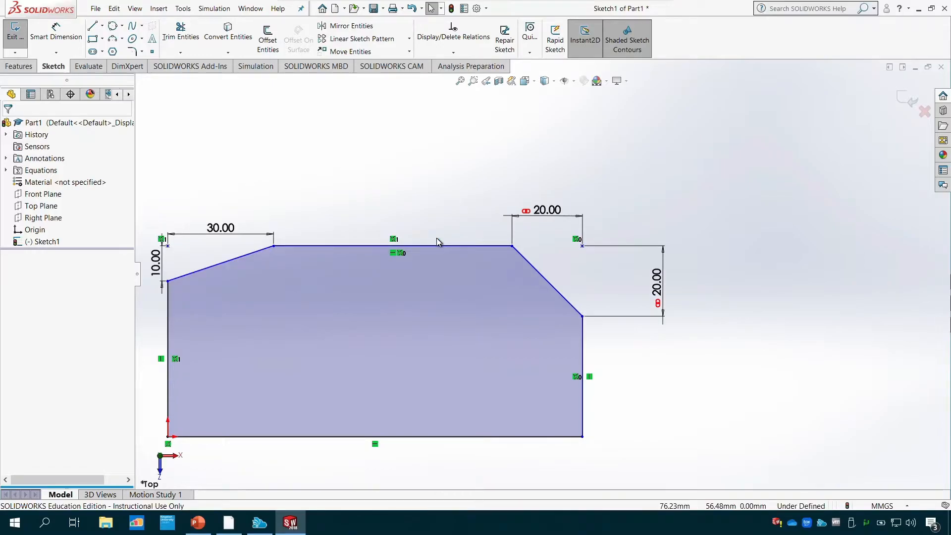
key("ctrl+z")
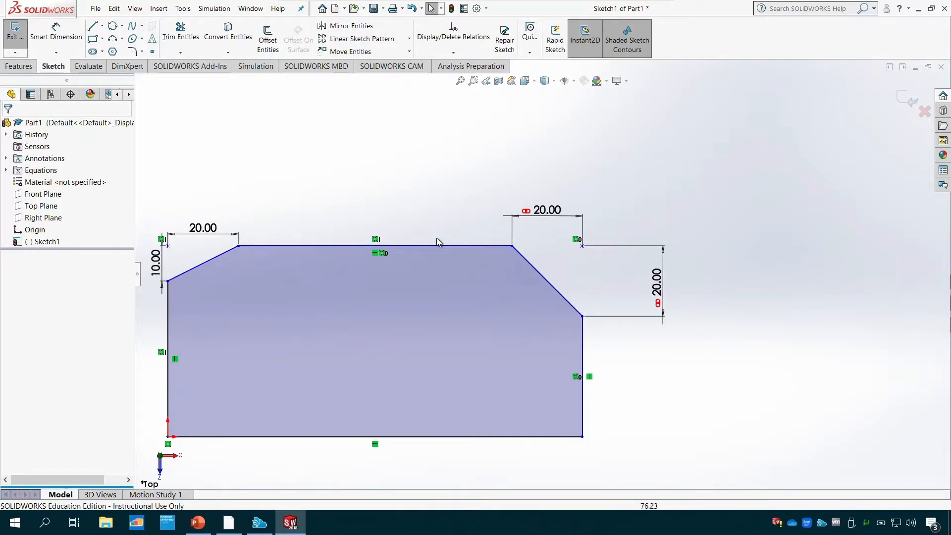
key("ctrl+z")
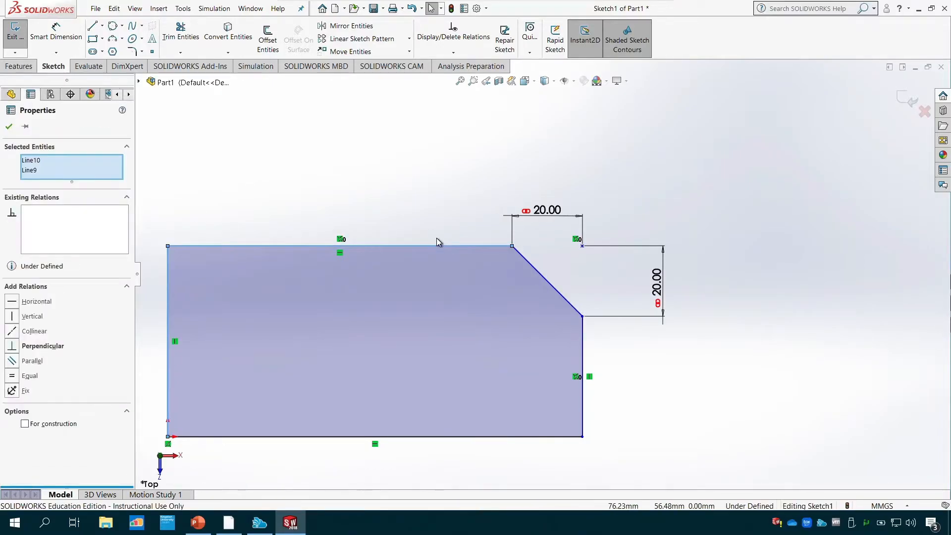
key("ctrl+z")
key("ctrl+z")
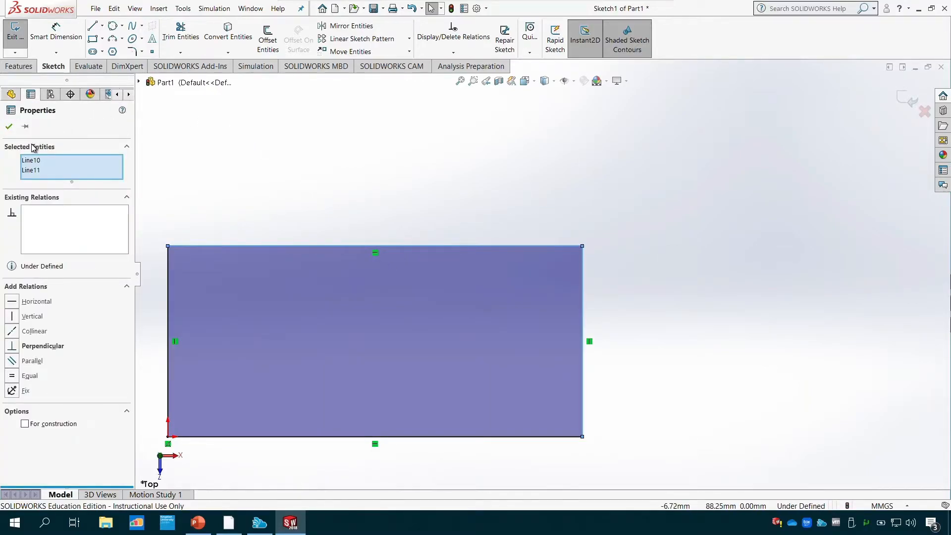
left_click(8, 128)
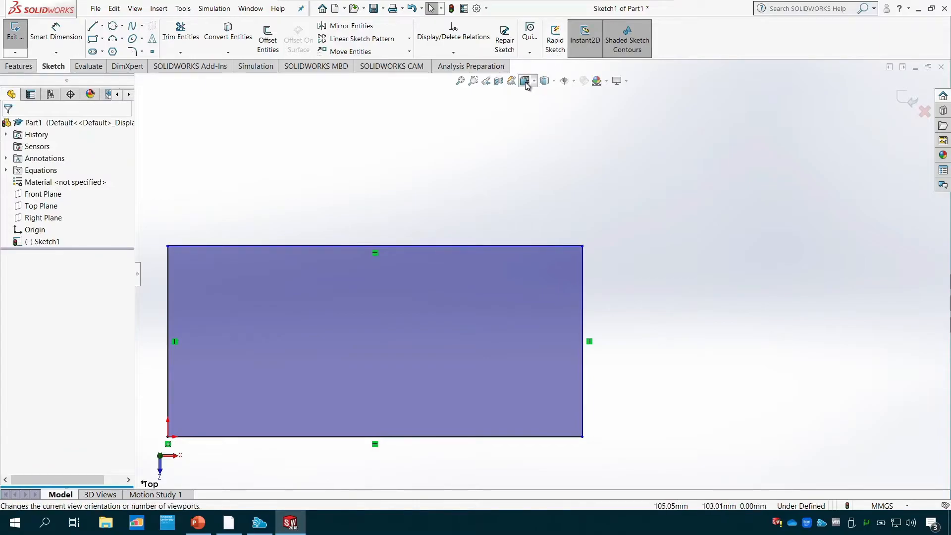
- Draw an outward 180° 3 Point Arc with a radius of about 27 mm between the rectangle's two left corners
left_click(459, 85)
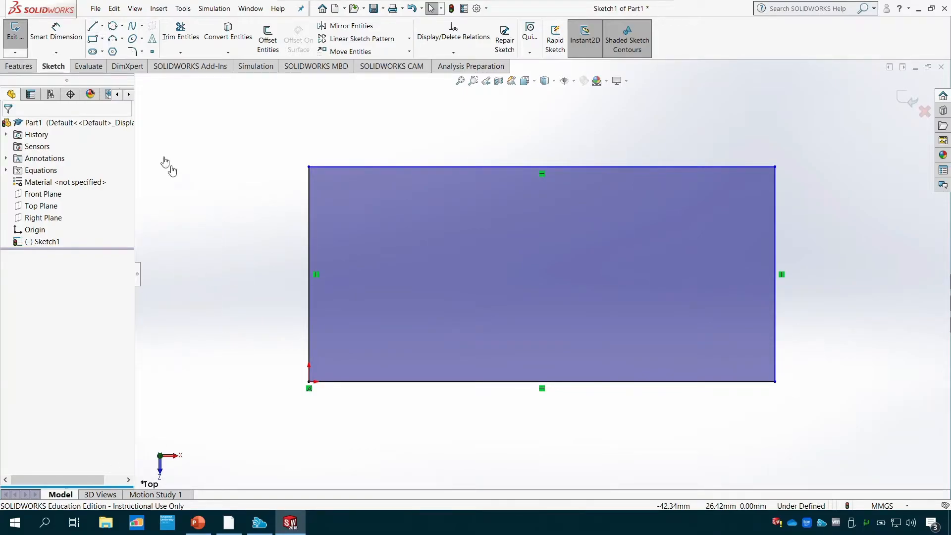
left_click(122, 40)
left_click(139, 75)
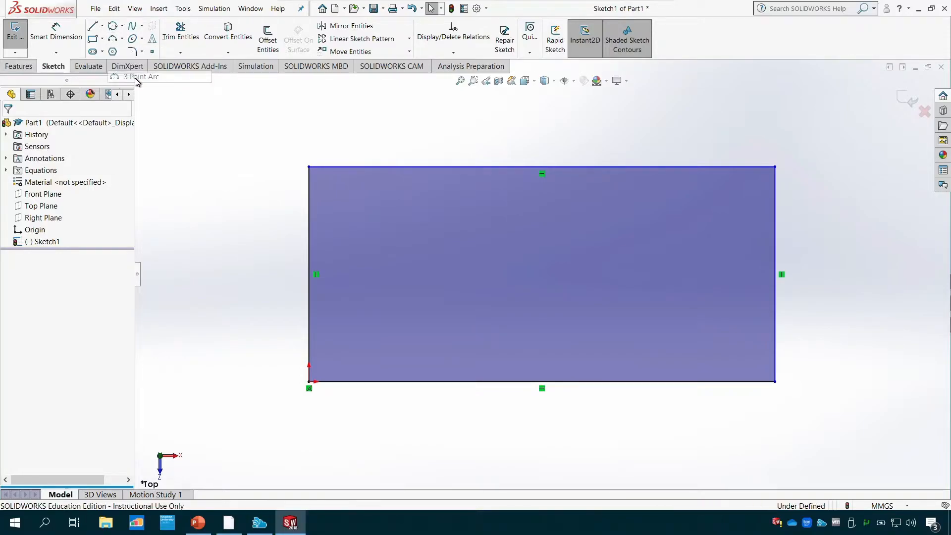
left_click(308, 167)
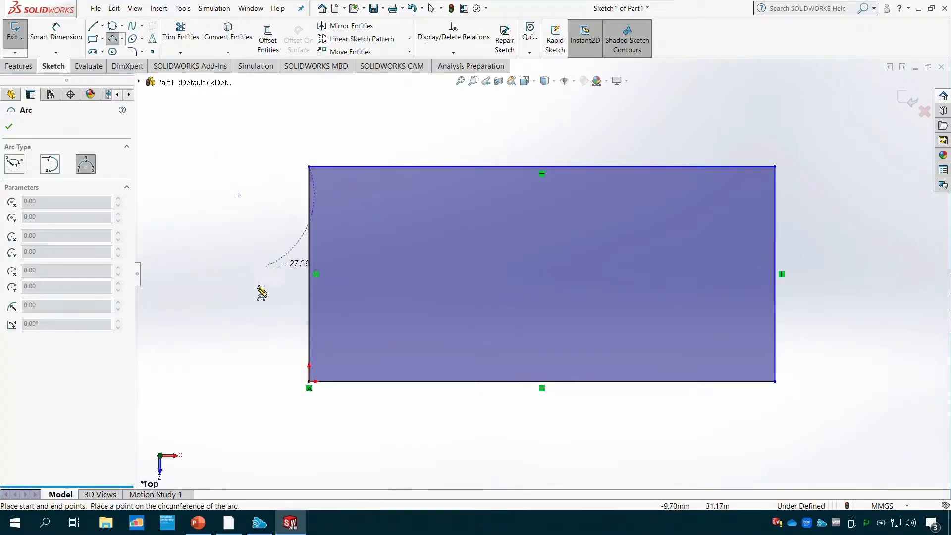
left_click(308, 382)
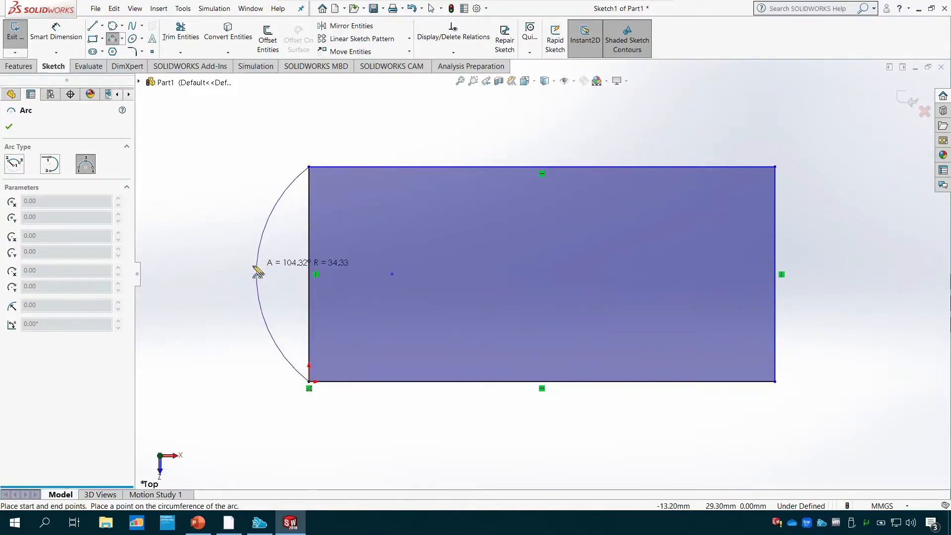
left_click(206, 303)
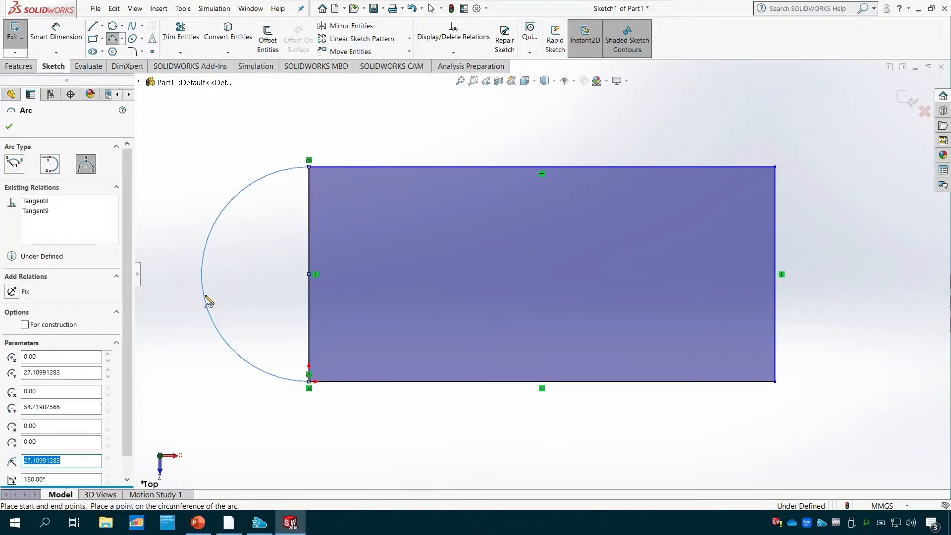
left_click(10, 127)
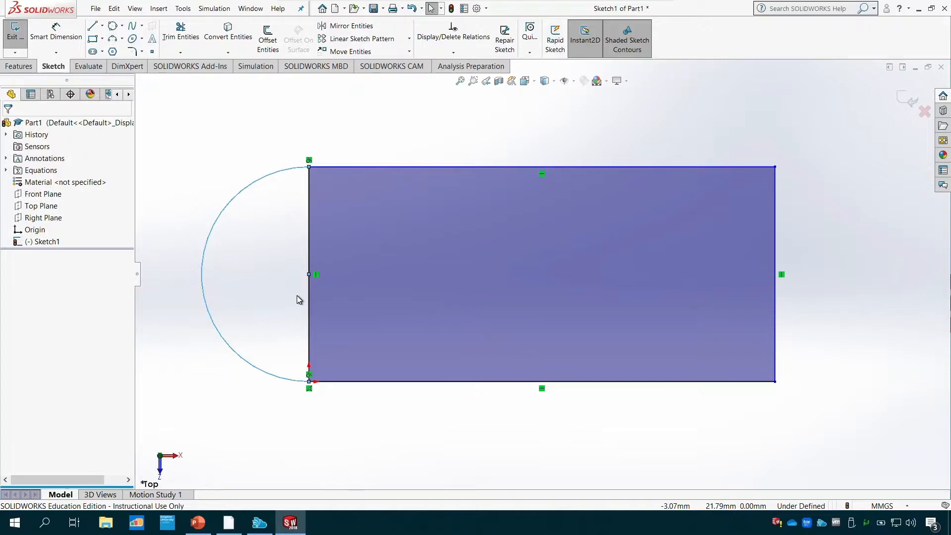
- Remove the rectangle's left edge inside the arc using Trim to closest
left_click(182, 30)
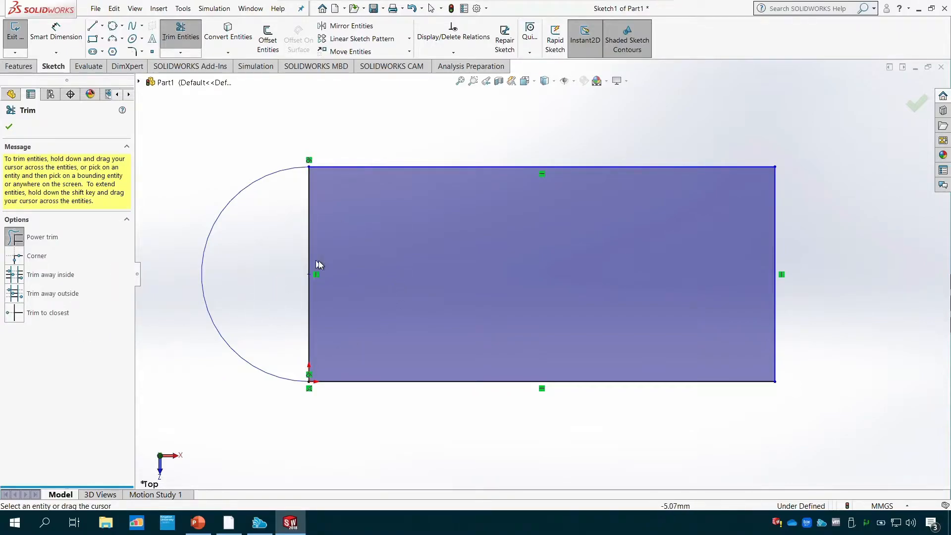
left_click(15, 315)
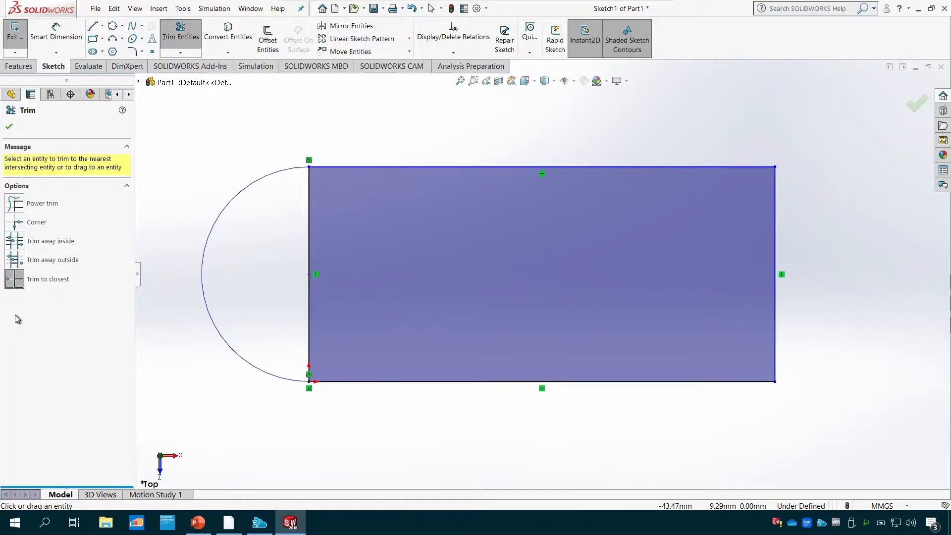
left_click(310, 310)
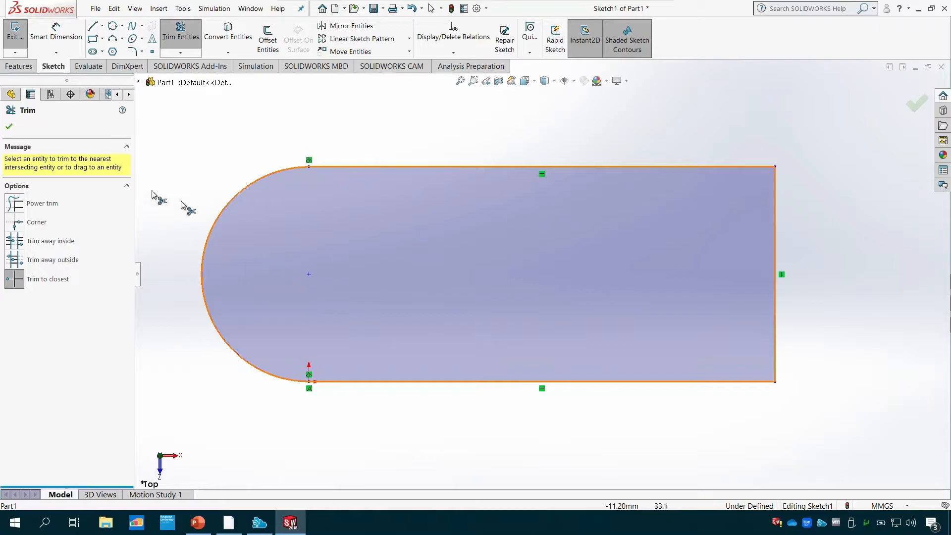
left_click(9, 126)
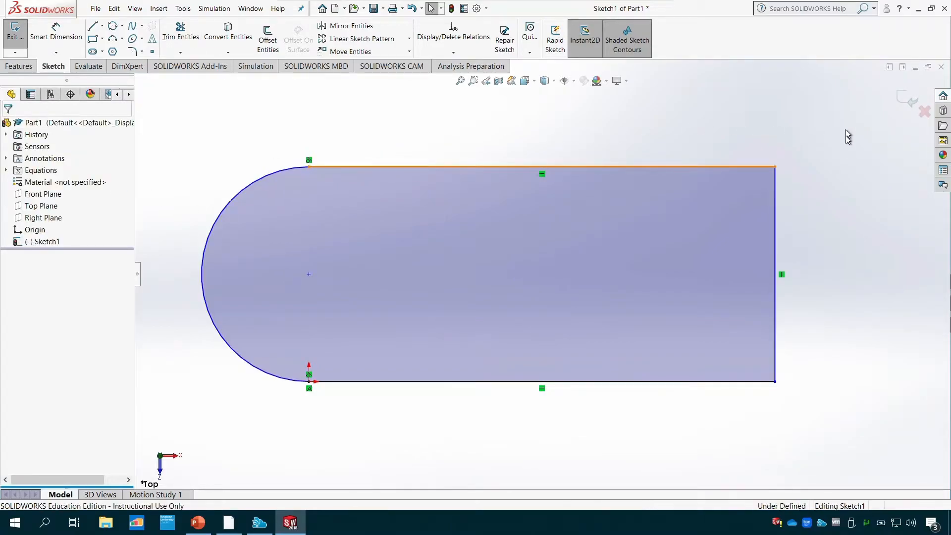
- Delete the whole profile and draw three connected lines from the origin: about 80 mm right, 44 mm up and 68 mm left
mouse_move(846, 119)
left_mouse_down()
mouse_move(433, 394)
mouse_move(180, 429)
left_mouse_up()
key("Delete")
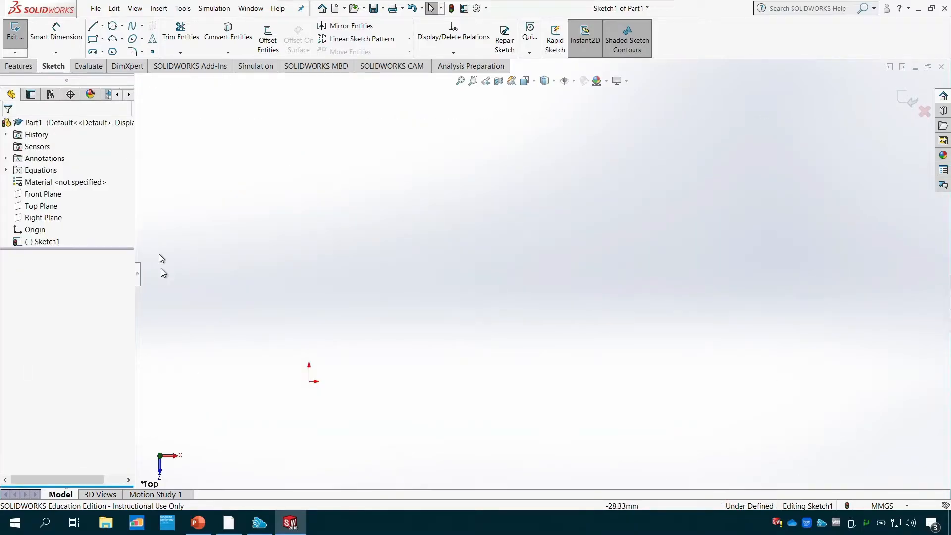
left_click(93, 26)
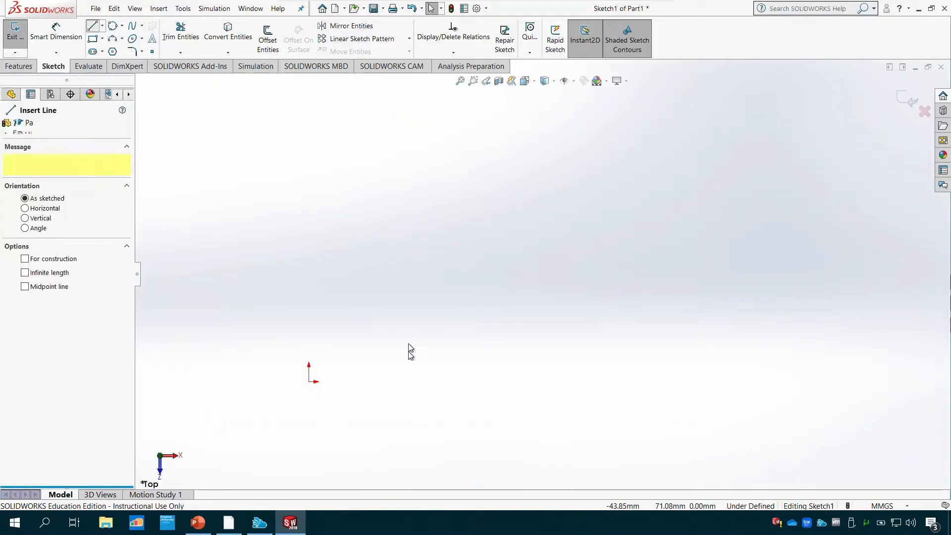
left_click(309, 382)
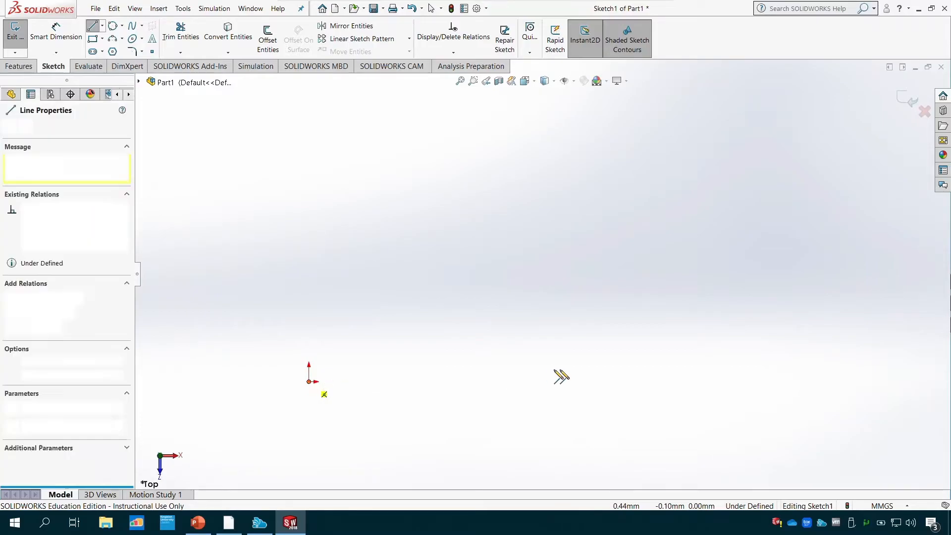
left_click(627, 382)
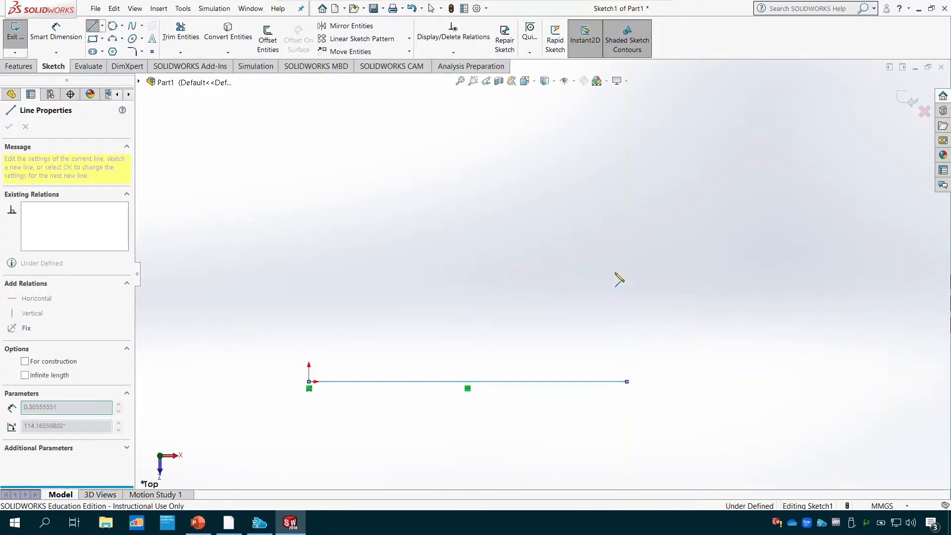
double_click(626, 208)
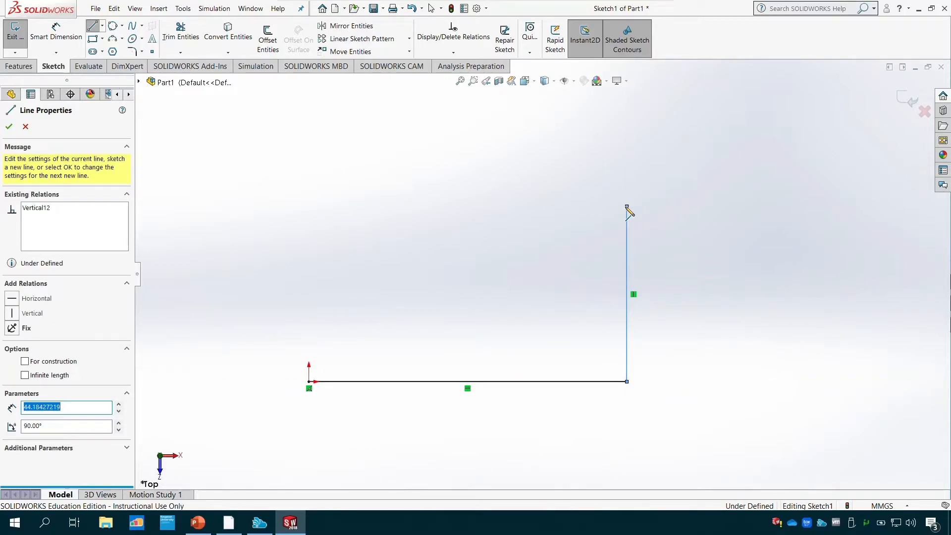
left_click(352, 206)
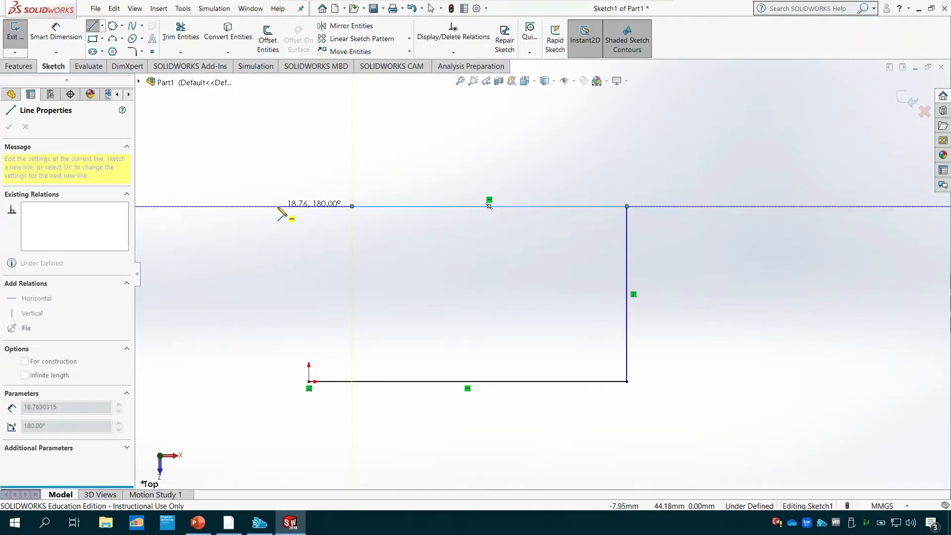
key("Escape")
- Extend the top line's open end until it is directly above the origin, and draw a vertical line about 35 mm down from it
left_click_drag(352, 206, 309, 206)
left_click(92, 26)
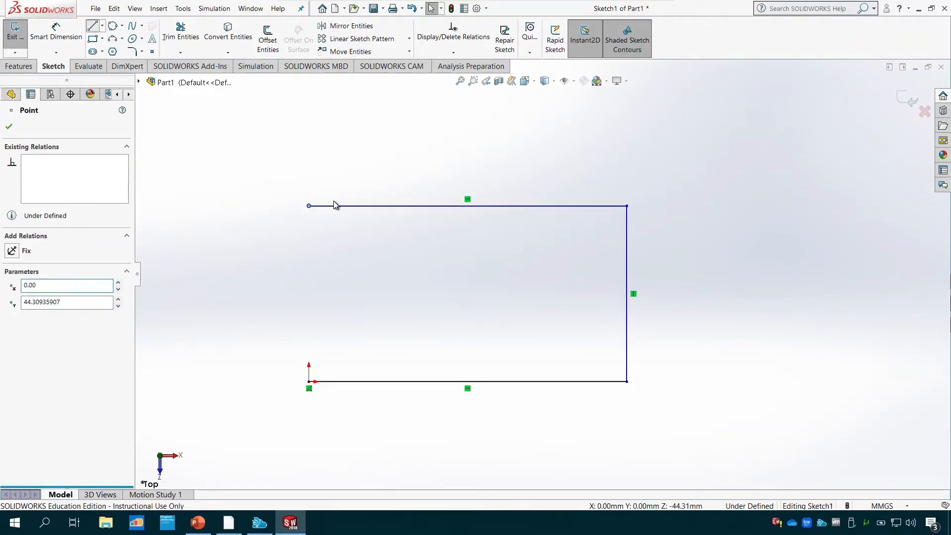
left_click(309, 206)
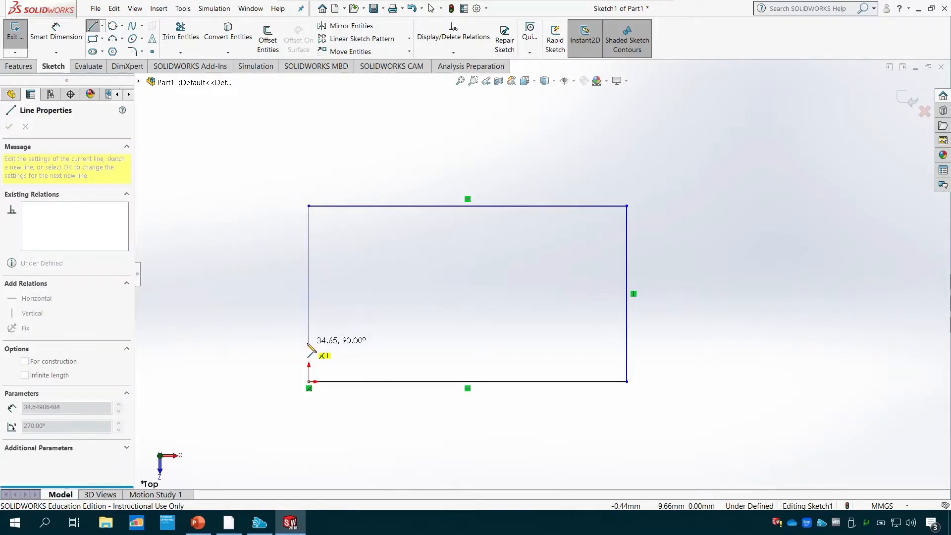
double_click(309, 343)
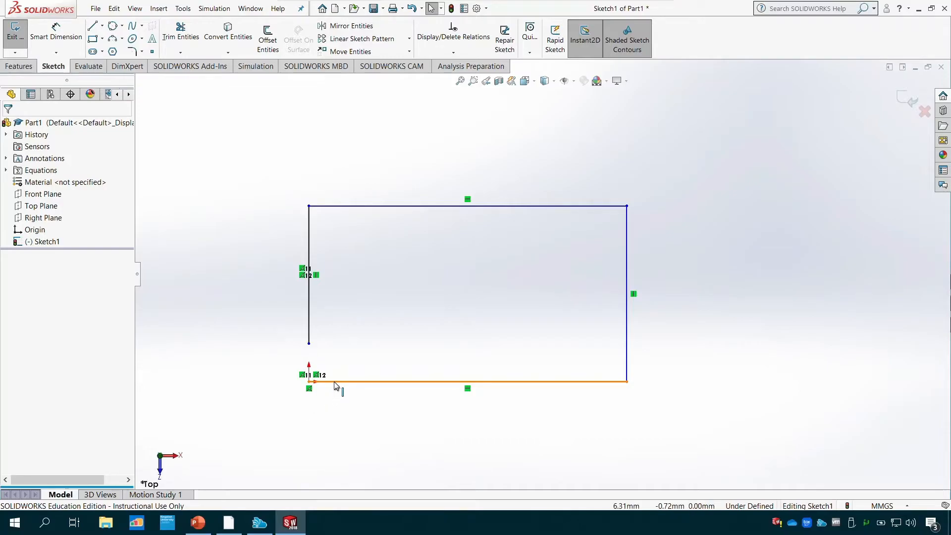
- Join the left vertical line and the bottom line at the origin with a Corner trim
left_click(180, 30)
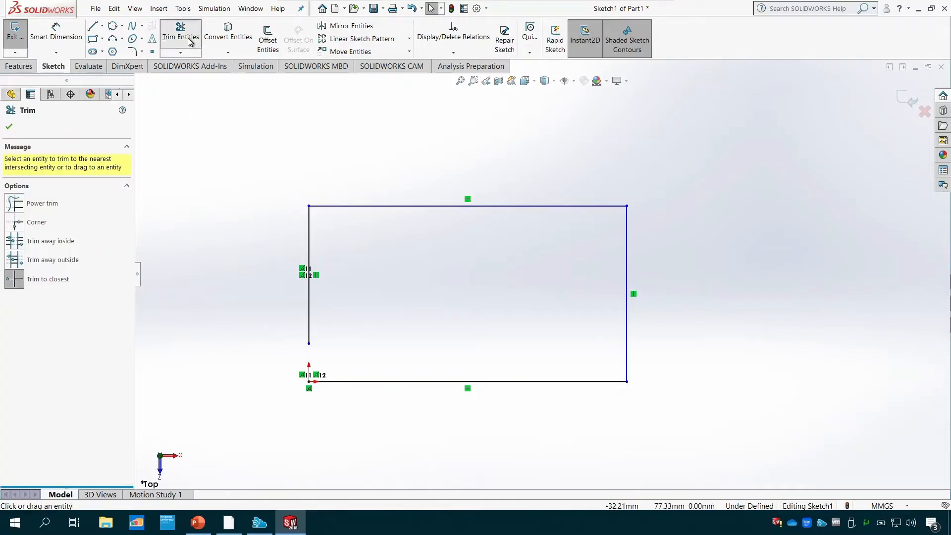
left_click(15, 222)
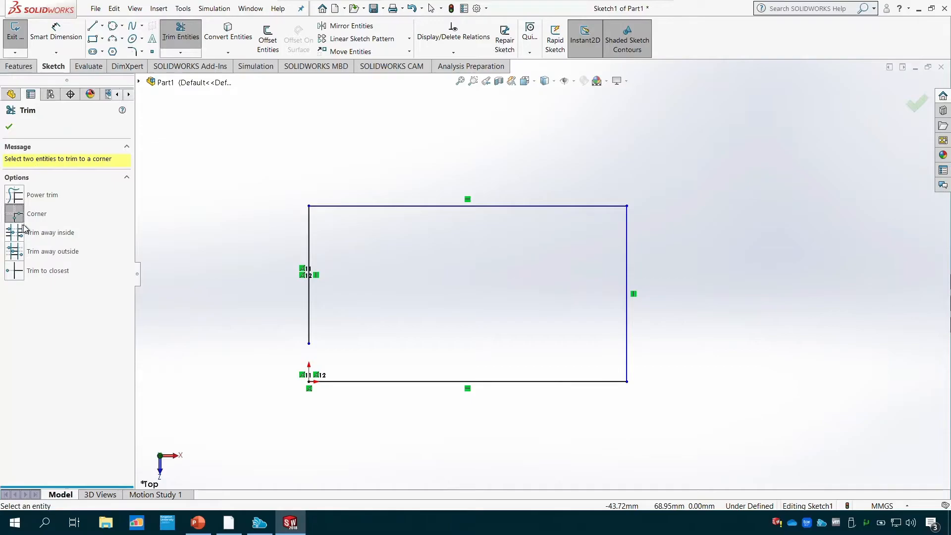
left_click(308, 298)
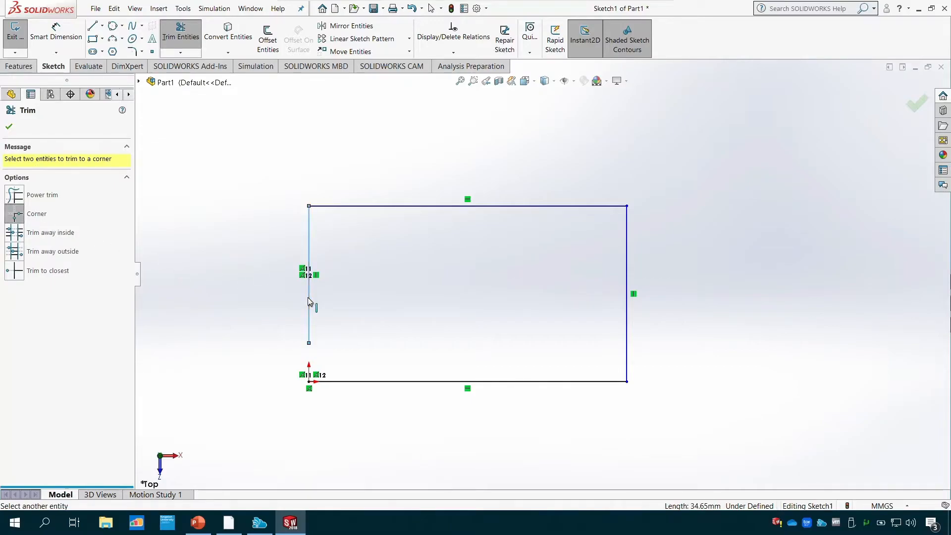
left_click(339, 382)
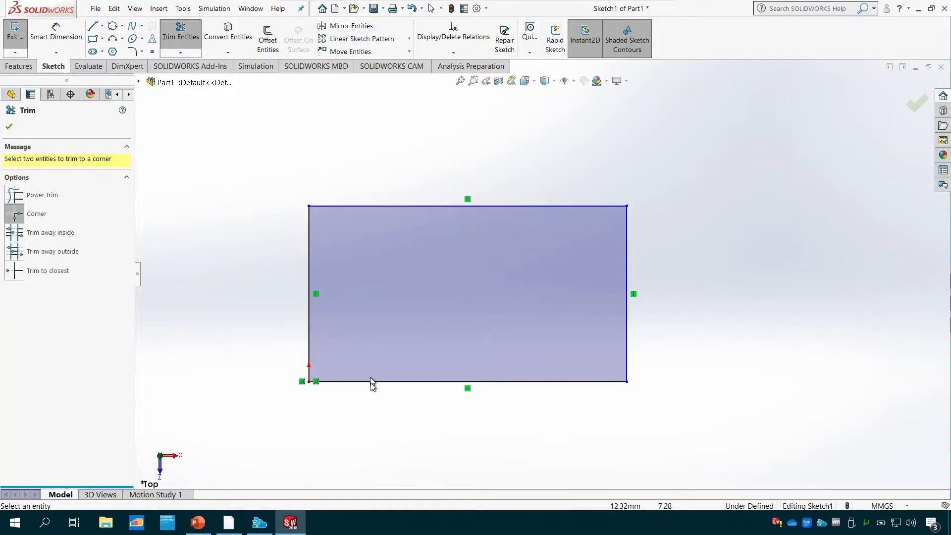
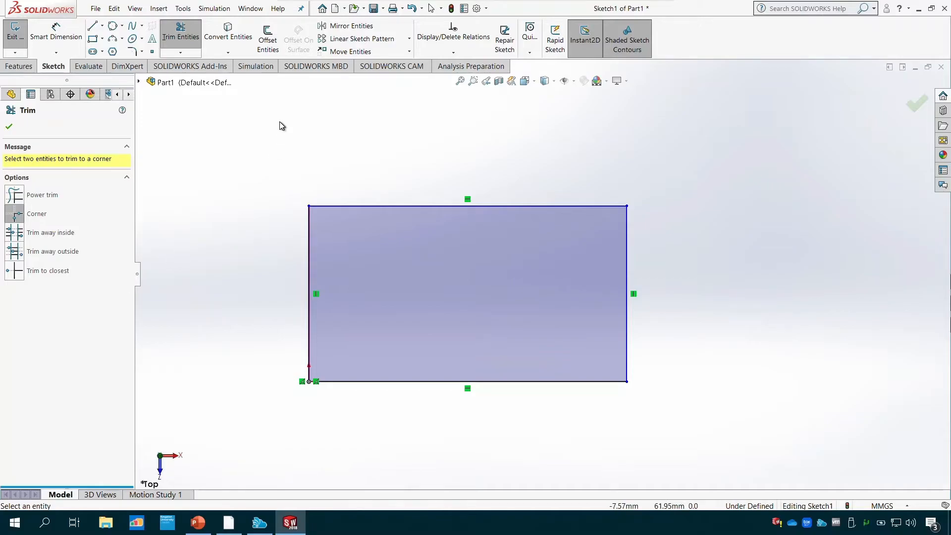
- Undo the corner trim and extend the left vertical line down to the bottom line with Extend Entities
left_click(9, 126)
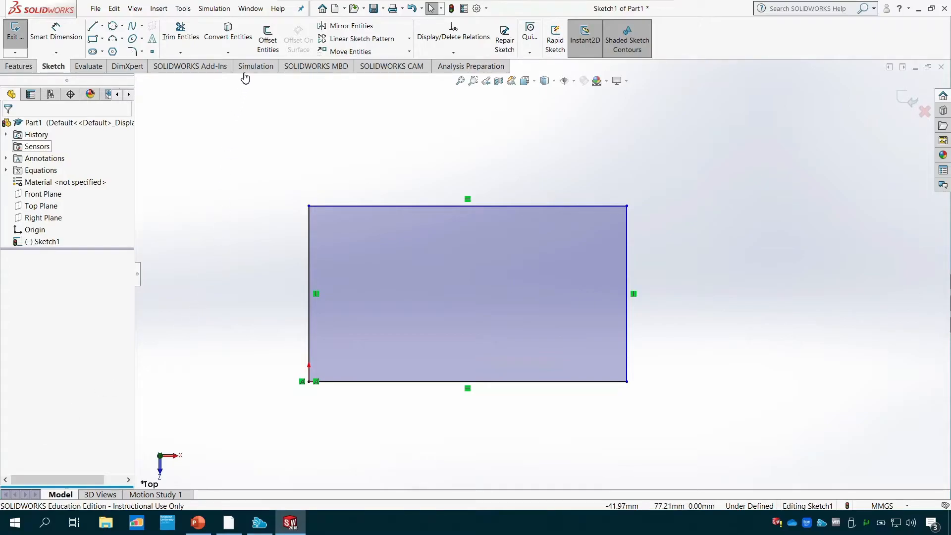
left_click(181, 52)
left_click(203, 77)
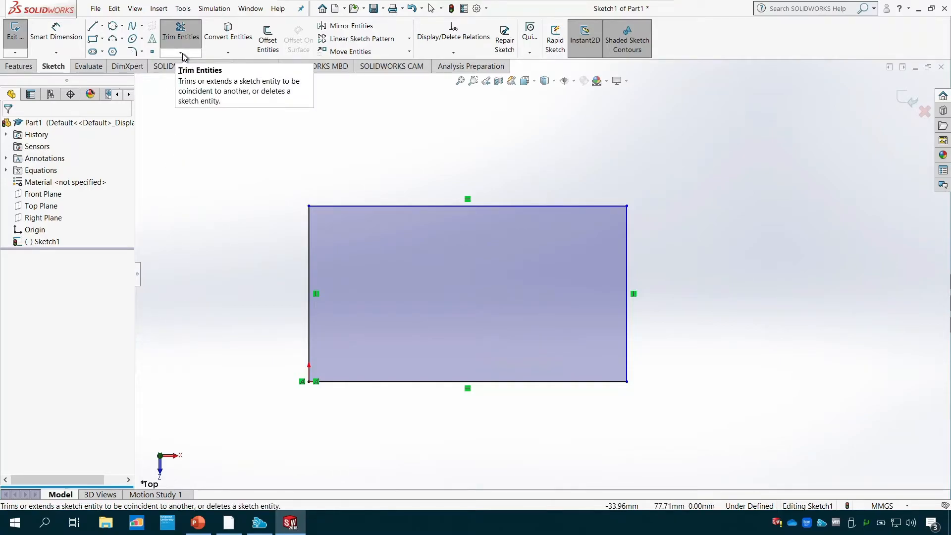
key("ctrl+z")
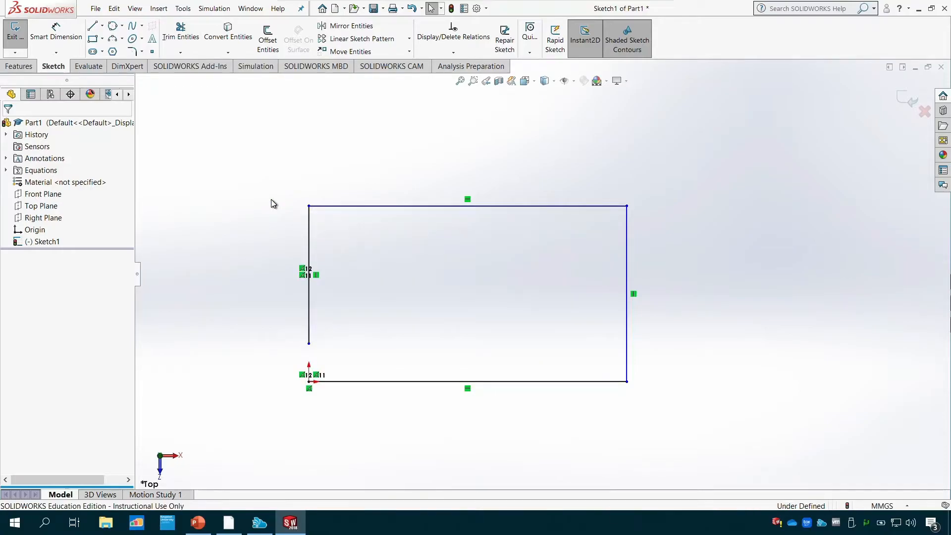
left_click(183, 54)
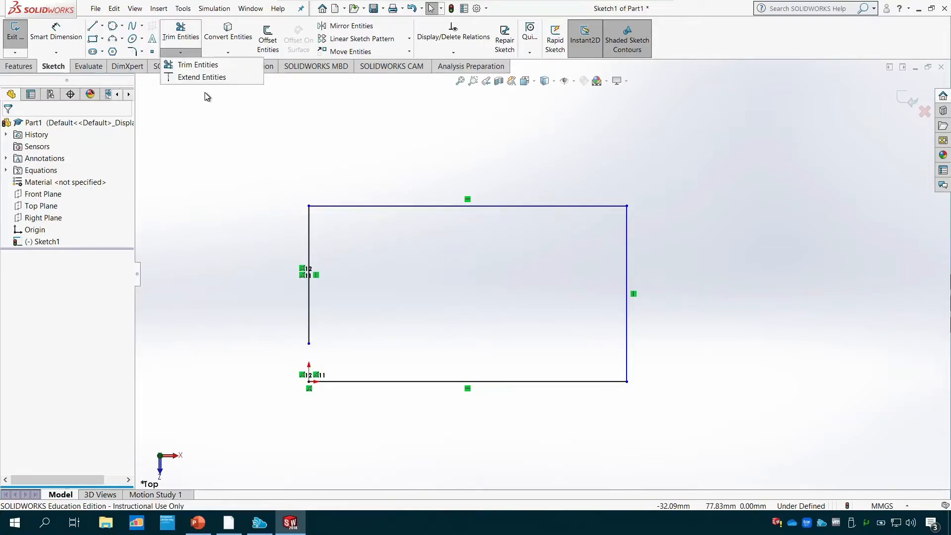
left_click(207, 78)
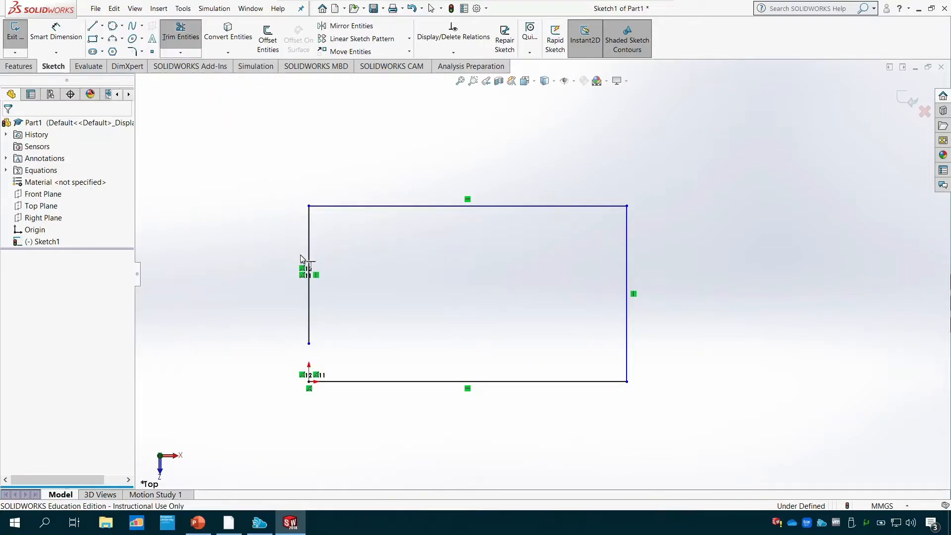
left_click(309, 307)
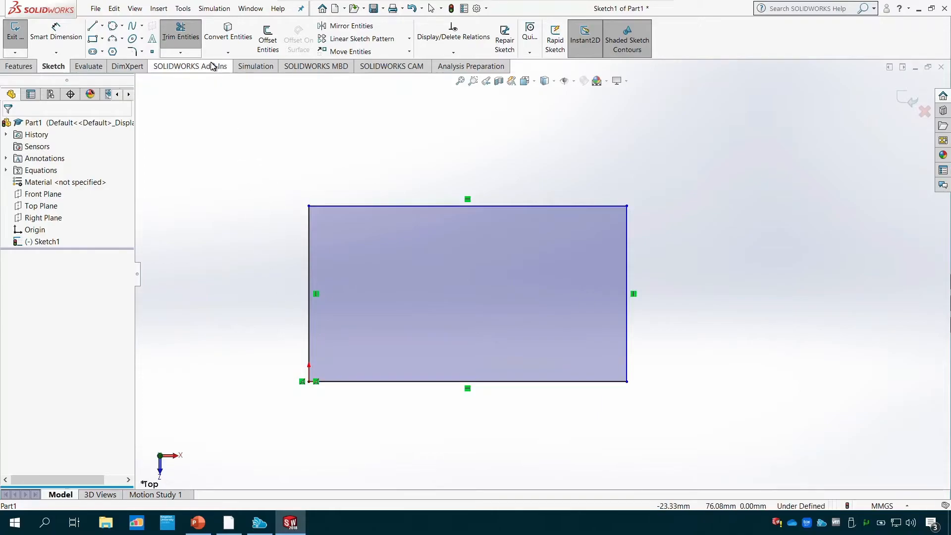
- Offset the whole rectangle 10 mm outward with Offset Entities, and undo the offset
left_click(181, 52)
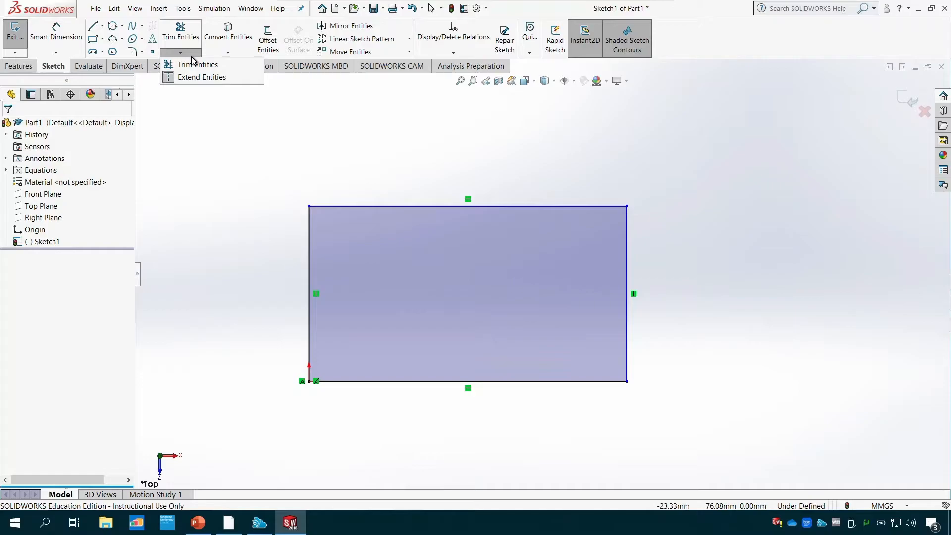
left_click(194, 64)
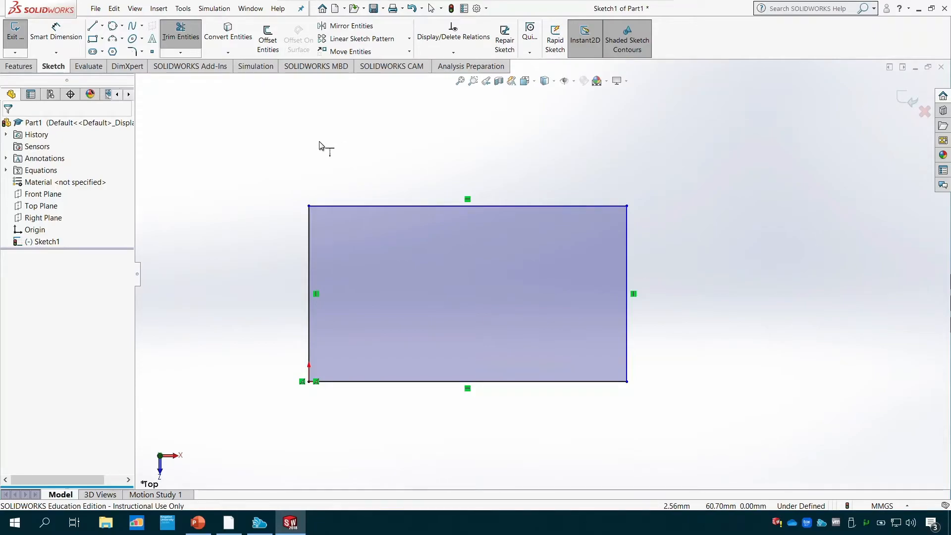
left_click(265, 42)
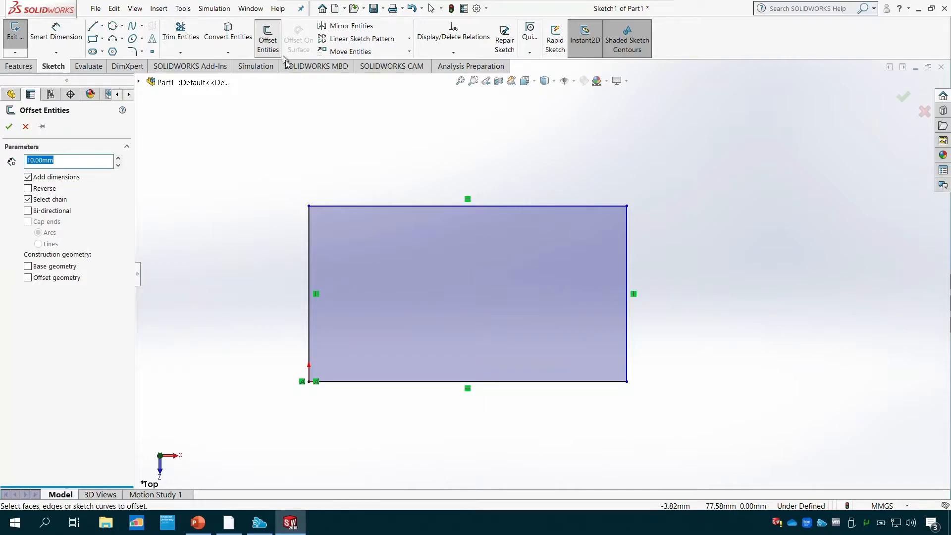
left_click(354, 207)
left_click(354, 207)
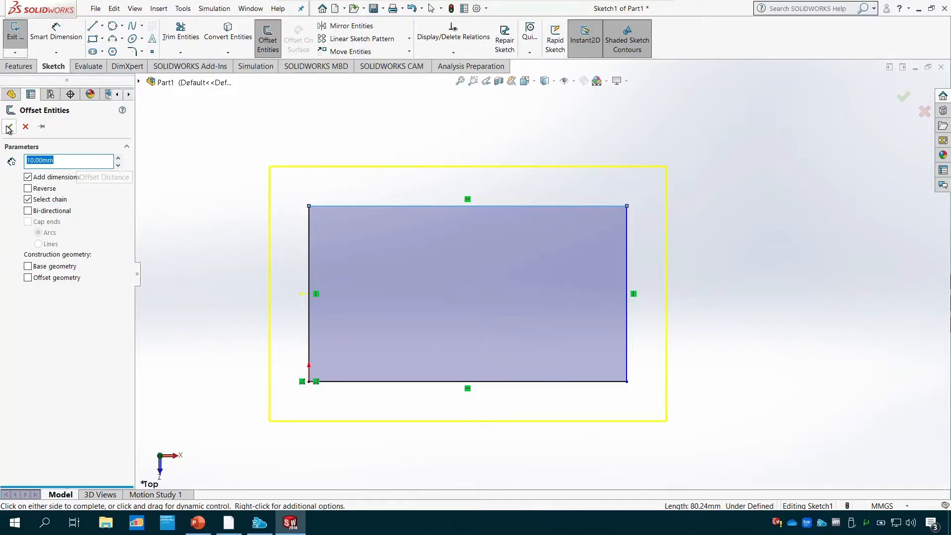
left_click(295, 162)
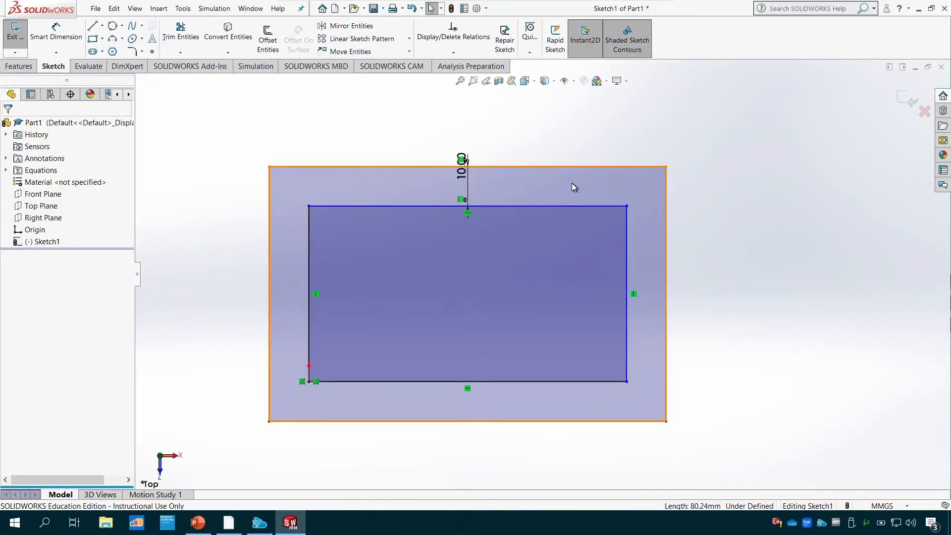
key("ctrl+z")
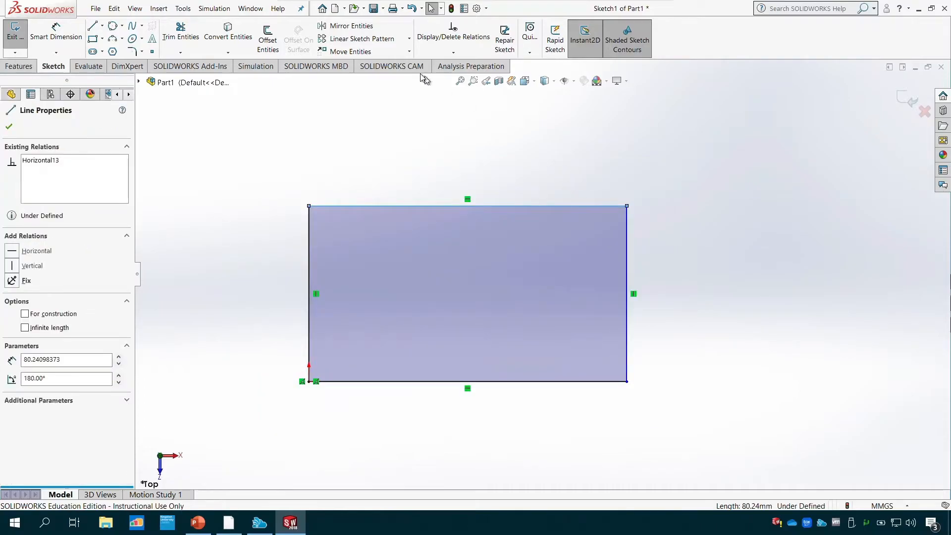
- Try a reversed, then bi-directional 10 mm offset of the rectangle chain, and undo it
left_click(268, 40)
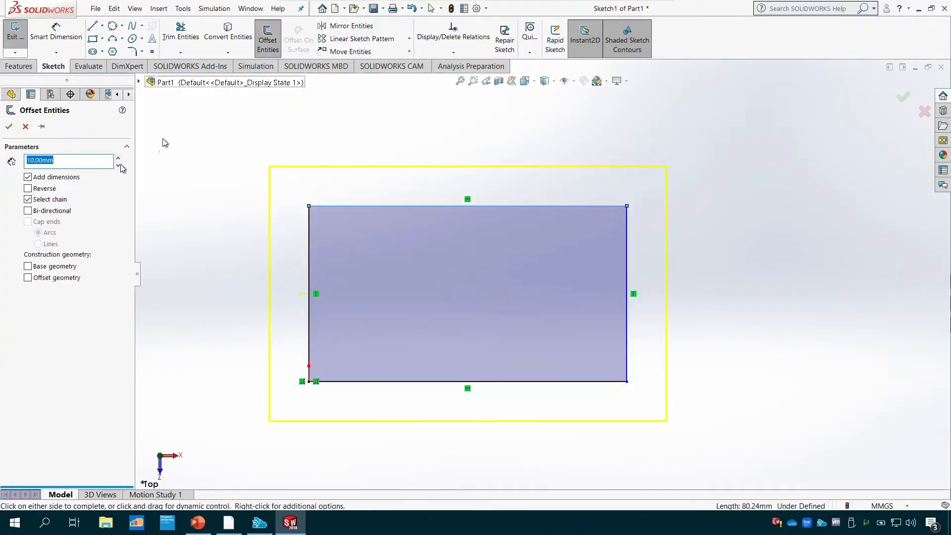
left_click(29, 188)
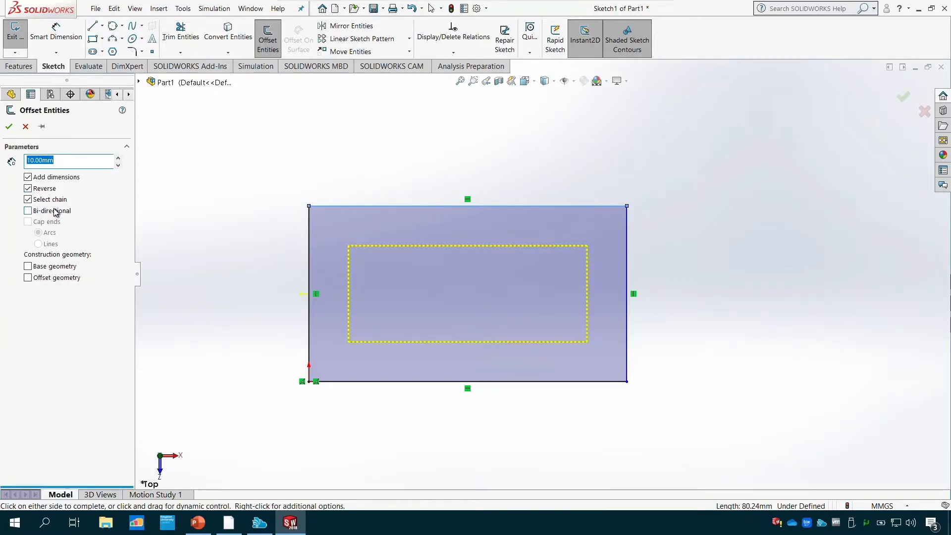
left_click(56, 211)
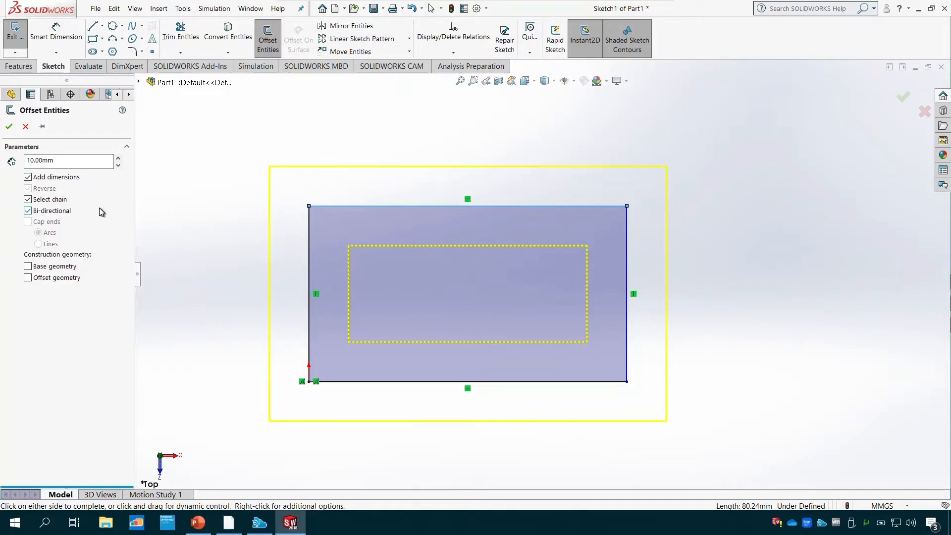
left_click(9, 126)
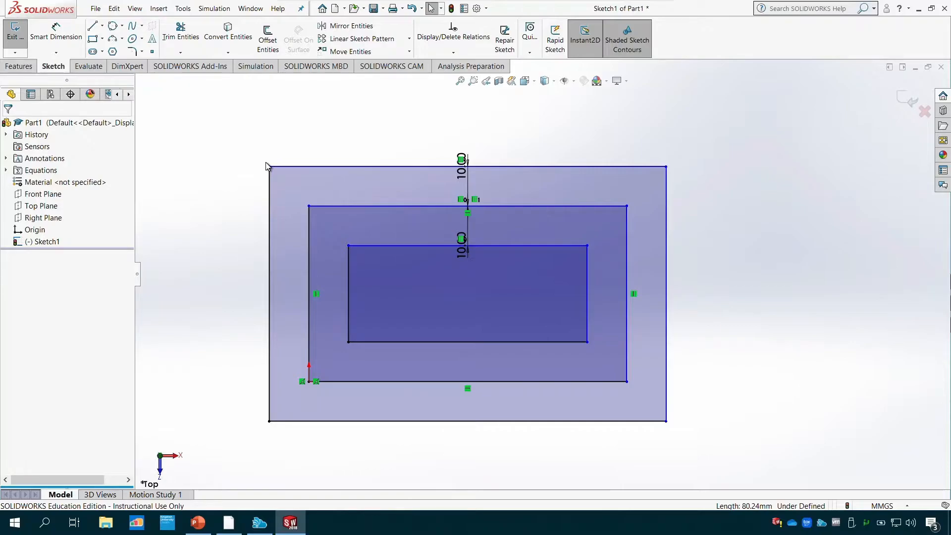
key("ctrl+z")
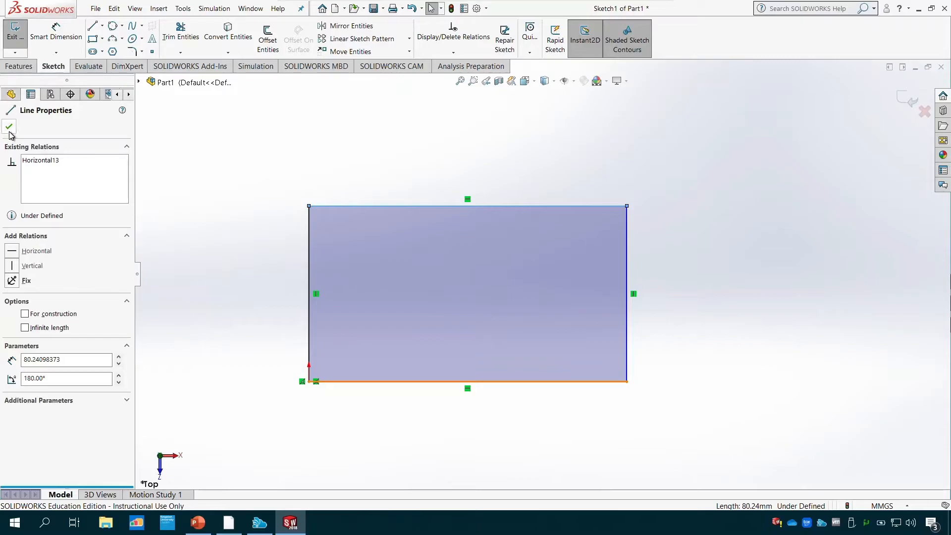
key("Escape")
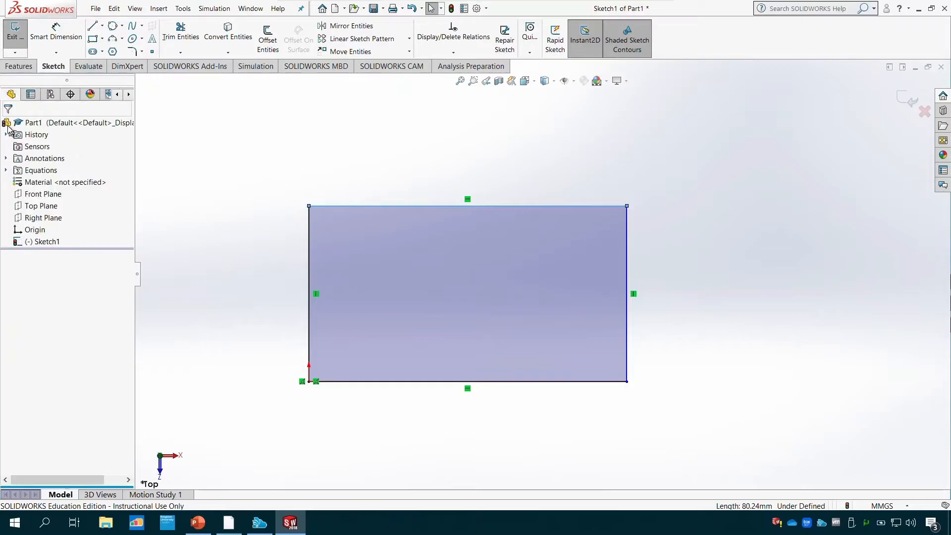
- Exit the rectangle sketch, reopen Sketch1 for editing, and exit it again
left_click(14, 38)
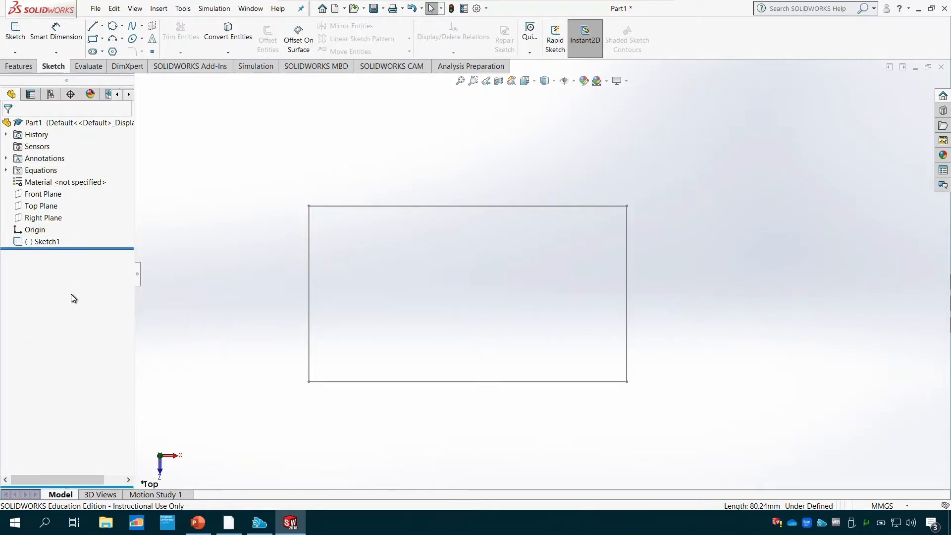
left_click(49, 242)
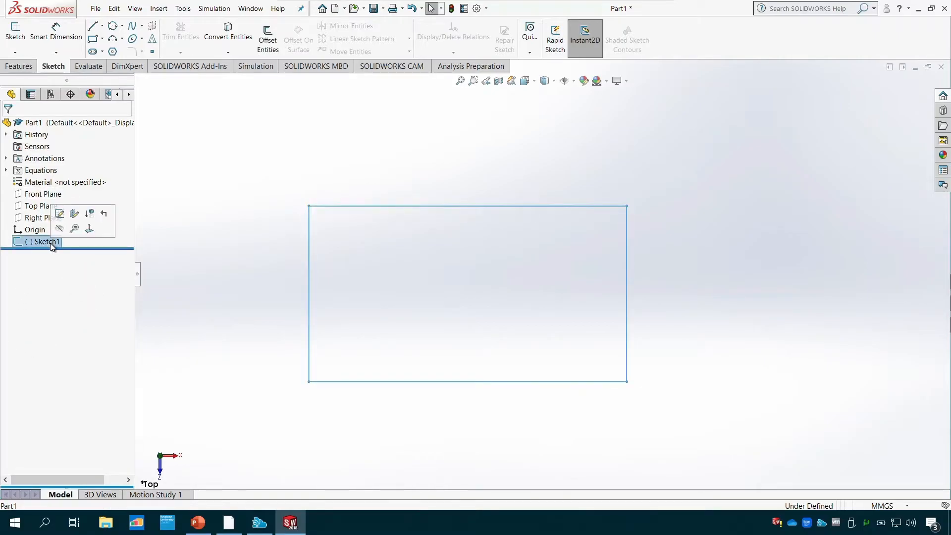
left_click(60, 214)
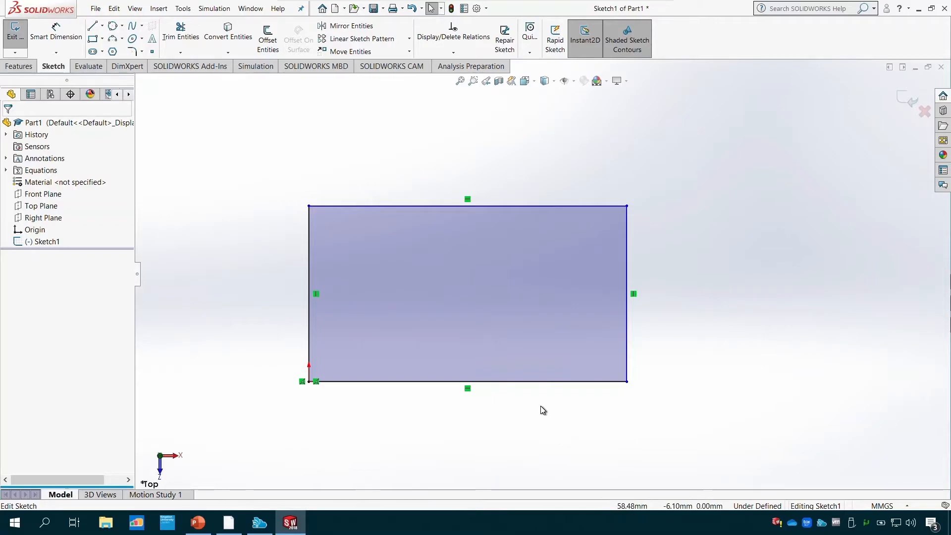
left_click(21, 37)
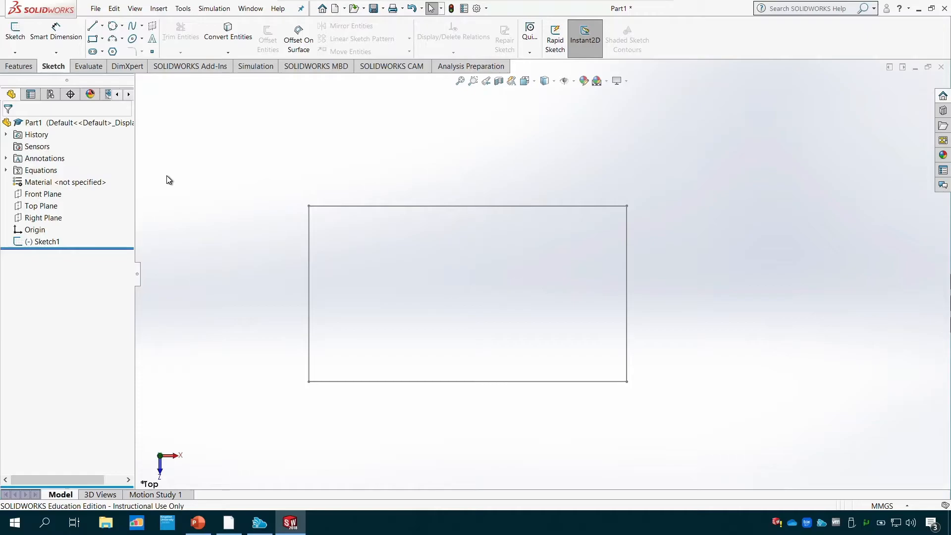
- Start an Extruded Boss/Base from the rectangle sketch with a Blind depth of 100 mm in Direction 1
left_click(25, 70)
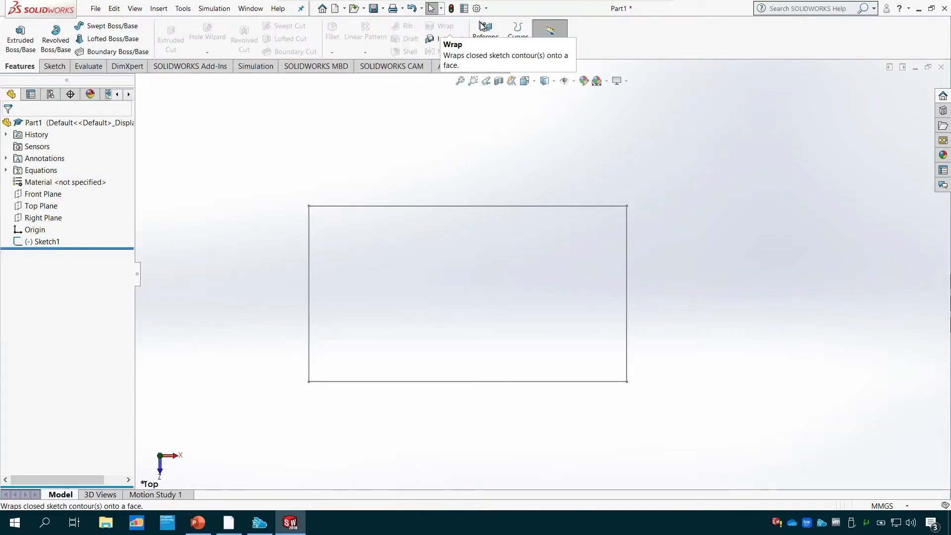
left_click(20, 39)
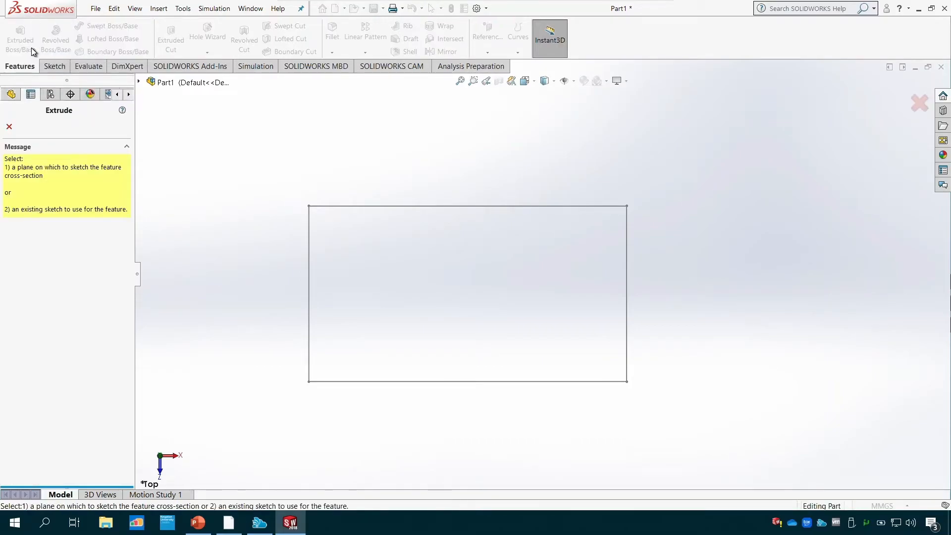
left_click(345, 207)
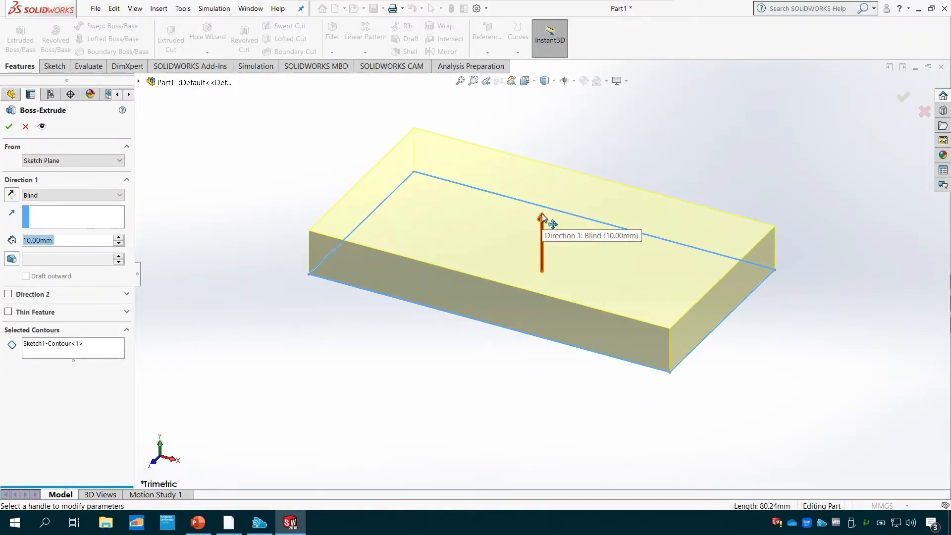
mouse_move(555, 171)
left_mouse_down()
mouse_move(555, 94)
mouse_move(556, 236)
mouse_move(543, 244)
mouse_move(532, 170)
mouse_move(524, 424)
mouse_move(523, 156)
mouse_move(465, 448)
mouse_move(489, 179)
left_mouse_up()
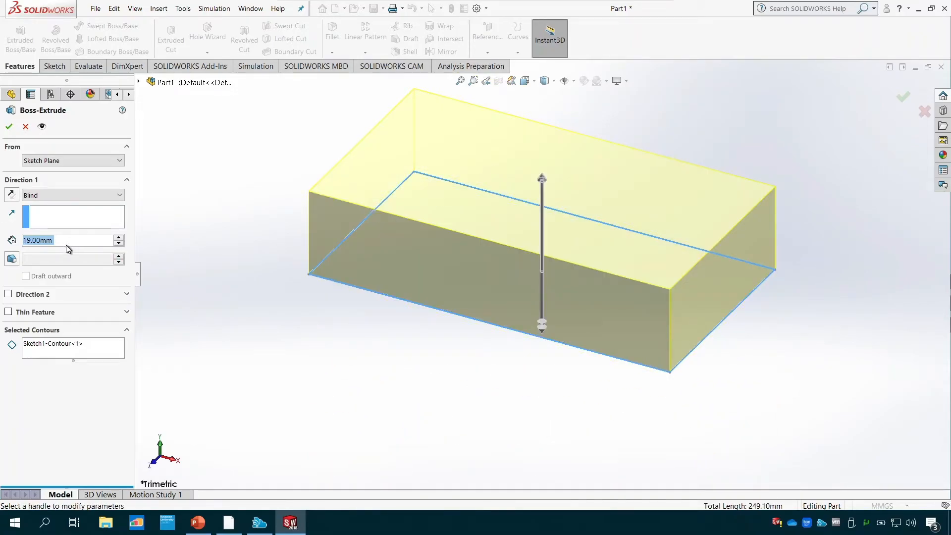
left_click_drag(67, 241, 1, 240)
type("100")
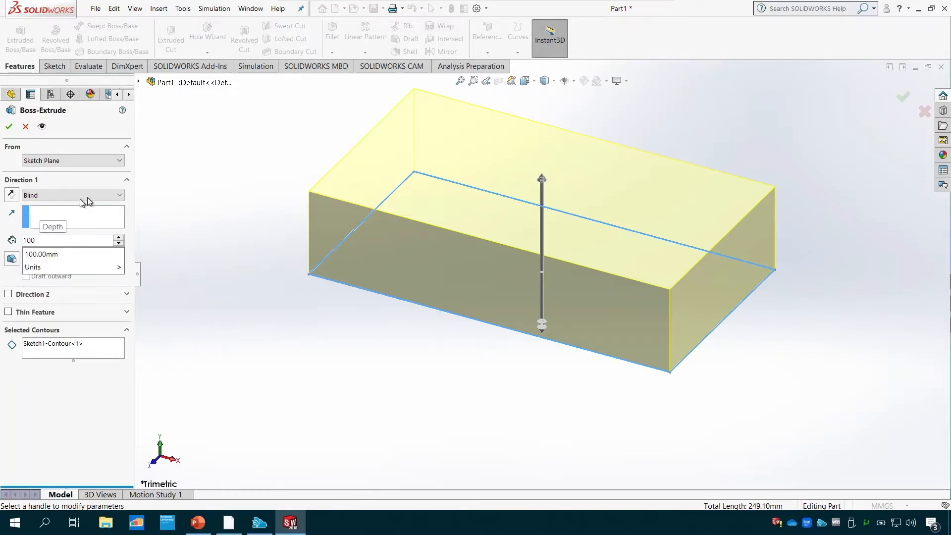
left_click(62, 406)
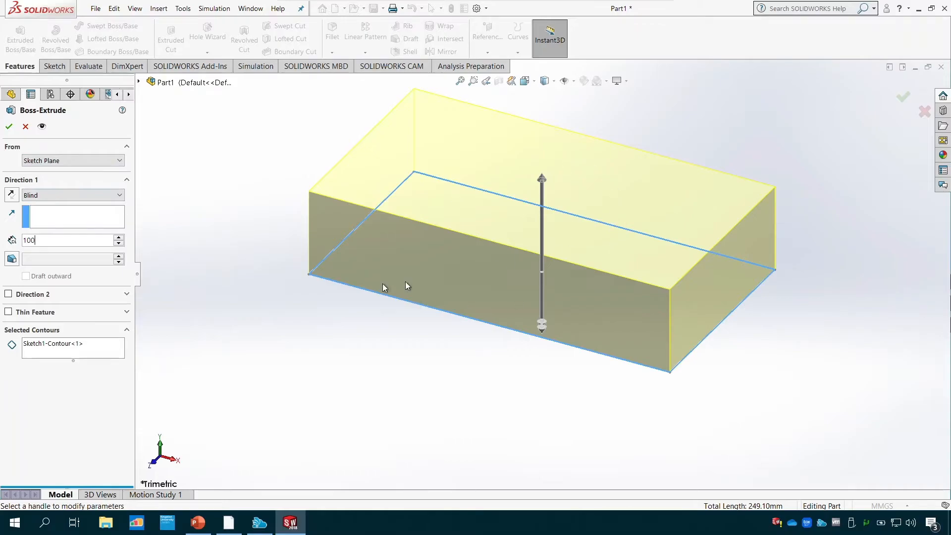
- Enable Direction 2 with a Blind depth of 50 mm and create the extrusion
left_click(8, 294)
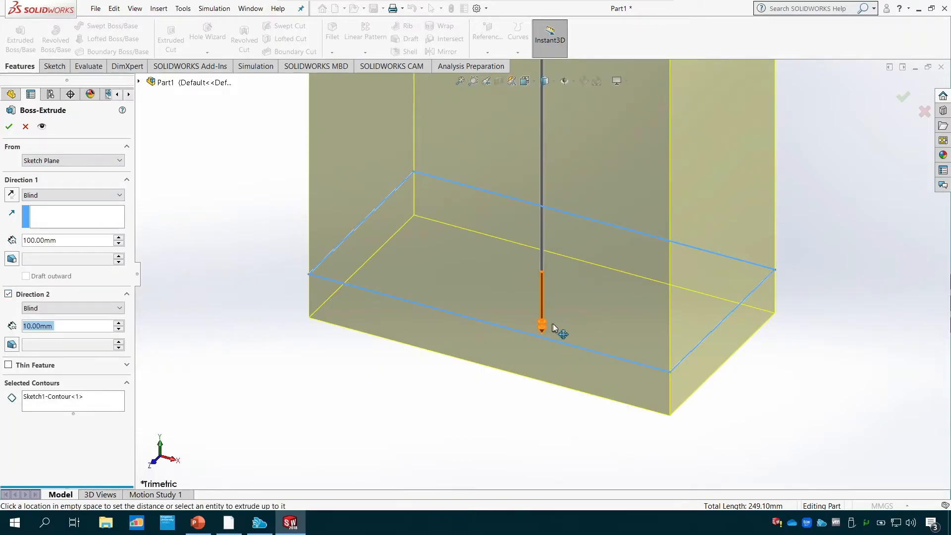
left_click_drag(542, 332, 542, 413)
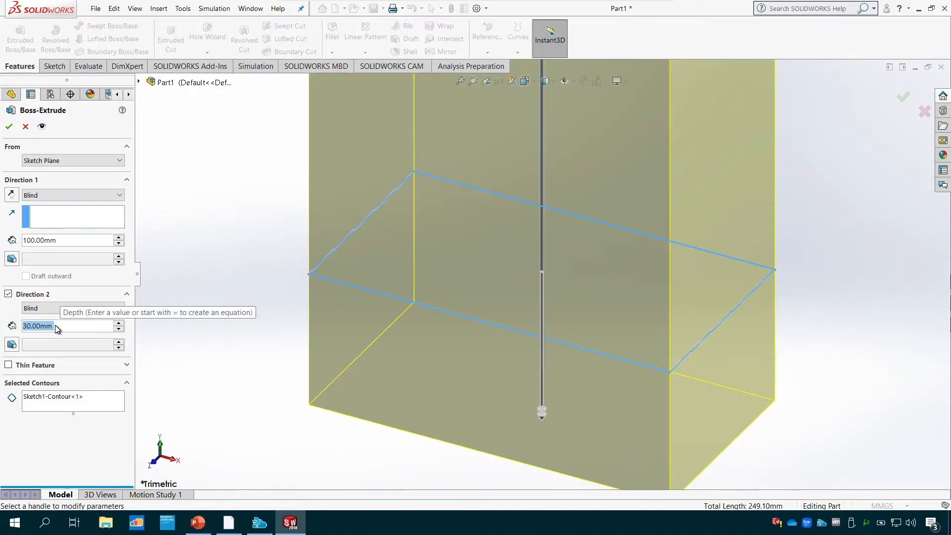
type("50")
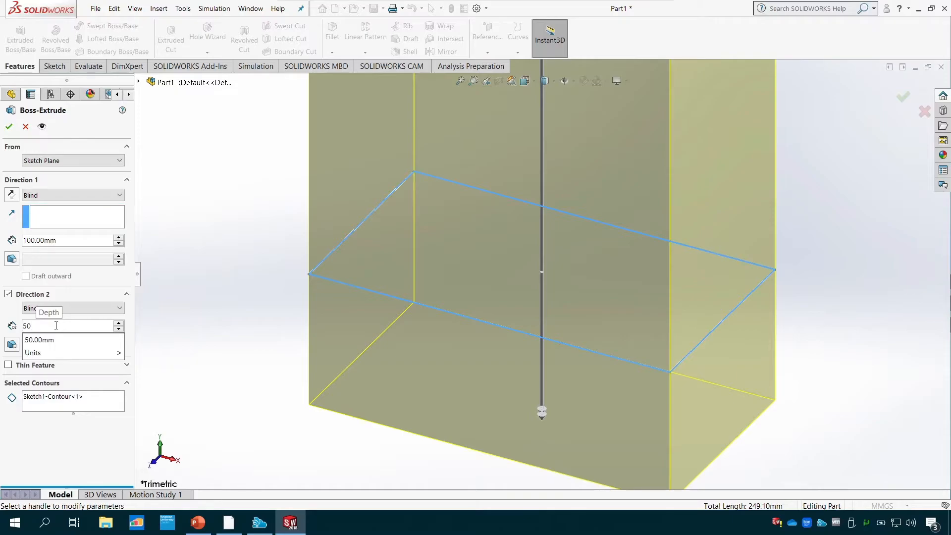
key("Return")
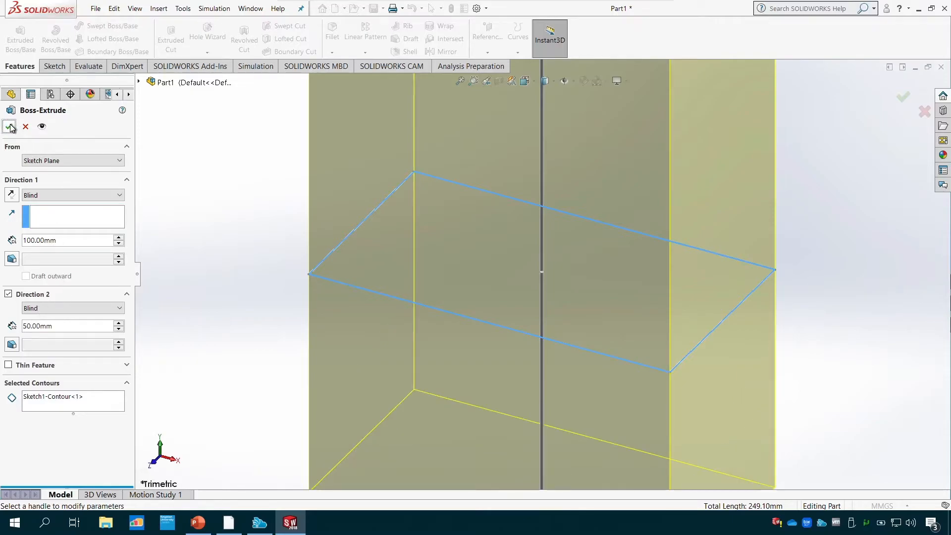
left_click(9, 127)
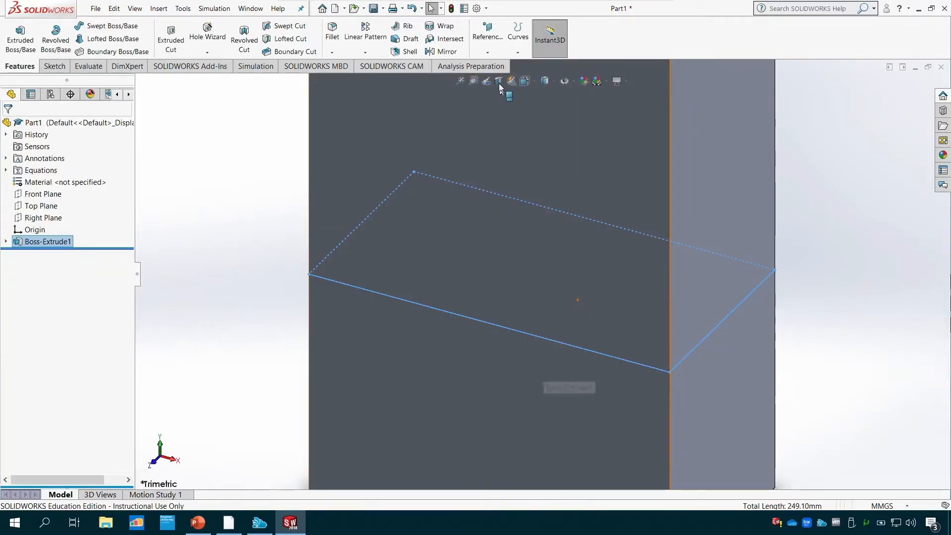
- Fit the whole block in view and expand the extrusion in the feature tree to show its sketch
left_click(461, 81)
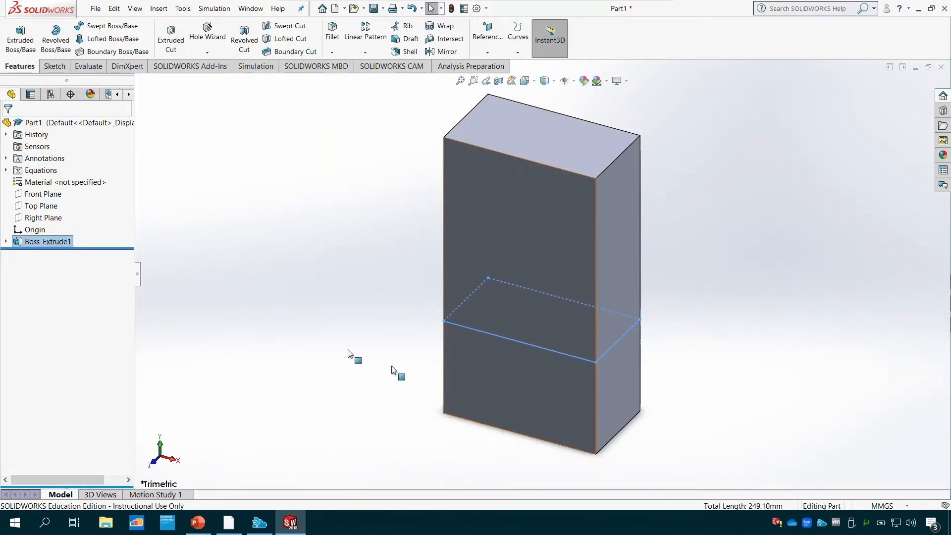
left_click(6, 242)
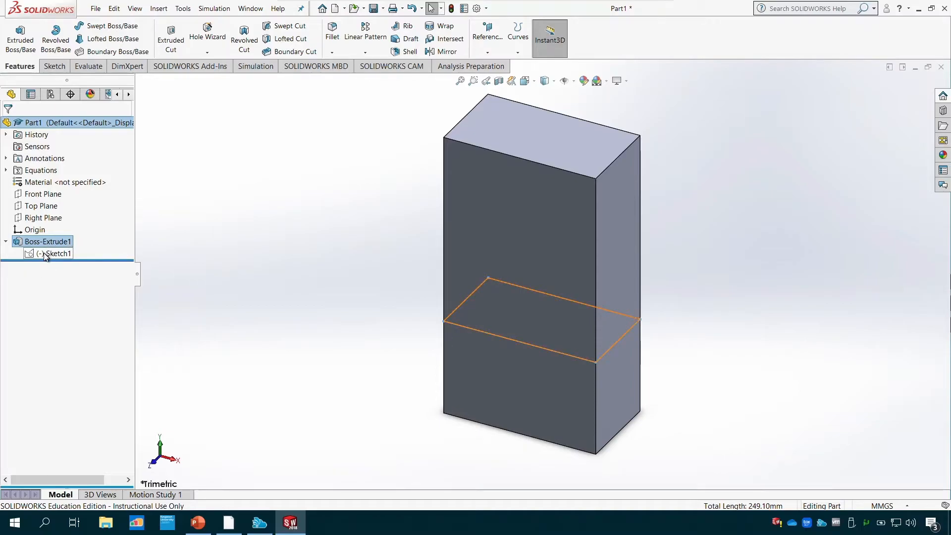
- Edit the Boss-Extrude1 feature to turn off Direction 2 and accept the change
left_click(6, 242)
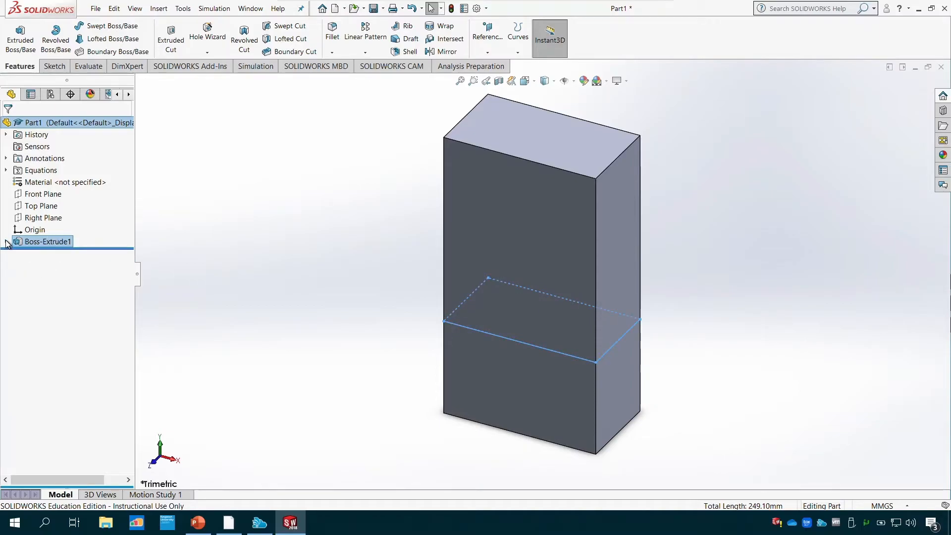
left_click(6, 242)
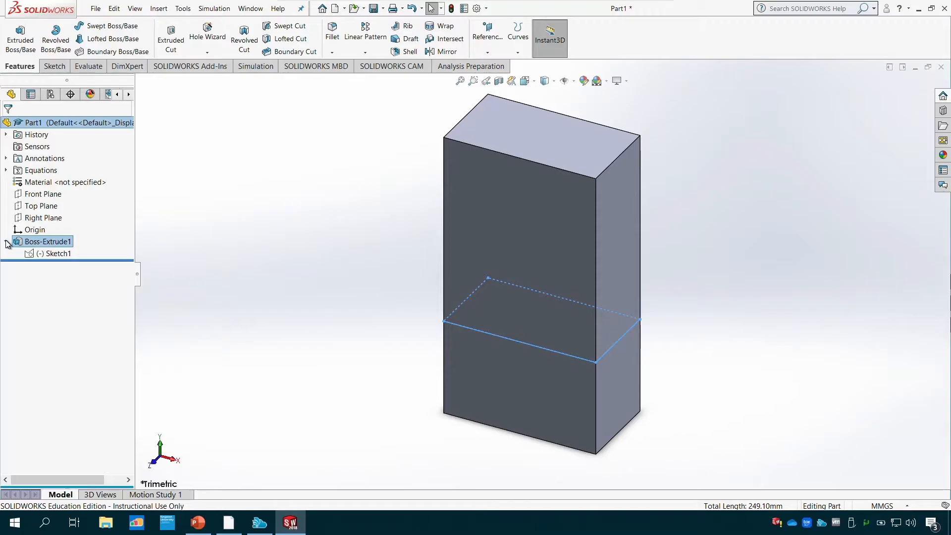
left_click(55, 242)
left_click(56, 242)
left_click(23, 246)
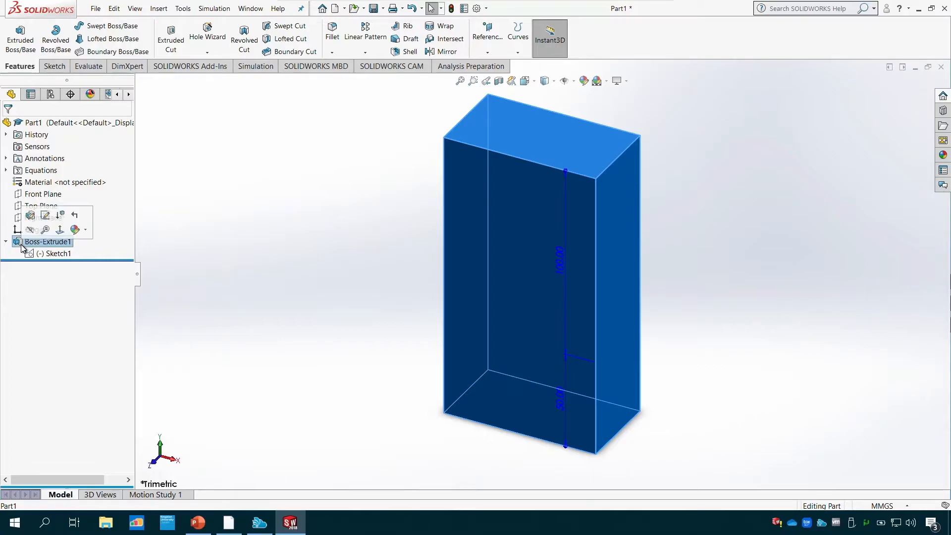
left_click(31, 215)
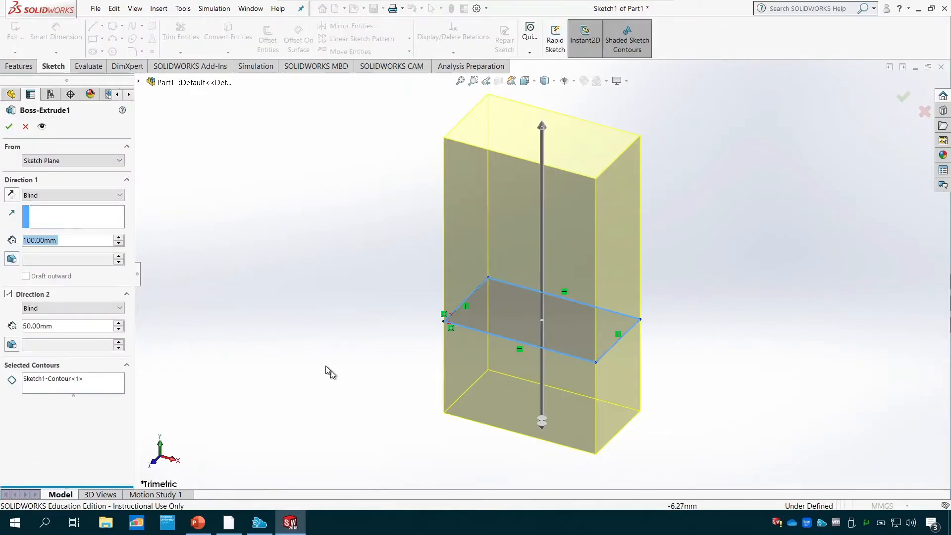
left_click(9, 294)
left_click(9, 128)
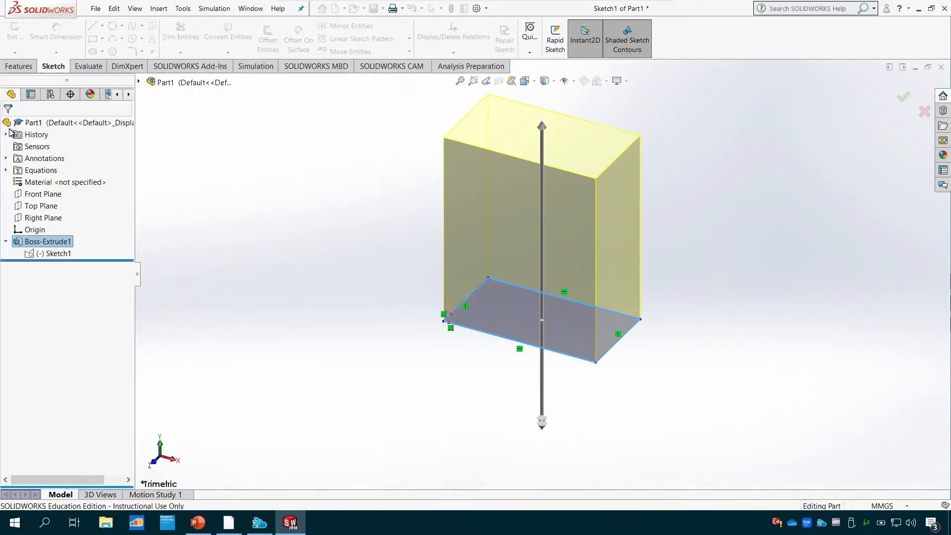
- Edit the extrusion again and turn on draft for Direction 1 with a 25° angle
right_click(47, 242)
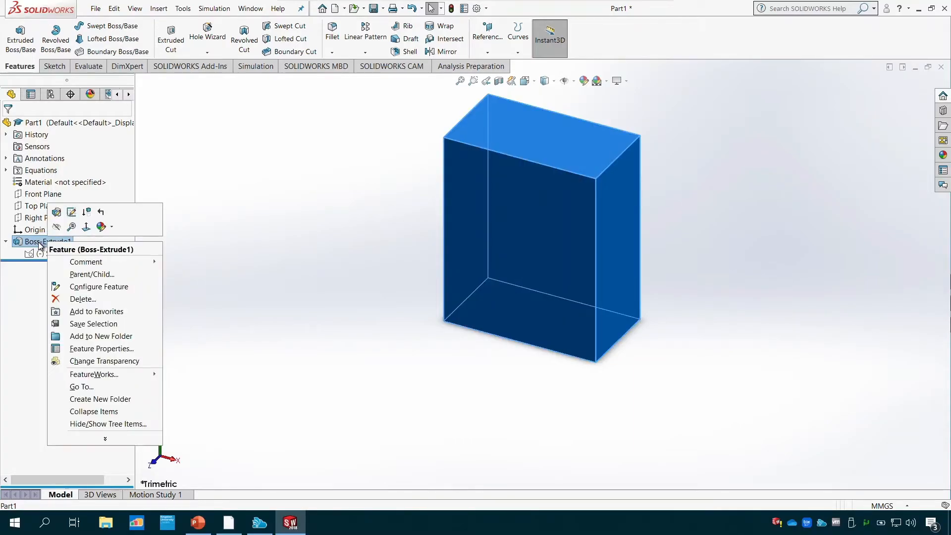
left_click(38, 242)
double_click(42, 242)
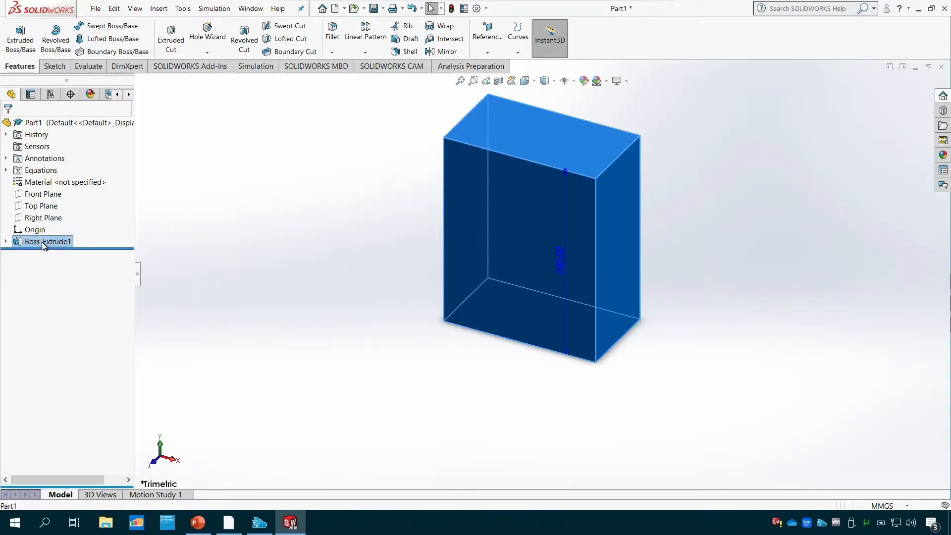
left_click(41, 242)
left_click(41, 242)
left_click(27, 241)
left_click(17, 243)
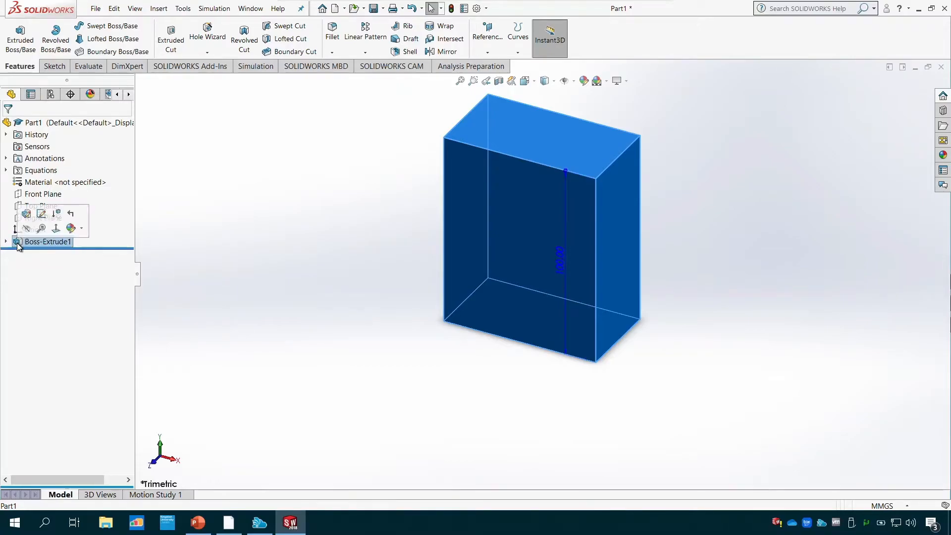
left_click(27, 215)
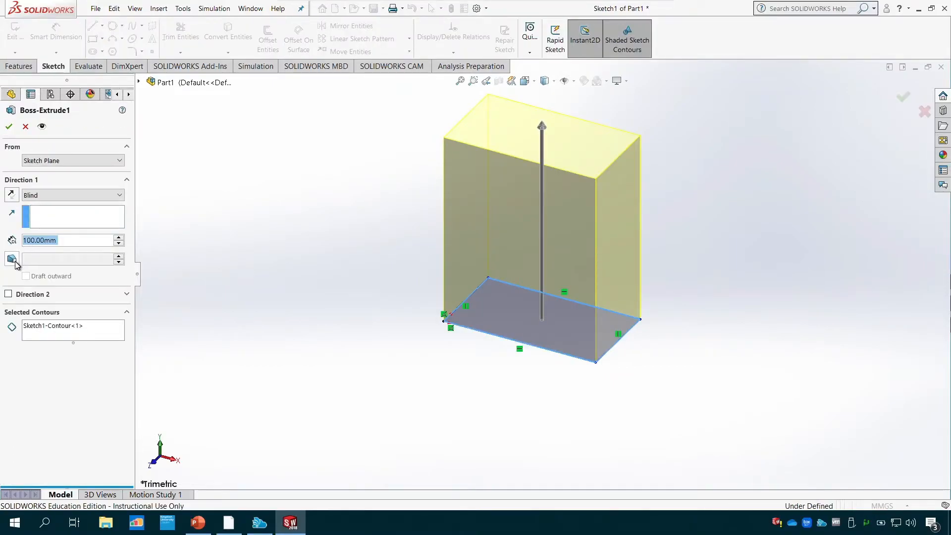
left_click(16, 262)
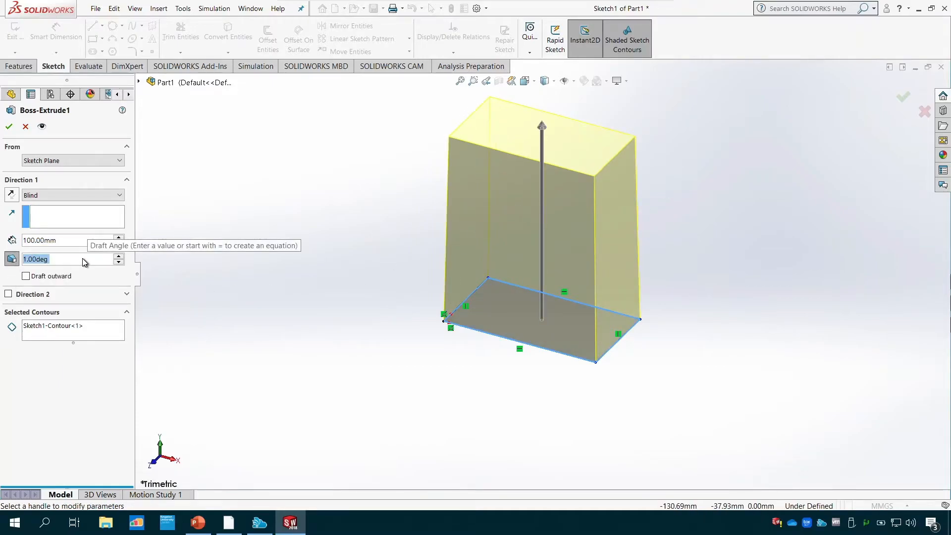
type("25")
key("Return")
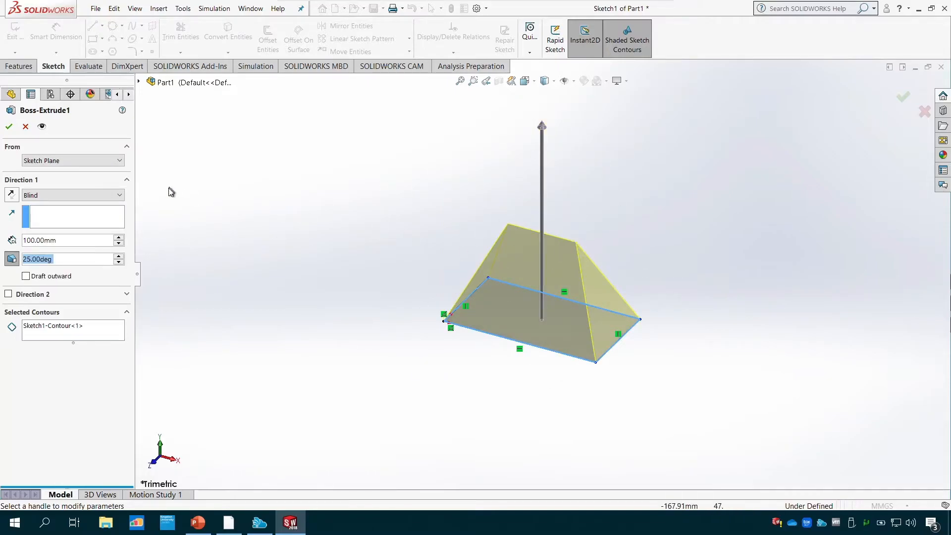
- Set the extrusion's Direction 1 draft angle to 10° and accept the feature
type("10")
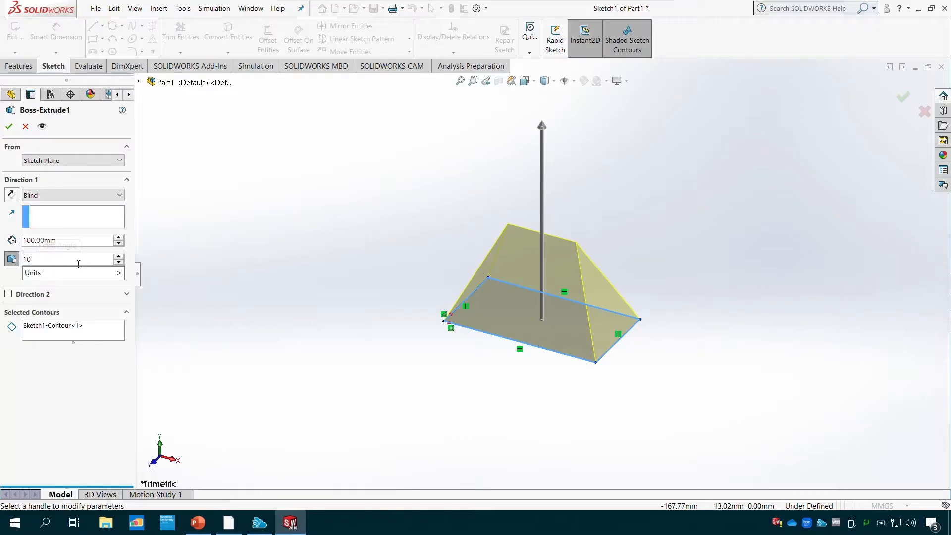
key("Return")
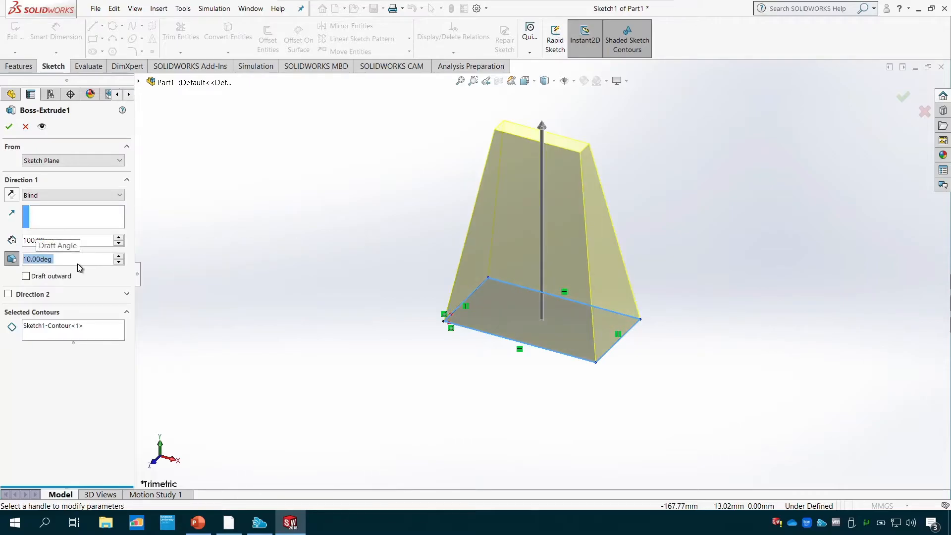
left_click(9, 126)
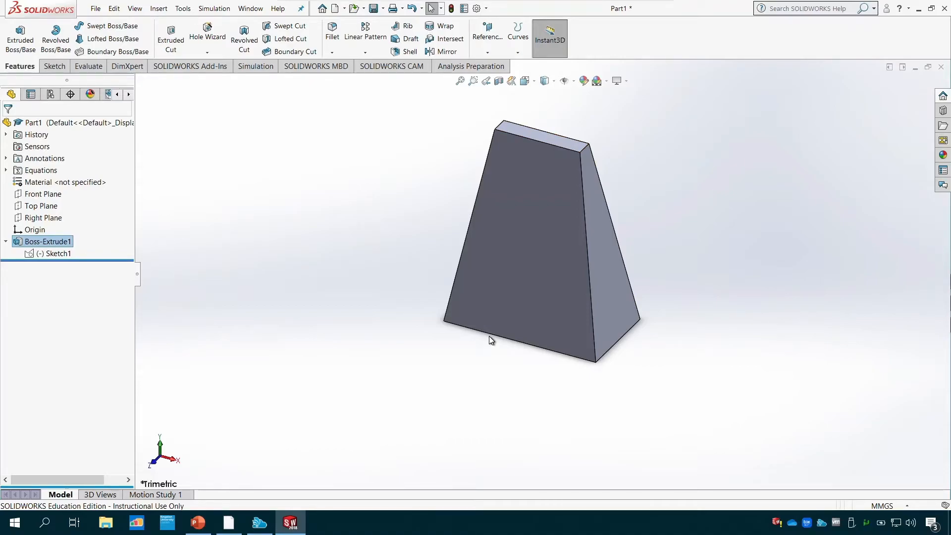
- Edit Boss-Extrude1 to turn off the Direction 1 draft and accept the change
right_click(52, 243)
left_click(59, 218)
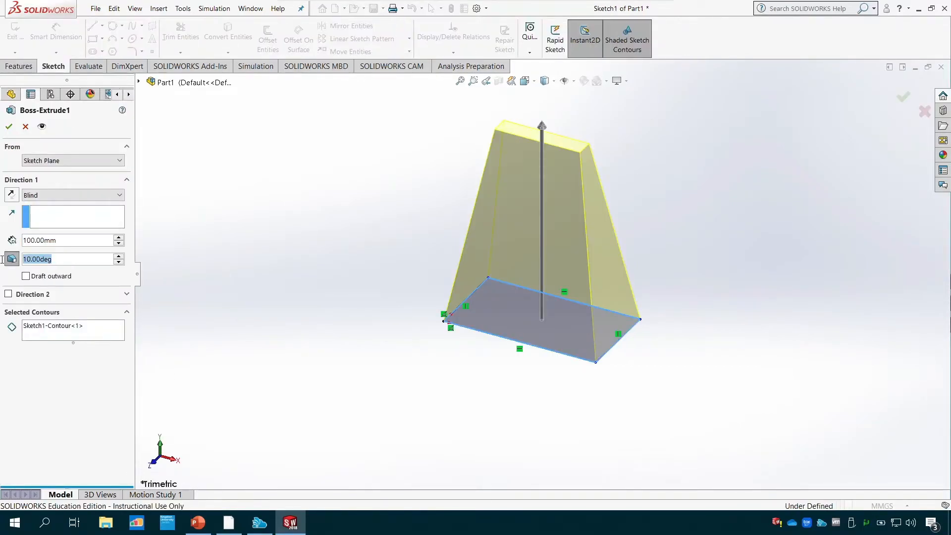
left_click(11, 258)
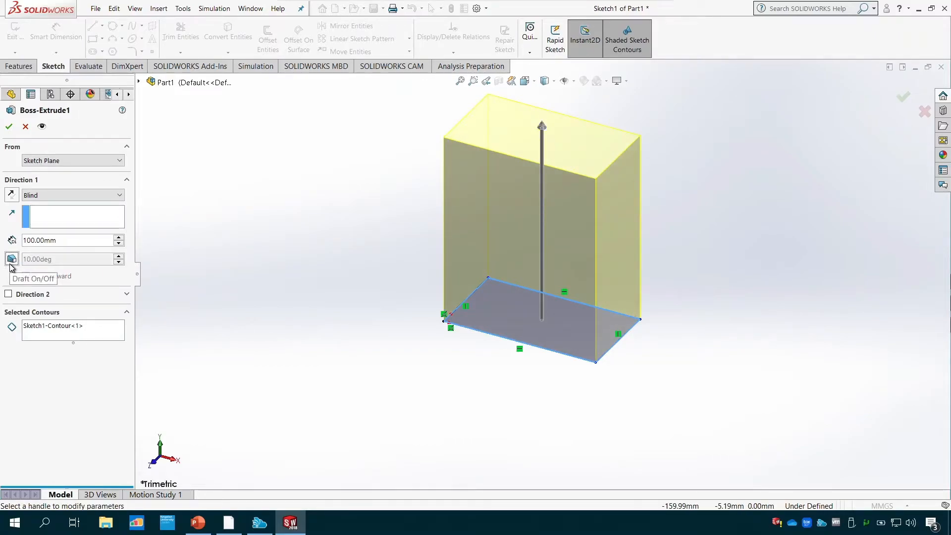
left_click(9, 127)
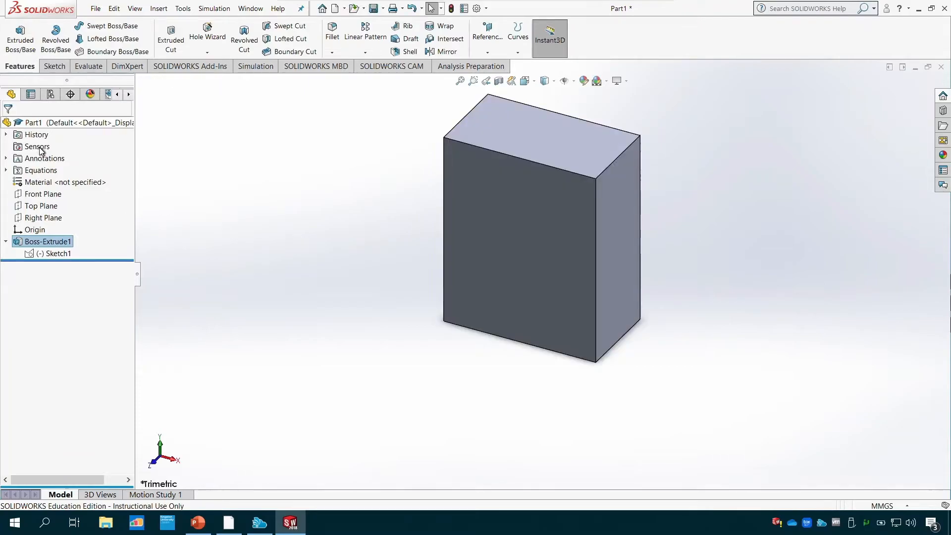
- Edit the extrusion's Sketch1 in the Top view and dimension the rectangle's upper horizontal edge to 50 mm
left_click(56, 257)
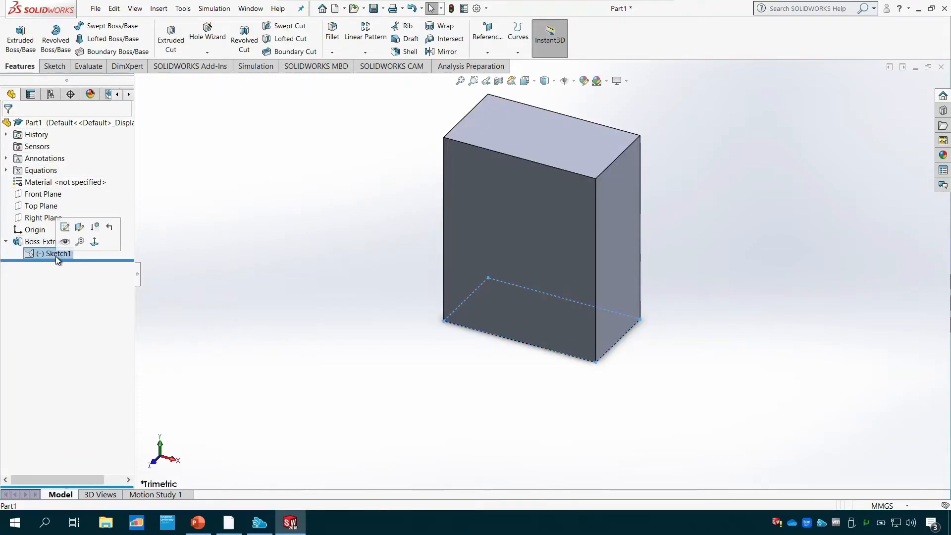
left_click(64, 228)
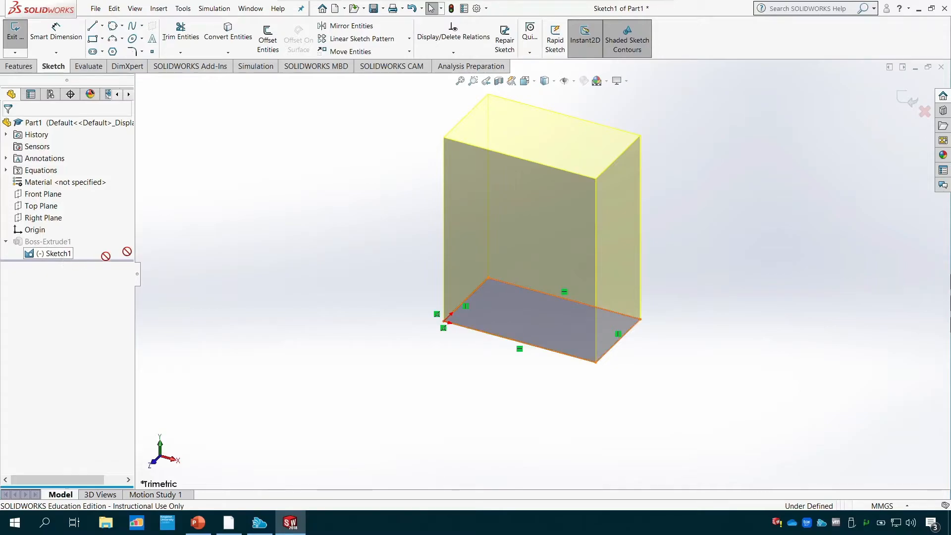
left_click(535, 82)
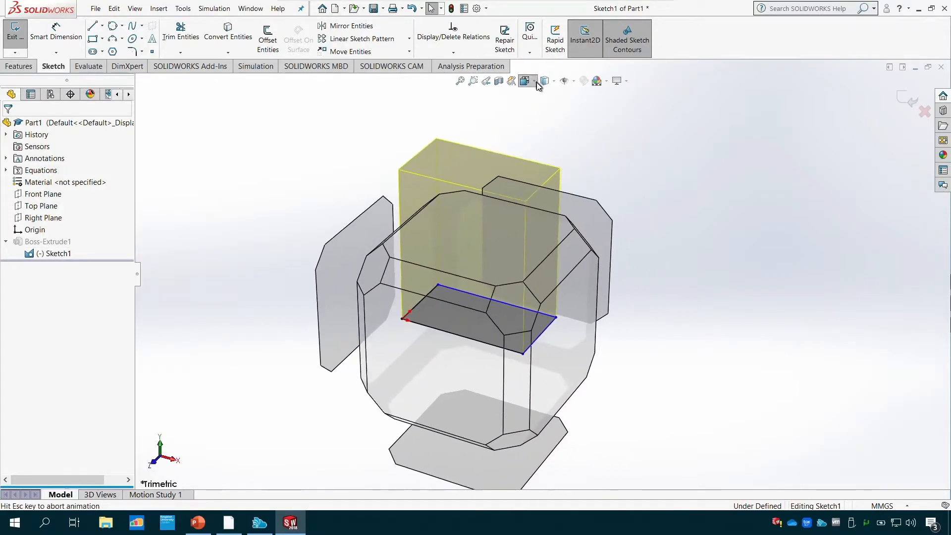
left_click(530, 82)
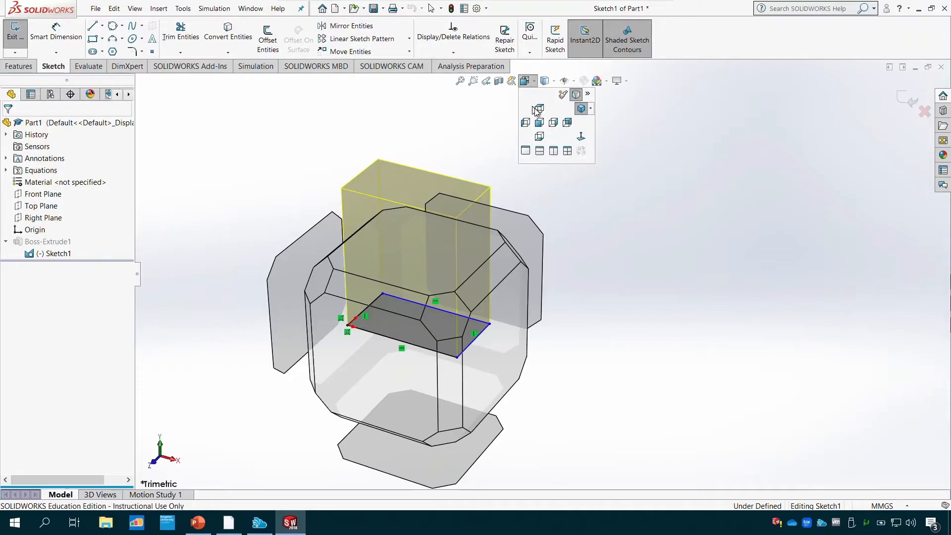
left_click(540, 111)
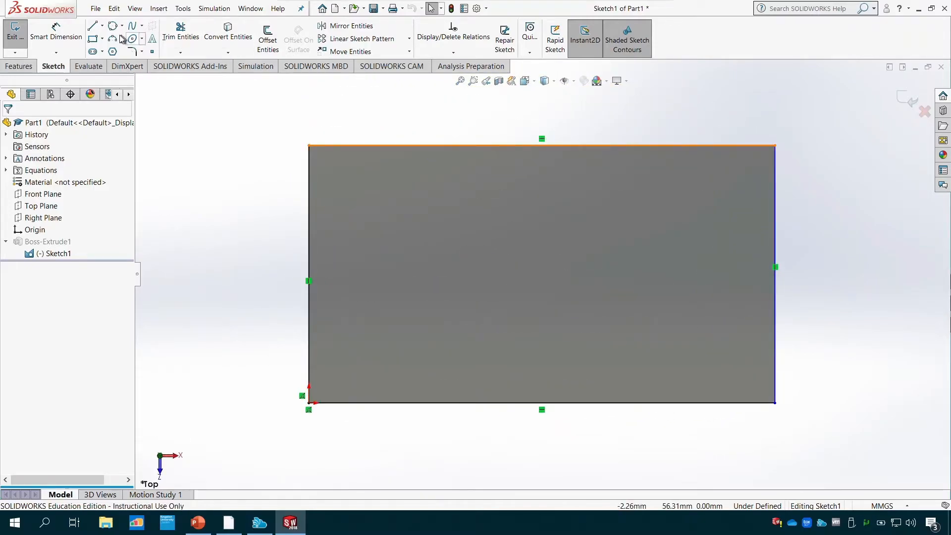
left_click(56, 30)
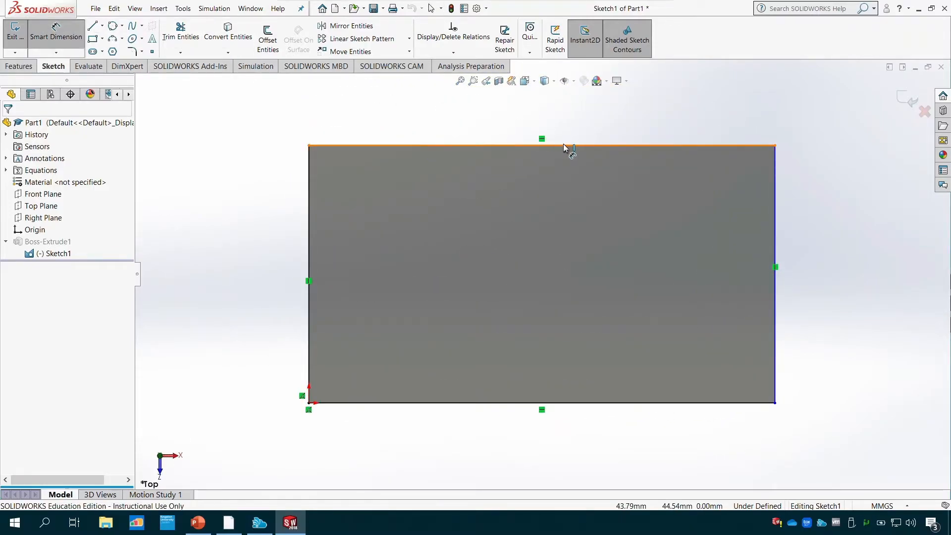
left_click(565, 145)
left_click(570, 114)
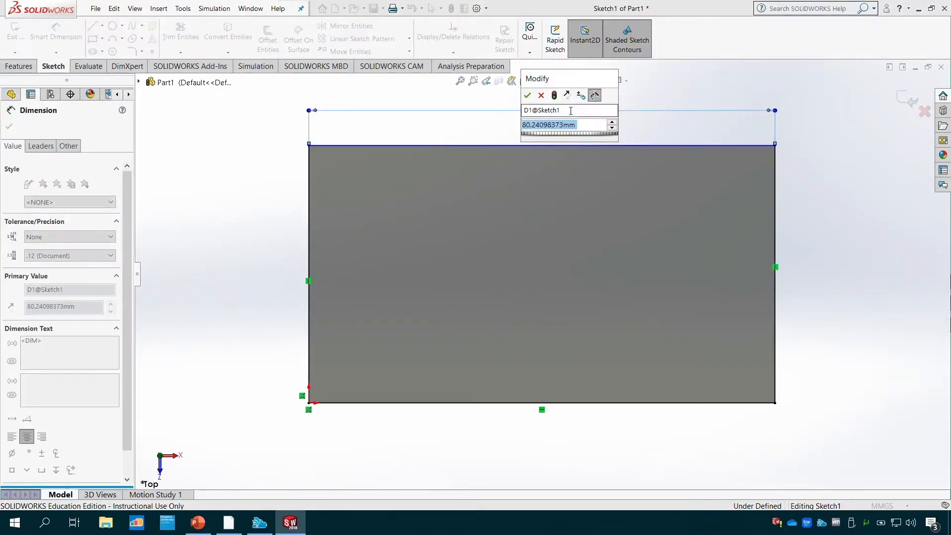
type("50")
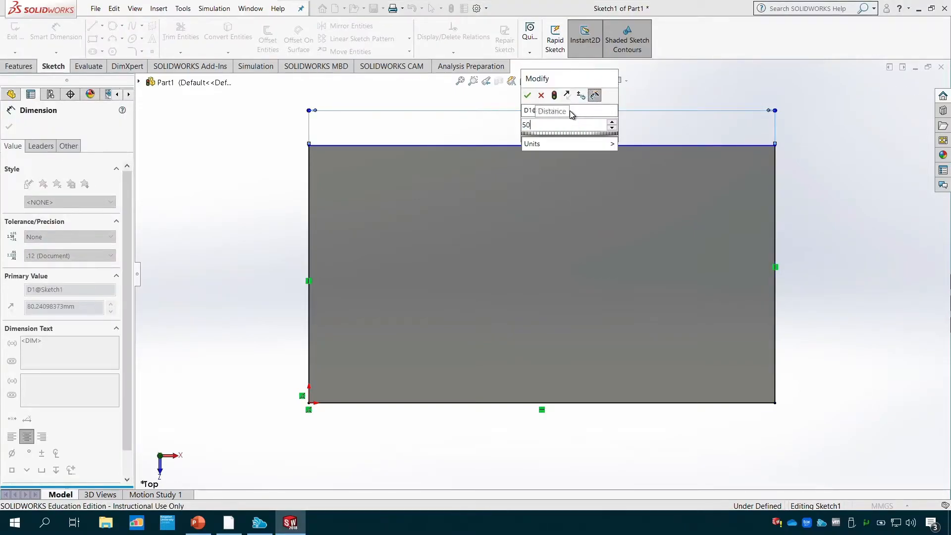
key("Return")
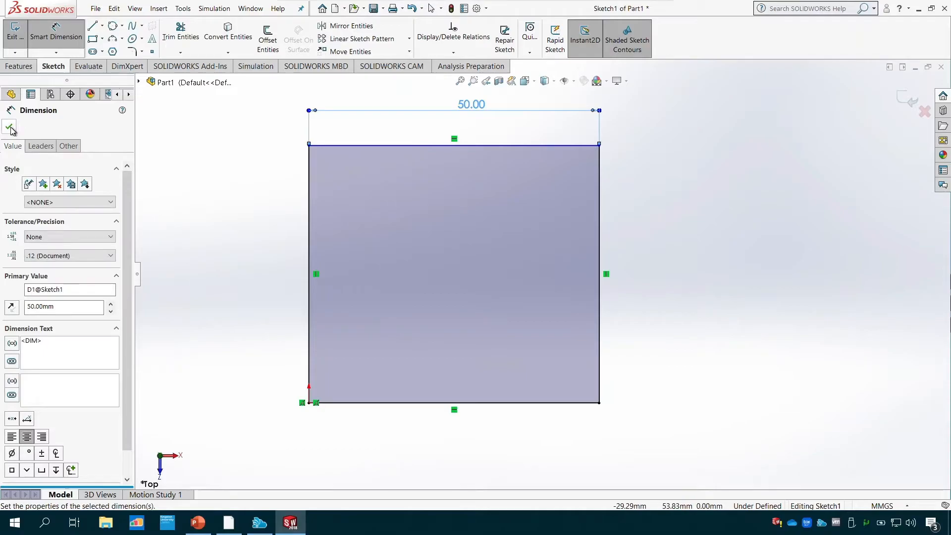
key("Escape")
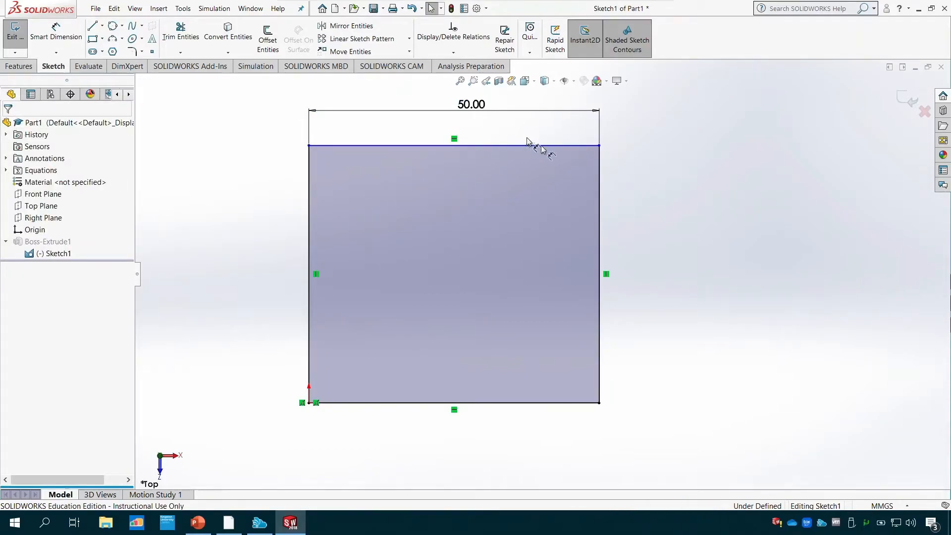
- Add an Equal relation between the rectangle's upper and right-hand edges and exit the sketch to rebuild the block
left_click(453, 52)
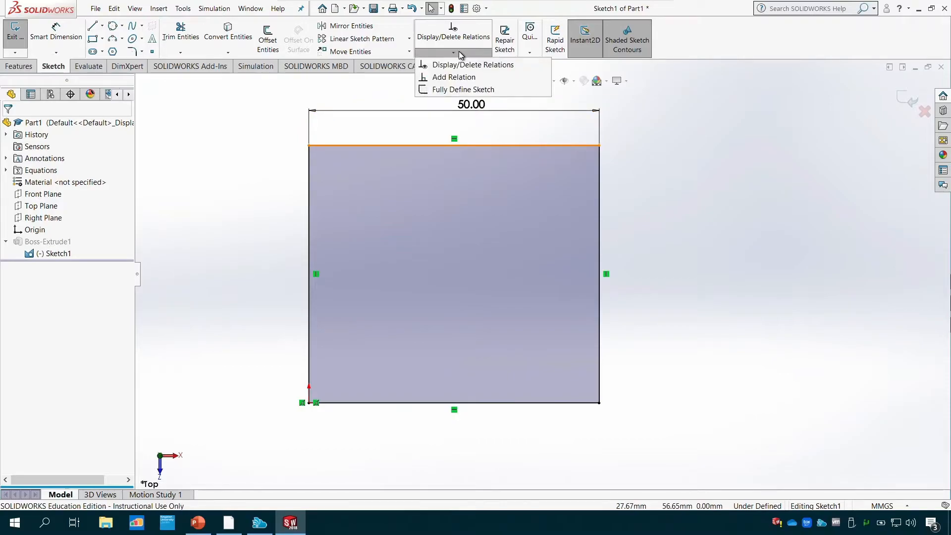
left_click(466, 79)
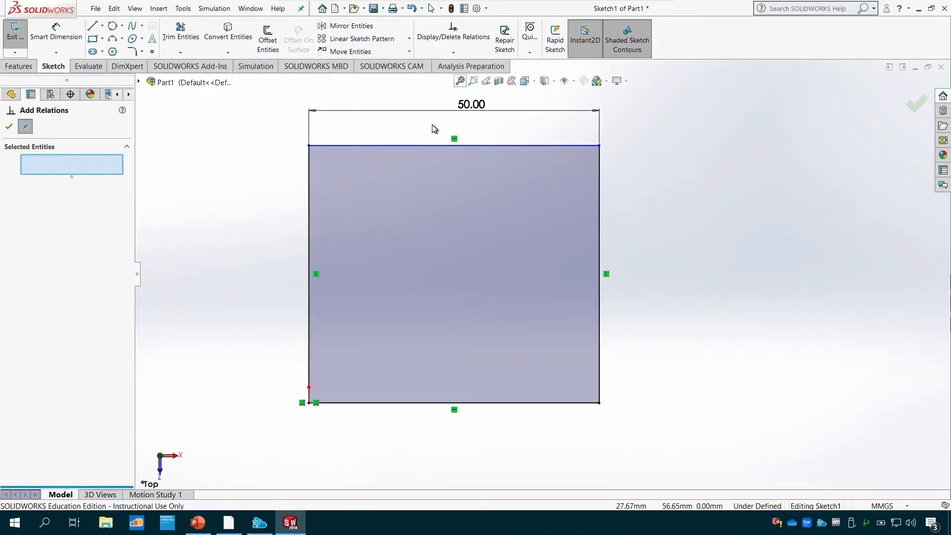
left_click(436, 145)
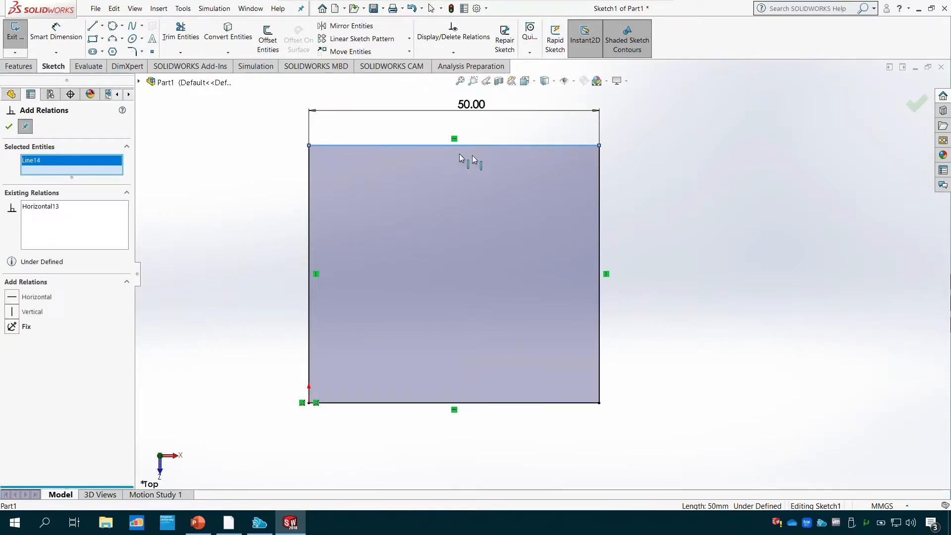
left_click(599, 203)
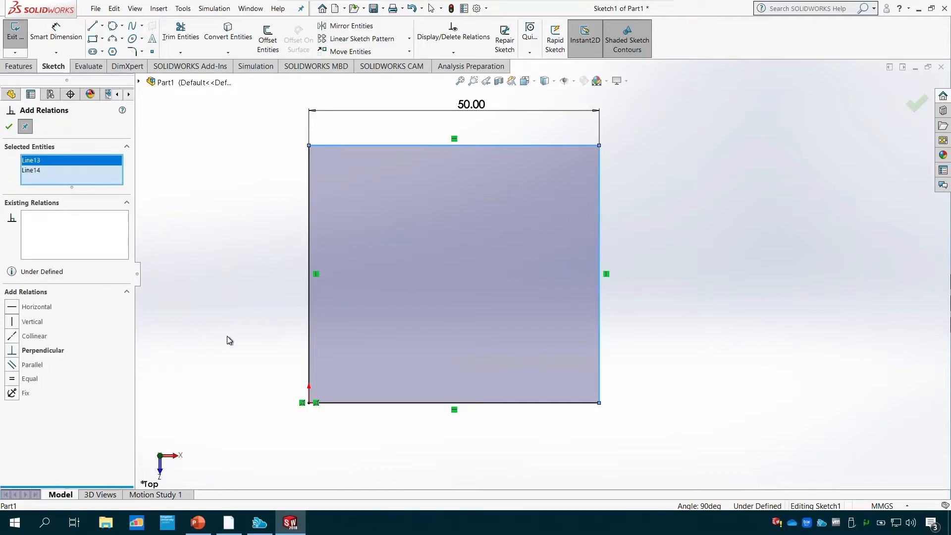
left_click(23, 379)
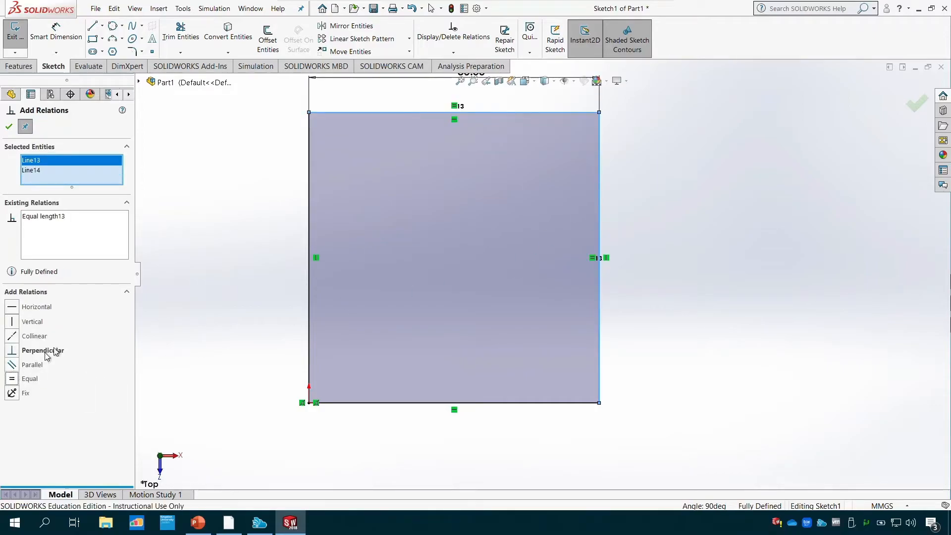
left_click(8, 127)
left_click(15, 31)
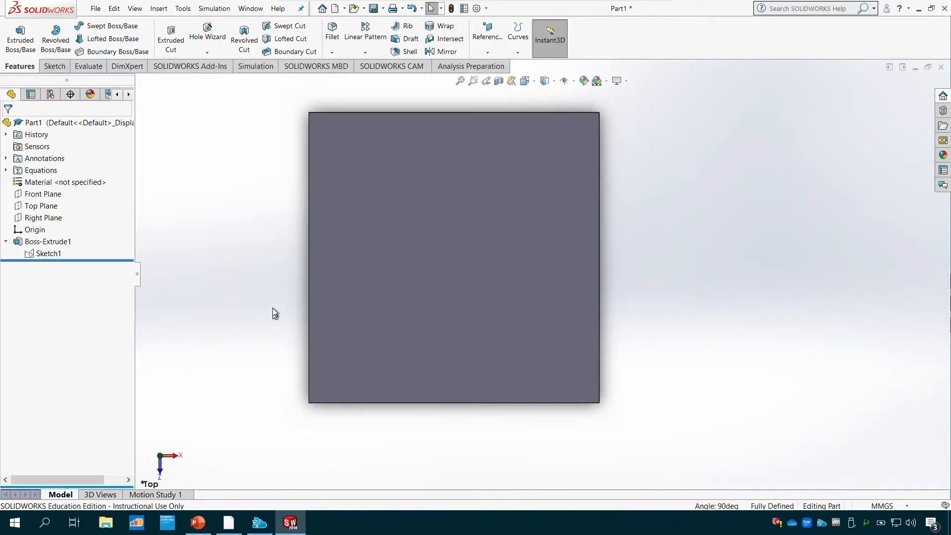
middle_click_drag(273, 308, 268, 199)
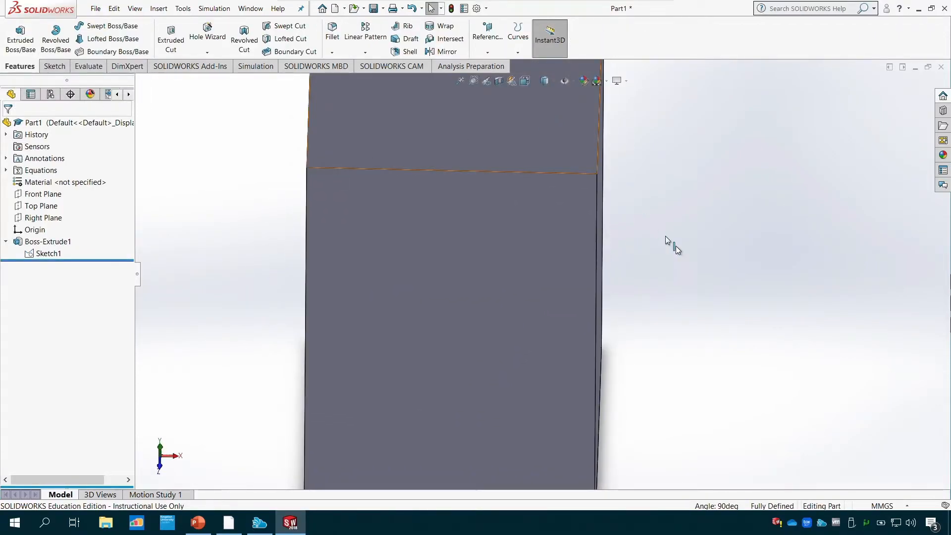
scroll(699, 303, "down", 4)
scroll(546, 368, "up", 8)
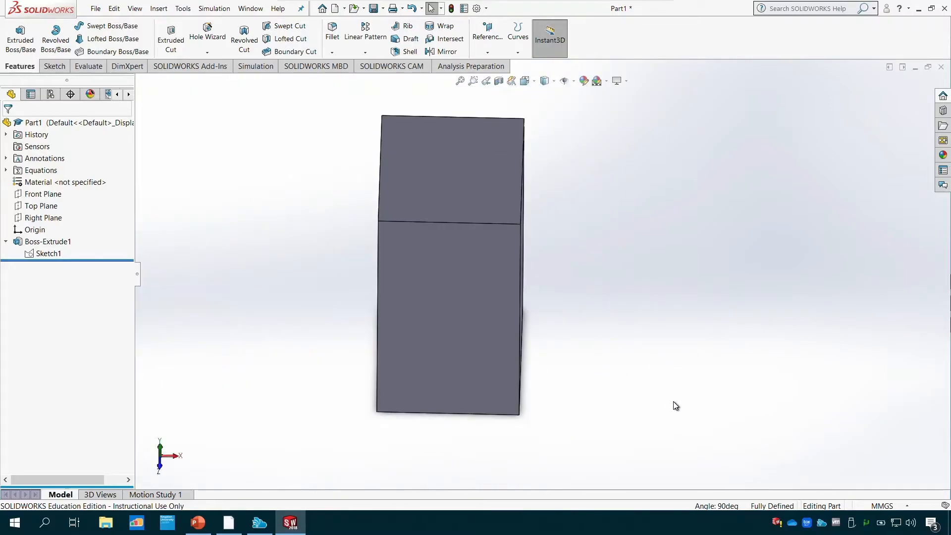
- Edit Boss-Extrude1 to set the Direction 1 blind depth to 50 mm and accept the feature
middle_click_drag(675, 406, 601, 393)
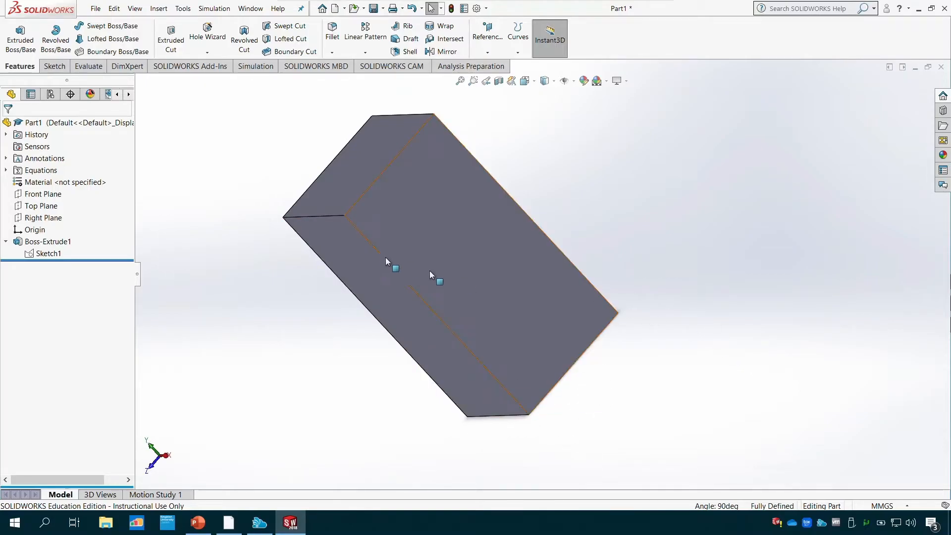
right_click(50, 243)
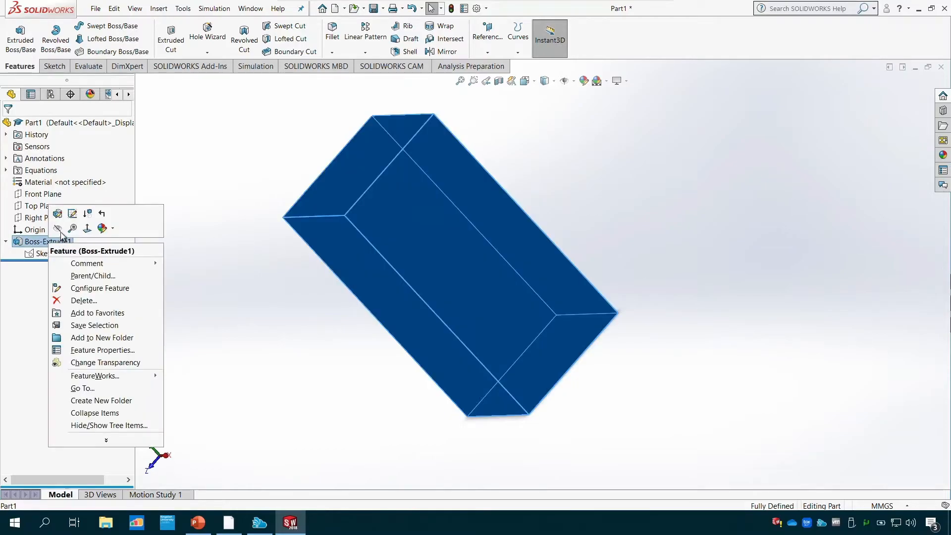
left_click(57, 213)
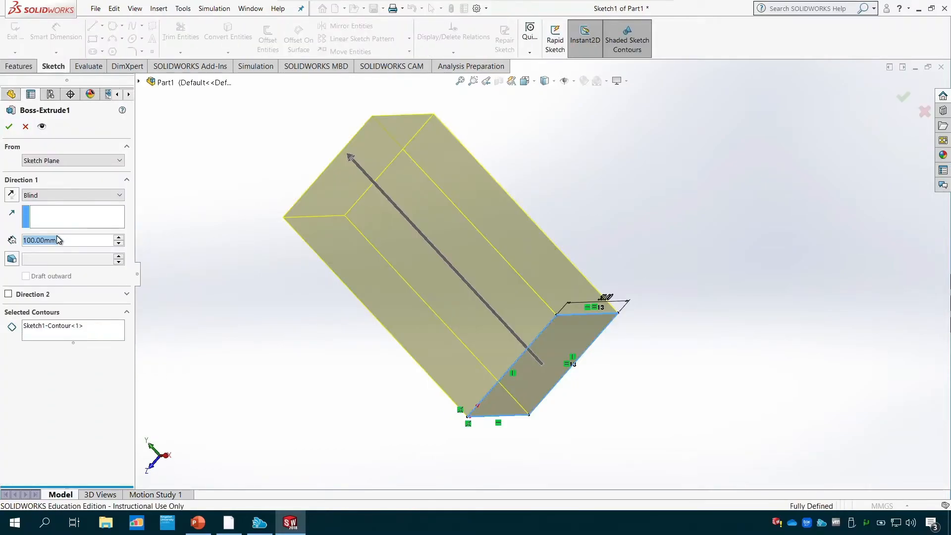
type("50")
key("Return")
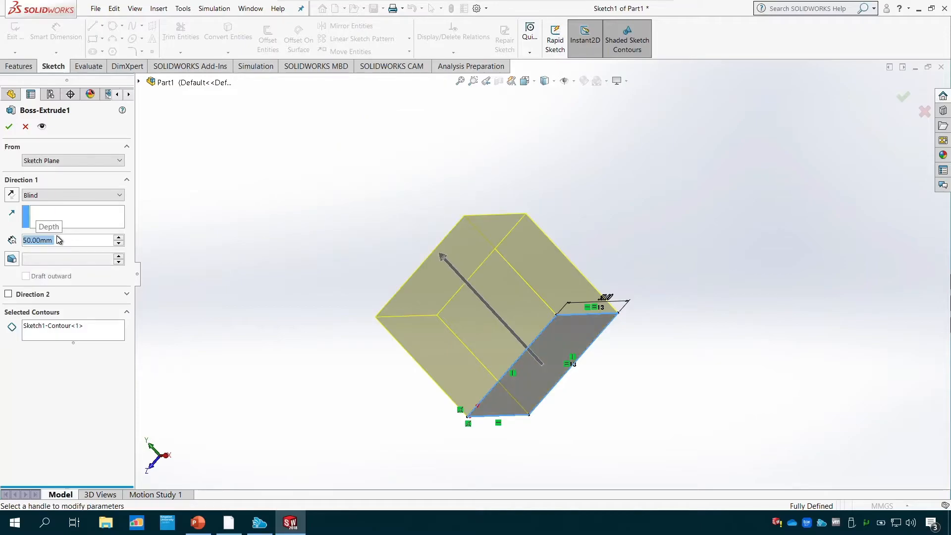
left_click(8, 126)
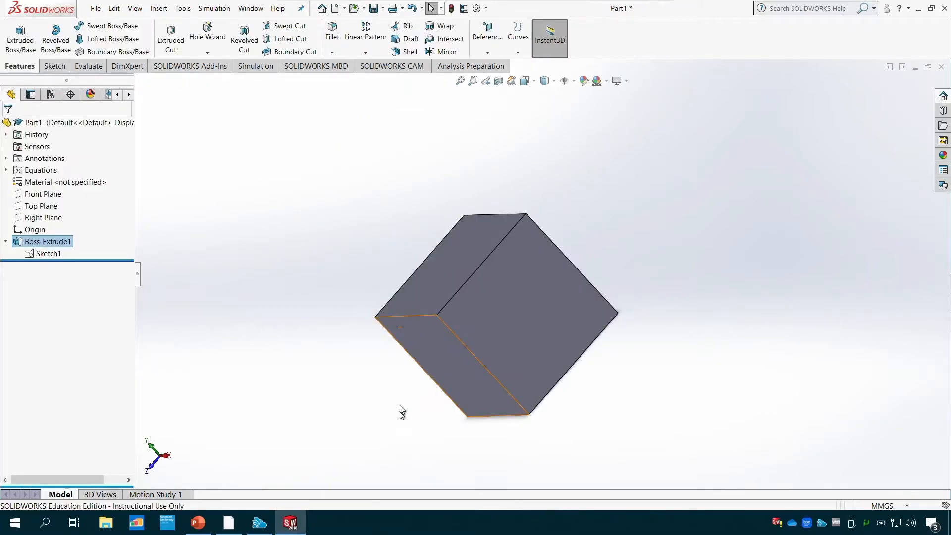
- Open Sketch1 of the extrusion for editing and exit the sketch without making changes
middle_click_drag(586, 420, 522, 431)
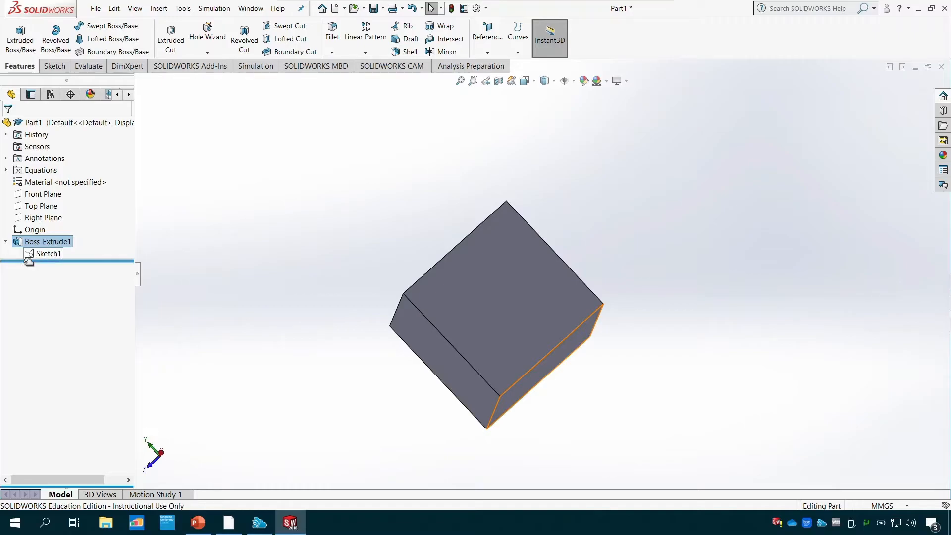
right_click(57, 253)
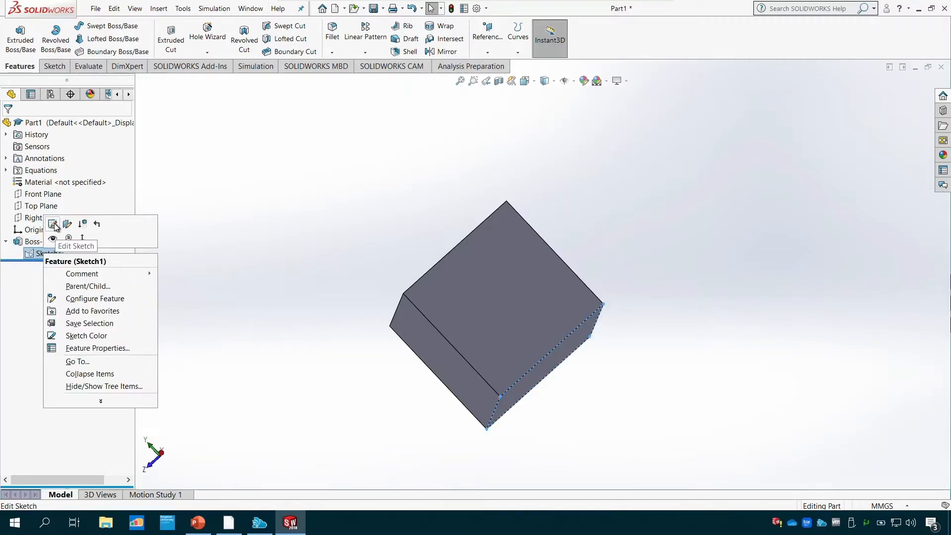
left_click(53, 224)
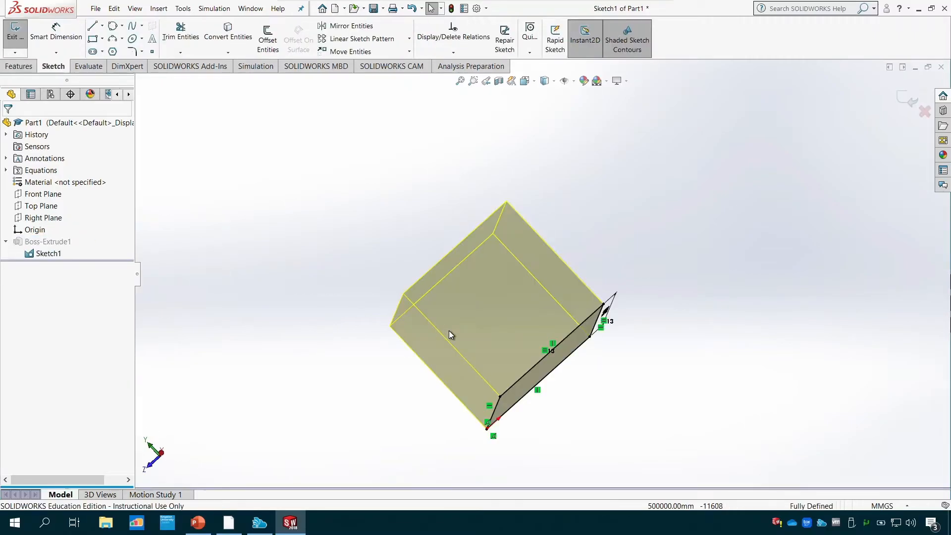
left_click(21, 39)
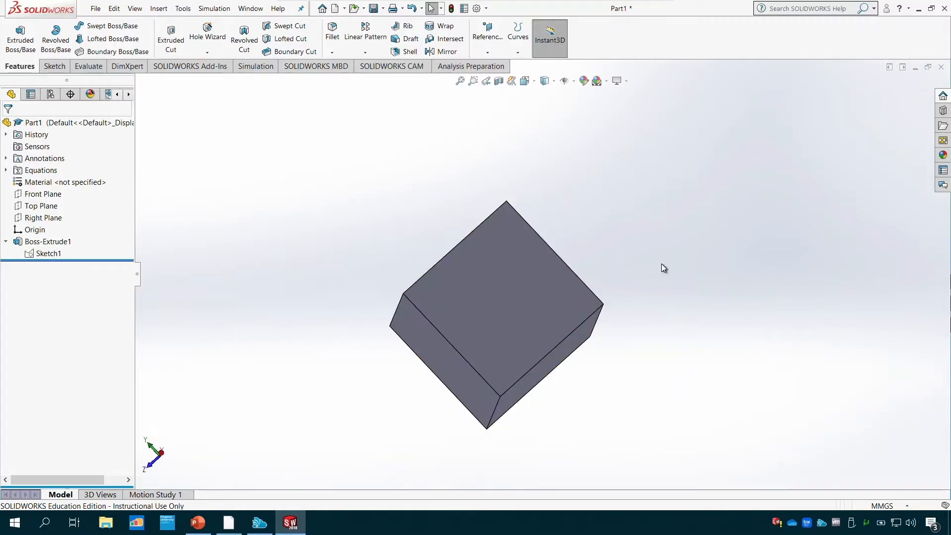
- Show the cube in the Top view and rotate it to an angled view
left_click(535, 82)
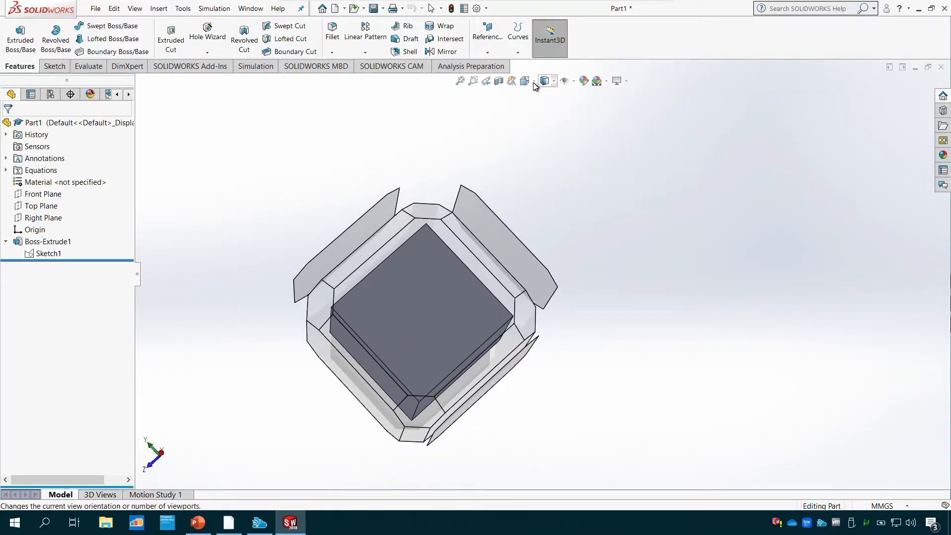
left_click(526, 81)
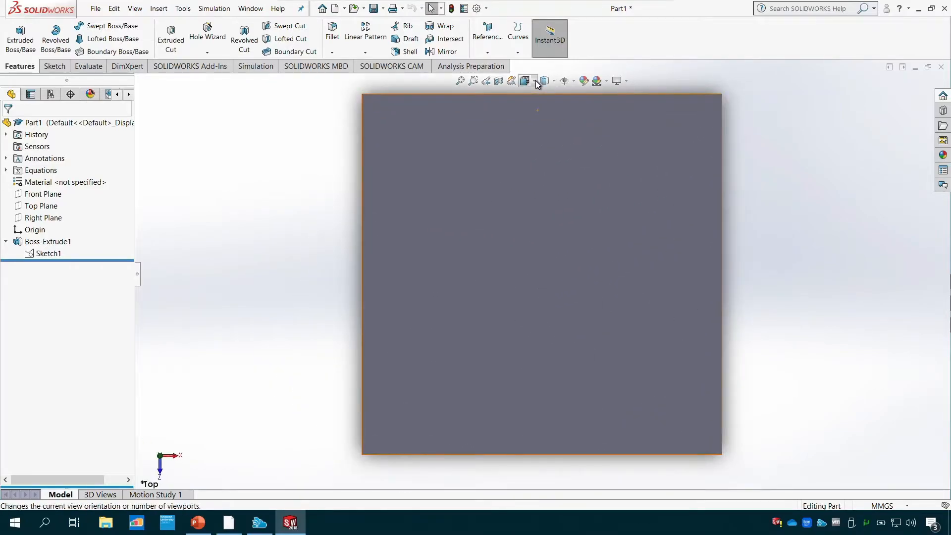
left_click(536, 81)
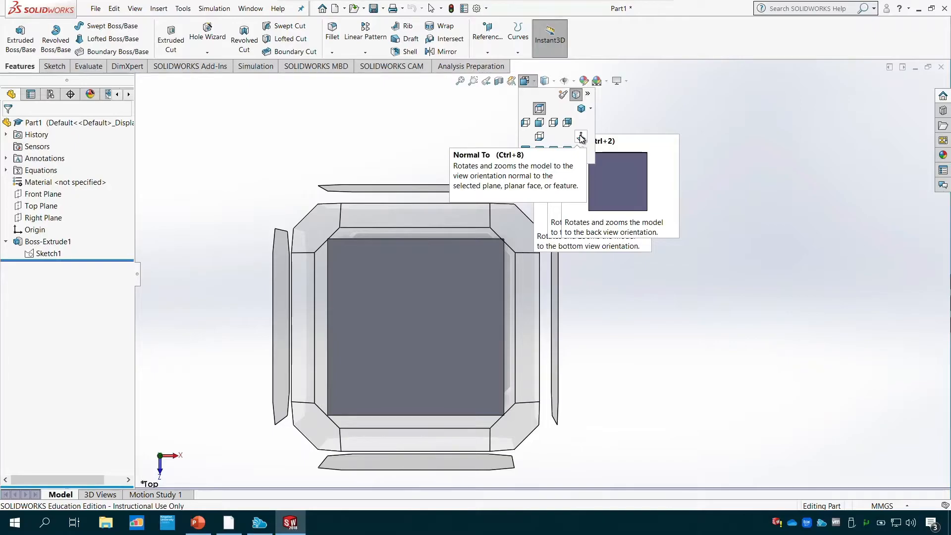
middle_click_drag(628, 339, 564, 322)
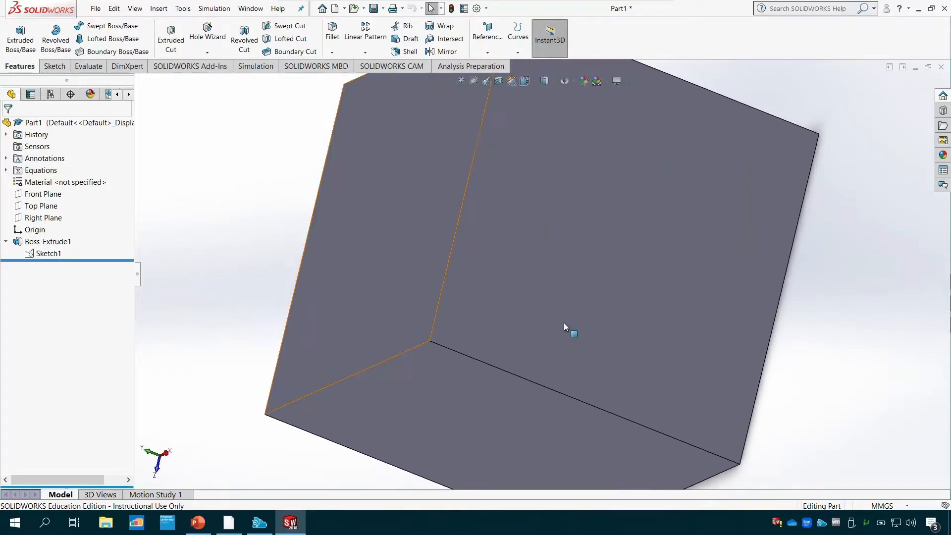
- Orient the view with Normal To and switch the cube to the Isometric view
left_click(536, 81)
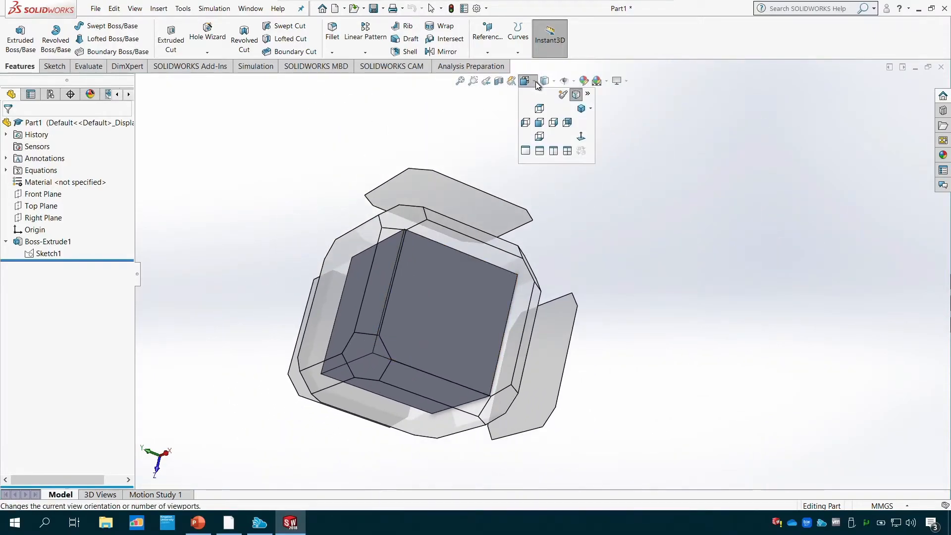
left_click(578, 139)
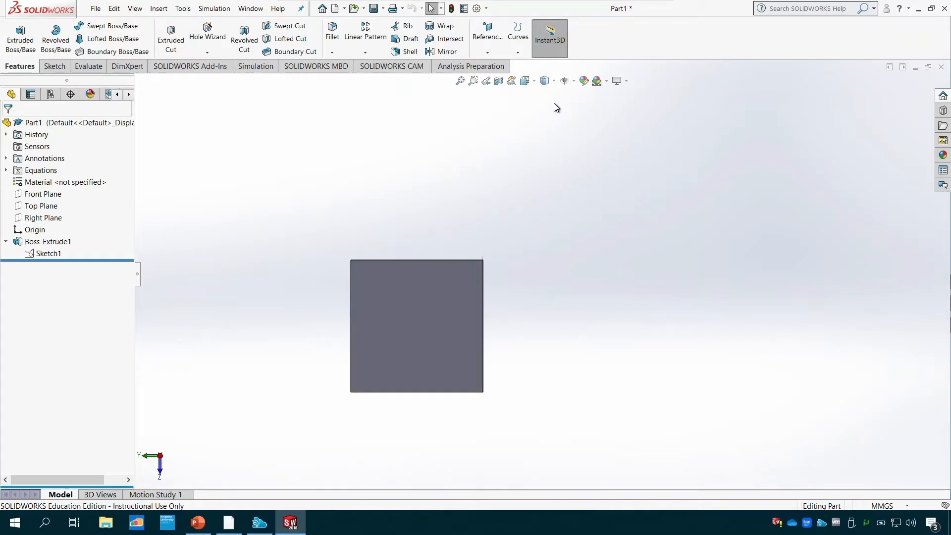
left_click(533, 82)
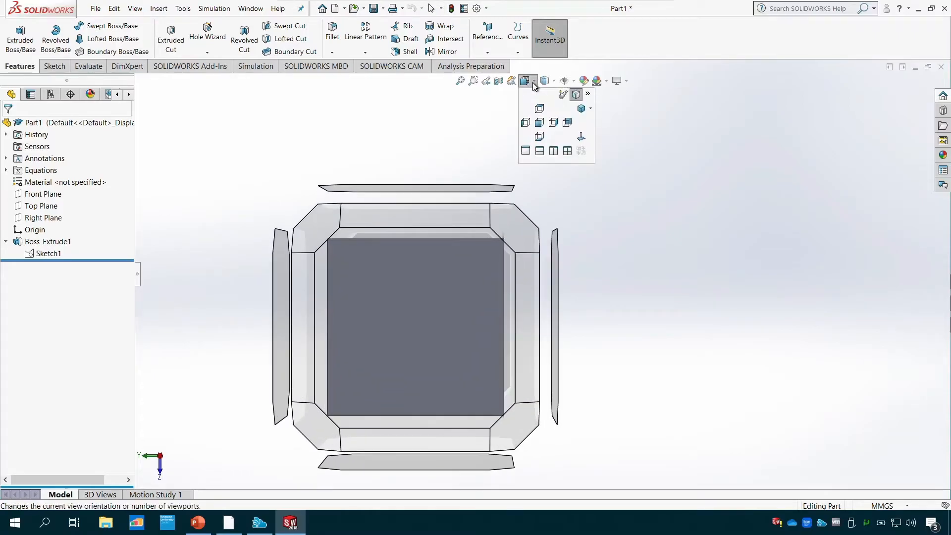
left_click(581, 110)
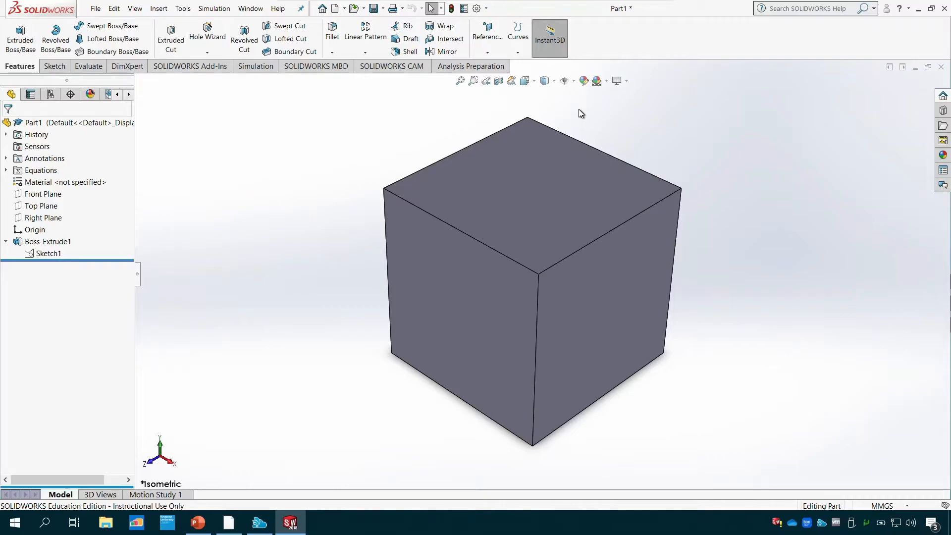
- Cycle the cube's display style through Shaded, Hidden Lines Removed, Hidden Lines Visible and Wireframe, and return to Shaded With Edges
left_click(554, 81)
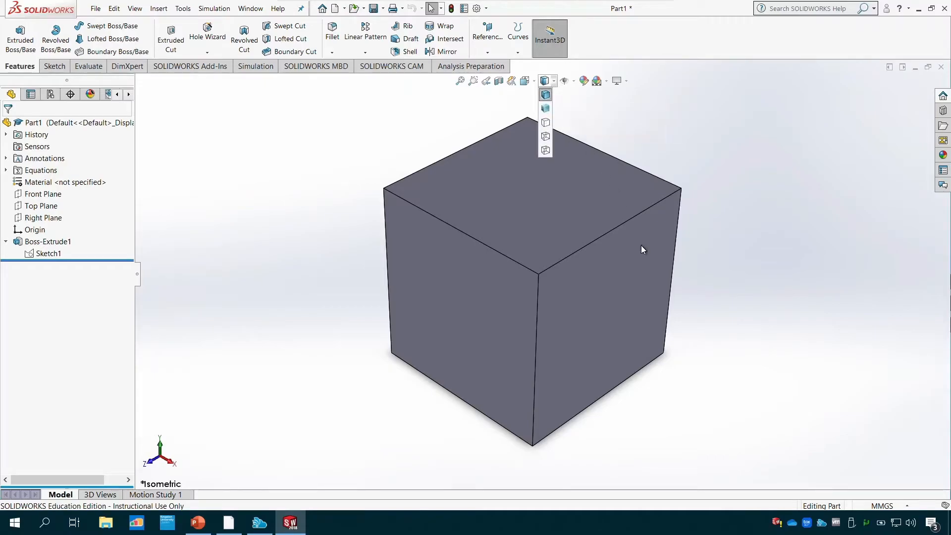
left_click(545, 110)
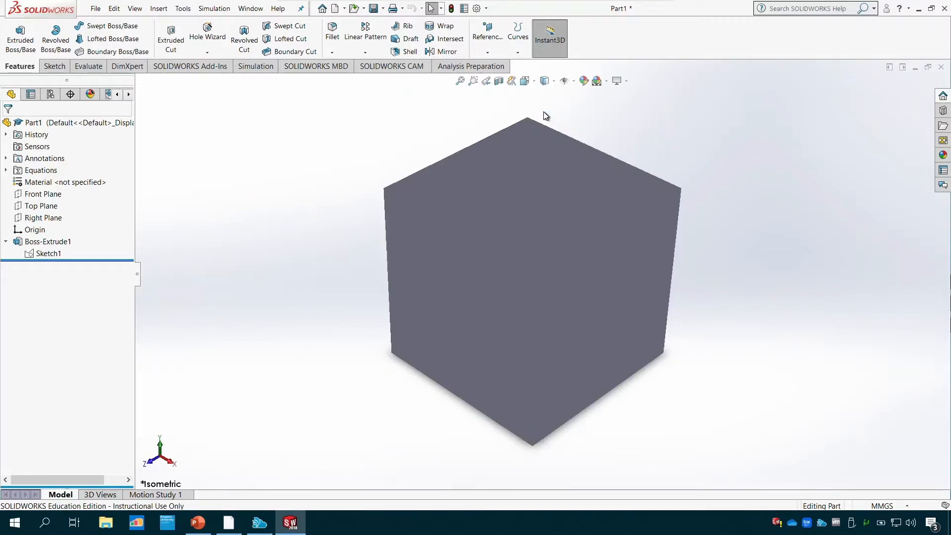
left_click(545, 80)
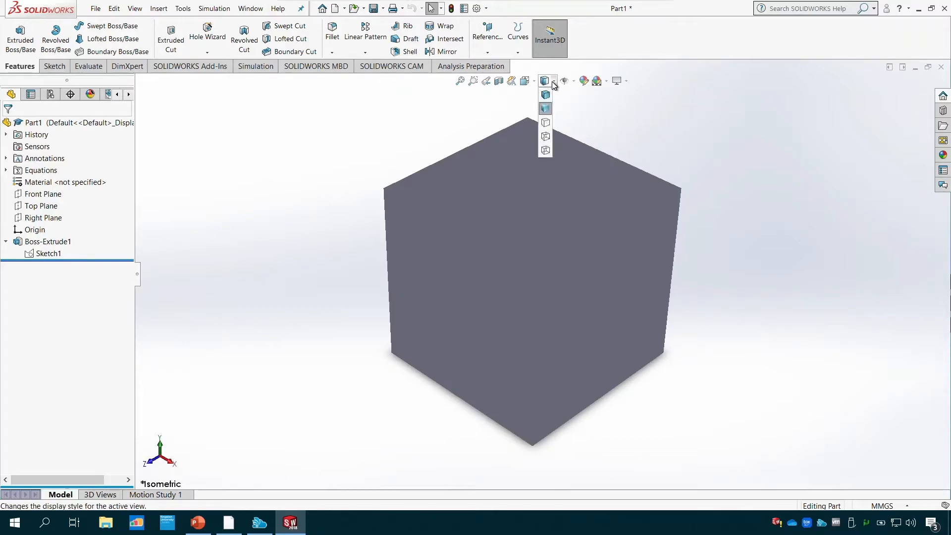
left_click(546, 123)
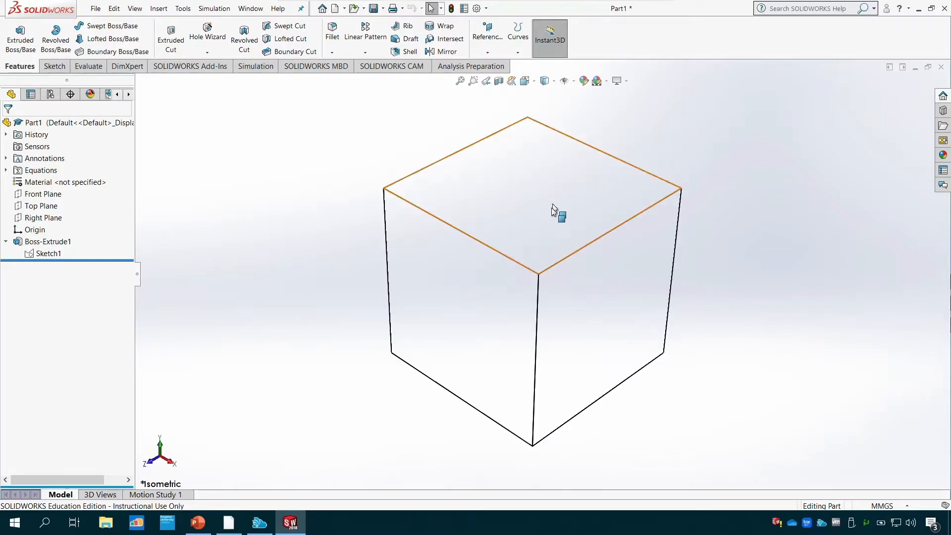
left_click(553, 81)
left_click(546, 137)
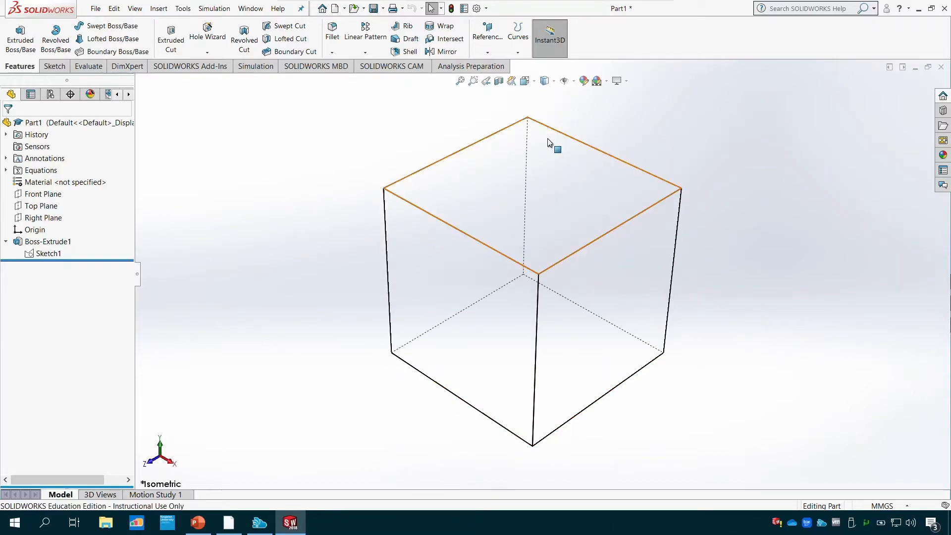
left_click(552, 83)
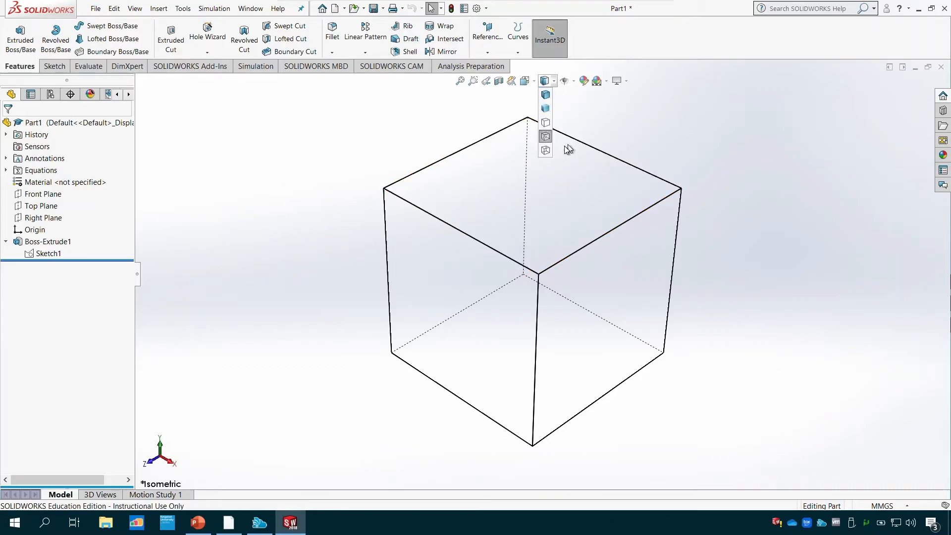
left_click(548, 149)
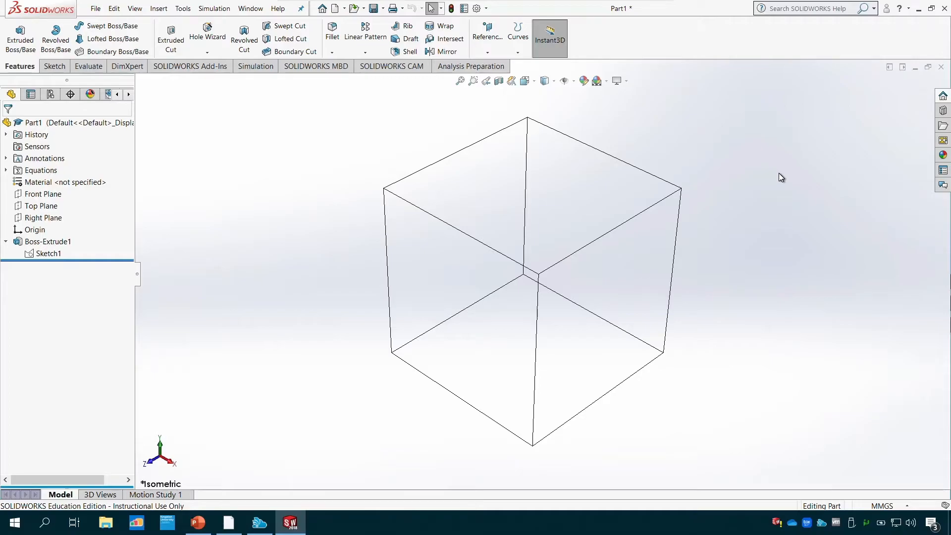
left_click(559, 85)
left_click(548, 99)
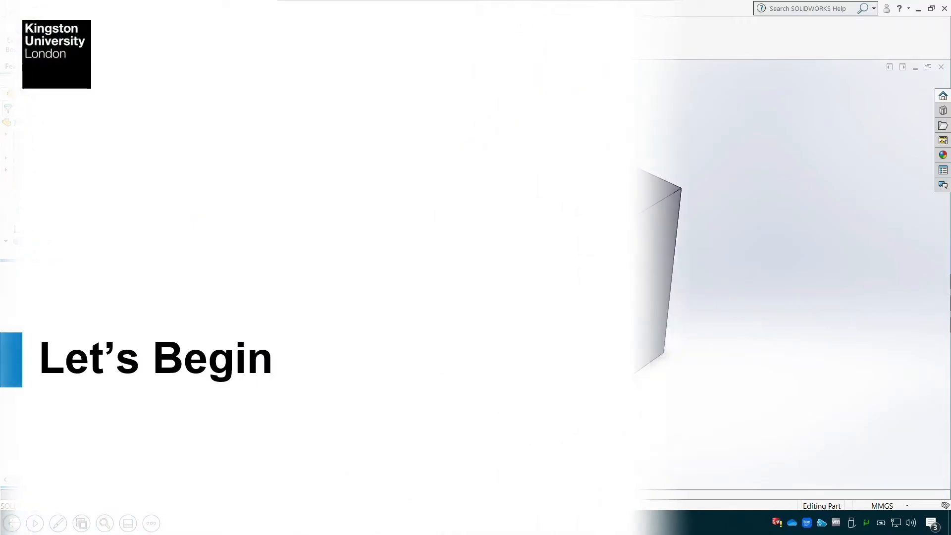
left_click(349, 352)
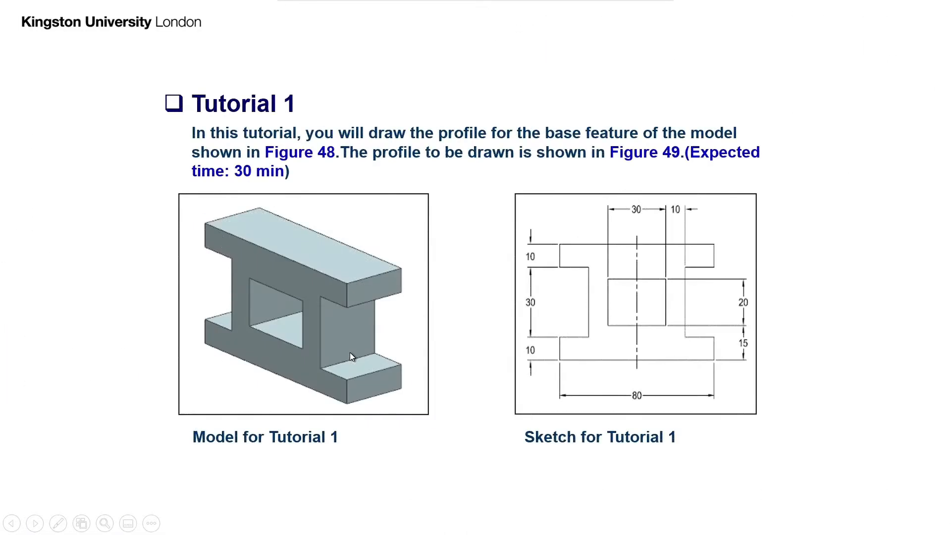
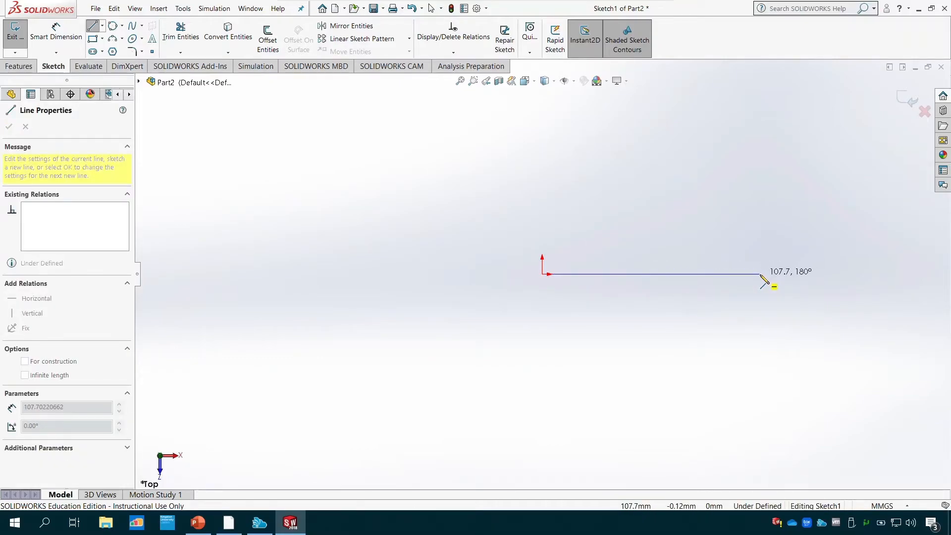
- Draw a horizontal baseline from the origin and set its length to 80 mm
left_click(761, 274)
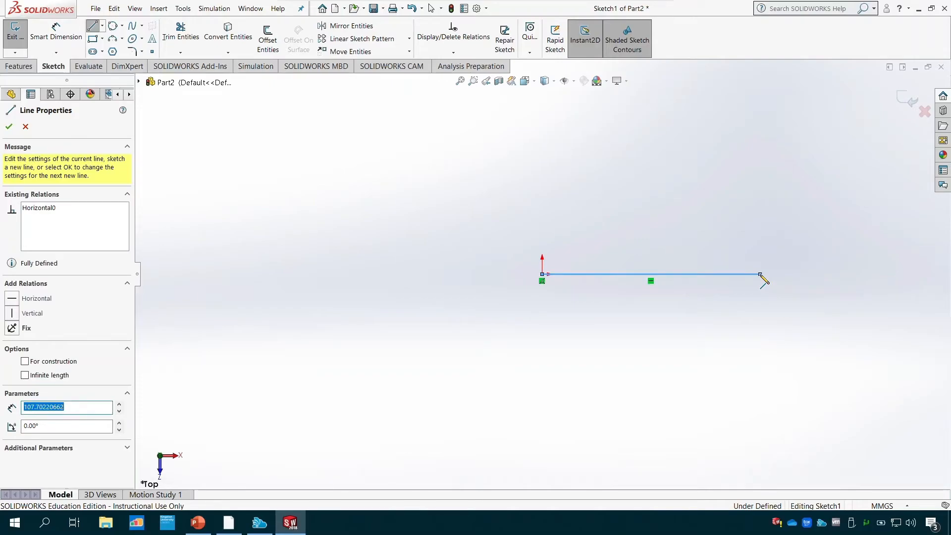
type("80")
key("Return")
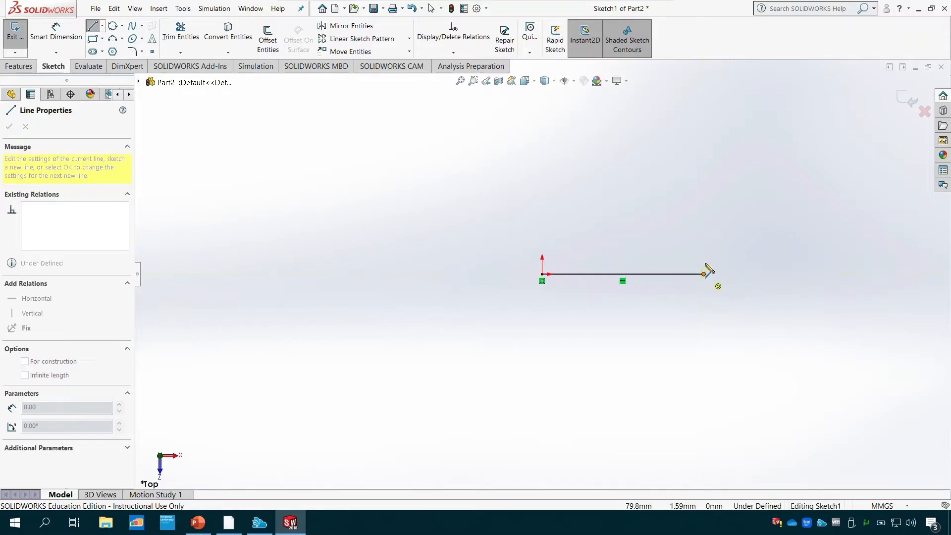
key("Escape")
- Sketch the stepped outline above the baseline's free end, with a notch about 17 mm deep and 24 mm high, ending above the origin
left_click(703, 239)
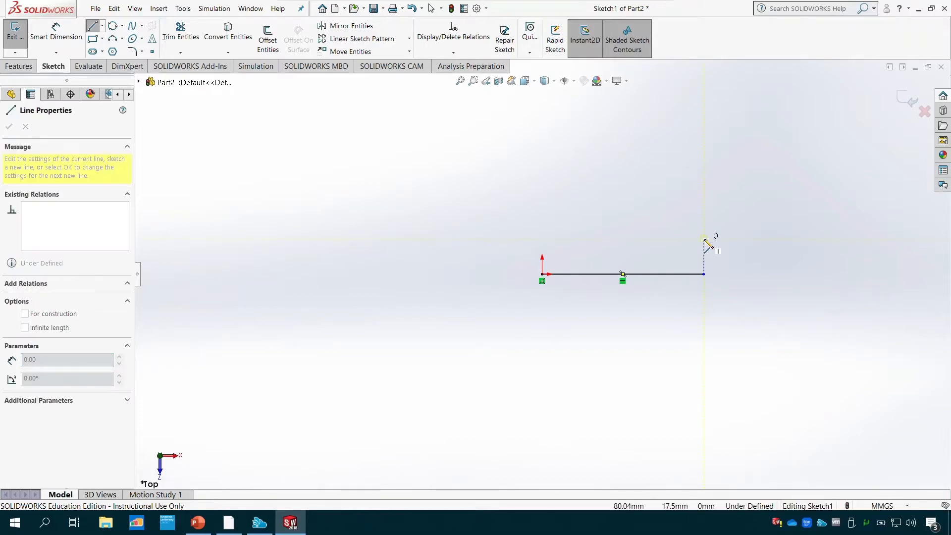
left_click(669, 238)
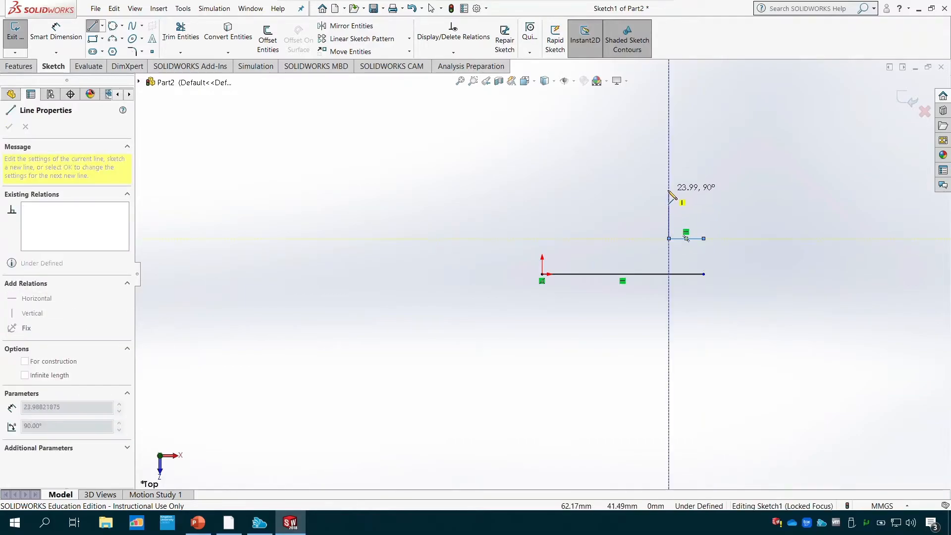
left_click(669, 191)
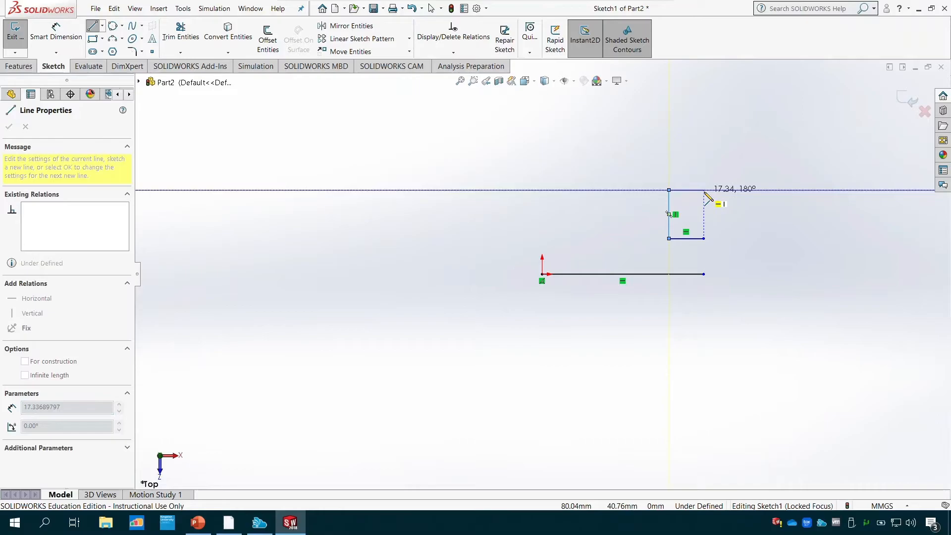
left_click(703, 190)
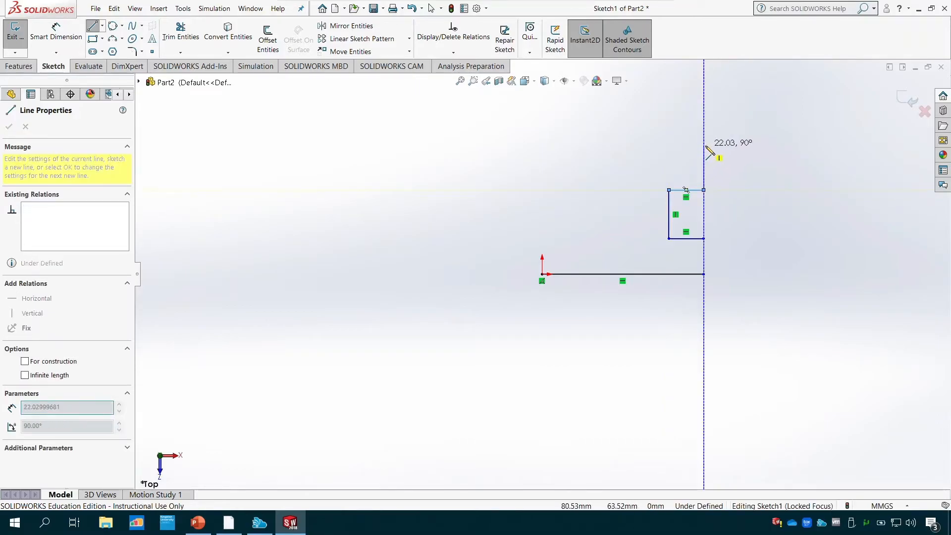
left_click(703, 145)
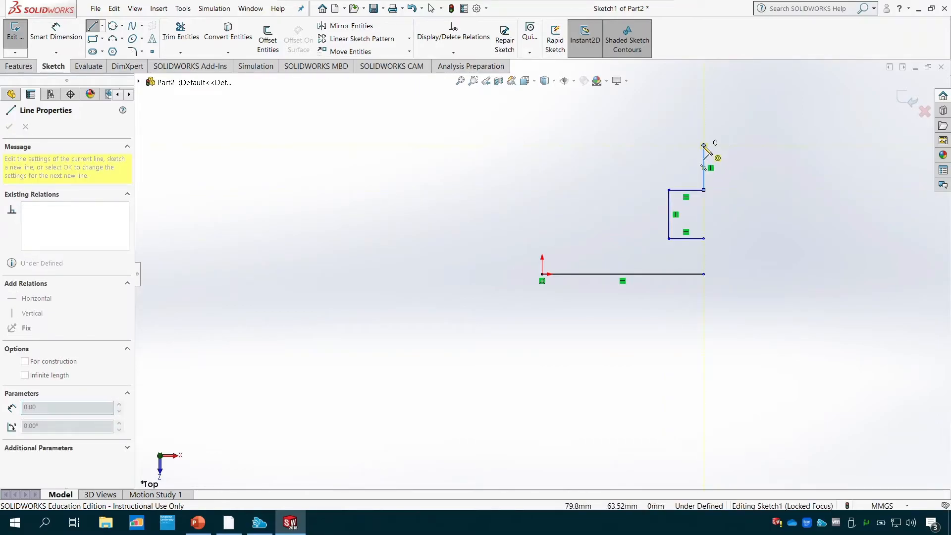
left_click(542, 145)
key("Escape")
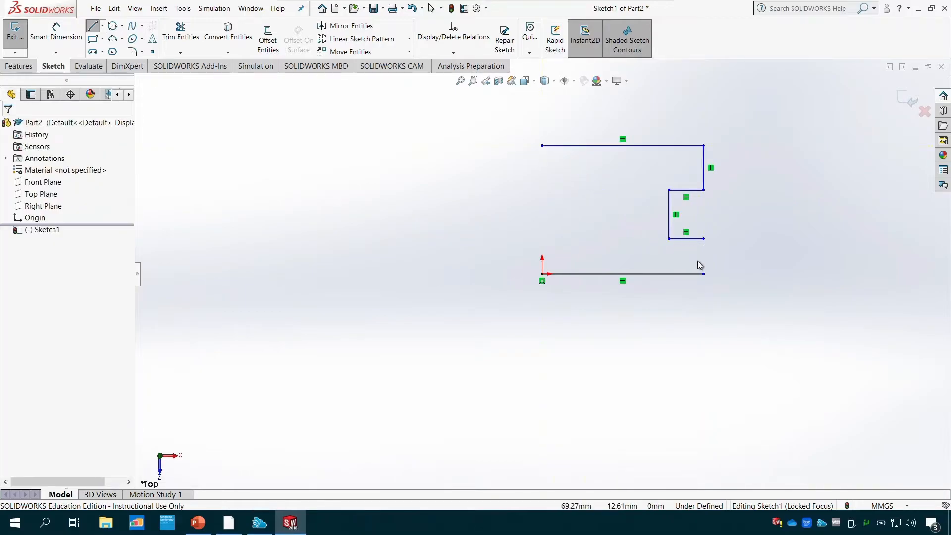
- Connect the baseline's free end to the open end of the notch outline with a vertical line
left_click(92, 25)
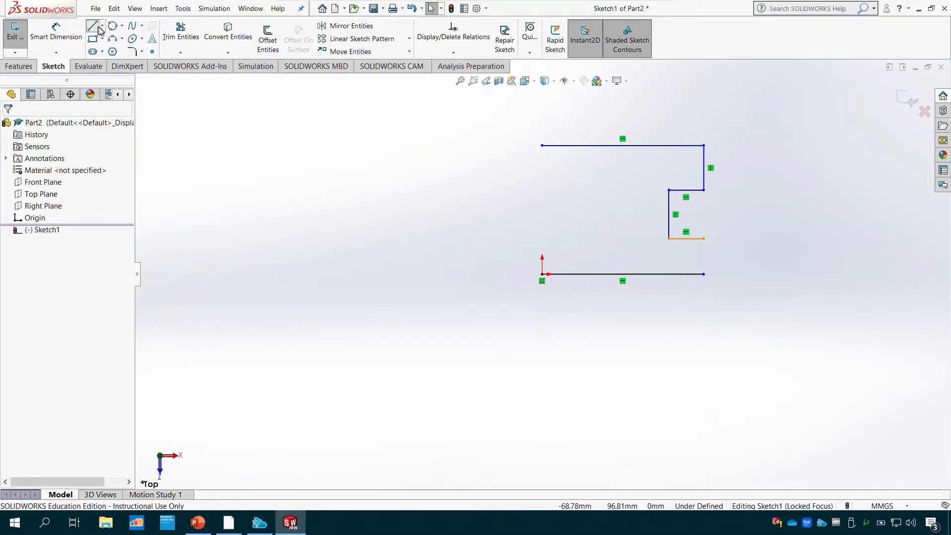
left_click(704, 274)
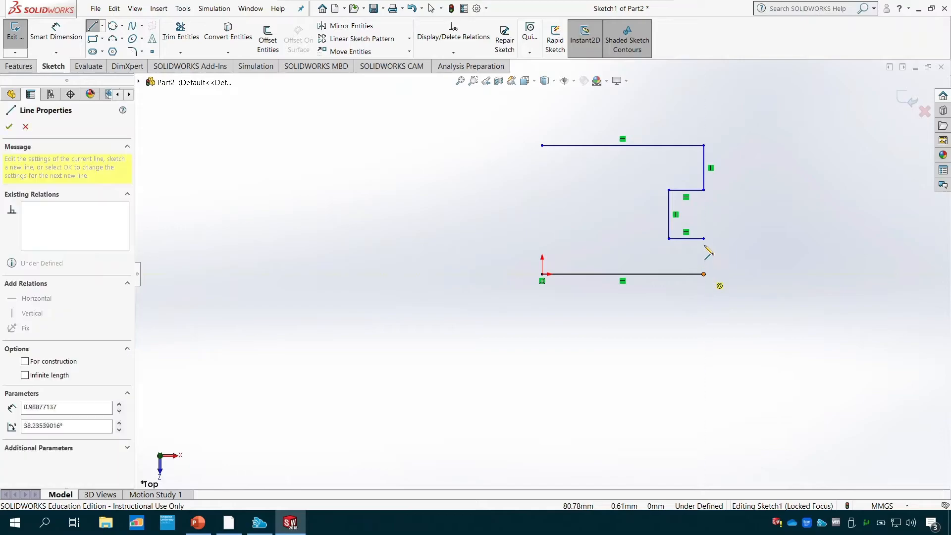
left_click(703, 239)
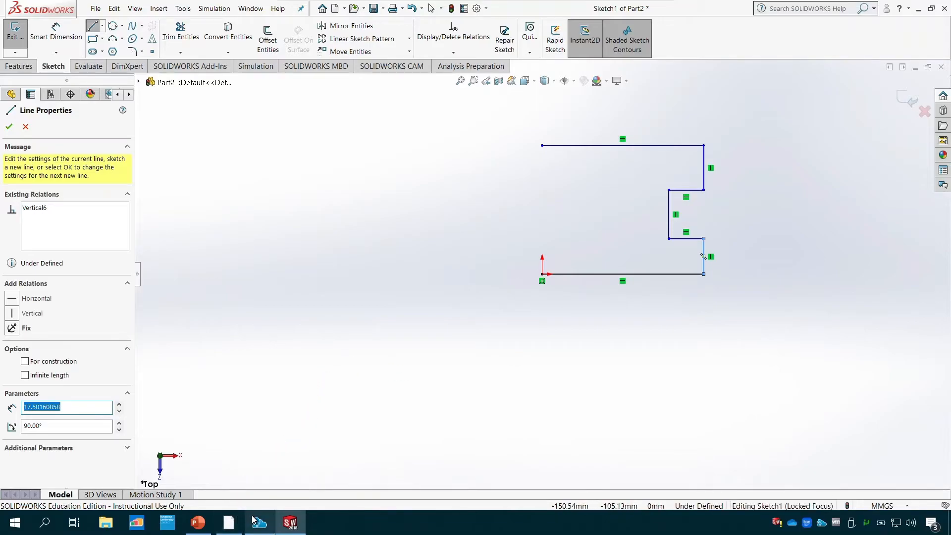
- Check the Tutorial 1 drawing in PowerPoint, return to SOLIDWORKS and undo all the lines of the sketched profile
left_click(198, 522)
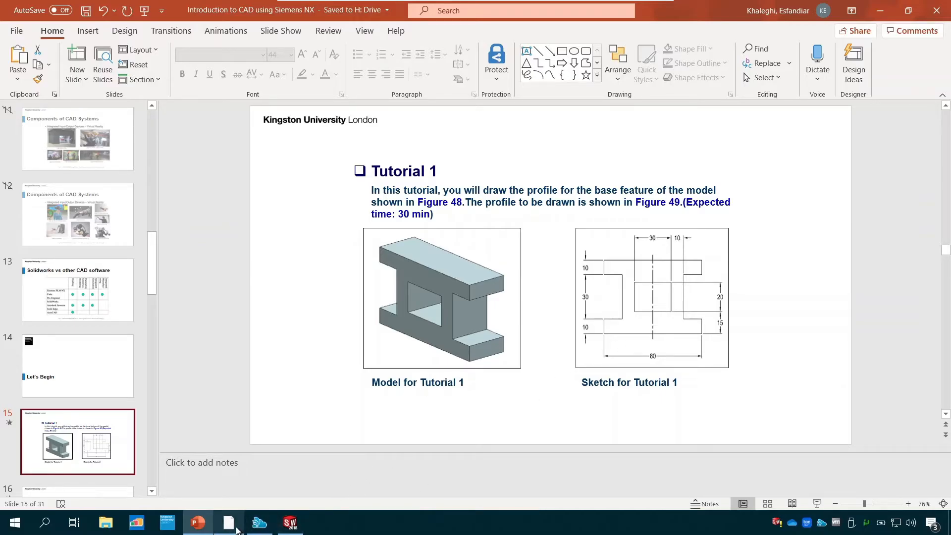
left_click(229, 523)
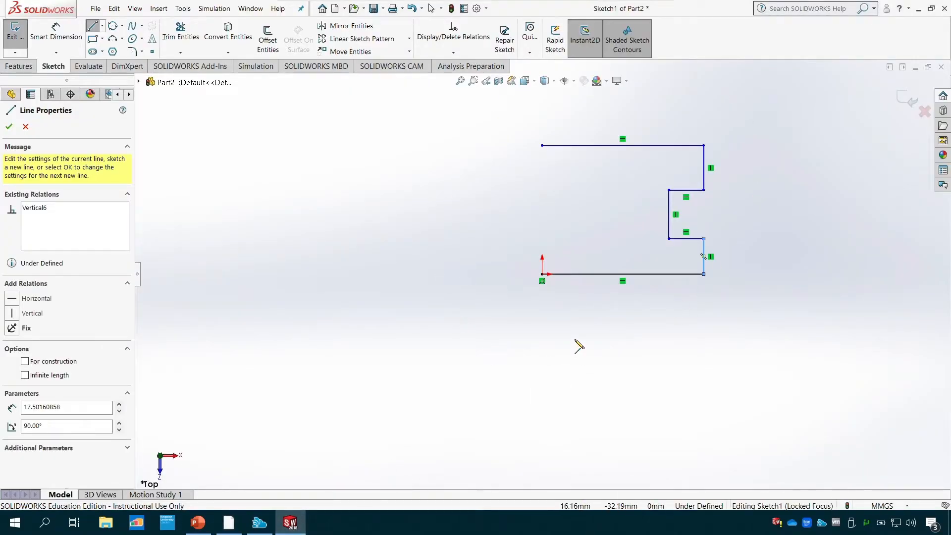
key("Escape")
key("ctrl+z")
key("ctrl+z")
key("ctrl+z")
key("ctrl+z")
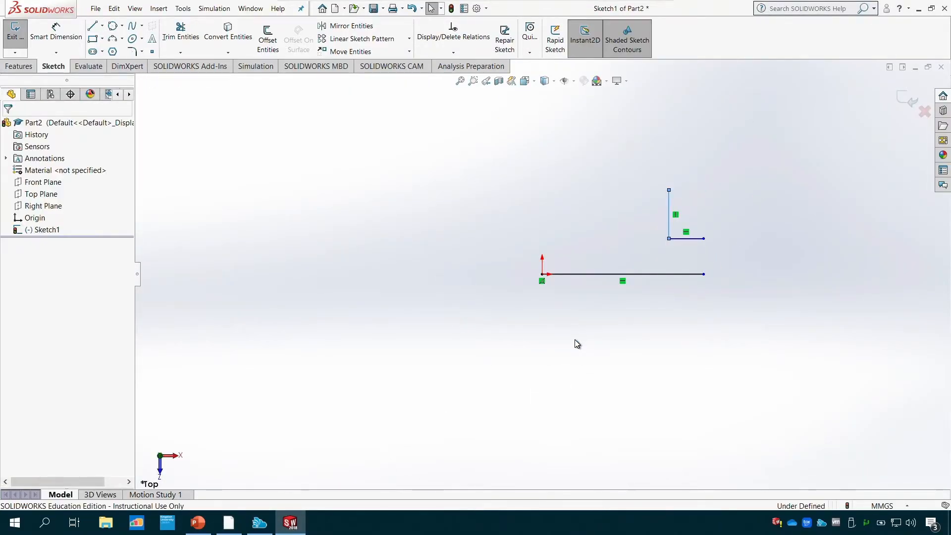
key("ctrl+z")
key("ctrl+z")
key("ctrl+z")
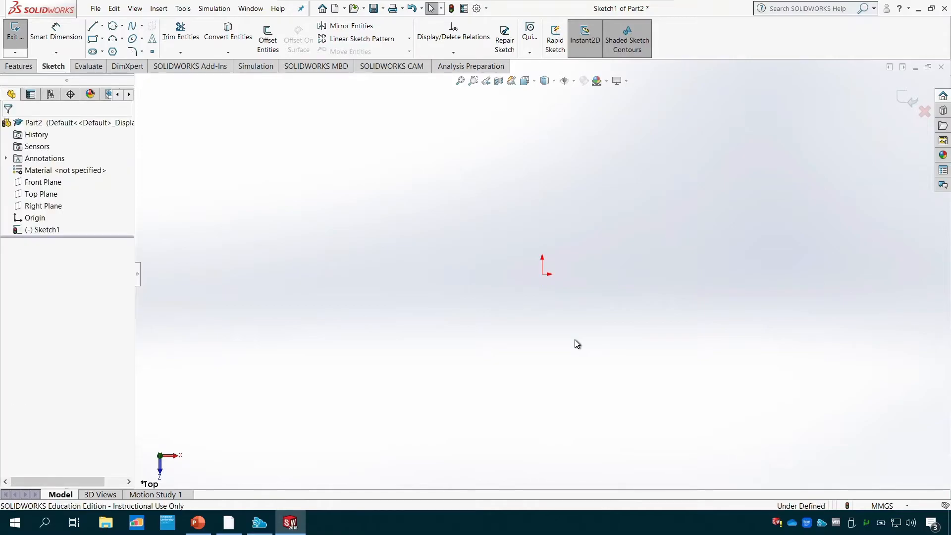
- Draw a horizontal line from the origin and set its length to 40 mm
left_click(96, 33)
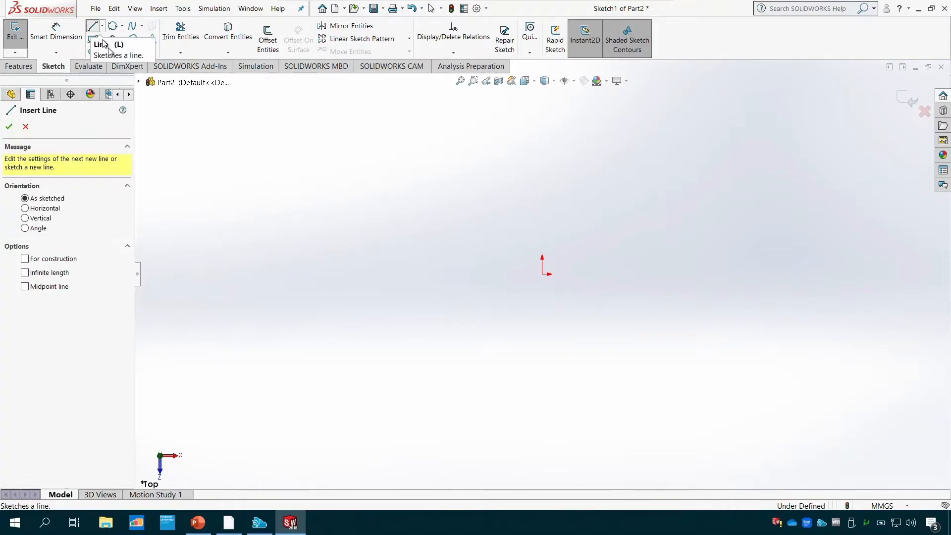
left_click(542, 274)
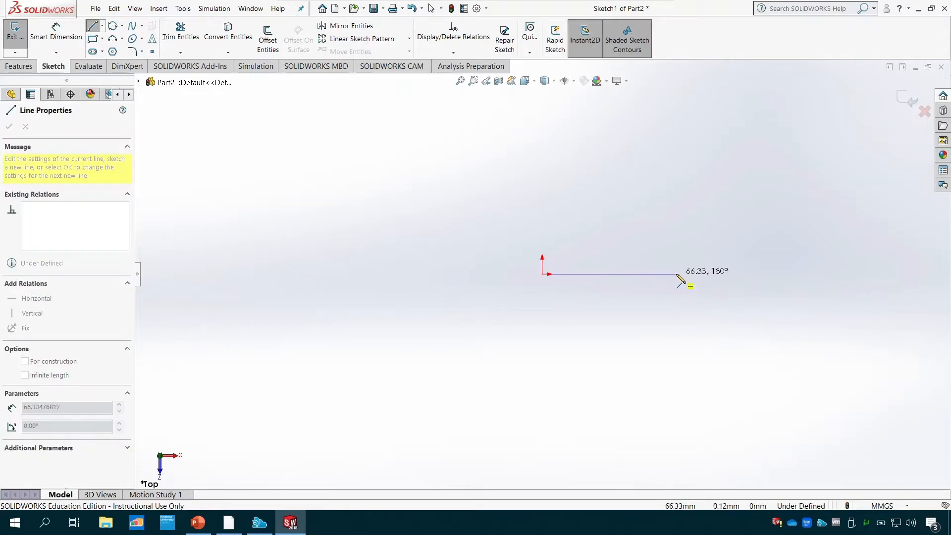
left_click(677, 275)
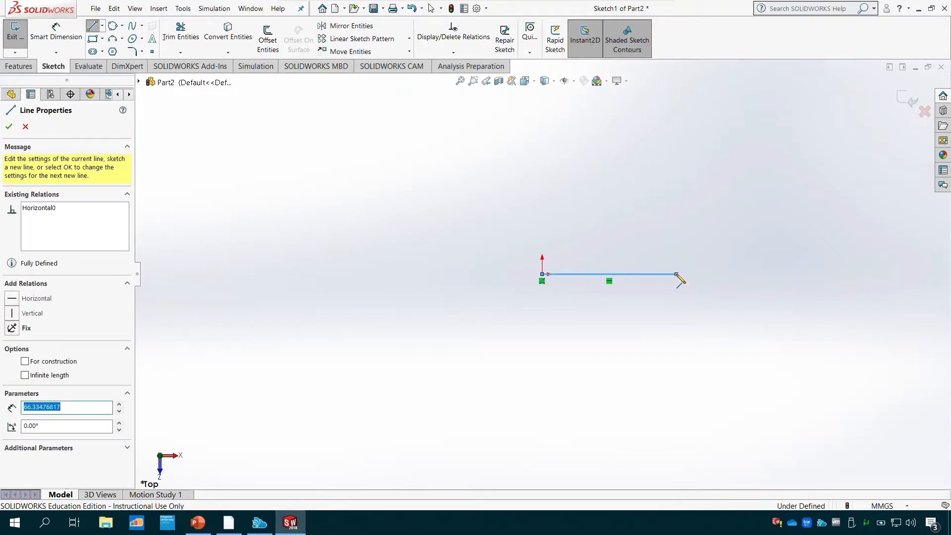
type("4276")
key("Return")
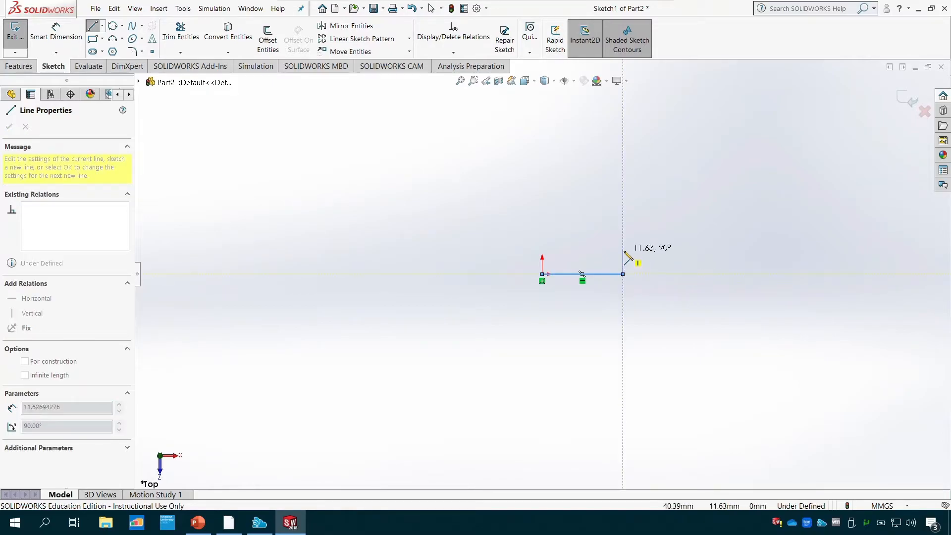
- Draw a vertical line up from the baseline's free end and set its length to 10 mm
left_click(623, 245)
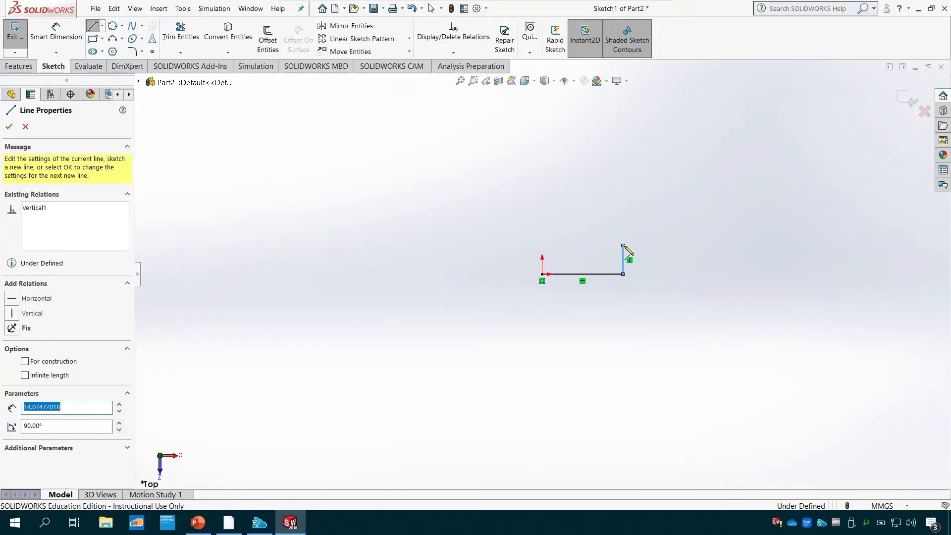
type("10")
key("Return")
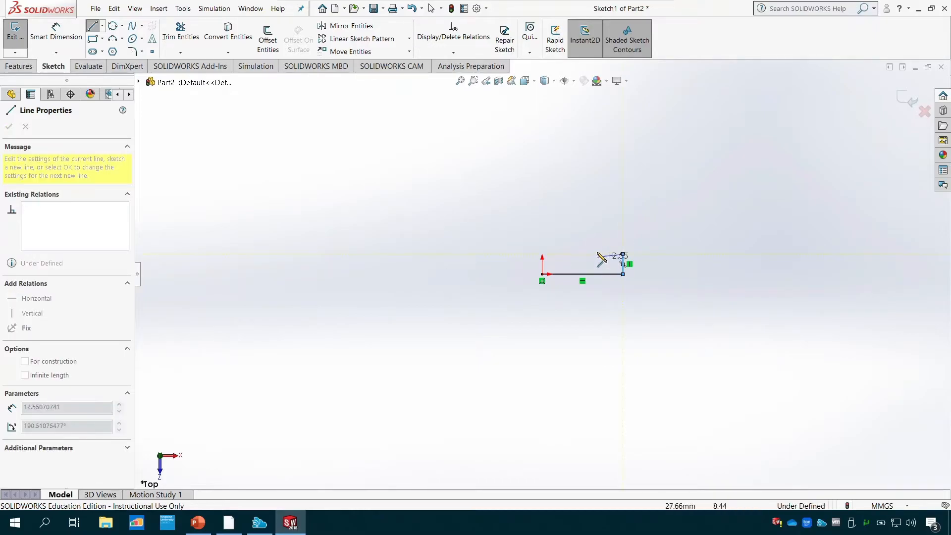
- Continue the half profile with a notch about 13 mm deep, an upper flange edge, and a top line about 32 mm long towards the origin side
left_click(597, 254)
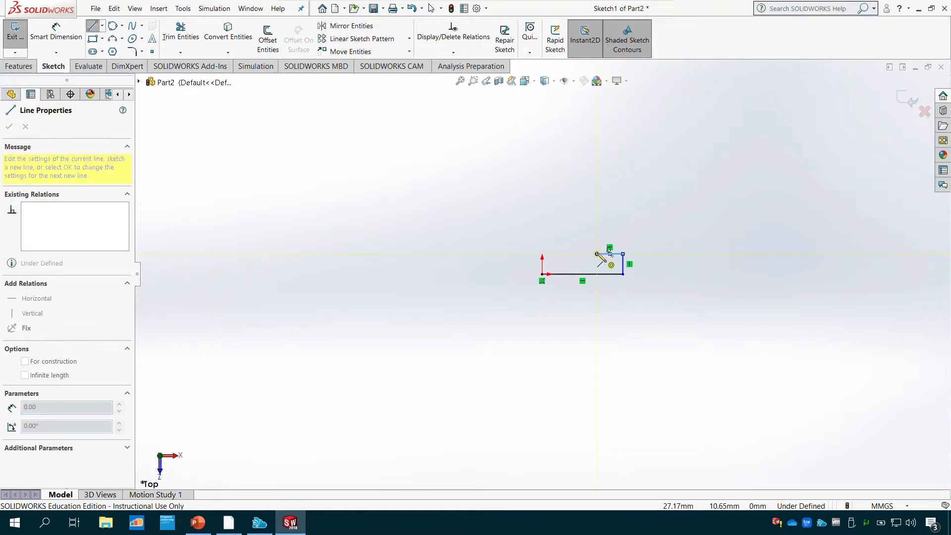
left_click(597, 190)
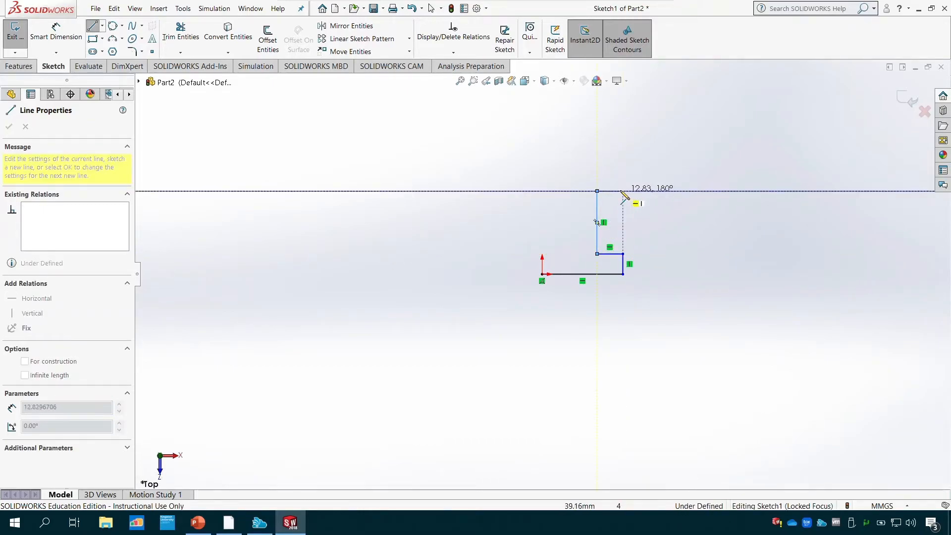
left_click(623, 191)
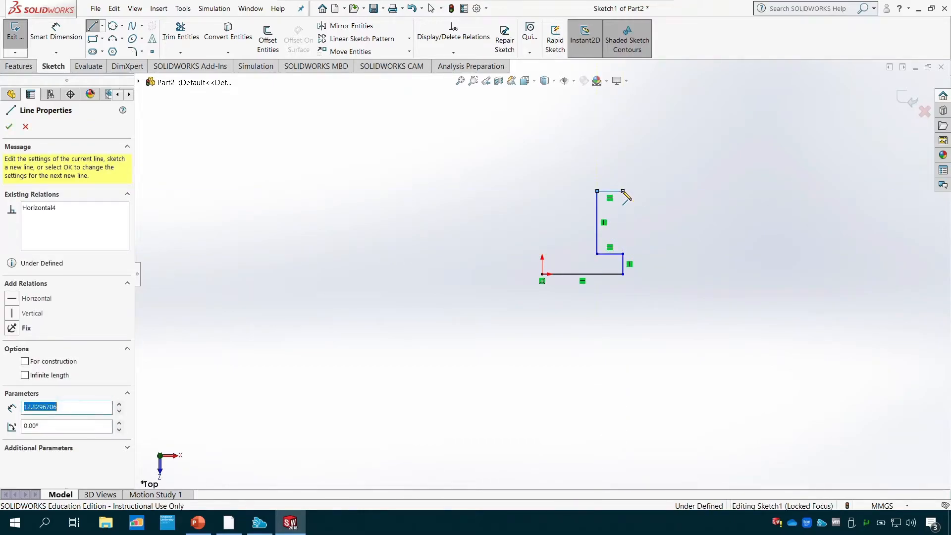
left_click(622, 165)
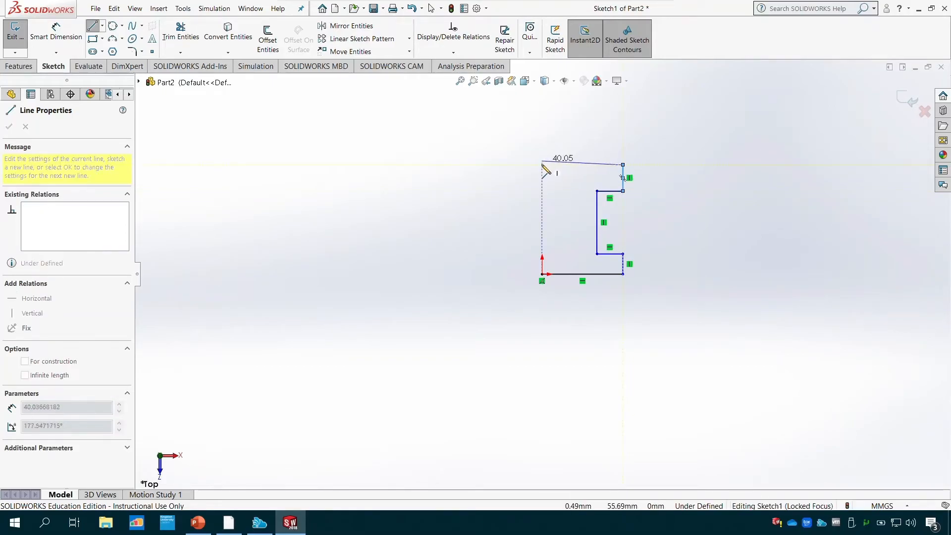
left_click(560, 164)
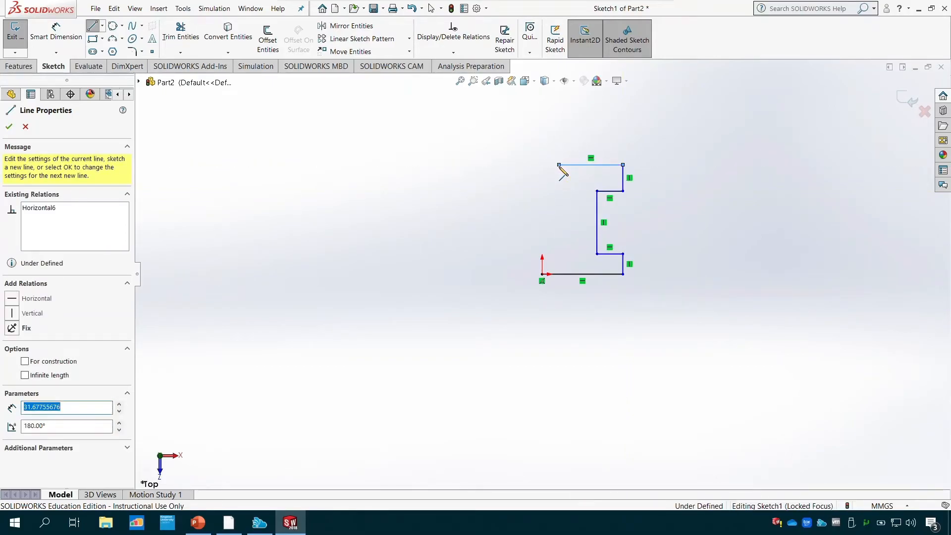
key("Escape")
- Dimension the horizontal baseline at 40 mm with Smart Dimension, placing the dimension below it
scroll(698, 170, "up", 2)
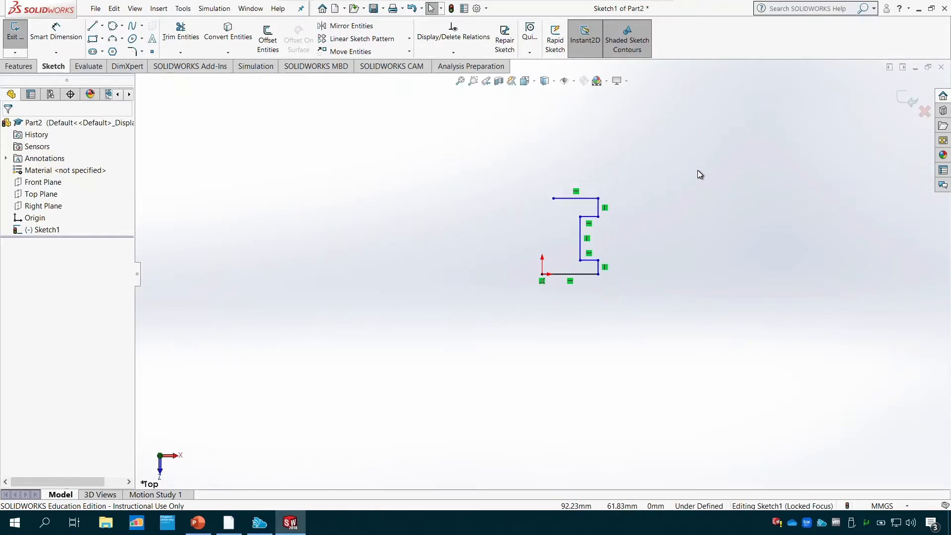
scroll(694, 173, "down", 2)
scroll(570, 255, "down", 4)
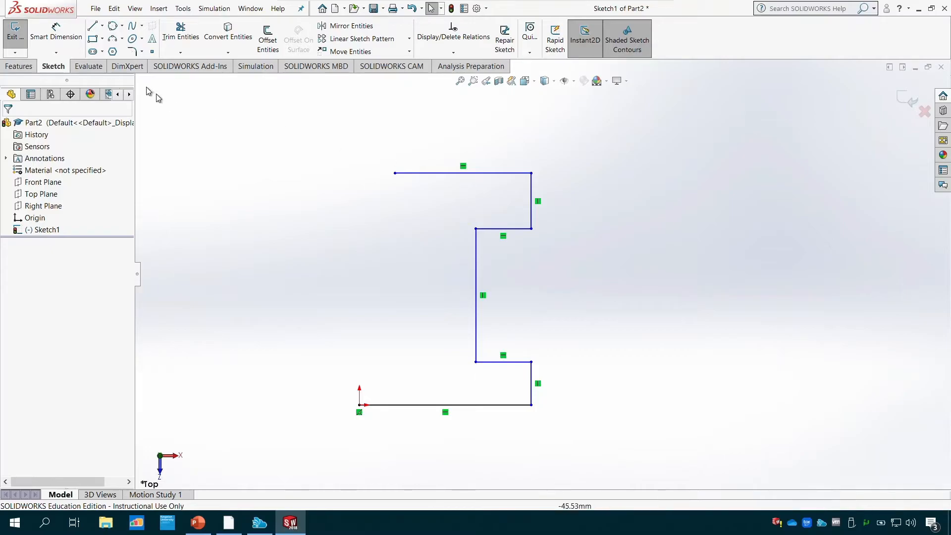
left_click(63, 33)
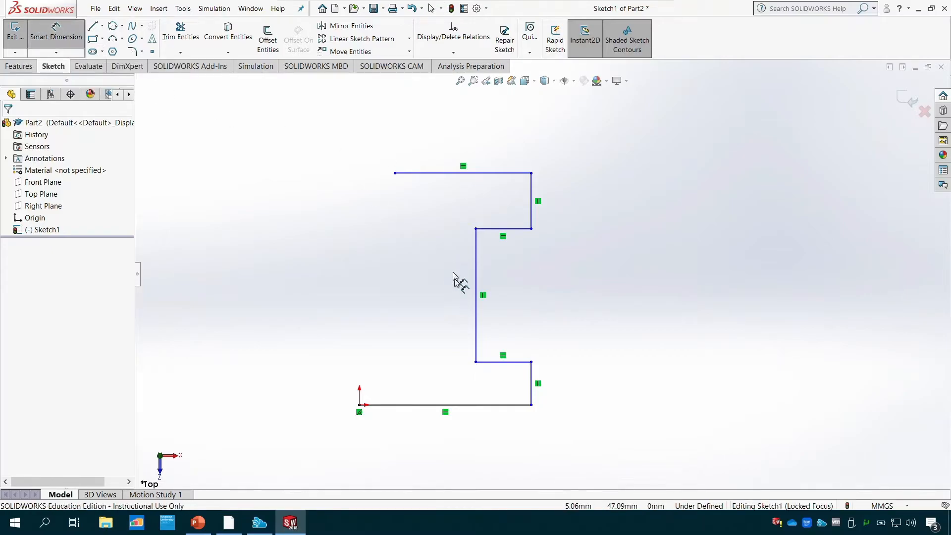
left_click(492, 406)
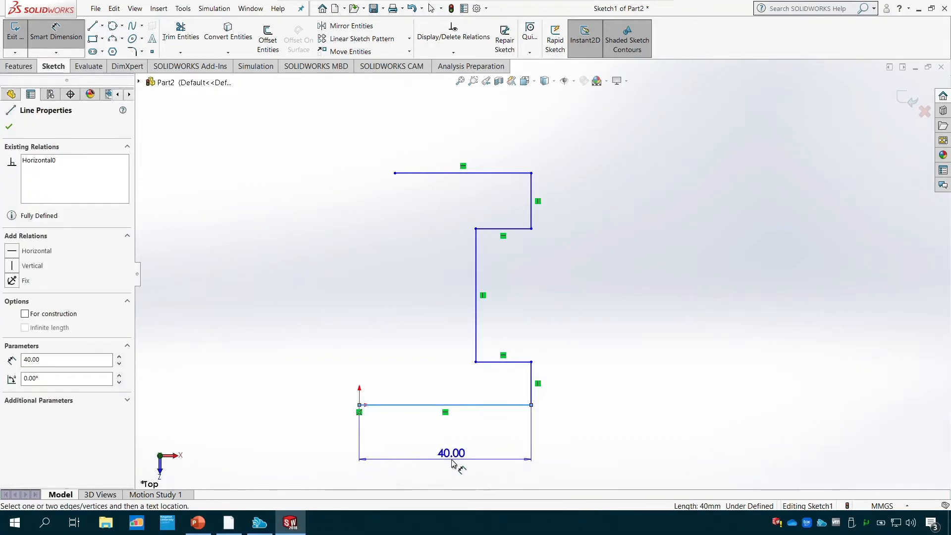
left_click(452, 458)
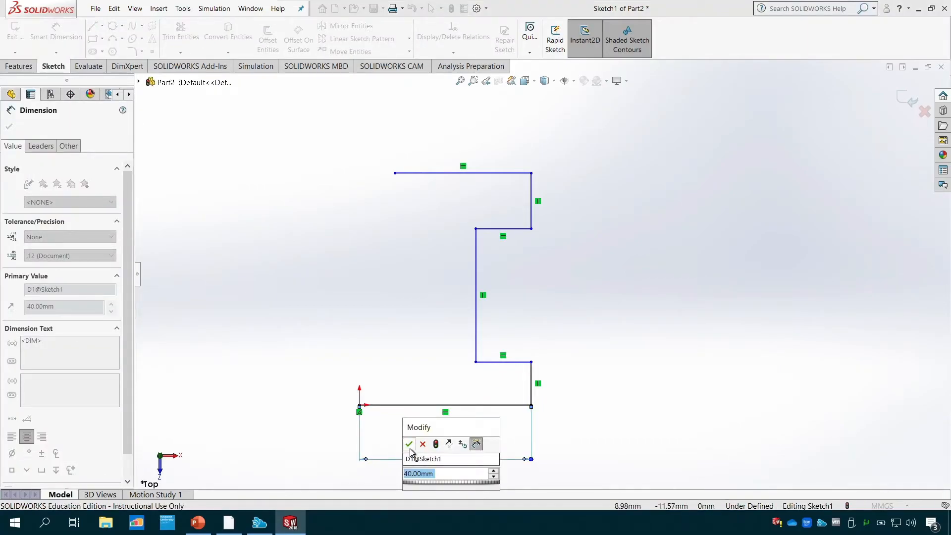
key("Return")
- Dimension the lower flange's vertical edge at 10 mm, and consult the Tutorial 1 drawing in PowerPoint
left_click(533, 379)
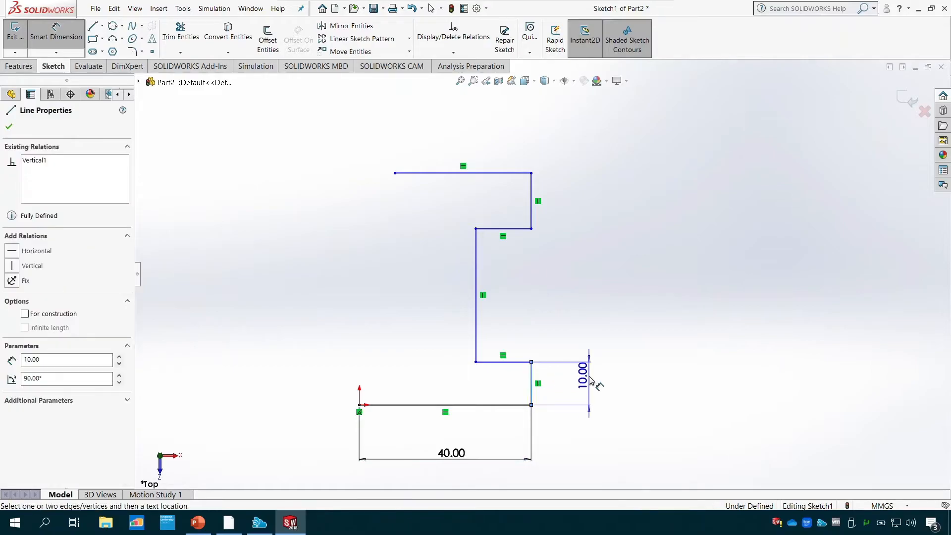
left_click(575, 392)
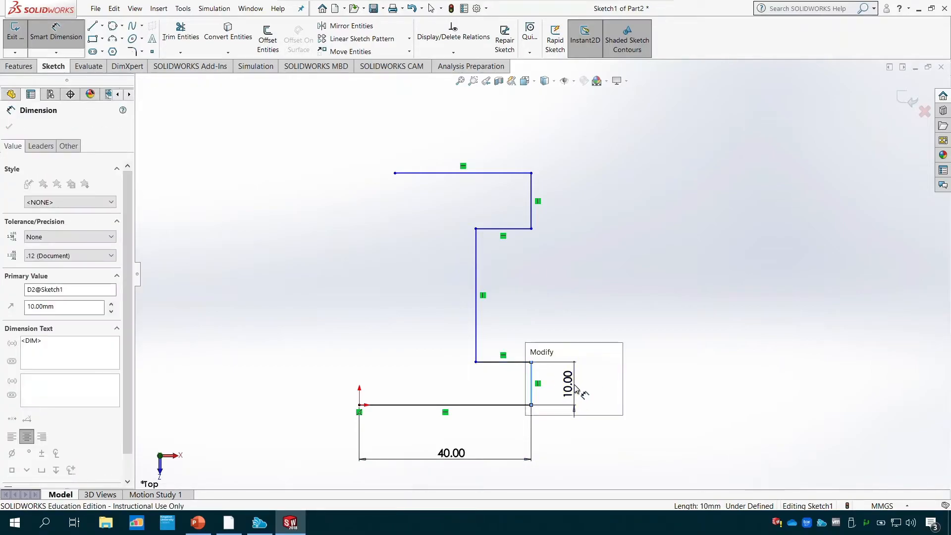
left_click(532, 368)
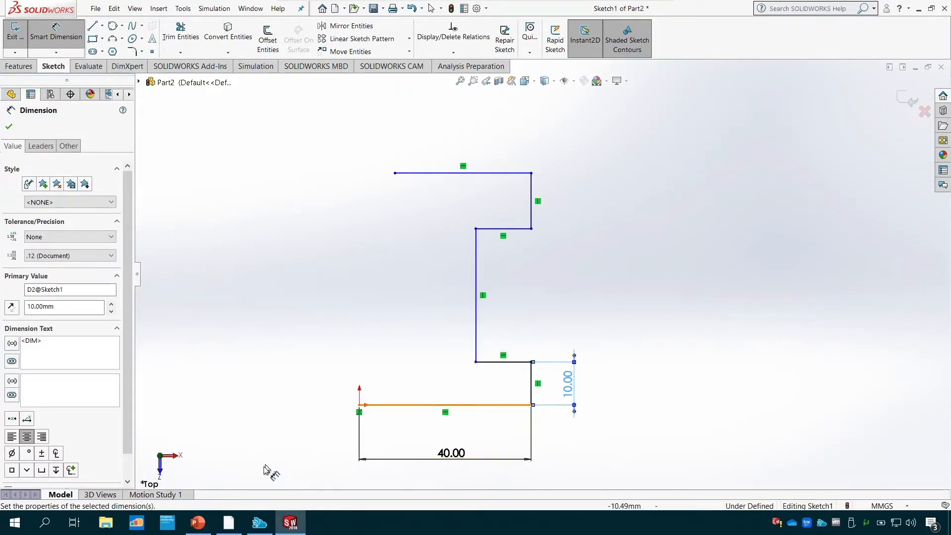
left_click(198, 523)
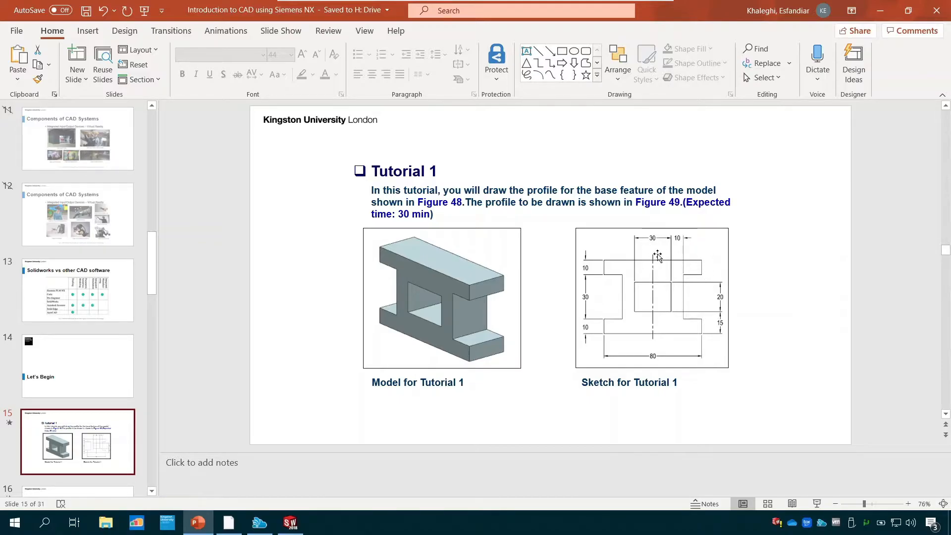
- Back in SOLIDWORKS, dimension the notch's lower horizontal edge at 15 mm, placing the dimension above it
left_click(291, 528)
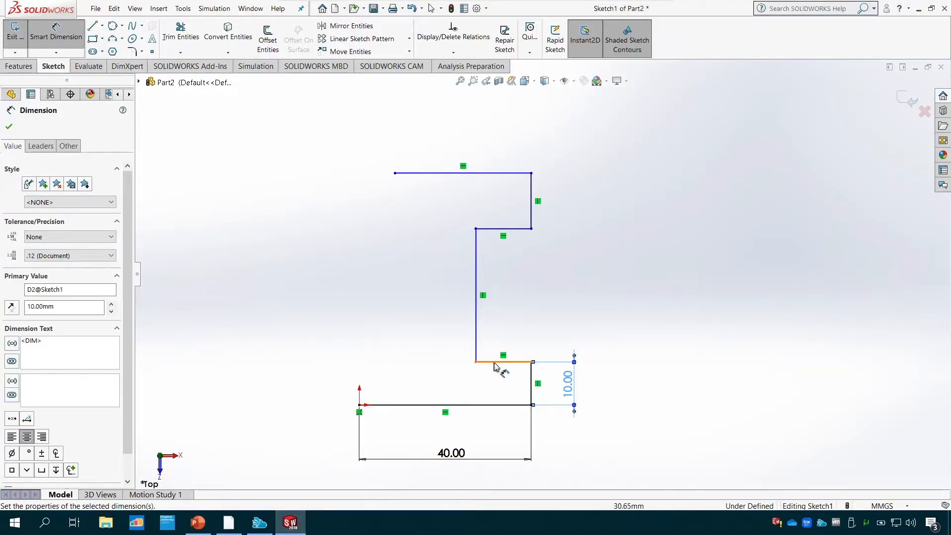
left_click(510, 363)
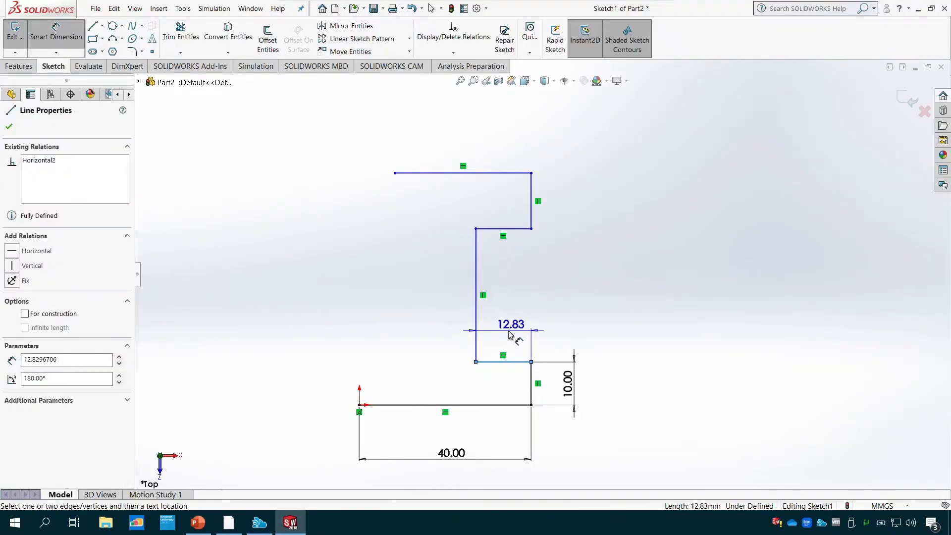
left_click(507, 330)
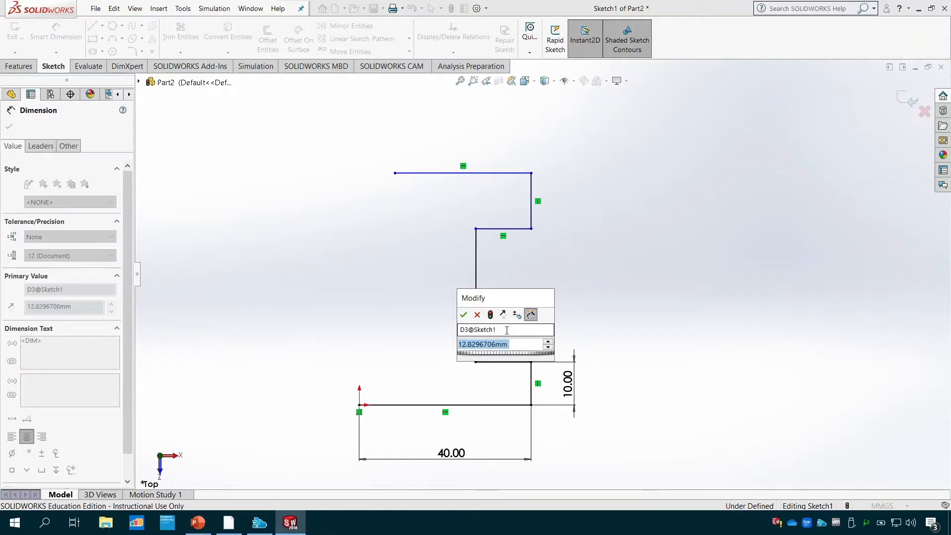
type("15")
key("Return")
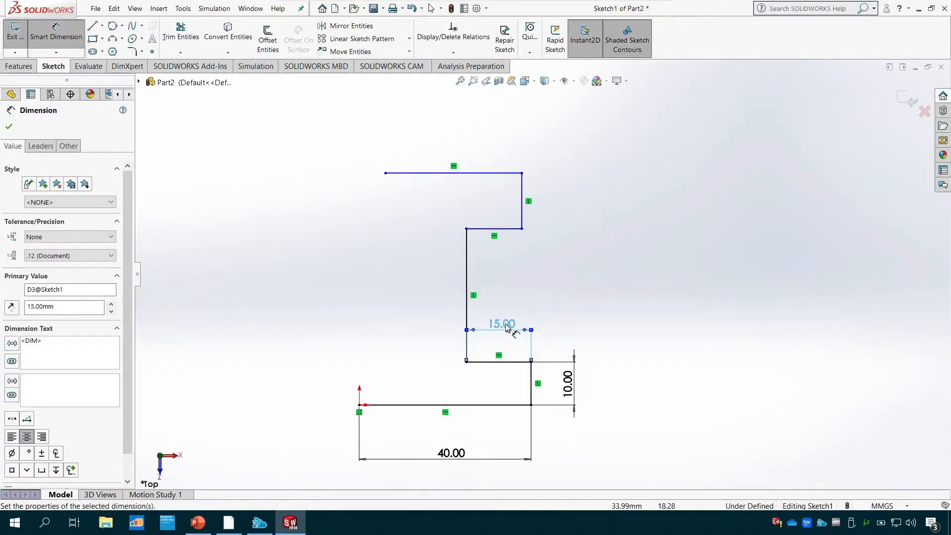
- Dimension the notch's vertical edge at 30 mm, placing the dimension outside the profile in line with the 10 mm one
left_click(466, 313)
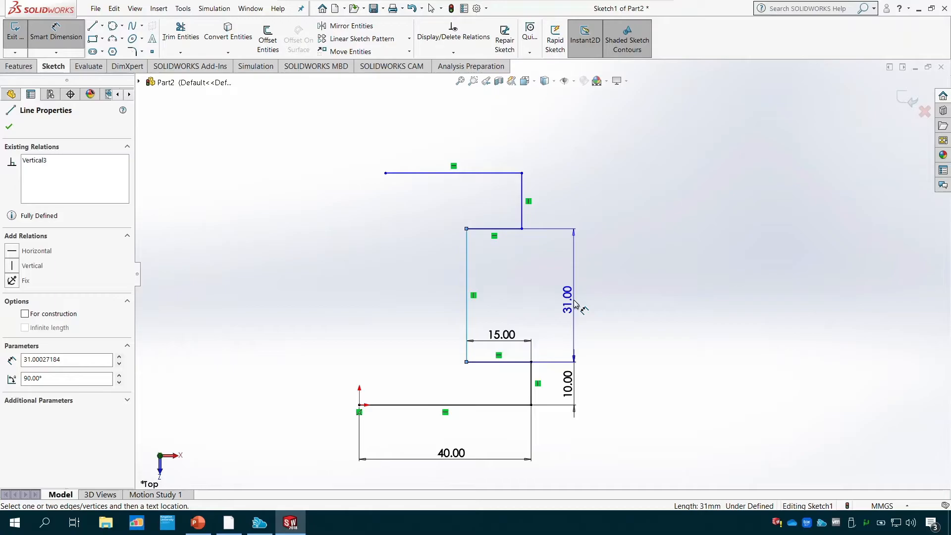
left_click(575, 303)
type("3")
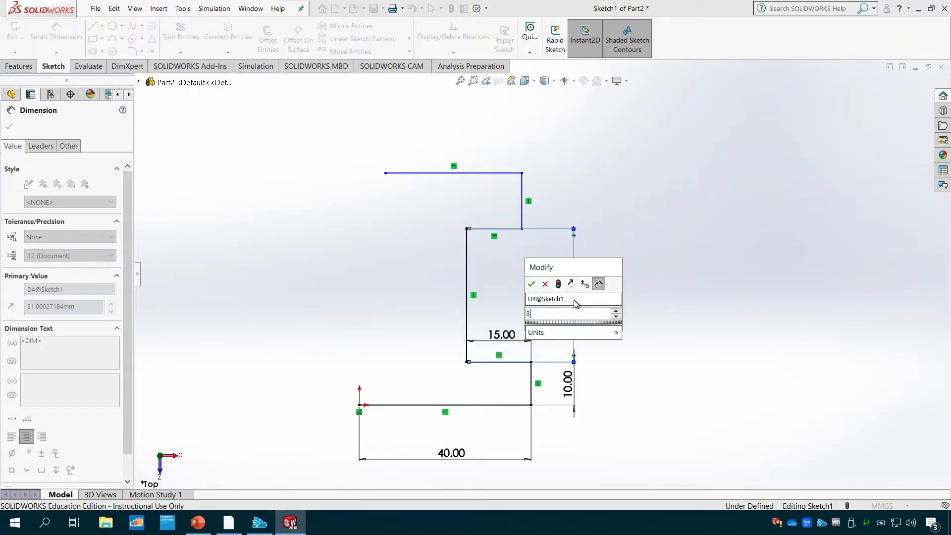
type("0")
key("Return")
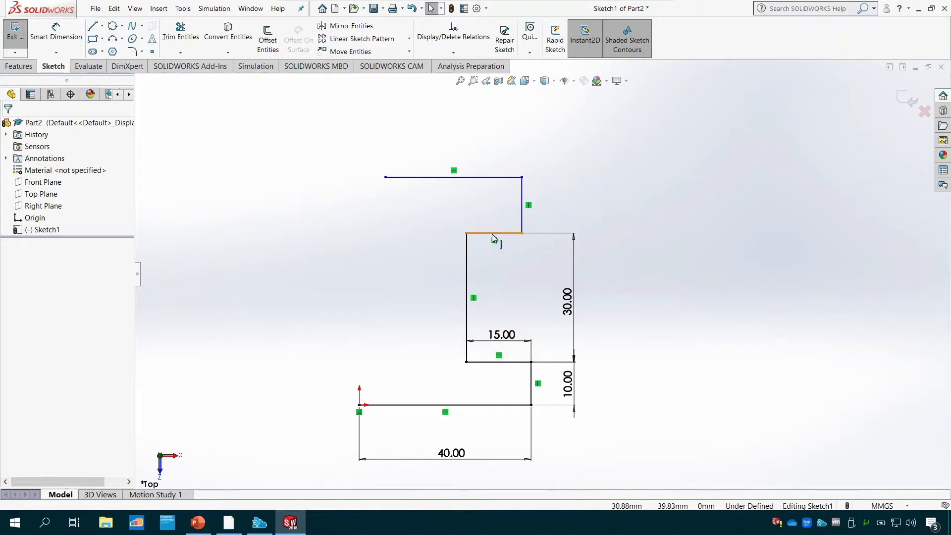
- Add an Equal relation between the notch's lower and upper horizontal edges
left_click(454, 52)
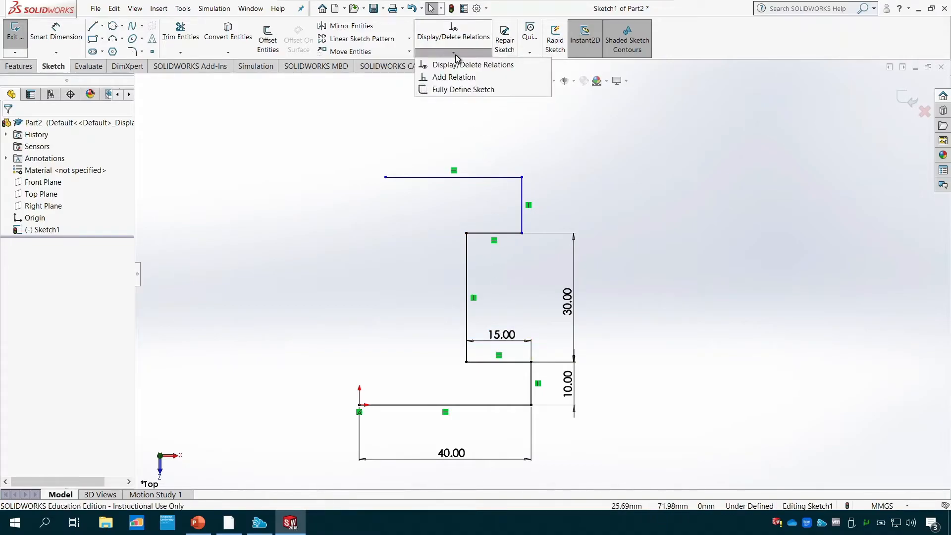
left_click(459, 77)
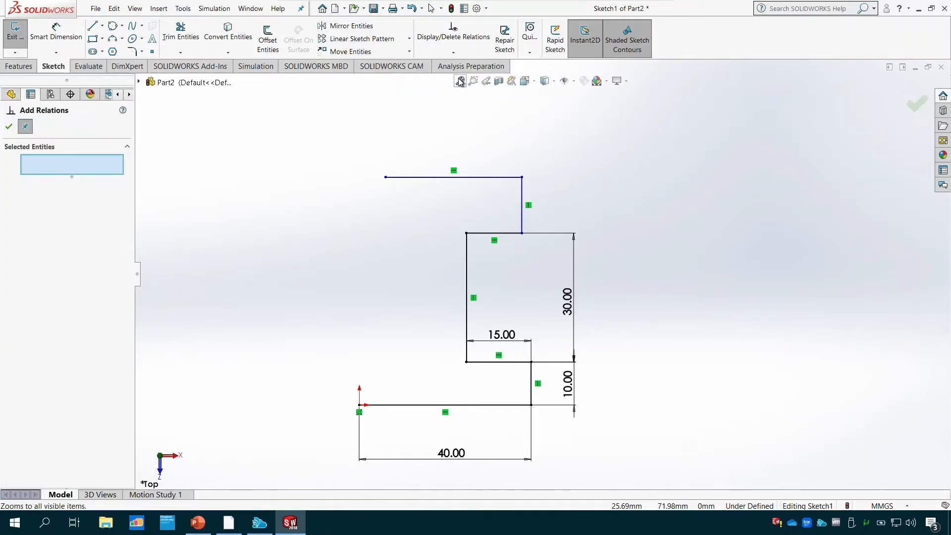
left_click(516, 365)
left_click(508, 234)
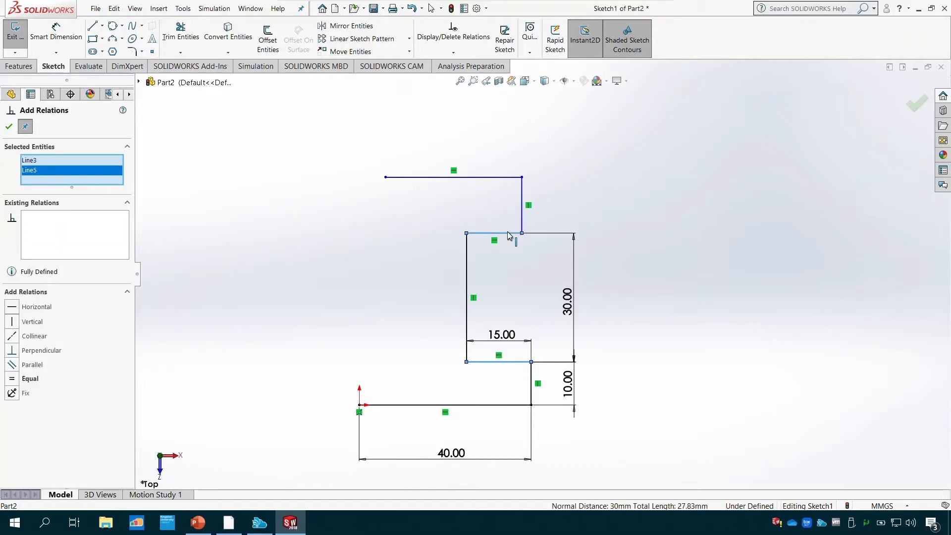
left_click(13, 379)
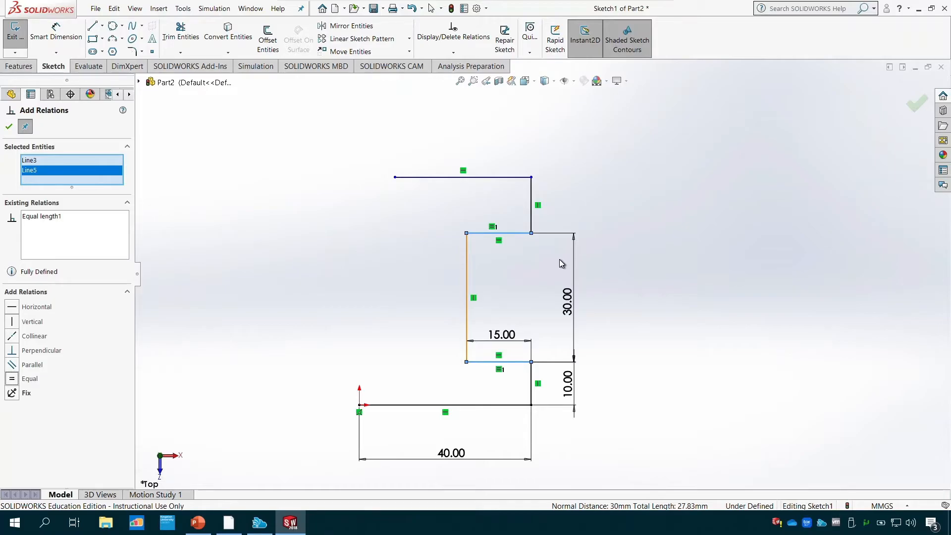
- Add an Equal relation between the vertical end edges of the upper and lower flanges
left_click(532, 224)
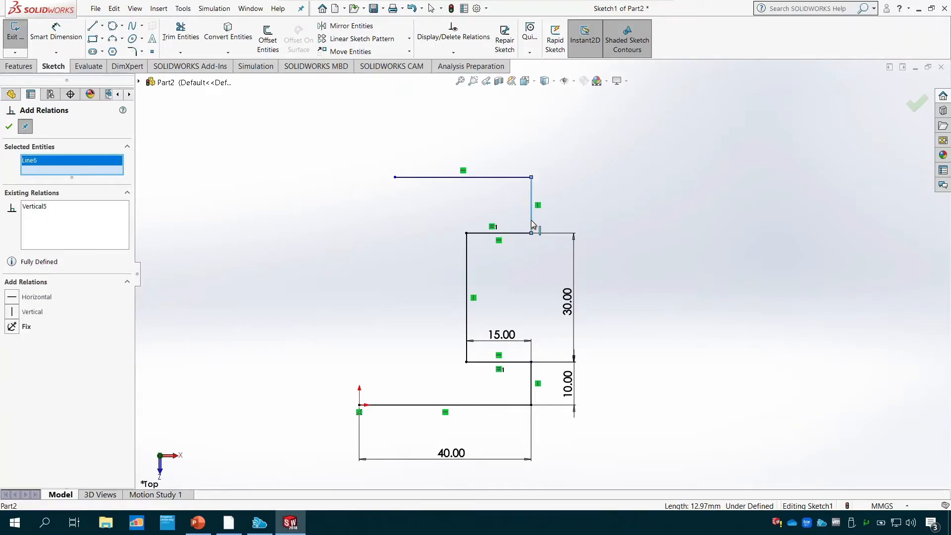
left_click(531, 383)
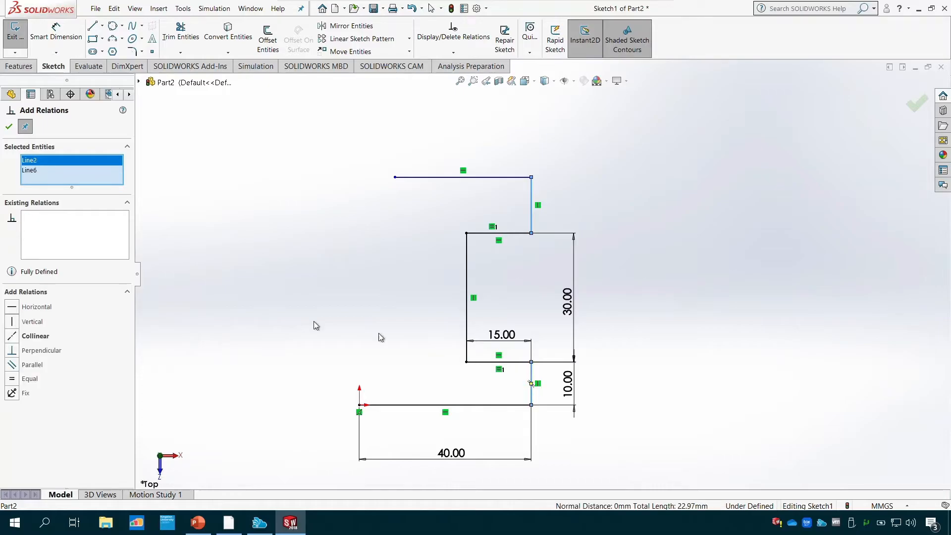
left_click(14, 380)
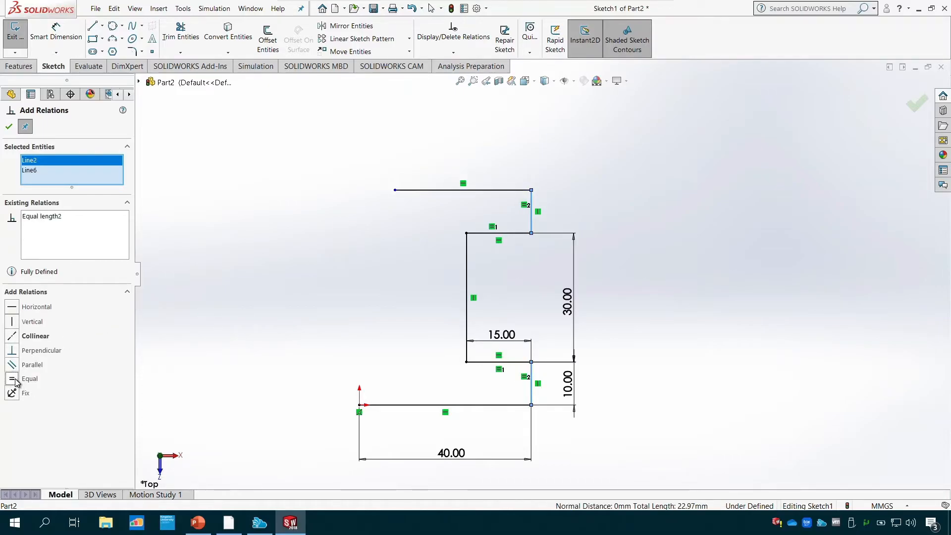
- Make the top line equal in length to the baseline, and move the 40 mm dimension closer to the baseline
left_click(468, 193)
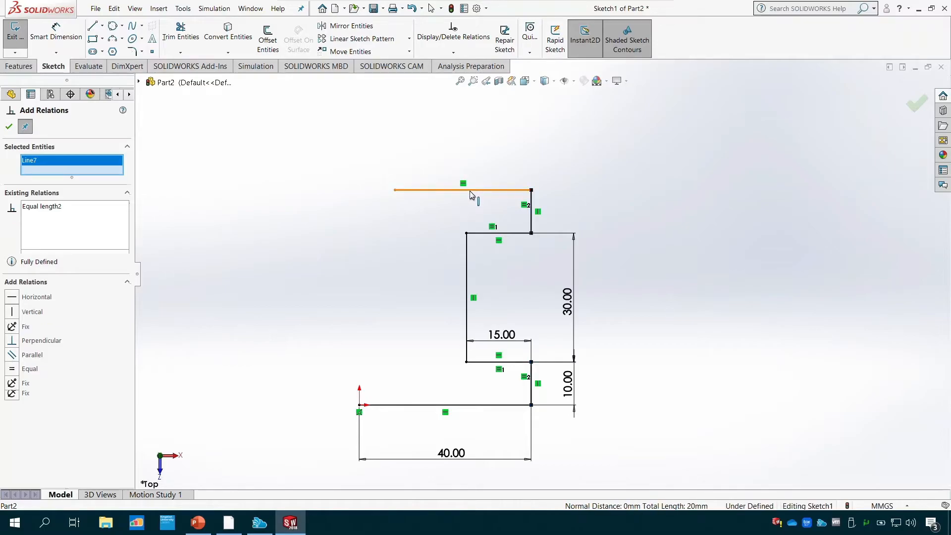
left_click(466, 407)
left_click(14, 379)
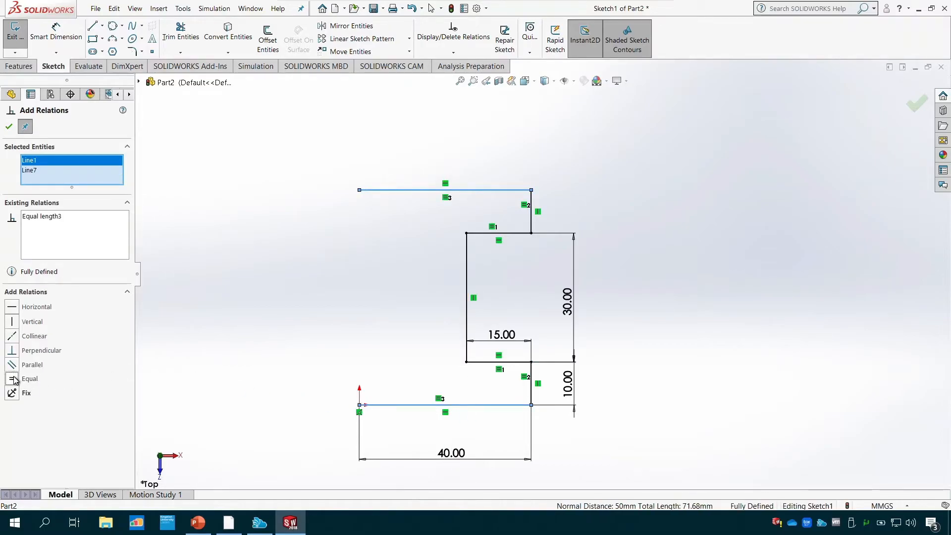
left_click(9, 127)
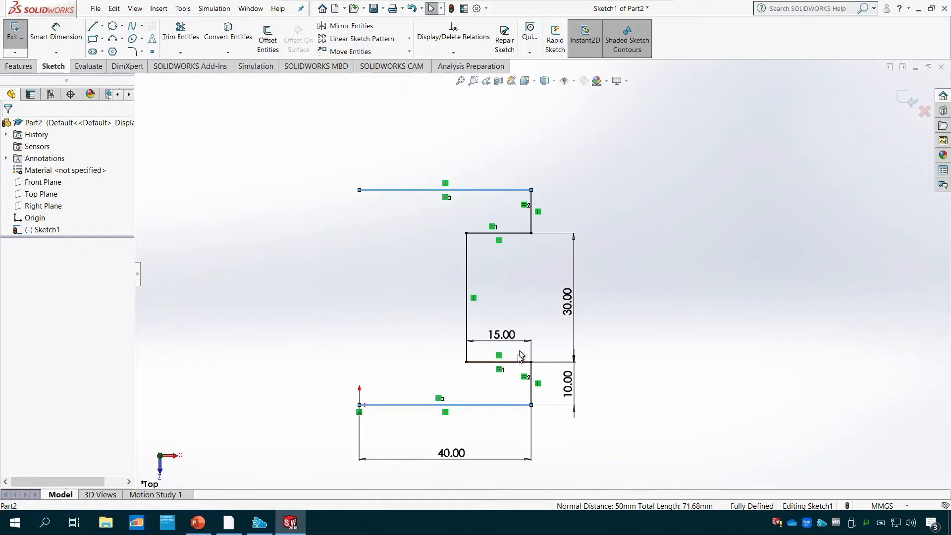
left_click_drag(451, 453, 450, 439)
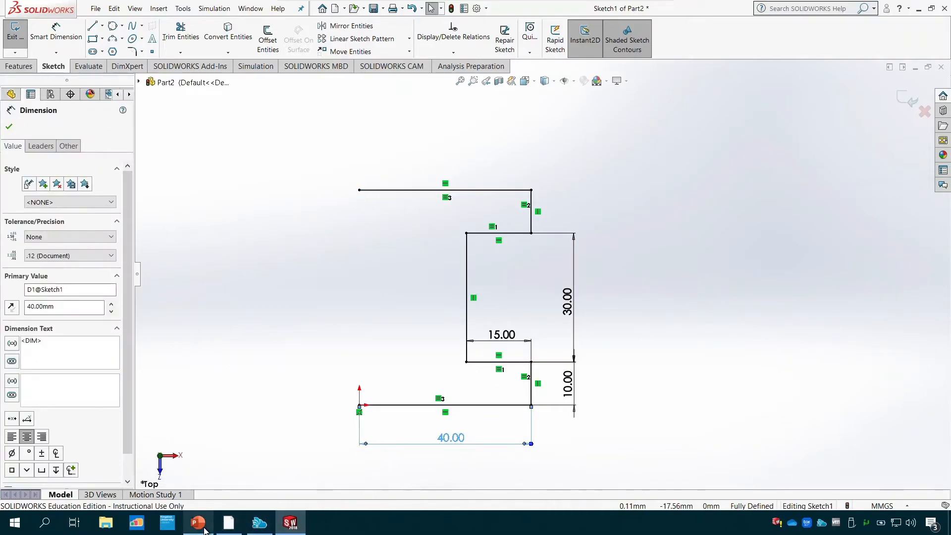
- Consult the Tutorial 1 drawing in PowerPoint, and draw a vertical centerline in SOLIDWORKS from the origin to the top line's free end
left_click(204, 529)
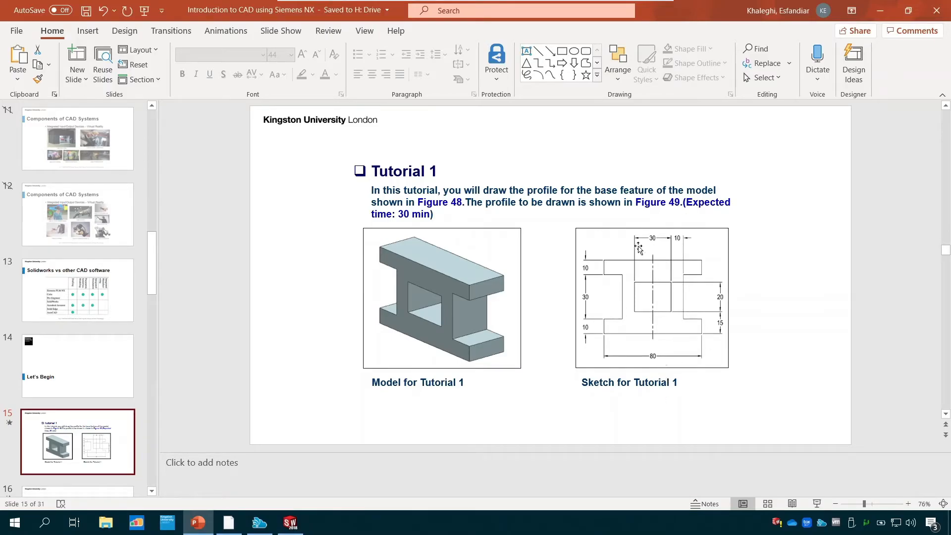
left_click(290, 523)
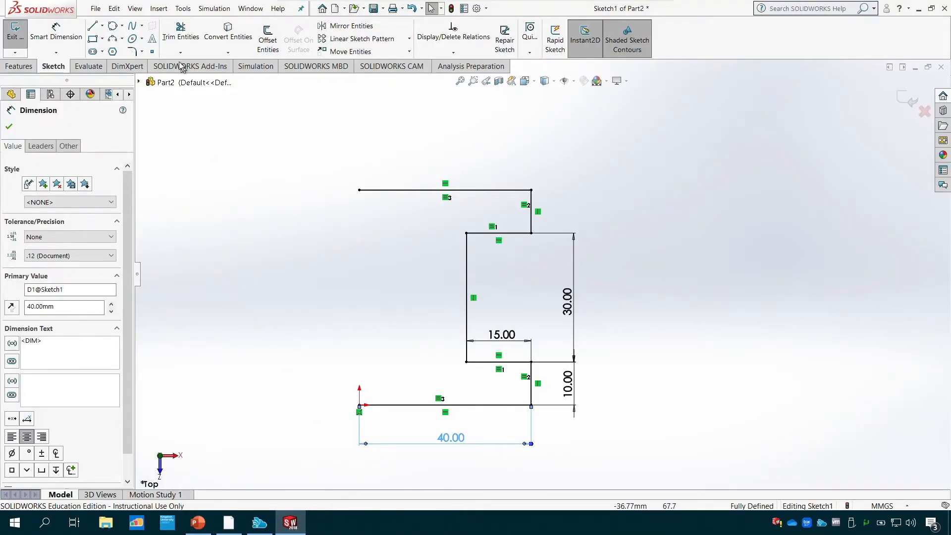
left_click(102, 25)
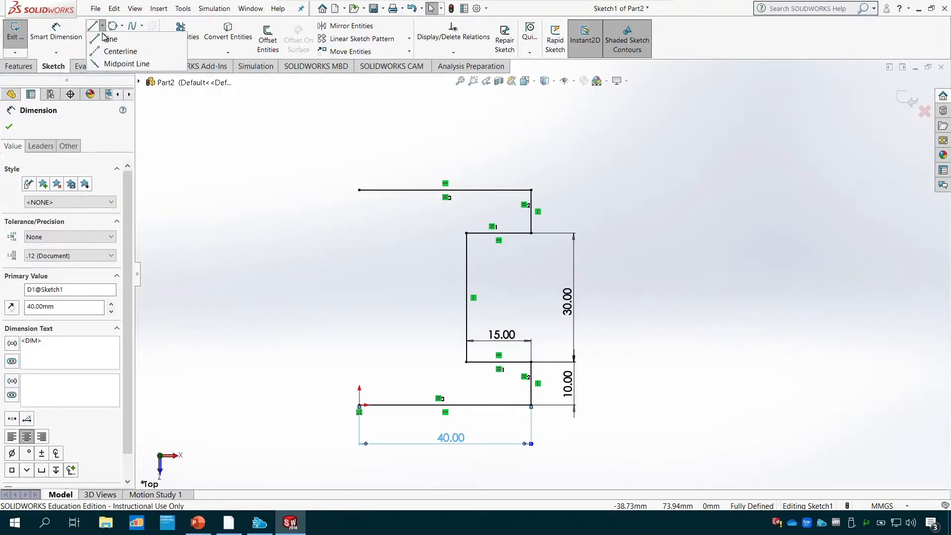
left_click(119, 52)
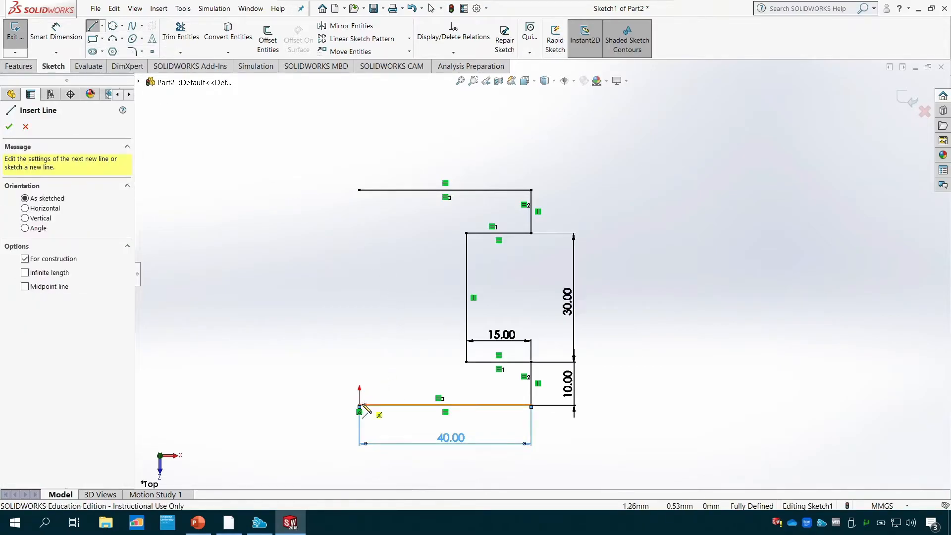
left_click(359, 189)
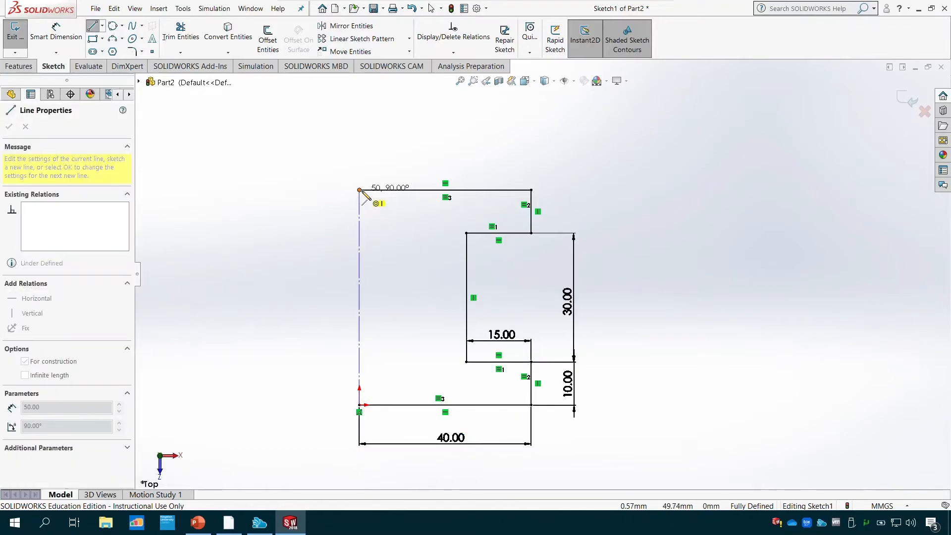
key("Escape")
key("Escape")
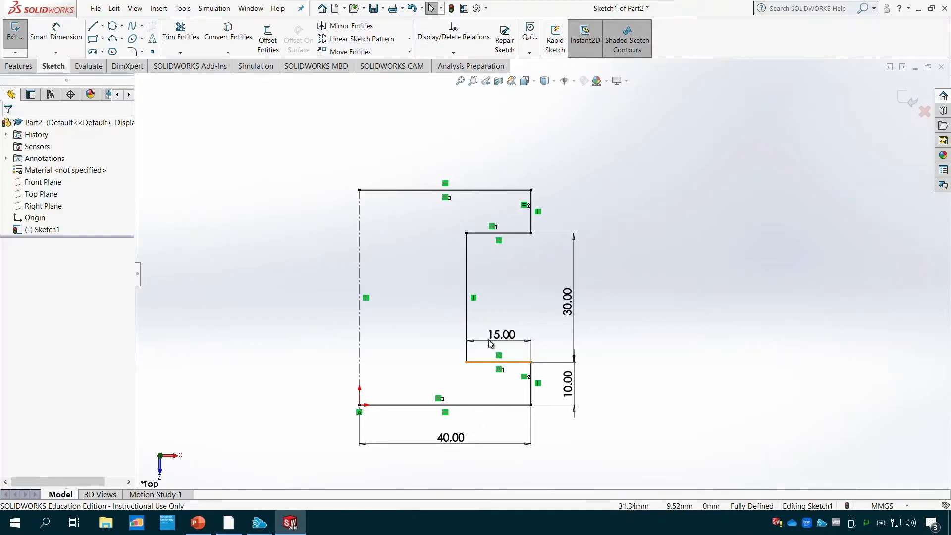
- Start Mirror Entities and choose all seven solid lines of the half profile as the entities to mirror
left_click(468, 292)
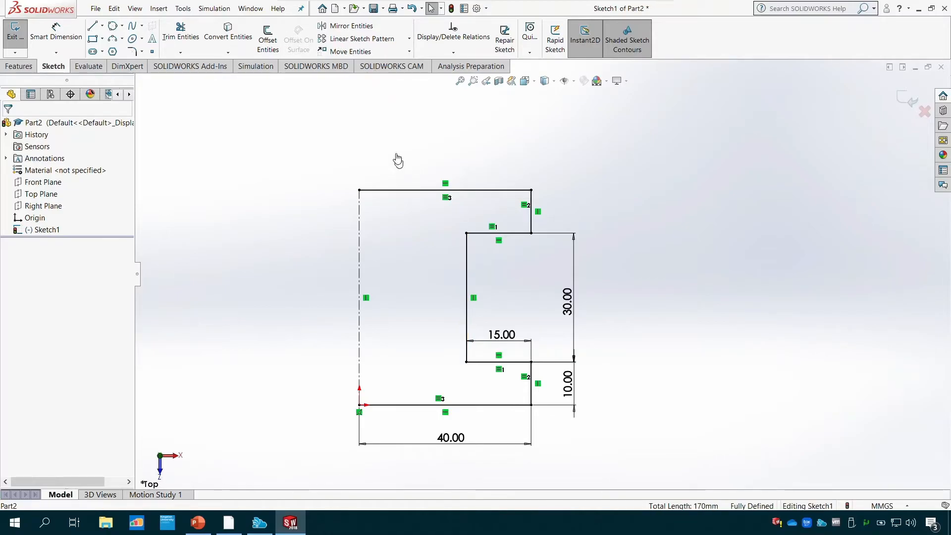
left_click(367, 29)
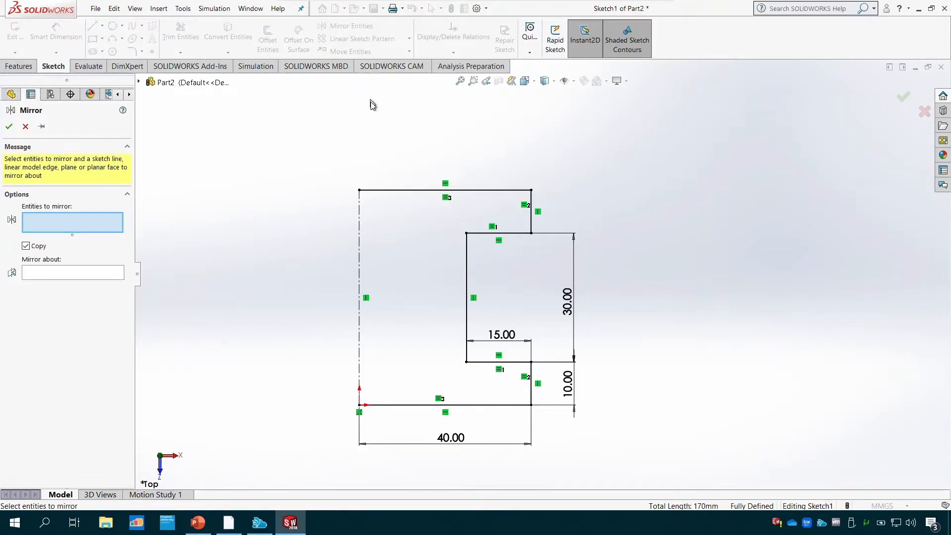
left_click(474, 191)
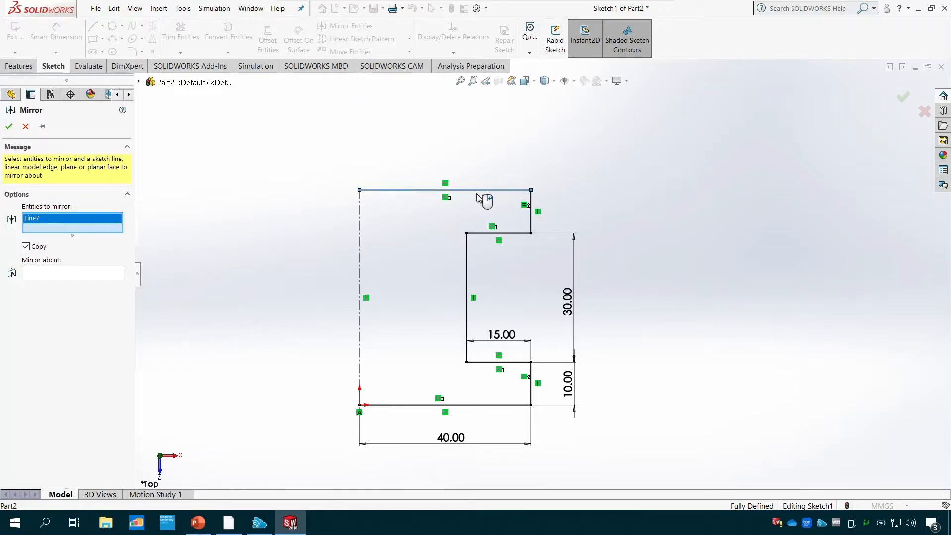
left_click(530, 217)
left_click(515, 234)
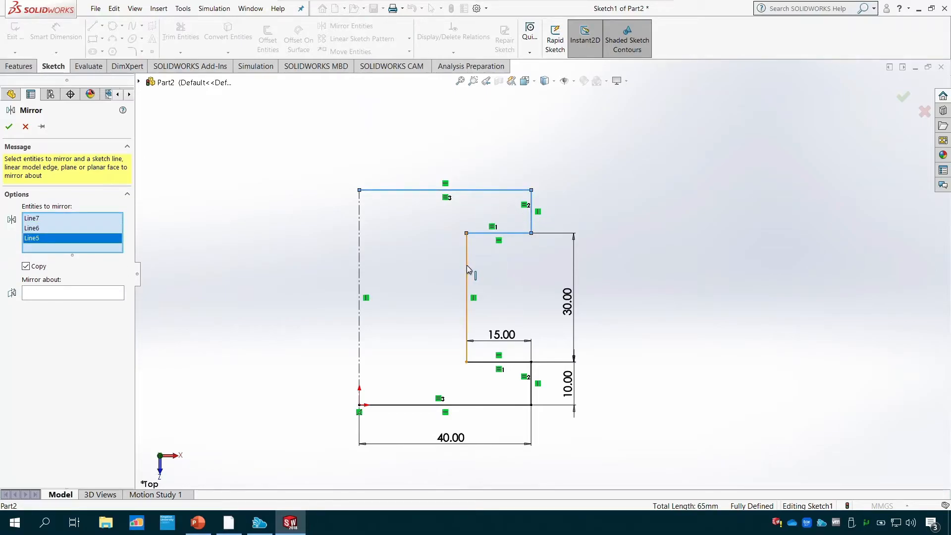
left_click(467, 266)
left_click(513, 362)
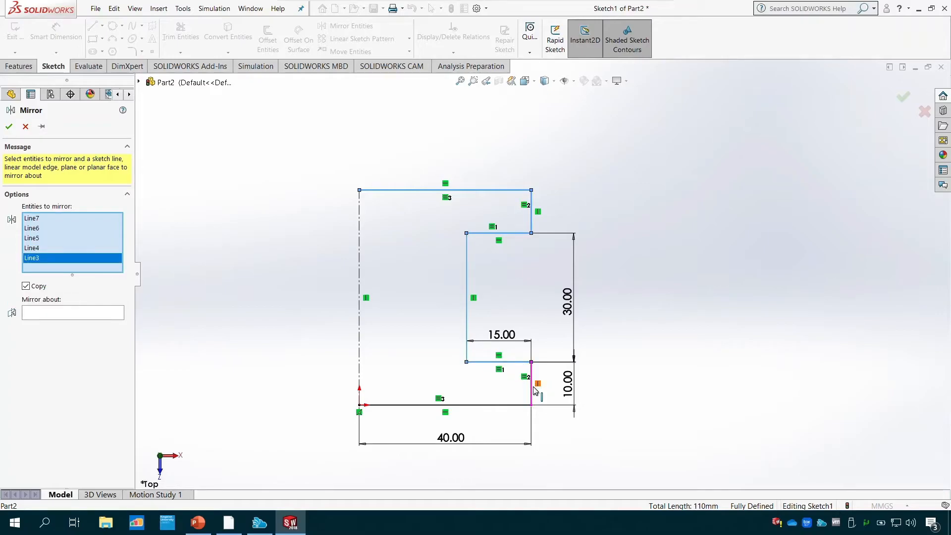
left_click(531, 385)
left_click(499, 405)
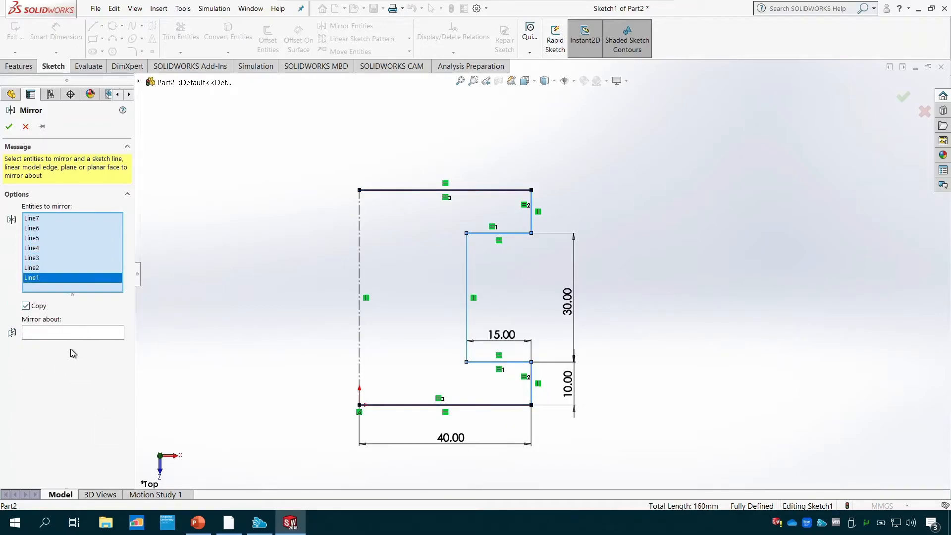
left_click(360, 317)
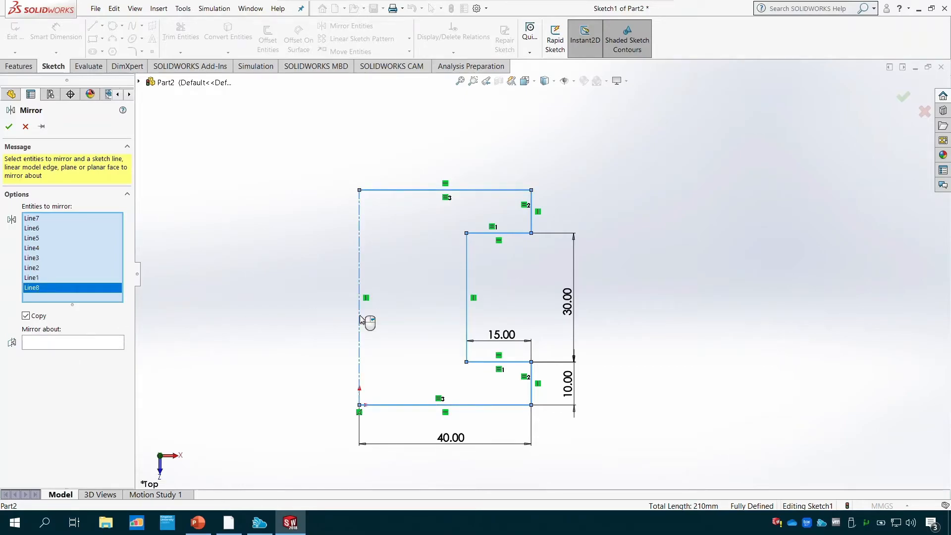
right_click(37, 289)
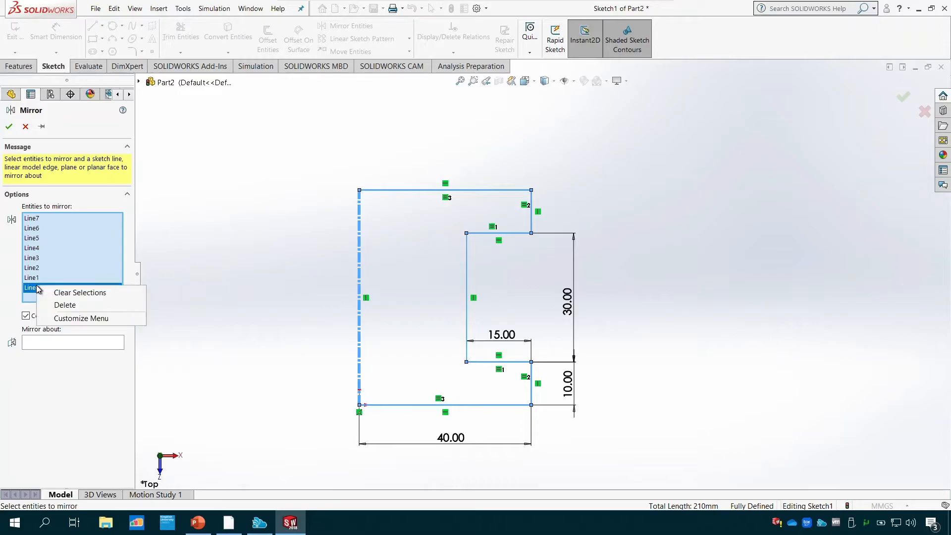
left_click(59, 305)
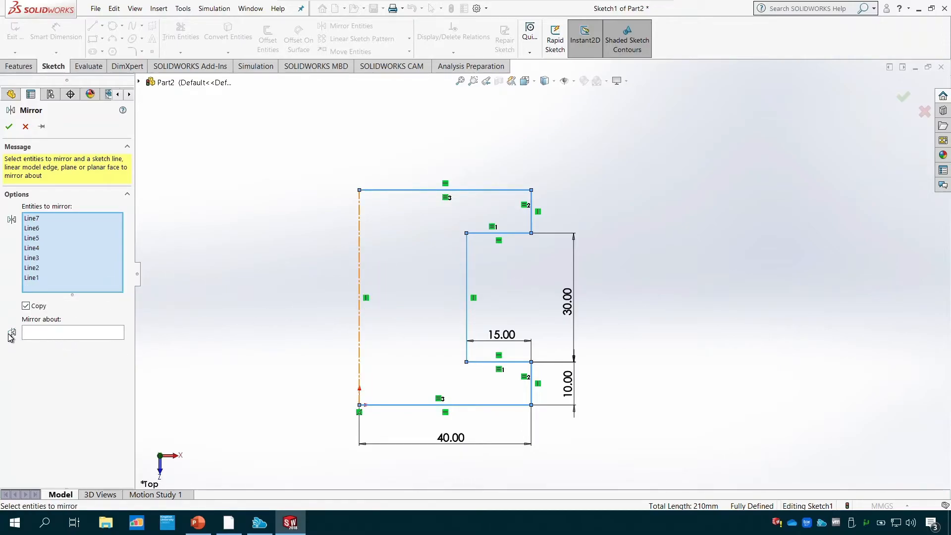
left_click(38, 278)
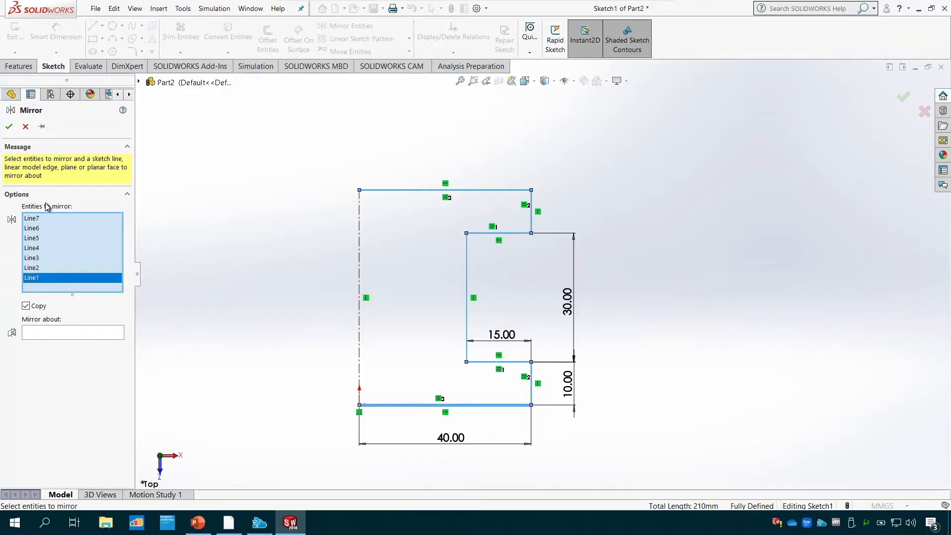
left_click(49, 218)
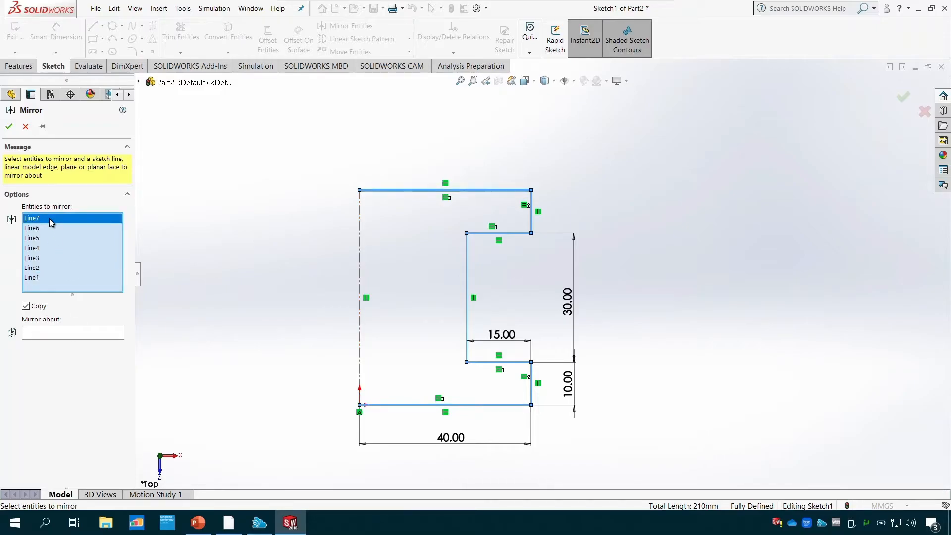
- Review the seven lines chosen for mirroring, and mirror them about the vertical centerline to complete the profile
key("Down")
key("Down")
key("Down")
key("Down")
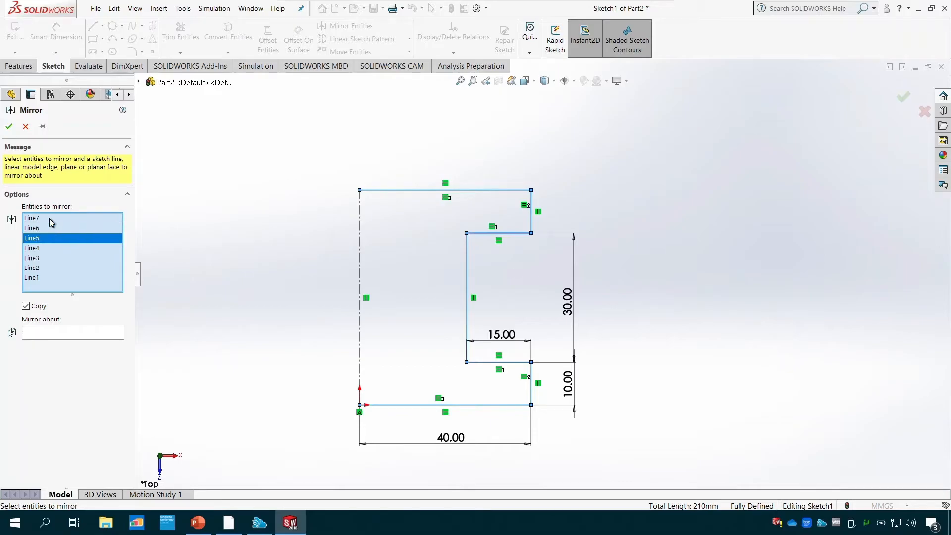
key("Down")
key("Down")
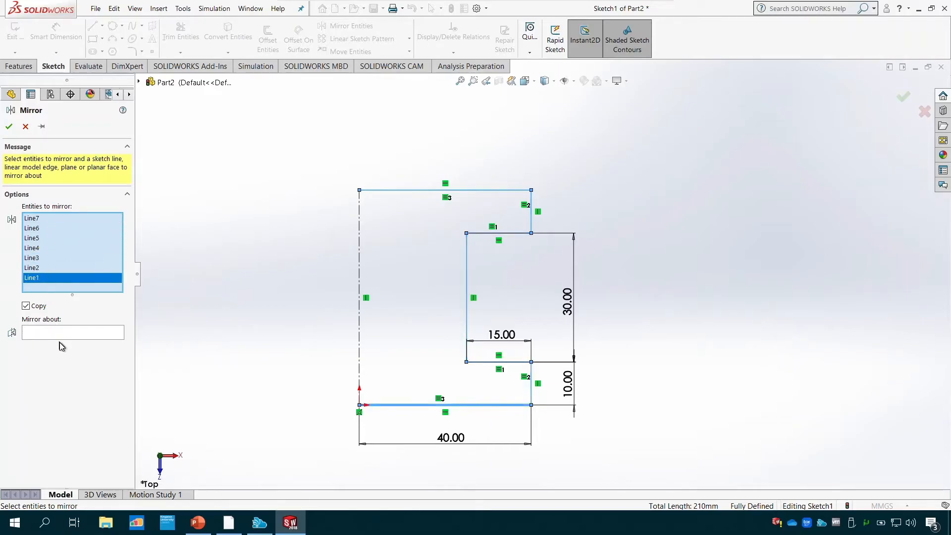
left_click(64, 331)
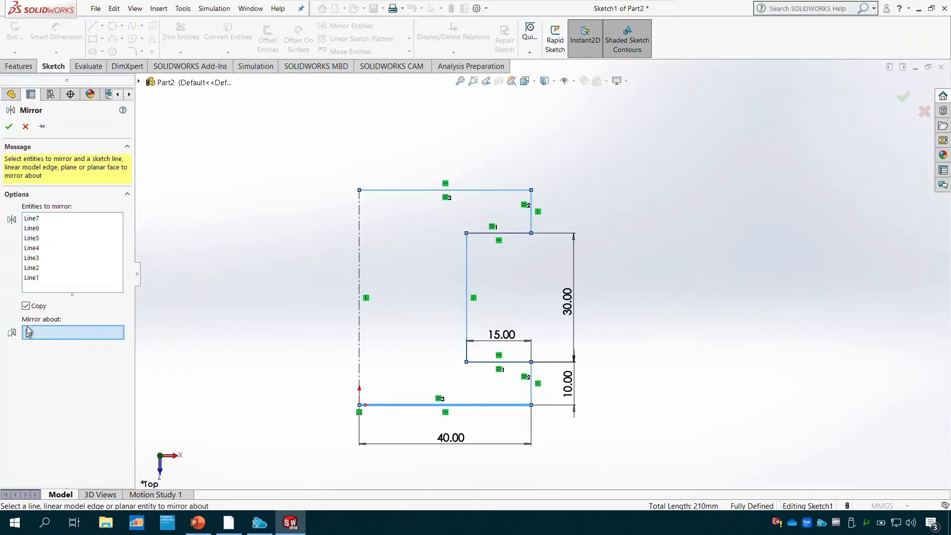
left_click(360, 304)
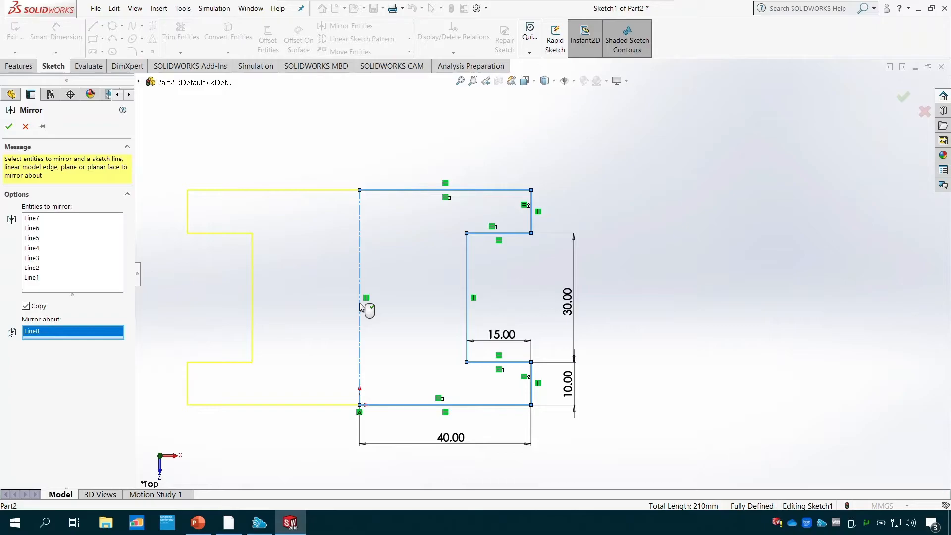
left_click(9, 127)
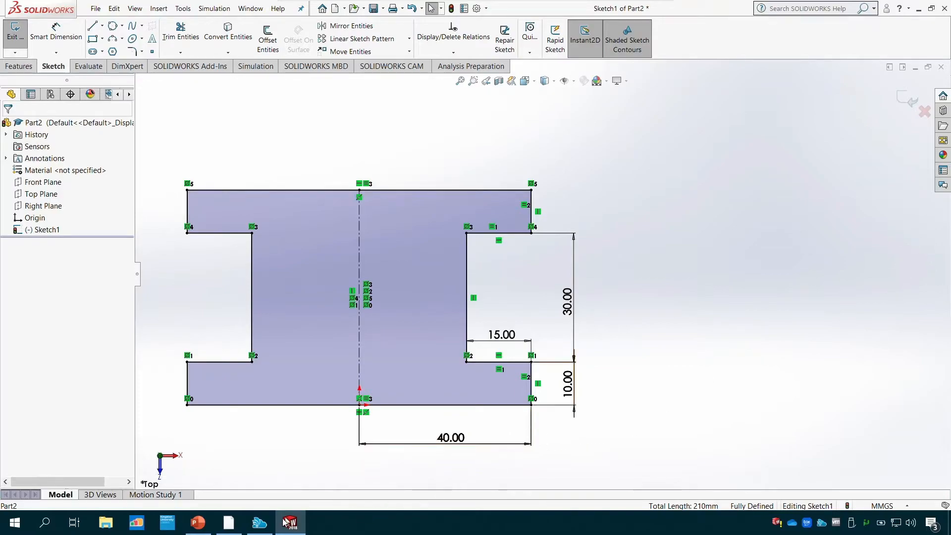
- Consult the Tutorial 1 drawing in PowerPoint, and draw a center rectangle about 33 by 18 mm from the centerline's midpoint in SOLIDWORKS
left_click(233, 531)
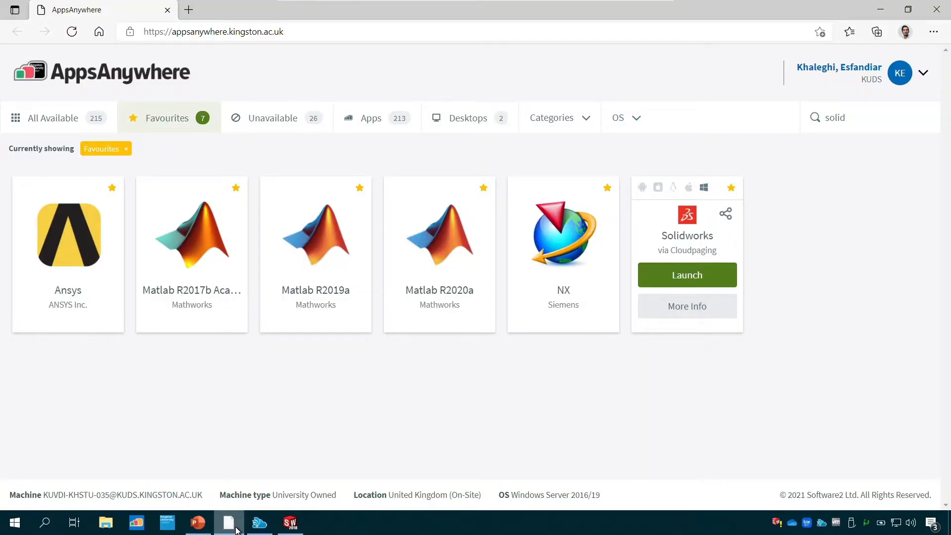
left_click(237, 530)
left_click(210, 530)
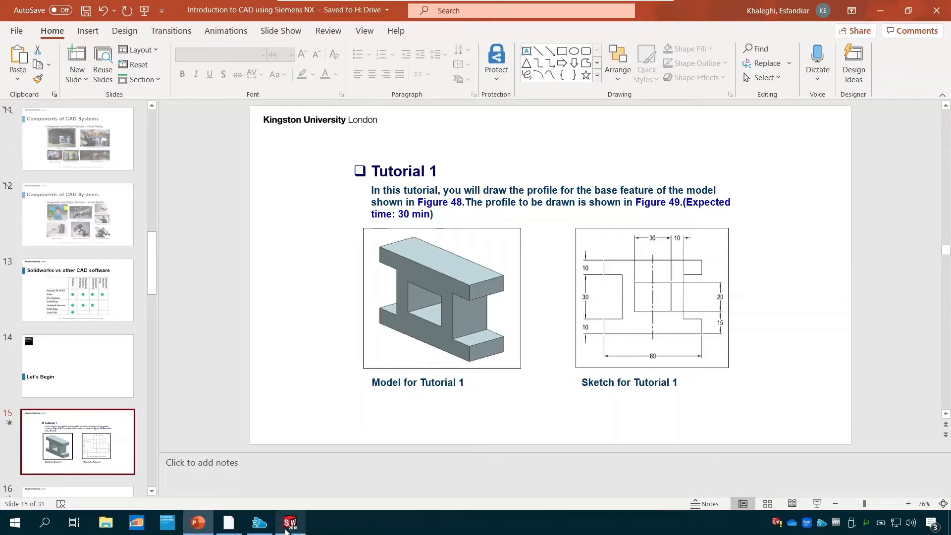
left_click(290, 525)
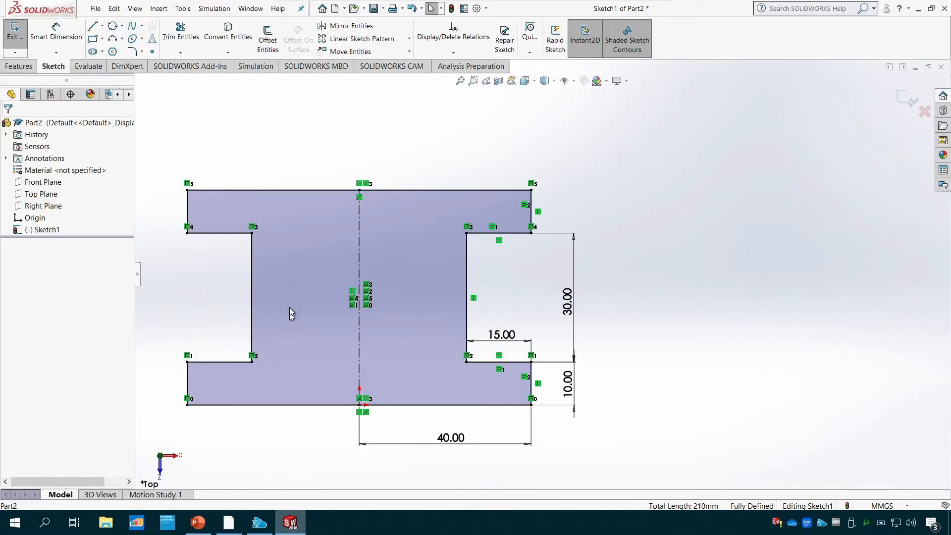
left_click(93, 40)
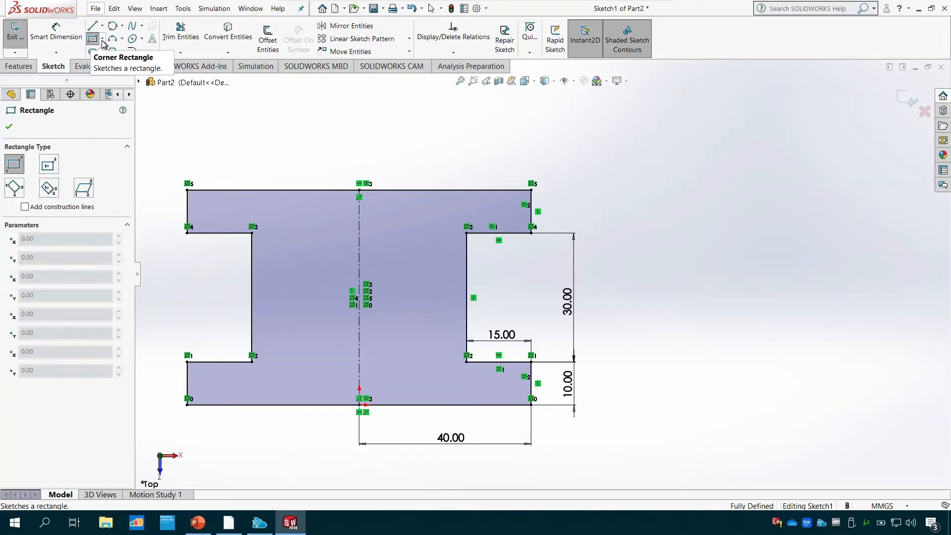
left_click(103, 40)
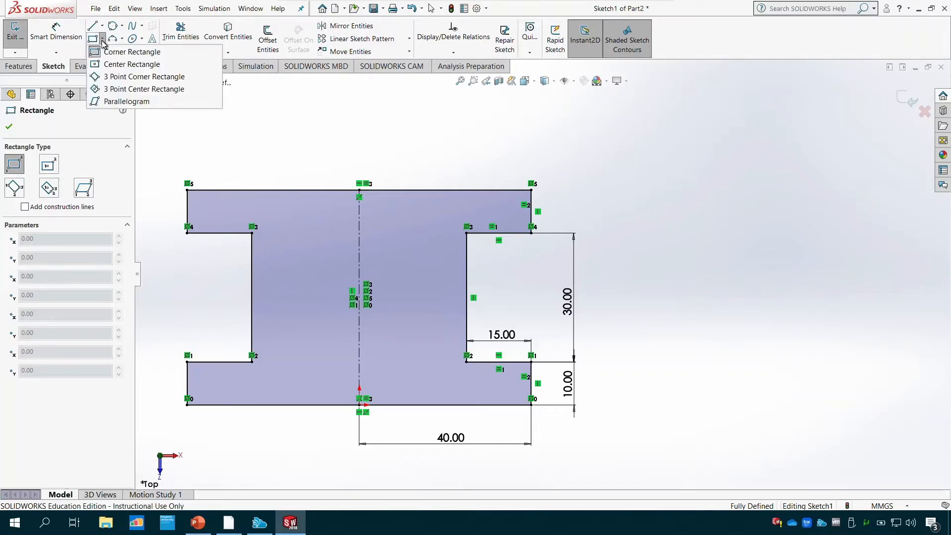
left_click(114, 65)
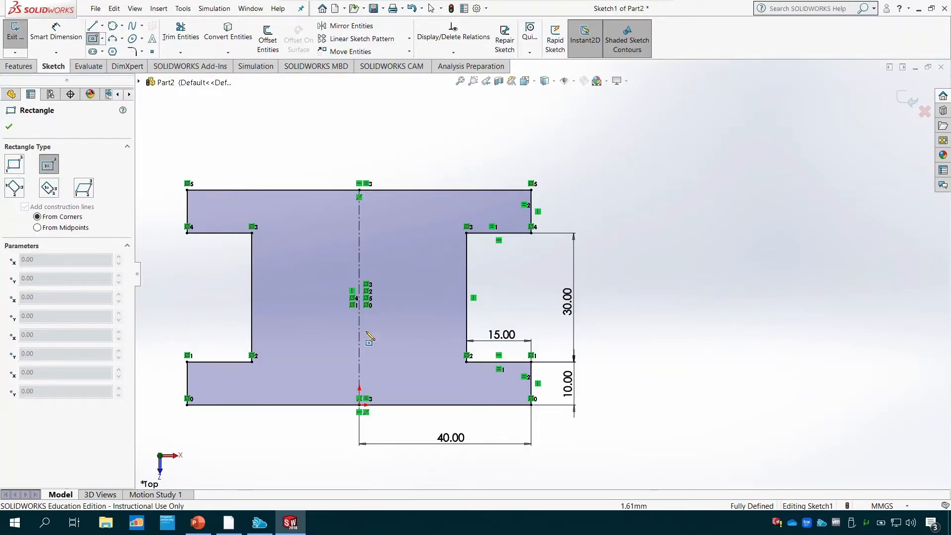
left_click(359, 297)
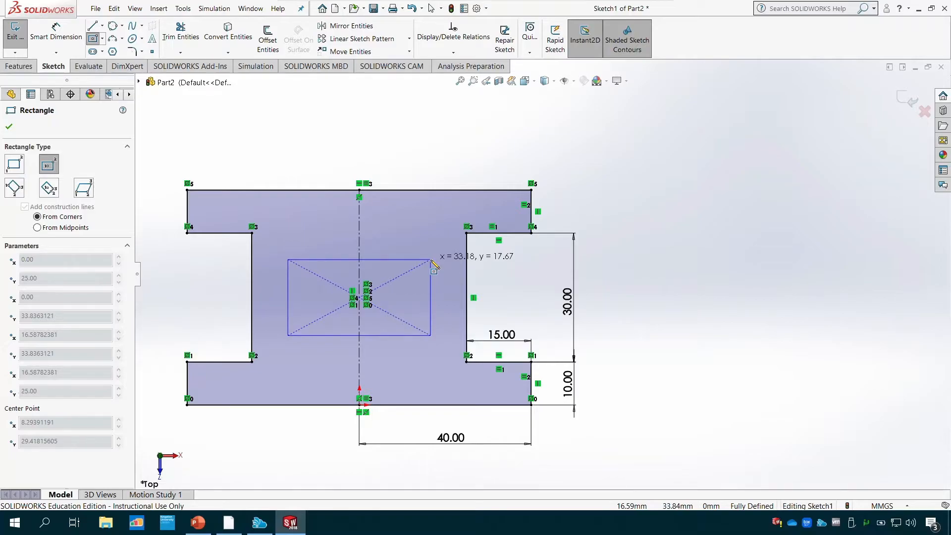
left_click(431, 260)
key("Escape")
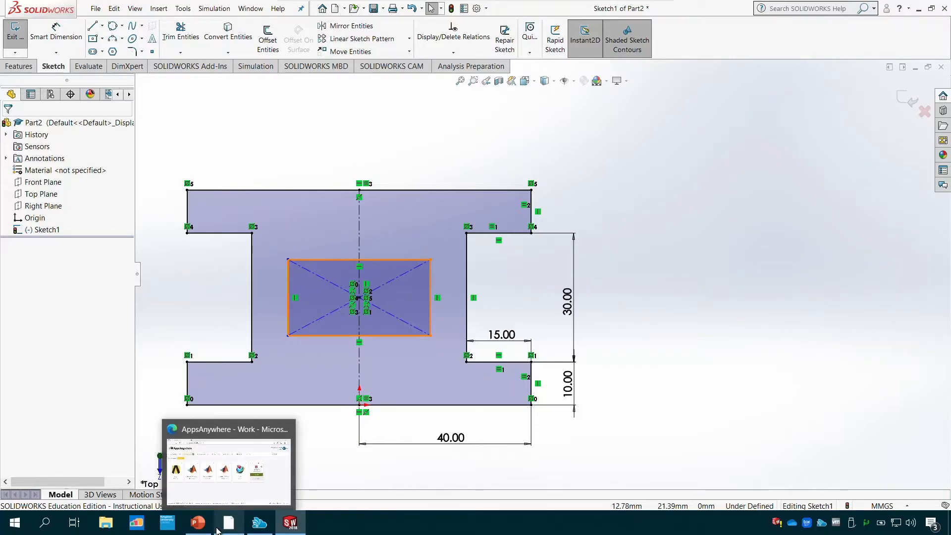
- Check the opening's size on the Tutorial 1 drawing in PowerPoint, and dimension the inner rectangle's width as 30 mm in SOLIDWORKS
left_click(200, 526)
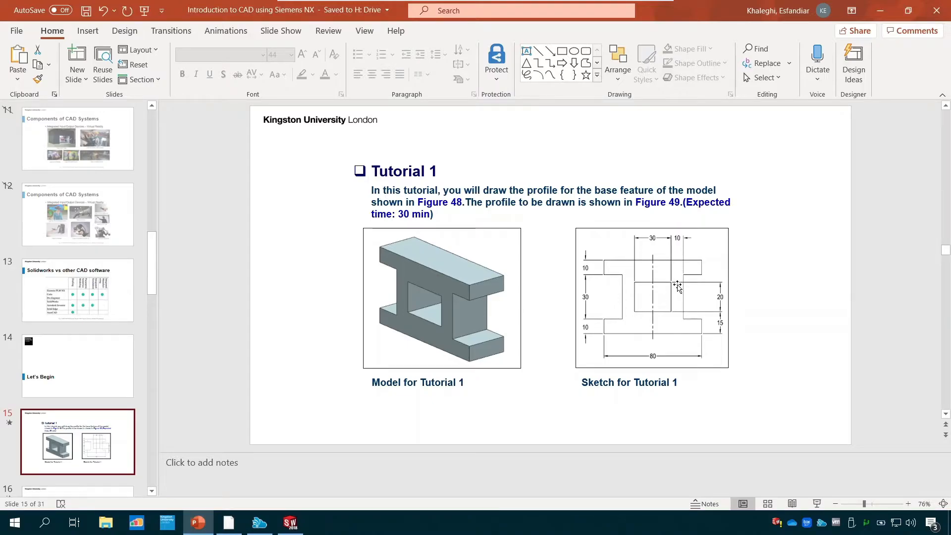
left_click(290, 522)
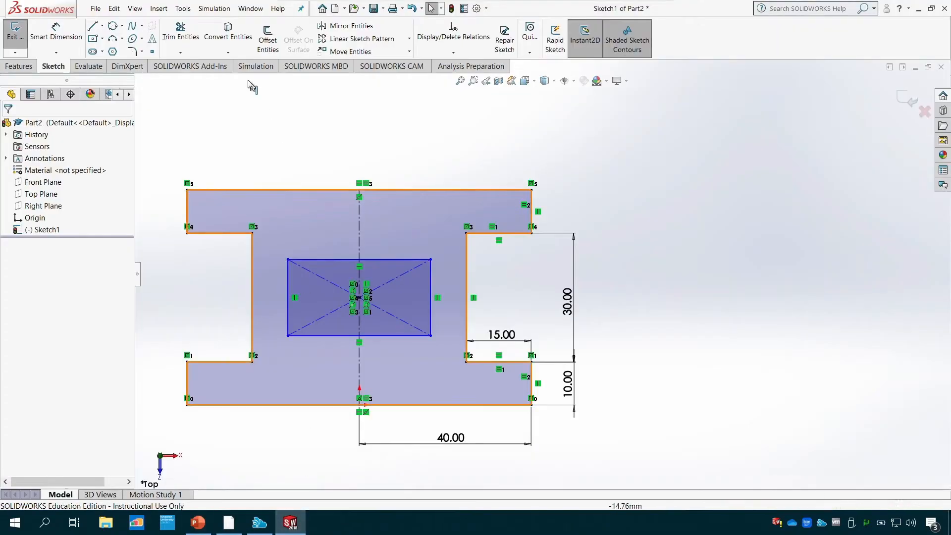
left_click(62, 33)
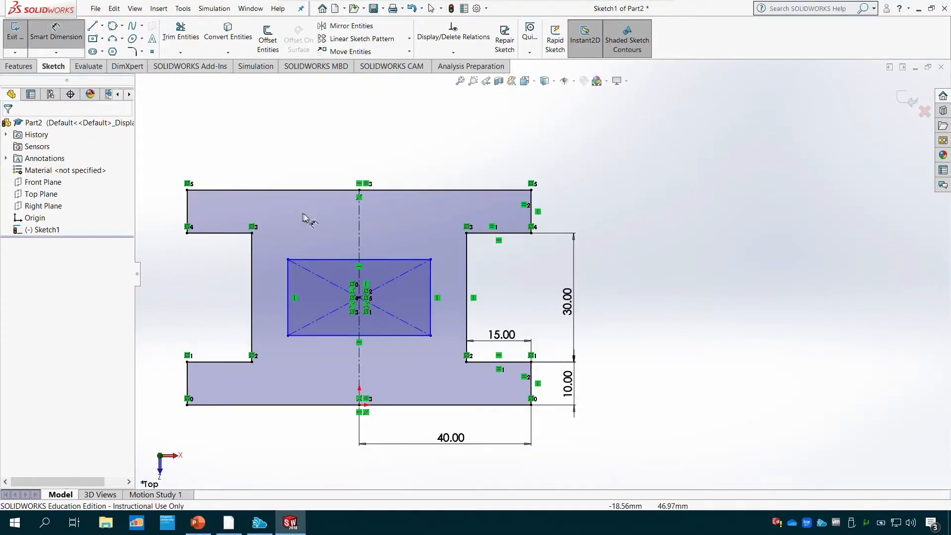
left_click(388, 260)
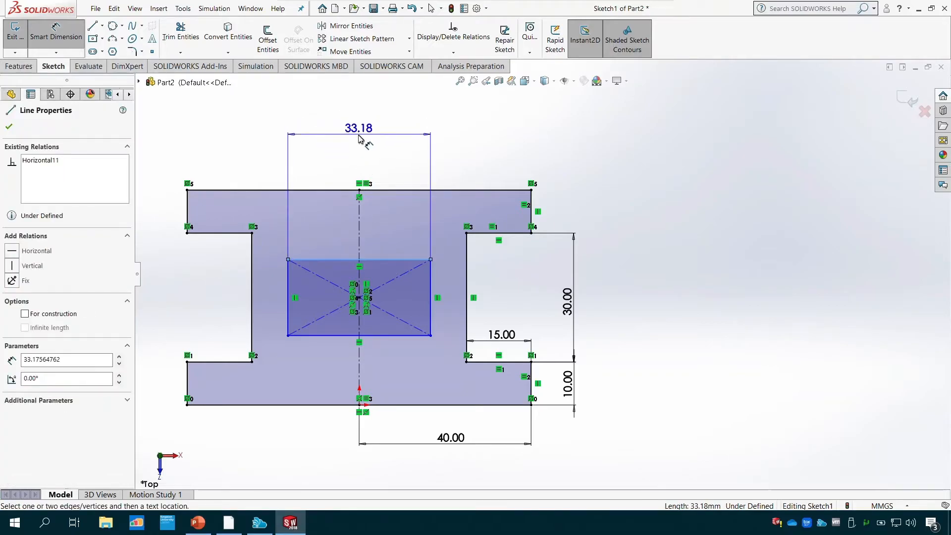
left_click(357, 138)
type("30")
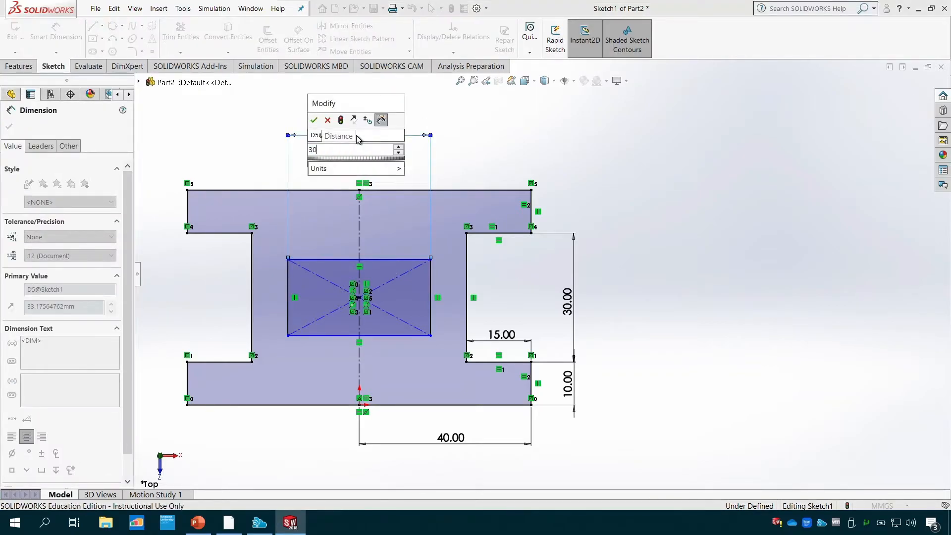
key("Return")
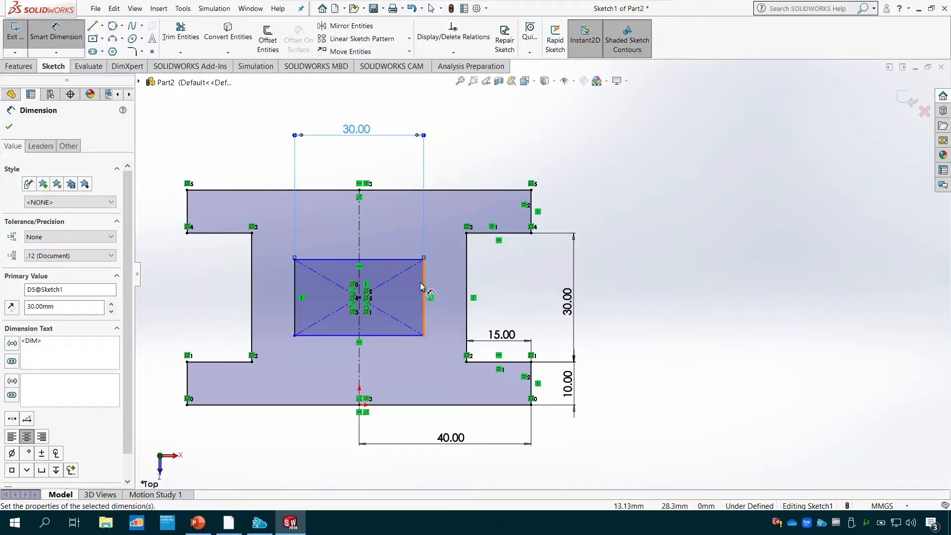
- Dimension the inner rectangle's height as 20 mm, placing the dimension beside the right-hand notch
left_click(425, 288)
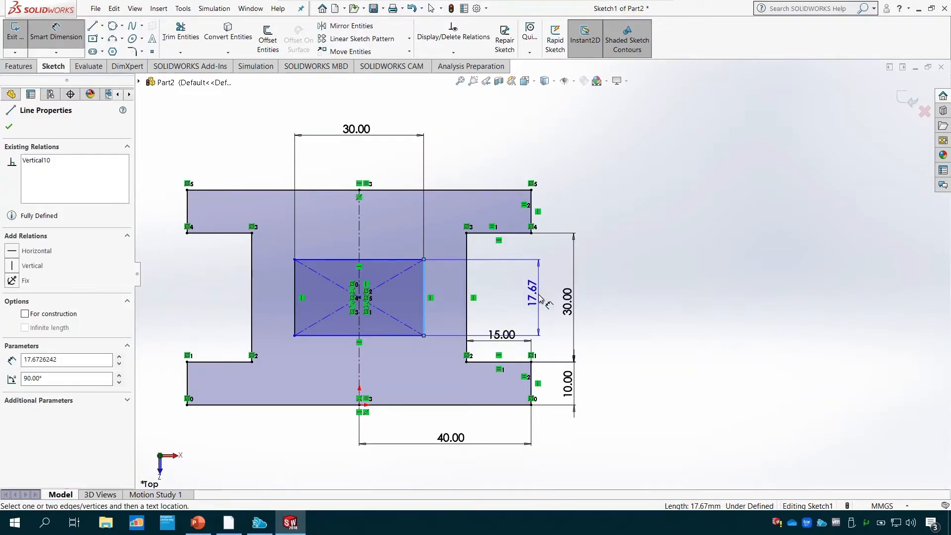
left_click(532, 295)
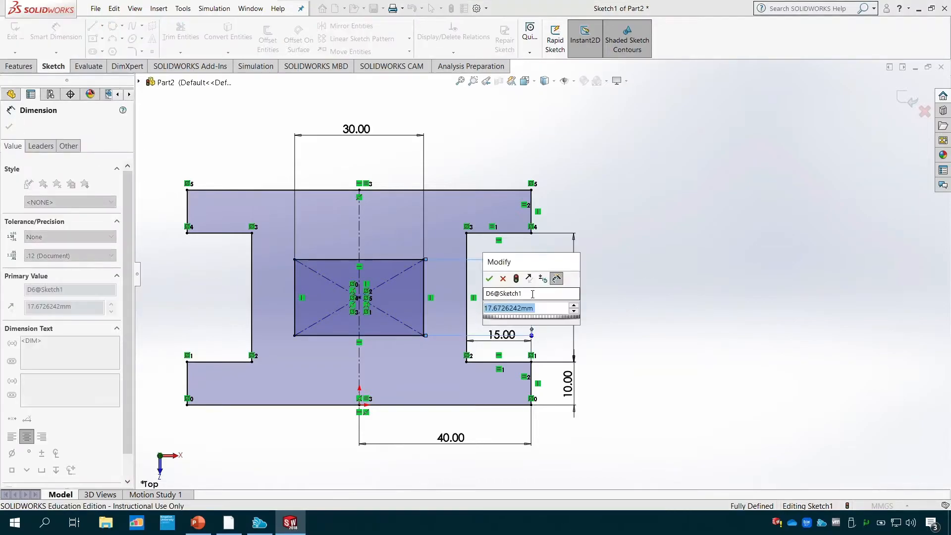
type("20")
key("Return")
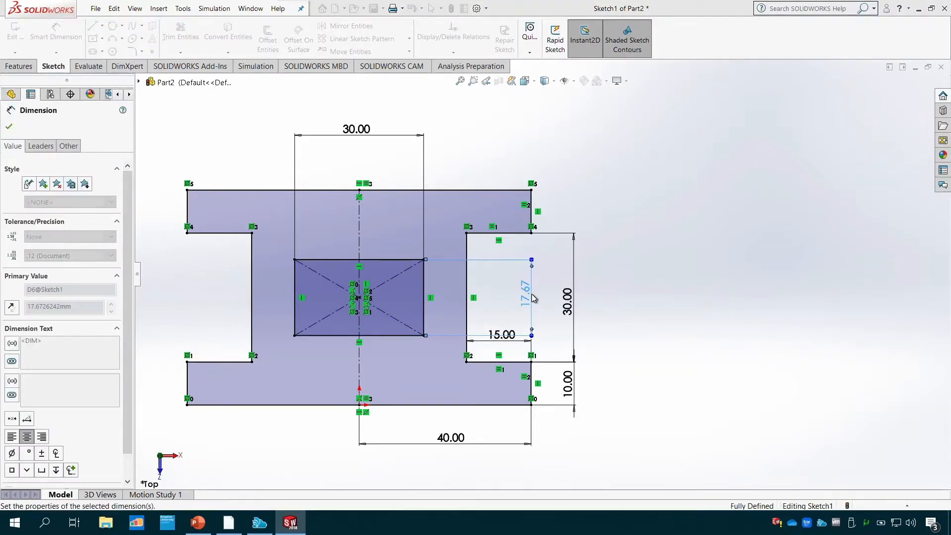
left_click(10, 128)
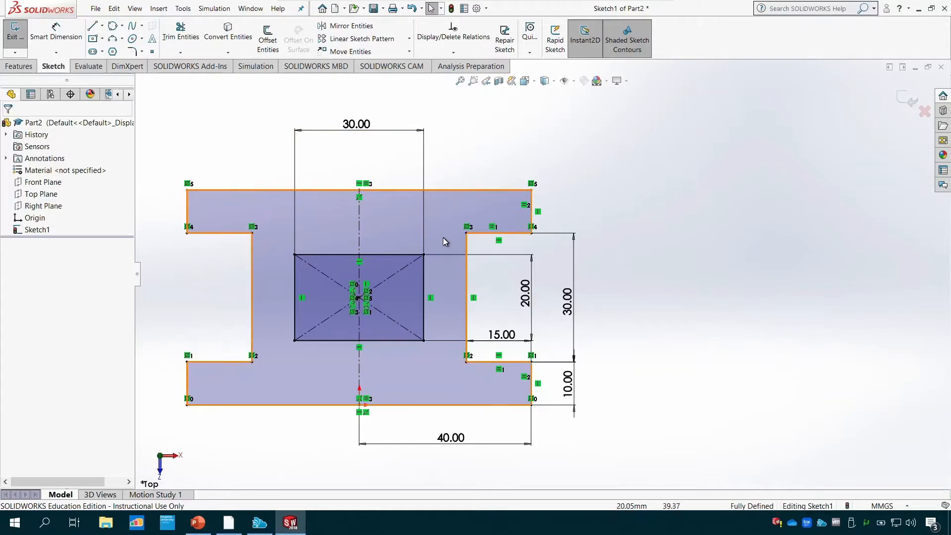
- Check the drawing in PowerPoint, and try dimensioning the gap between the inner rectangle's right edge and the web's right edge in SOLIDWORKS
left_click(199, 526)
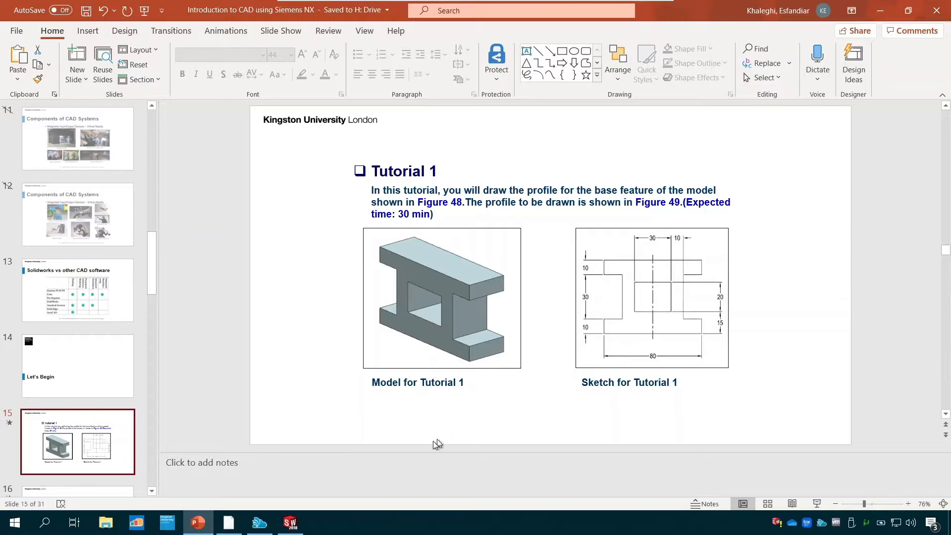
left_click(291, 522)
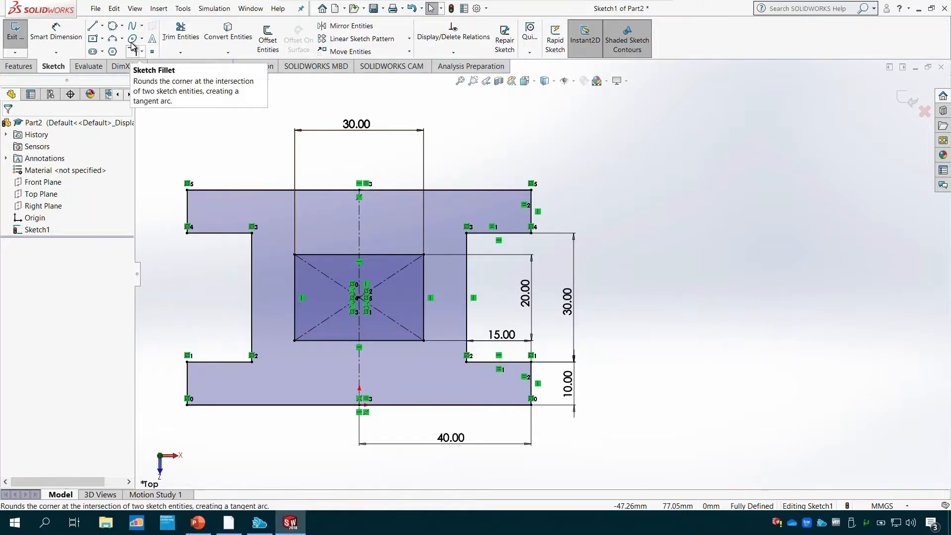
left_click(57, 32)
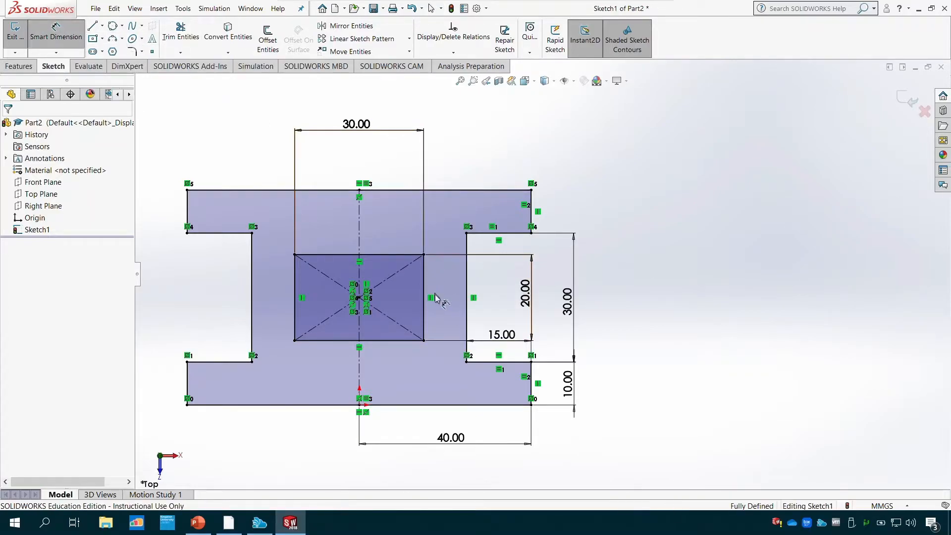
left_click(424, 325)
left_click(466, 315)
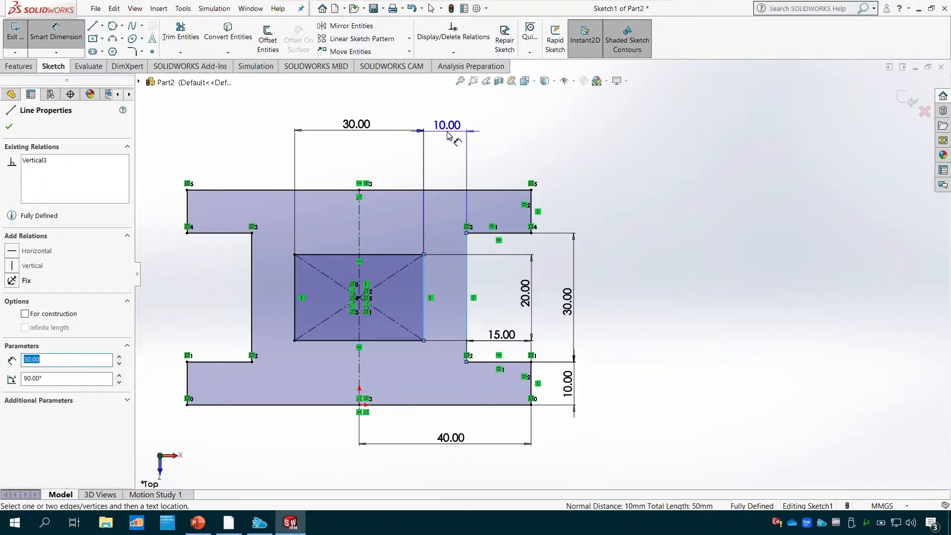
left_click(448, 134)
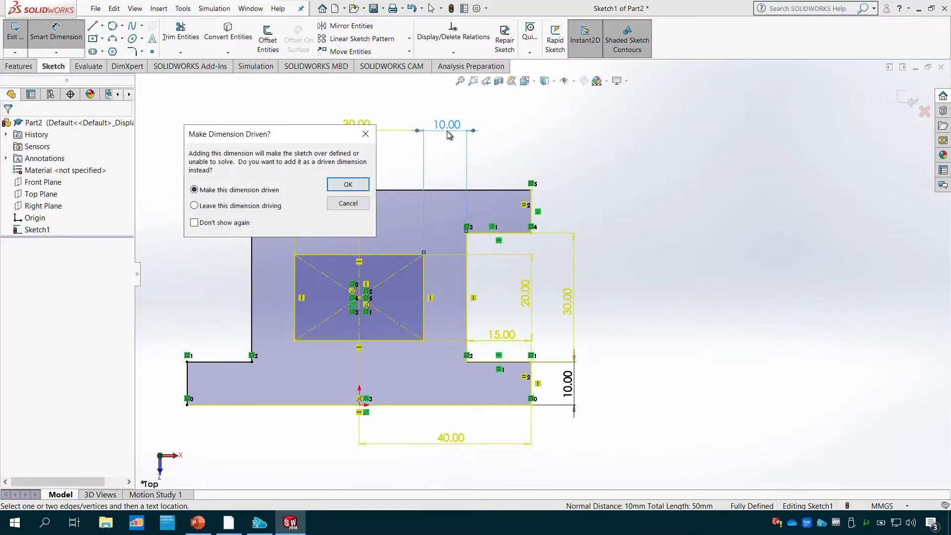
left_click(348, 203)
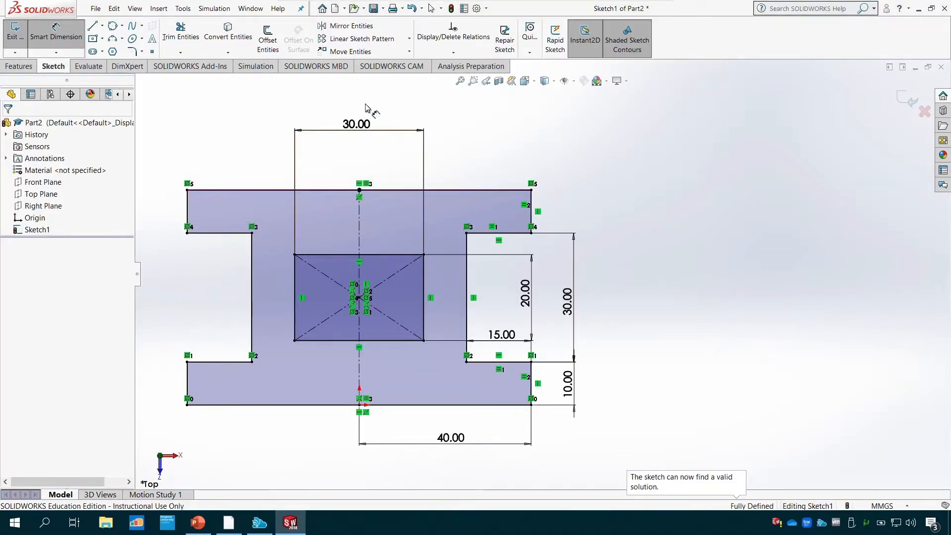
- Try to dimension the vertical distance from the inner rectangle's bottom edge to the profile's baseline
left_click(414, 341)
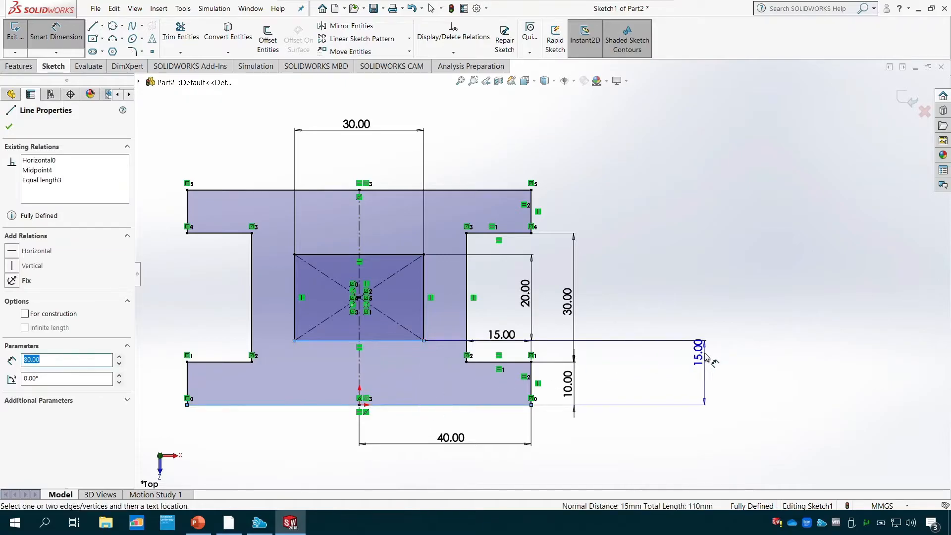
left_click(707, 378)
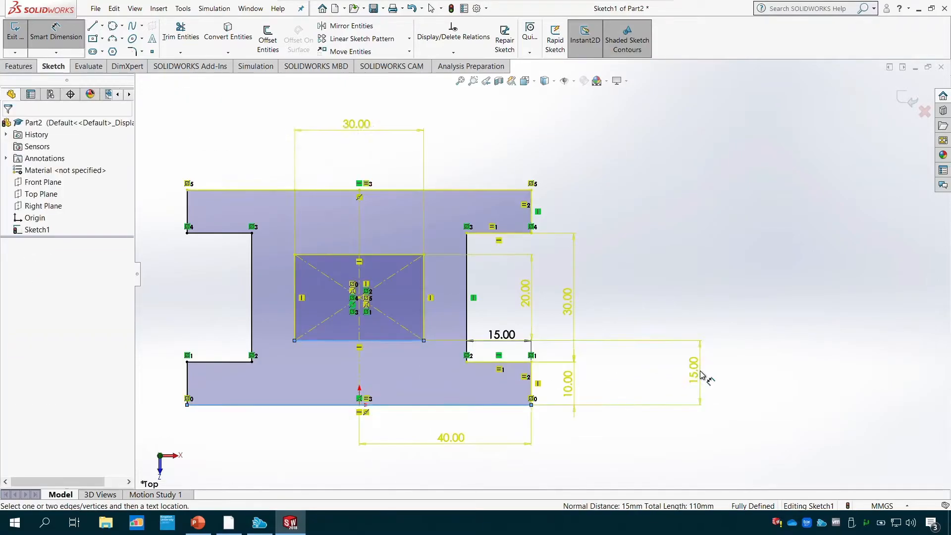
left_click(347, 203)
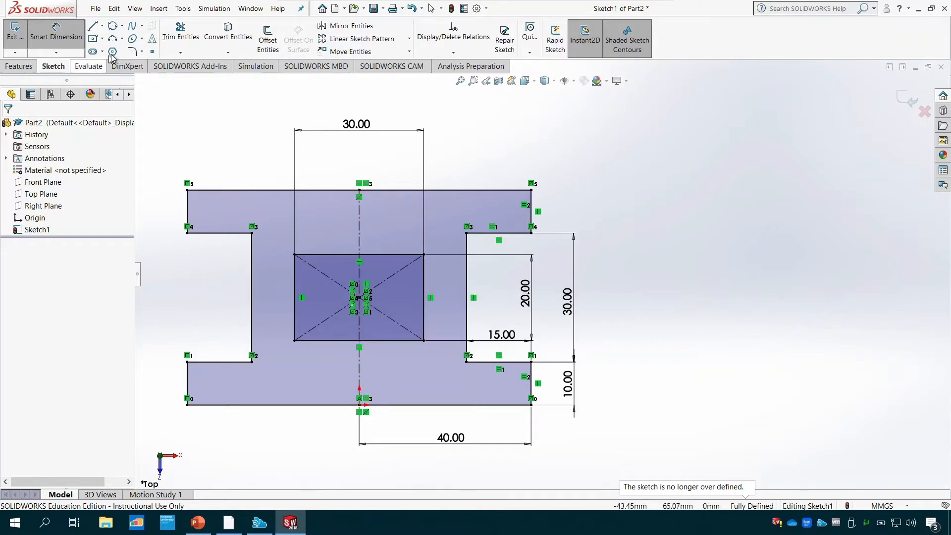
left_click(103, 39)
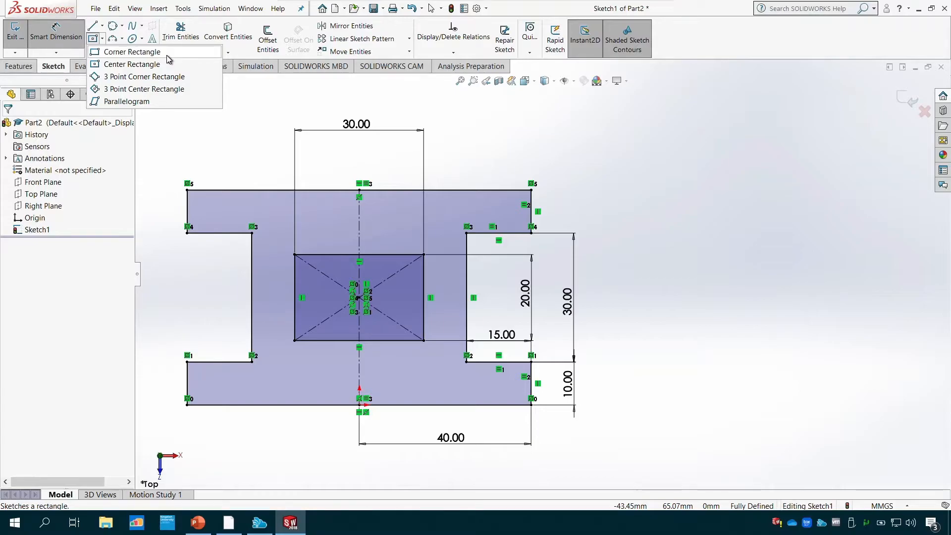
left_click(299, 92)
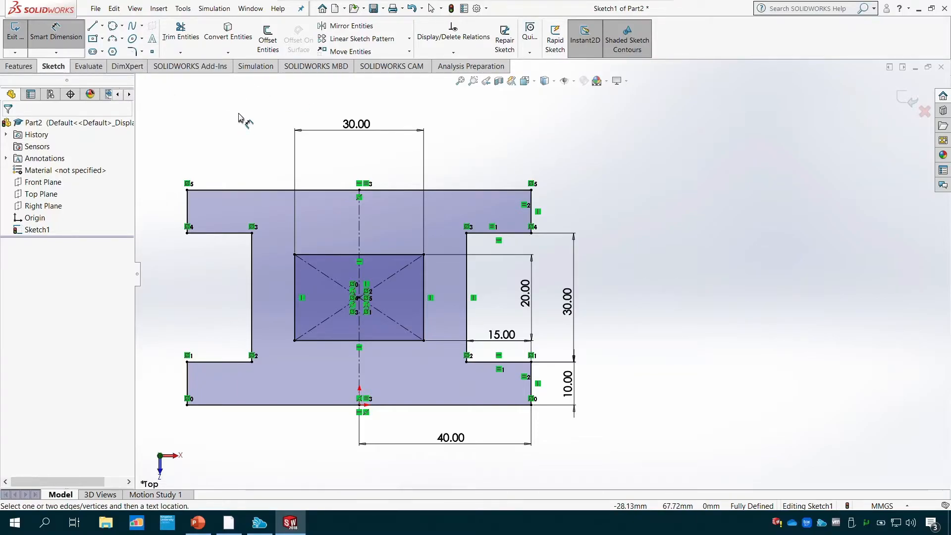
left_click(460, 81)
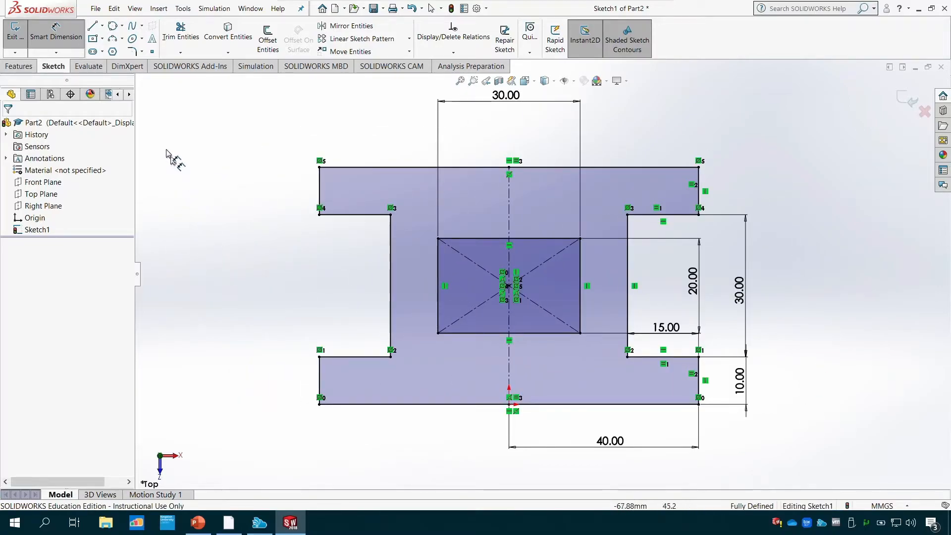
- Exit the base sketch and extrude its profile 30 mm as a blind boss from the sketch plane
left_click(15, 39)
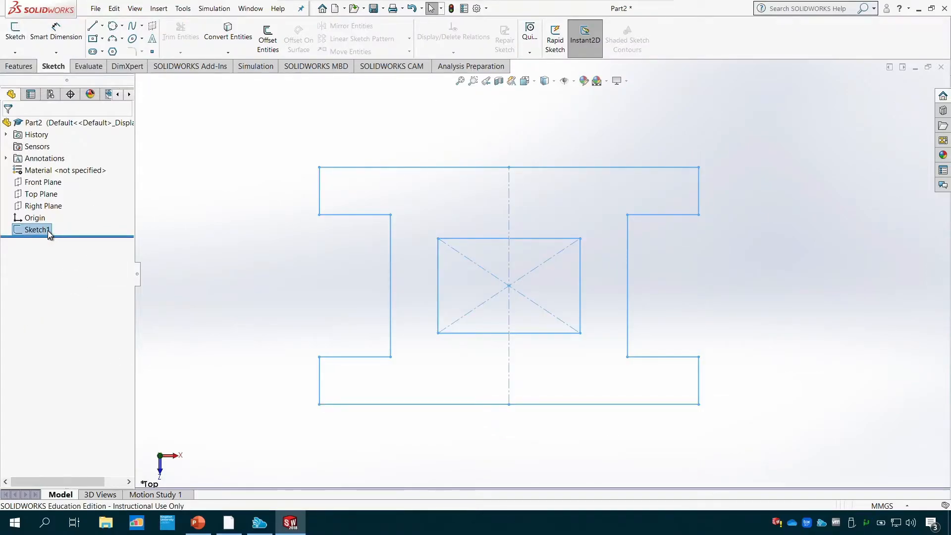
left_click(20, 67)
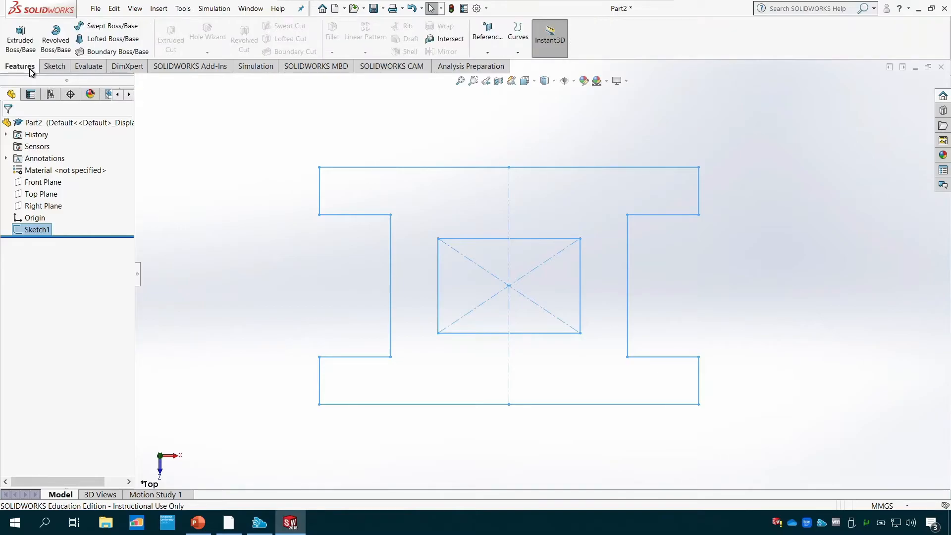
left_click(20, 40)
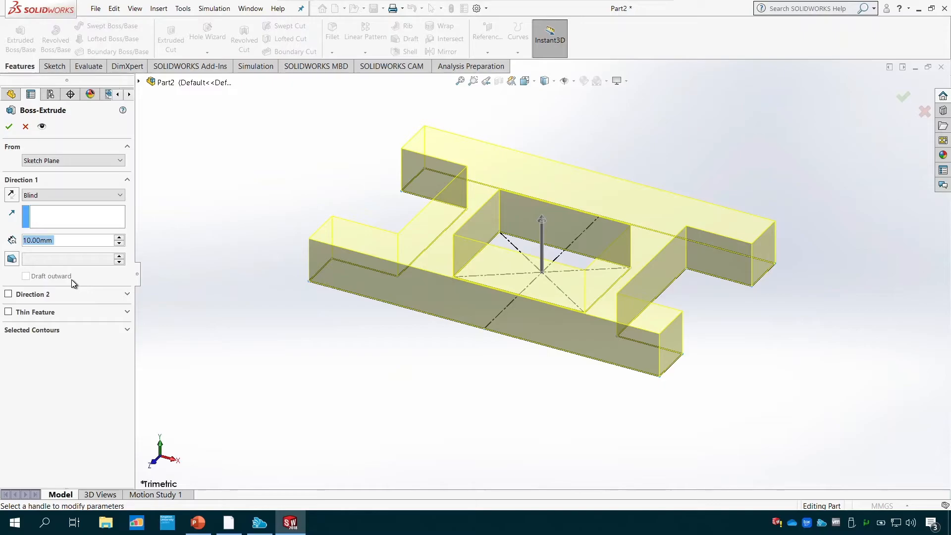
type("30")
key("Return")
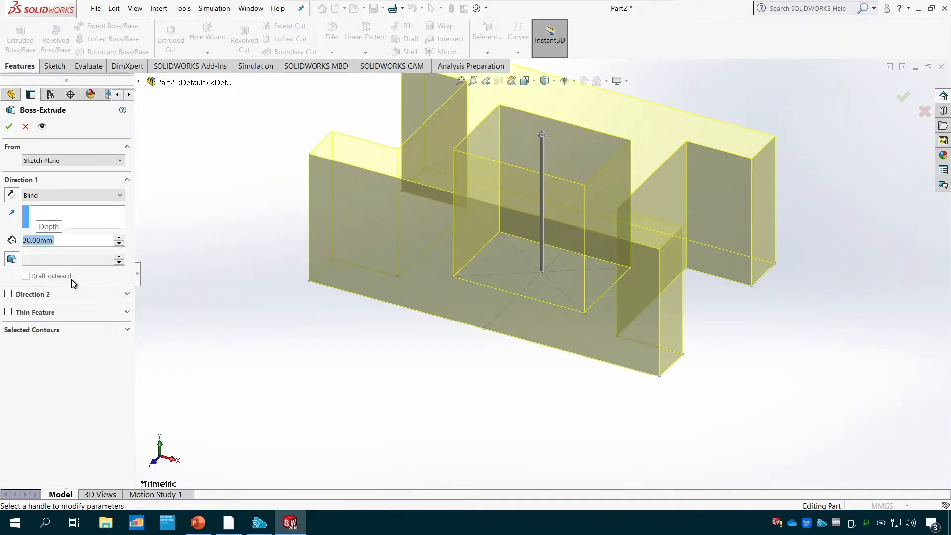
left_click(10, 127)
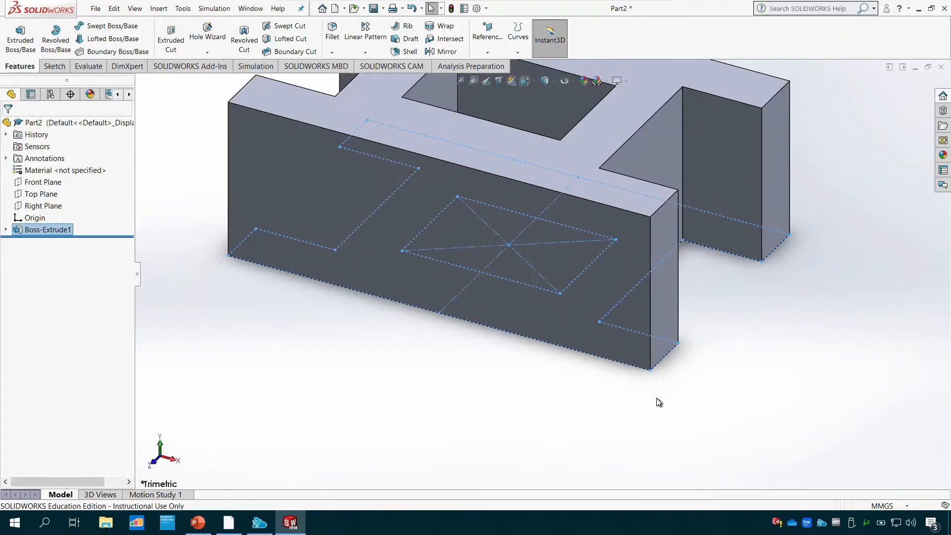
- Fit the extruded part on screen, orbit around it, and show it in the isometric view
key("f")
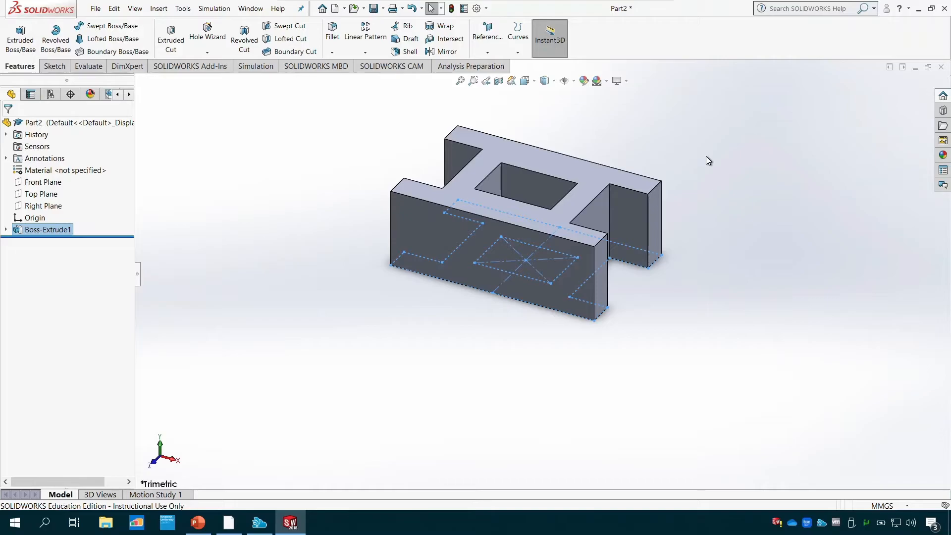
middle_click_drag(702, 144, 691, 187)
left_click(535, 83)
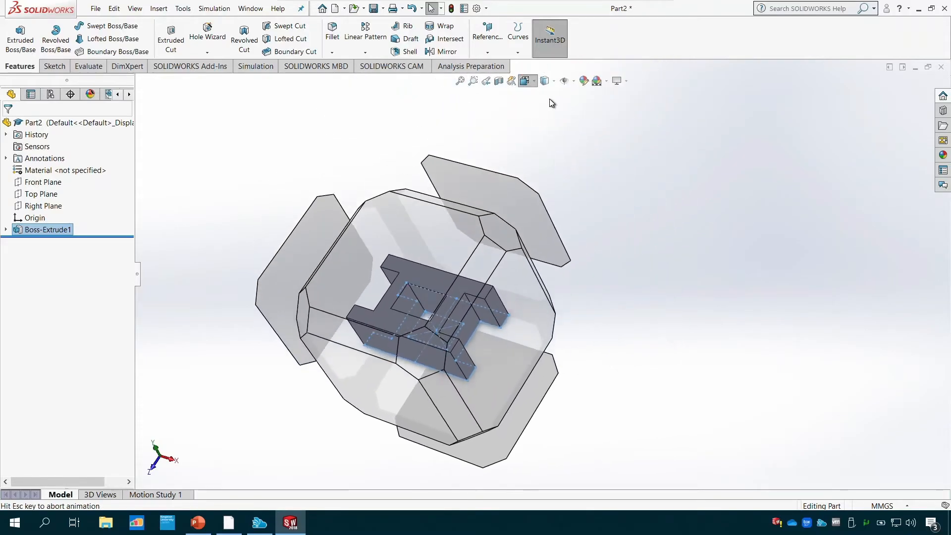
left_click(582, 109)
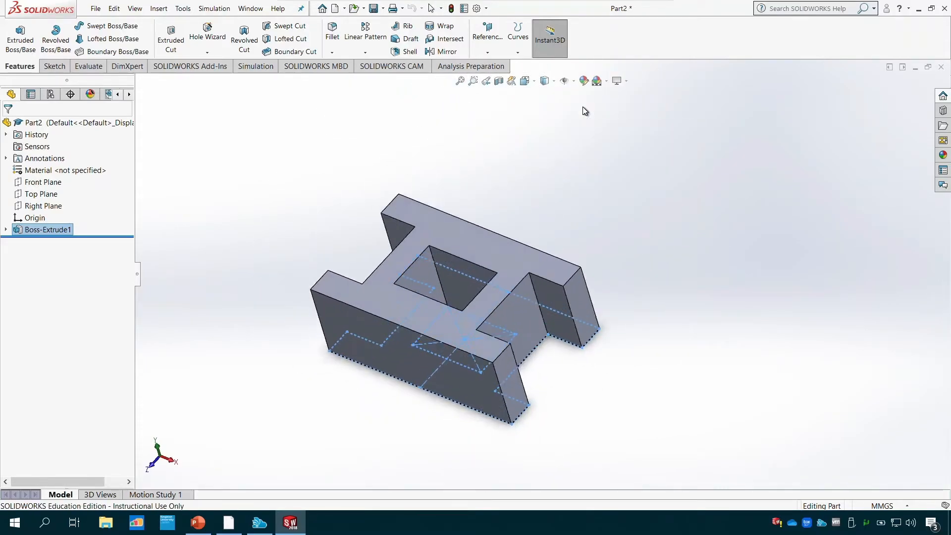
left_click(830, 212)
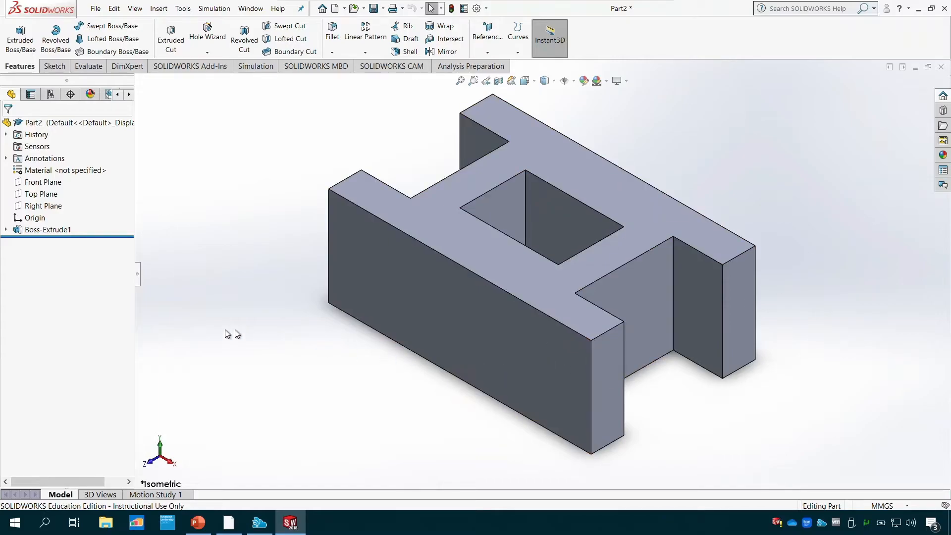
- Reopen the sketch beneath the base extrusion, examine its dimensioned profile in the top view, and exit it
left_click(5, 229)
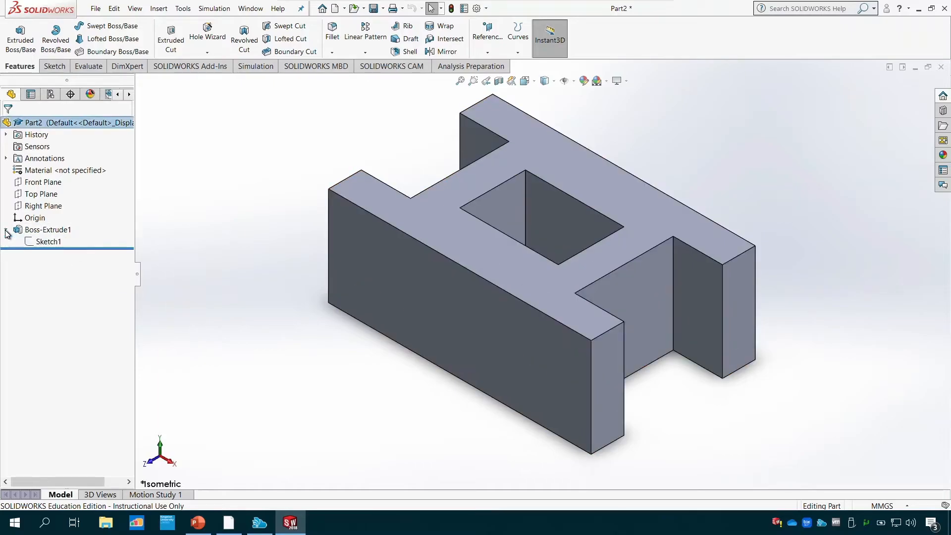
double_click(48, 242)
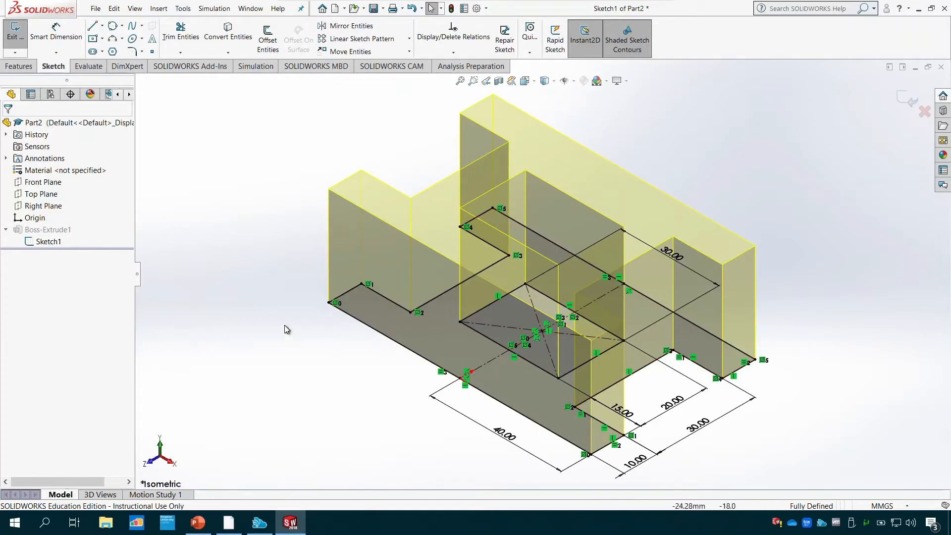
left_click(534, 81)
left_click(579, 135)
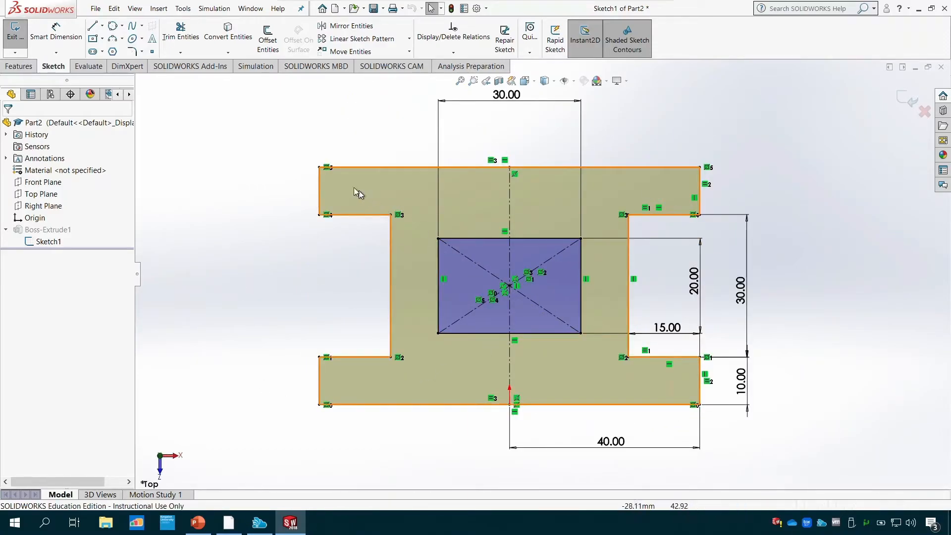
left_click(19, 37)
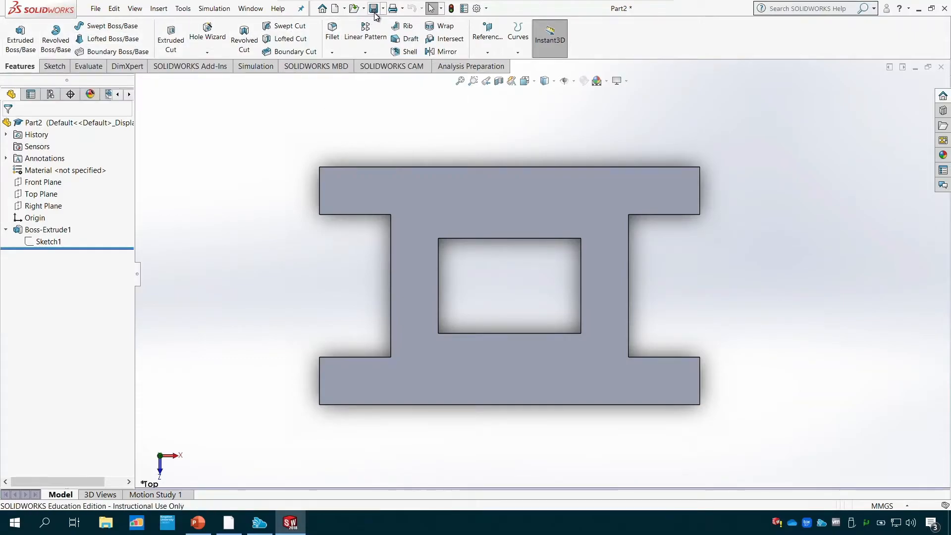
- Save the part as Tutorial 1 in the Tutorial Files folder of Session 5 within CAD-CAE Bootcamp 2021
left_click(101, 9)
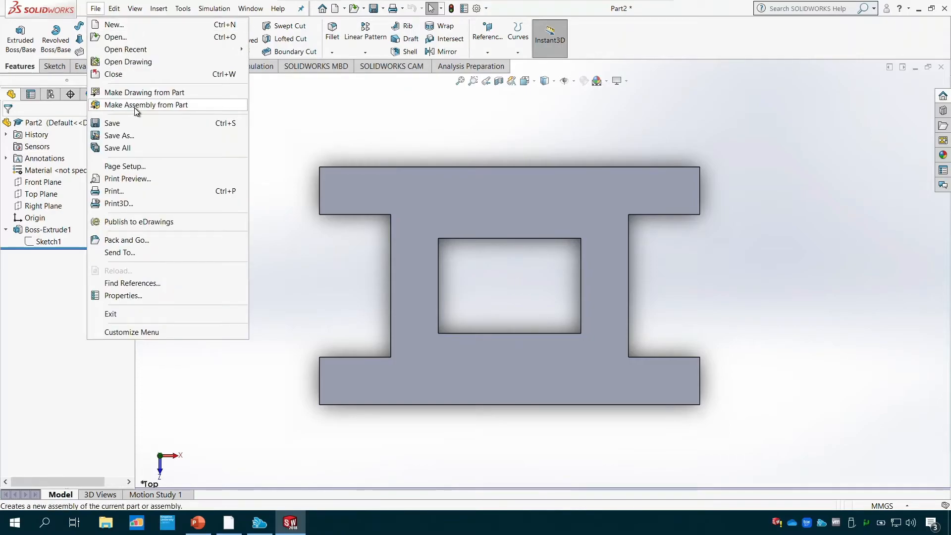
left_click(332, 124)
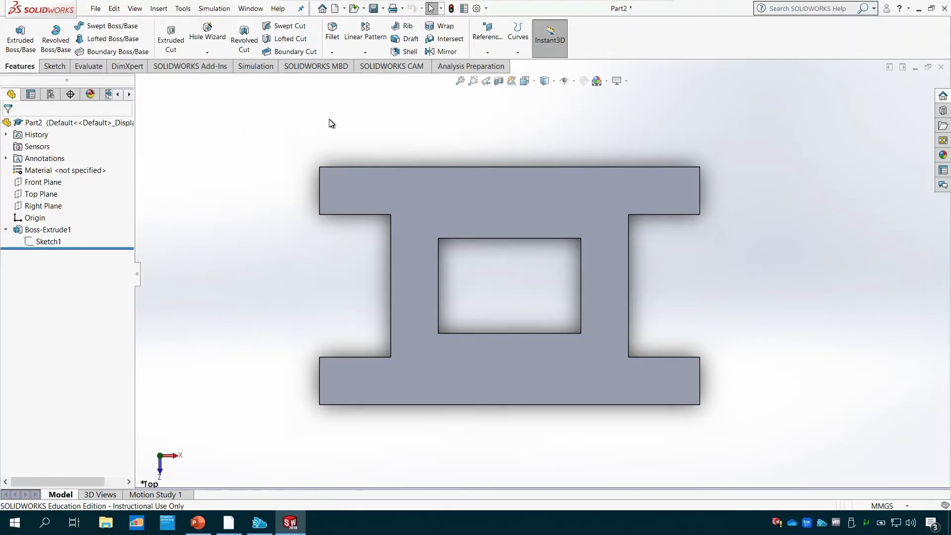
key("ctrl+s")
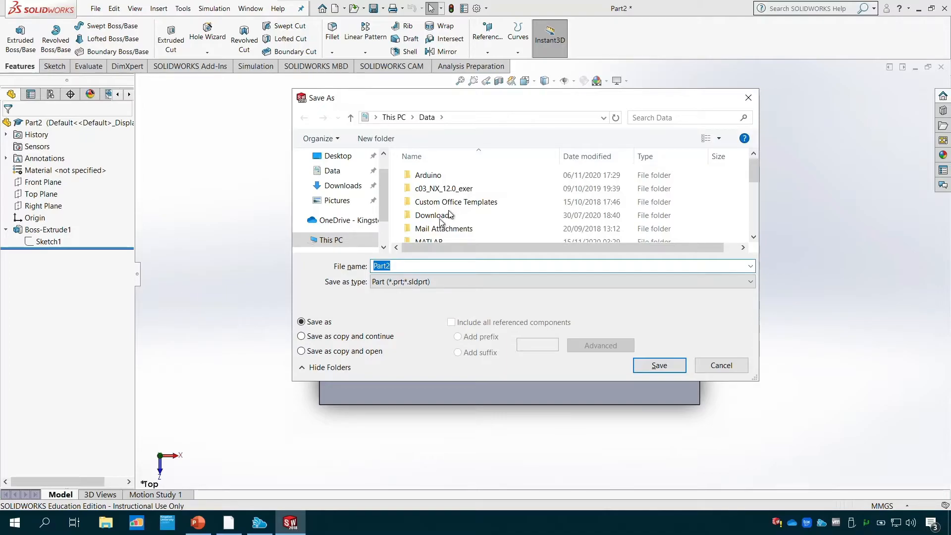
left_click_drag(382, 198, 383, 181)
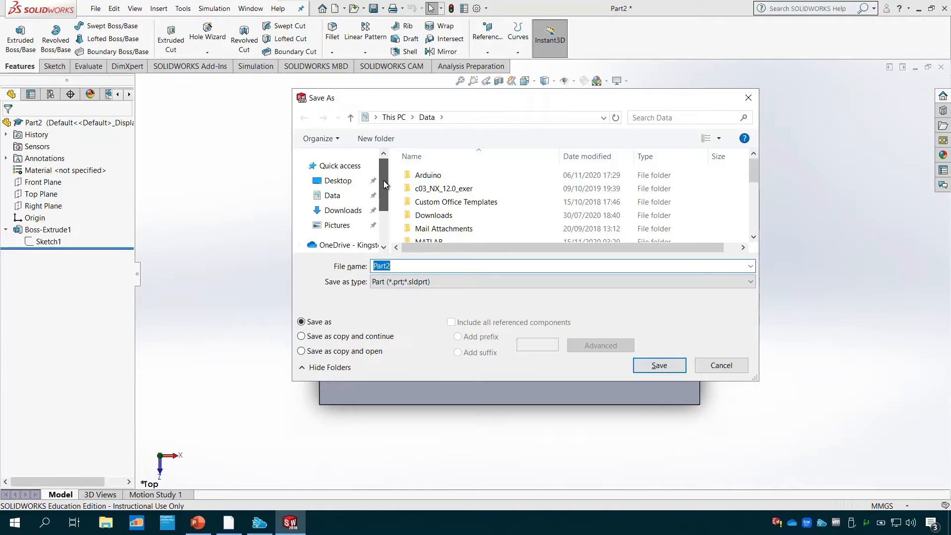
left_click(350, 185)
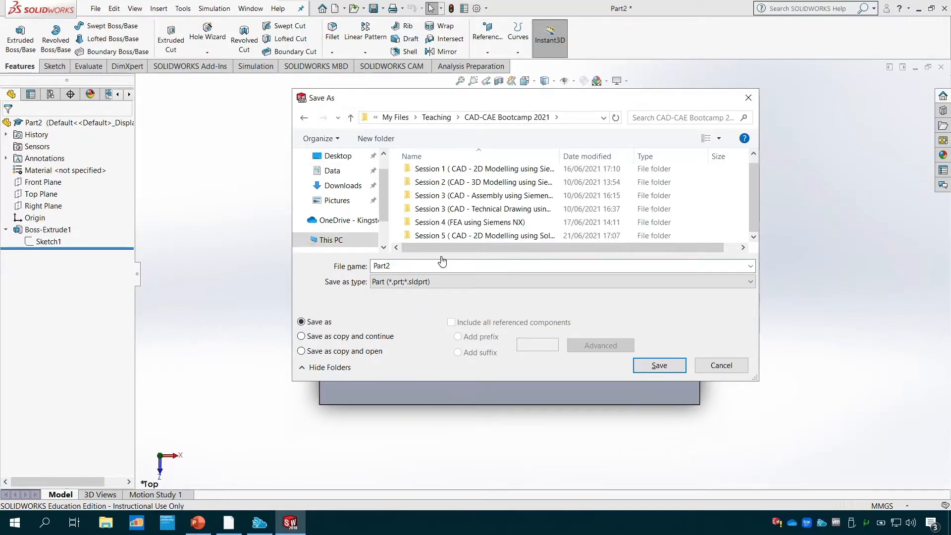
double_click(456, 237)
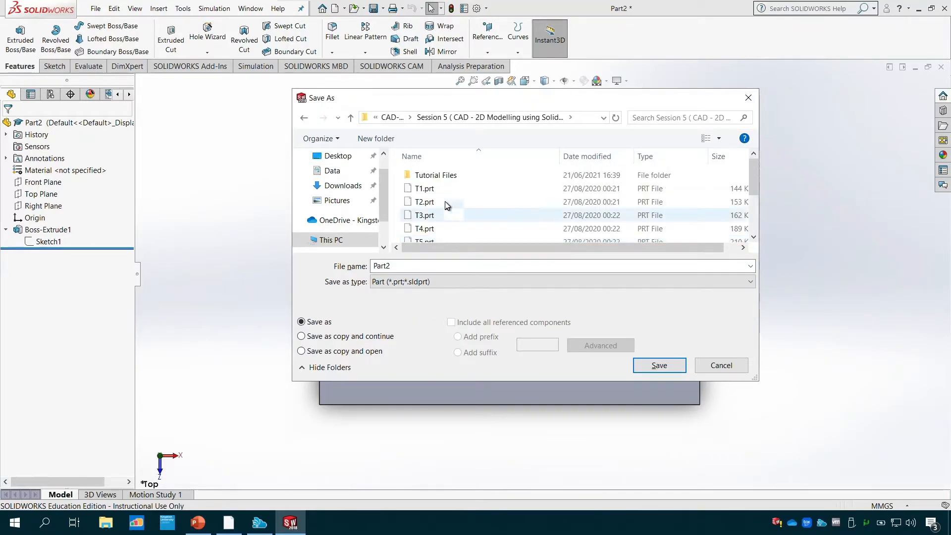
left_click(443, 175)
double_click(444, 175)
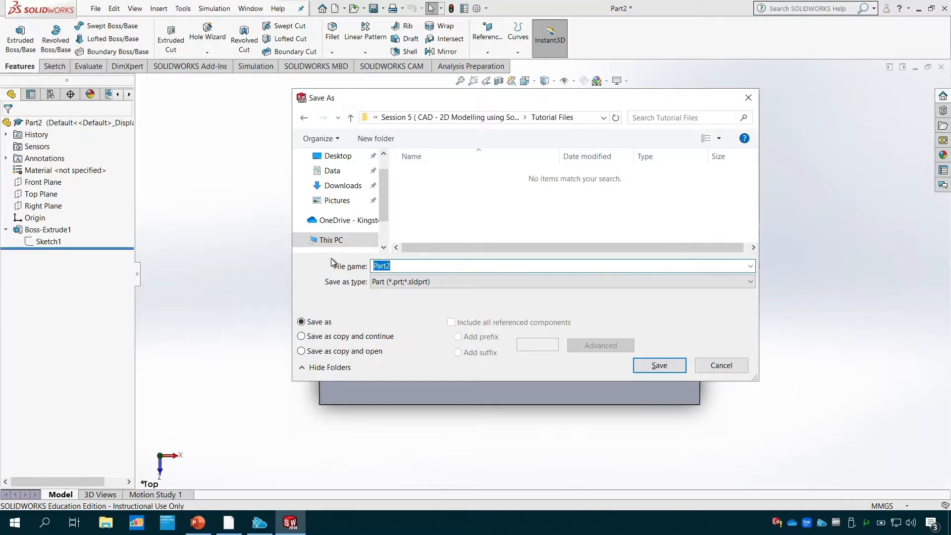
type("Tutorial 1")
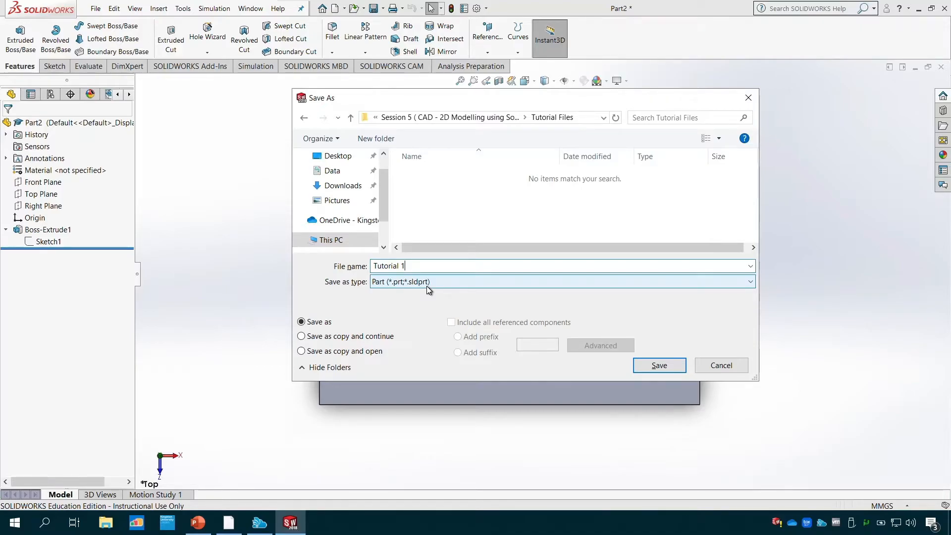
left_click(650, 366)
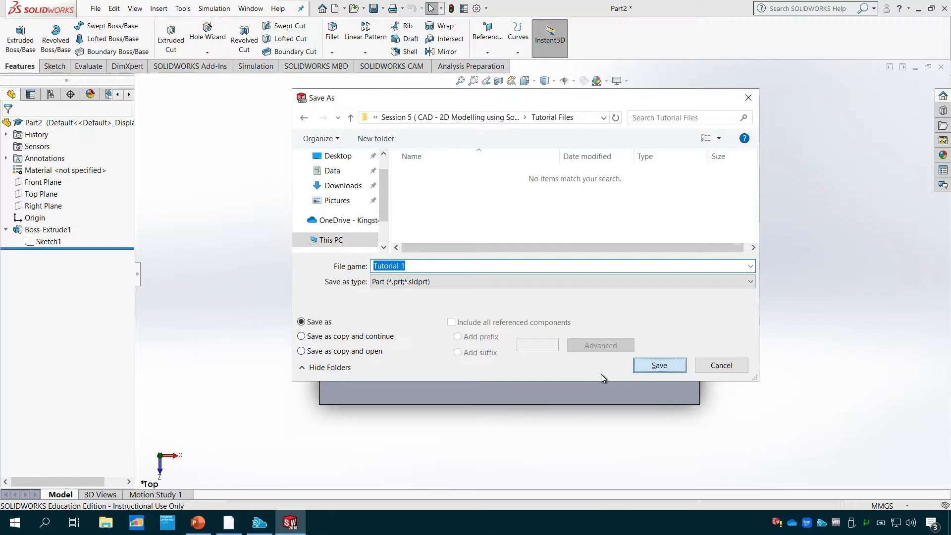
key("Return")
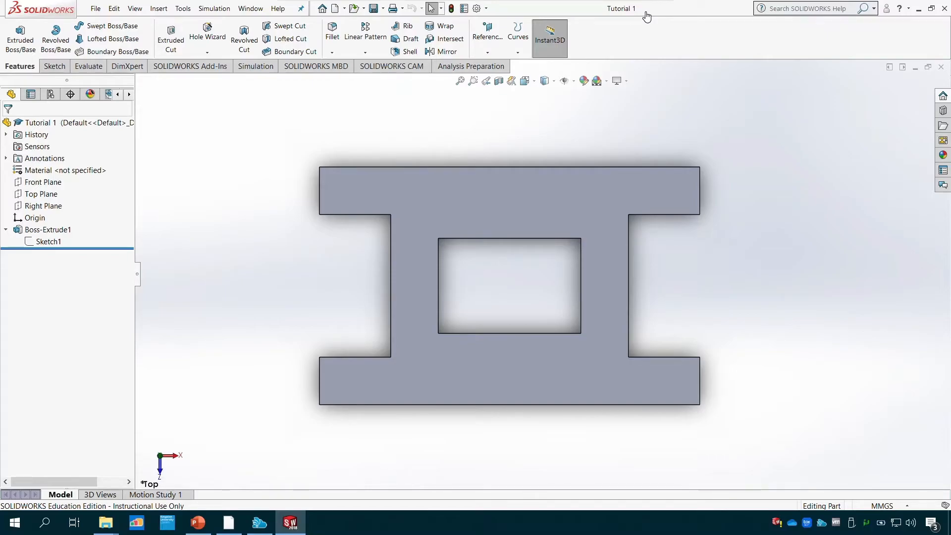
- Check for the saved Tutorial 1 part in the Session 5 Tutorial Files folder using File Explorer, and return to SOLIDWORKS
mouse_move(111, 528)
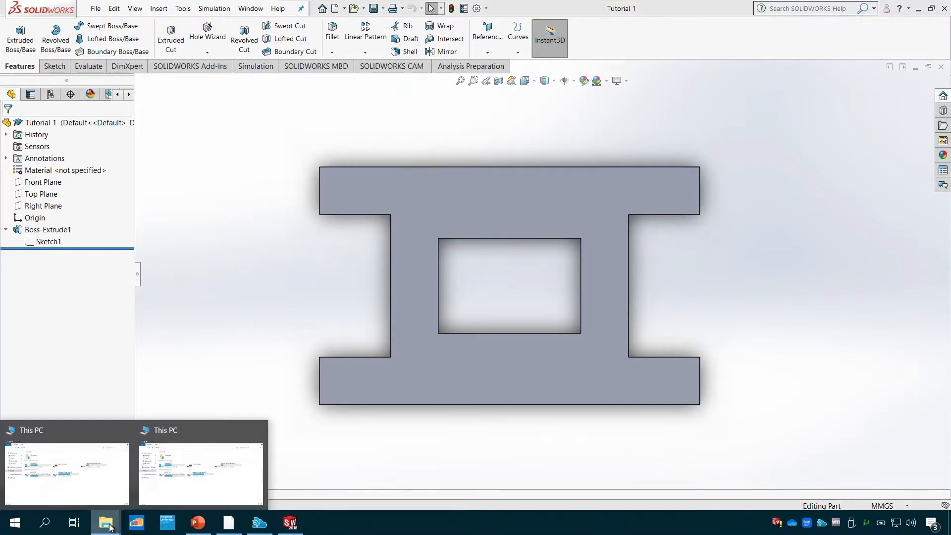
left_click(161, 484)
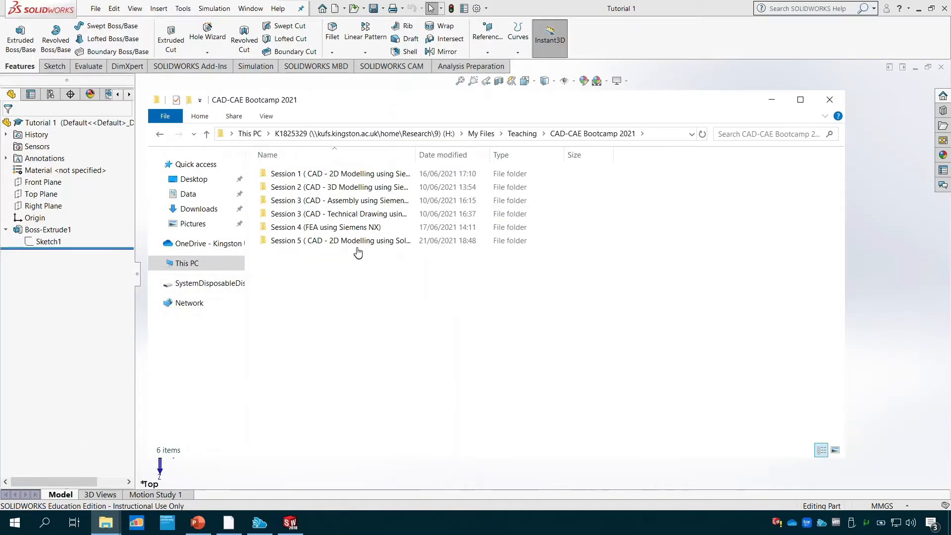
left_click(357, 241)
double_click(357, 241)
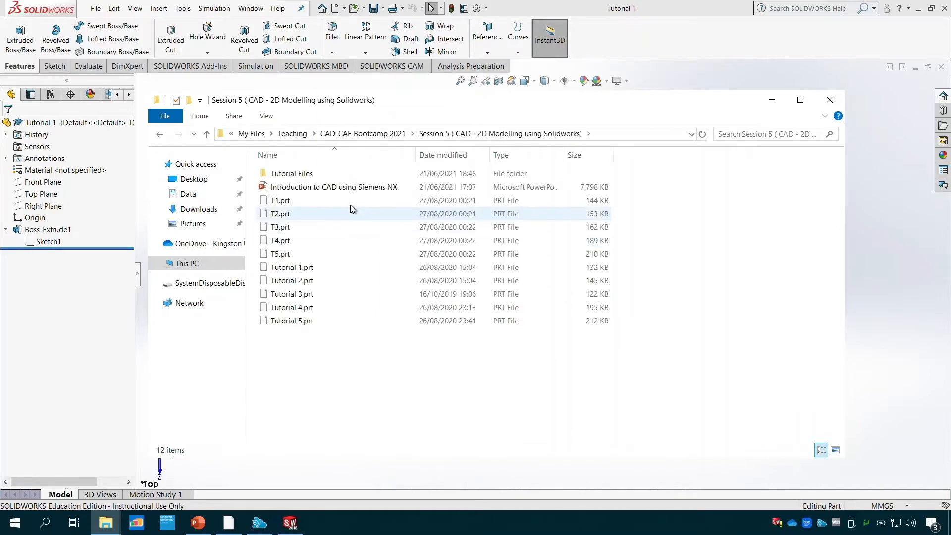
double_click(336, 174)
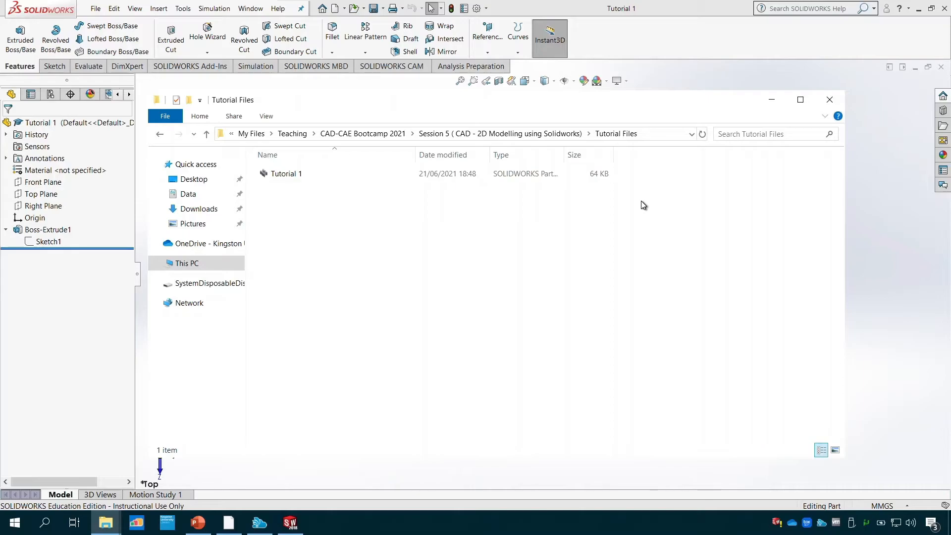
left_click(769, 106)
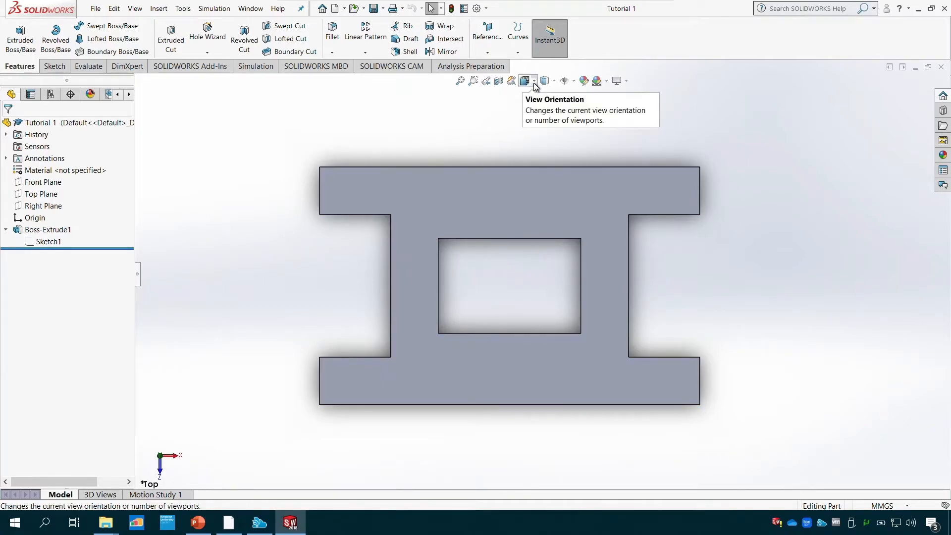
- Return the saved Tutorial 1 part to the isometric view
left_click(535, 85)
mouse_move(543, 82)
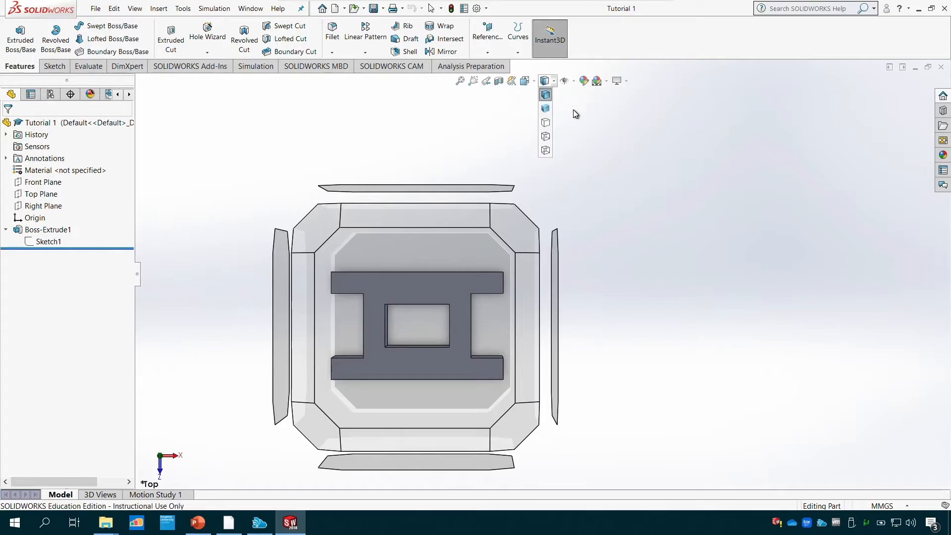
left_click(580, 108)
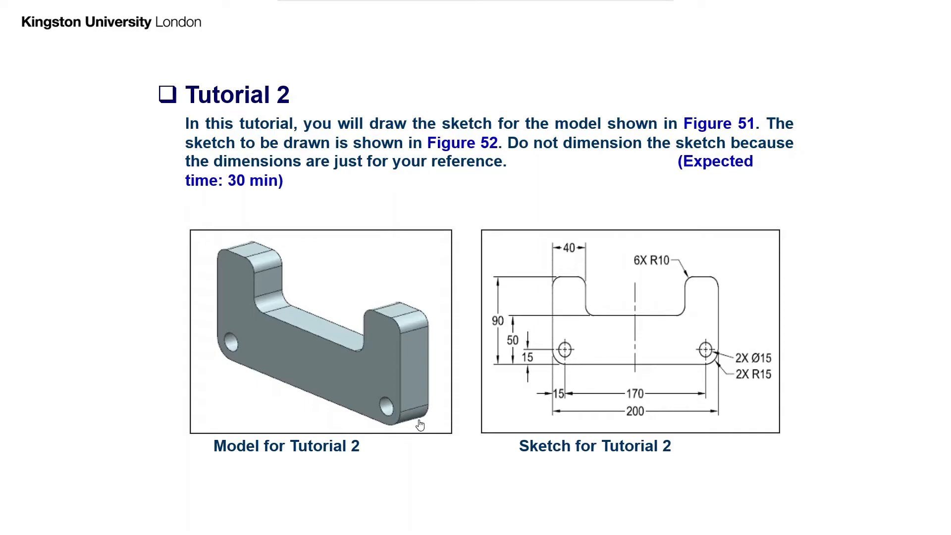
- End the PowerPoint slide show at Tutorial 2, switch to SOLIDWORKS, and create a new part document
key("Escape")
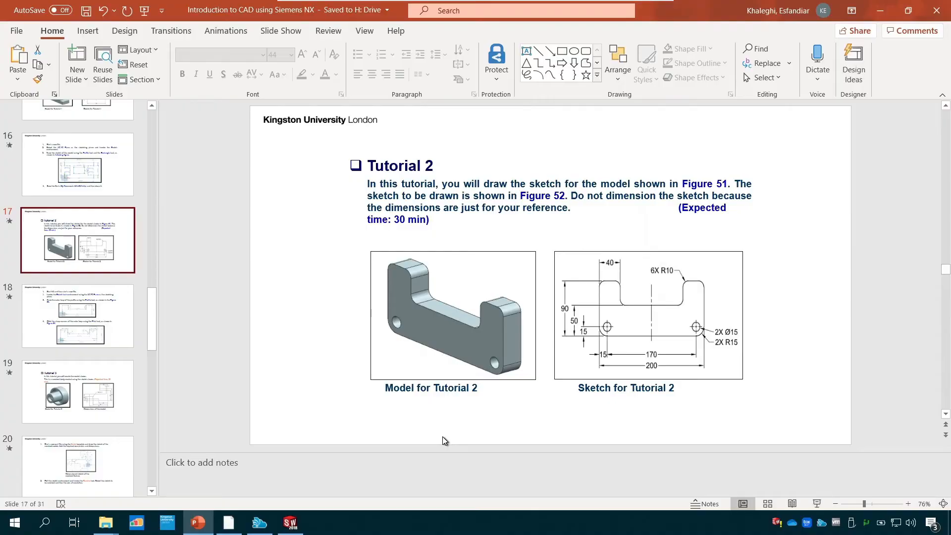
left_click(287, 526)
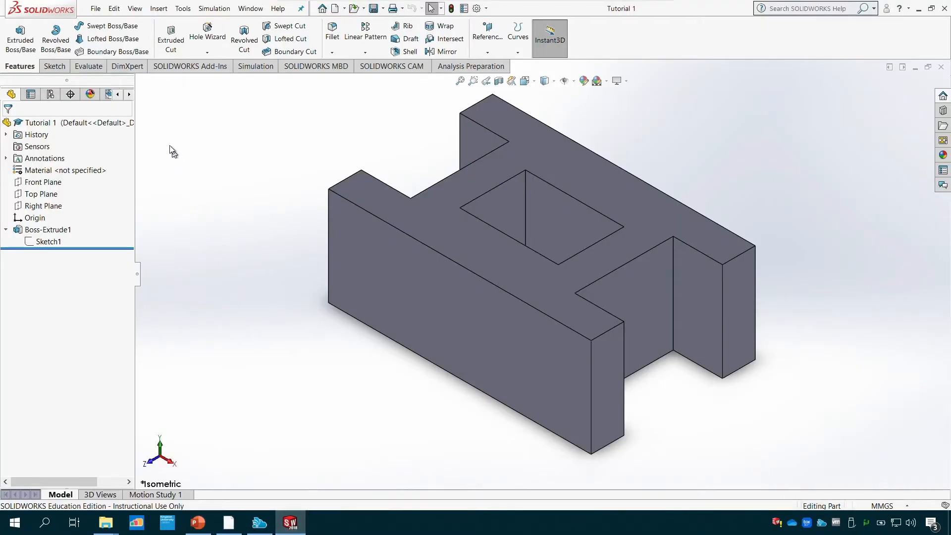
left_click(101, 12)
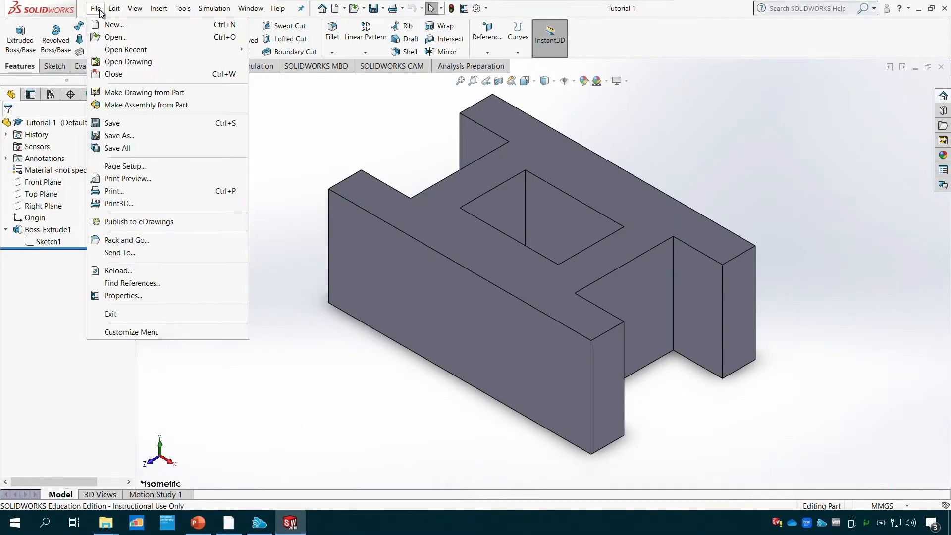
left_click(106, 26)
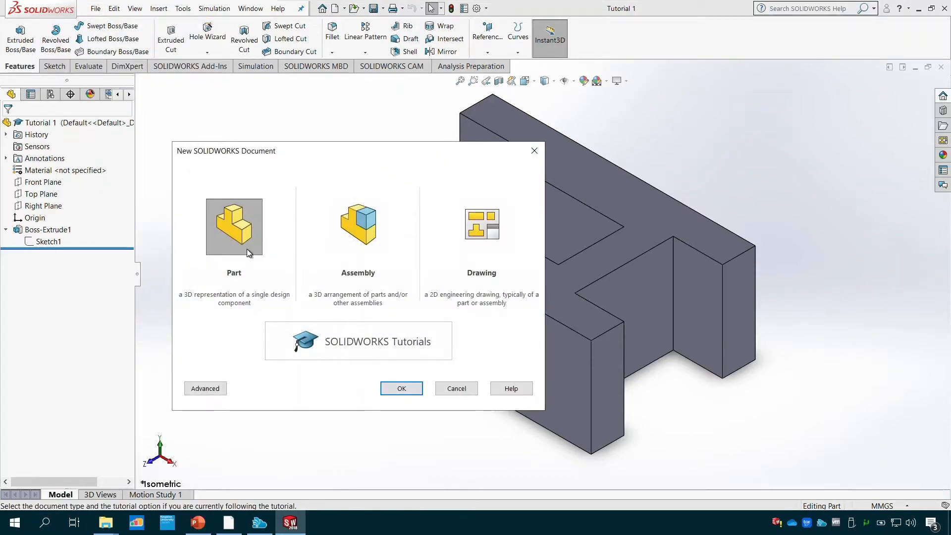
left_click(397, 387)
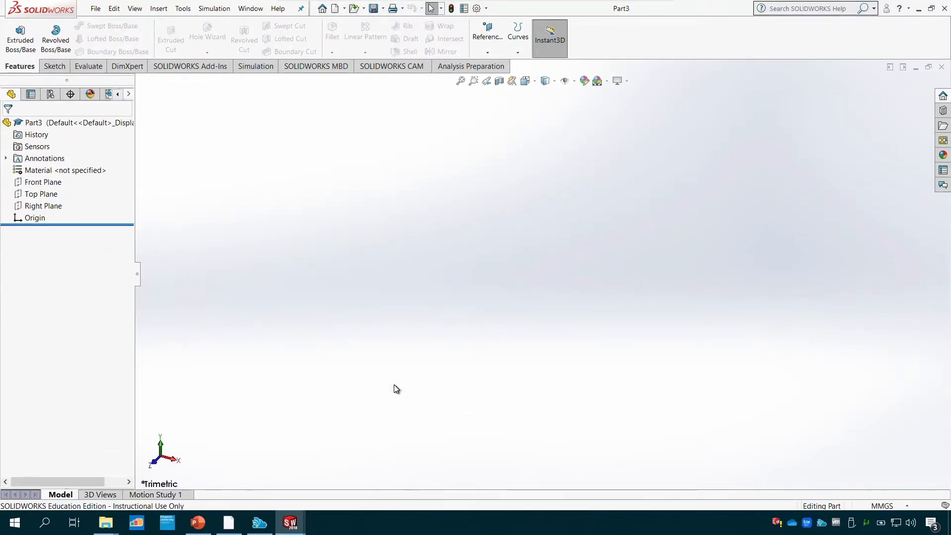
- Start a sketch on the Top Plane and draw a horizontal line about 121 mm long from the origin towards positive X
left_click(62, 70)
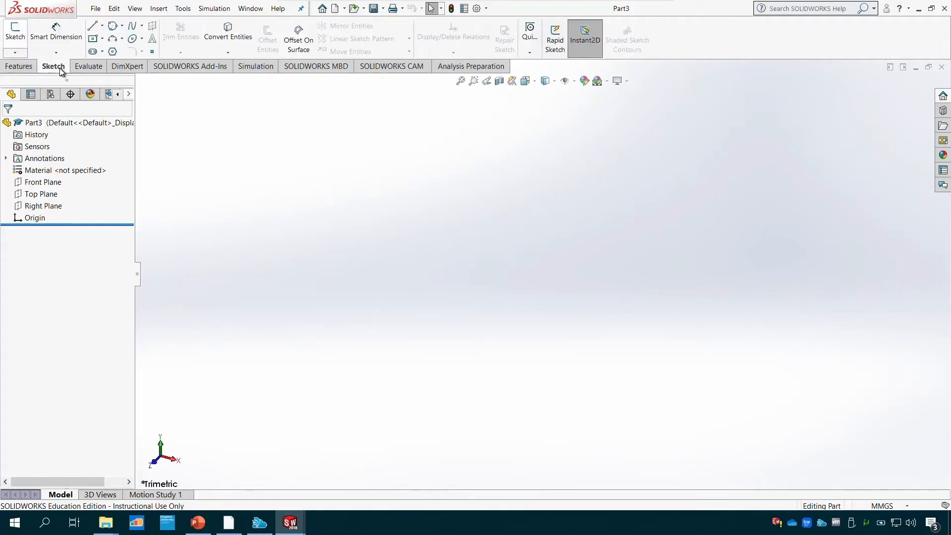
left_click(15, 38)
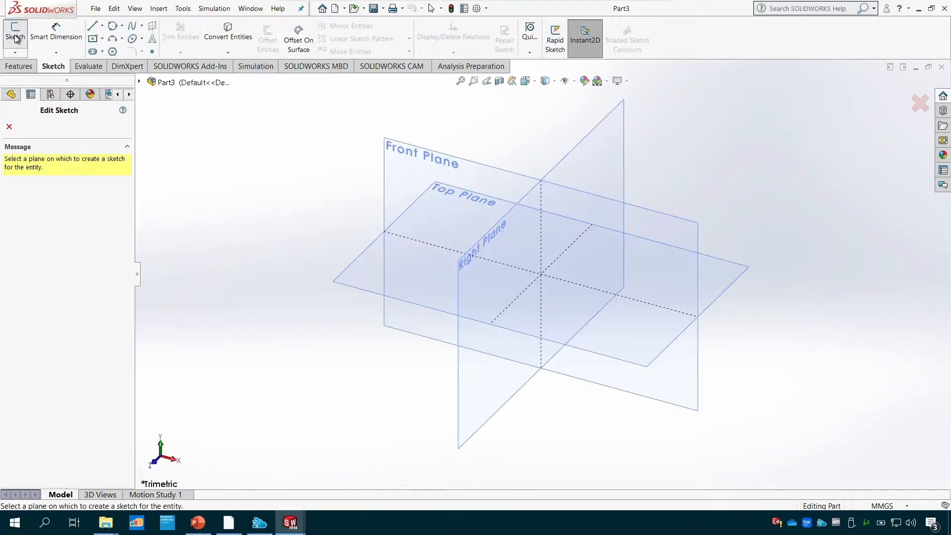
left_click(339, 286)
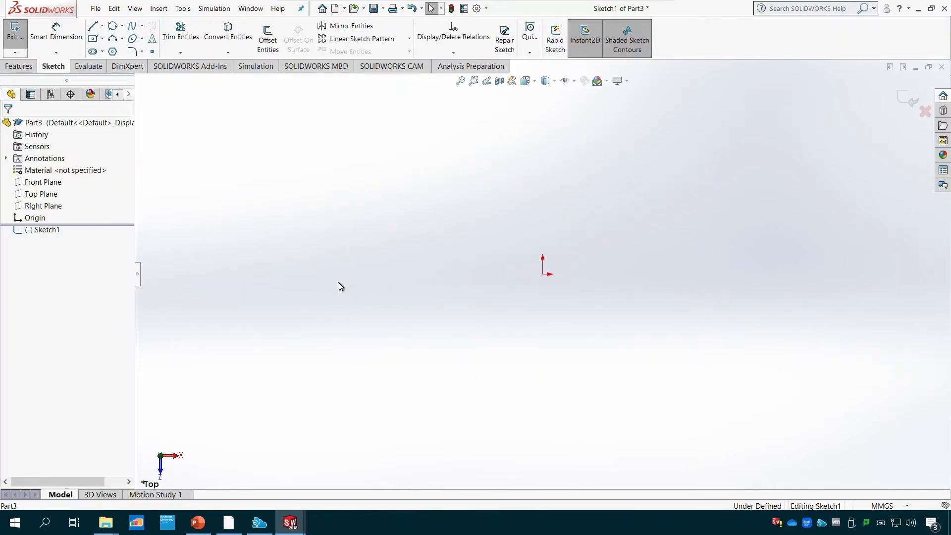
left_click(92, 26)
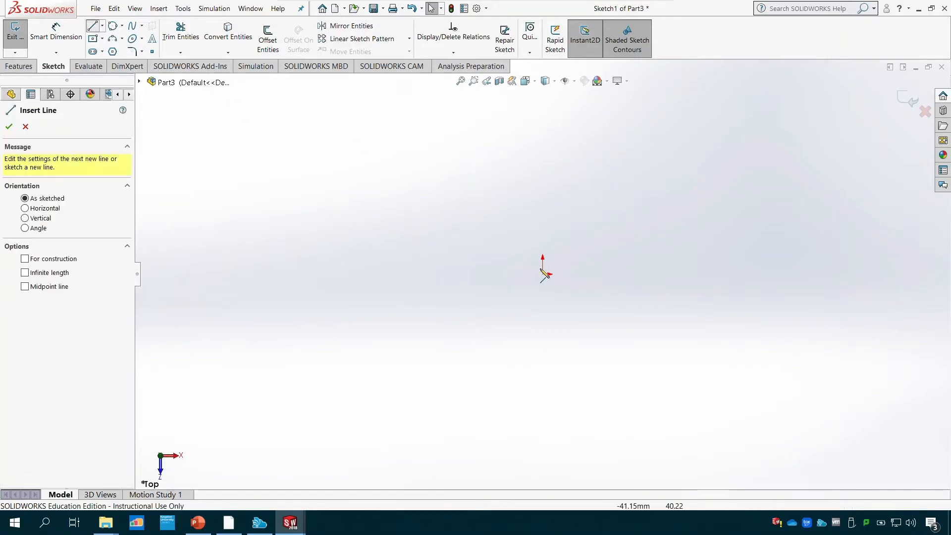
left_click(543, 274)
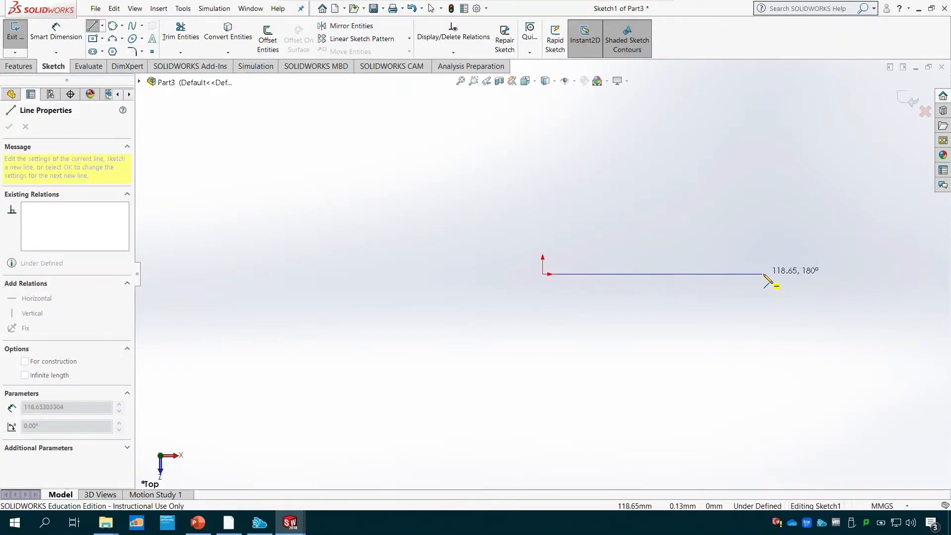
left_click(766, 273)
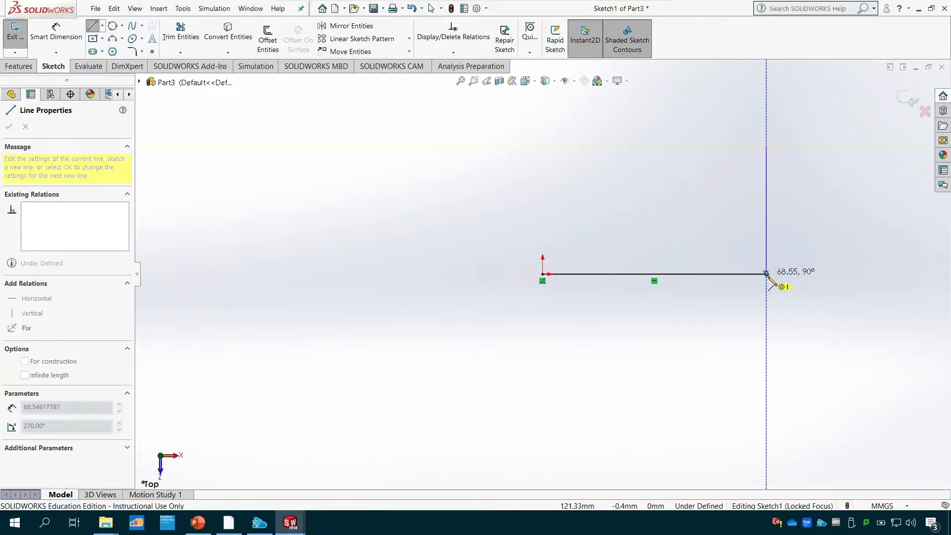
key("Escape")
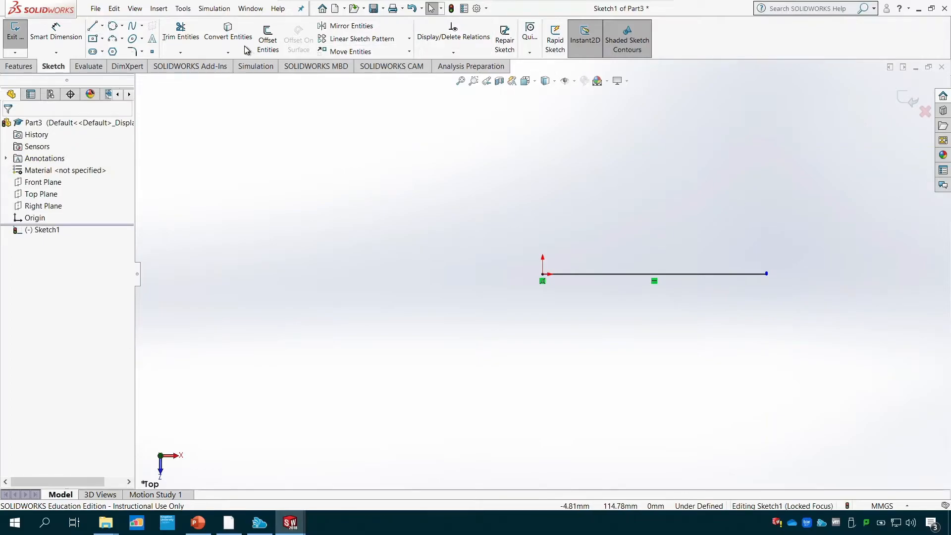
- Draw a vertical line about 22 mm long upward from the free end of the horizontal base line
left_click(92, 25)
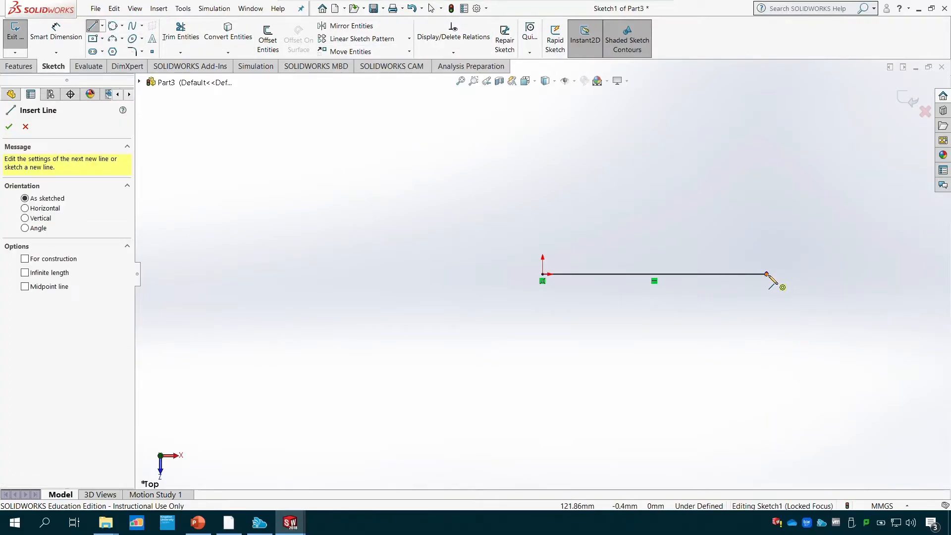
scroll(773, 278, "up", 8)
scroll(608, 282, "down", 6)
scroll(424, 234, "down", 3)
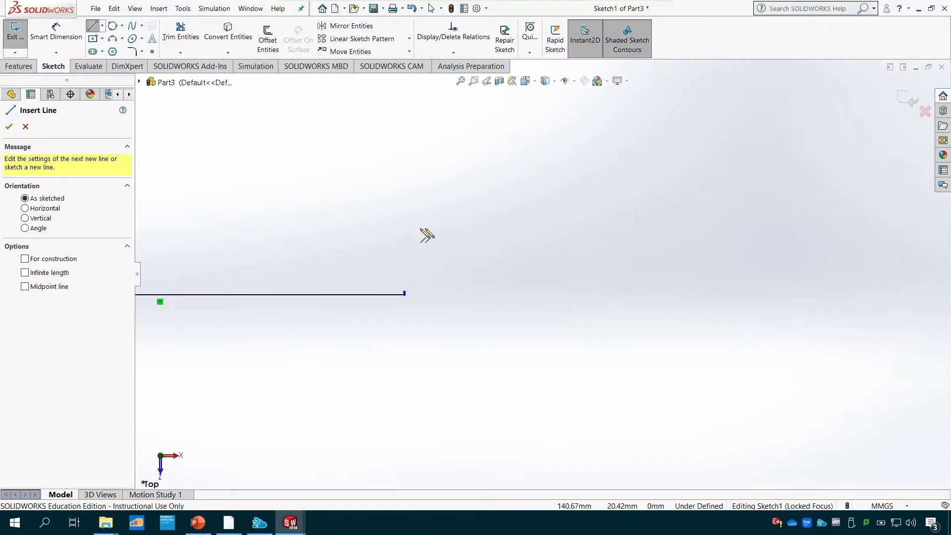
scroll(408, 291, "down", 3)
key("Escape")
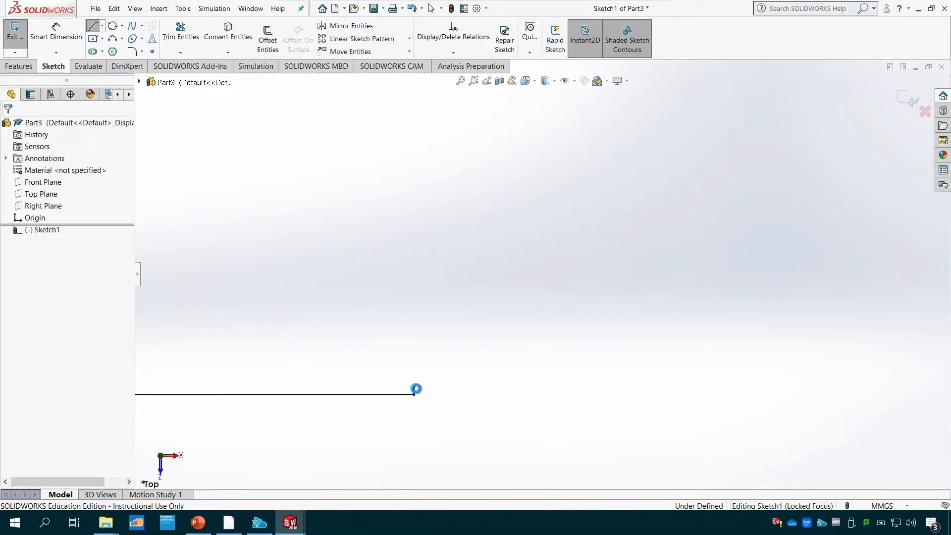
left_click_drag(415, 386, 415, 119)
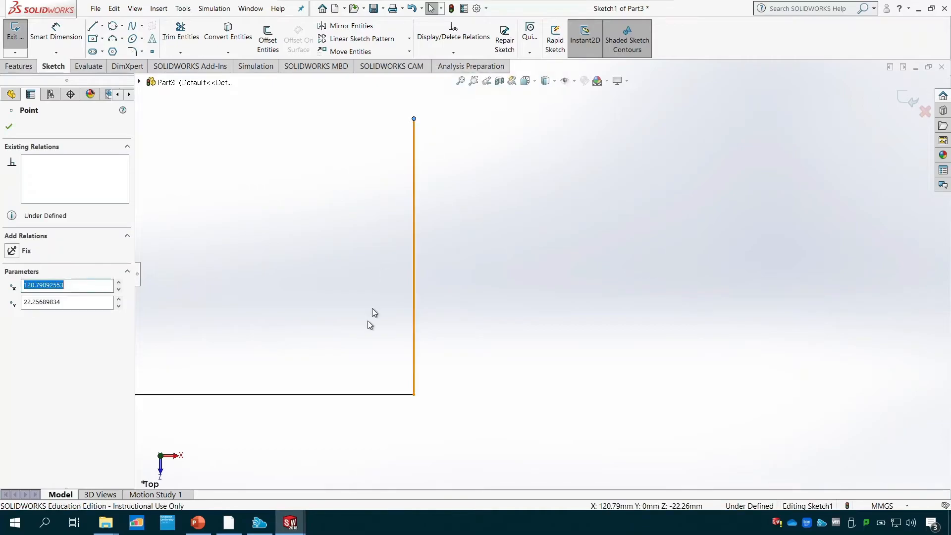
scroll(409, 323, "down", 1)
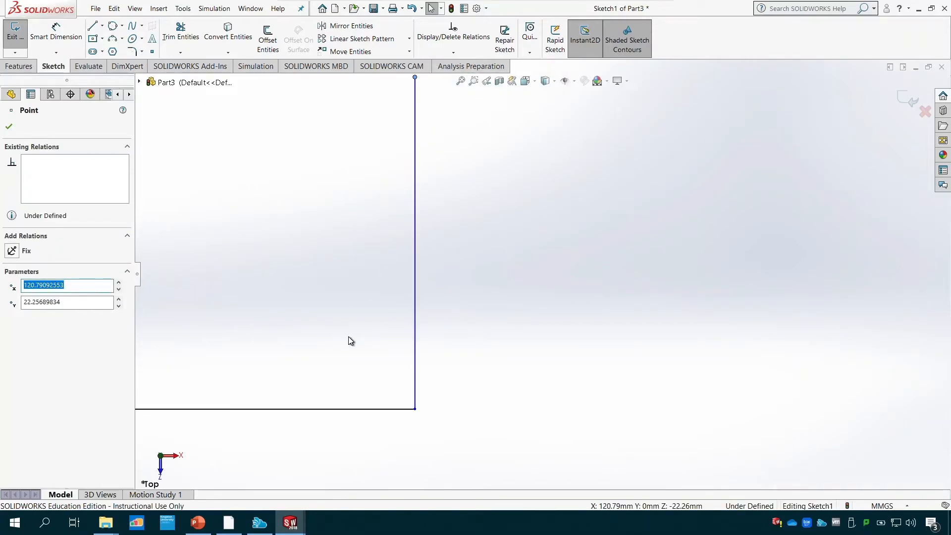
scroll(349, 340, "down", 3)
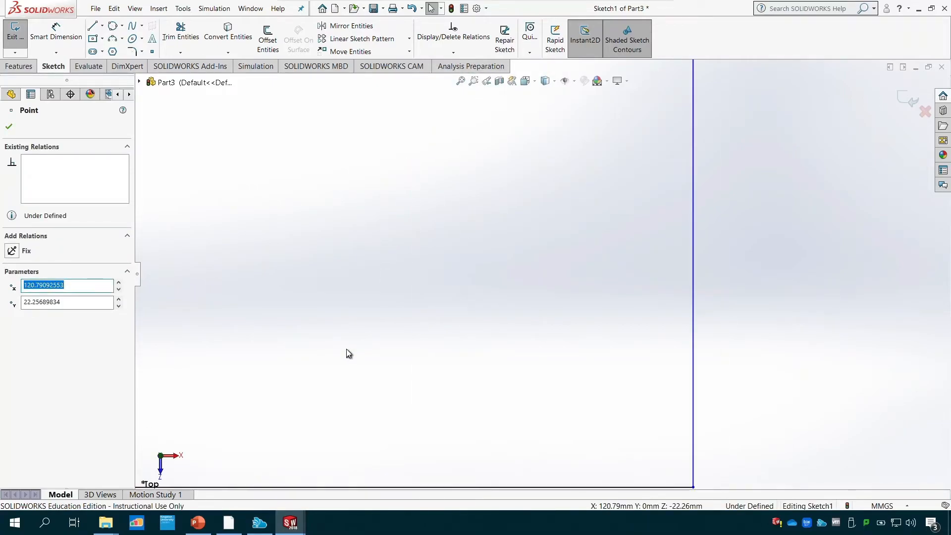
left_click(461, 81)
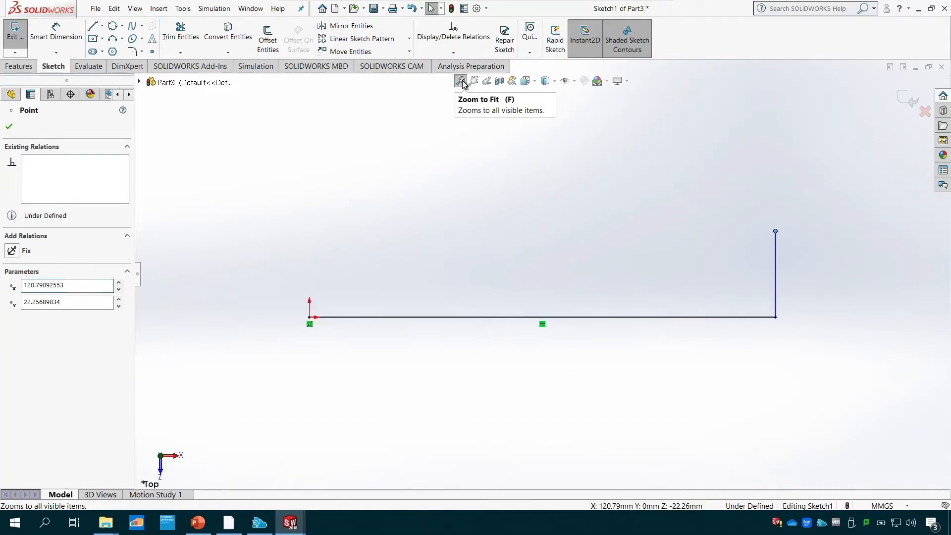
left_click(9, 126)
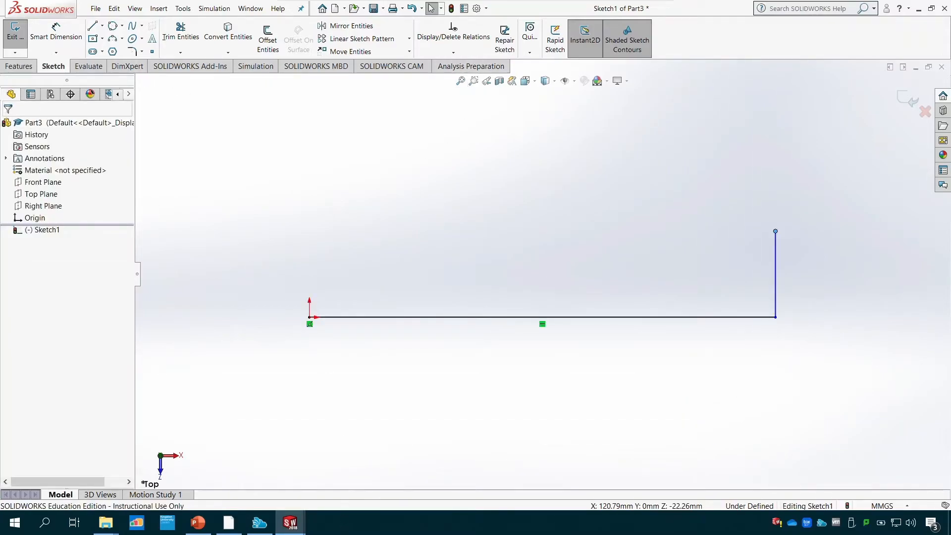
- Switch to PowerPoint to check the overall width and height on the Tutorial 2 drawing, and return to the SOLIDWORKS sketch
left_click(203, 526)
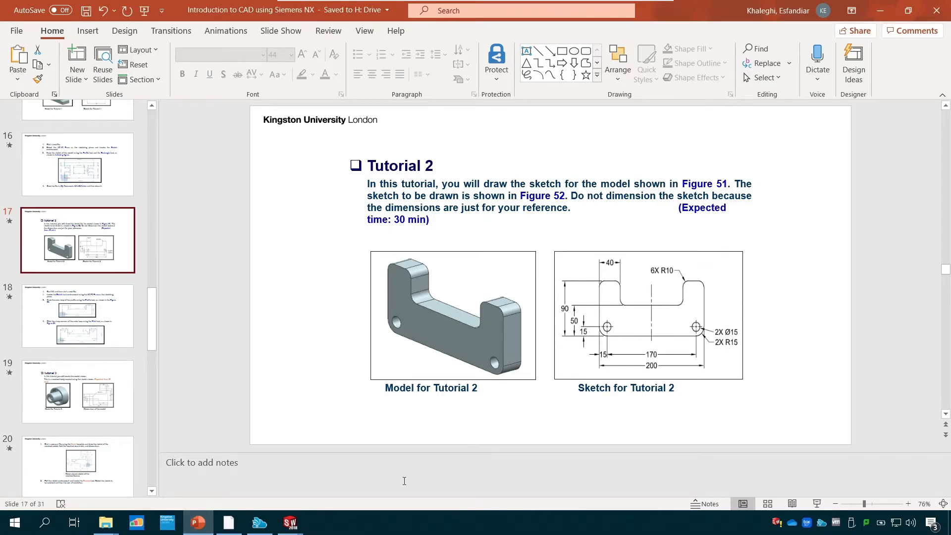
mouse_move(287, 529)
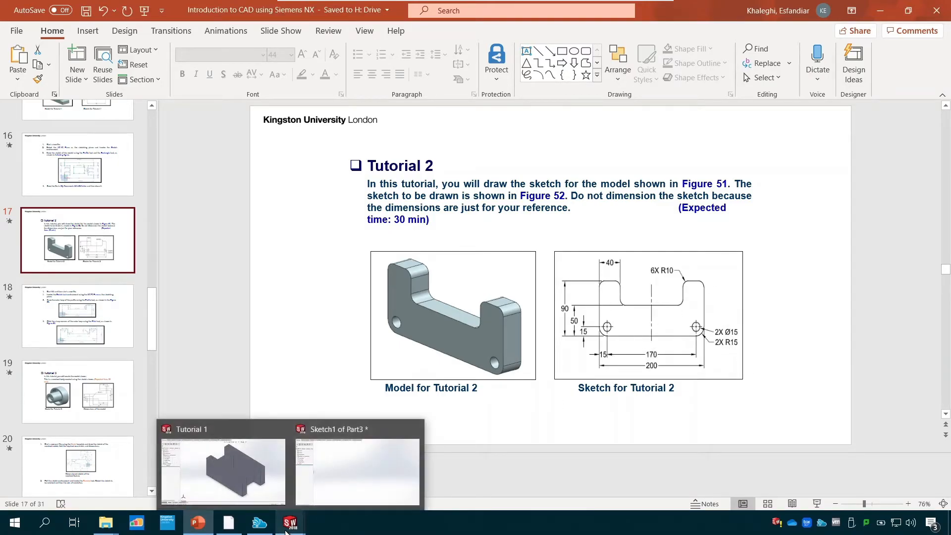
left_click(334, 481)
- Dimension the horizontal base line to 200 mm, placing the dimension below it
left_click(56, 34)
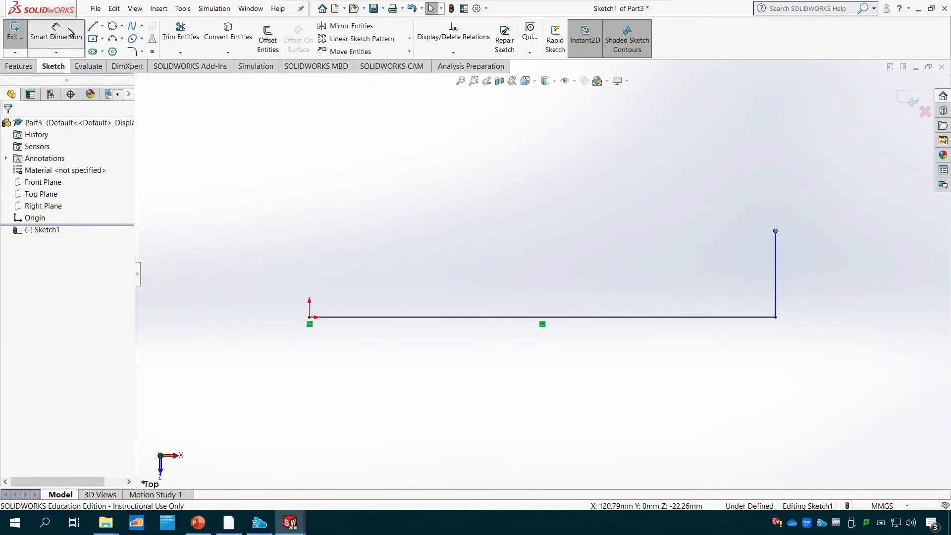
left_click(543, 322)
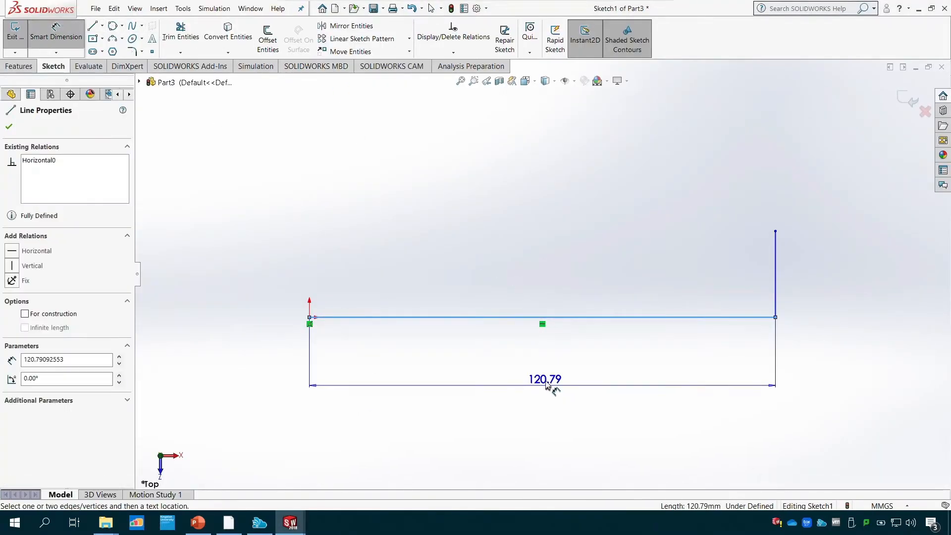
left_click(550, 373)
type("200")
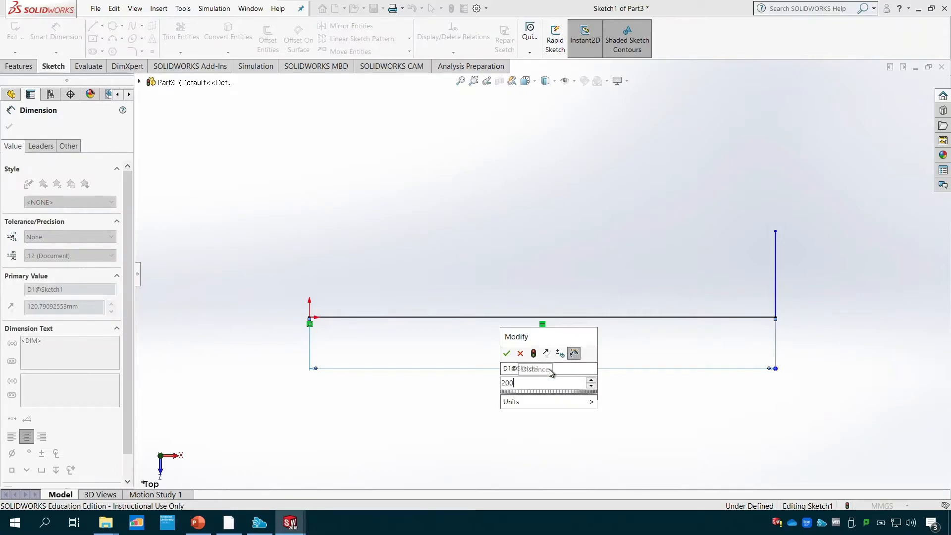
key("Return")
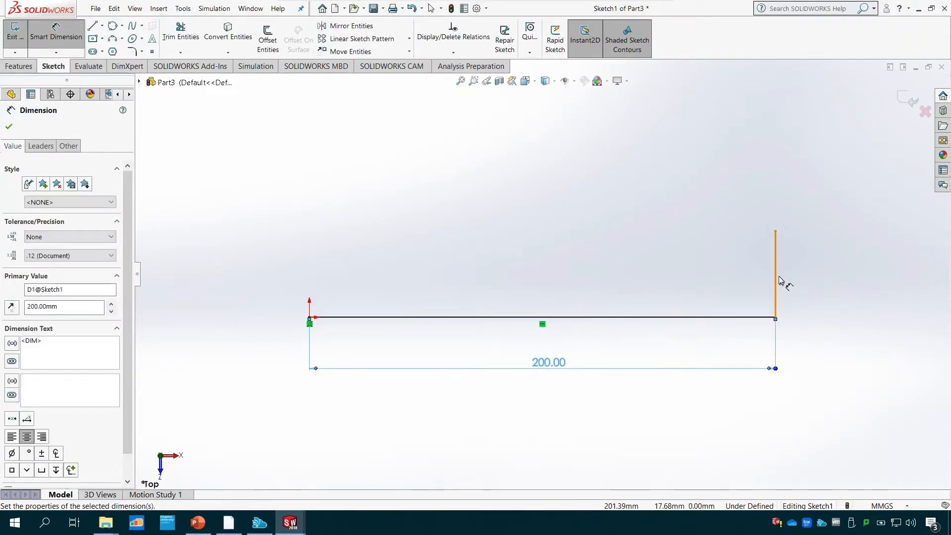
- Dimension the vertical side line to 90 mm, placing the dimension outside the profile
left_click(778, 276)
left_click(817, 275)
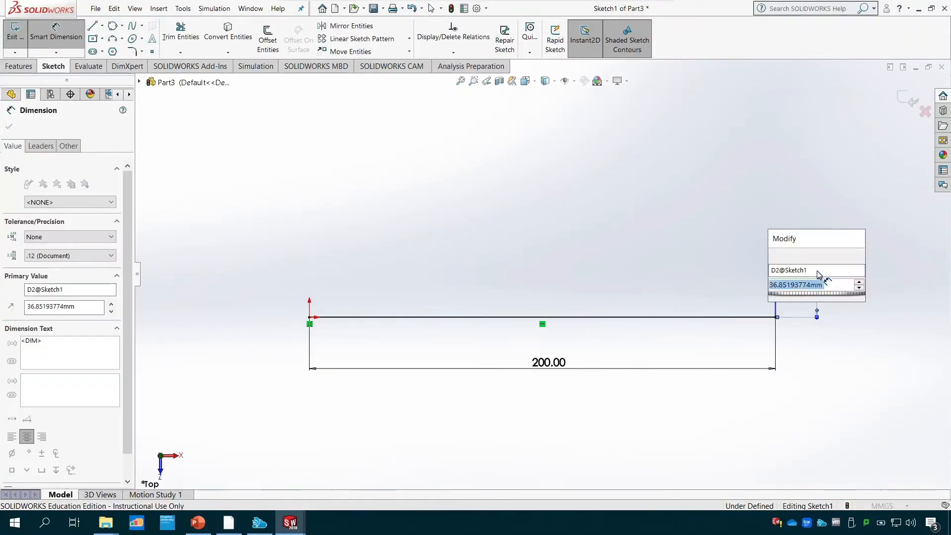
type("90")
key("Return")
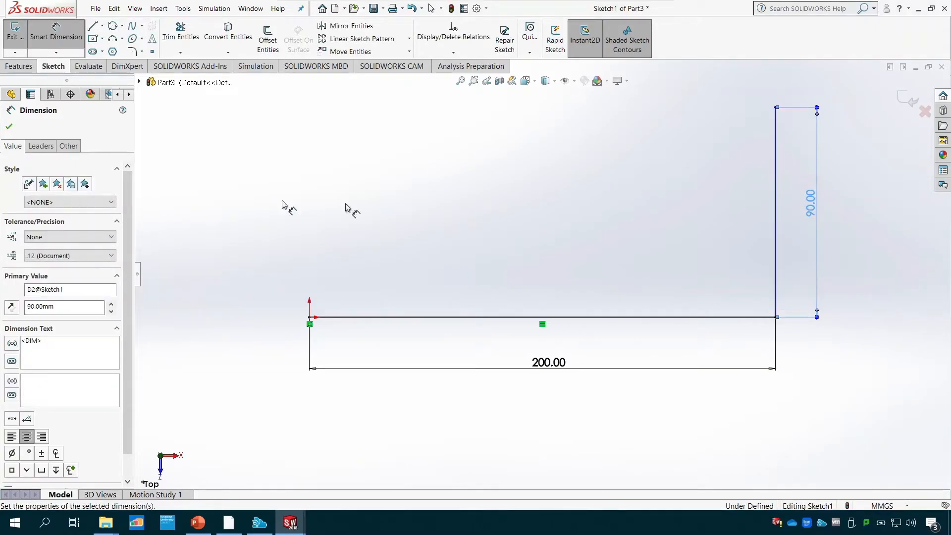
key("Escape")
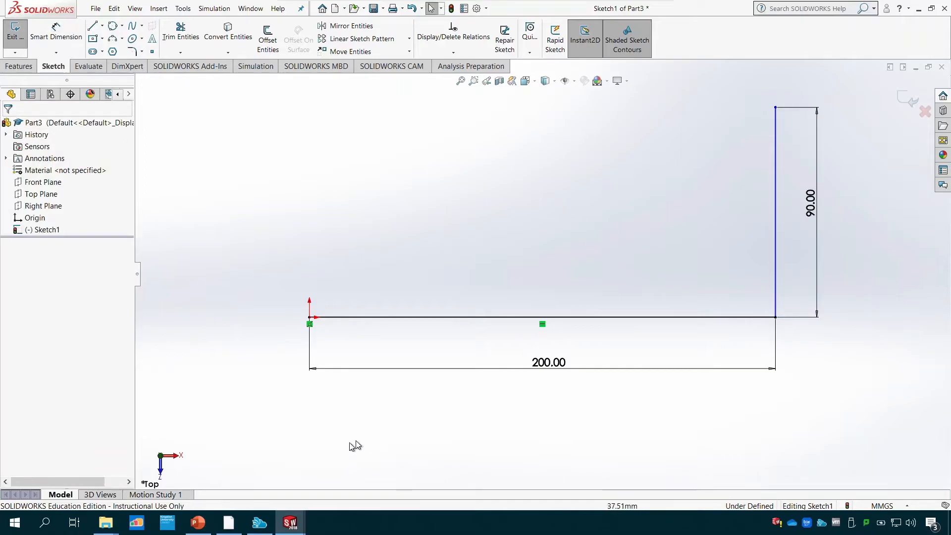
- Switch to PowerPoint to examine the upright's width and the notch on the Tutorial 2 drawing, and return to the SOLIDWORKS sketch
left_click(198, 522)
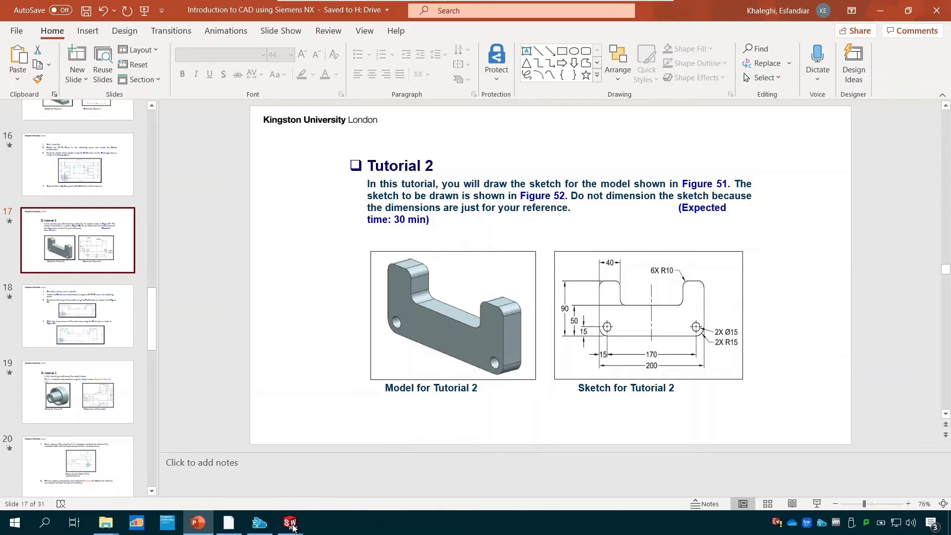
mouse_move(293, 527)
left_click(338, 492)
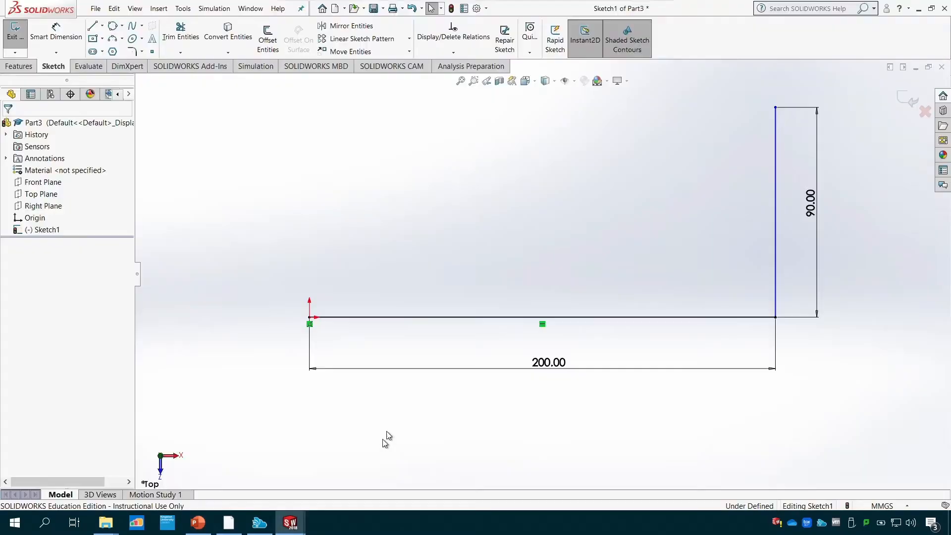
- From the top of the 90 mm line, draw a horizontal line about 35 mm inward and a vertical line about 28 mm downward
left_click(92, 25)
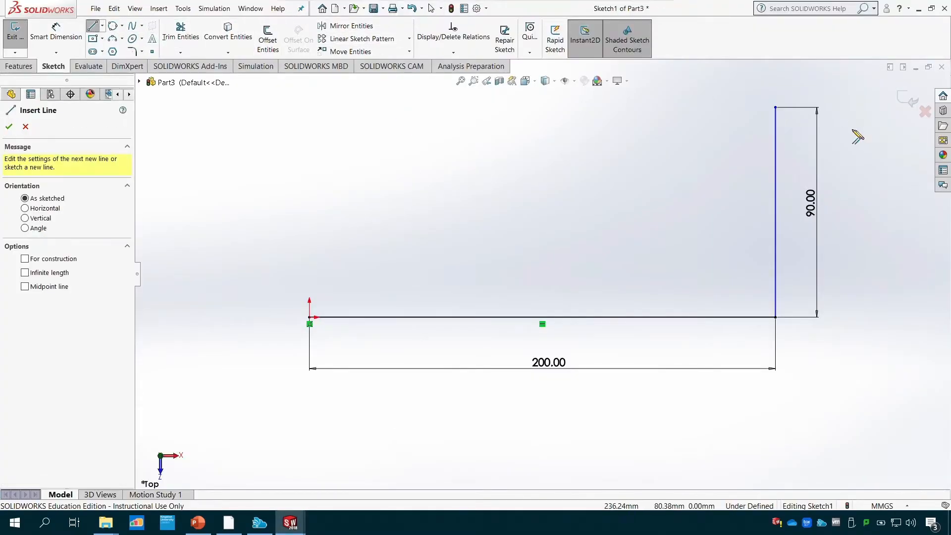
left_click(775, 107)
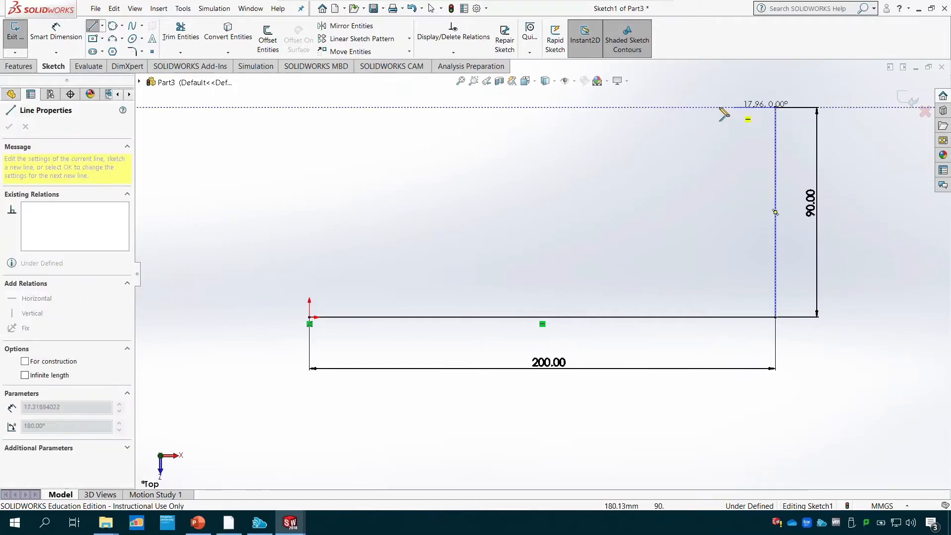
left_click(694, 107)
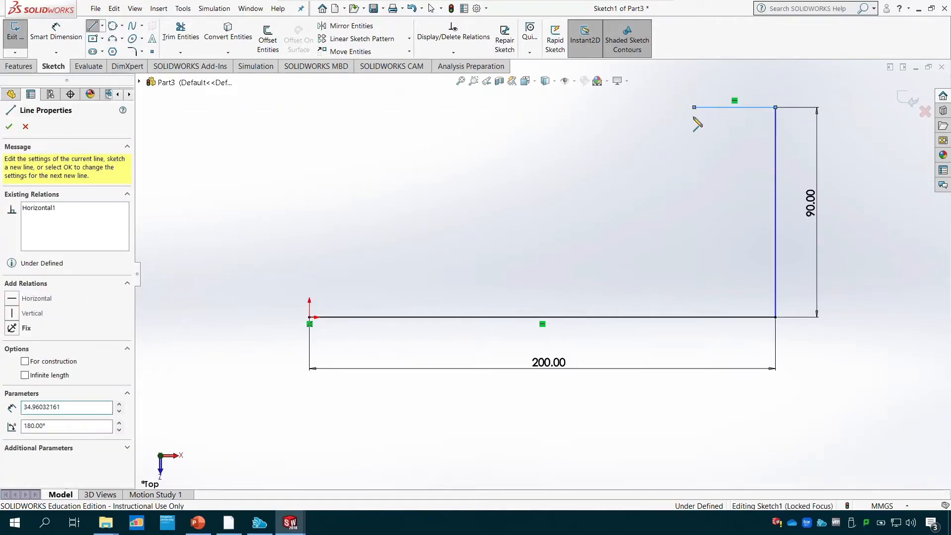
left_click(694, 172)
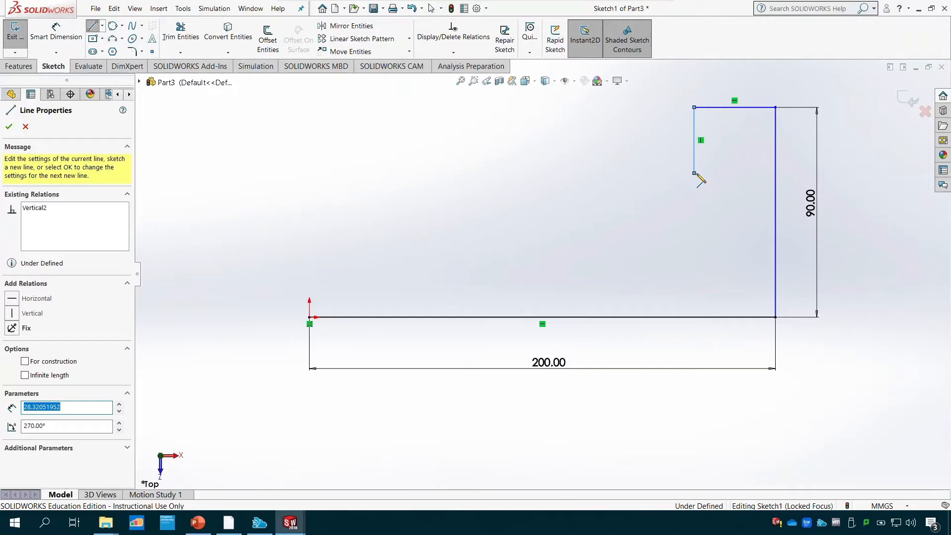
key("Escape")
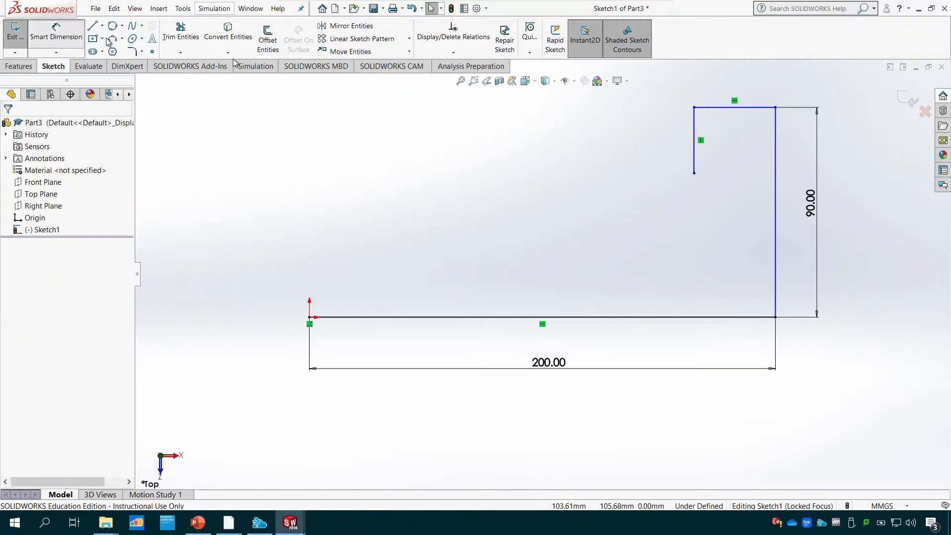
- Dimension the short horizontal line at the top of the upright to 40 mm
left_click(56, 30)
left_click(759, 107)
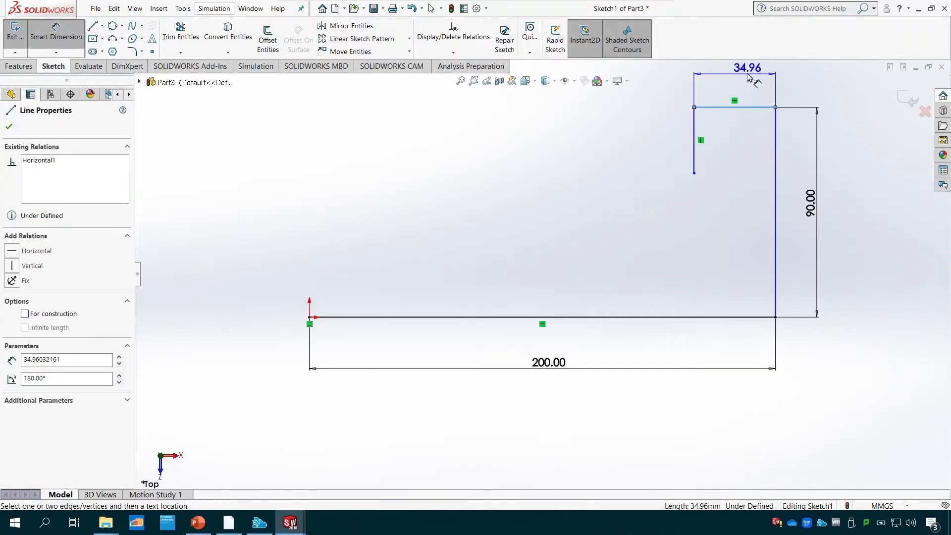
left_click(747, 72)
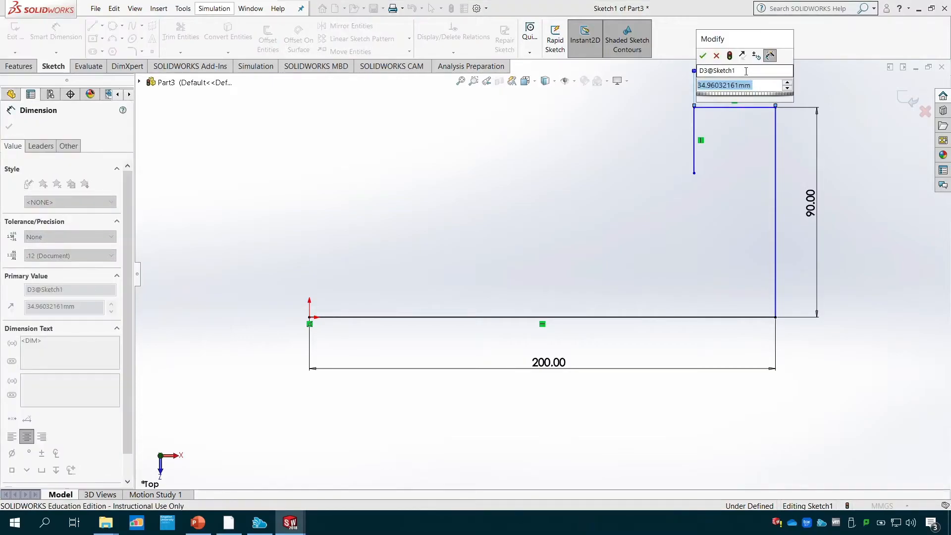
type("40")
key("Return")
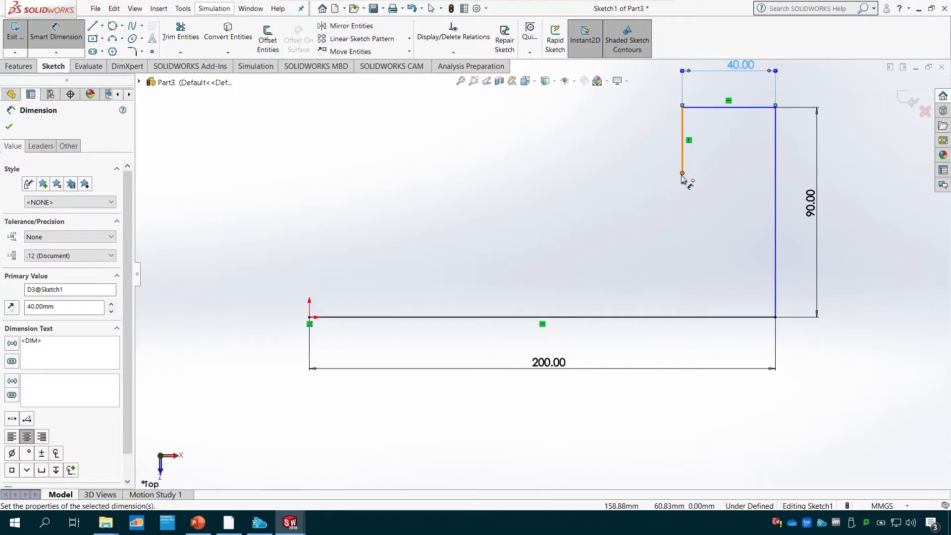
key("Escape")
key("Escape")
left_click(453, 53)
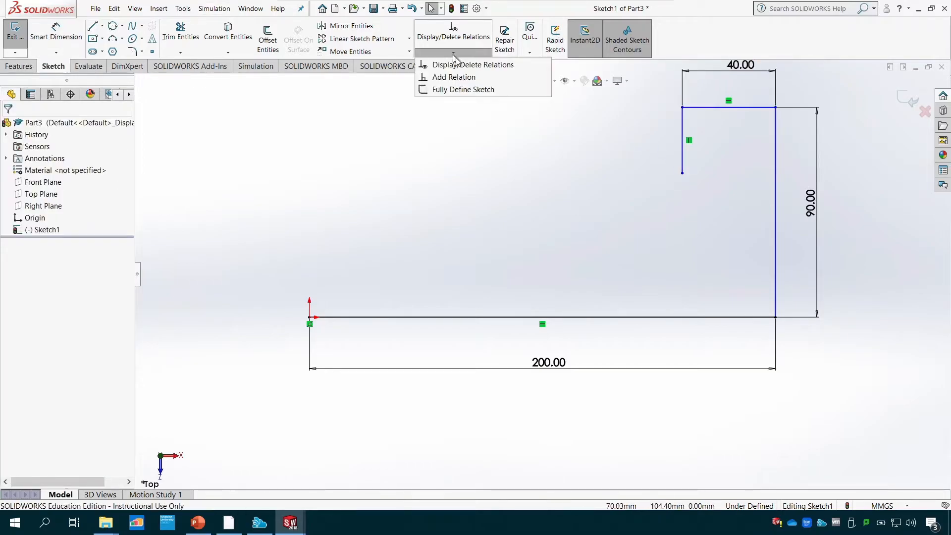
left_click(453, 76)
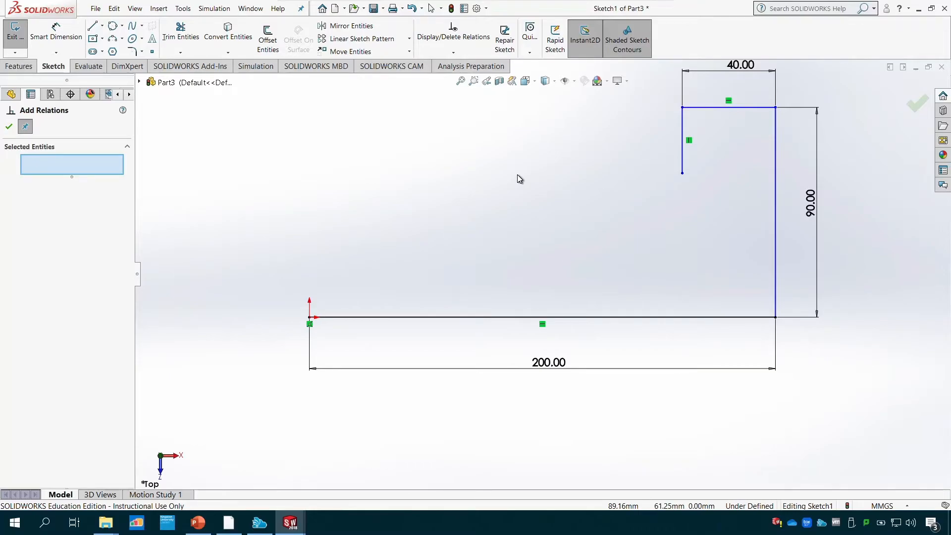
key("Escape")
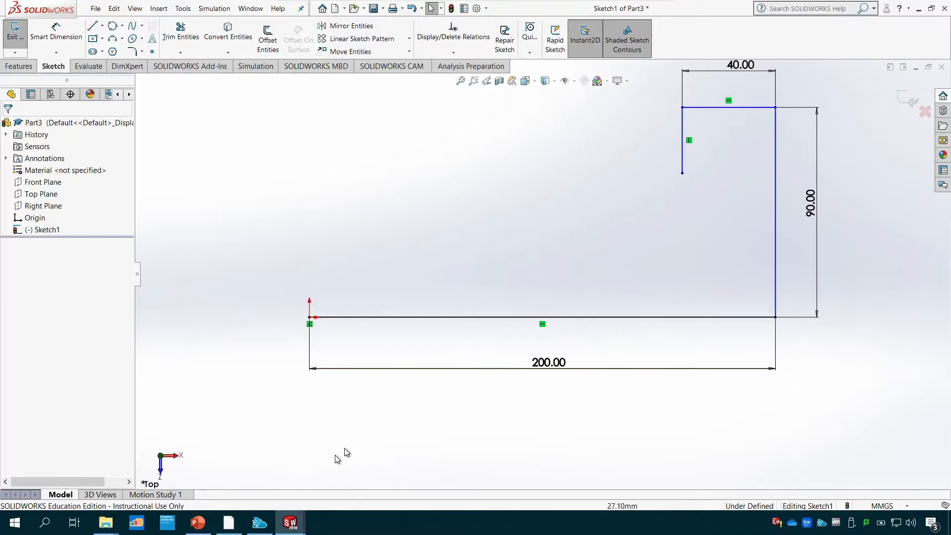
- From the short vertical line's lower end, draw connected lines about 117 mm across, 28 mm up and 43 mm across to above the origin
left_click(92, 26)
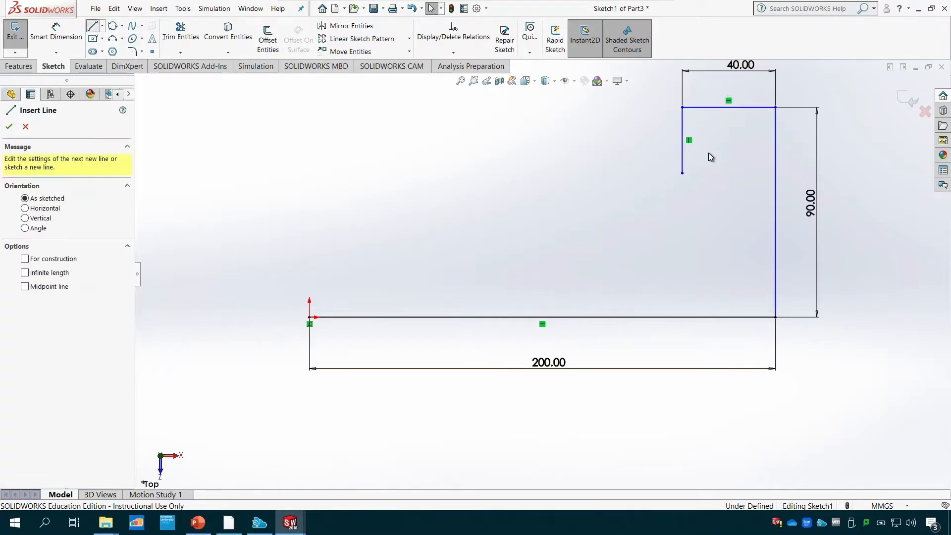
left_click(683, 173)
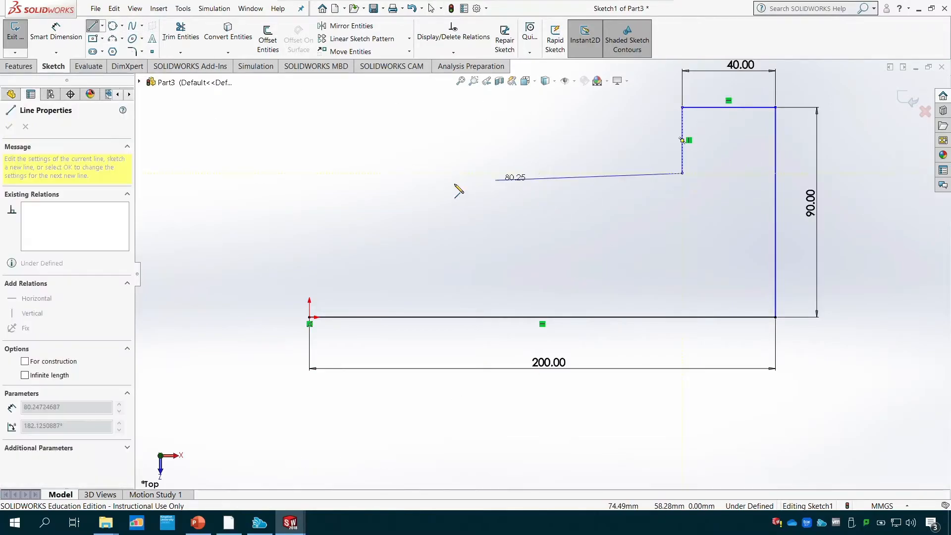
left_click(410, 173)
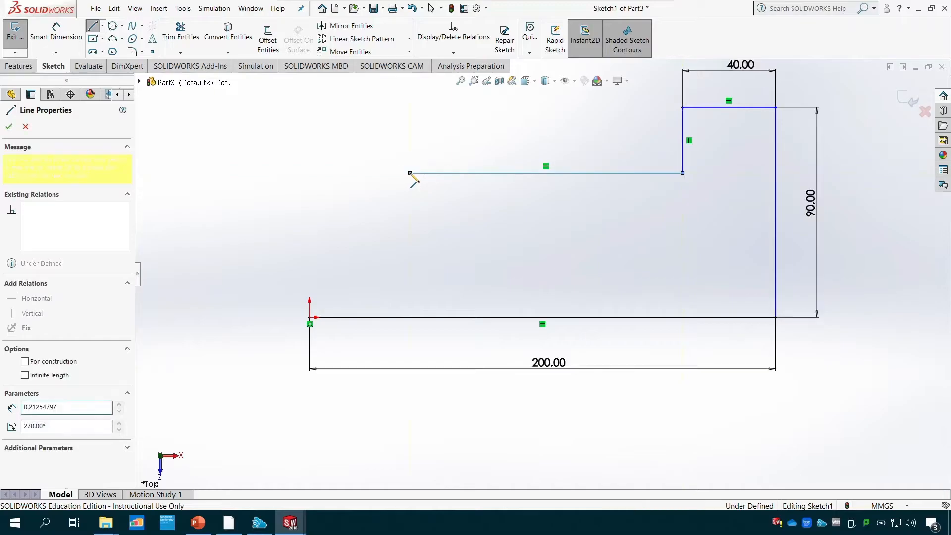
left_click(409, 107)
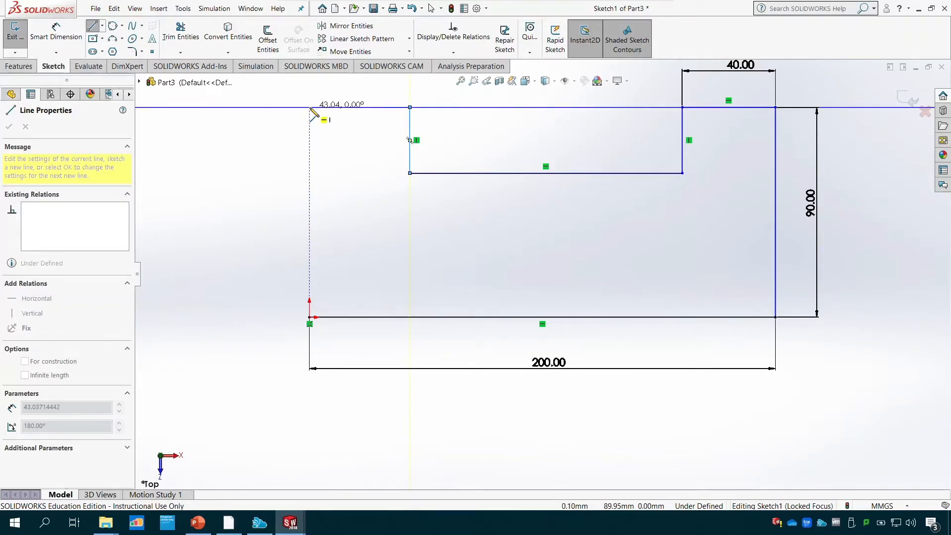
left_click(310, 107)
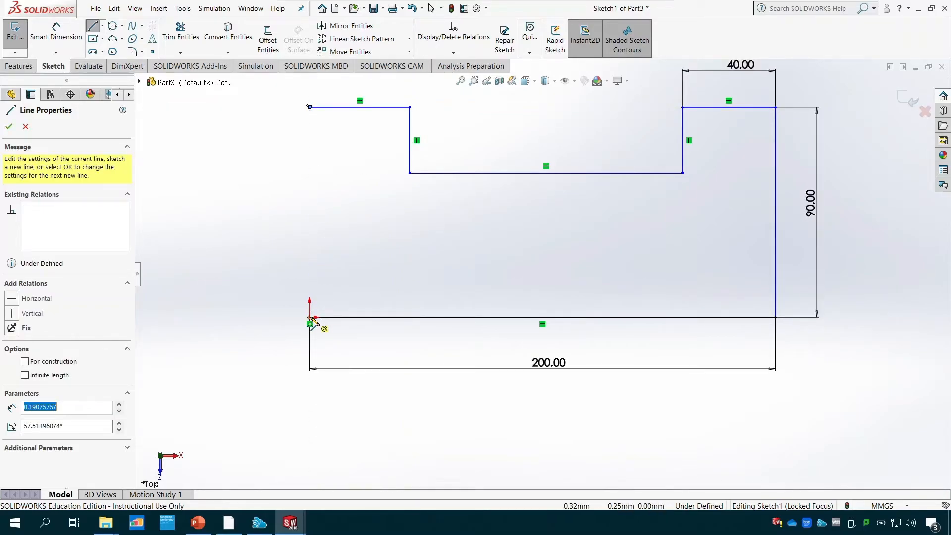
key("Escape")
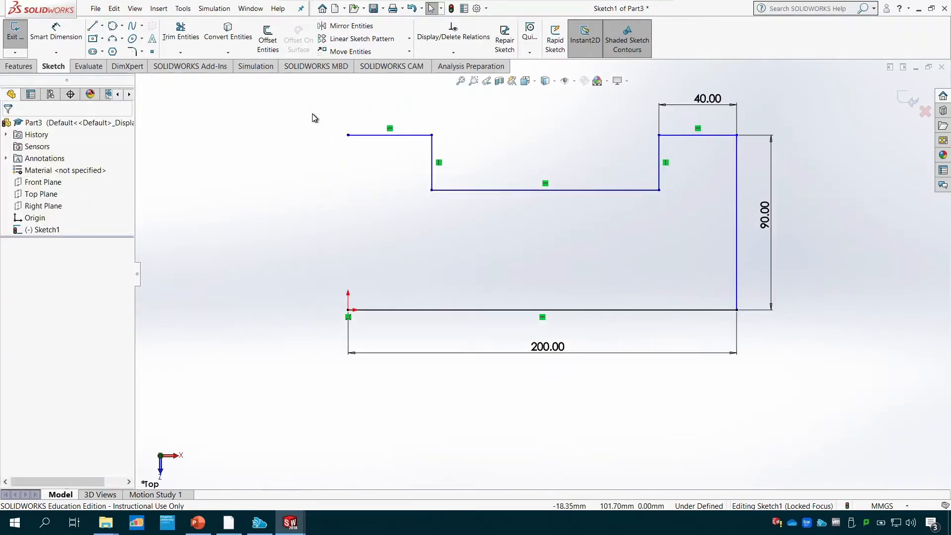
- Stretch the tiny stray line at the open end of the upper-left horizontal line and delete it
scroll(350, 145, "down", 4)
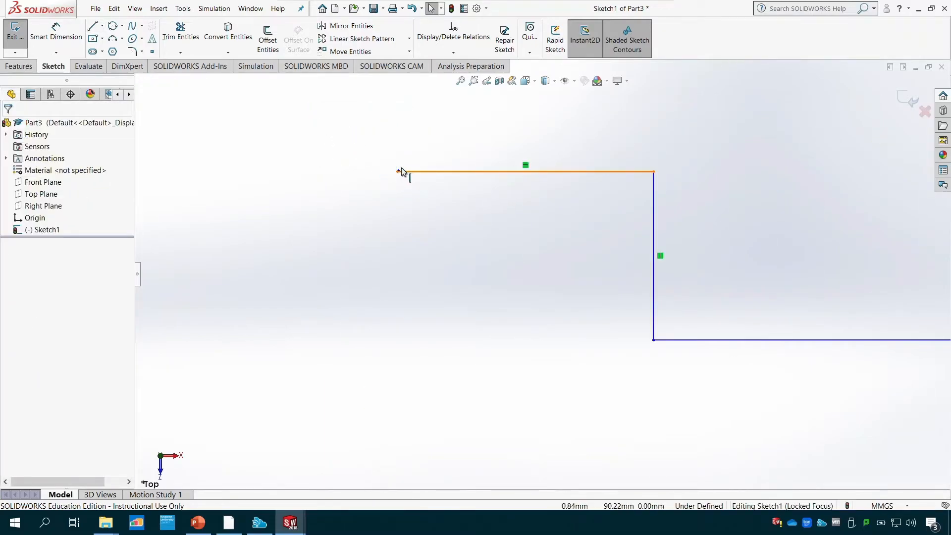
scroll(402, 169, "down", 4)
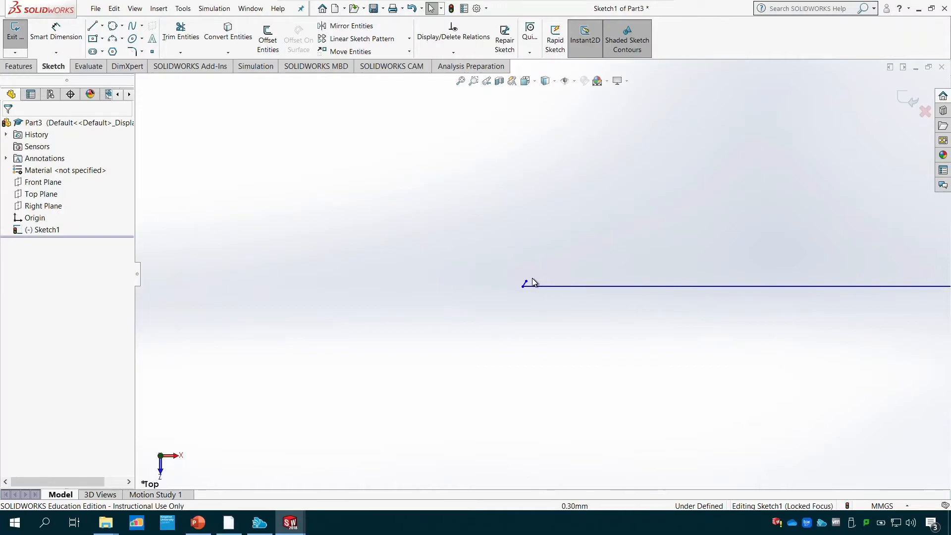
left_click_drag(526, 282, 522, 403)
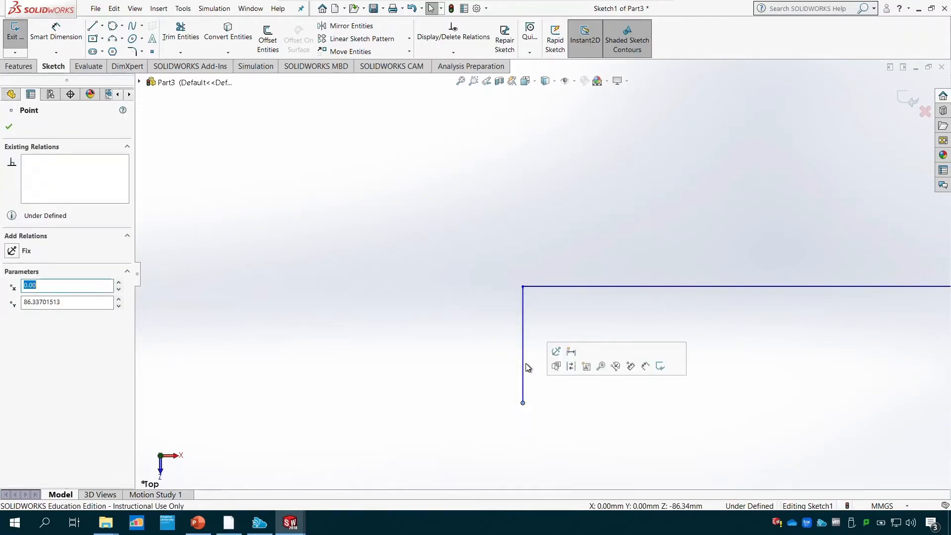
left_click(524, 367)
key("Delete")
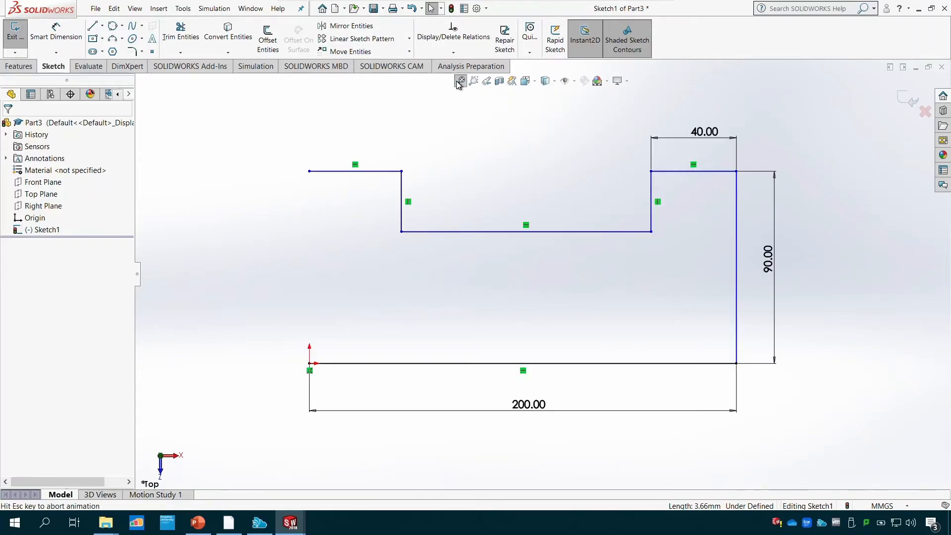
- Close the profile with a vertical line from the open upper-left endpoint down to the origin
left_click(93, 26)
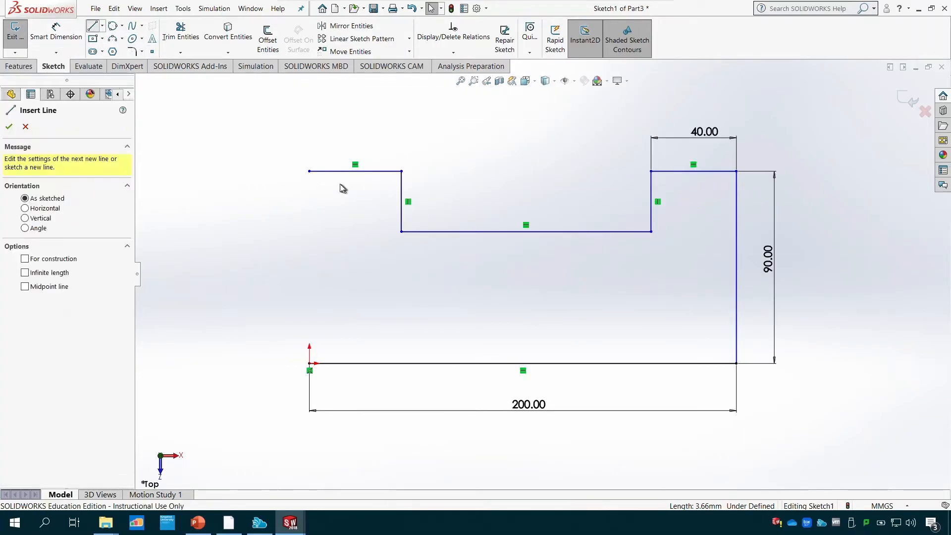
left_click(310, 172)
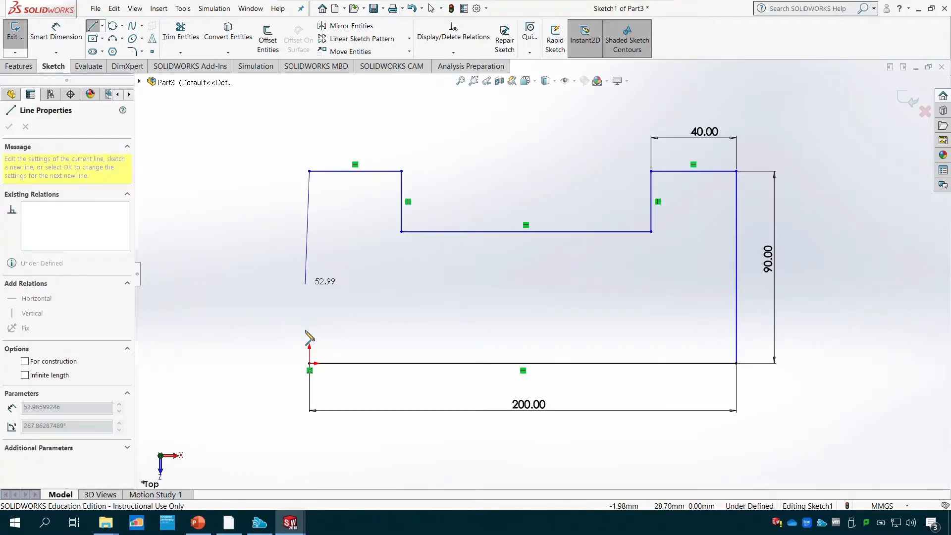
left_click(309, 363)
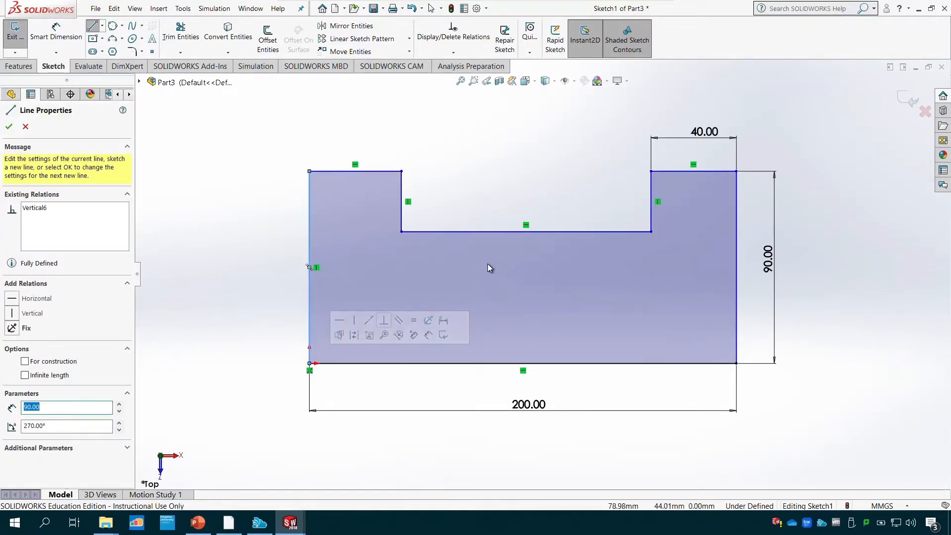
left_click(9, 127)
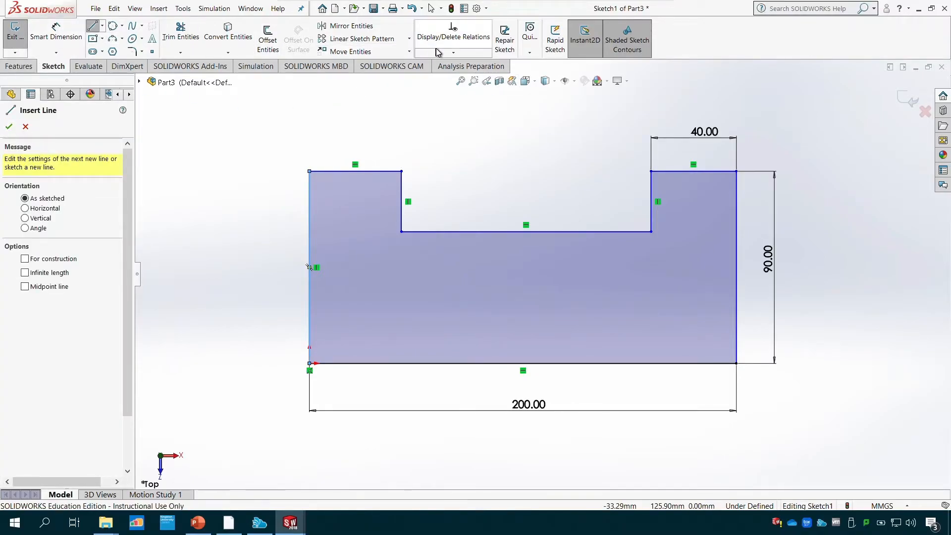
- Add an Equal relation between the top horizontal lines of the two uprights, removing the left side line from the selection
left_click(453, 53)
left_click(453, 78)
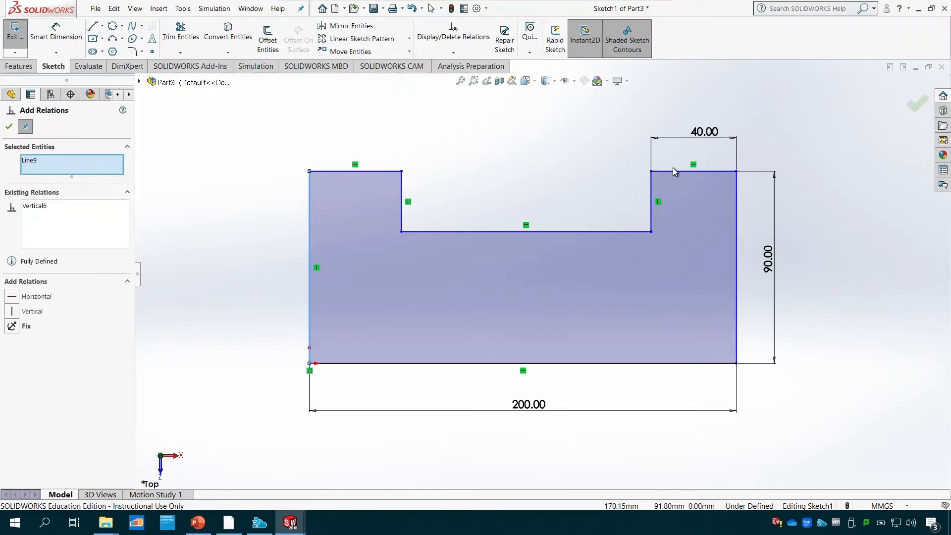
left_click(375, 172)
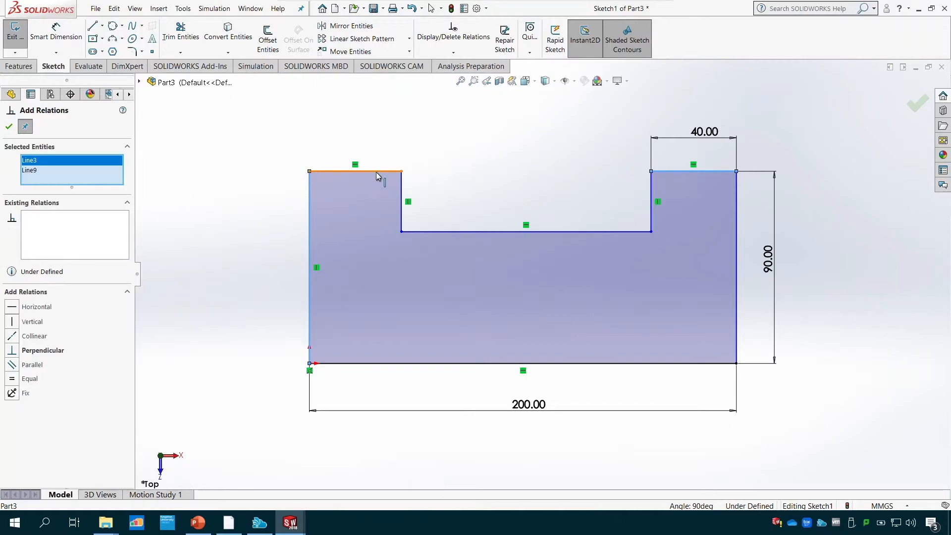
left_click(35, 174)
right_click(35, 175)
left_click(60, 192)
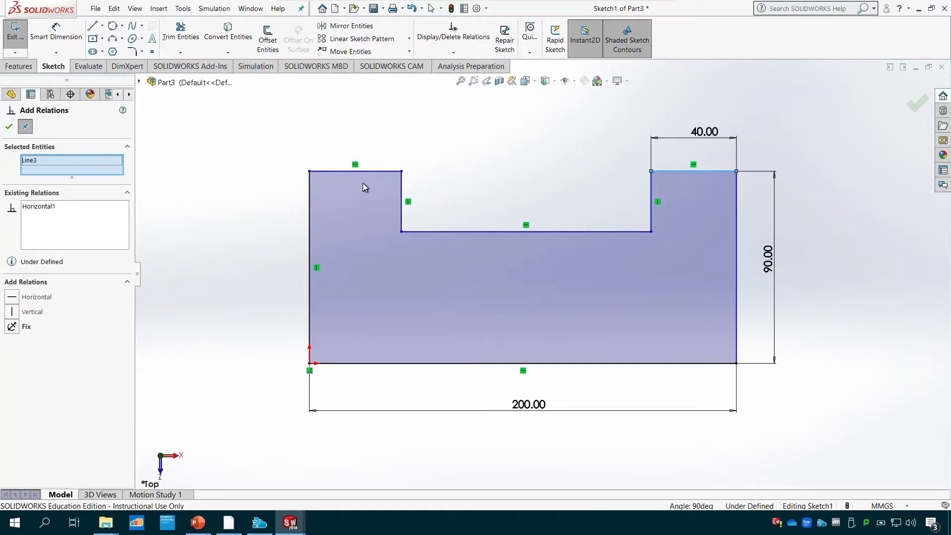
left_click(384, 174)
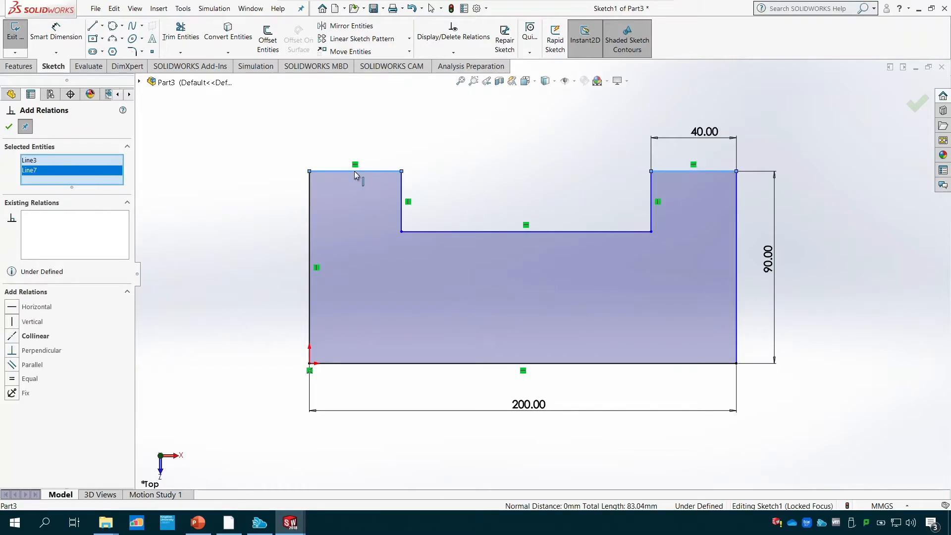
left_click(11, 380)
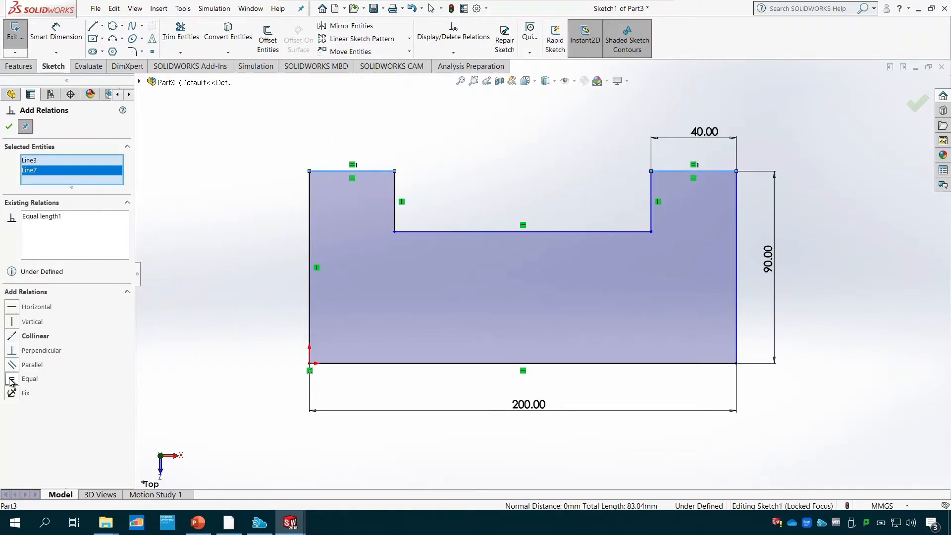
- Add an Equal relation between the two vertical sides of the notch and finish adding relations
left_click(395, 222)
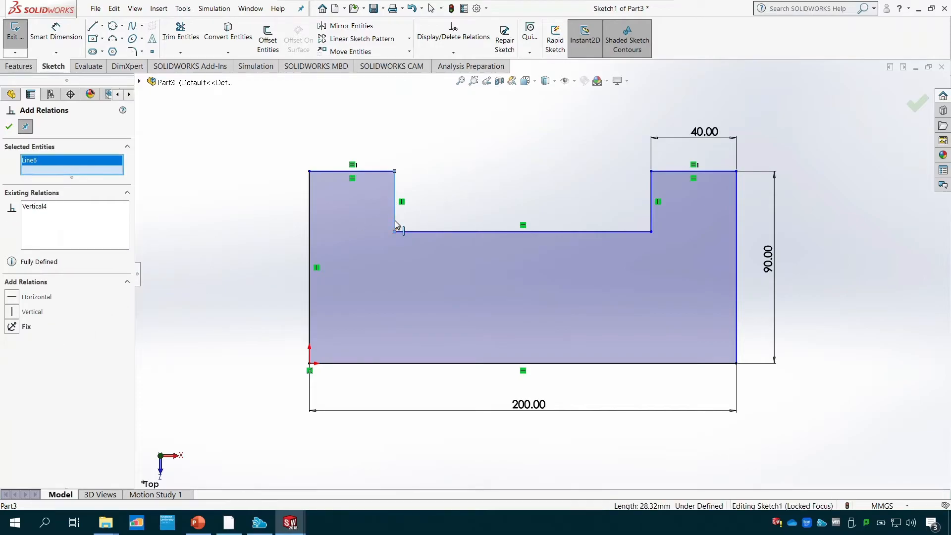
left_click(652, 212)
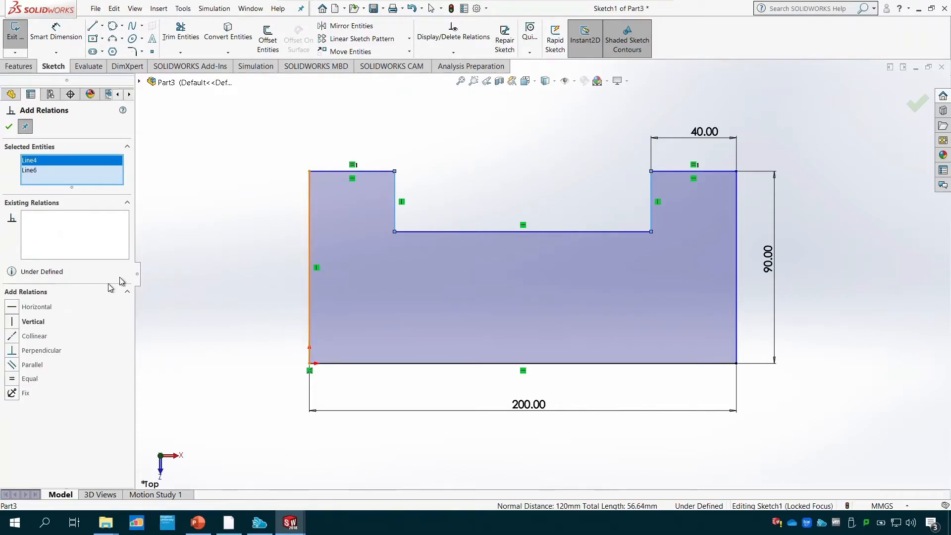
left_click(11, 379)
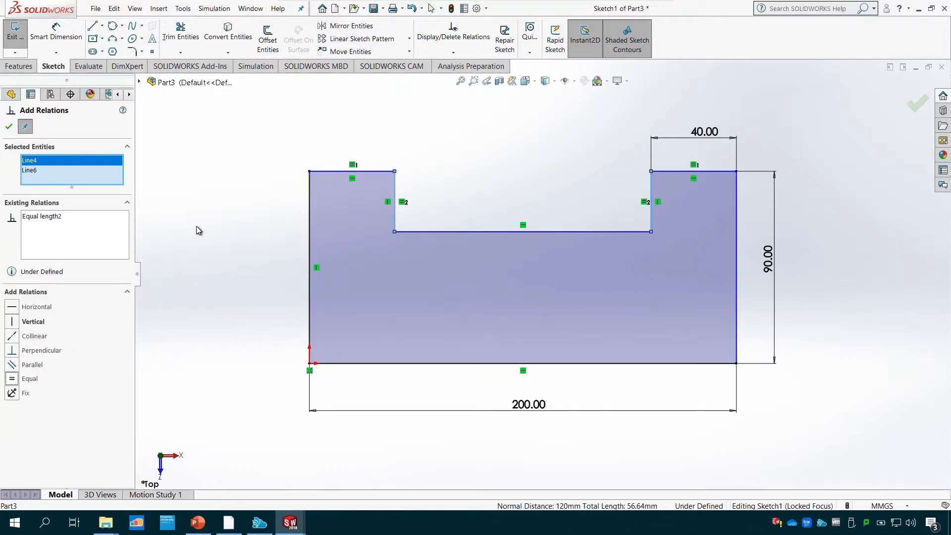
key("Escape")
- Switch to PowerPoint to examine the notch floor height on the Tutorial 2 drawing, and return to the SOLIDWORKS sketch
left_click(198, 523)
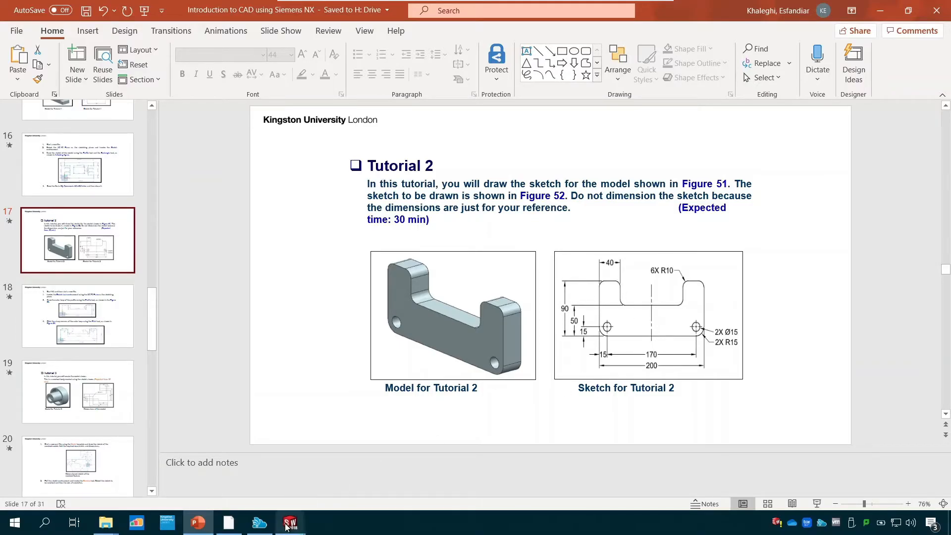
mouse_move(290, 522)
left_click(332, 483)
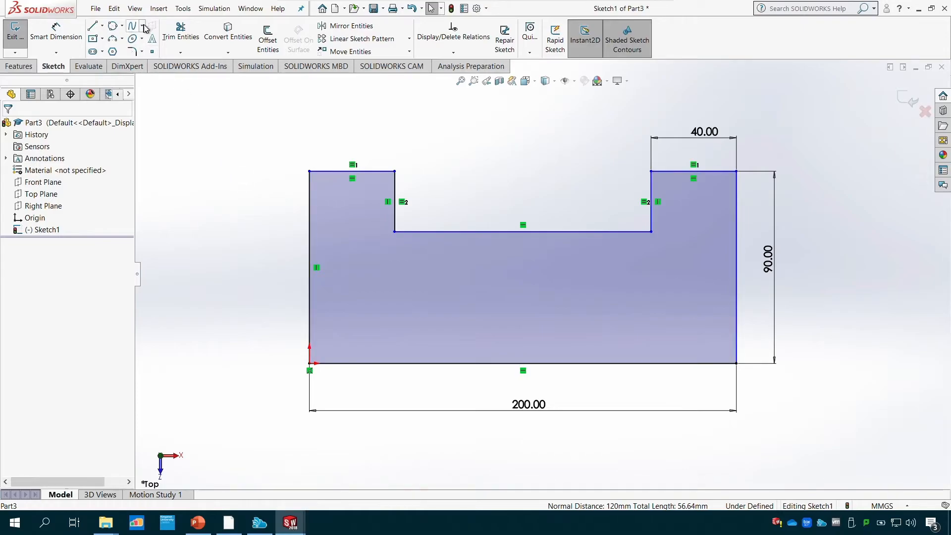
- Dimension the distance from the base line to the notch floor as 50 mm, placing the dimension outside the left side of the profile
left_click(56, 31)
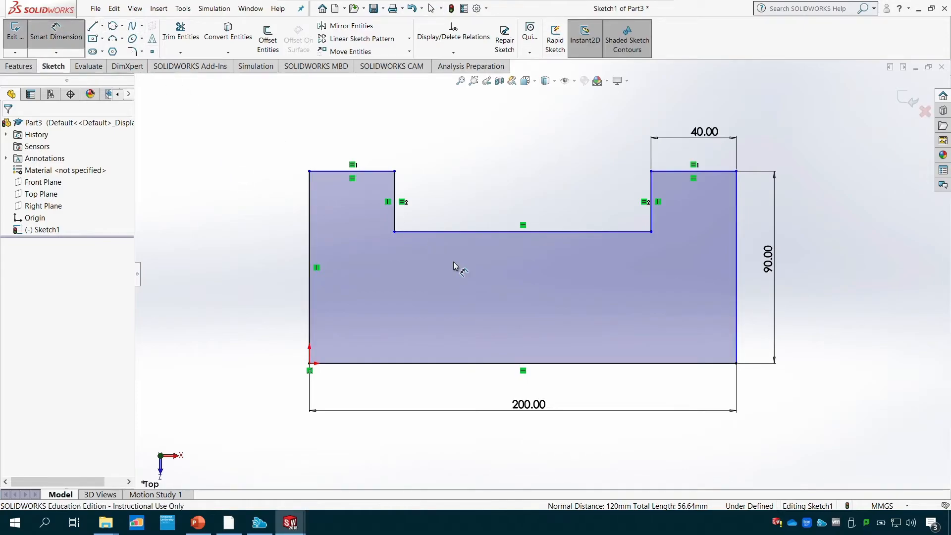
left_click(444, 231)
left_click(456, 367)
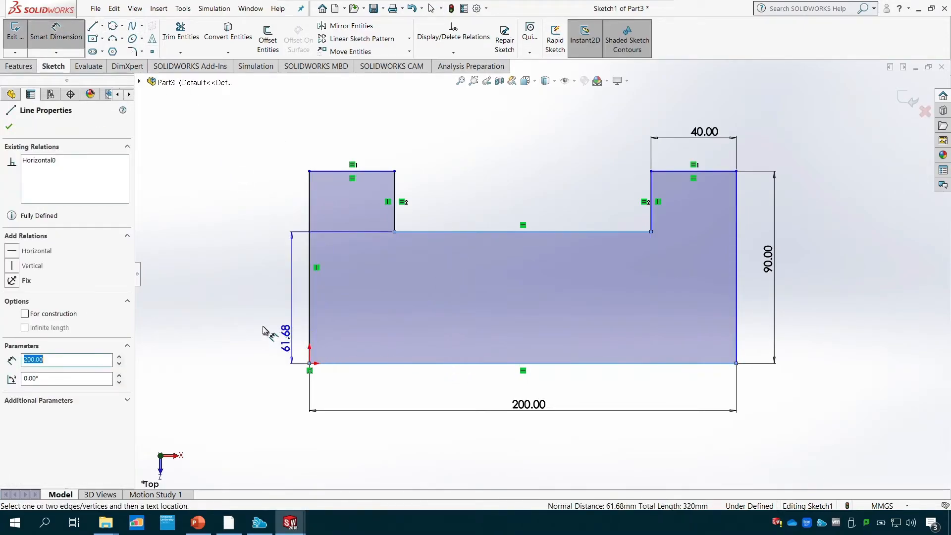
left_click(230, 305)
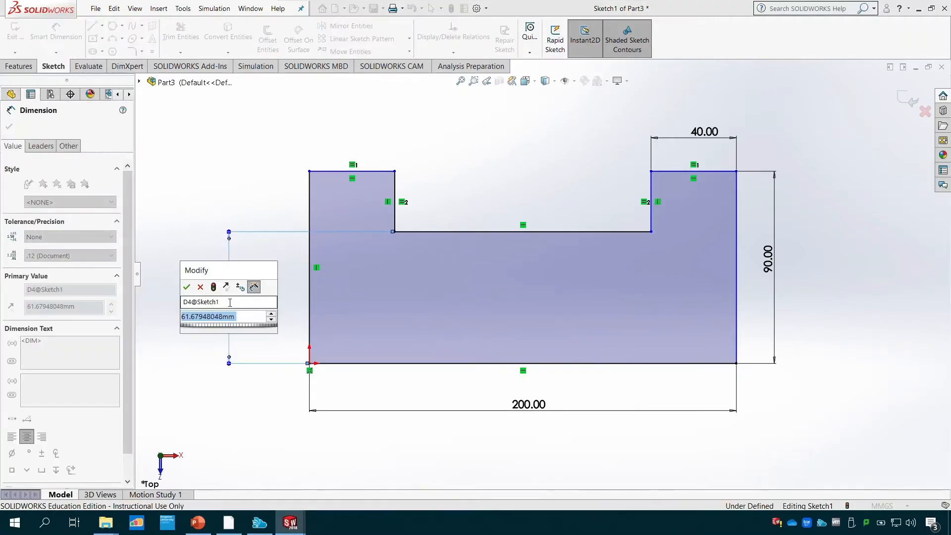
type("50")
key("Return")
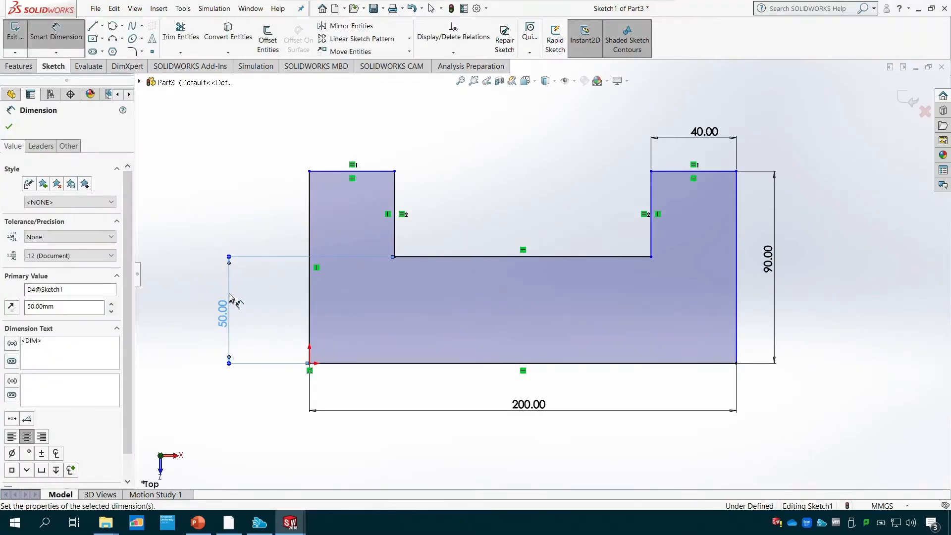
left_click_drag(221, 310, 244, 312)
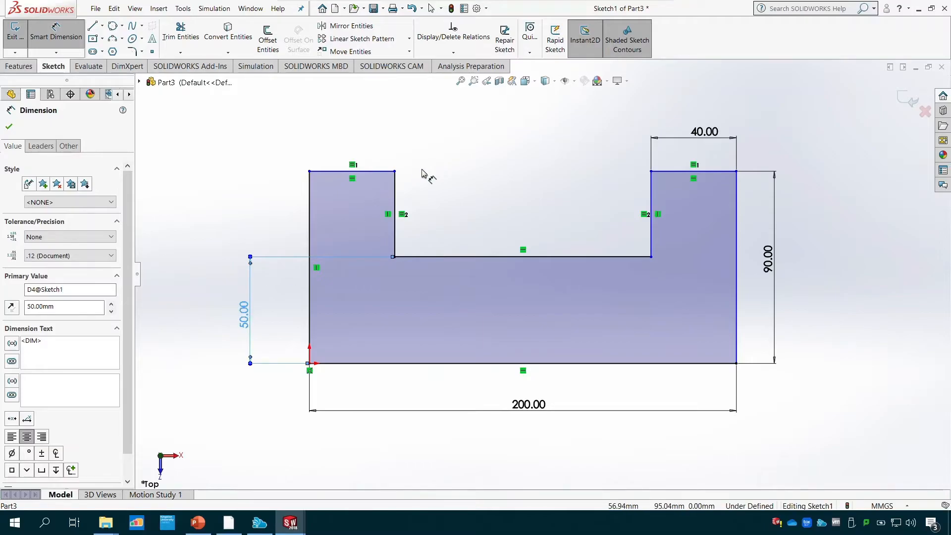
- Dimension the left vertical side of the notch at 40 mm, aligned above the 50 mm dimension
left_click(395, 189)
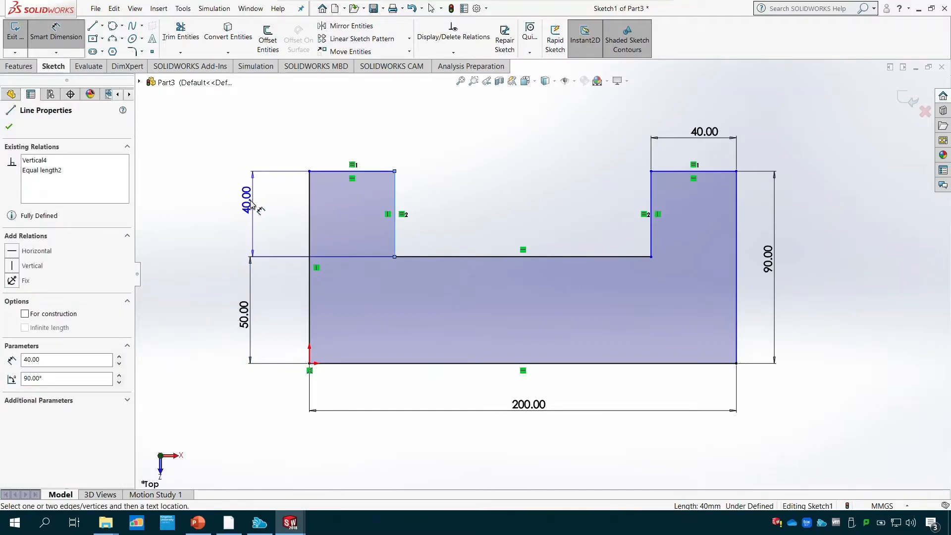
left_click(252, 203)
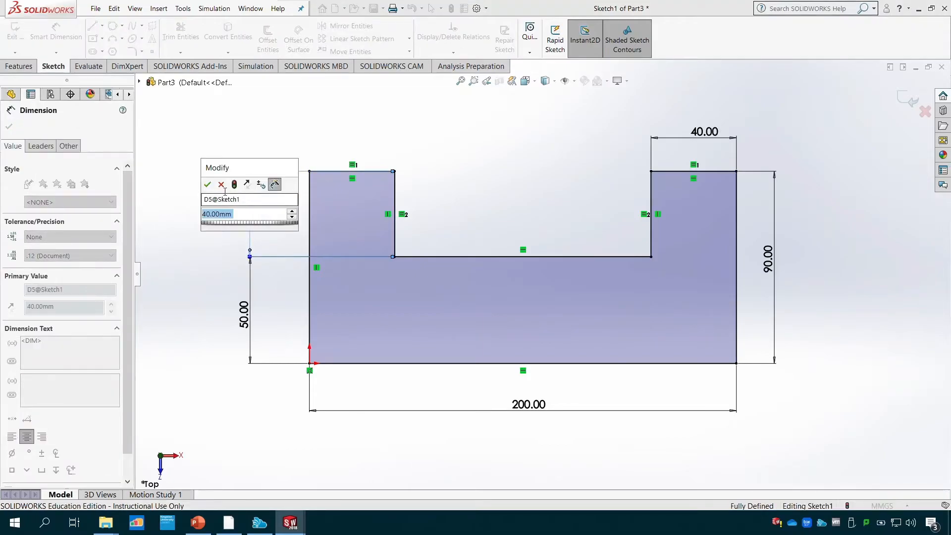
left_click(208, 184)
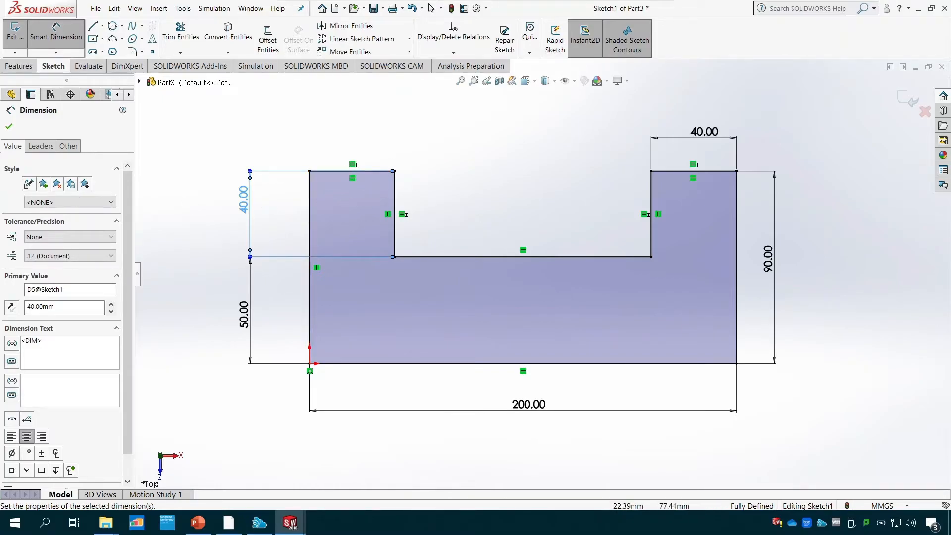
- Finish dimensioning and delete the 40 mm height dimension on the left side of the notch
left_click(9, 127)
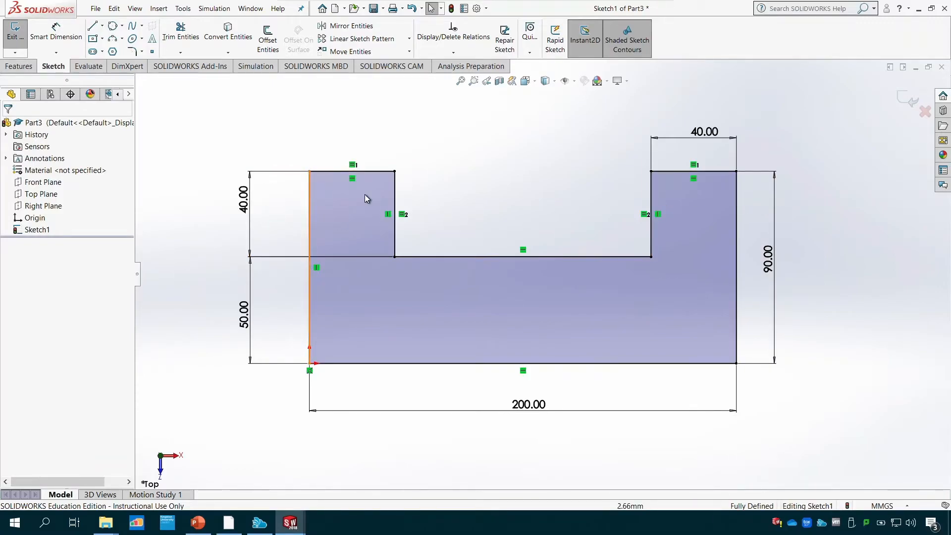
left_click(246, 198)
right_click(245, 199)
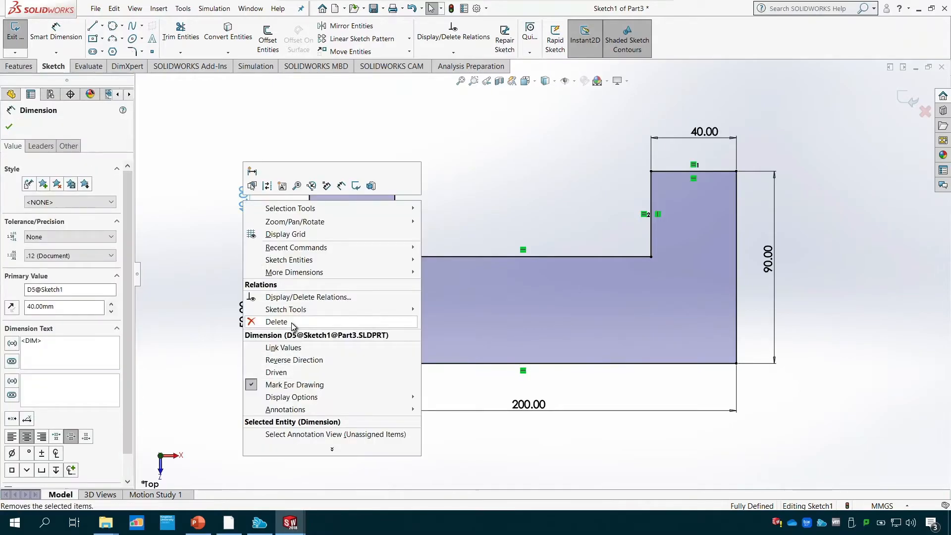
left_click(276, 321)
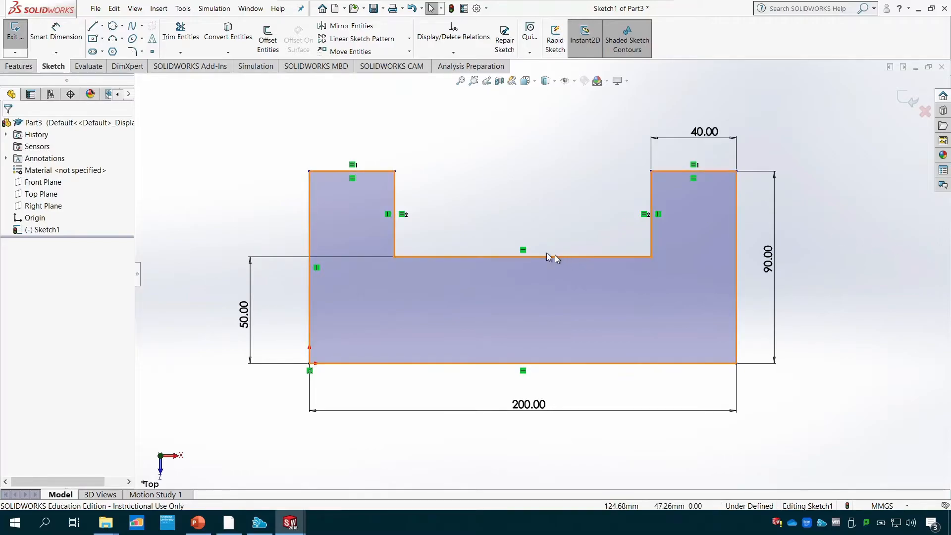
- Switch to PowerPoint to examine which notch dimensions the Tutorial 2 drawing gives, and return to the SOLIDWORKS sketch
scroll(546, 253, "up", 2)
scroll(411, 245, "down", 4)
scroll(716, 280, "down", 3)
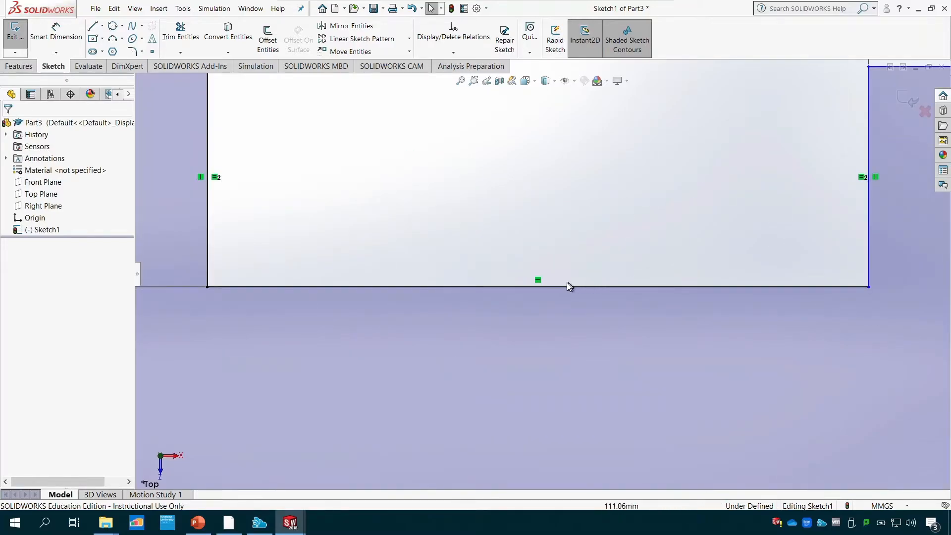
left_click(462, 82)
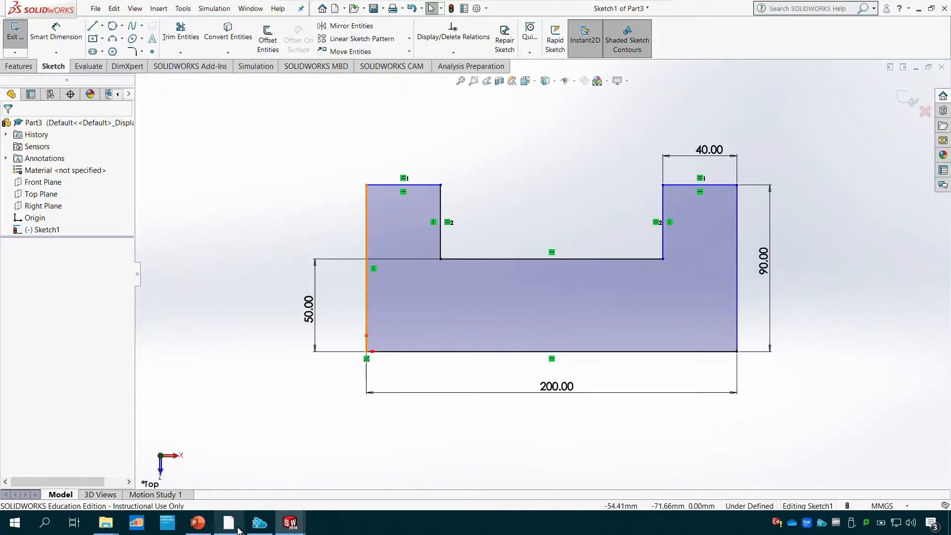
left_click(198, 523)
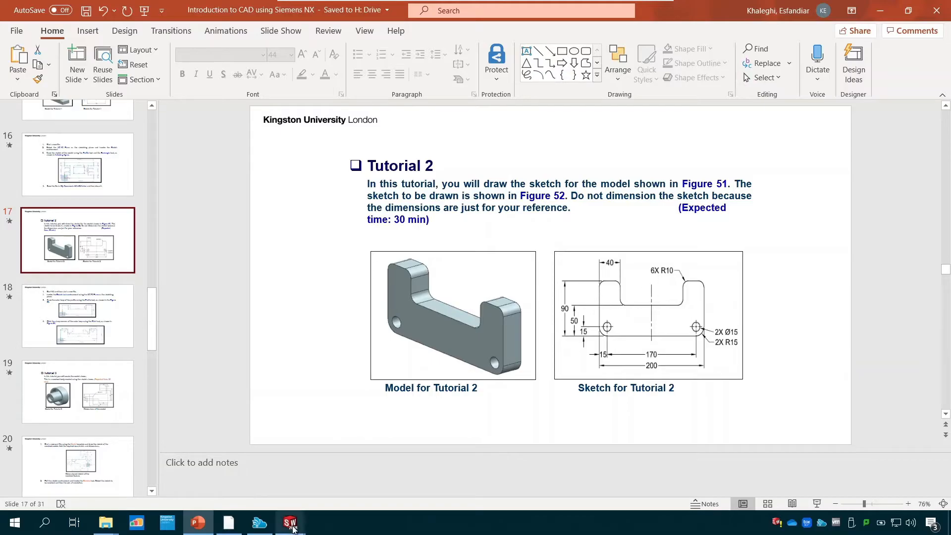
mouse_move(290, 522)
left_click(341, 475)
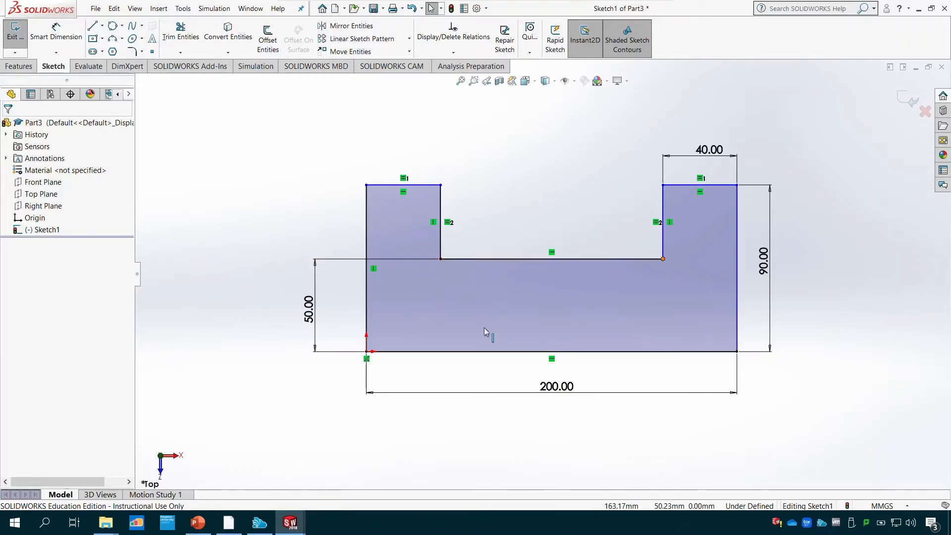
left_click(198, 523)
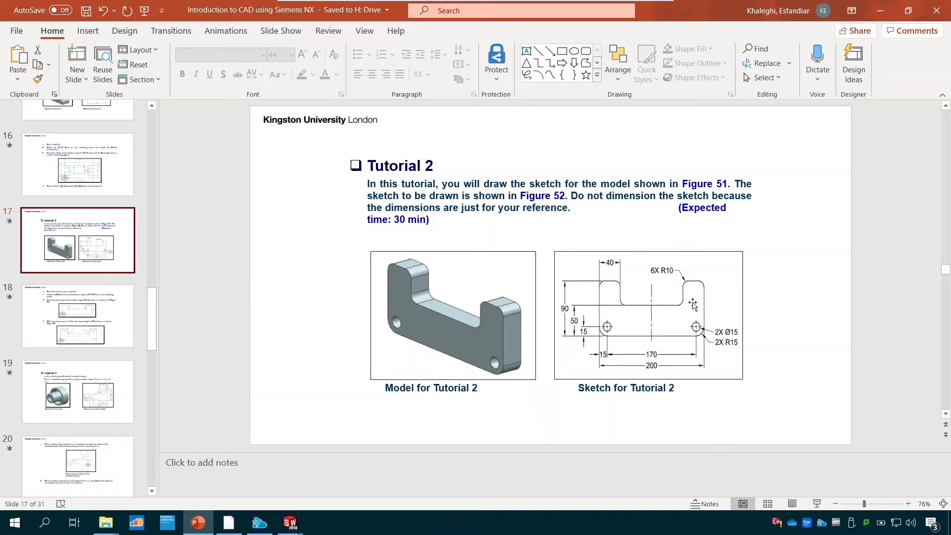
mouse_move(290, 523)
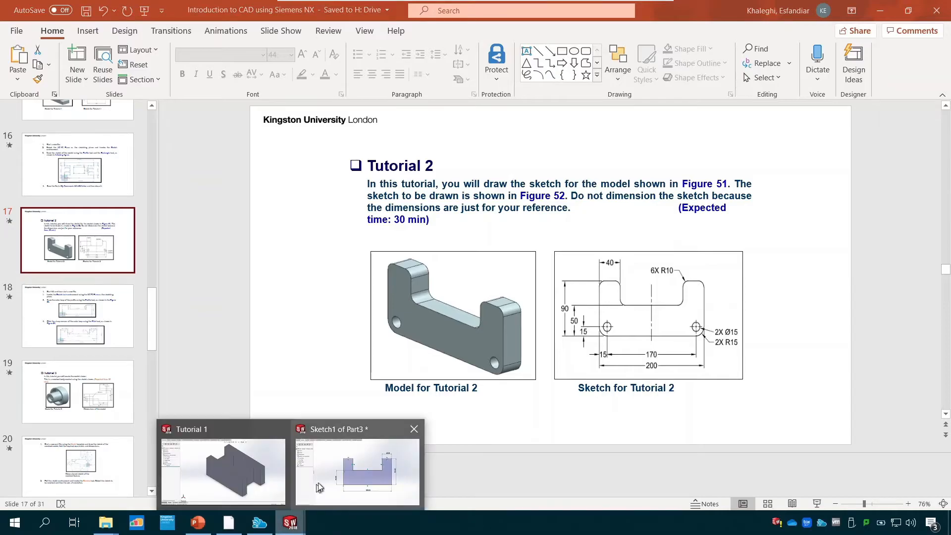
left_click(376, 483)
- Try a 120 mm dimension on the notch floor, placed above the profile, and undo it
left_click(56, 31)
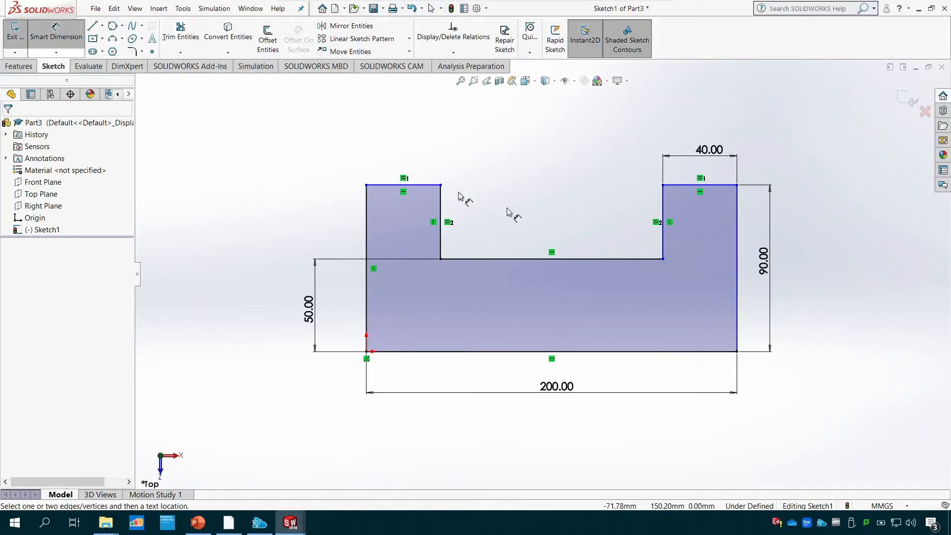
left_click(581, 262)
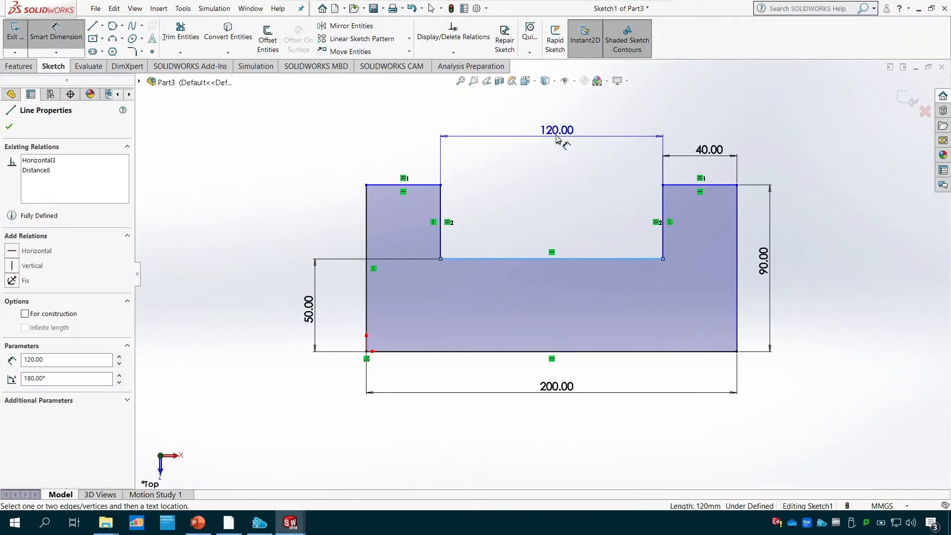
left_click(557, 136)
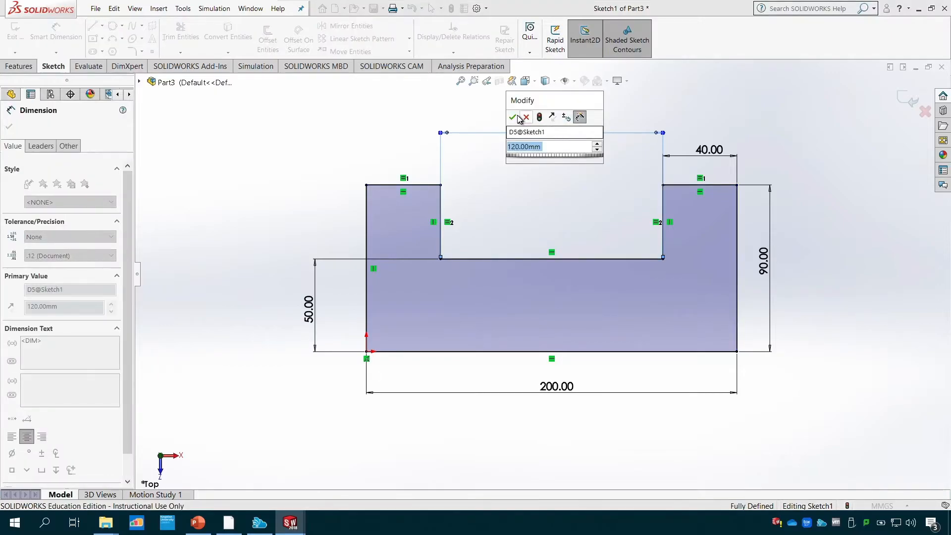
left_click(514, 118)
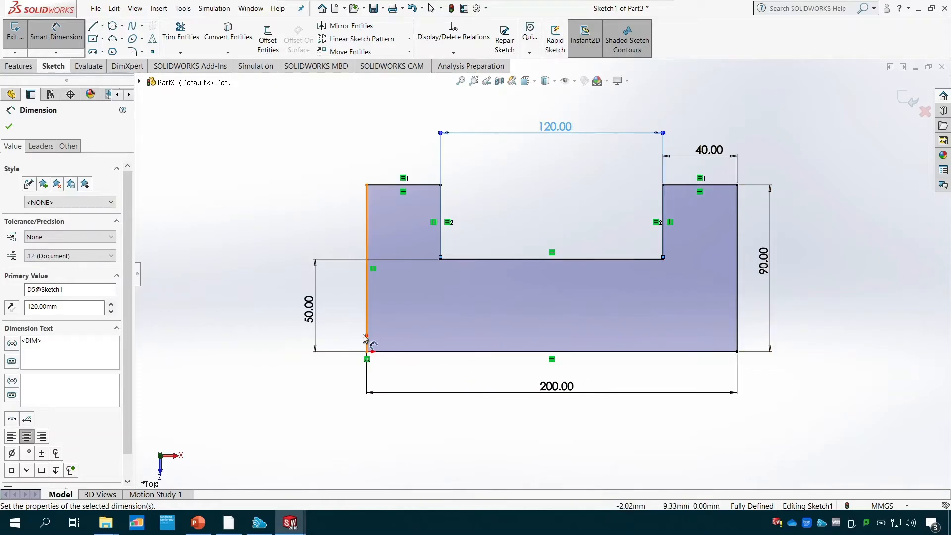
key("Escape")
key("ctrl+z")
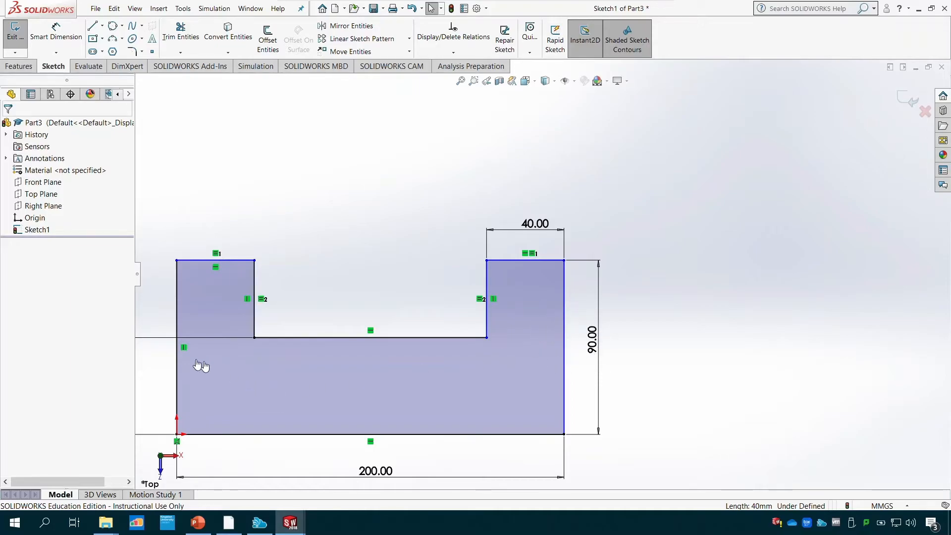
- Add a Vertical relation to the outer right side line of the profile
left_click(563, 297)
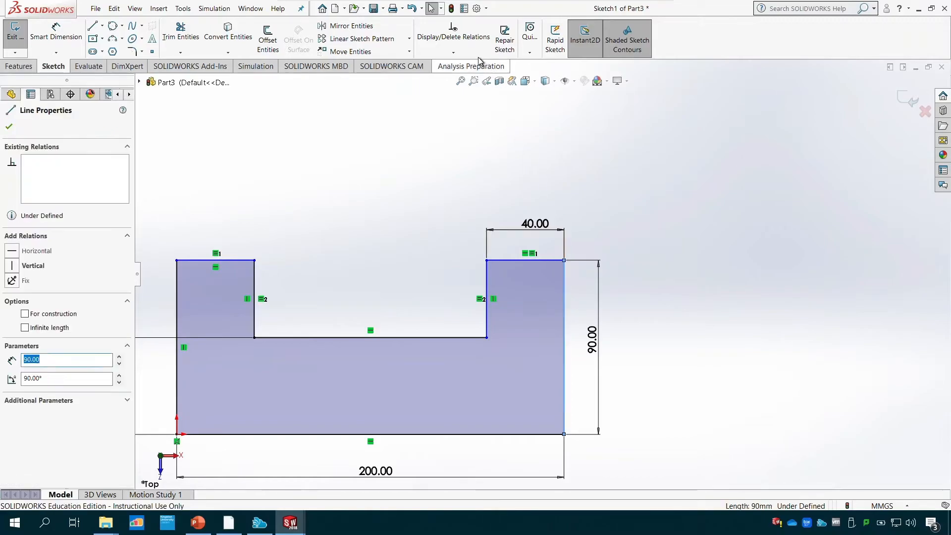
left_click(453, 52)
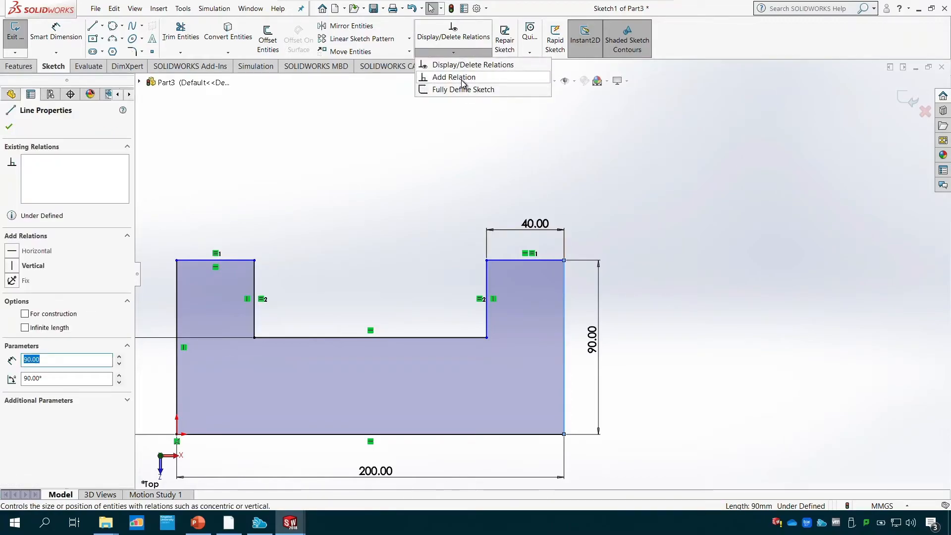
left_click(462, 80)
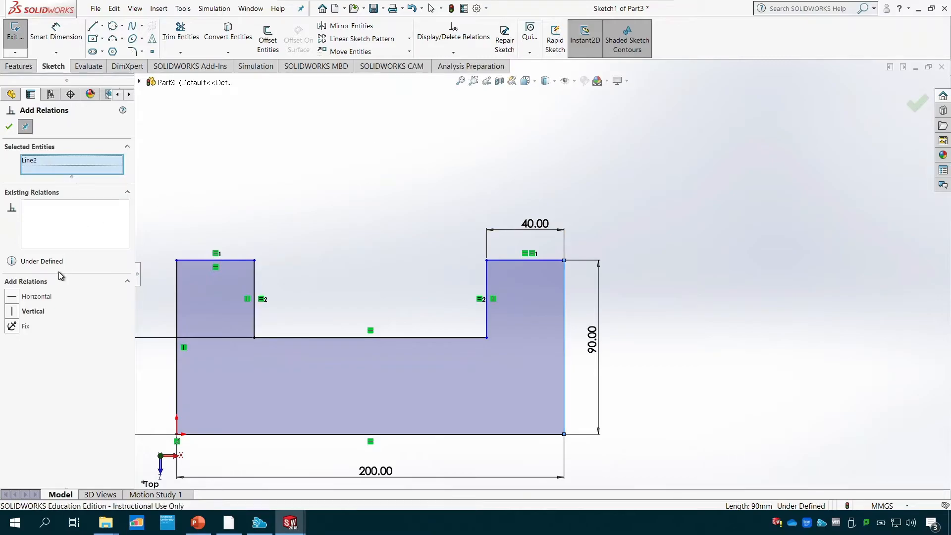
left_click(12, 311)
left_click(14, 126)
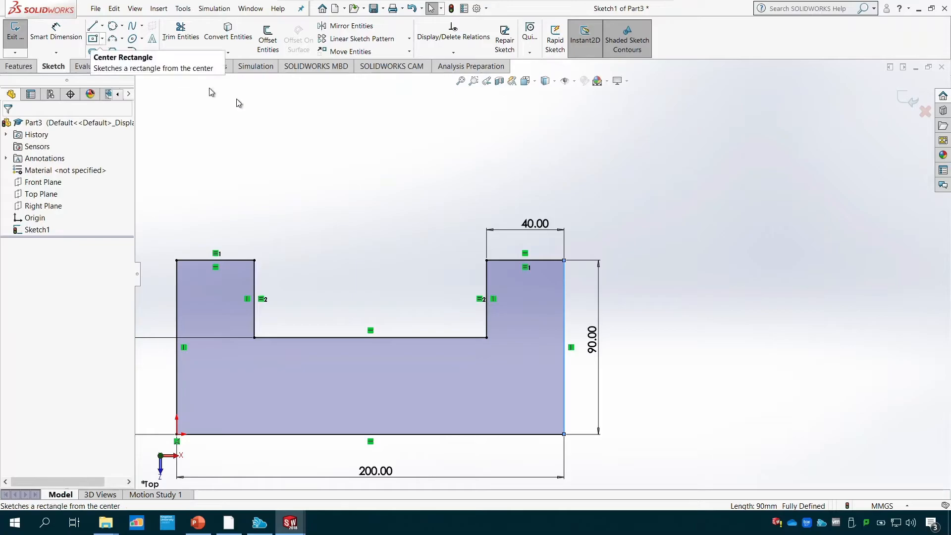
- Try to dimension the left vertical side of the notch outside the profile, and cancel the dimension
left_click(64, 34)
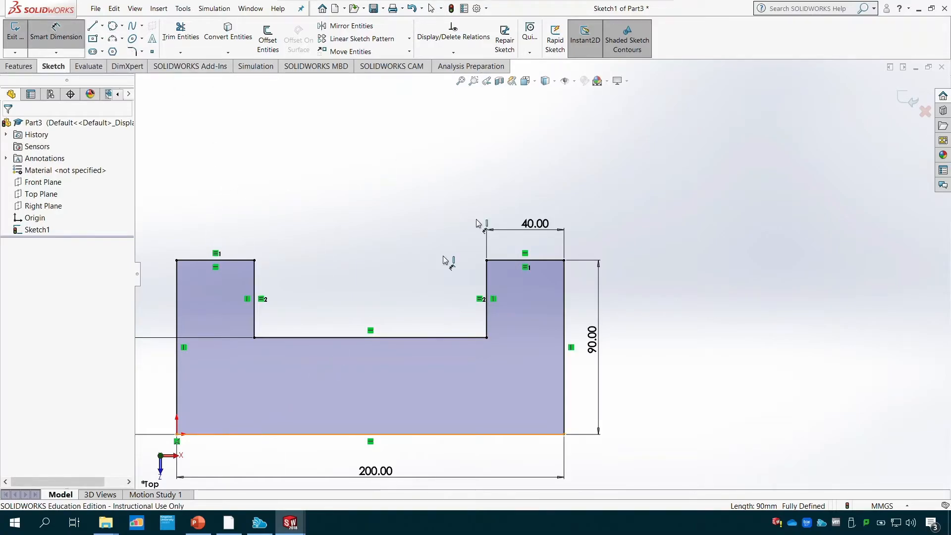
left_click(460, 82)
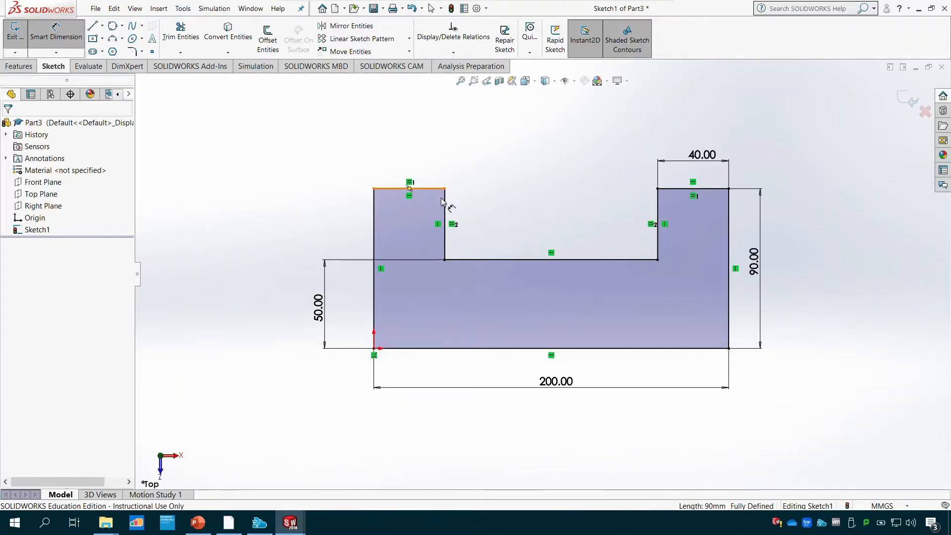
left_click(444, 205)
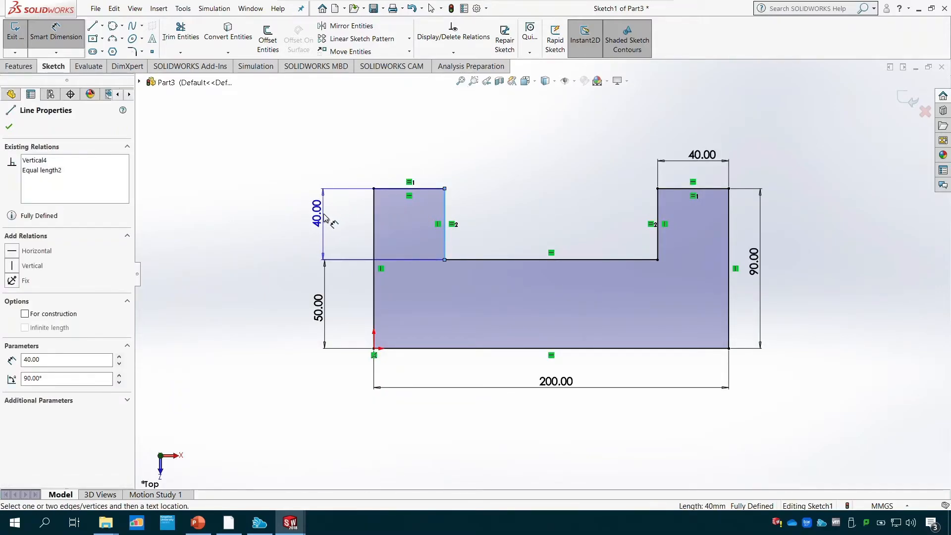
left_click(324, 214)
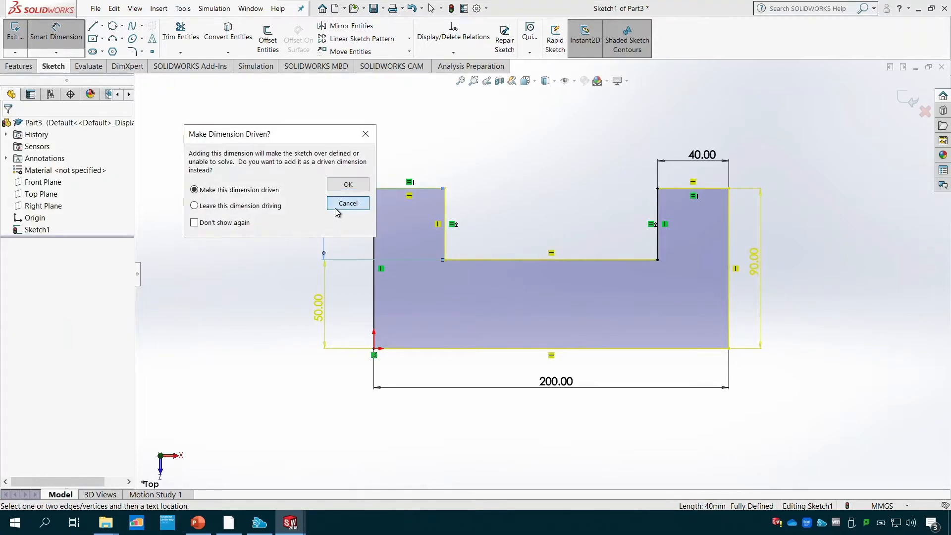
left_click(335, 207)
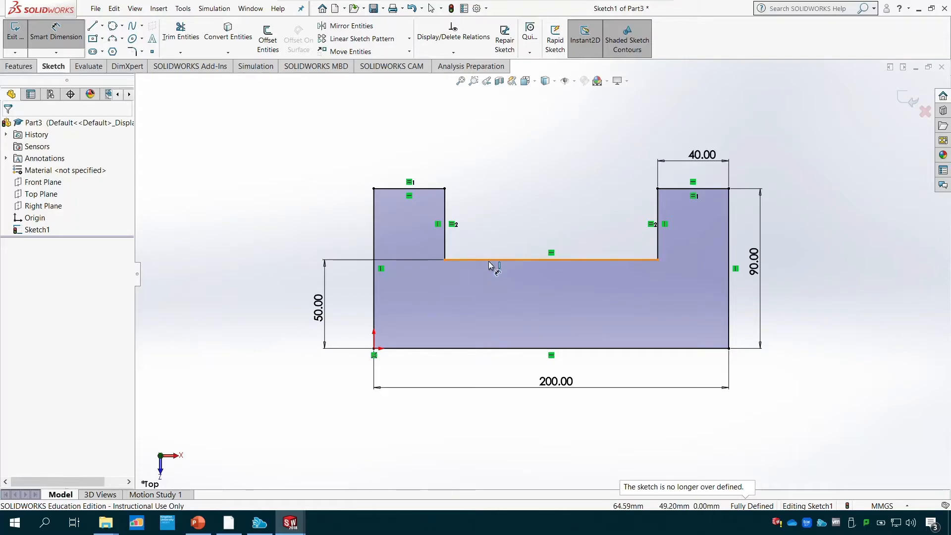
- Switch to PowerPoint to check the notch on the Tutorial 2 drawing again, and return to the SOLIDWORKS sketch
left_click(198, 523)
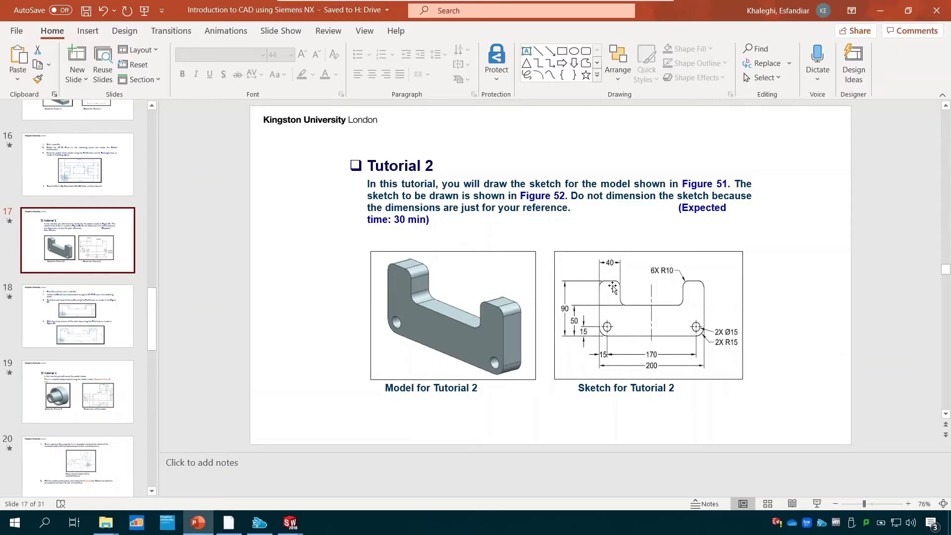
mouse_move(290, 523)
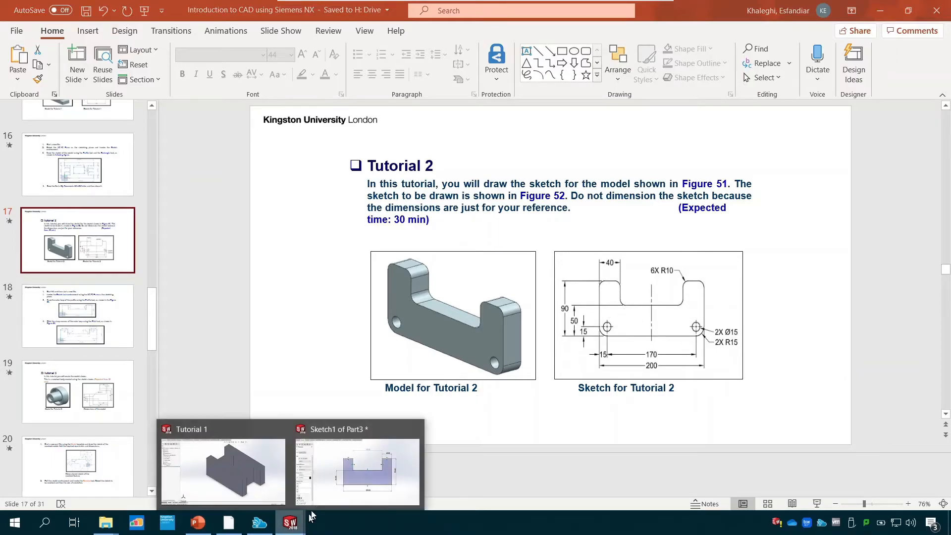
left_click(341, 490)
- Try to dimension the length of the notch floor above the profile, and cancel the dimension
left_click(542, 259)
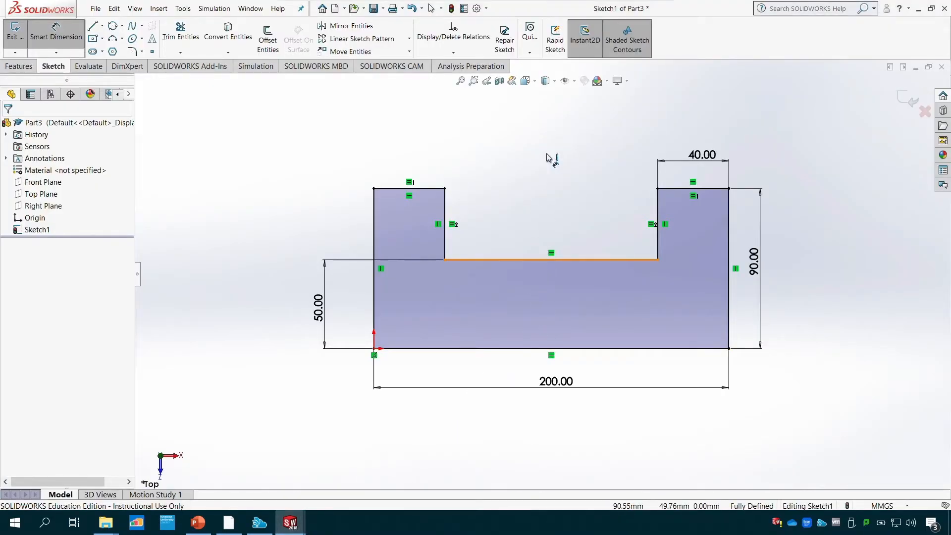
left_click(547, 138)
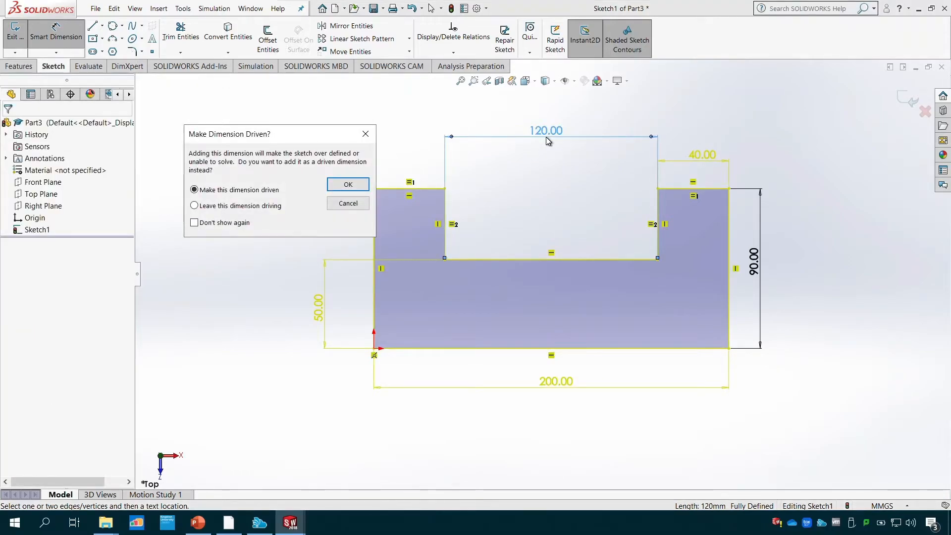
left_click(347, 204)
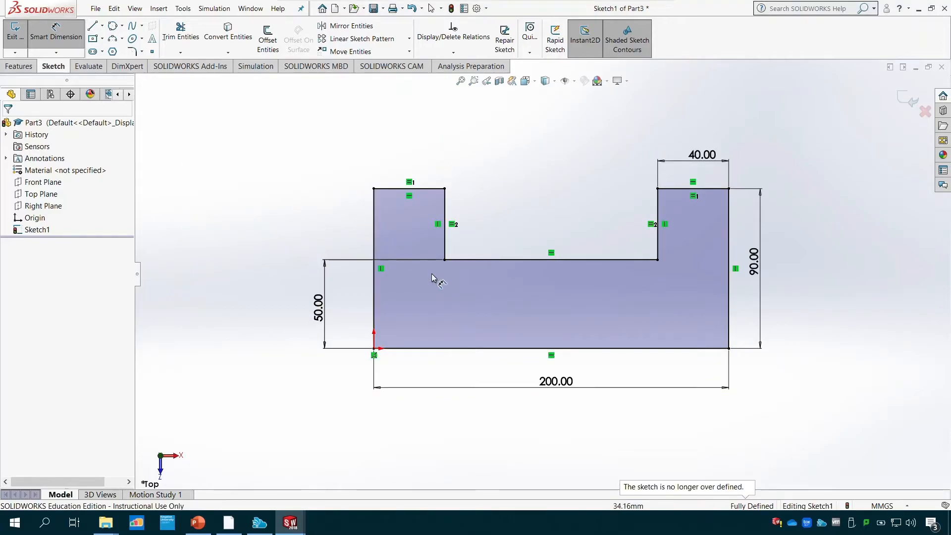
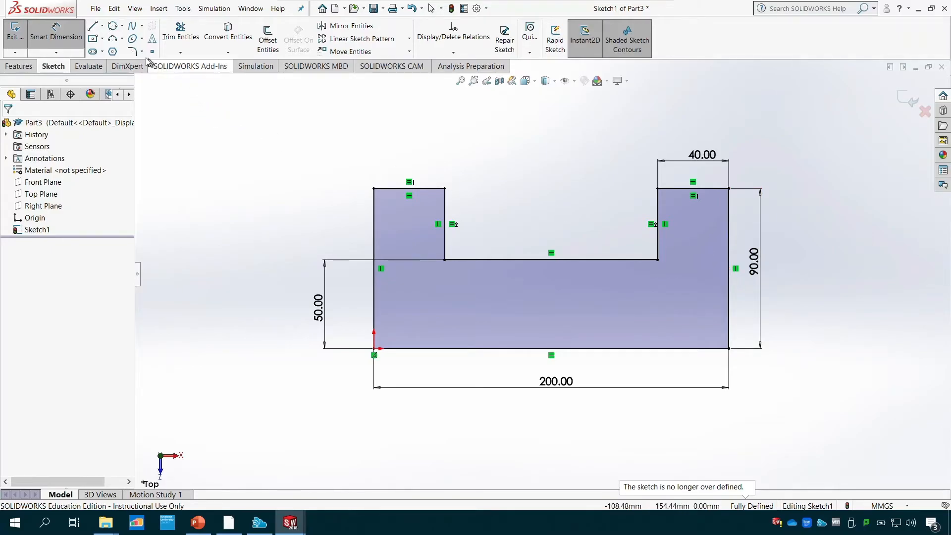
- Add 10 mm sketch fillets to both top corners of the profile's right arm, accepting the deletion of affected relations
left_click(132, 52)
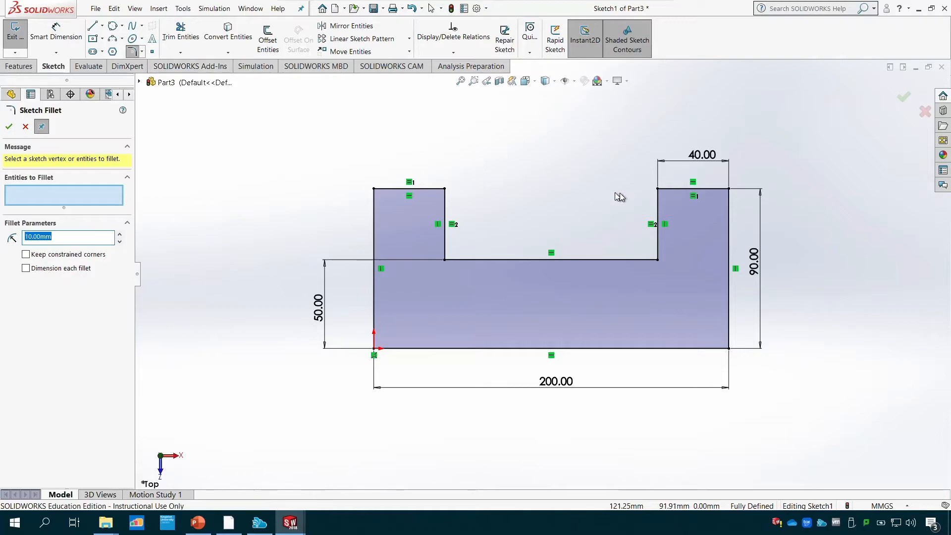
left_click(686, 189)
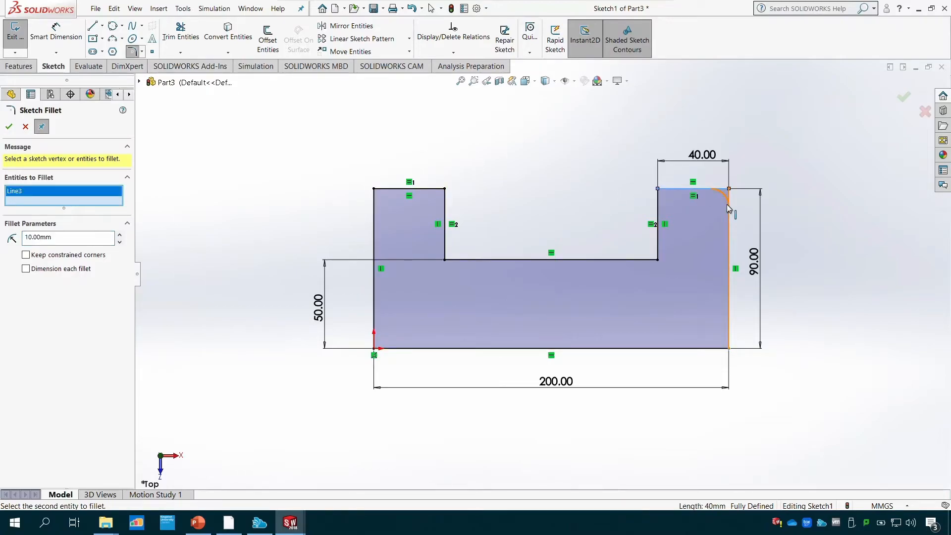
left_click(727, 205)
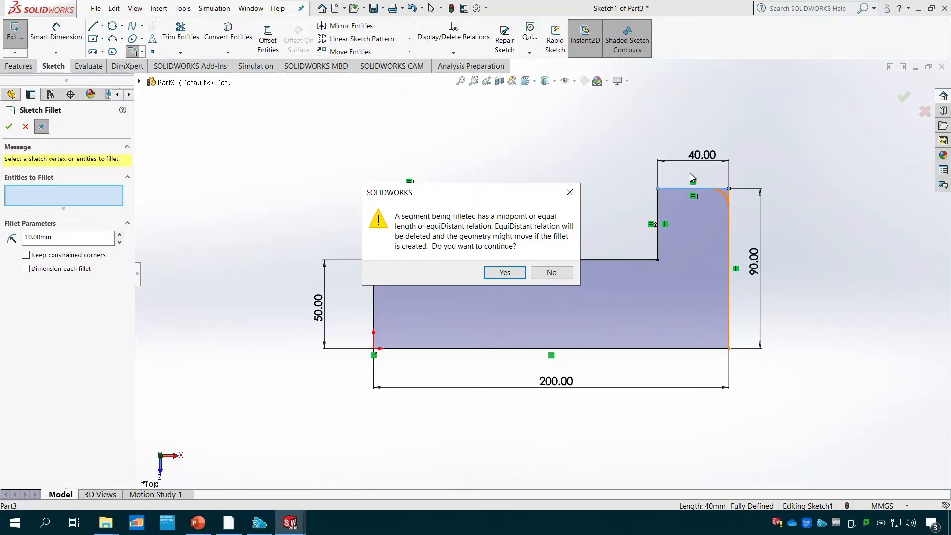
left_click_drag(480, 199, 569, 98)
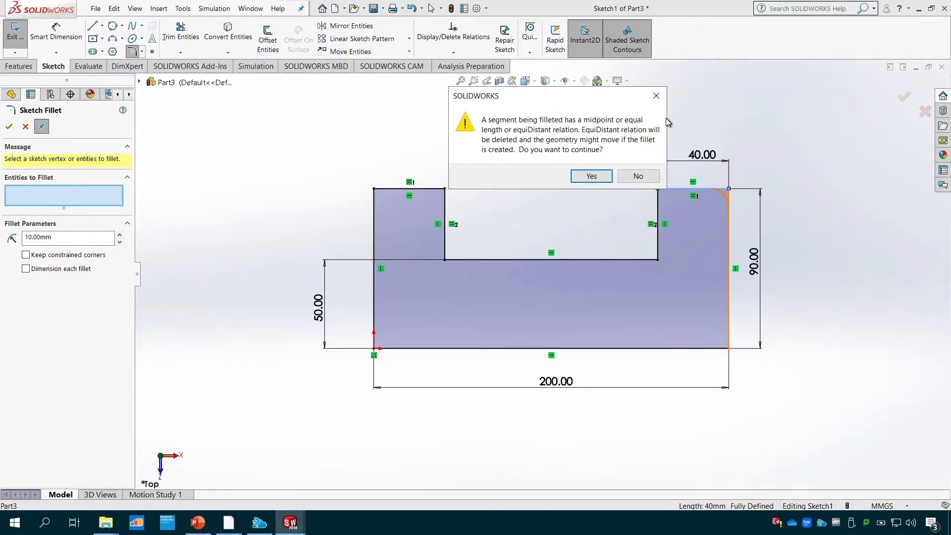
left_click(596, 178)
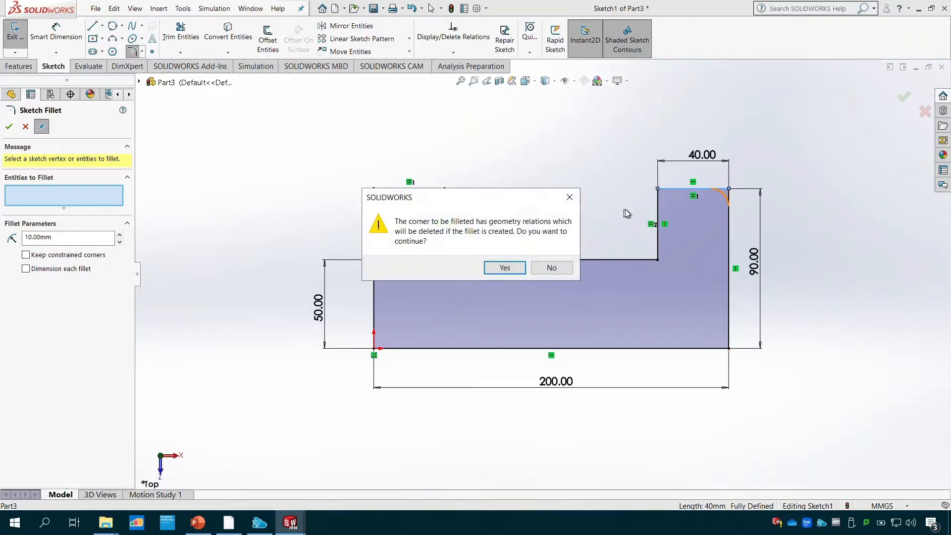
left_click(515, 267)
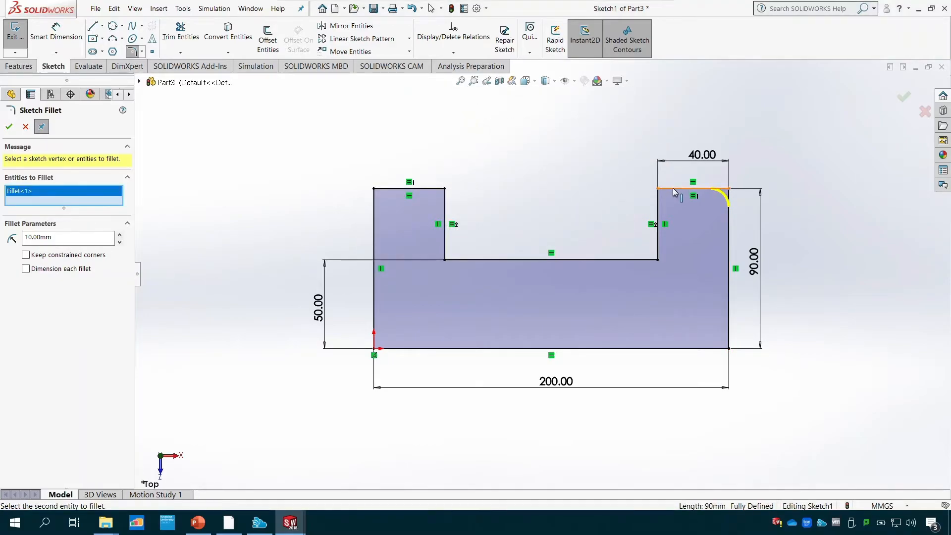
left_click(657, 190)
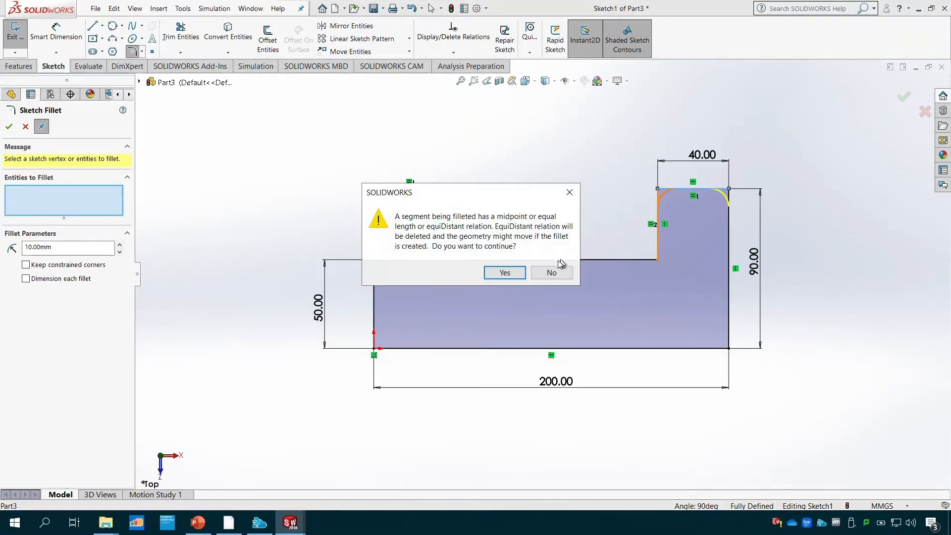
left_click(506, 275)
left_click(507, 271)
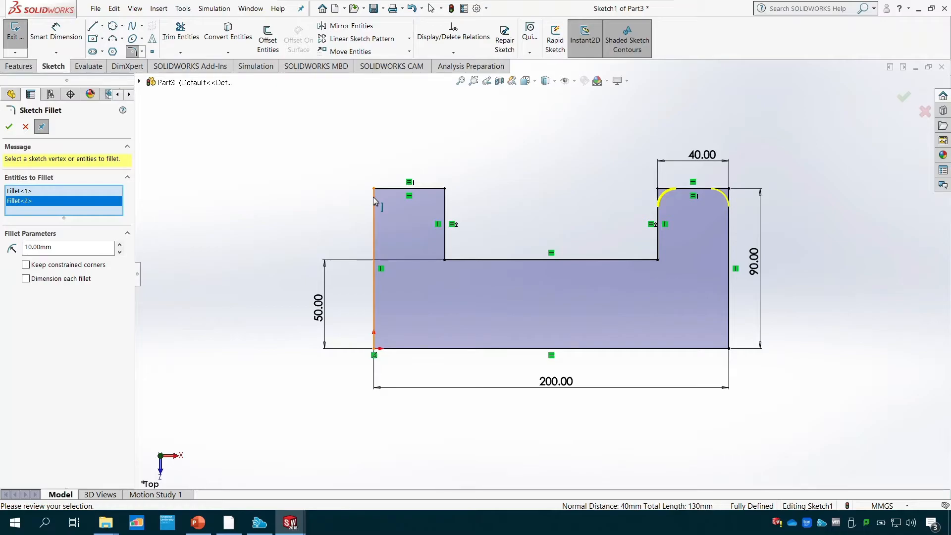
- Add 10 mm sketch fillets to the two inner corners at the base of the notch, accepting the relation changes
left_click(658, 245)
left_click(642, 261)
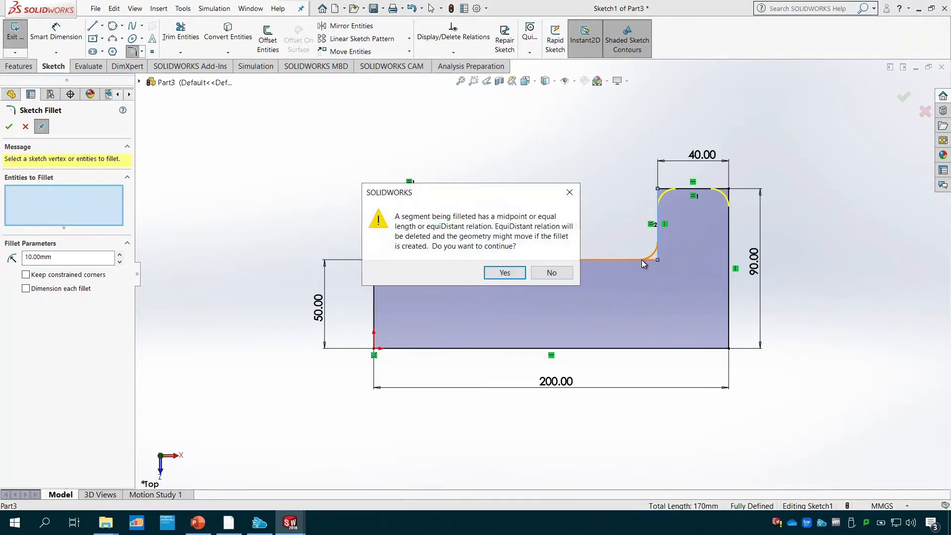
left_click(519, 272)
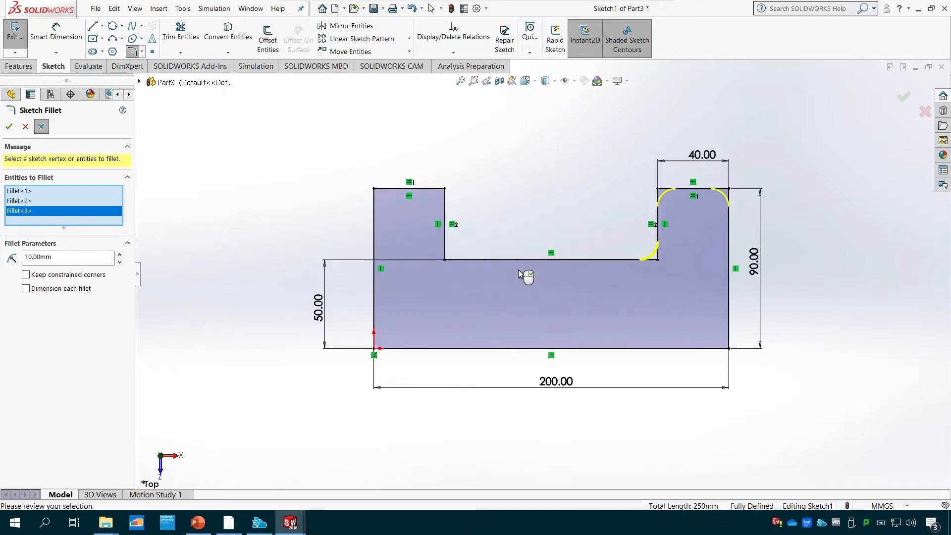
left_click(446, 248)
left_click(461, 259)
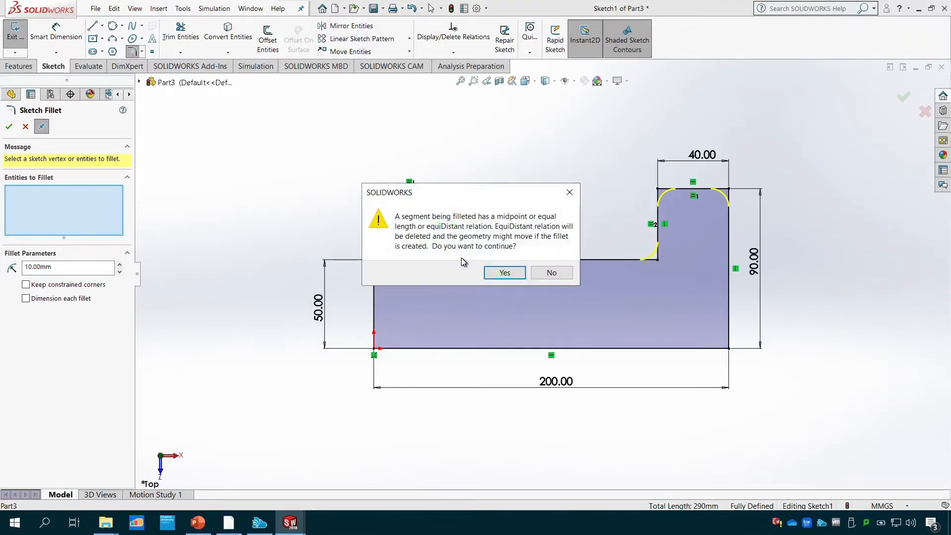
left_click(504, 273)
- Add 10 mm sketch fillets to both top corners of the profile's left arm, accepting the relation changes
left_click(423, 189)
left_click(446, 202)
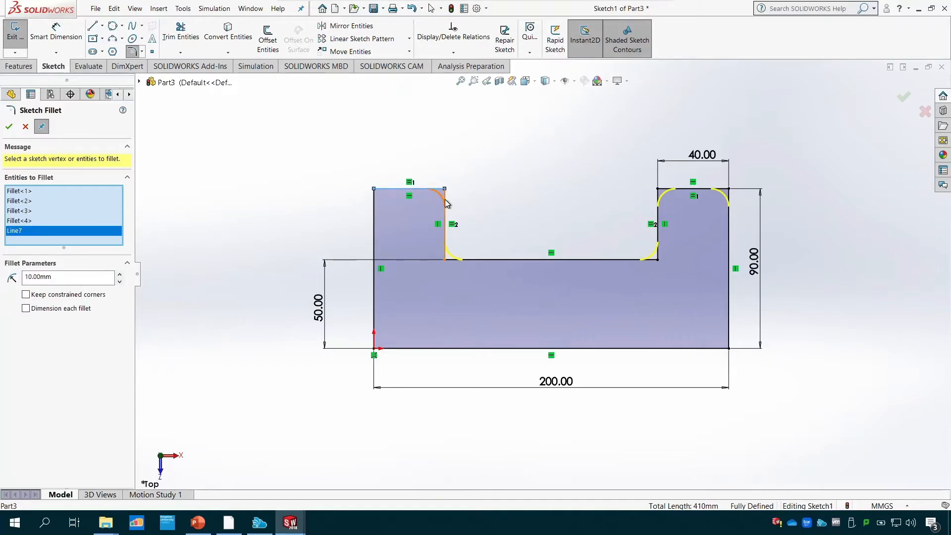
left_click(503, 272)
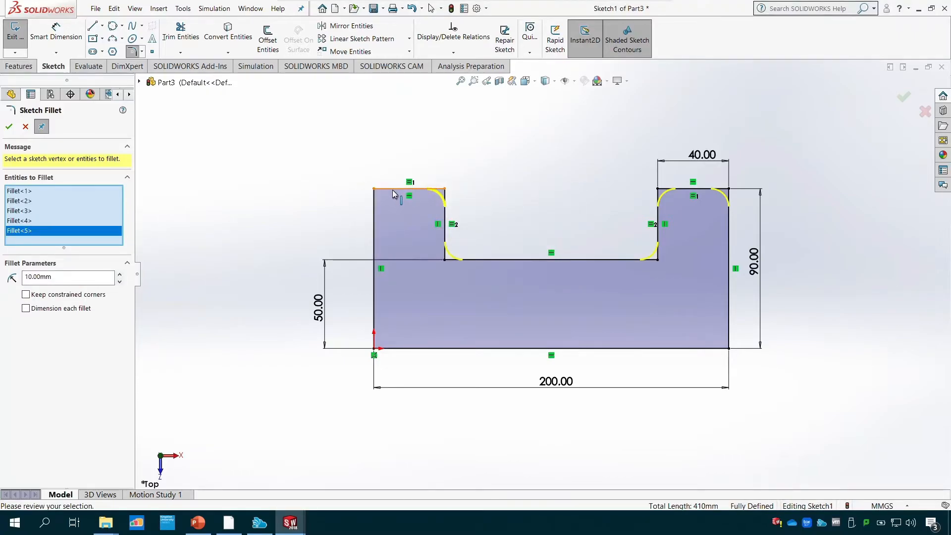
left_click(392, 189)
left_click(375, 210)
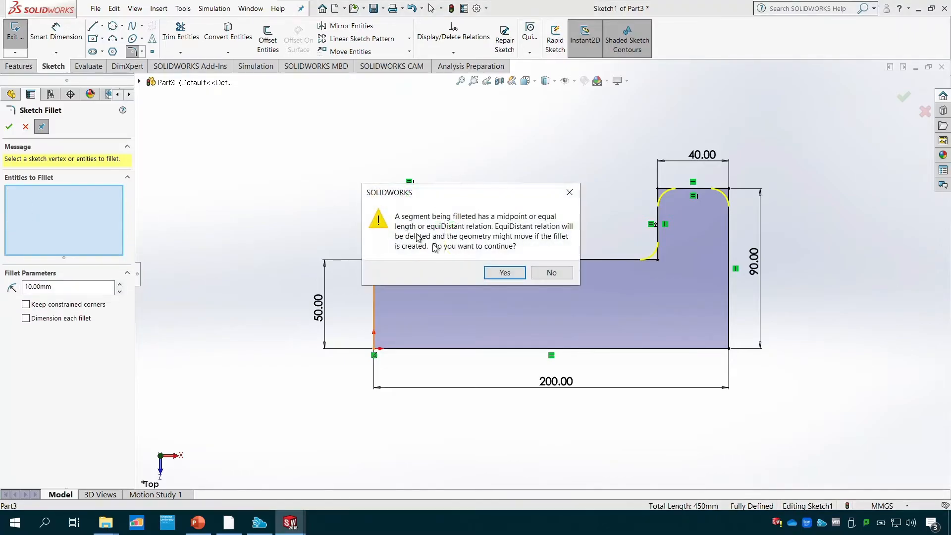
left_click(503, 273)
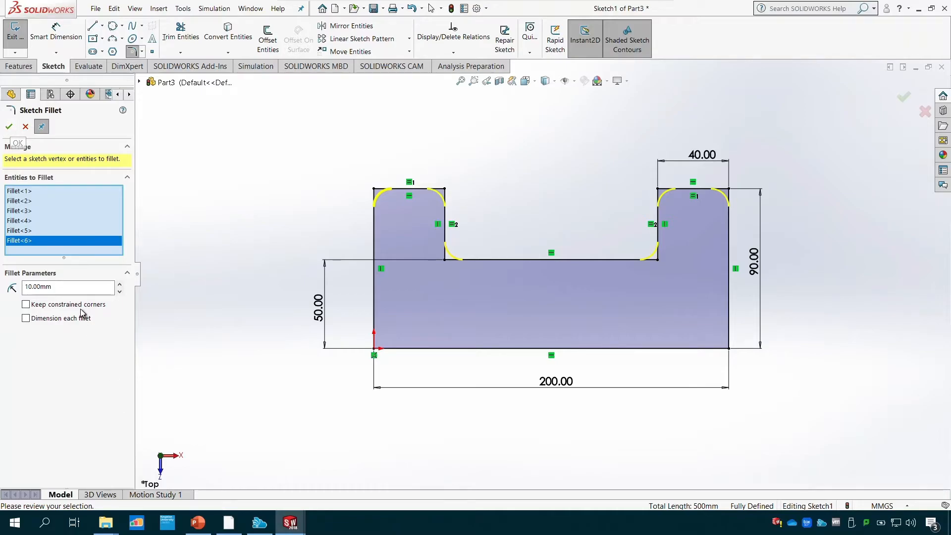
- Enable Keep constrained corners, apply the six 10 mm sketch fillets and leave the fillet command
left_click(25, 304)
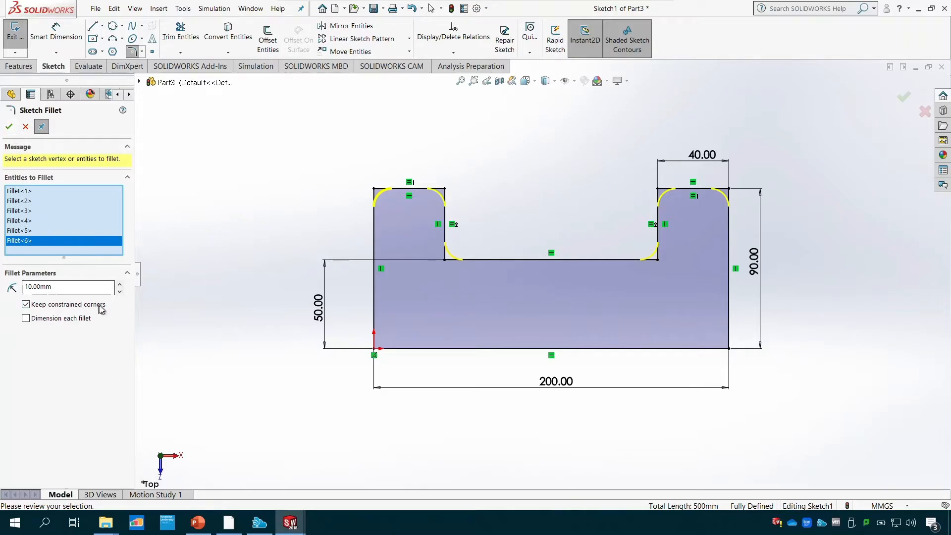
left_click(8, 128)
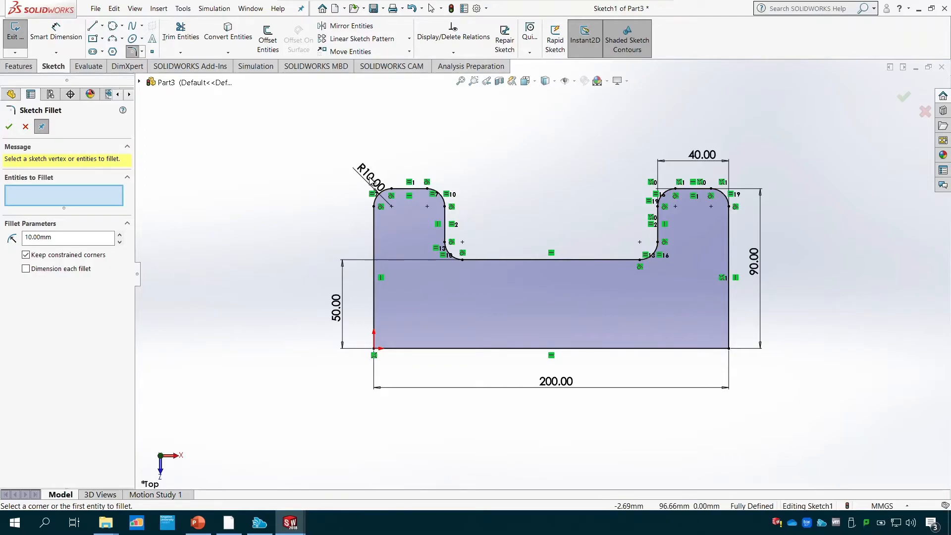
left_click(26, 127)
- Check the Tutorial 2 drawing in PowerPoint and, back in the SOLIDWORKS sketch, fillet both lower outer corners with a 15 mm radius
left_click(198, 523)
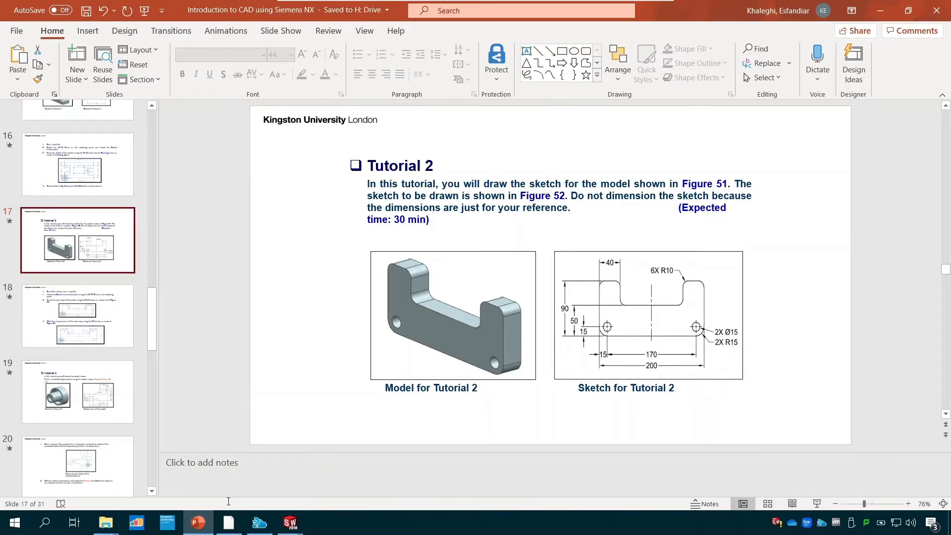
mouse_move(290, 523)
left_click(359, 465)
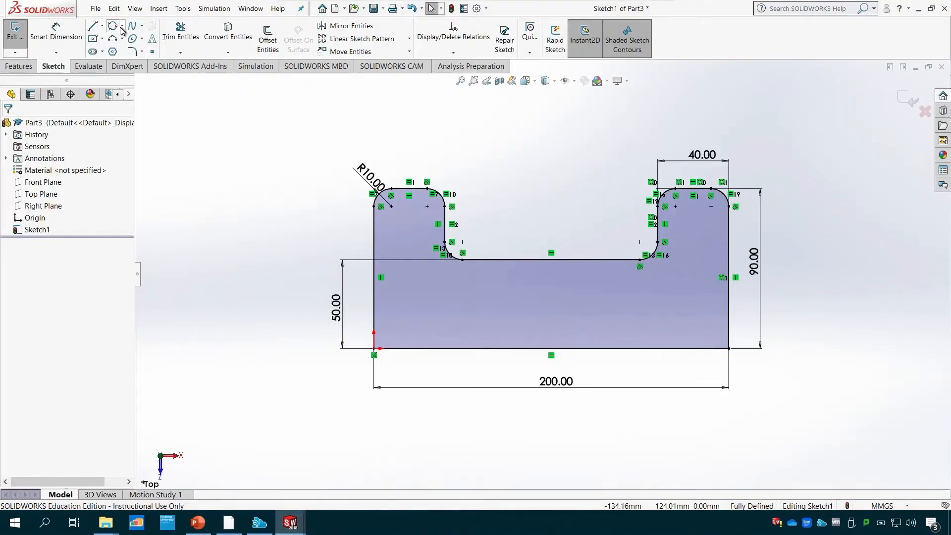
left_click(131, 52)
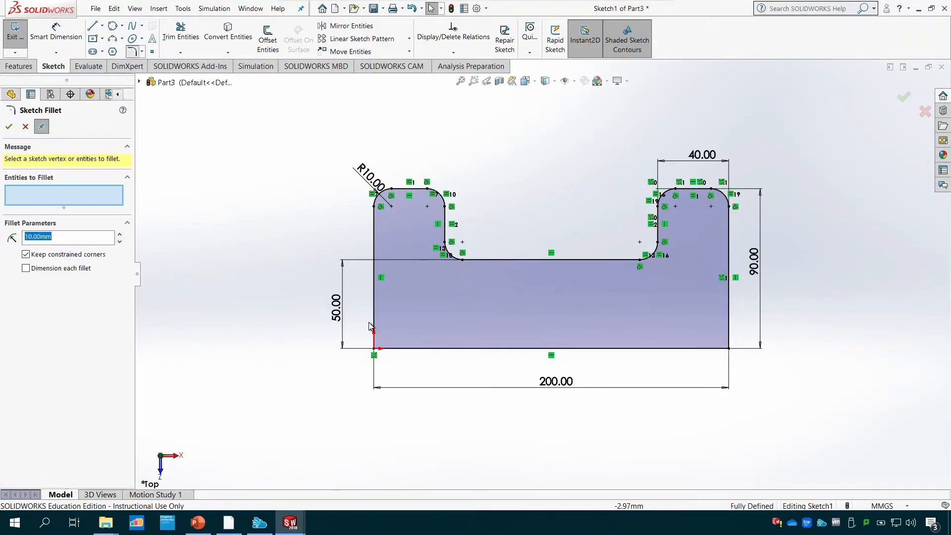
left_click(373, 328)
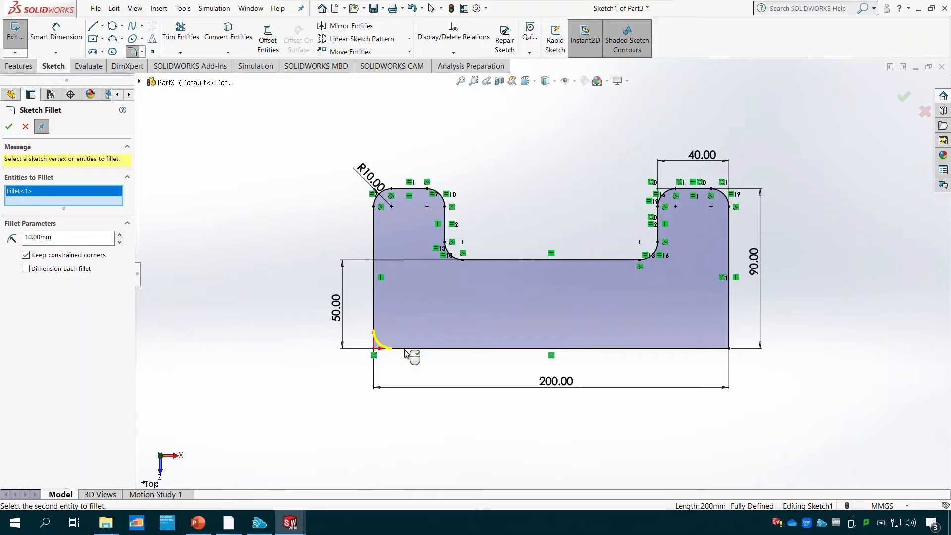
left_click_drag(41, 237, 14, 237)
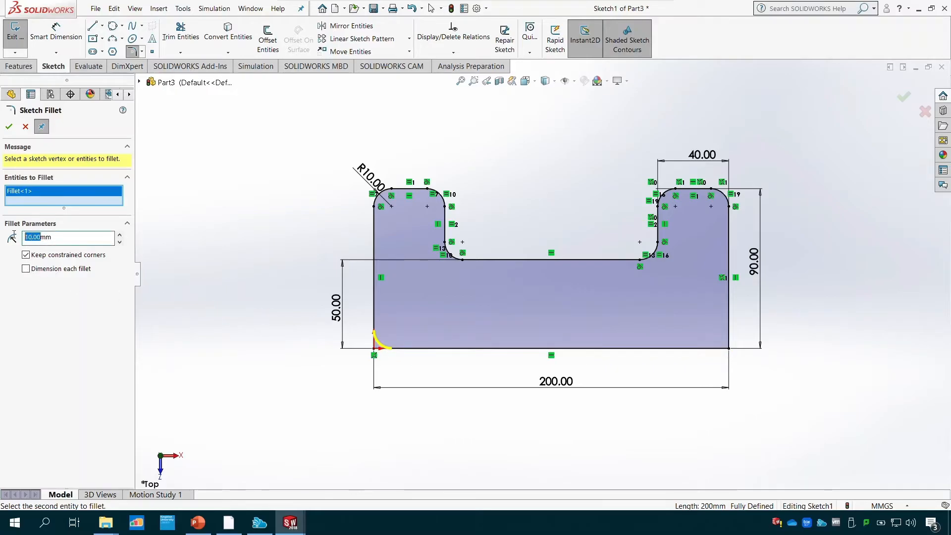
type("15")
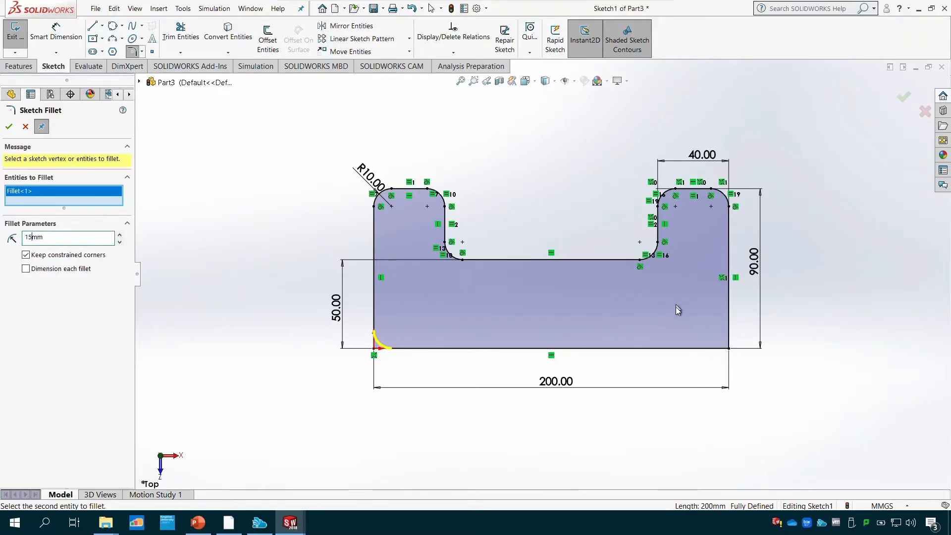
left_click(729, 326)
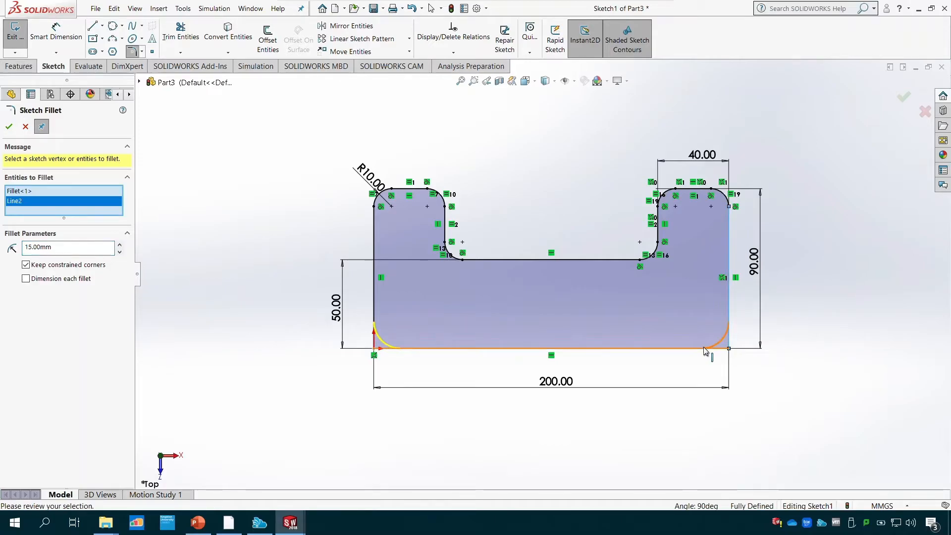
left_click(9, 128)
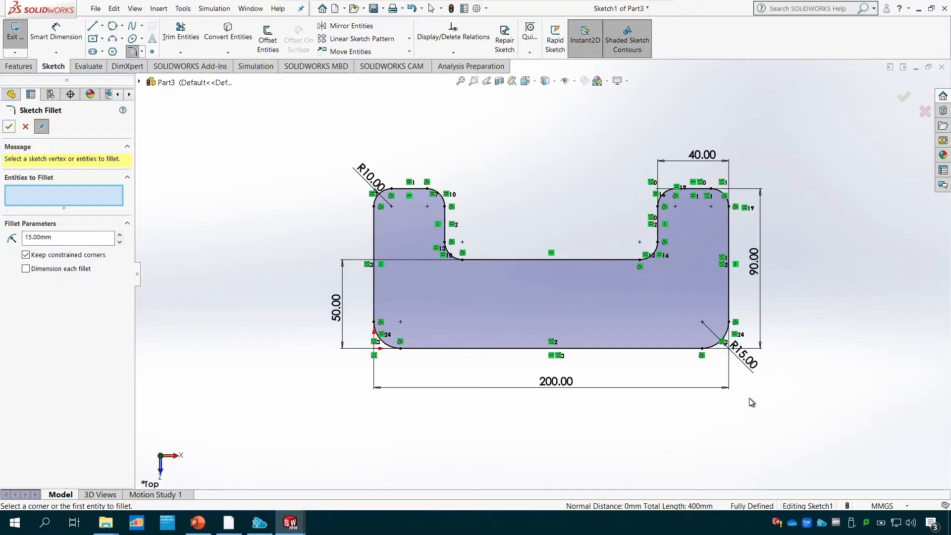
- Check the hole sizes and positions in the Tutorial 2 drawing in PowerPoint and return to the Part3 sketch in SOLIDWORKS
left_click(198, 523)
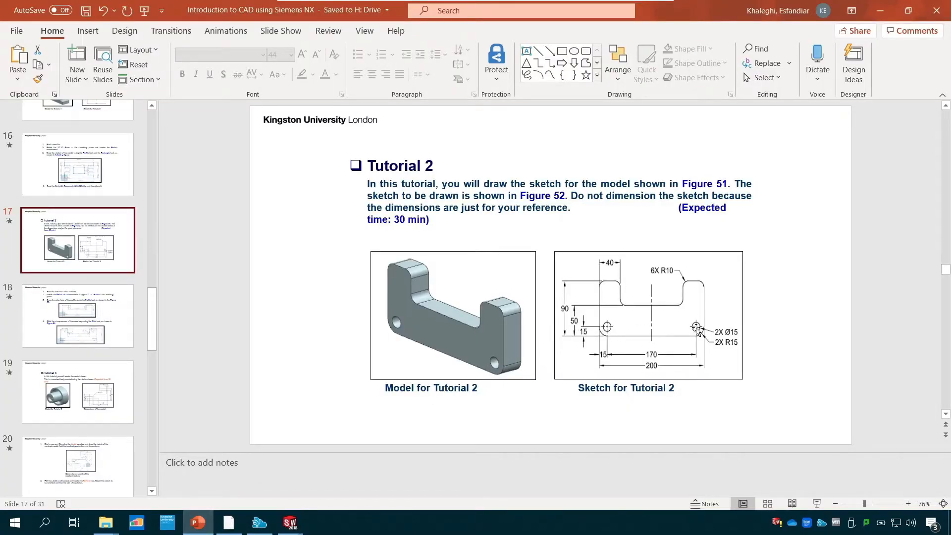
mouse_move(287, 523)
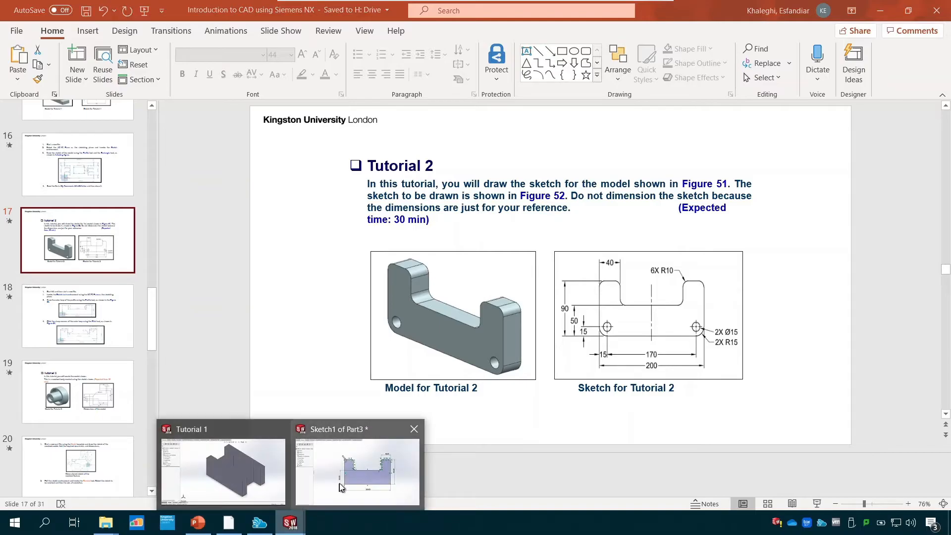
left_click(361, 464)
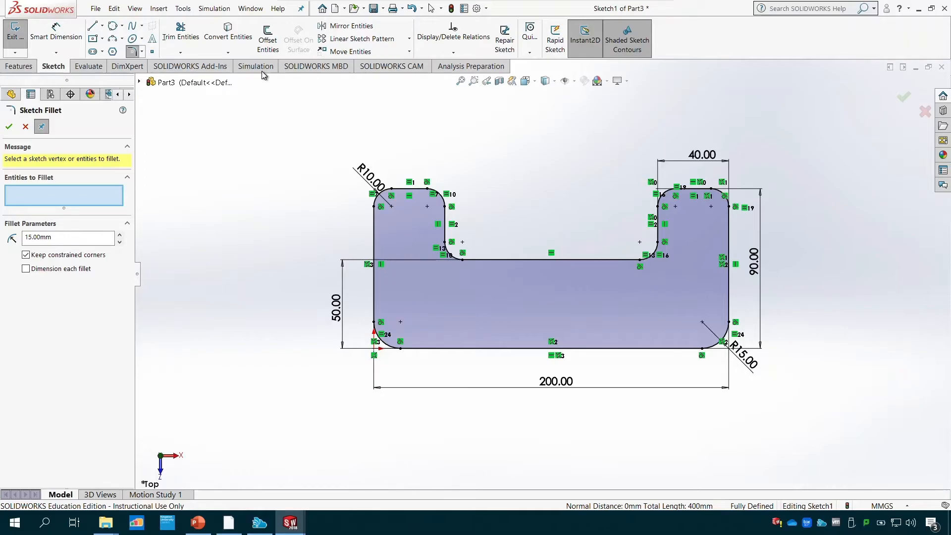
left_click(114, 27)
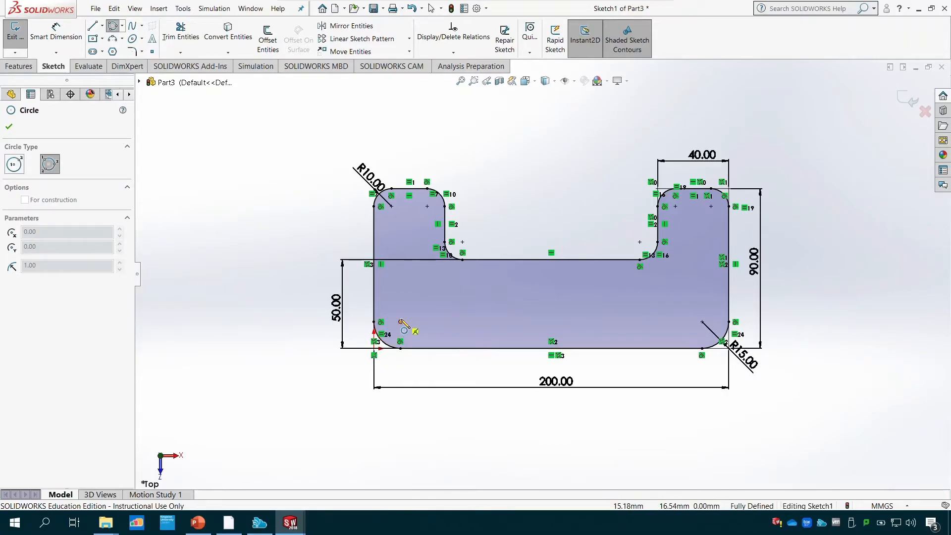
left_click(401, 321)
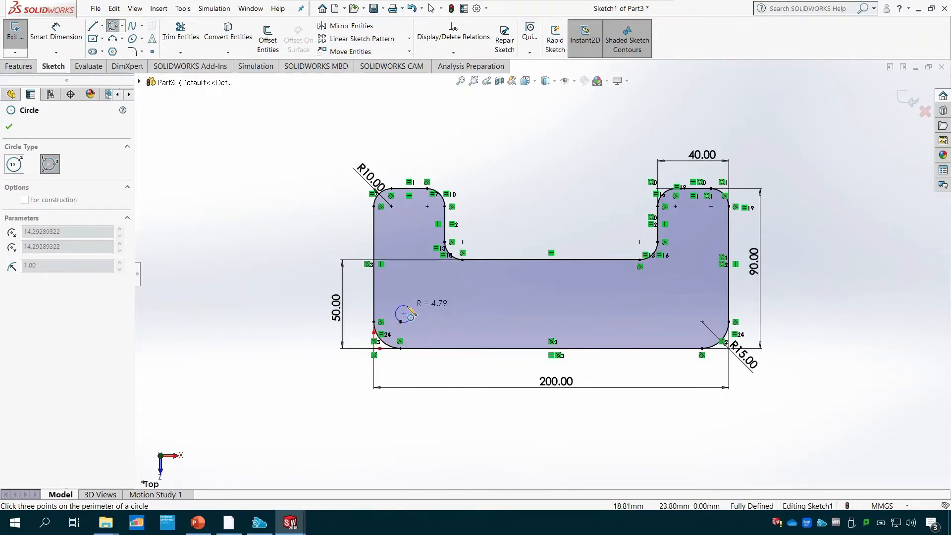
left_click(13, 169)
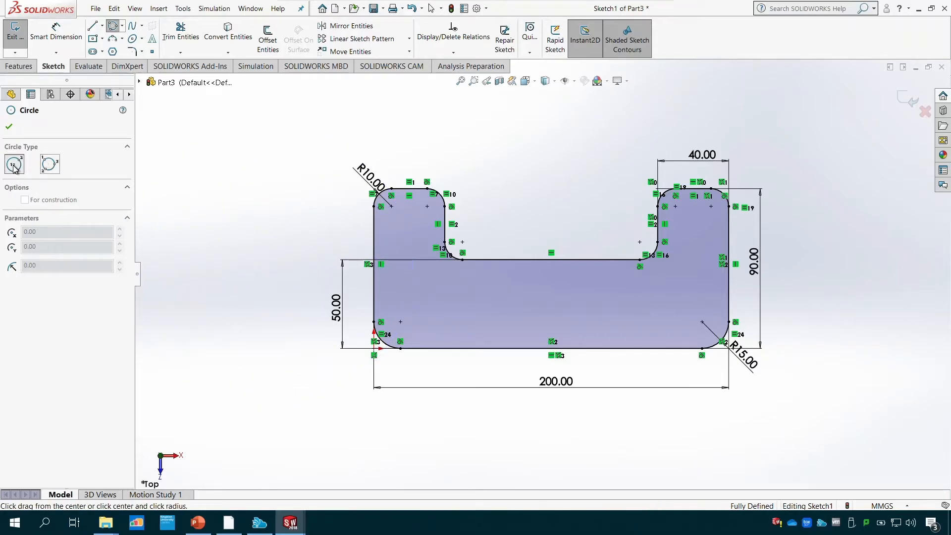
left_click(123, 25)
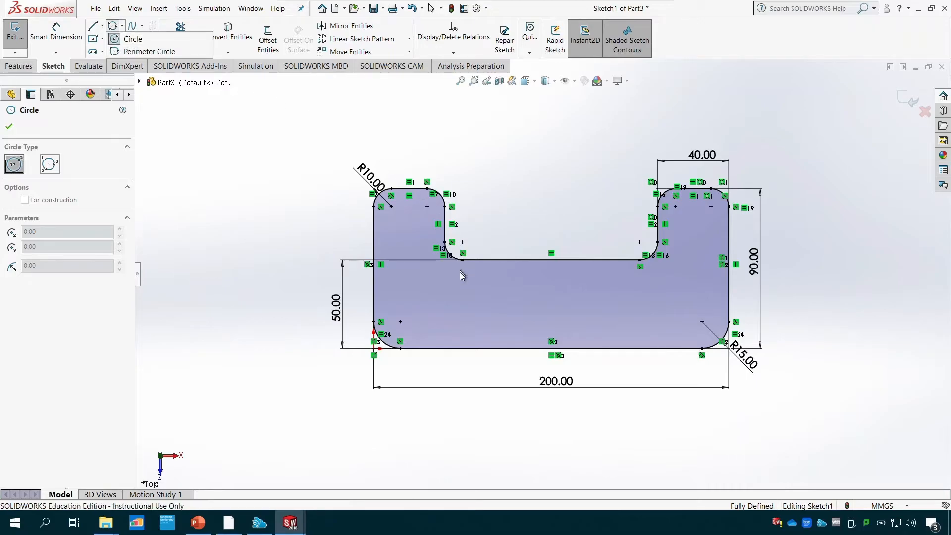
left_click(401, 322)
key("Escape")
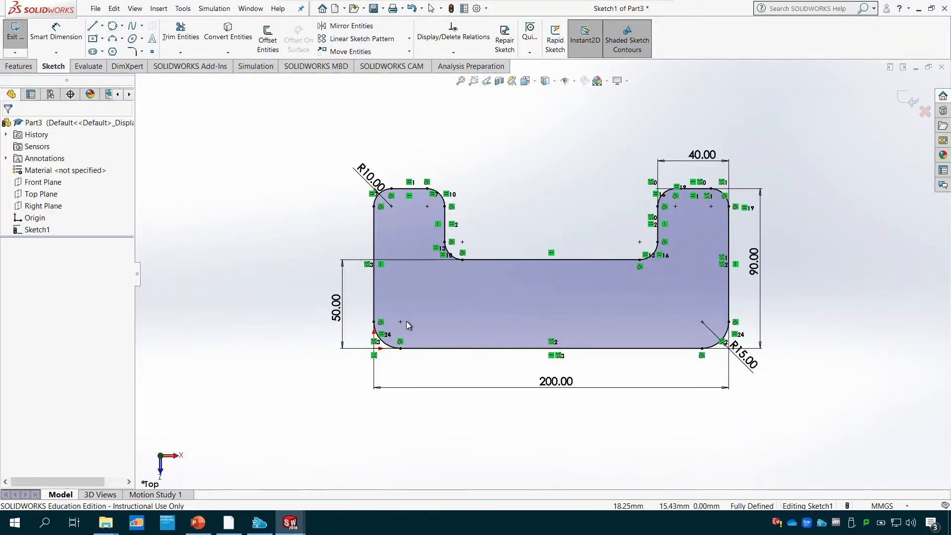
- Recheck the two Ø15 holes in the Tutorial 2 drawing in PowerPoint and switch back to the Part3 sketch in SOLIDWORKS
left_click(216, 522)
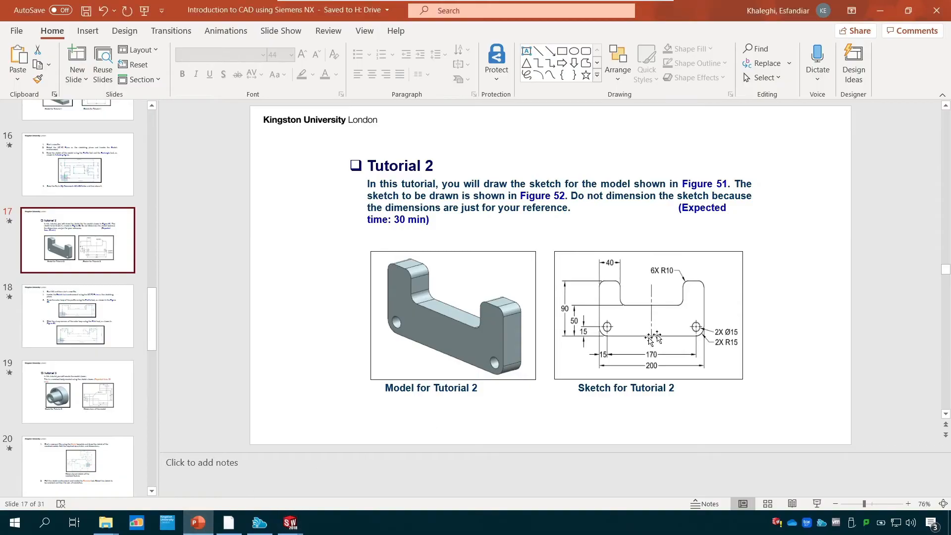
left_click(290, 522)
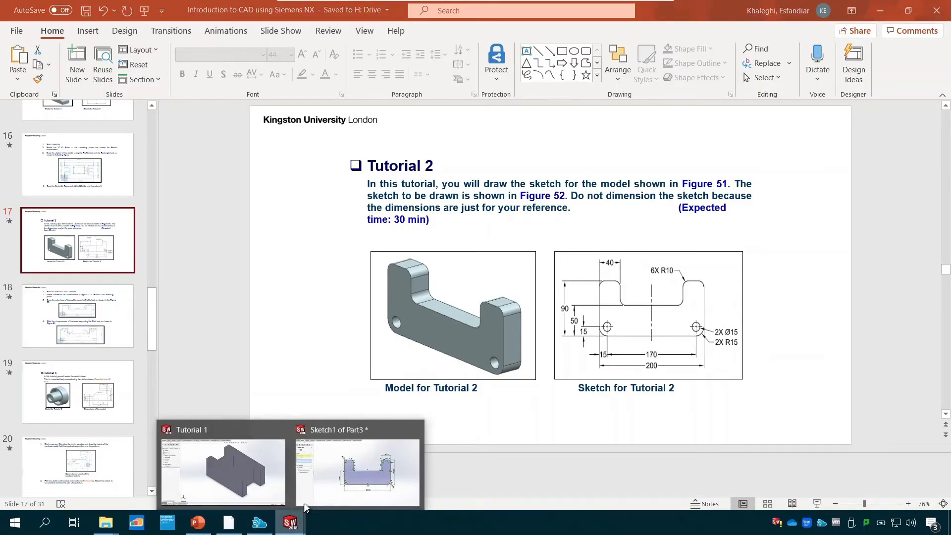
left_click(362, 463)
left_click(112, 28)
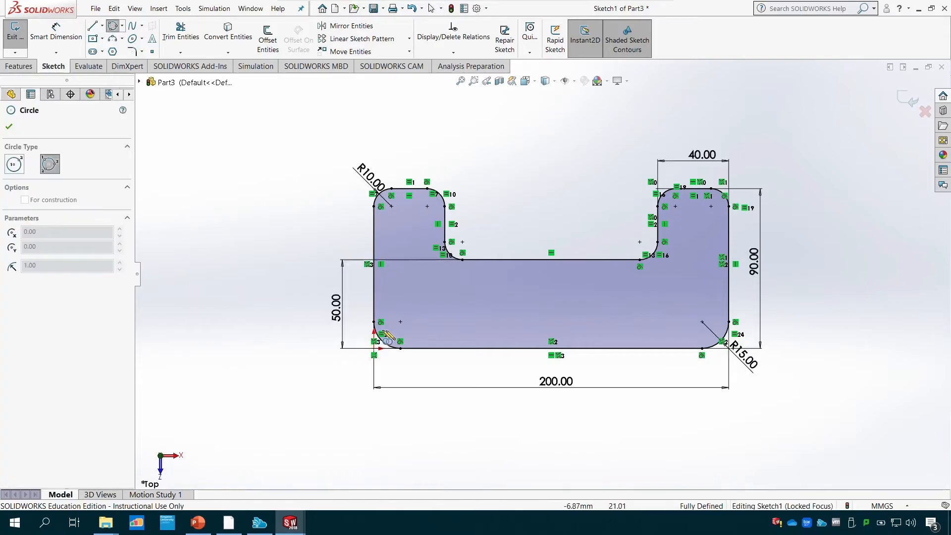
left_click(406, 311)
key("Escape")
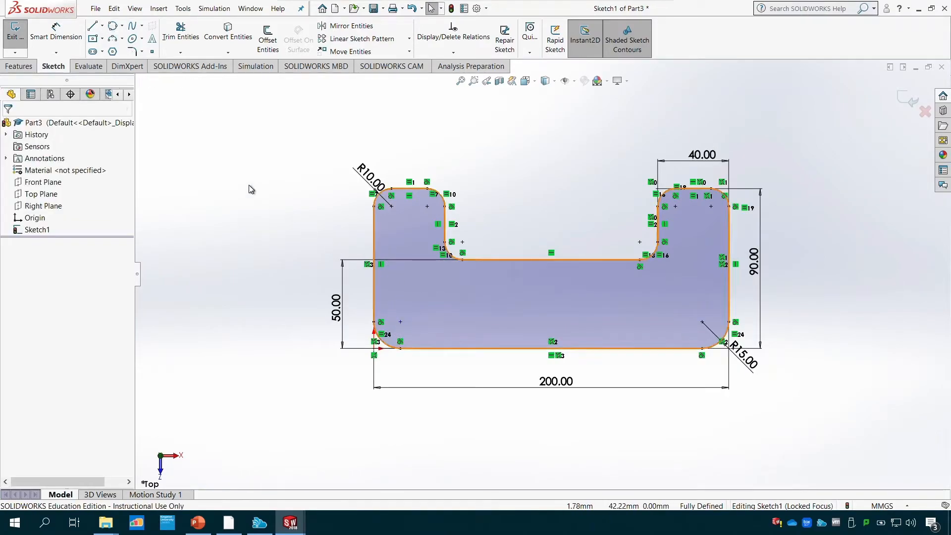
- Draw a centre-point circle of about 8 mm radius at the centre of each lower corner fillet
left_click(122, 25)
left_click(125, 38)
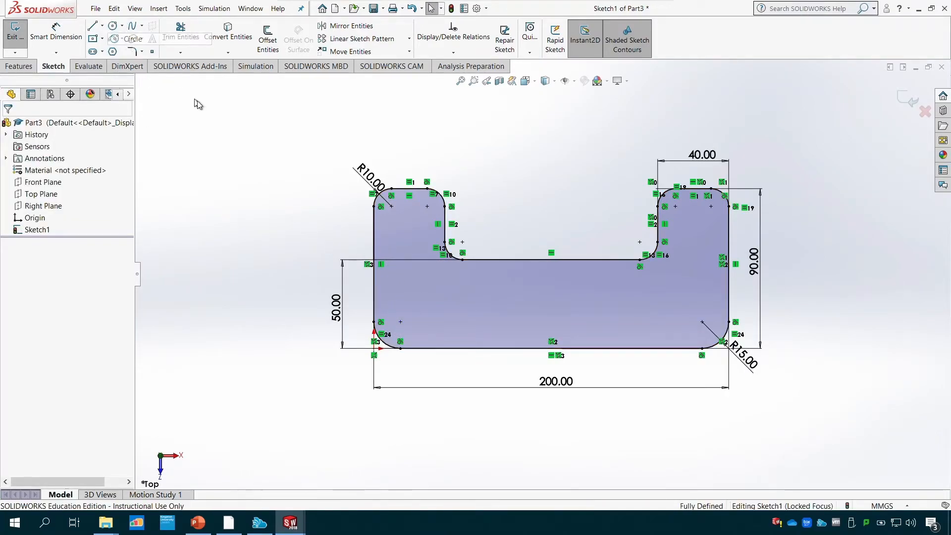
left_click(400, 321)
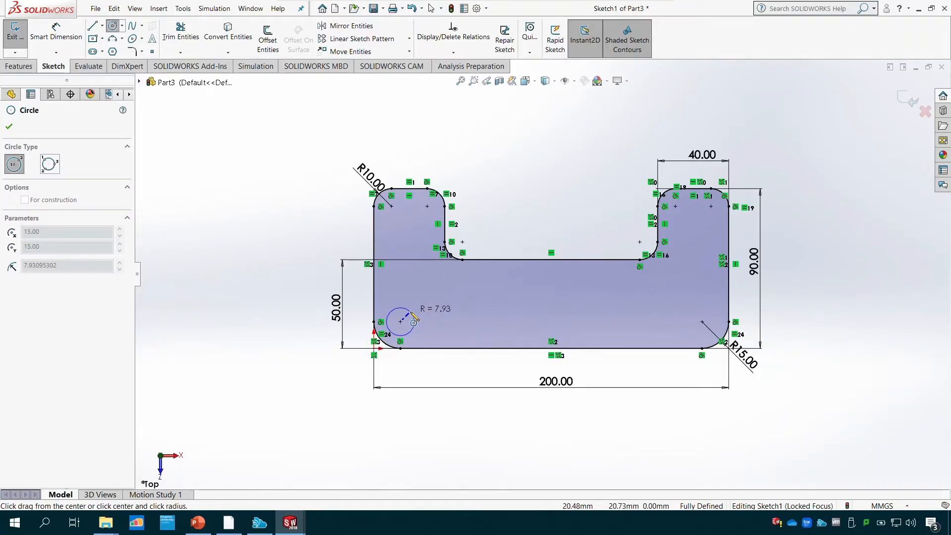
left_click(411, 315)
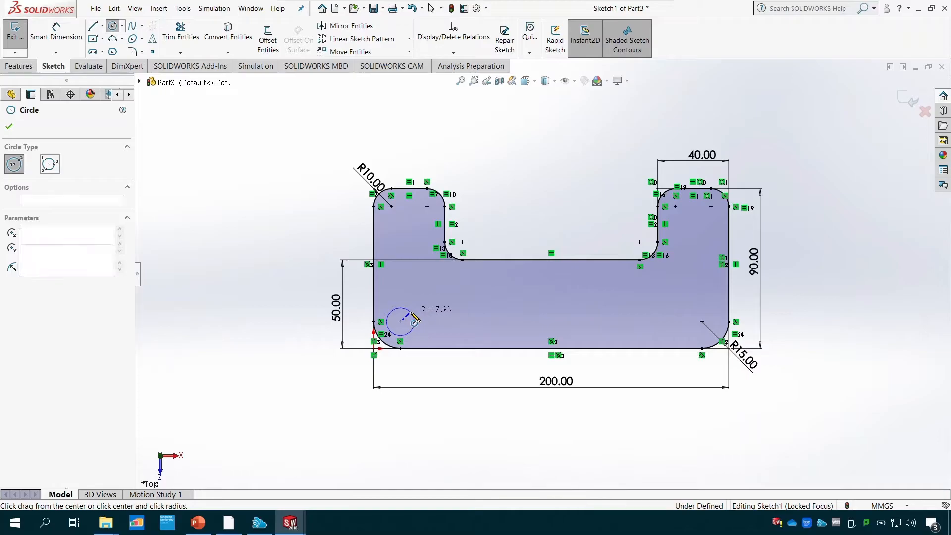
left_click(702, 322)
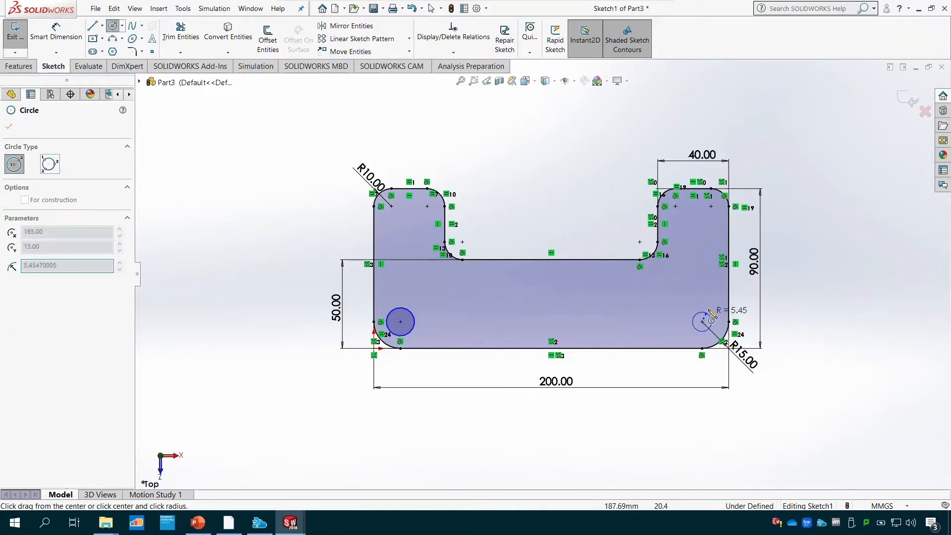
left_click(712, 313)
key("Escape")
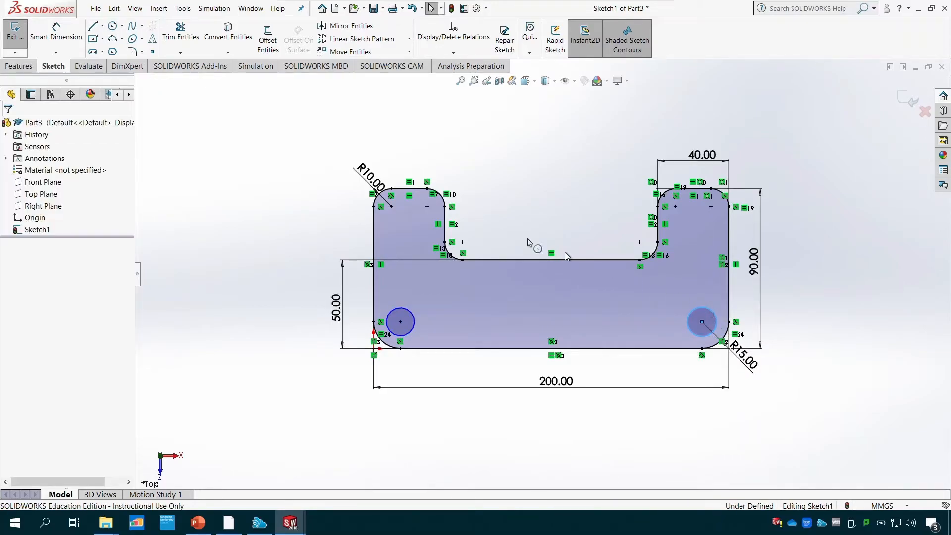
- Dimension the lower-left hole circle with a diameter of 15 mm
left_click(56, 31)
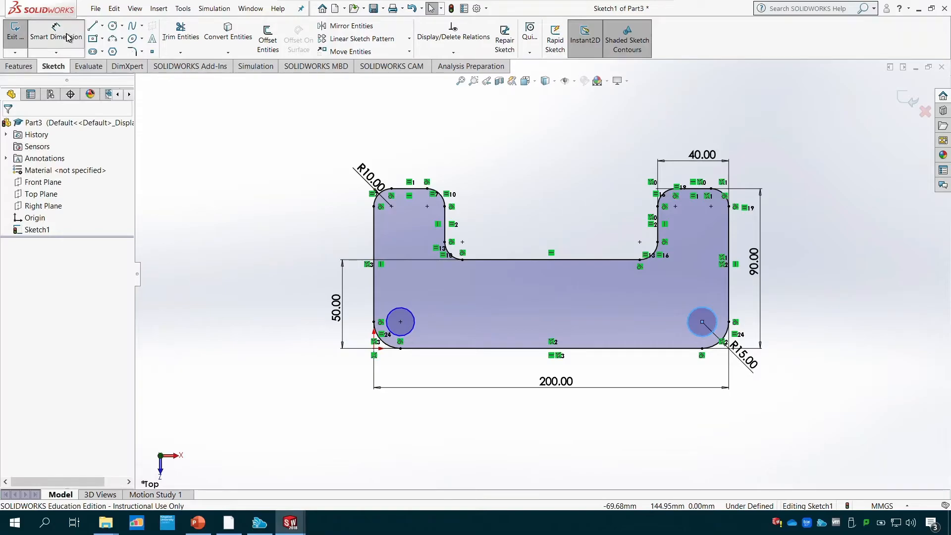
left_click(410, 312)
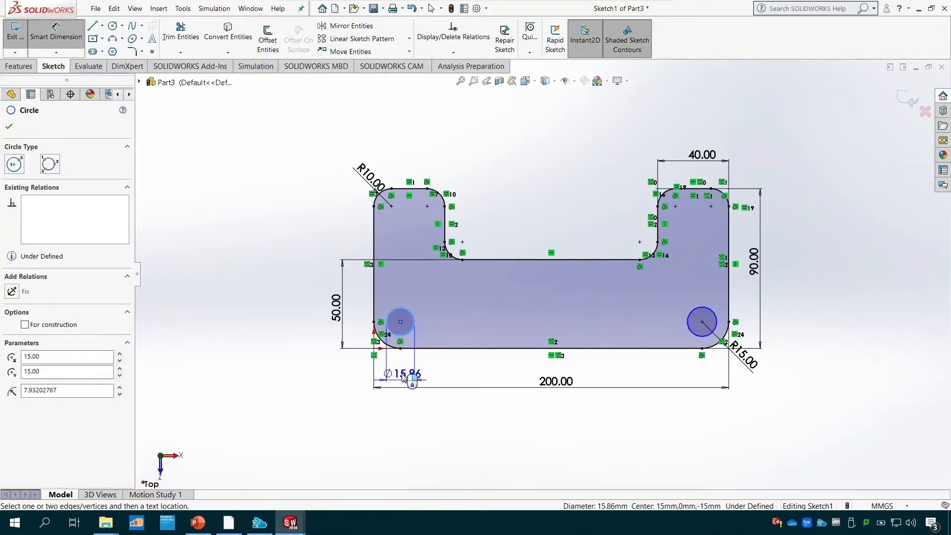
left_click(400, 375)
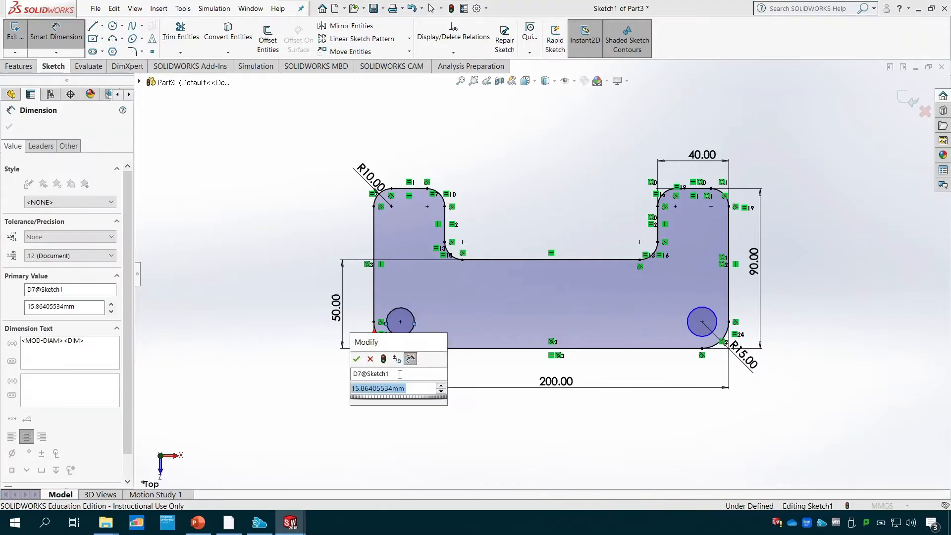
type("15")
key("Return")
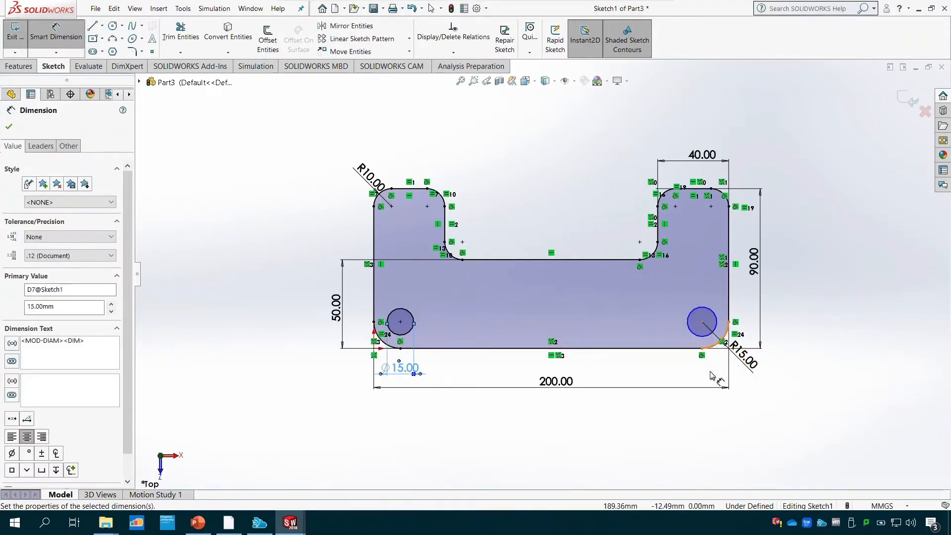
left_click(8, 126)
- Add an Equal relation between the two hole circles
left_click(453, 52)
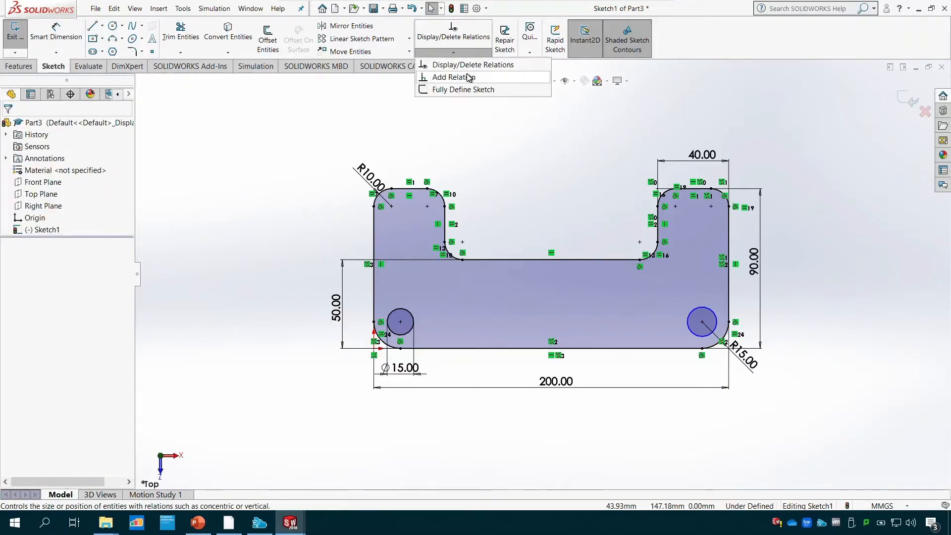
left_click(468, 77)
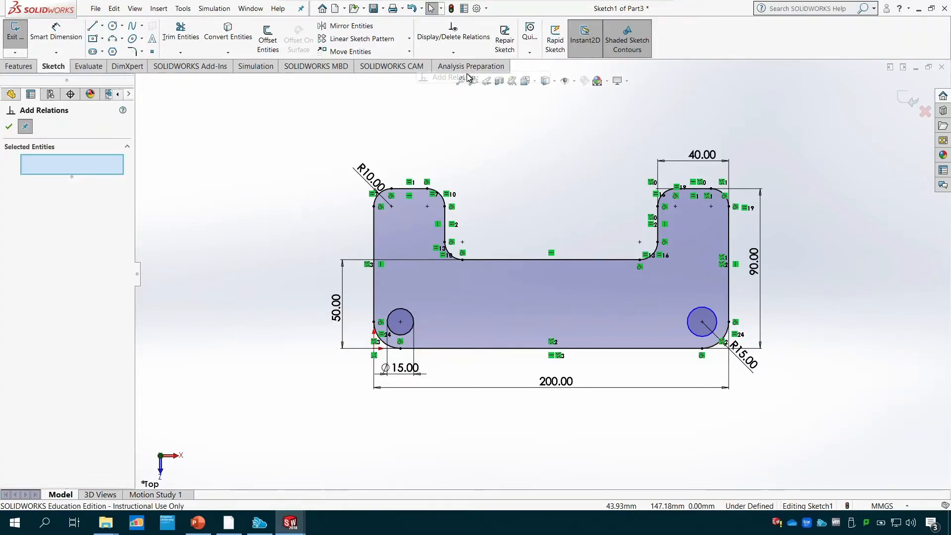
left_click(406, 316)
left_click(687, 321)
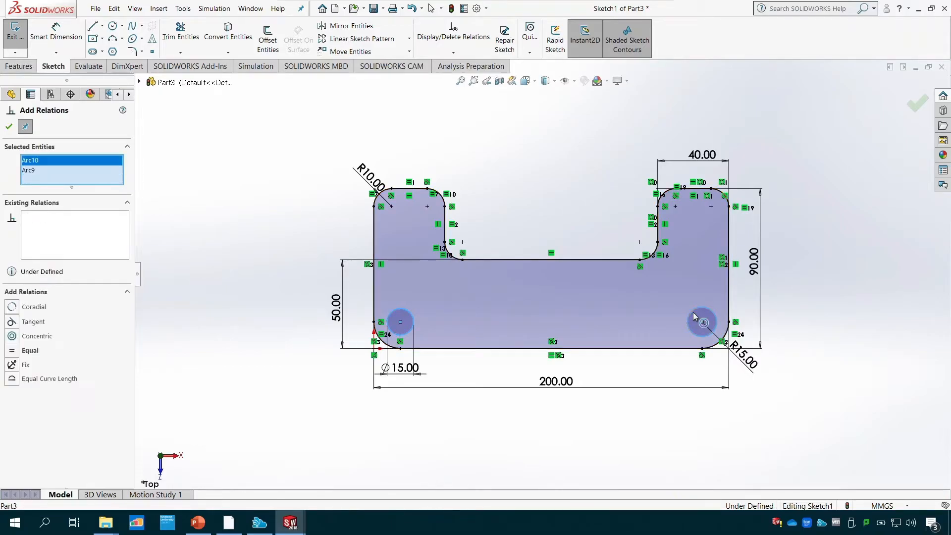
left_click(13, 352)
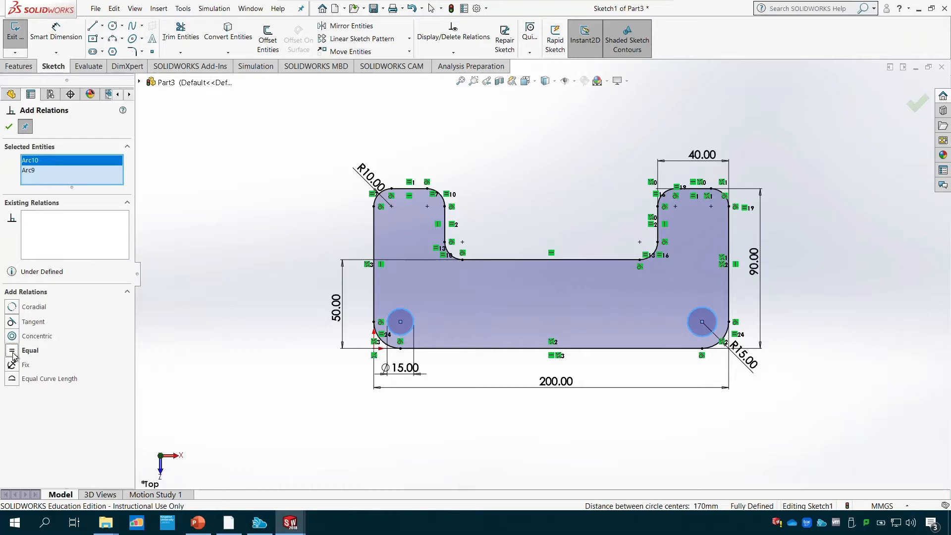
left_click(9, 127)
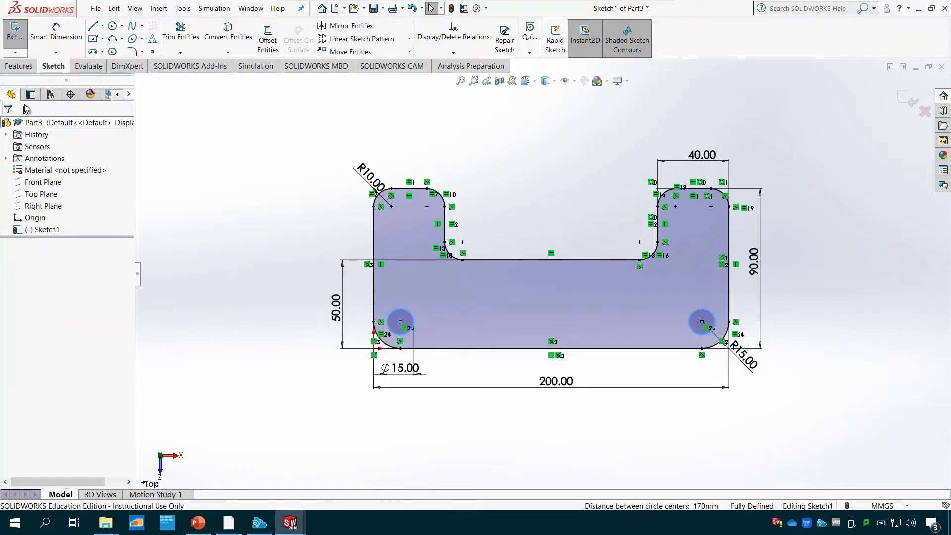
- Exit the sketch and extrude the bracket profile as a blind boss to a depth of 35 mm
left_click(16, 37)
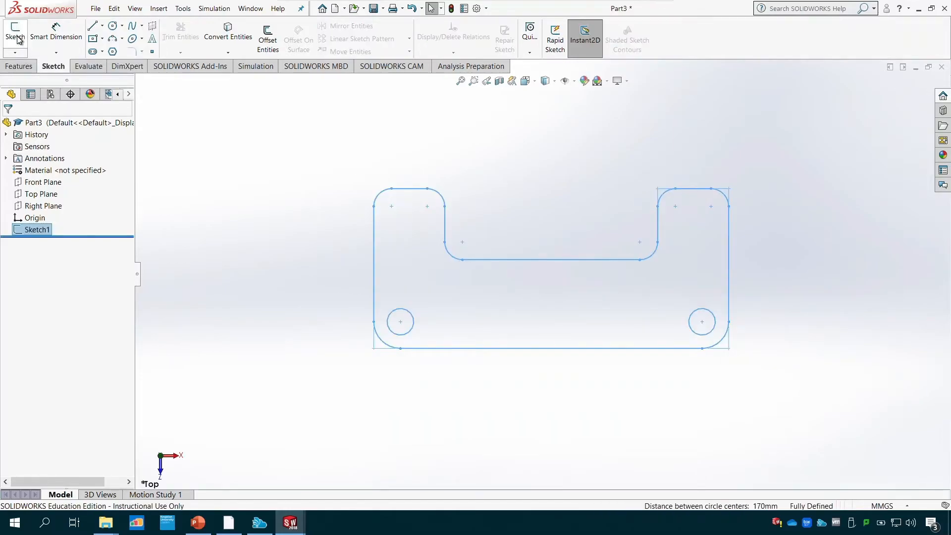
left_click(20, 66)
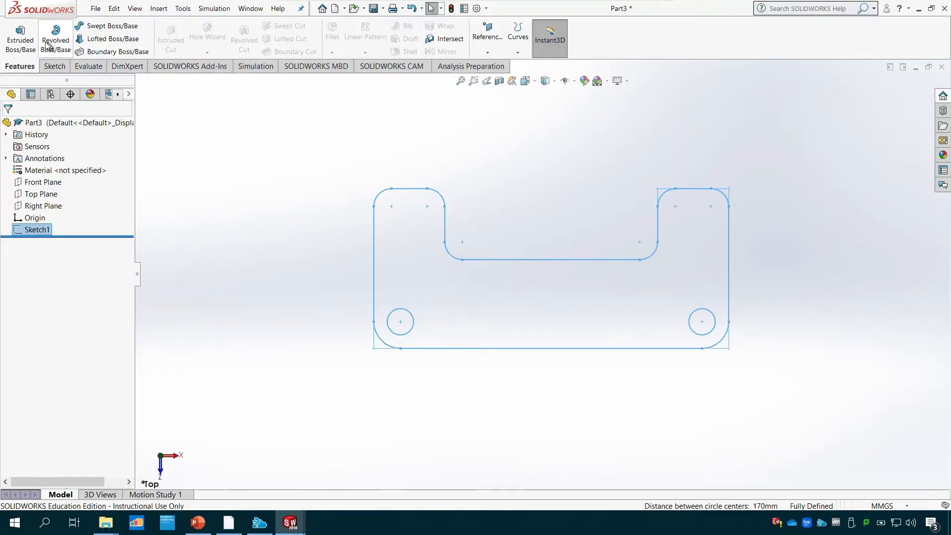
left_click(21, 39)
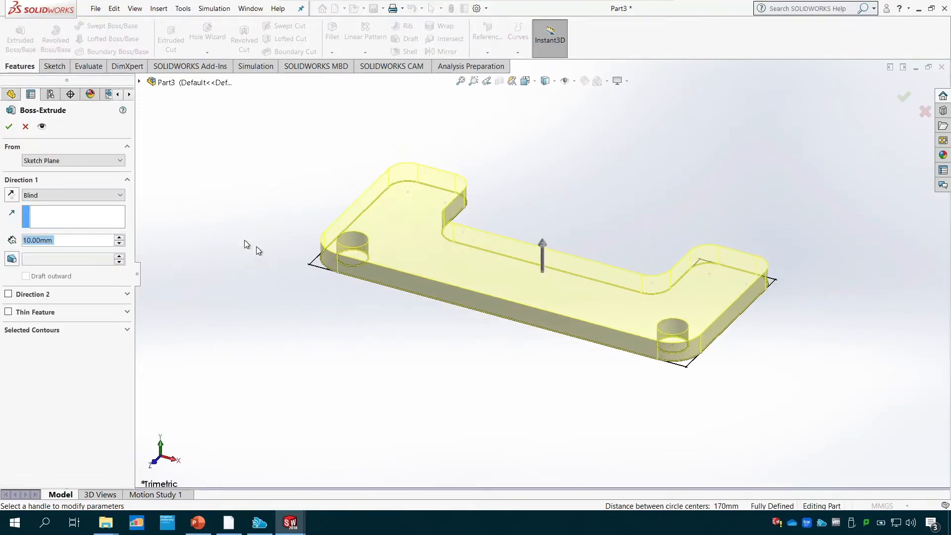
left_click_drag(552, 248, 548, 220)
type("35")
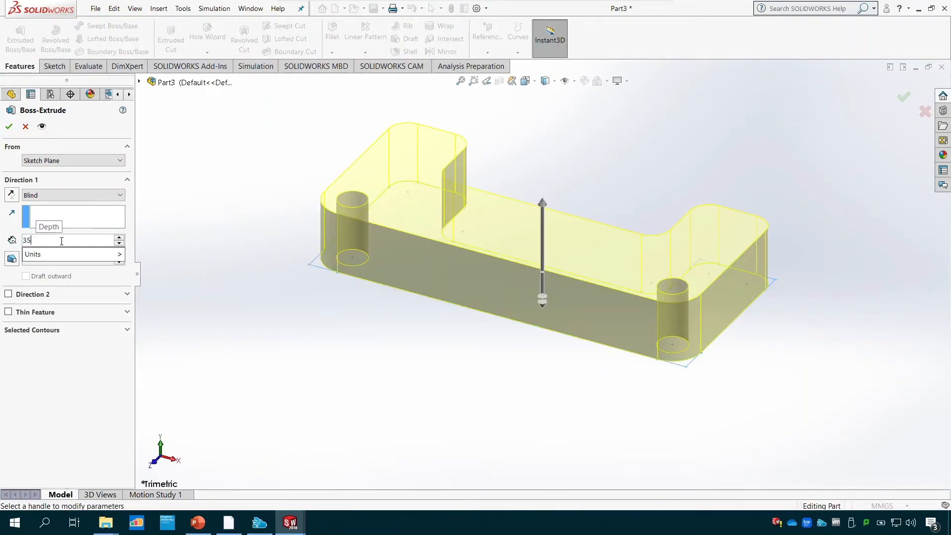
key("Return")
left_click(9, 127)
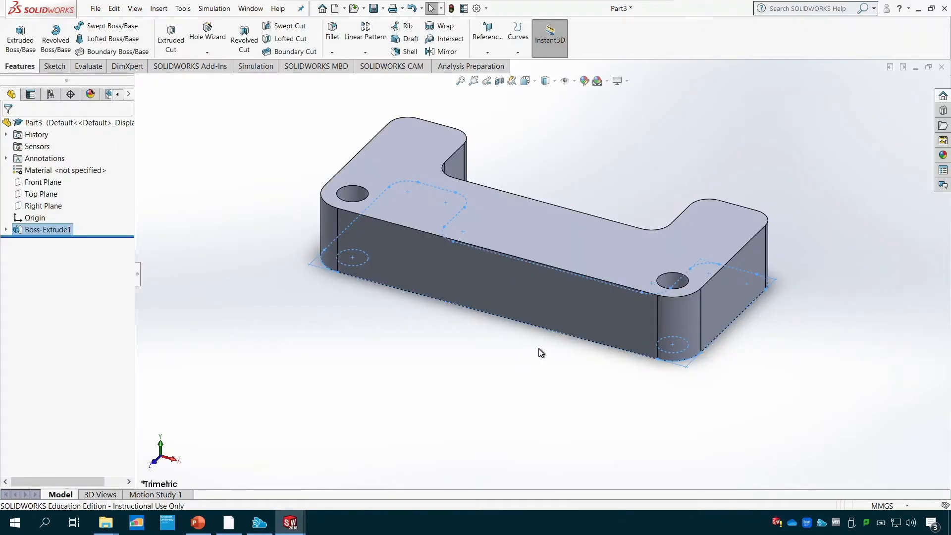
- Show the bracket in isometric view and reopen the extrusion's Sketch1 for editing
left_click(535, 82)
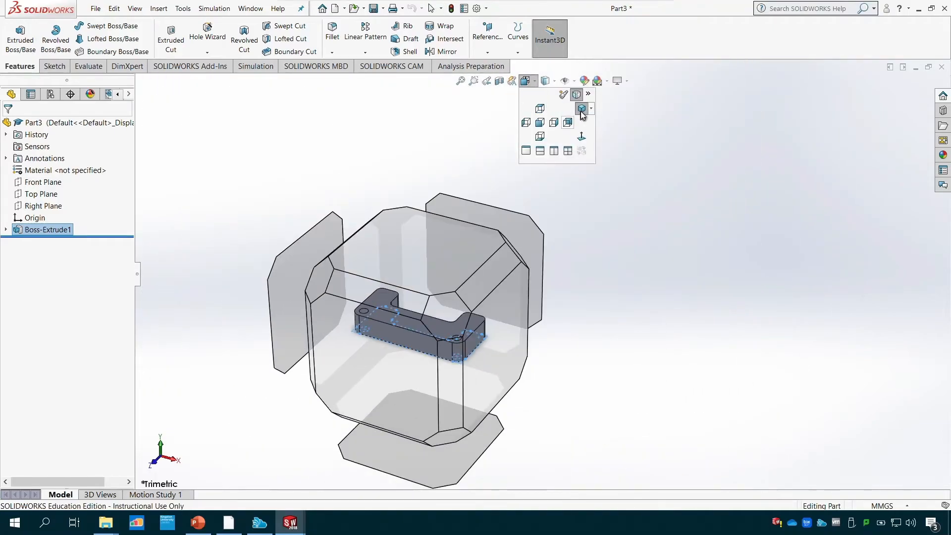
left_click(582, 110)
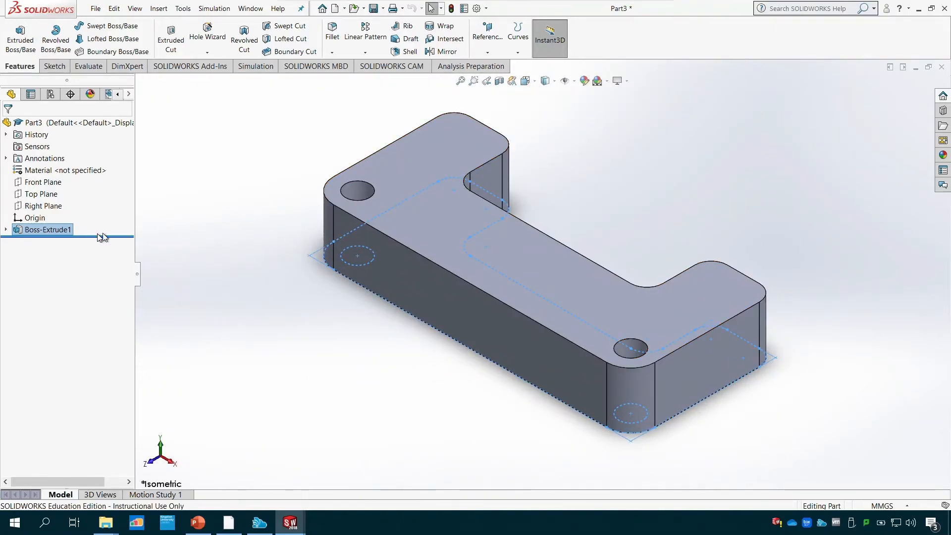
left_click(6, 230)
left_click(36, 242)
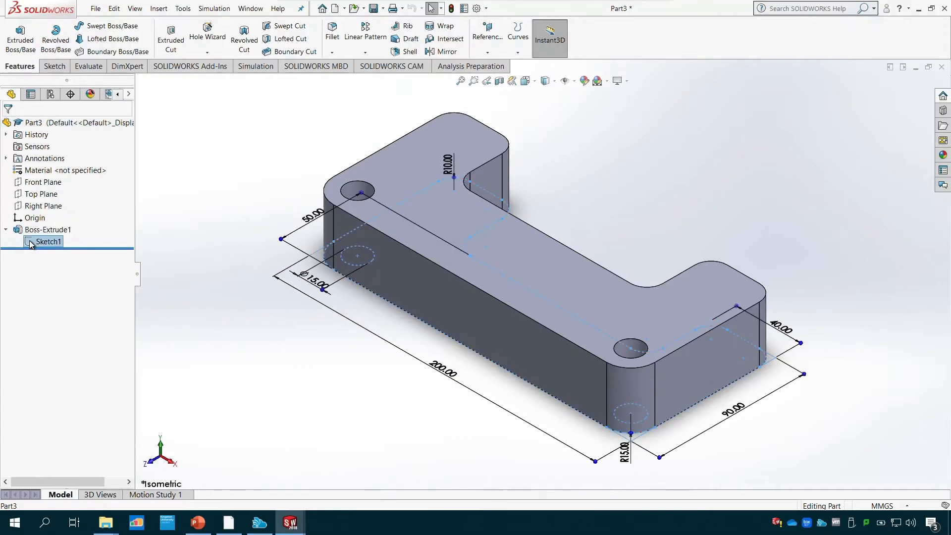
right_click(36, 242)
left_click(39, 212)
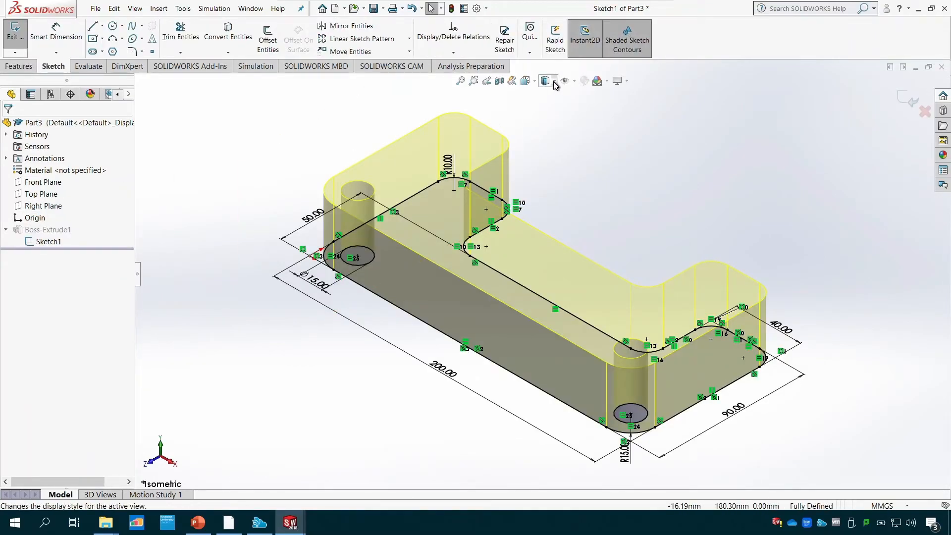
- View the sketch from the top and reposition the right arm's 40 mm width dimension slightly
left_click(526, 80)
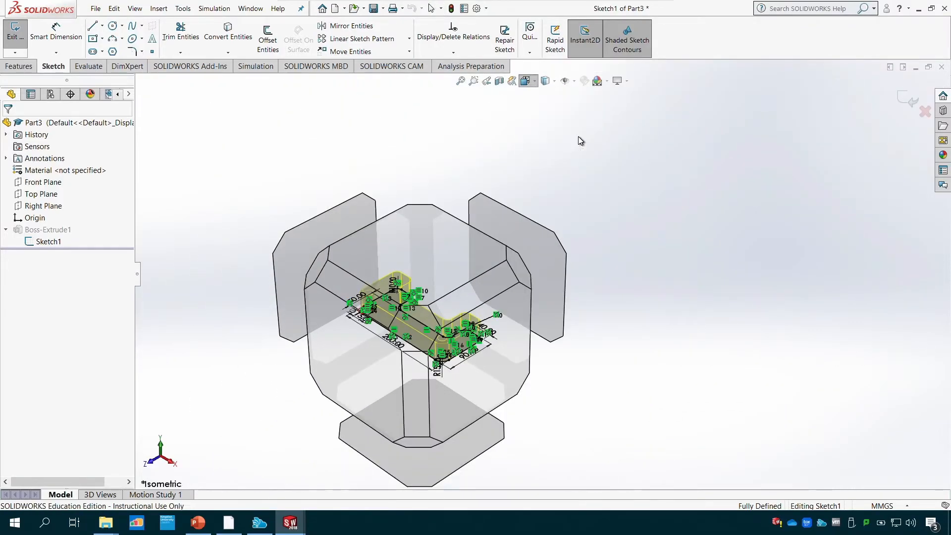
key("ctrl+5")
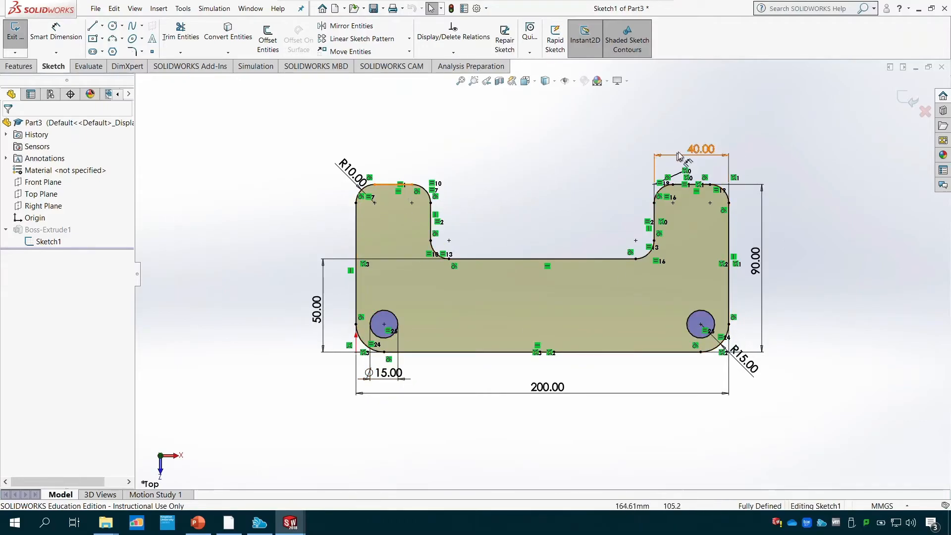
mouse_move(699, 149)
left_mouse_down()
mouse_move(684, 149)
mouse_move(693, 150)
left_mouse_up()
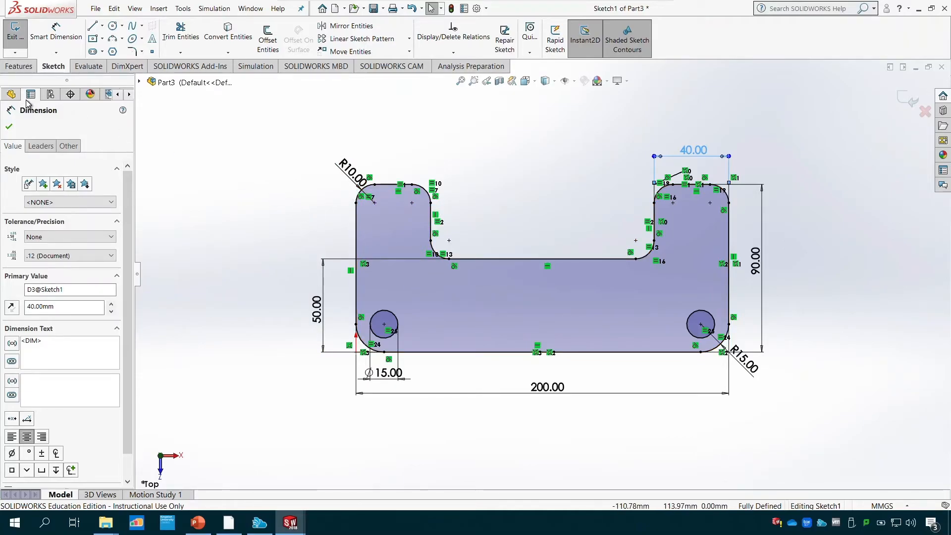
left_click(9, 127)
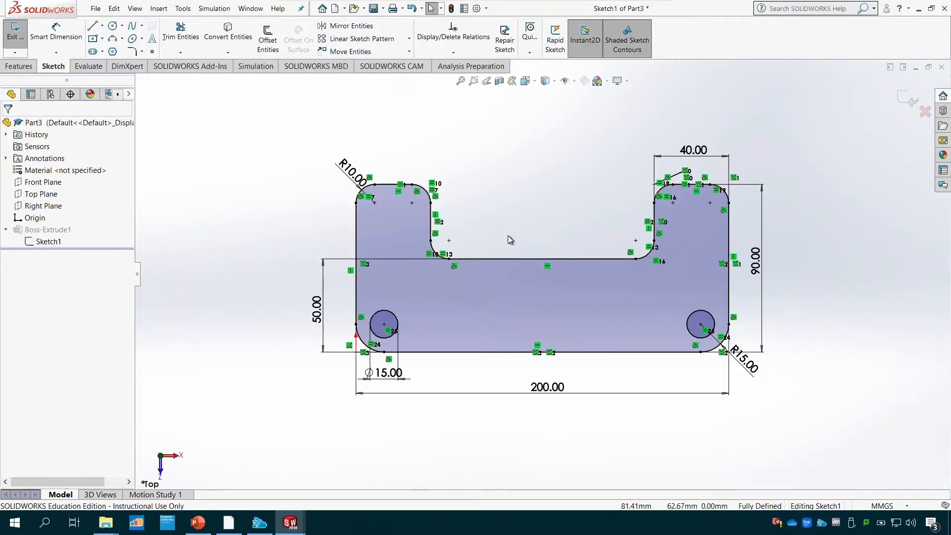
- Hide the sketch relation symbols, show them again and exit the sketch
left_click(575, 81)
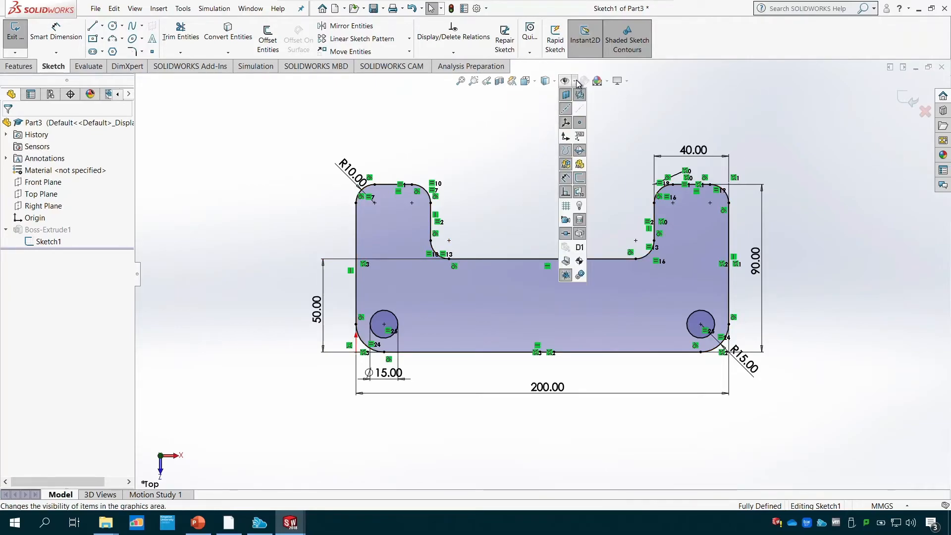
left_click(567, 193)
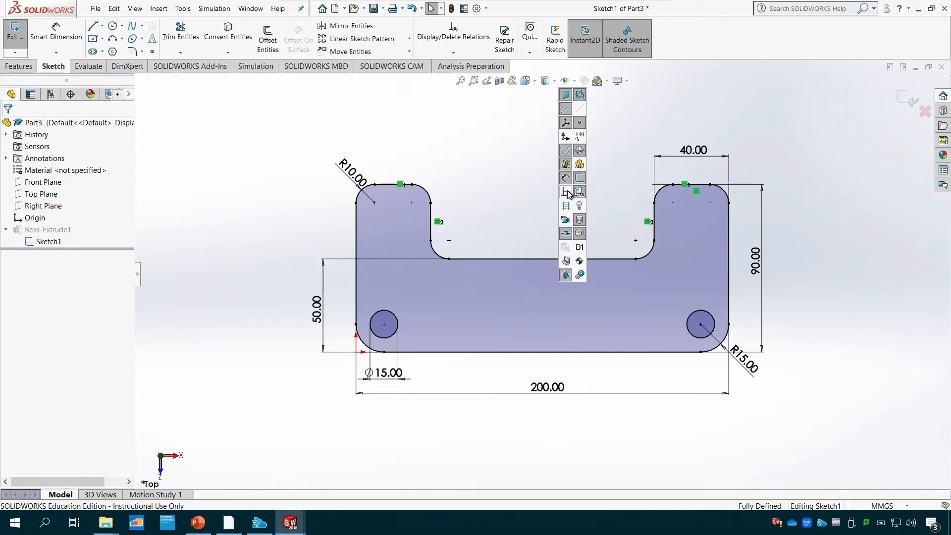
left_click(568, 193)
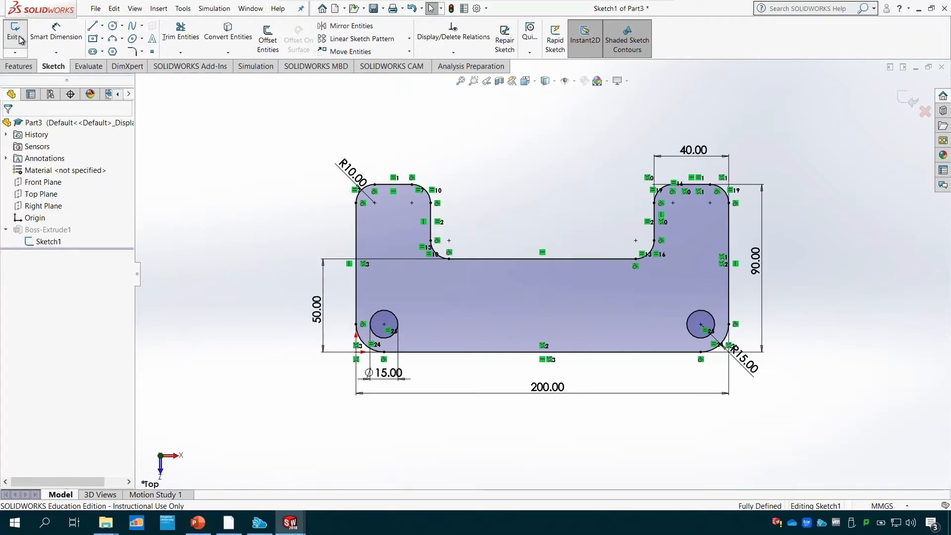
left_click(16, 56)
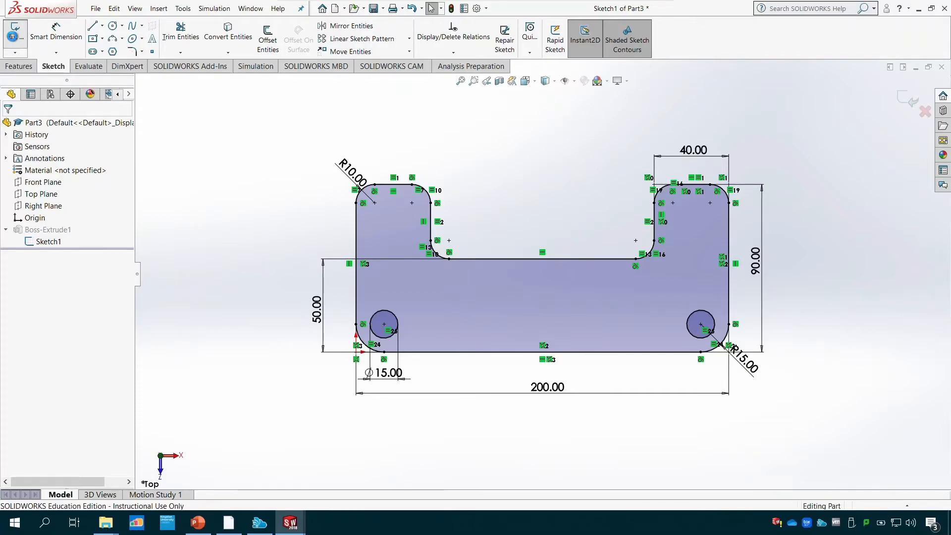
- Show the bracket in isometric view and save the part as Tutorial 2 in the Tutorial Files folder
left_click(533, 84)
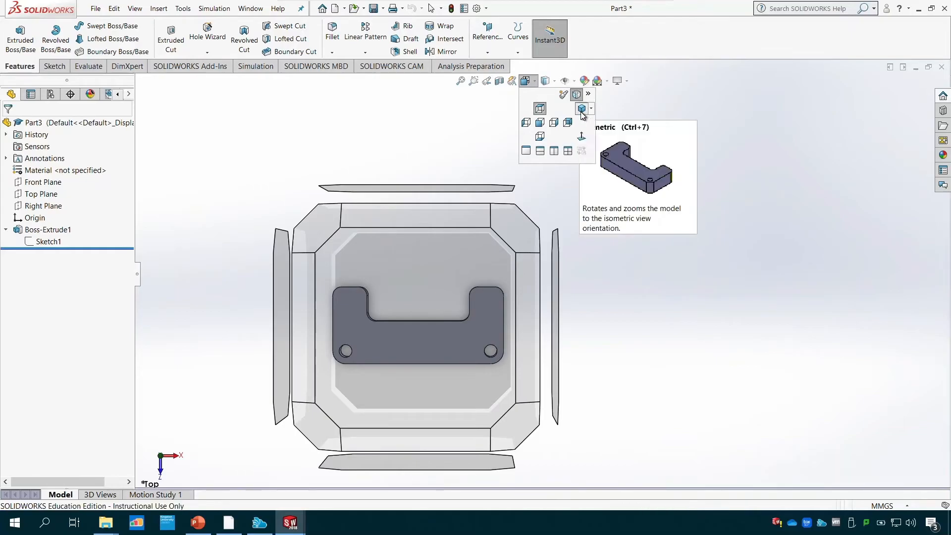
left_click(582, 110)
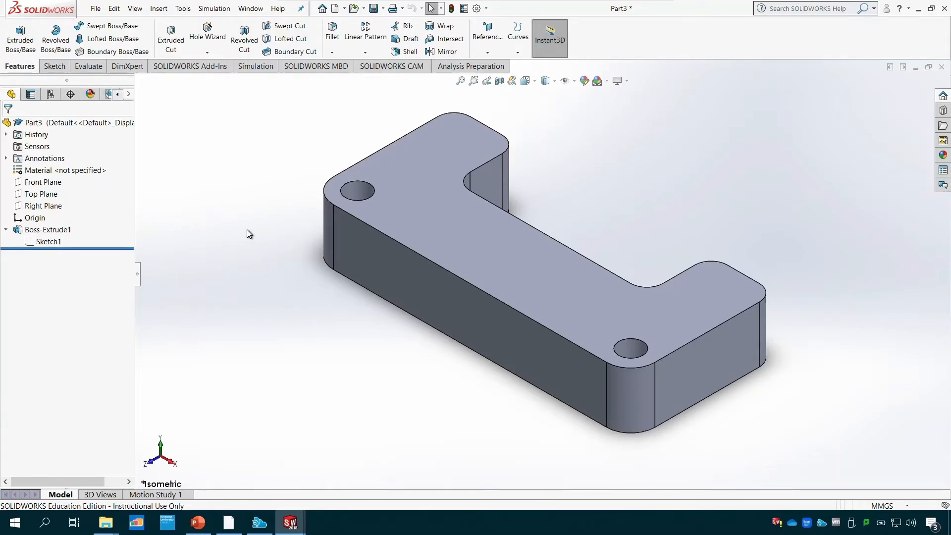
key("ctrl+s")
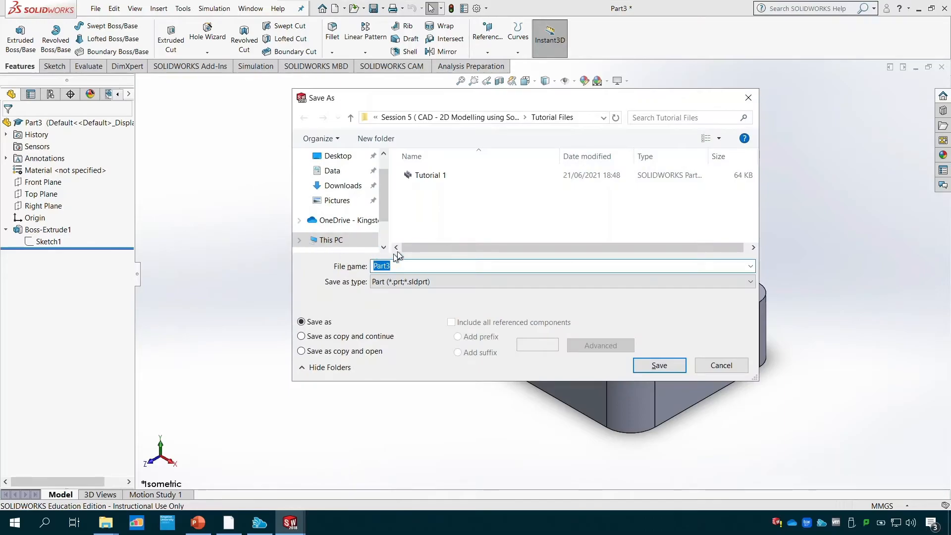
left_click(426, 182)
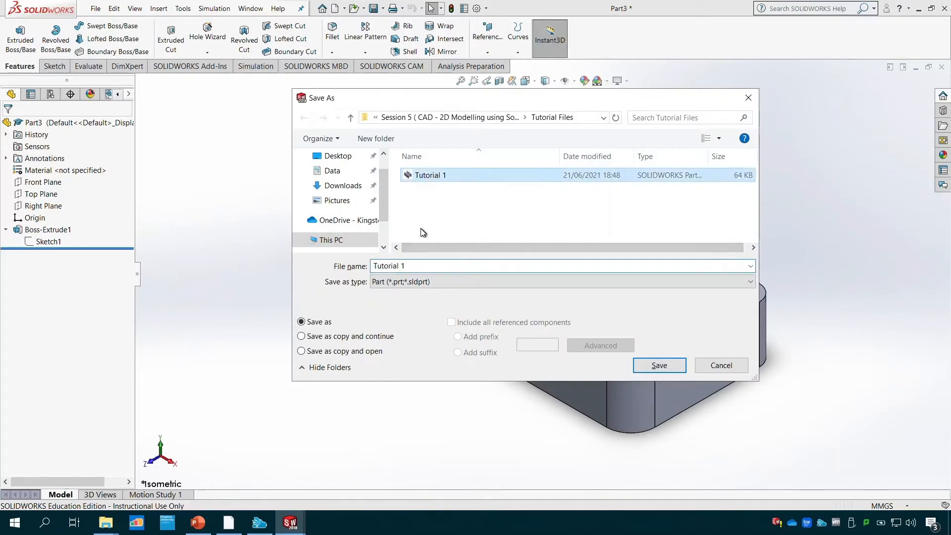
left_click(425, 264)
left_click(426, 266)
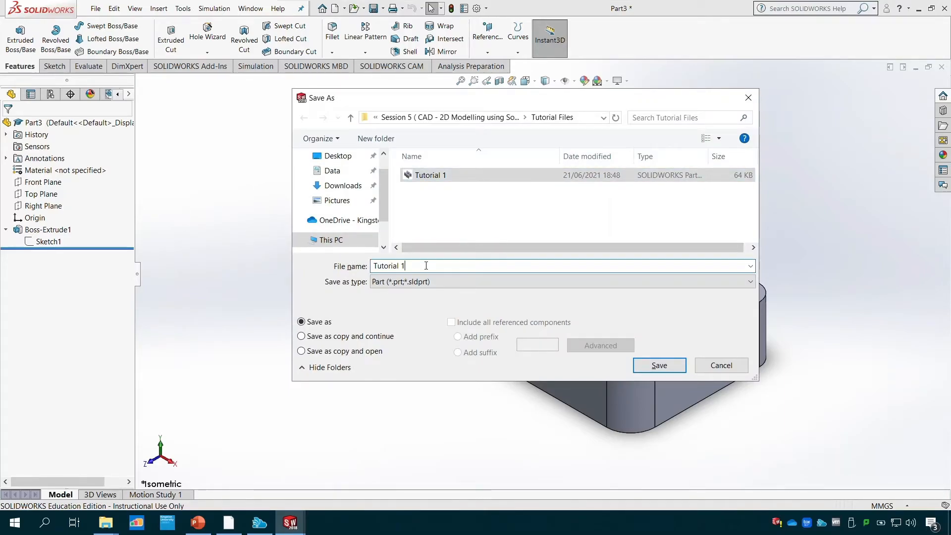
key("BackSpace")
type("2")
left_click(659, 365)
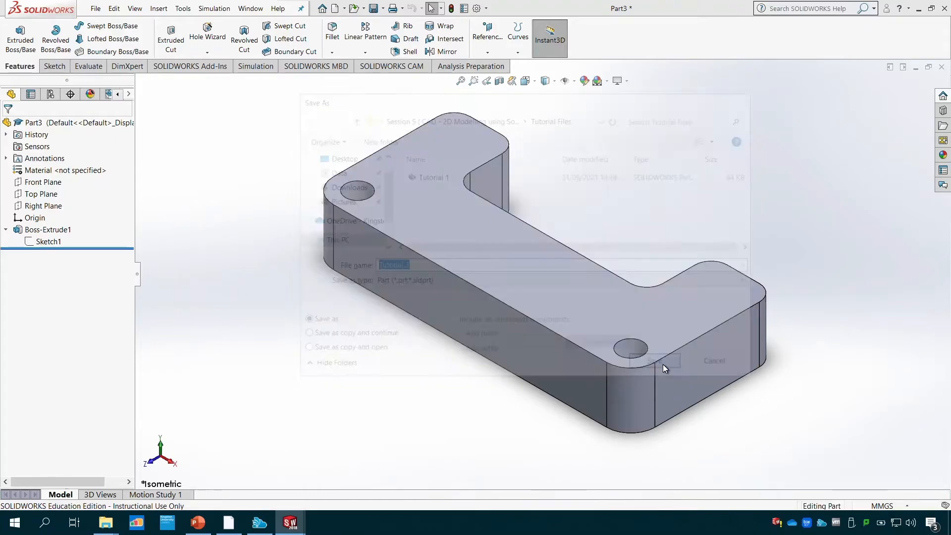
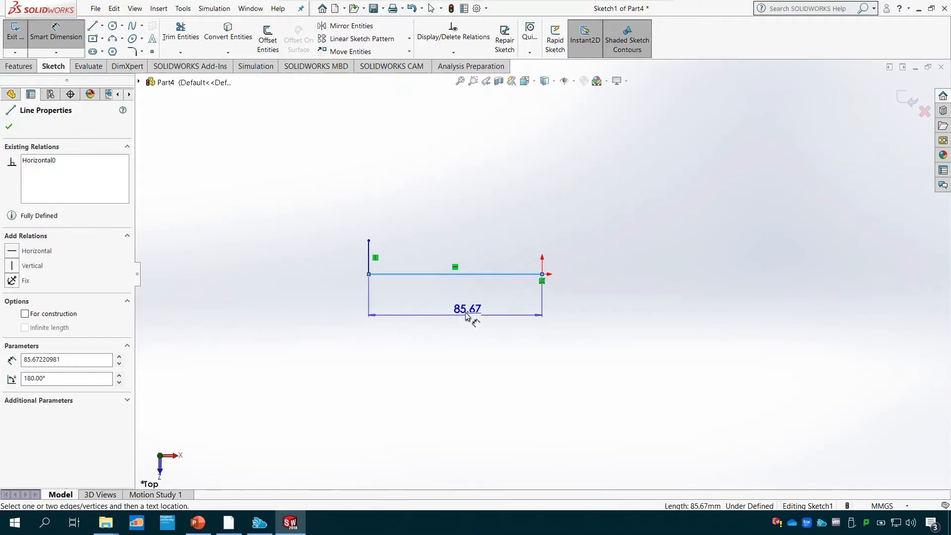
- Dimension the horizontal line from the origin to 22 mm and the short vertical line at its end to 4 mm
left_click(462, 311)
type("22")
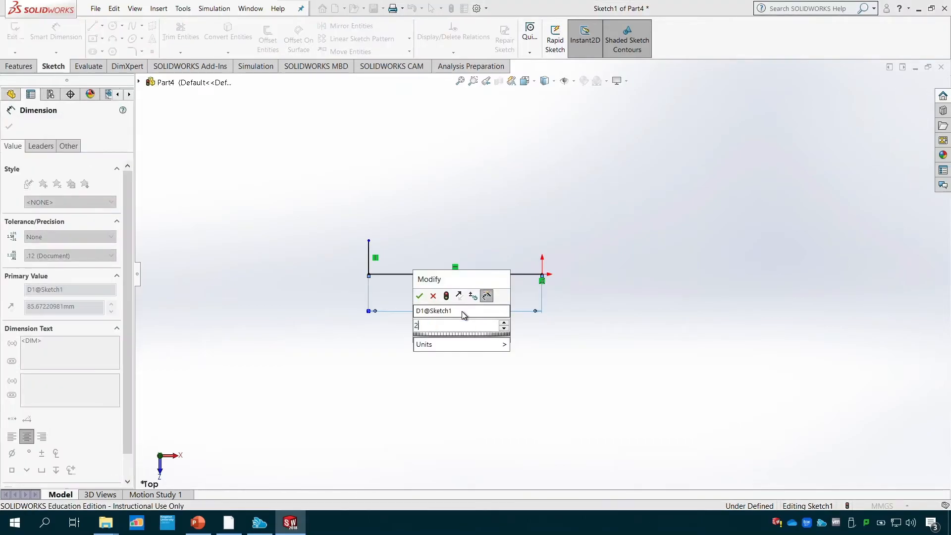
key("Return")
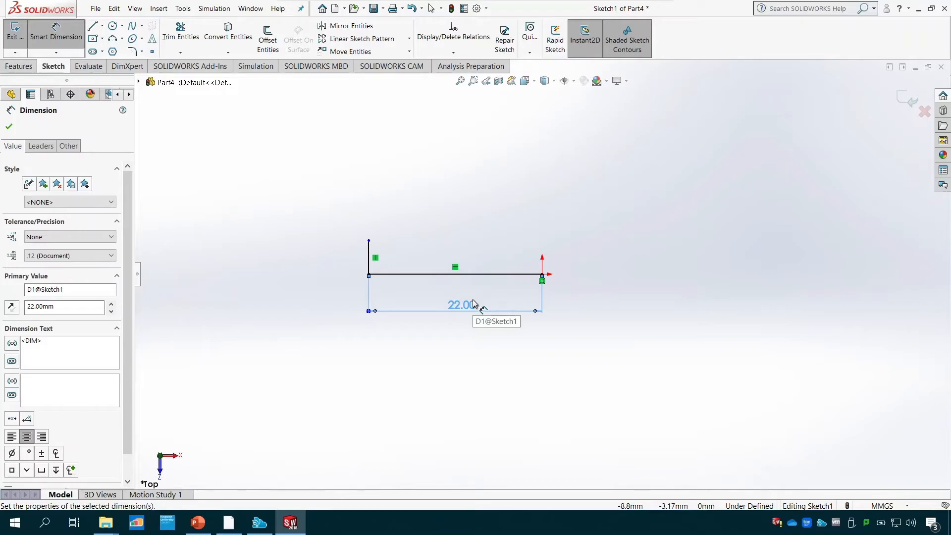
left_click(368, 265)
left_click(329, 258)
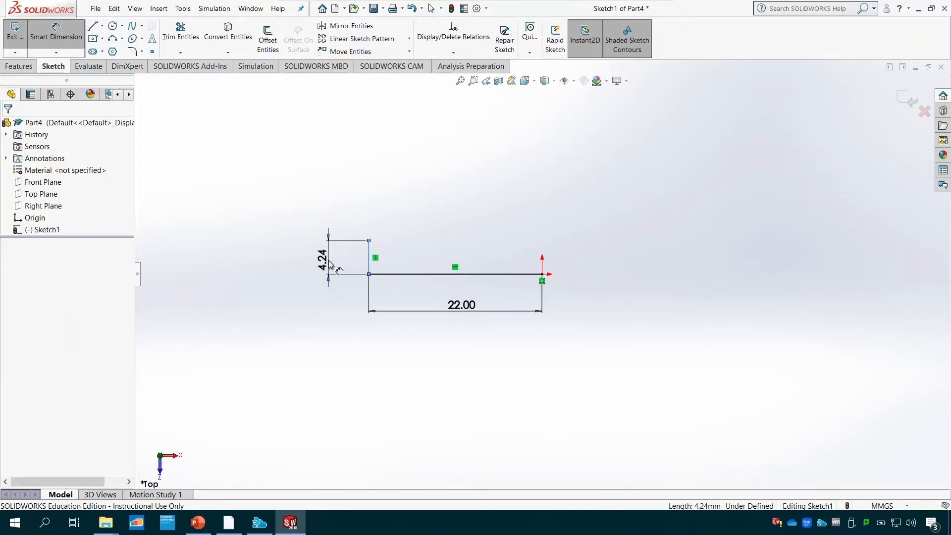
type("4")
key("Return")
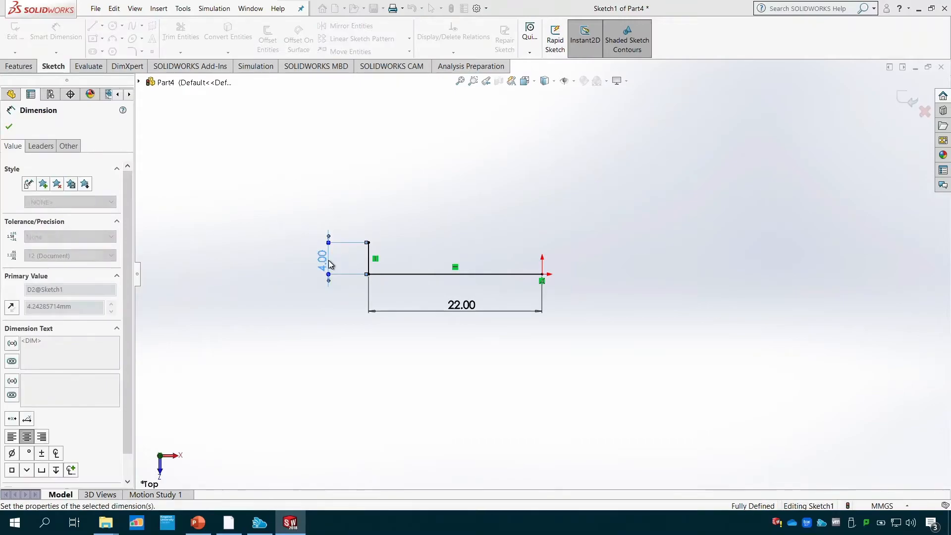
key("Escape")
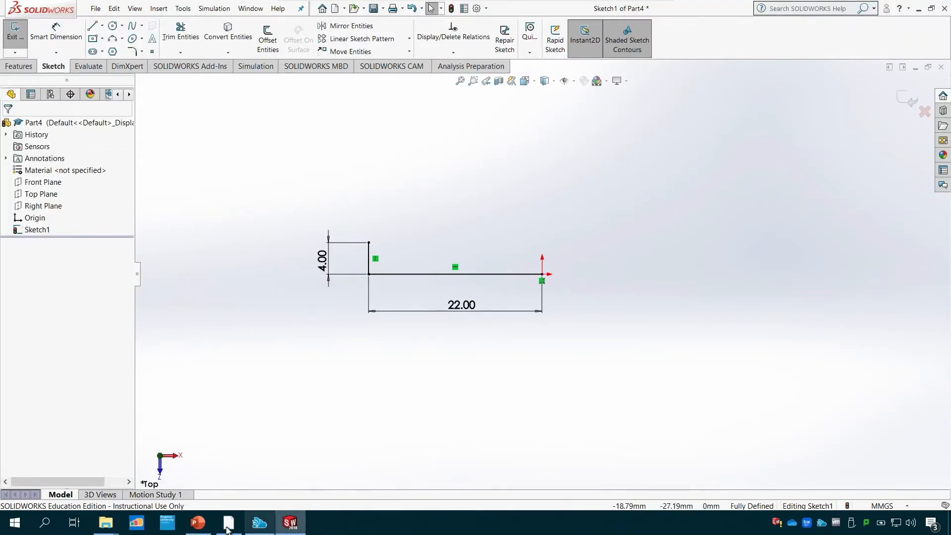
- Consult the Tutorial 3 drawing in PowerPoint, and continue the profile with lines about 18 mm to the left and about 9 mm up
left_click(199, 524)
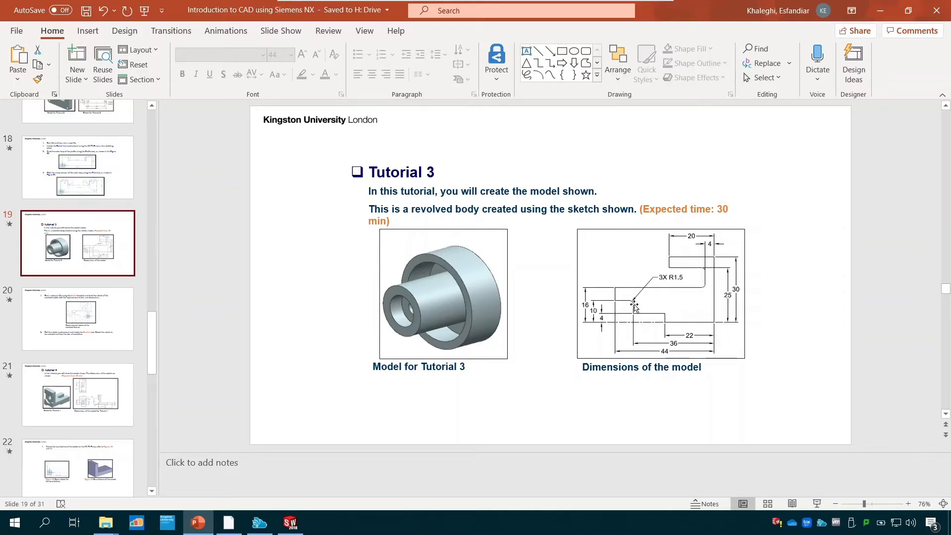
left_click(297, 528)
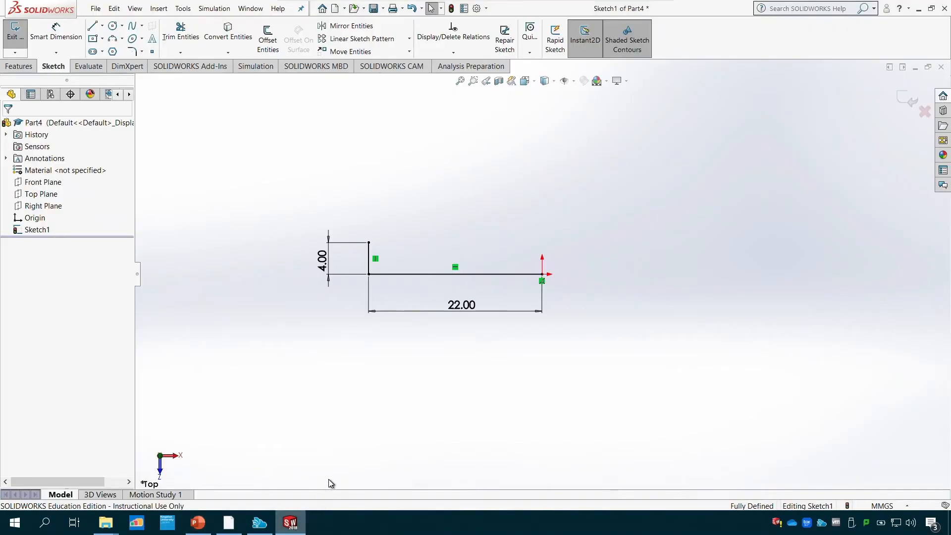
left_click(92, 26)
left_click(369, 243)
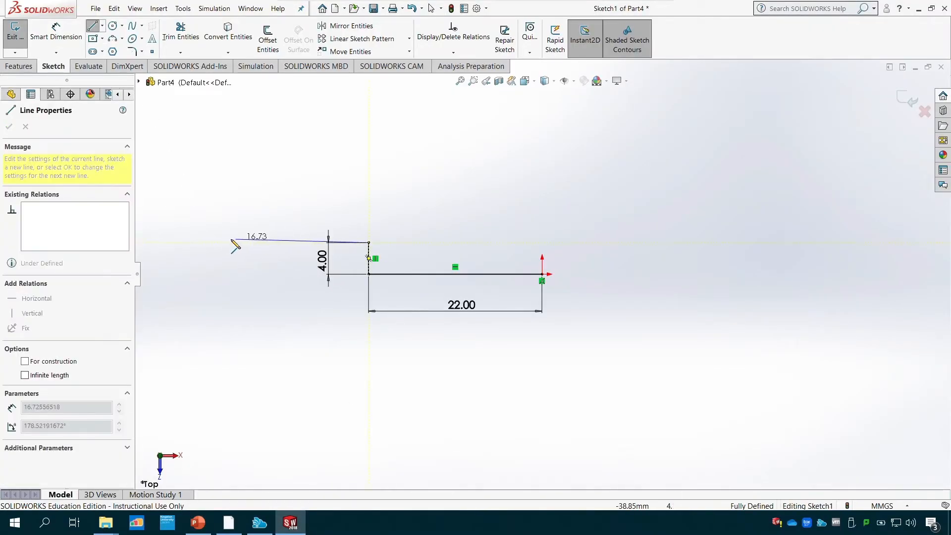
left_click(224, 242)
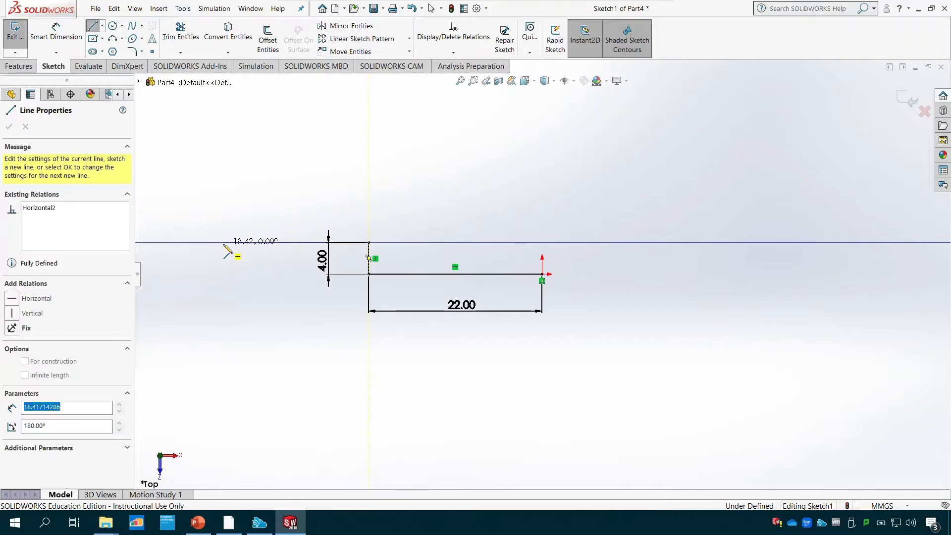
left_click(223, 173)
key("Escape")
key("Escape")
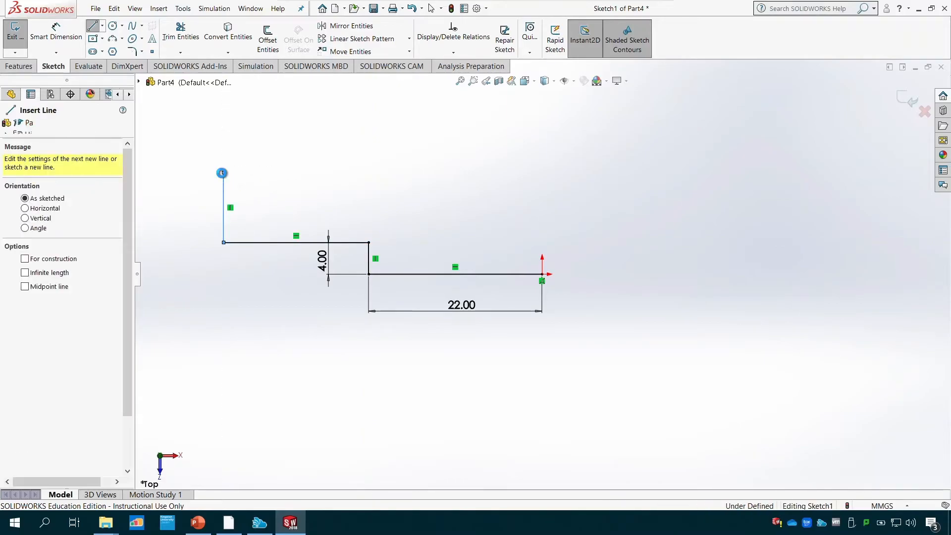
- Consult the PowerPoint drawing, and dimension the horizontal distance from the profile's second inner corner to the origin as 36 mm
left_click(199, 528)
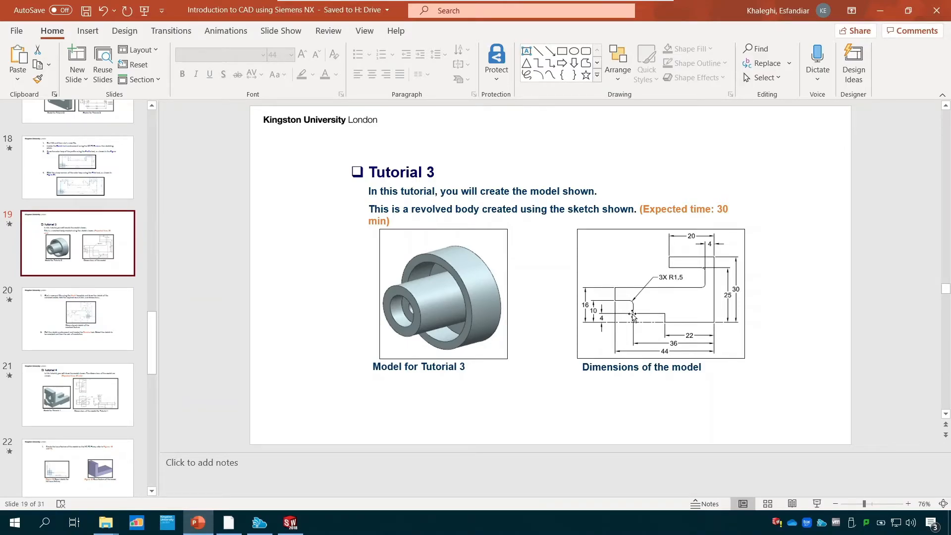
left_click(291, 523)
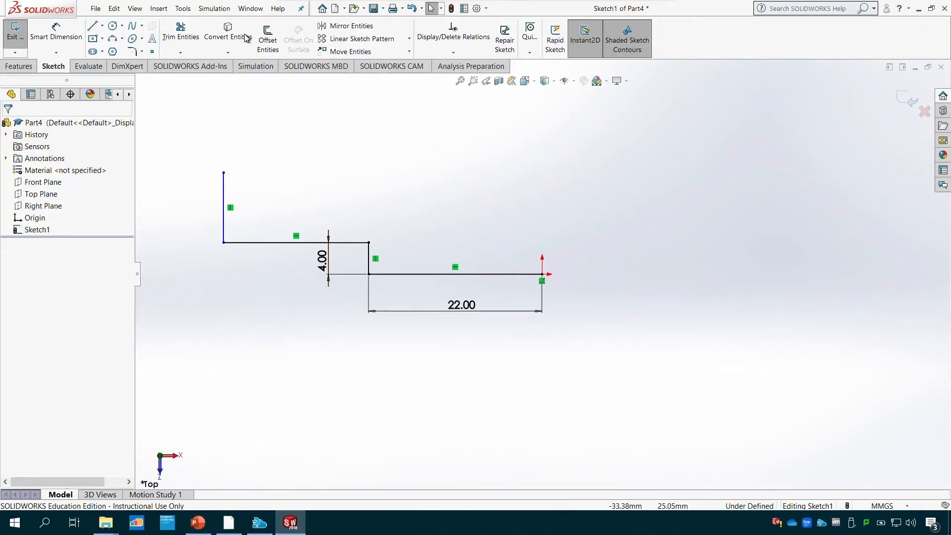
left_click(56, 38)
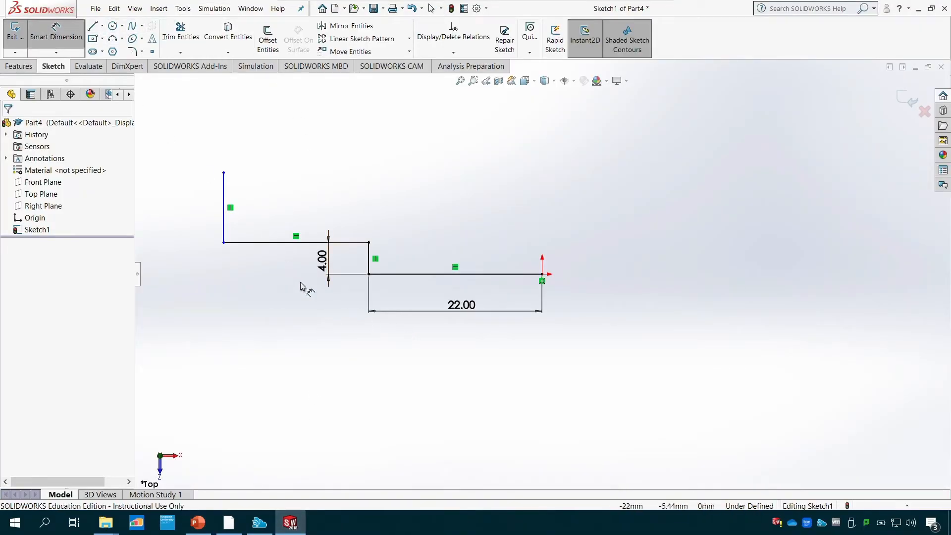
left_click(224, 243)
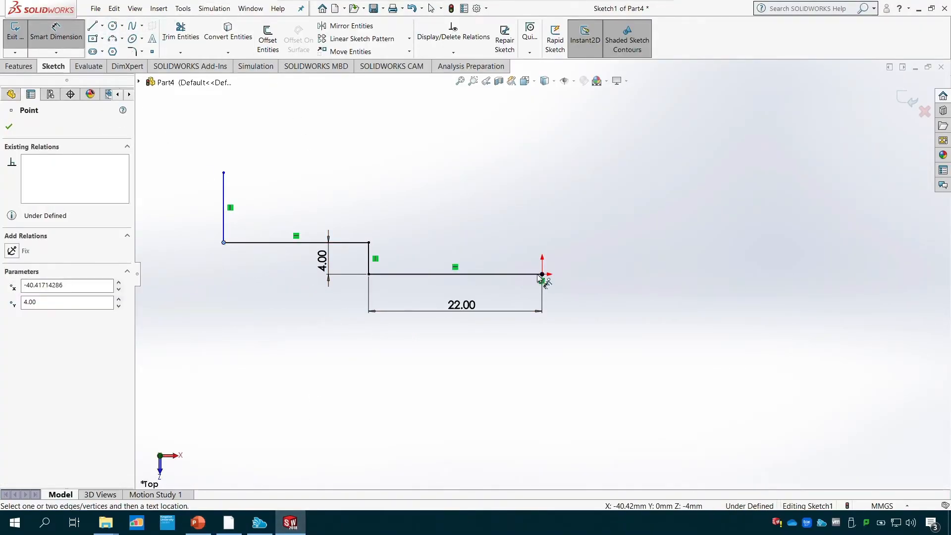
left_click(543, 275)
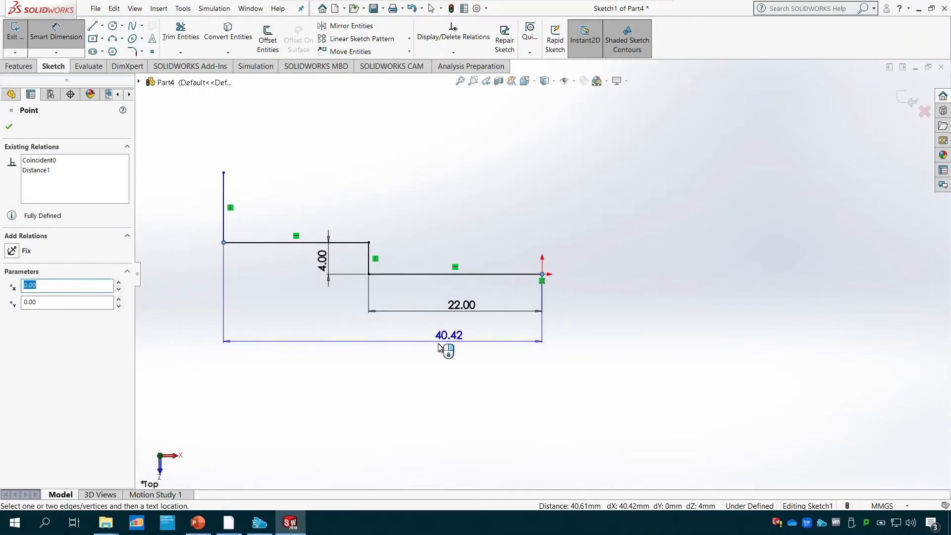
left_click(436, 349)
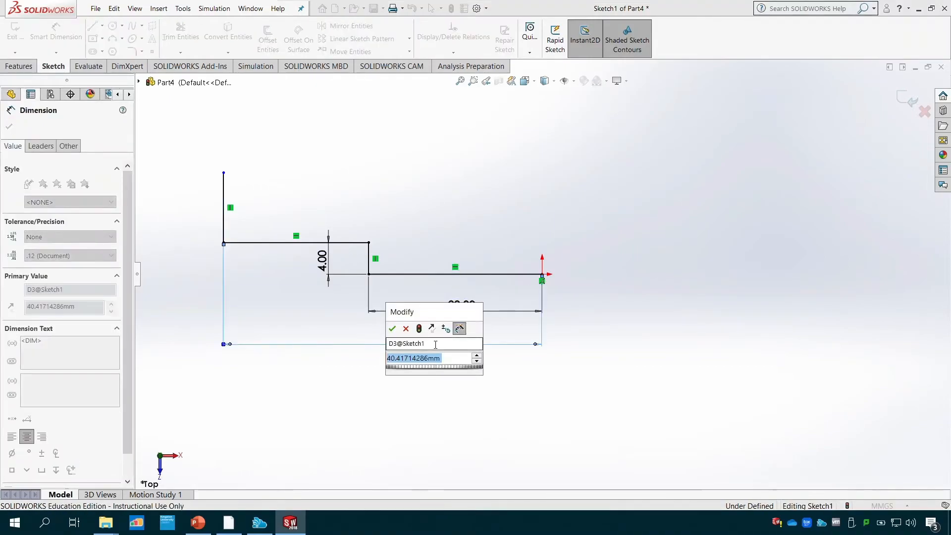
type("36")
key("Return")
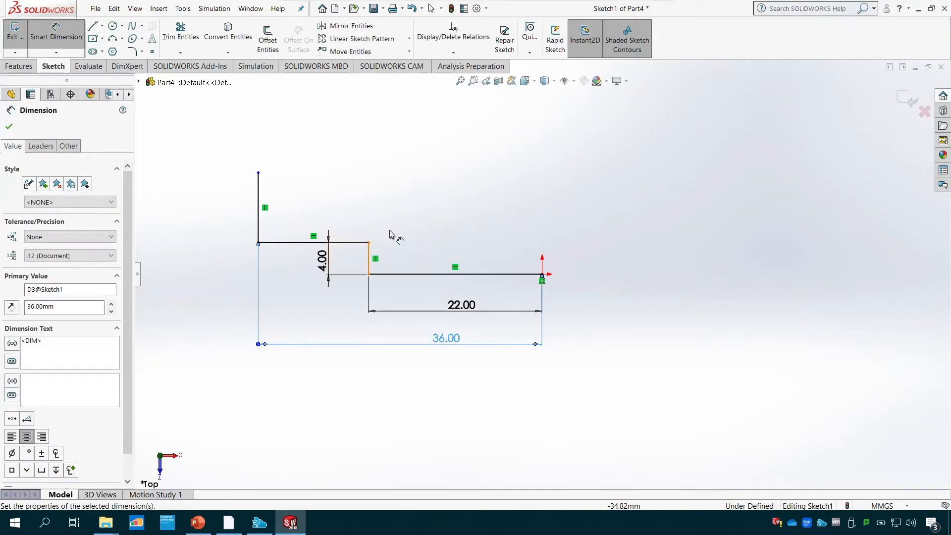
- Consult the PowerPoint drawing, and dimension the upper end of the second vertical line 10 mm above the origin
left_click(198, 523)
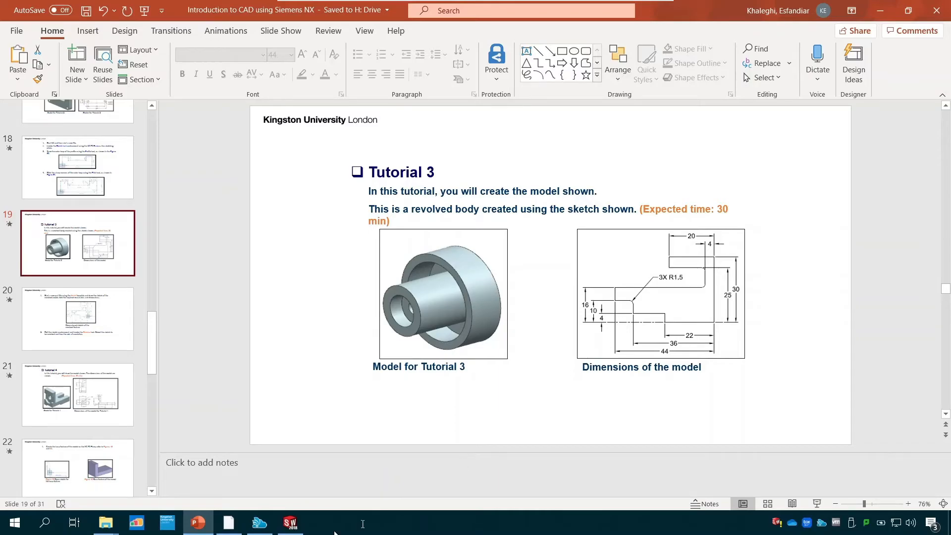
left_click(290, 522)
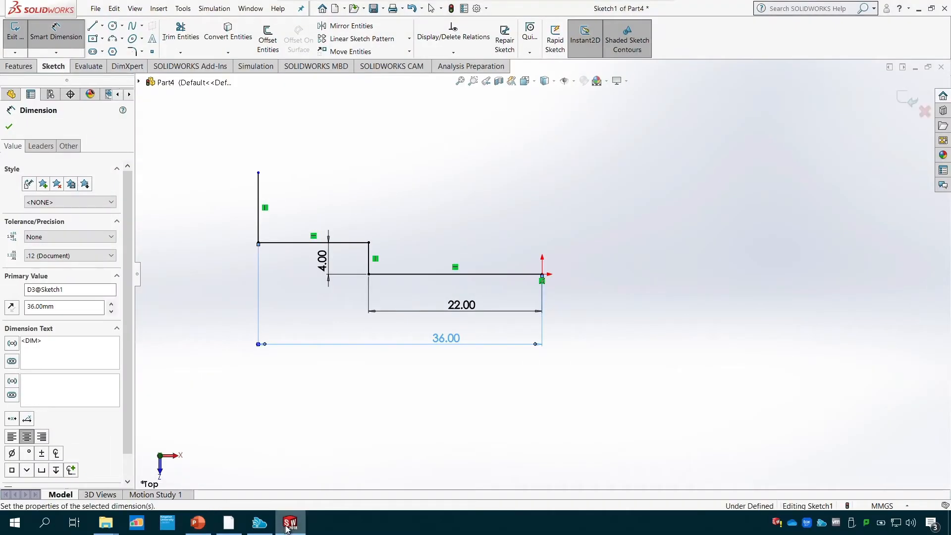
left_click(258, 173)
left_click(542, 275)
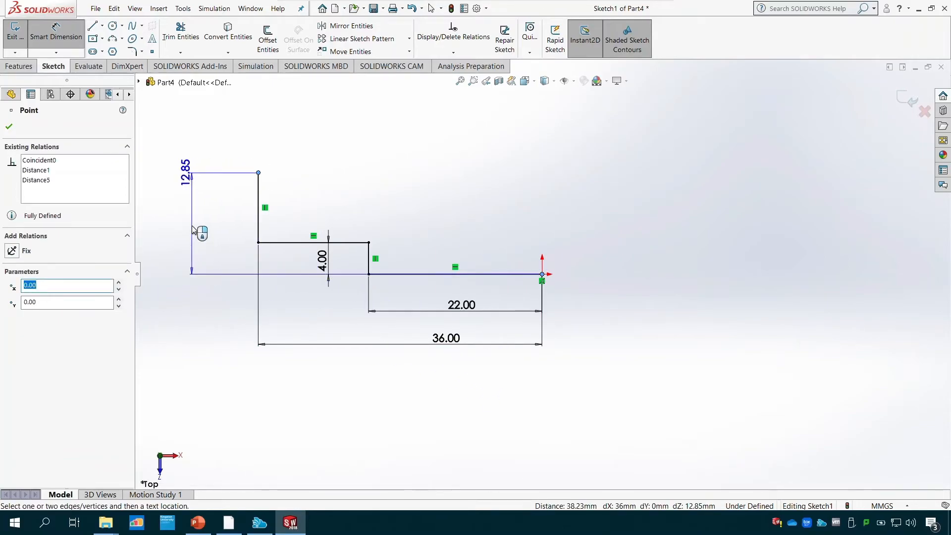
left_click(194, 230)
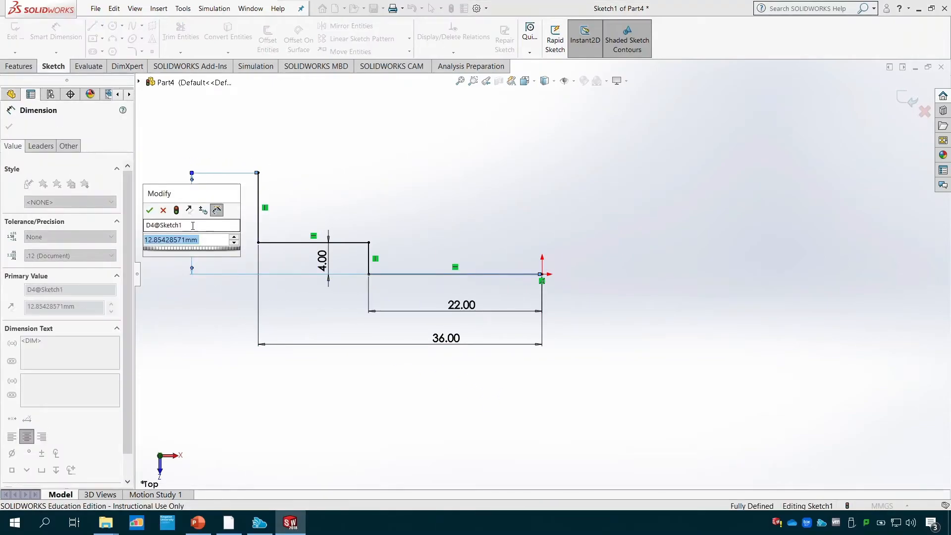
type("10")
key("Return")
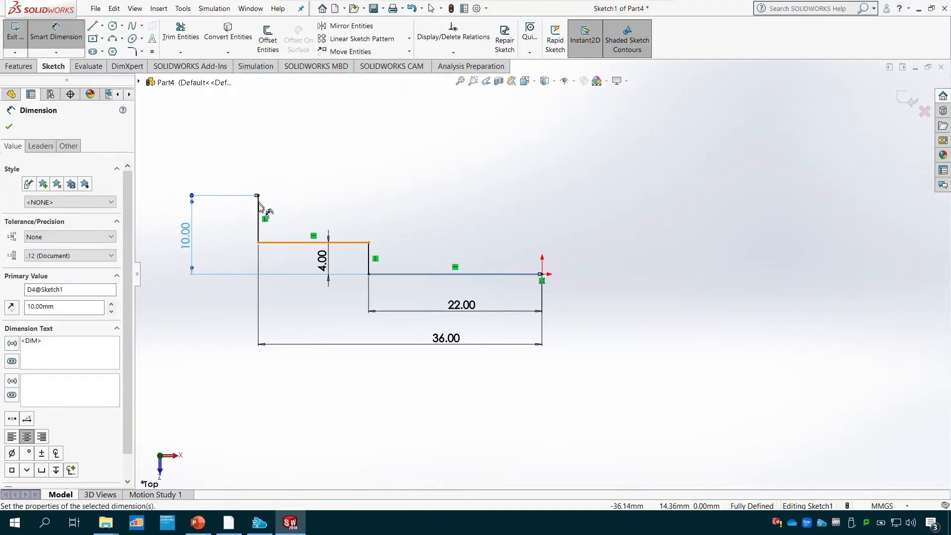
- Consult the PowerPoint drawing, and extend the profile with lines about 11 mm to the left and about 8.5 mm up
left_click(201, 526)
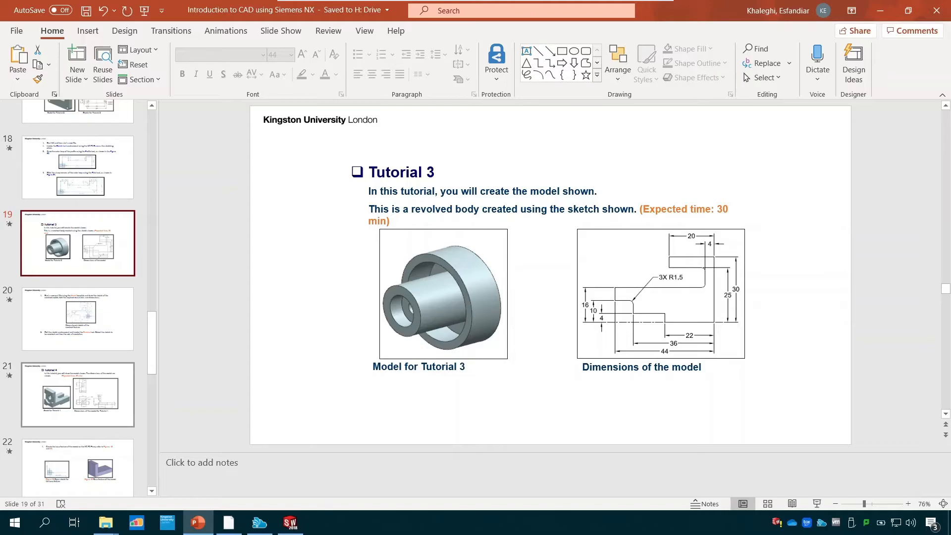
key("alt+Tab")
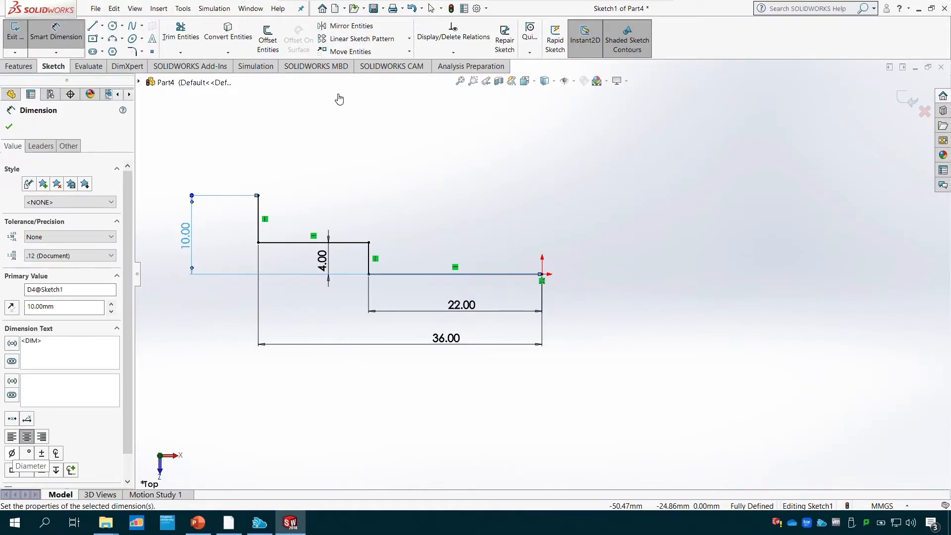
left_click(93, 26)
left_click(258, 195)
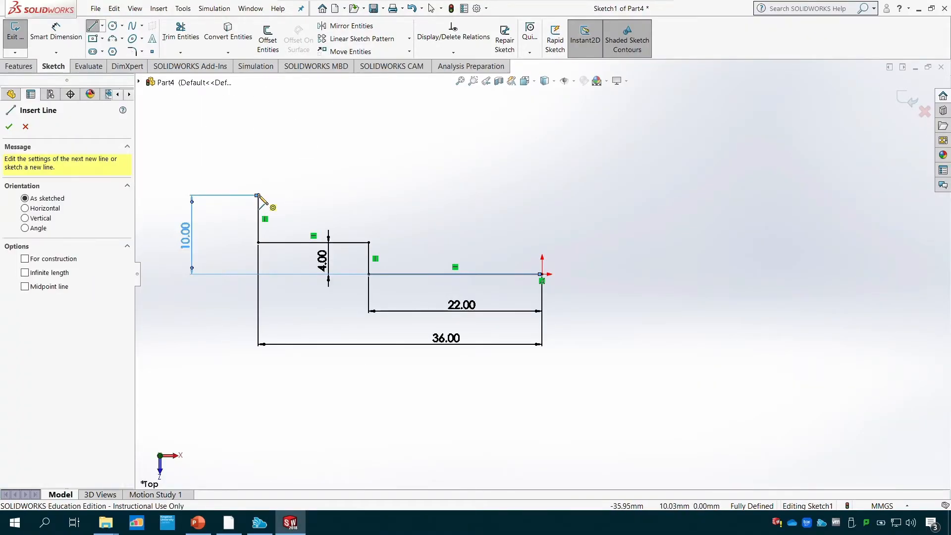
left_click(171, 195)
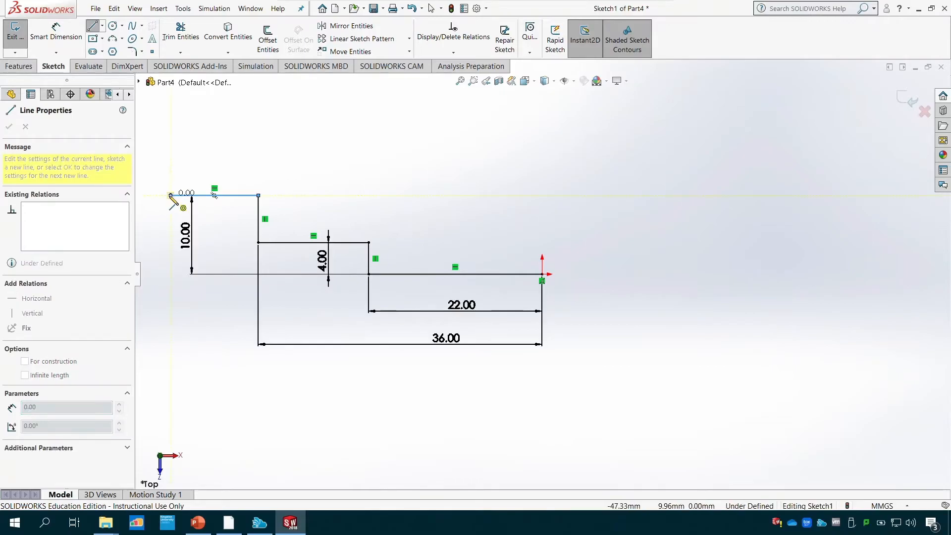
left_click(171, 129)
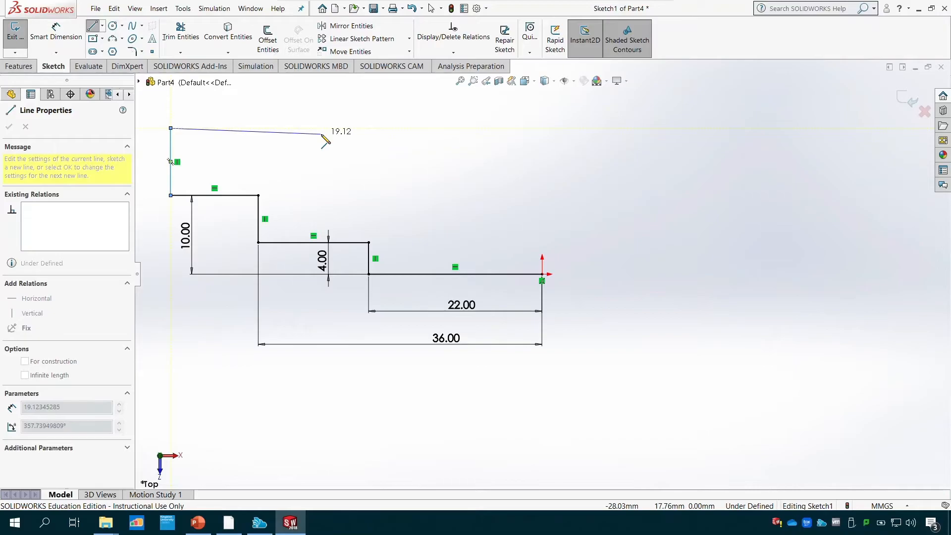
key("Escape")
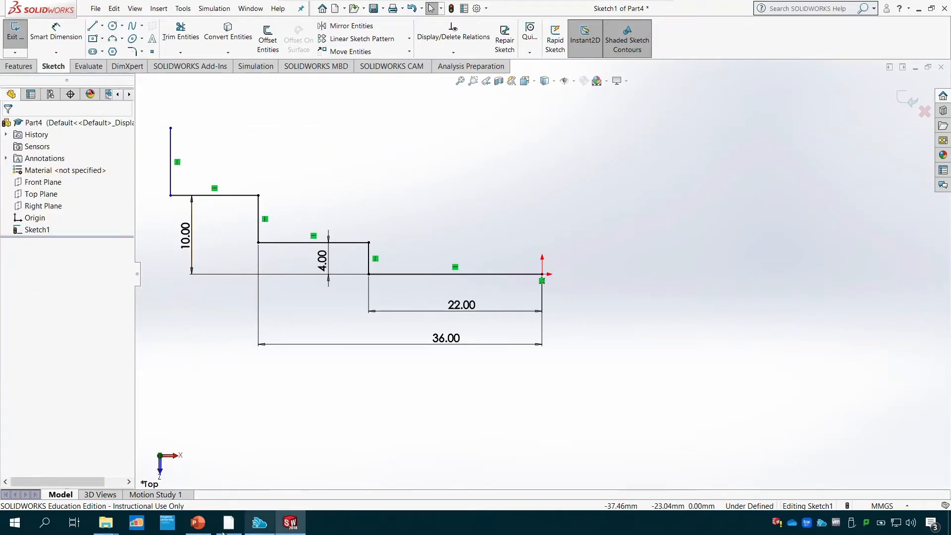
- Consult the PowerPoint drawing, dimension the profile's upper end 16 mm above the origin and centre that dimension's text along its line
left_click(199, 524)
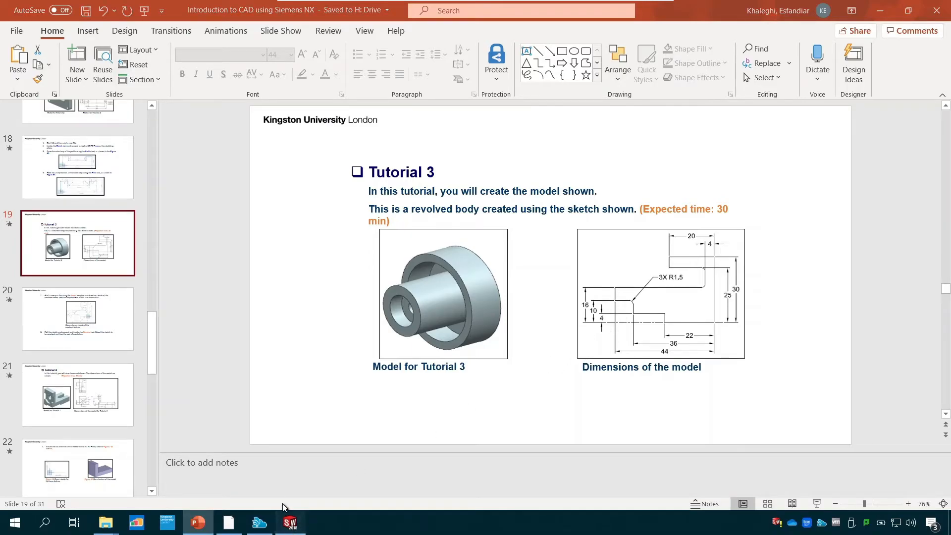
left_click(290, 521)
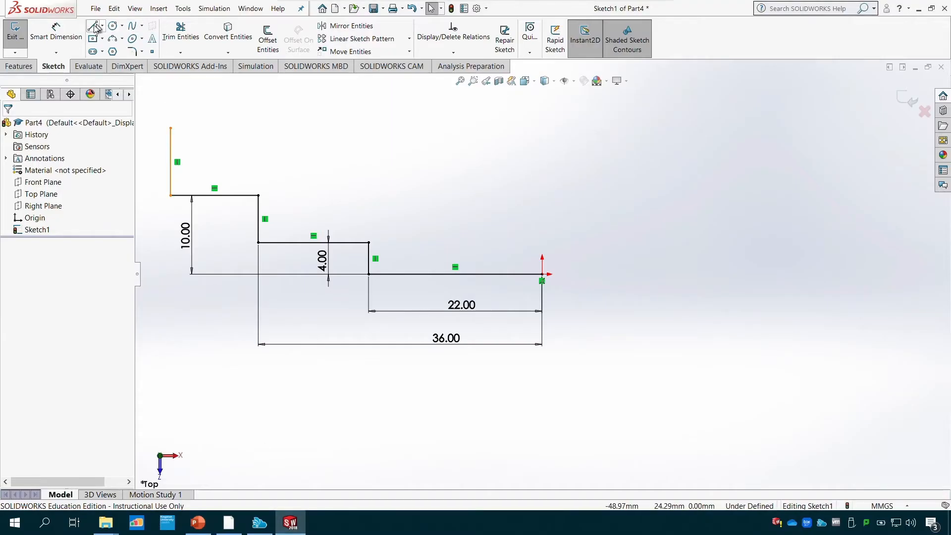
left_click(171, 129)
left_click(542, 274)
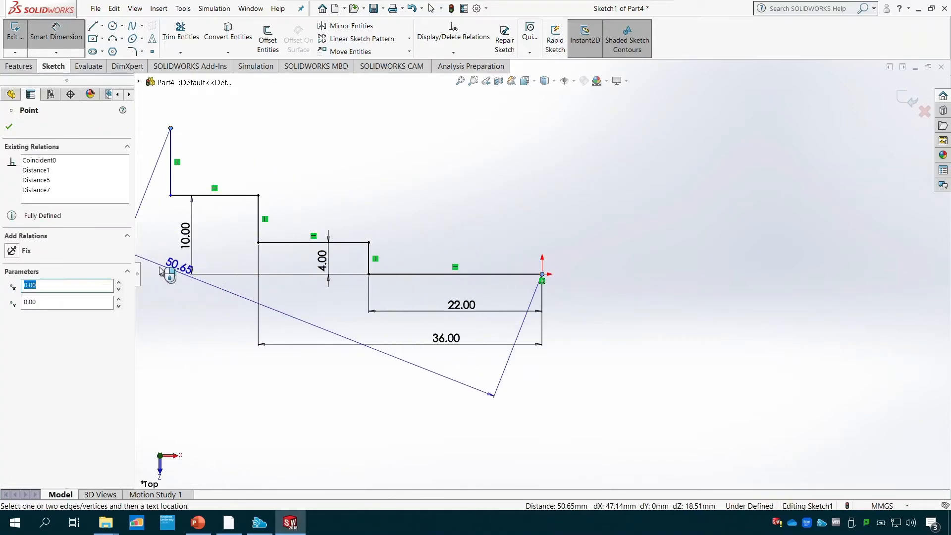
left_click(149, 261)
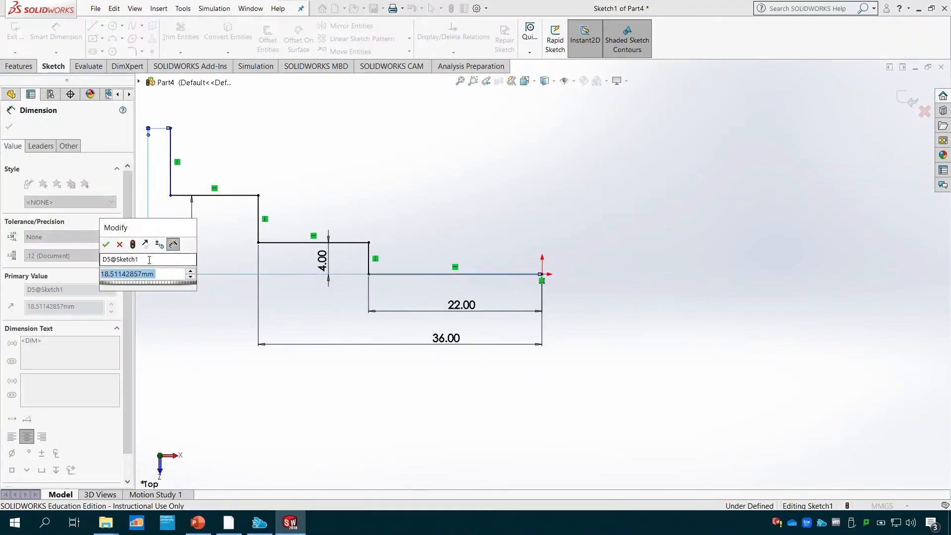
type("16")
key("Return")
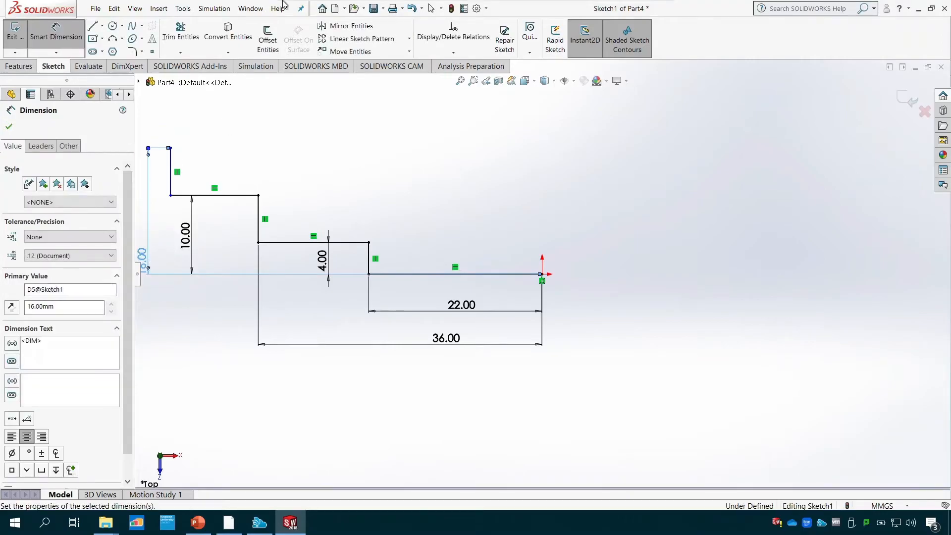
left_click(460, 81)
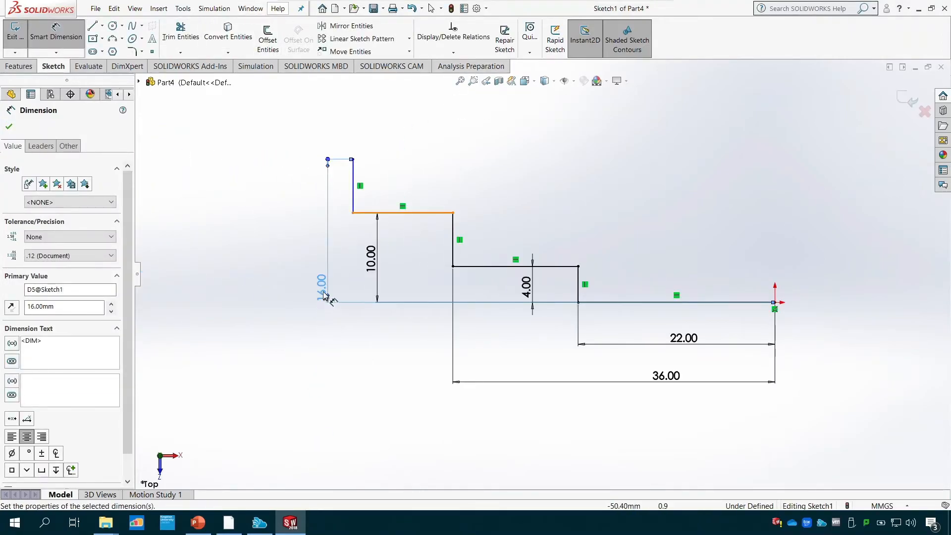
left_click_drag(324, 271, 321, 230)
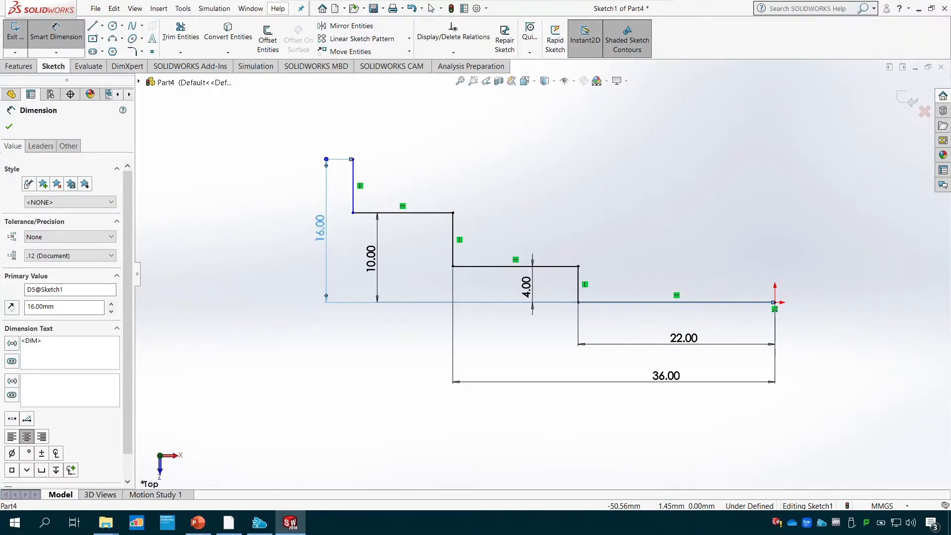
- Consult the PowerPoint drawing, and dimension the horizontal distance from the profile's upper end to the origin as 44 mm
left_click(9, 126)
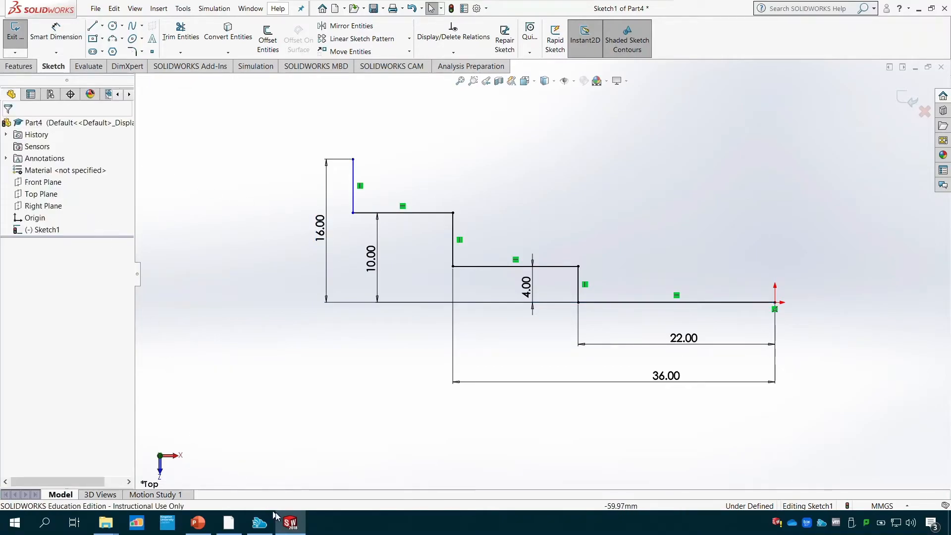
left_click(300, 529)
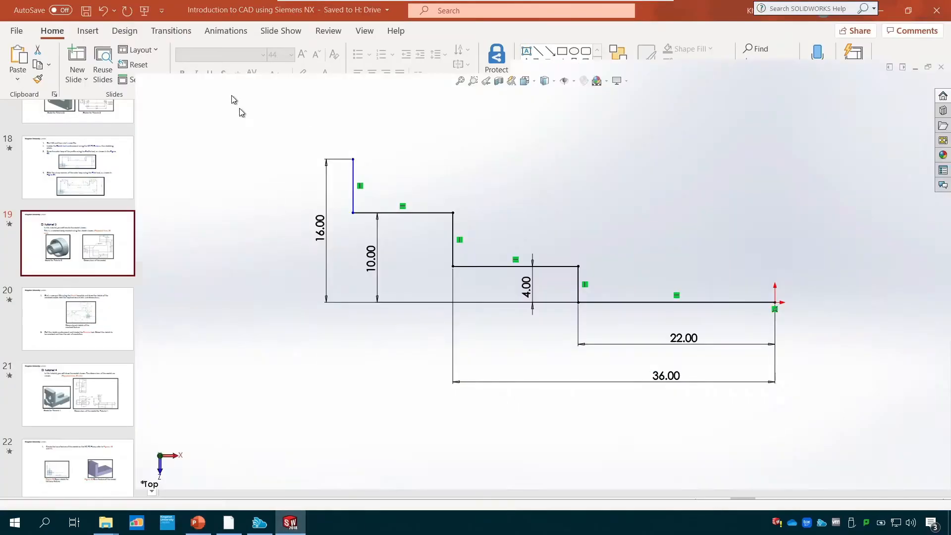
left_click(291, 525)
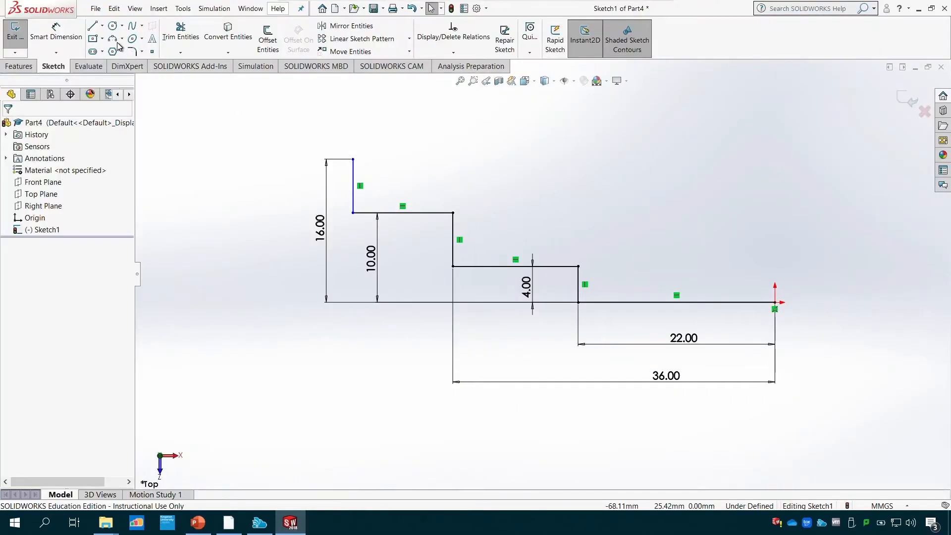
left_click(56, 34)
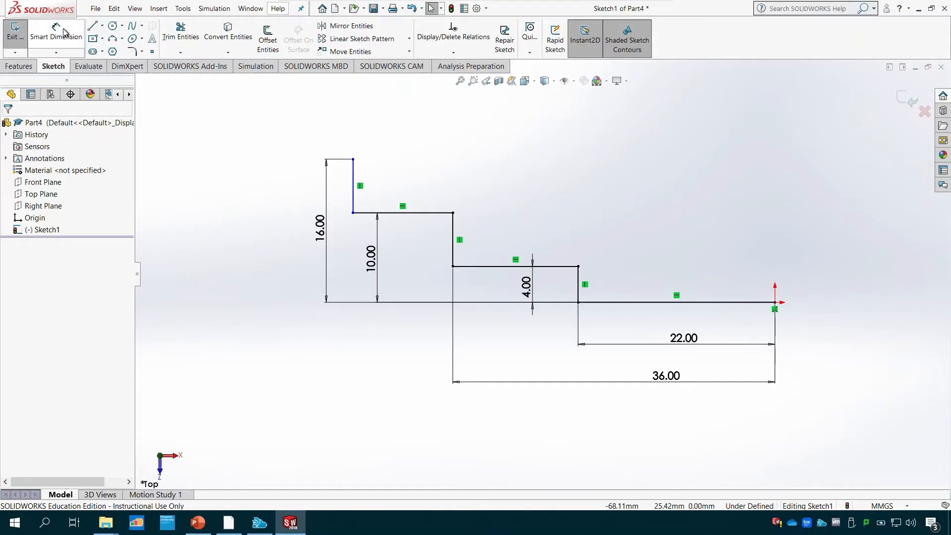
left_click(353, 159)
left_click(775, 303)
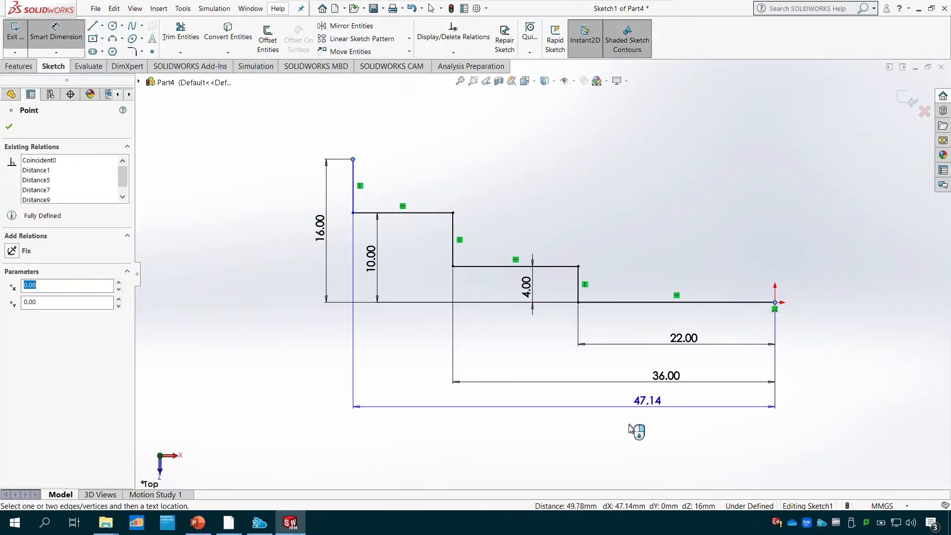
left_click(602, 435)
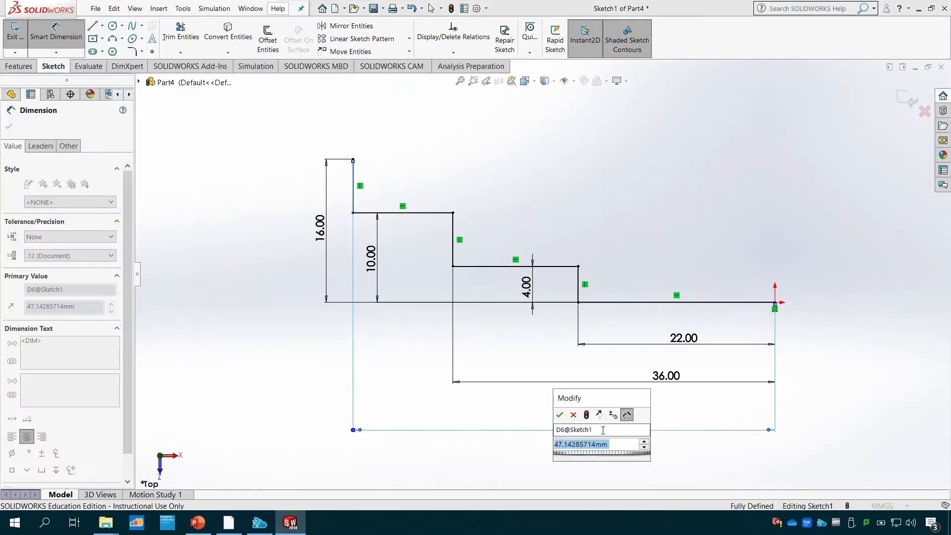
type("48")
key("Return")
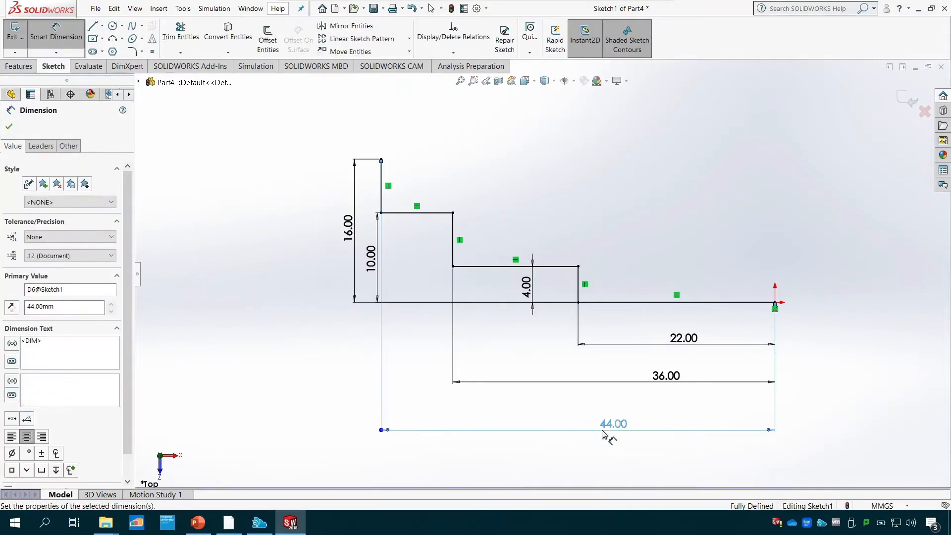
- Move the 44 mm dimension closer to the 36 mm dimension, and shift the 36 mm text slightly along its line
left_click_drag(623, 432, 627, 417)
left_click(656, 376)
left_click_drag(656, 376, 651, 377)
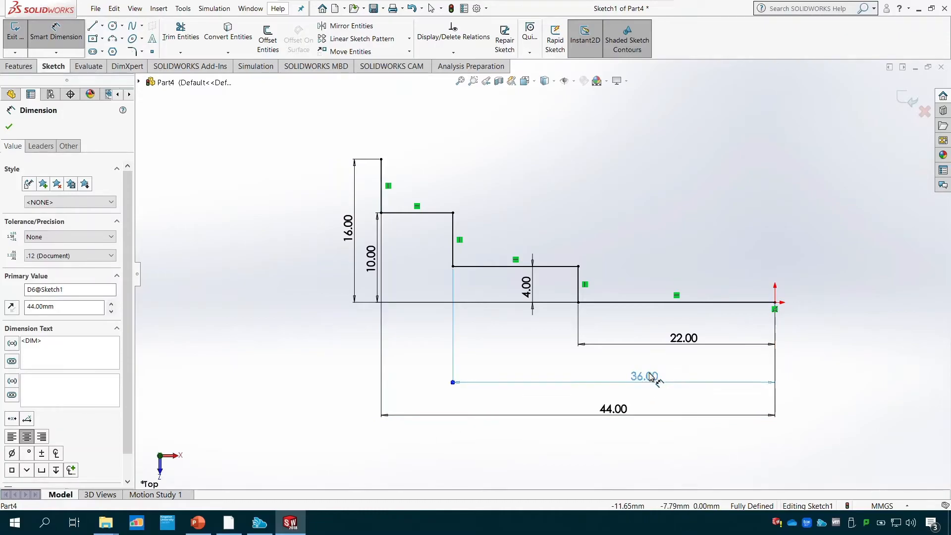
key("Escape")
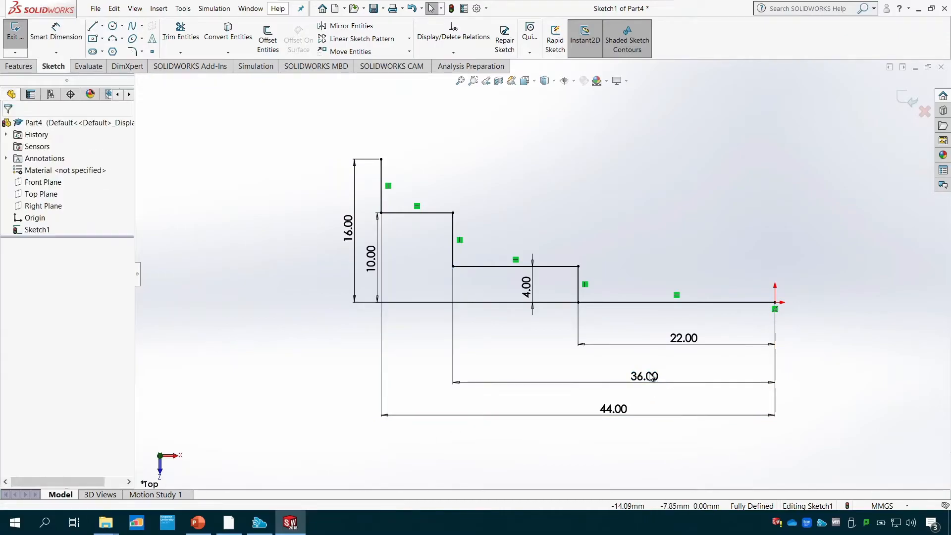
- Consult the PowerPoint drawing, and extend the profile's upper end with lines about 39.4 mm to the right and about 6.3 mm up
left_click(212, 524)
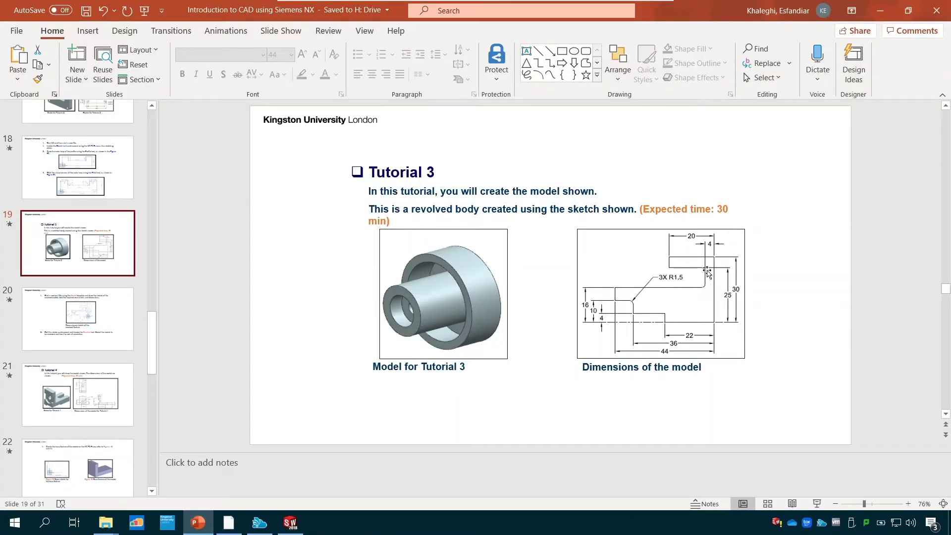
left_click(291, 522)
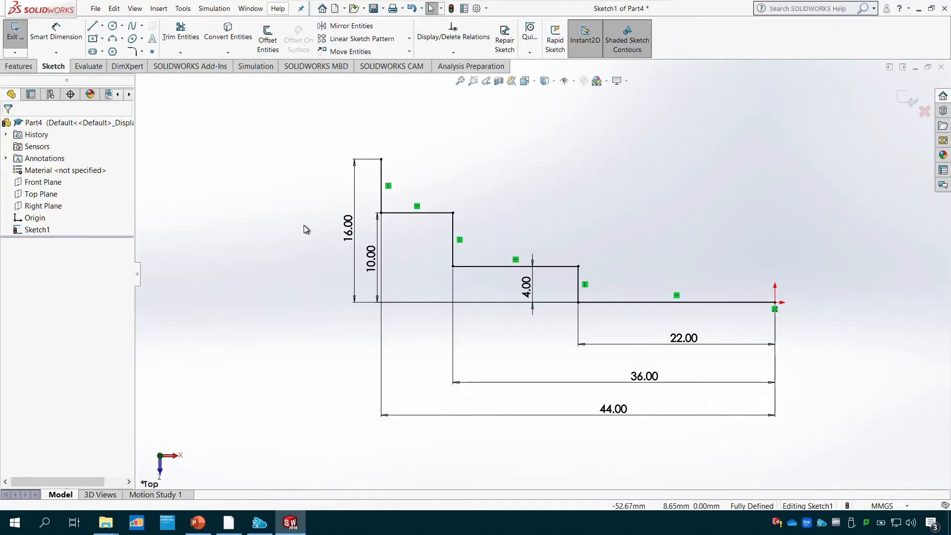
left_click(92, 26)
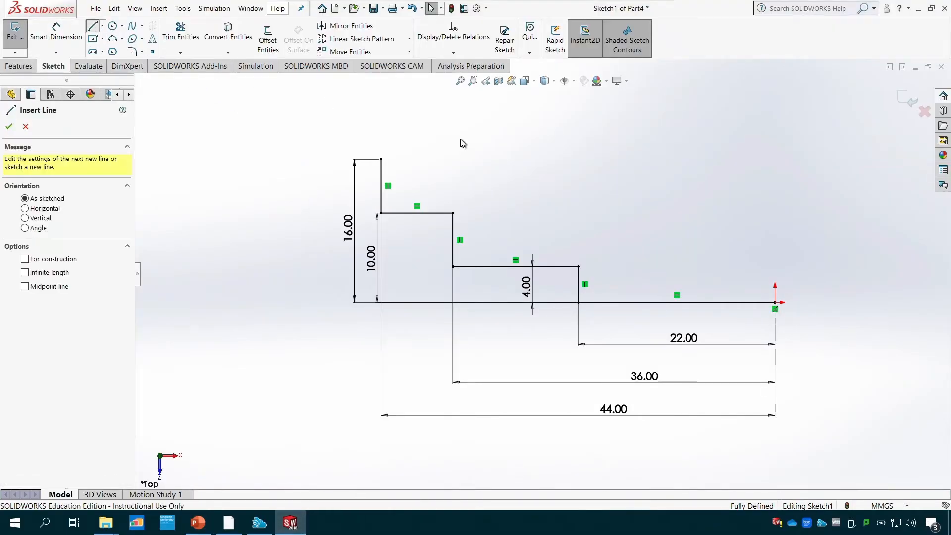
left_click(381, 159)
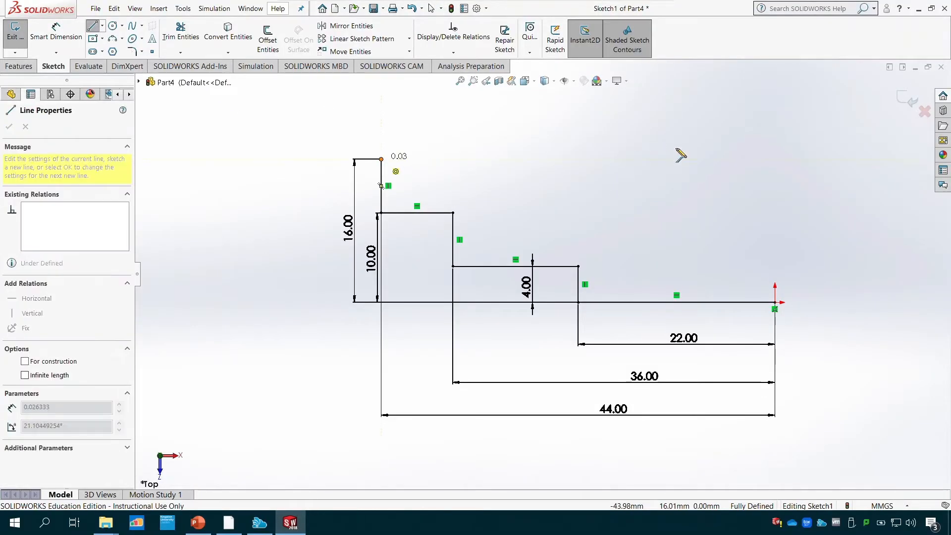
left_click(734, 159)
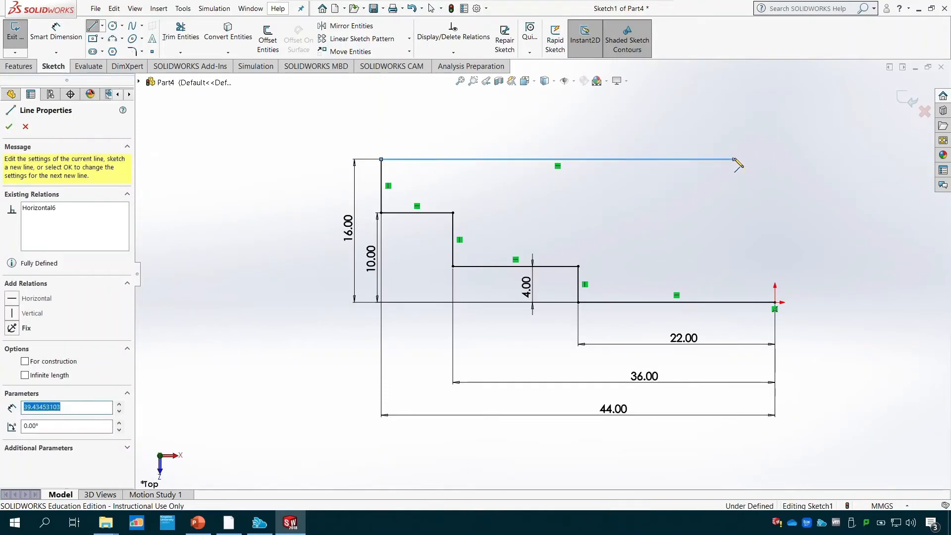
double_click(735, 103)
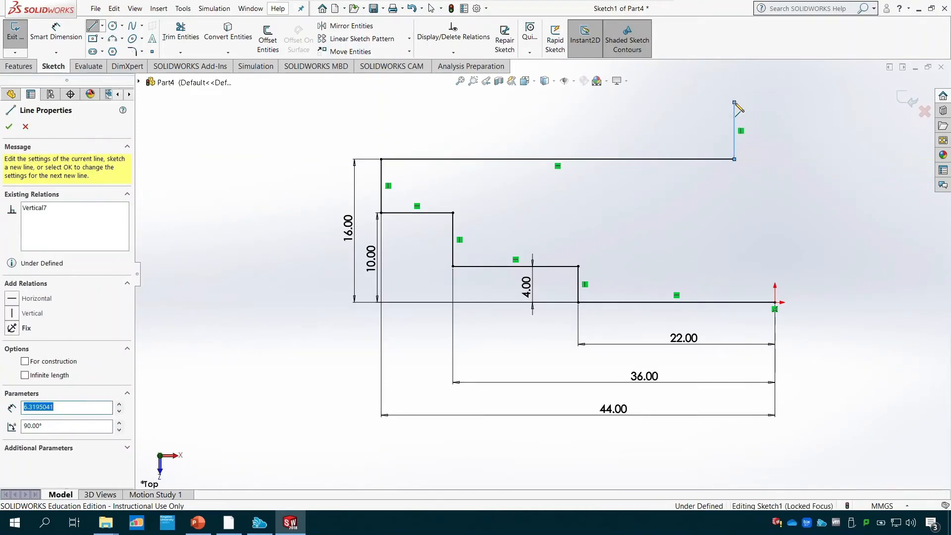
key("Escape")
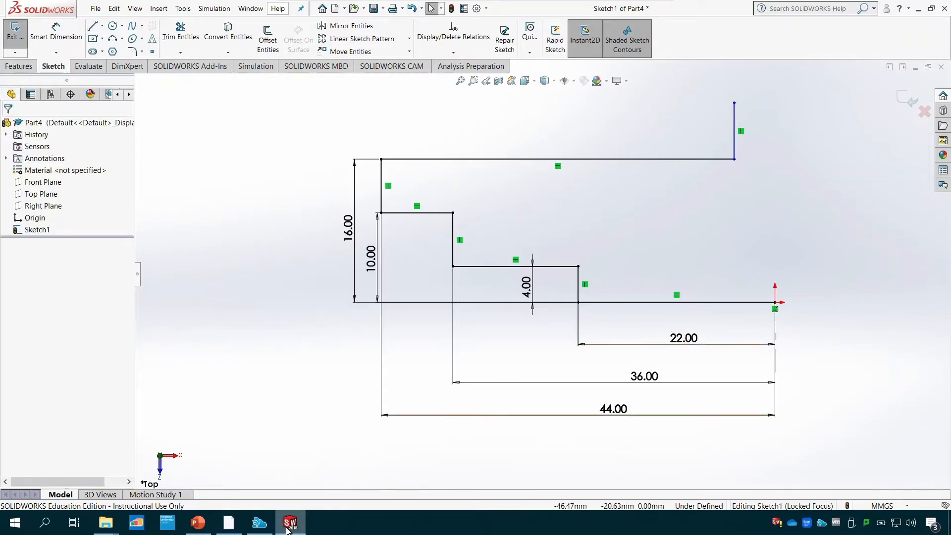
- Consult the PowerPoint drawing, and dimension the upper end of the new vertical line 25 mm above the profile's bottom line
left_click(198, 523)
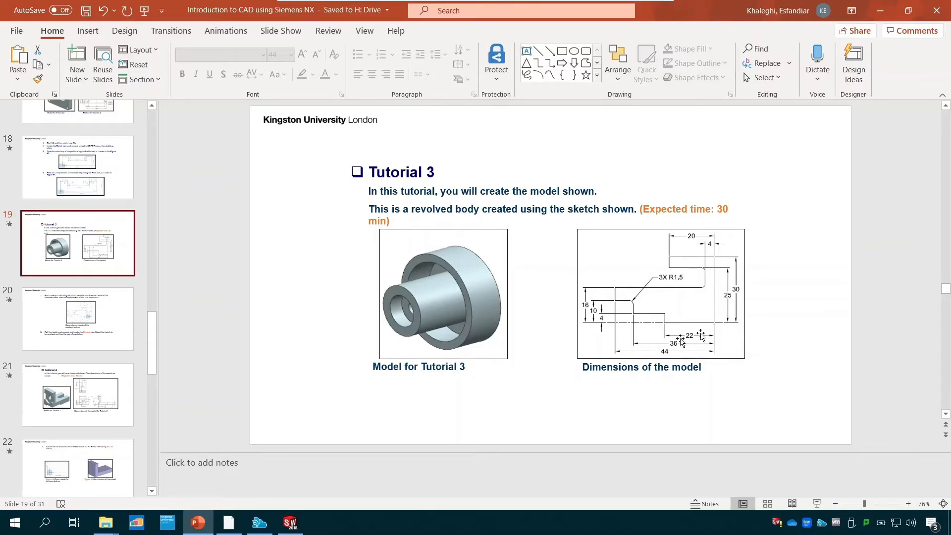
left_click(296, 528)
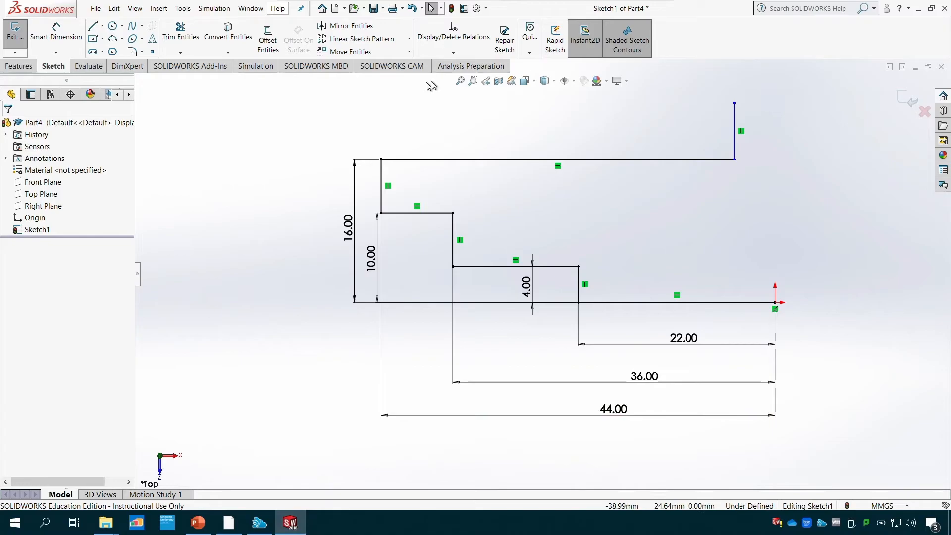
left_click(56, 36)
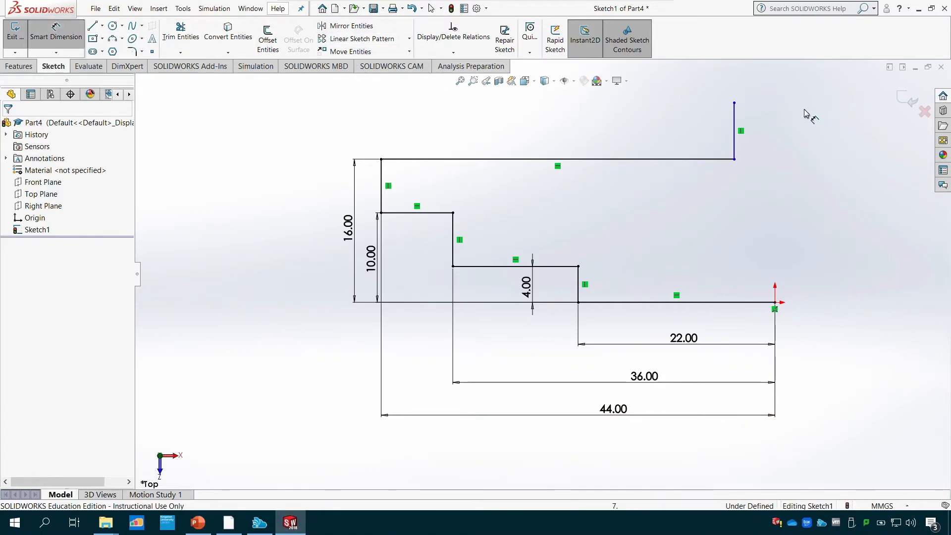
left_click(735, 103)
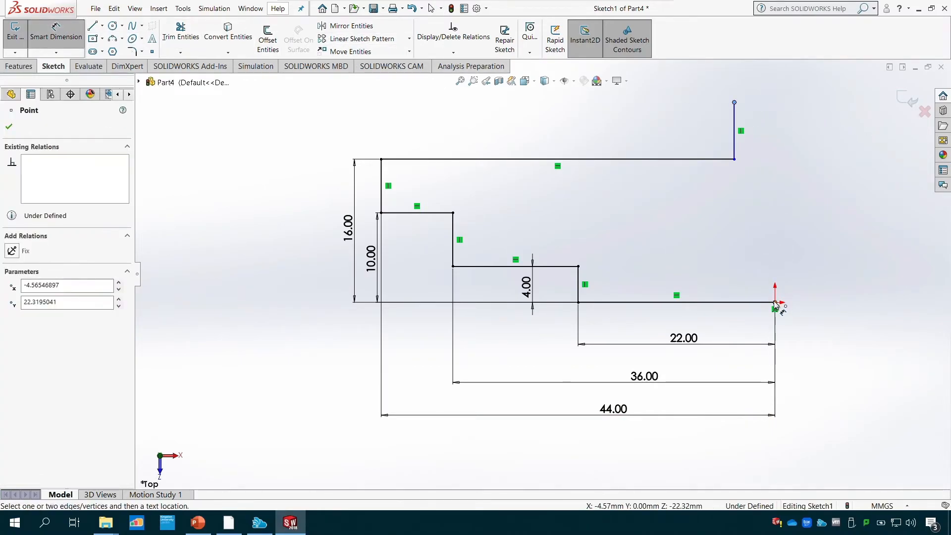
left_click(747, 303)
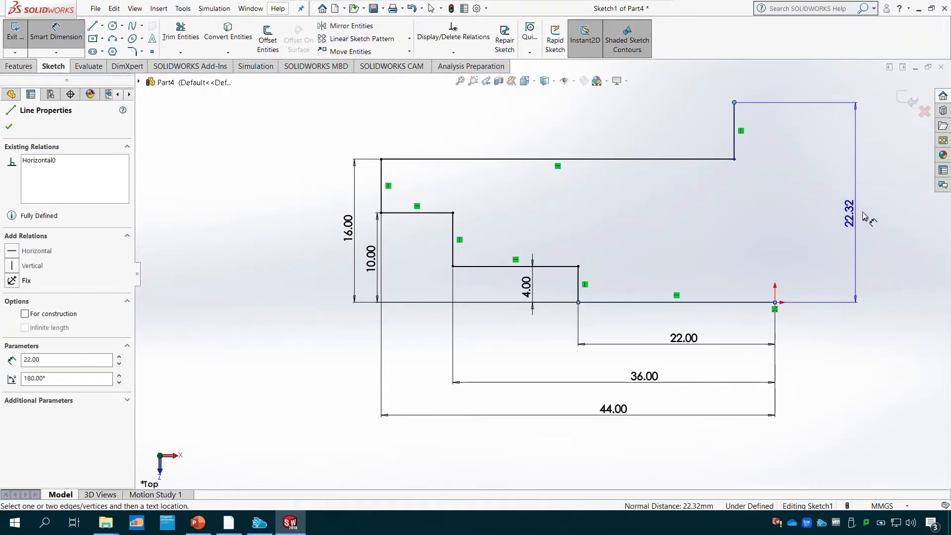
left_click(839, 210)
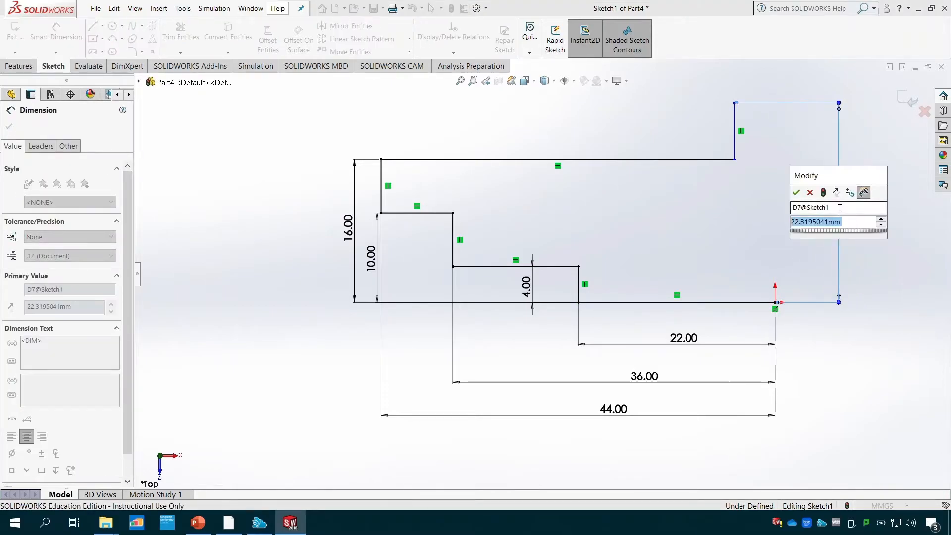
type("25")
key("Return")
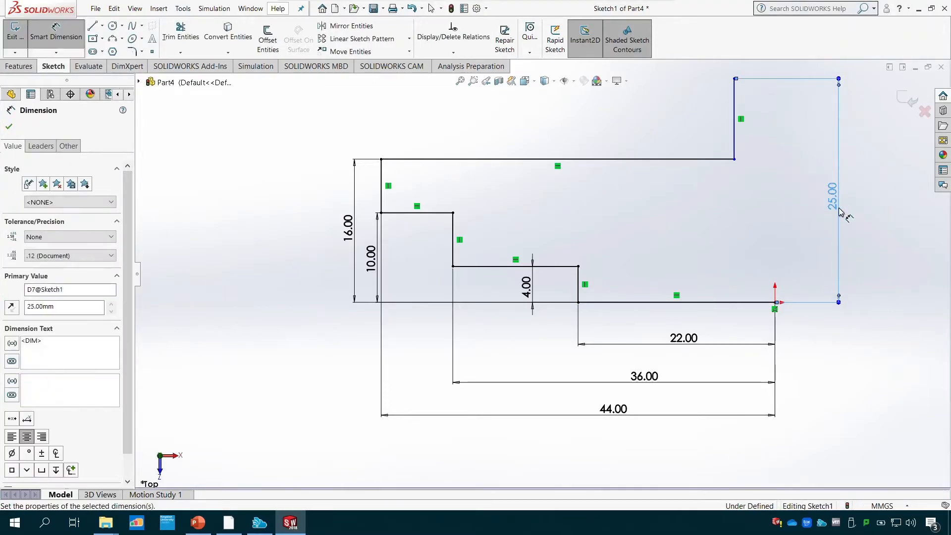
key("Escape")
- Sketch a vertical line about 29.5 mm long straight up from the origin
left_click(93, 26)
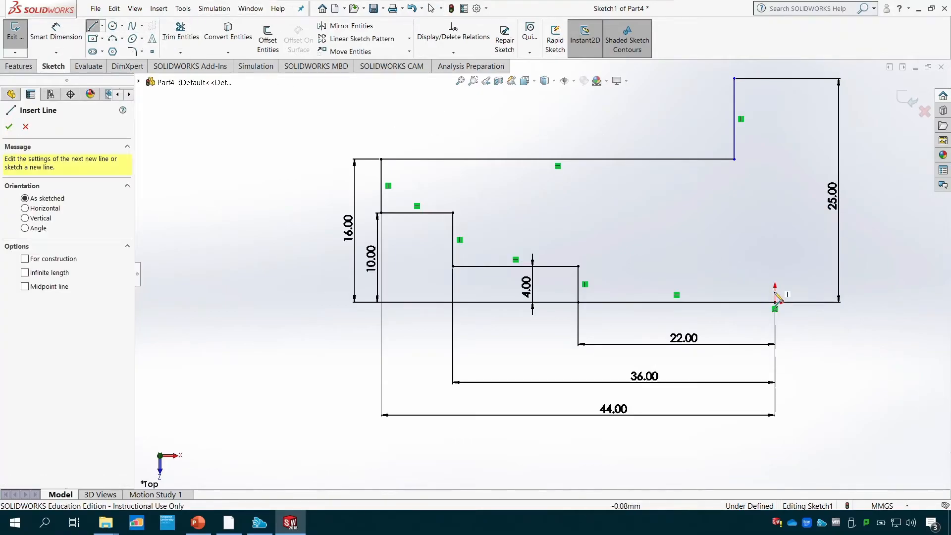
scroll(771, 295, "down", 1)
scroll(771, 297, "up", 2)
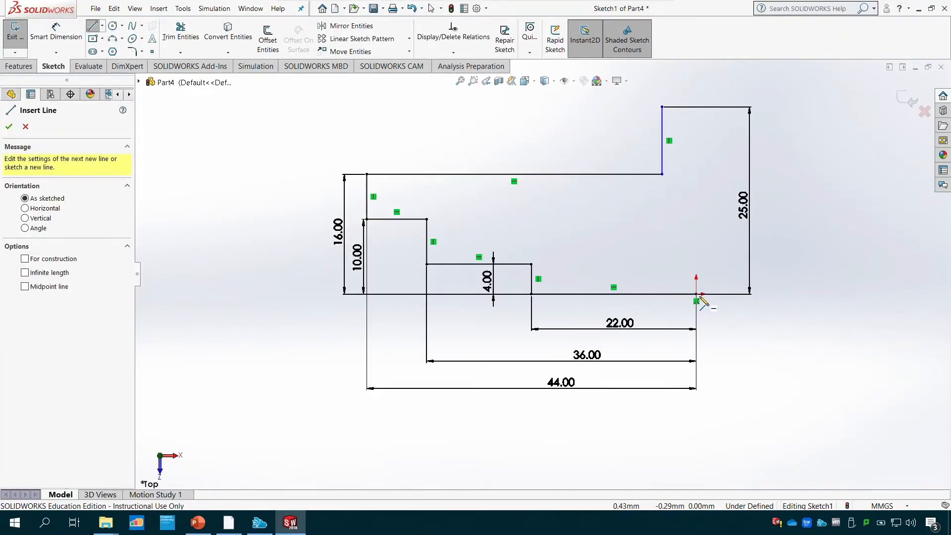
left_click(697, 294)
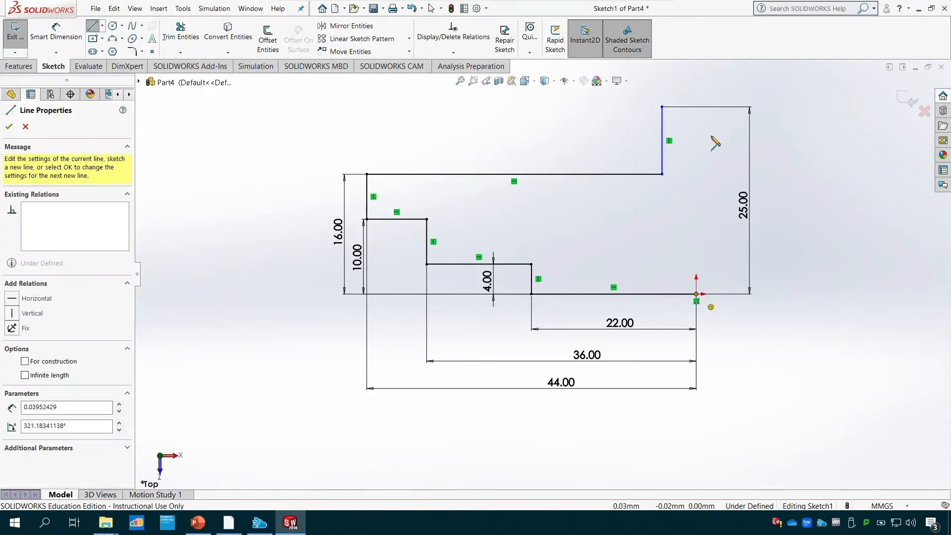
left_click(697, 73)
double_click(696, 73)
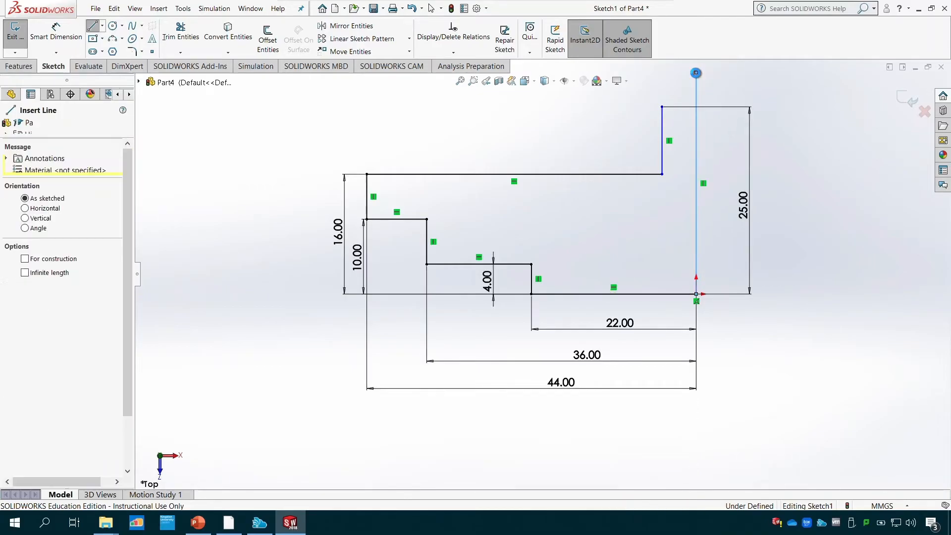
- Dimension the length of the vertical line rising from the origin as 30 mm
left_click(56, 30)
left_click(696, 228)
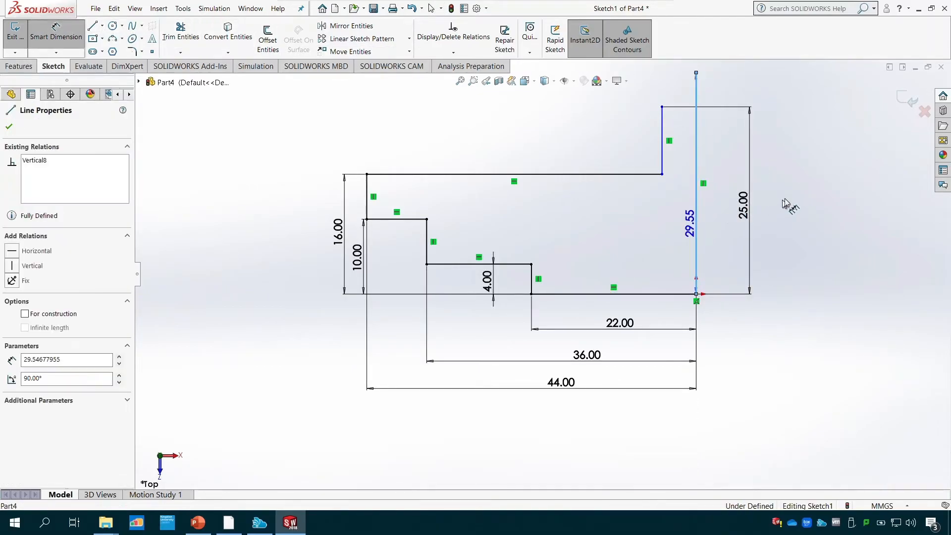
left_click(793, 198)
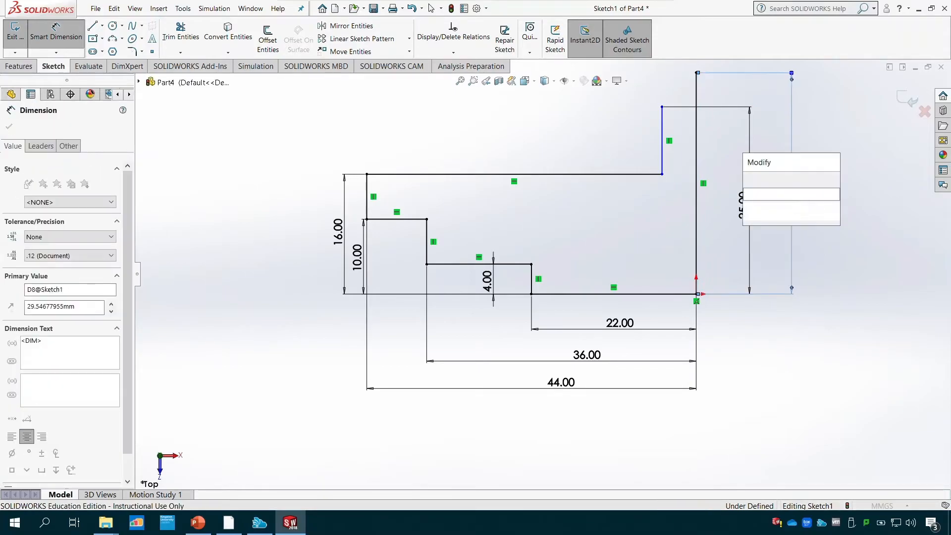
type("30")
key("Return")
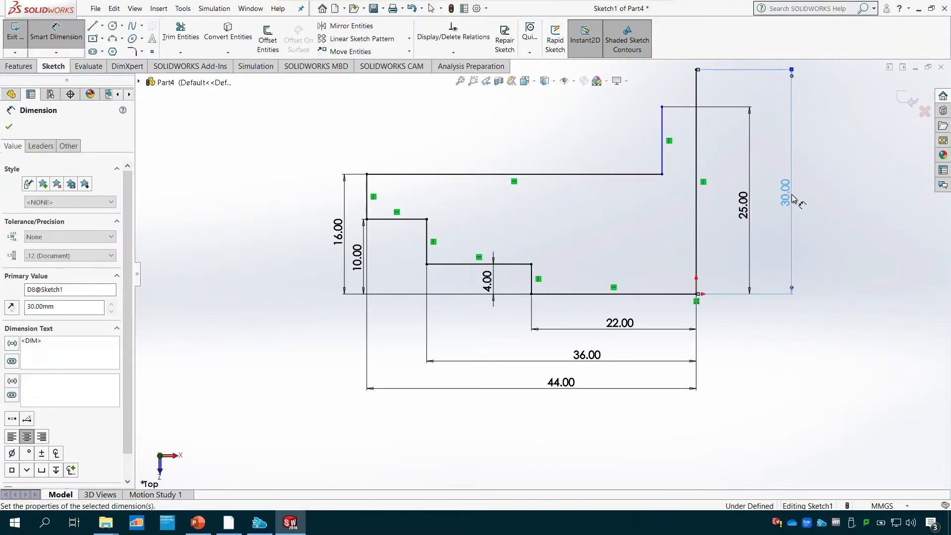
left_click(60, 36)
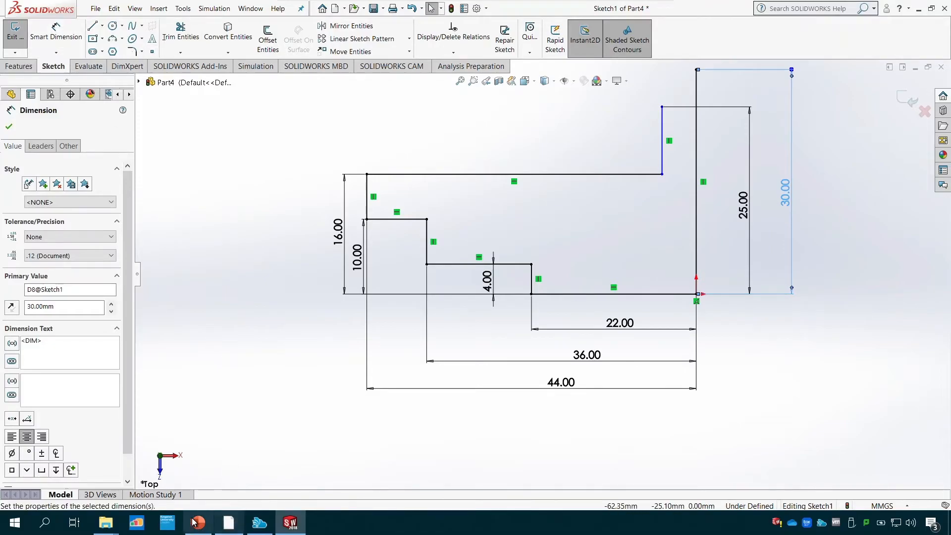
left_click(10, 124)
- Consult the PowerPoint drawing, and close the profile from the 30 mm line's upper end with lines about 24.8 mm left, 5 mm down and 20.2 mm right
left_click(232, 529)
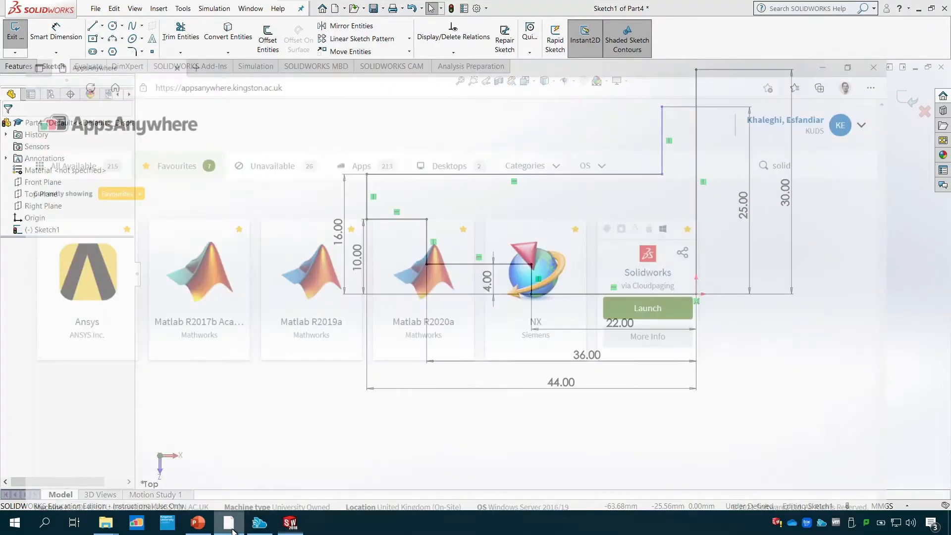
left_click(232, 528)
left_click(198, 523)
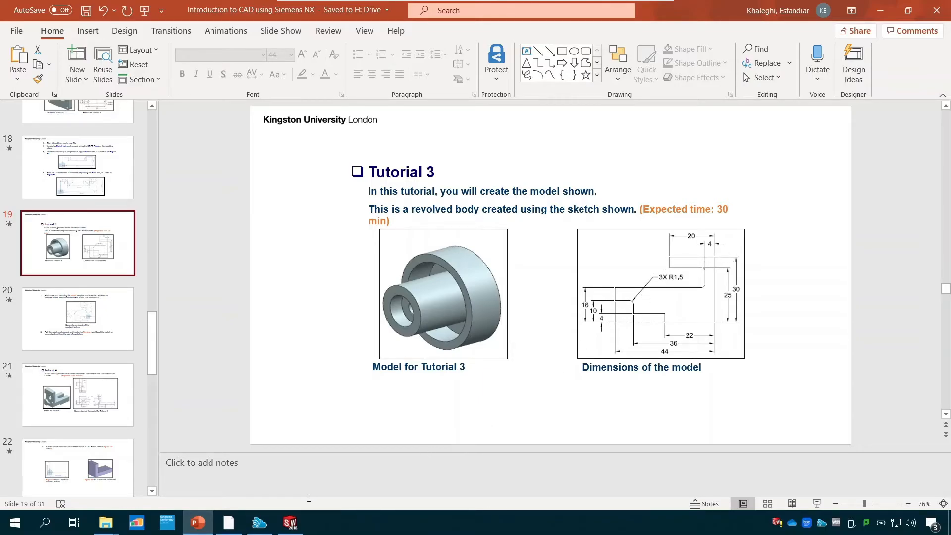
left_click(290, 523)
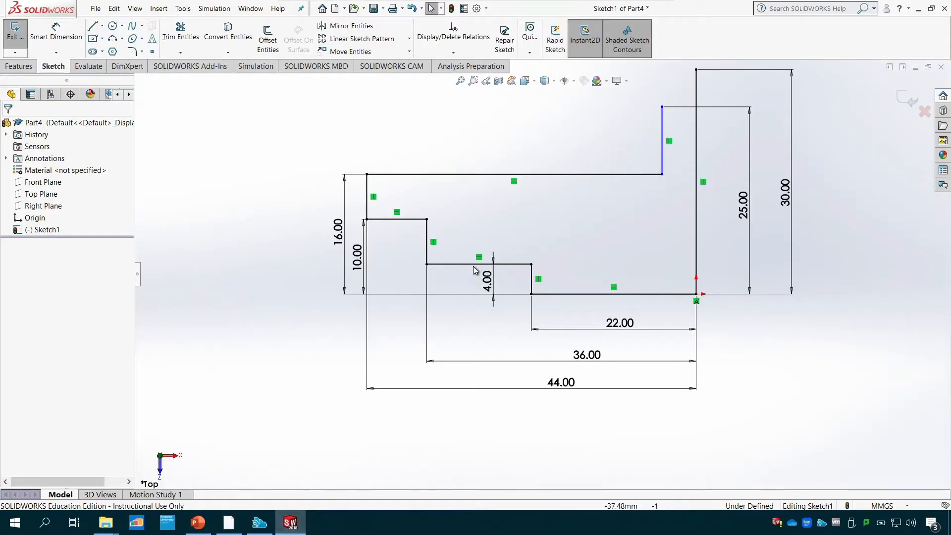
left_click(92, 26)
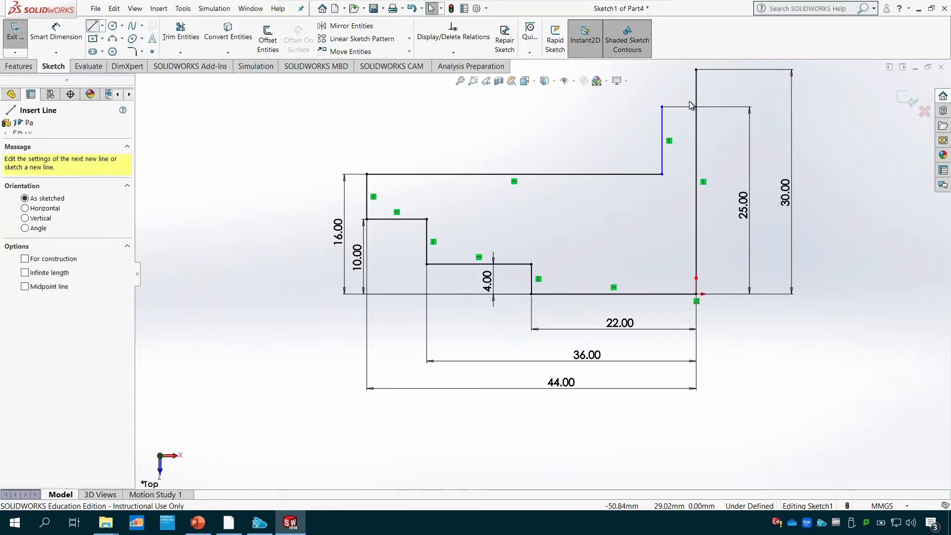
left_click(696, 70)
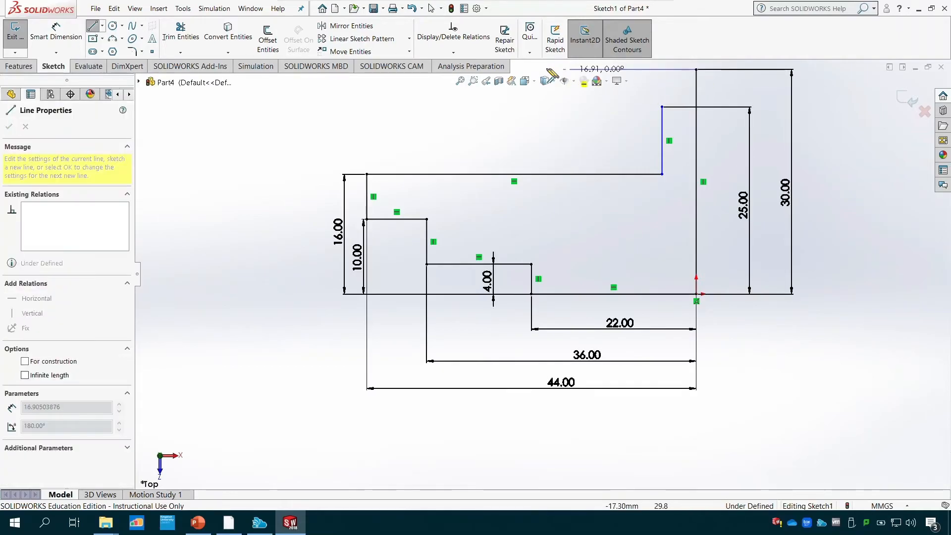
left_click(510, 70)
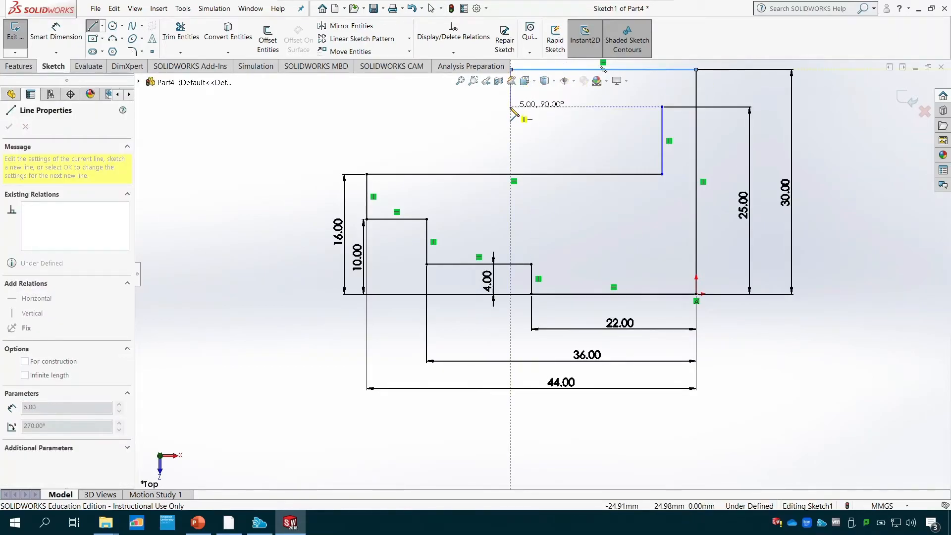
left_click(511, 107)
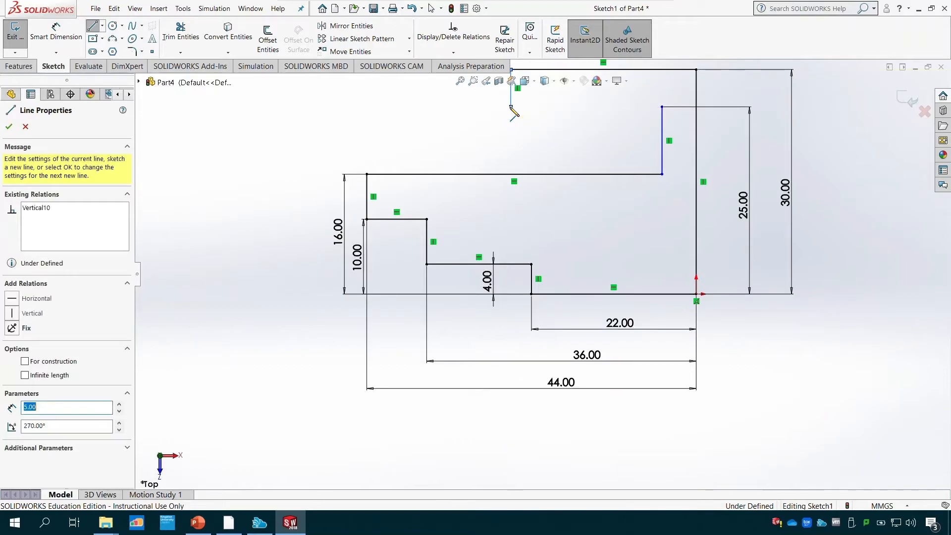
left_click(661, 107)
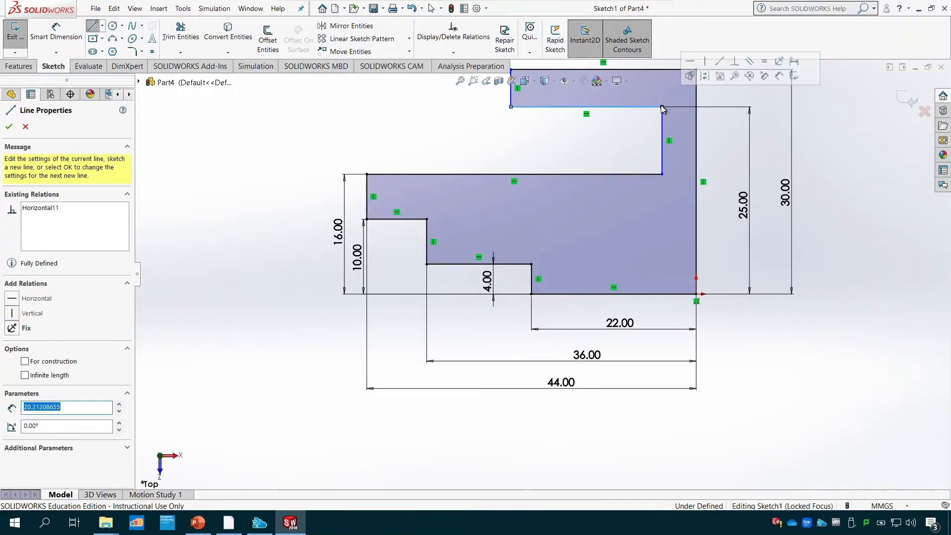
key("f")
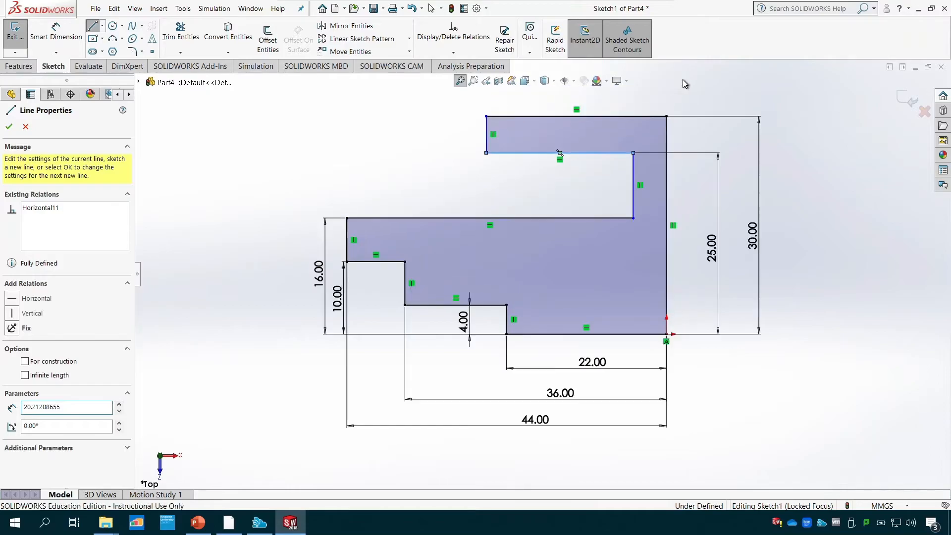
- Dimension the length of the rim's upper horizontal line as 20 mm
left_click(55, 30)
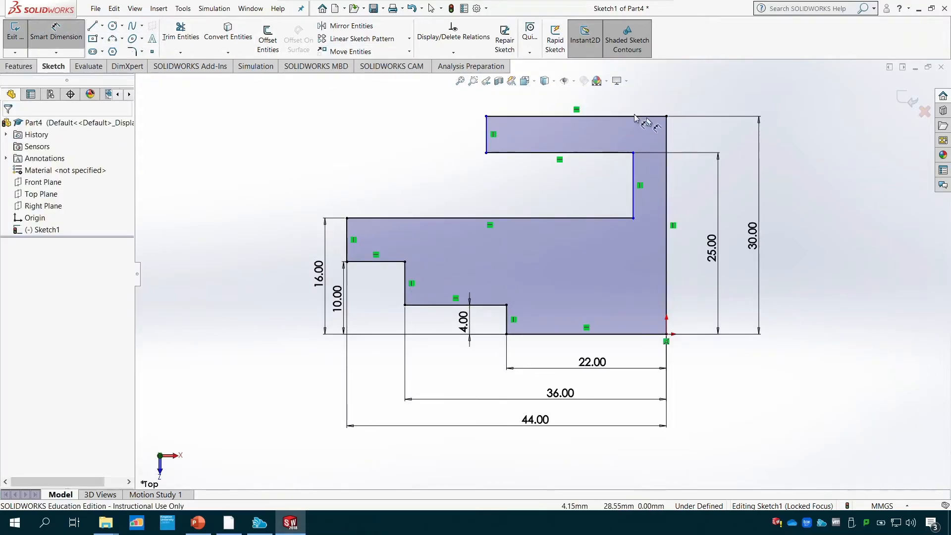
left_click(633, 119)
left_click(581, 99)
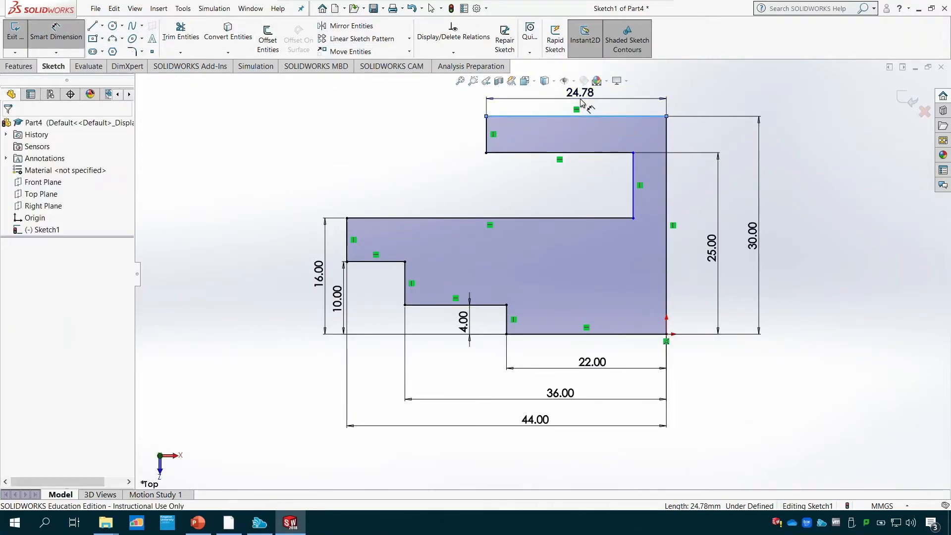
type("25")
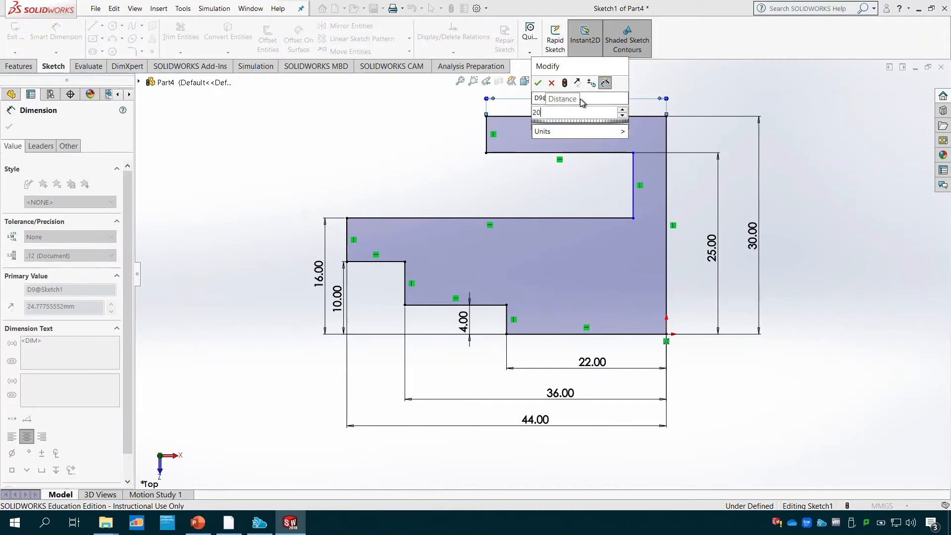
key("Return")
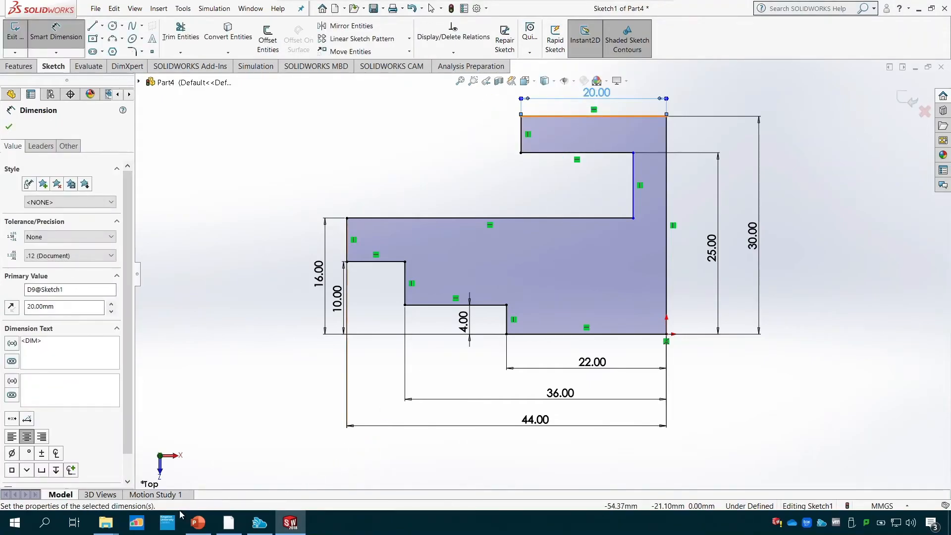
- Consult the PowerPoint drawing, dimension the flange wall's thickness as 4 mm, and move the rim's 20 mm dimension clear of it
left_click(198, 524)
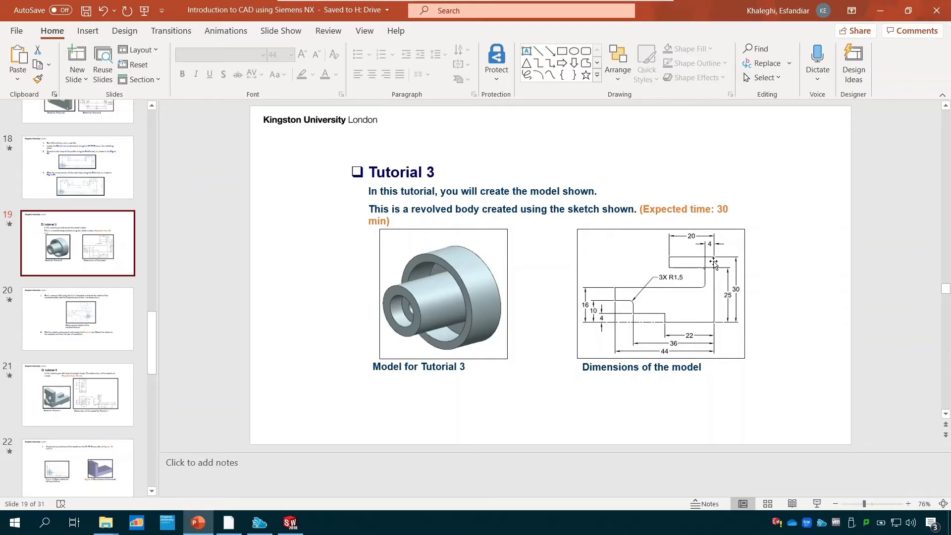
left_click(292, 523)
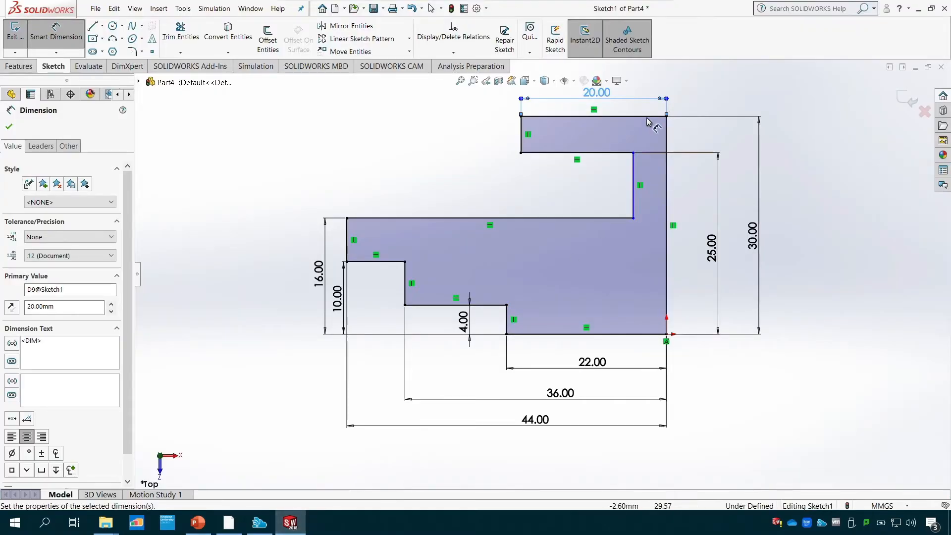
left_click(634, 153)
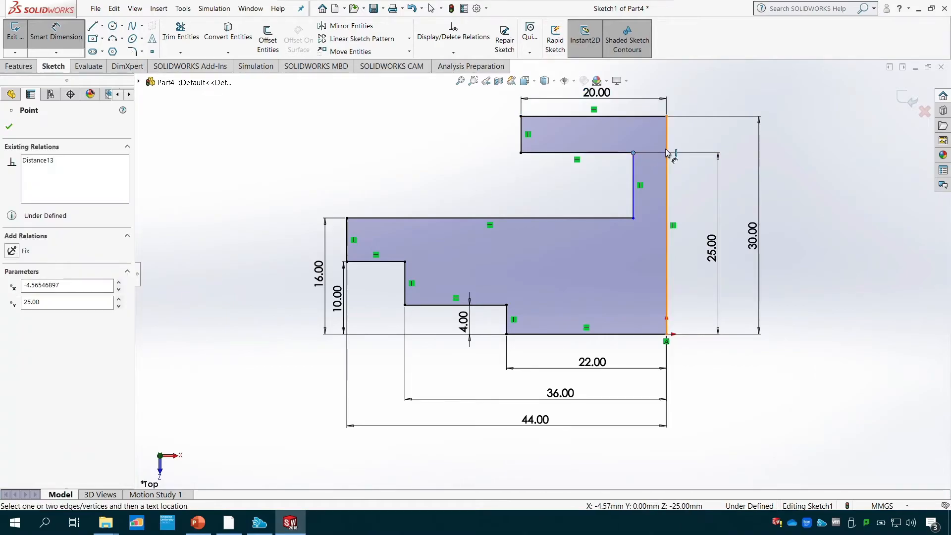
left_click(667, 126)
left_click(645, 112)
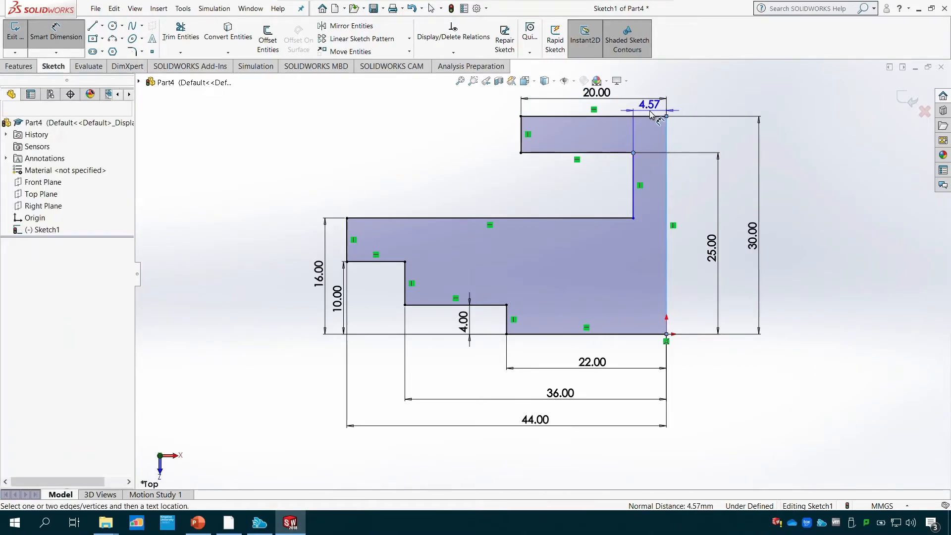
type("4.56546897mm")
key("Return")
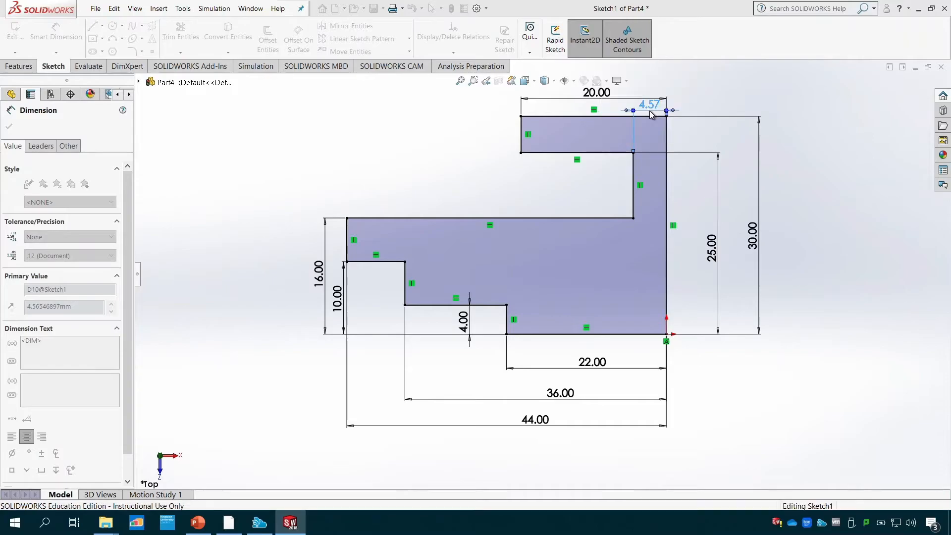
left_click_drag(637, 99, 619, 95)
left_click(458, 83)
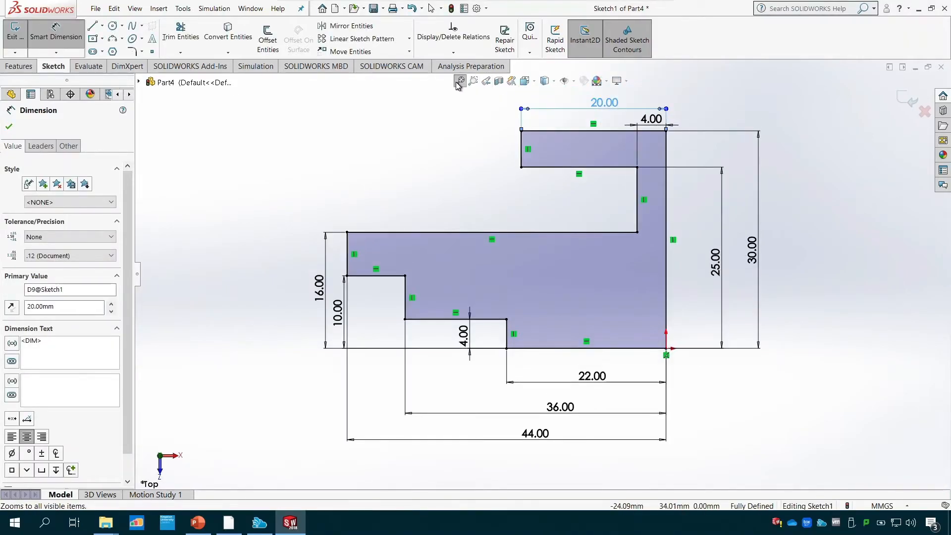
- Check the radius in the PowerPoint drawing, and select the upper bore step's inner corner for a 1.5 mm sketch fillet
left_click(212, 526)
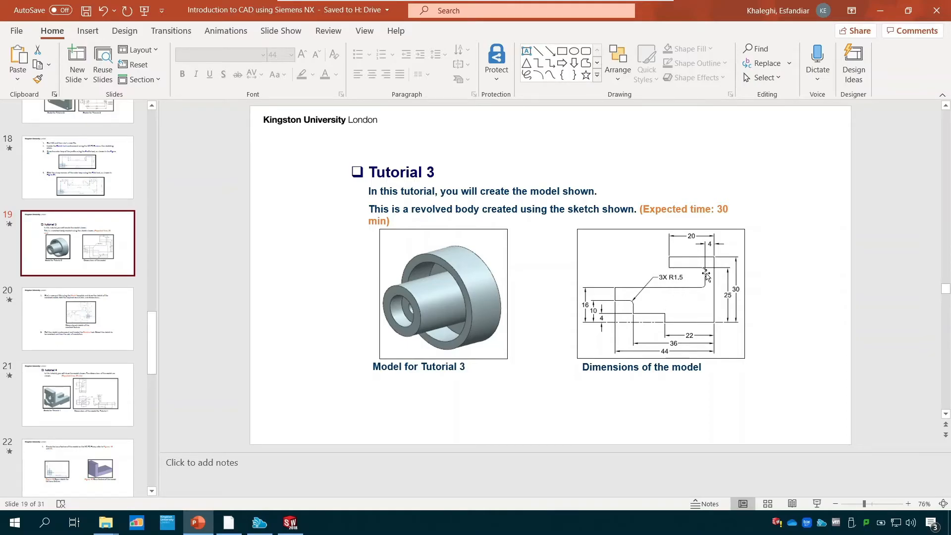
left_click(289, 523)
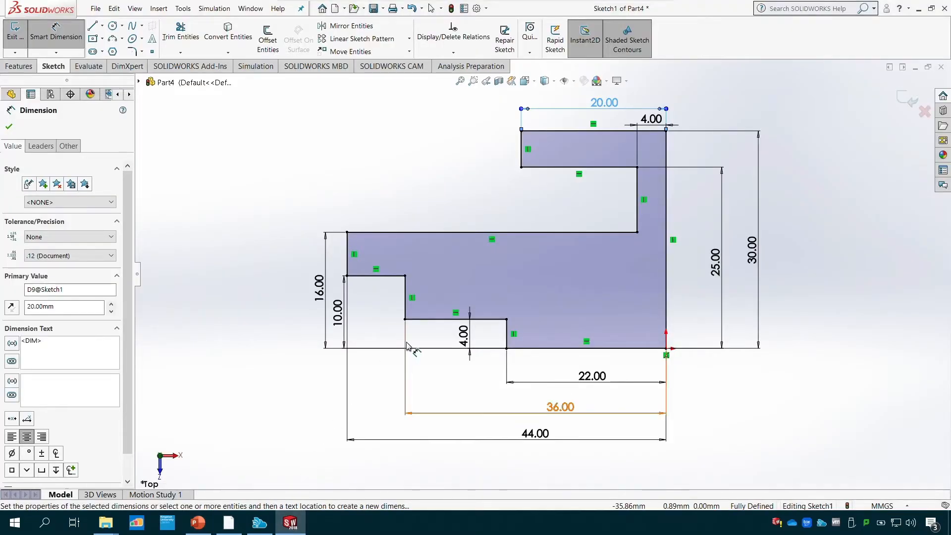
left_click(131, 51)
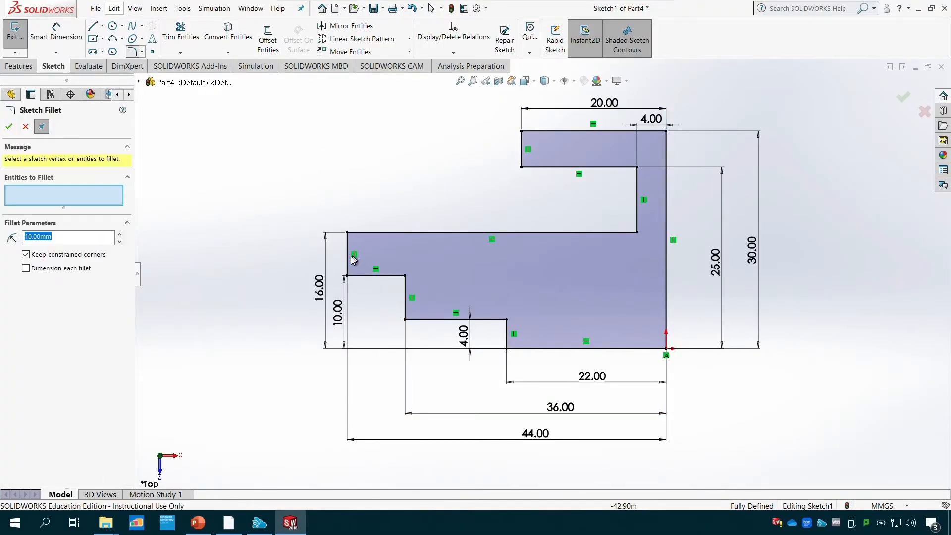
left_click(386, 276)
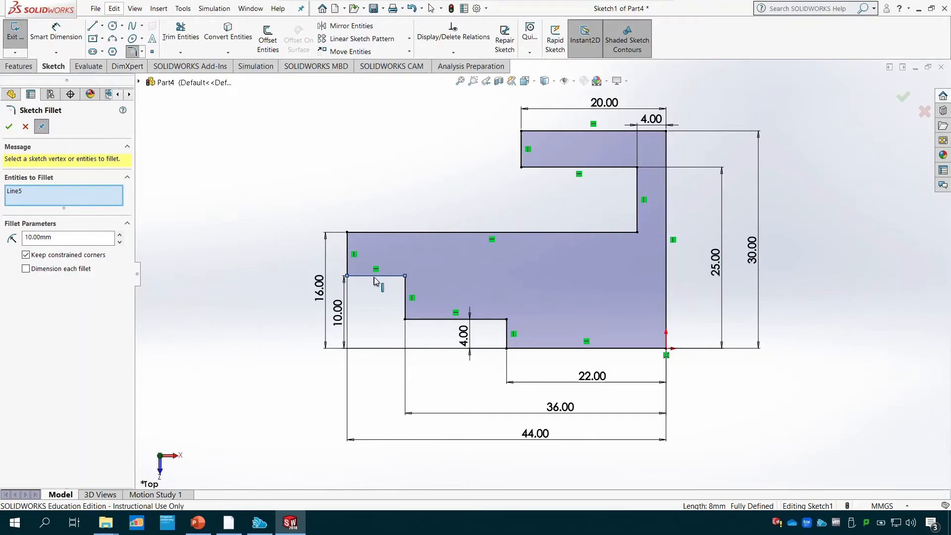
left_click(408, 291)
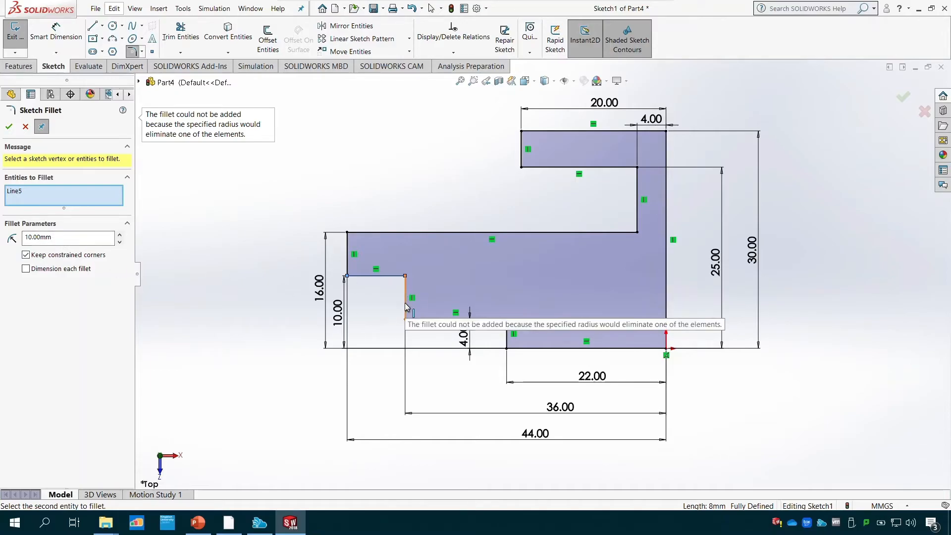
left_click_drag(69, 237, 2, 238)
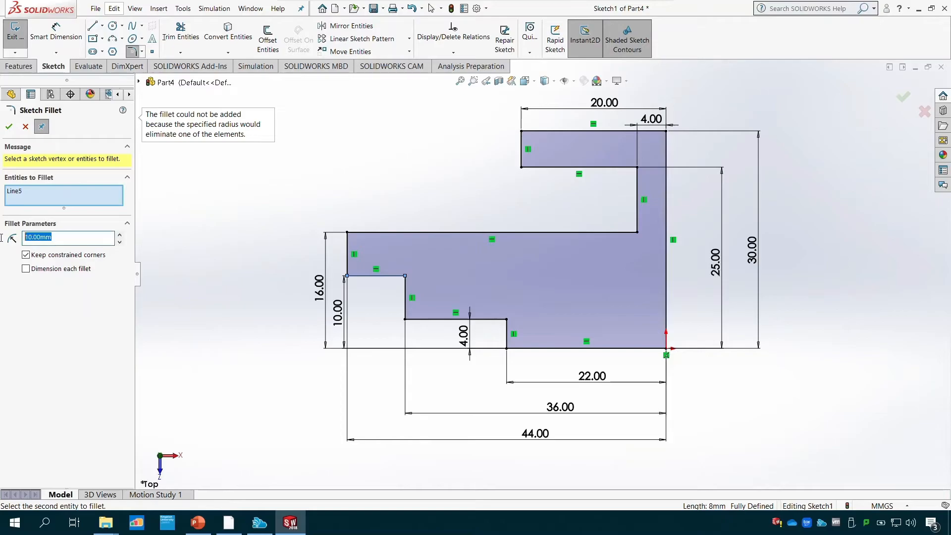
type("1.5")
left_click(406, 302)
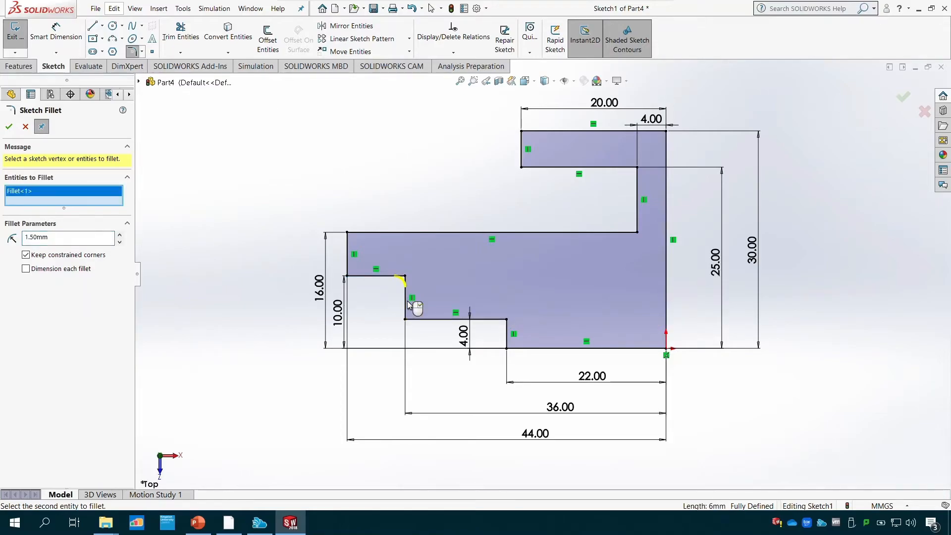
- Add both inner corners of the recess under the rim, check the PowerPoint drawing, and apply the 1.5 mm sketch fillets
left_click(635, 226)
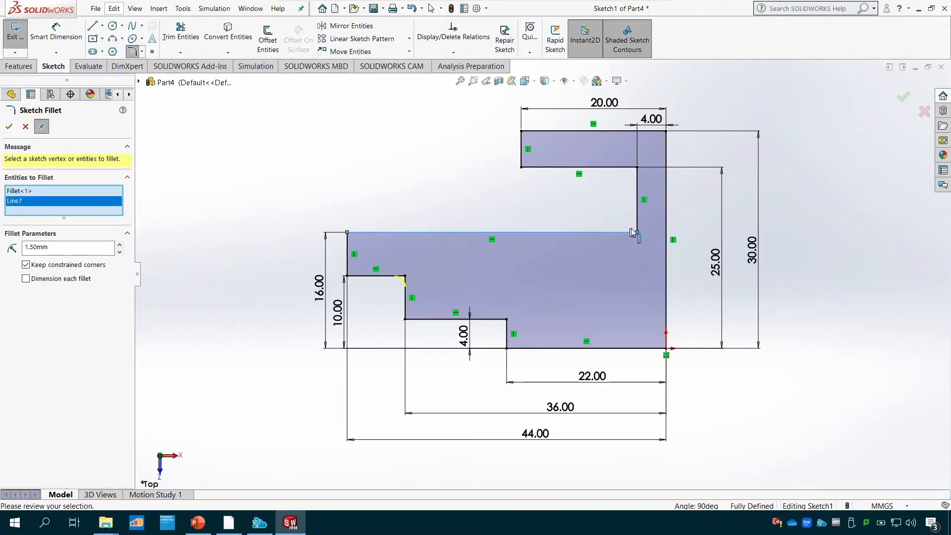
left_click(625, 169)
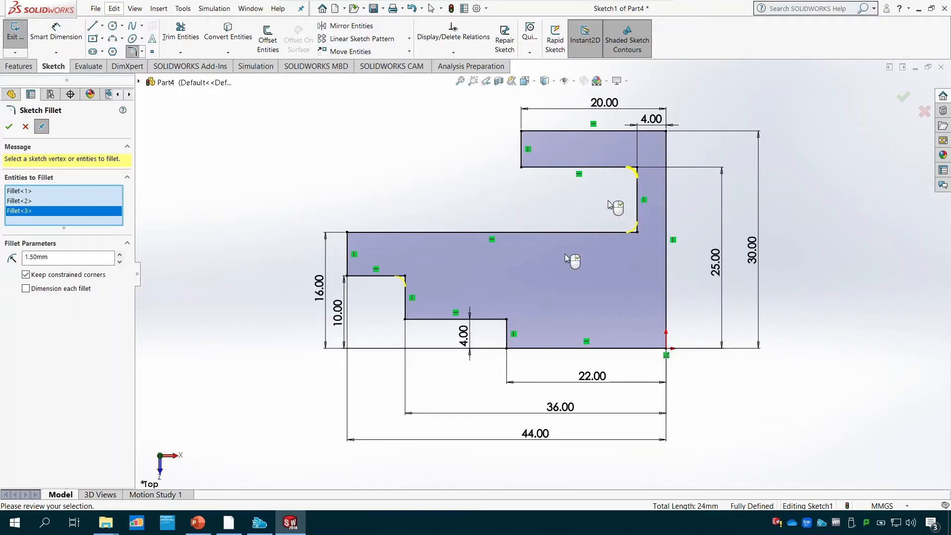
key("alt+Tab")
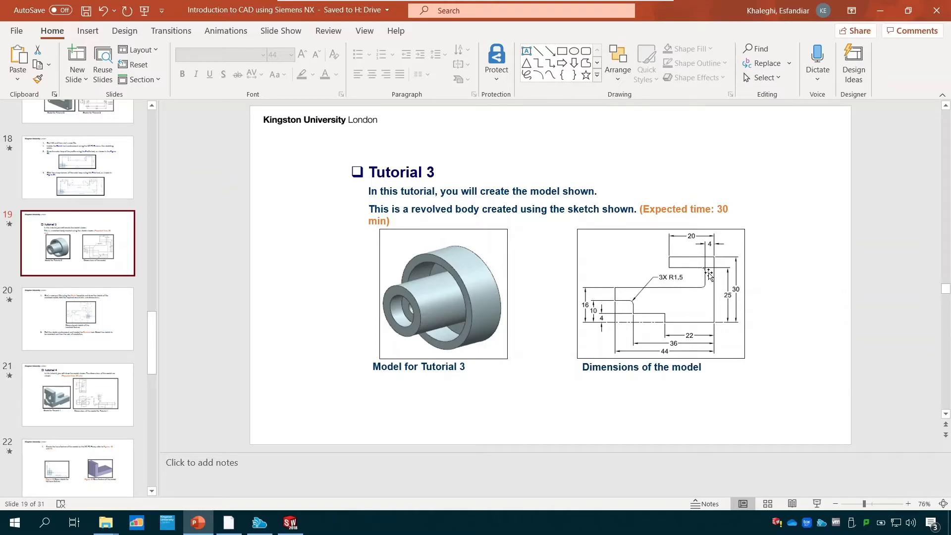
left_click(292, 522)
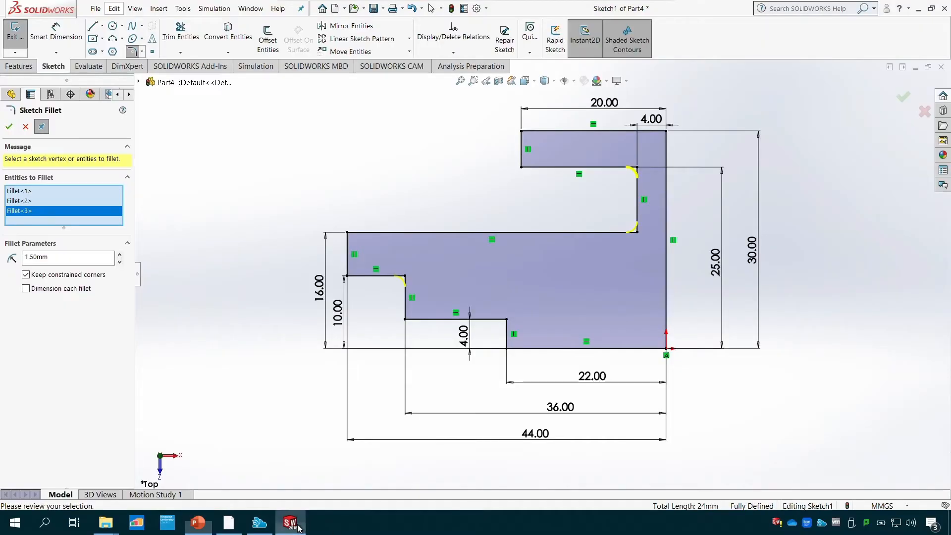
left_click(9, 126)
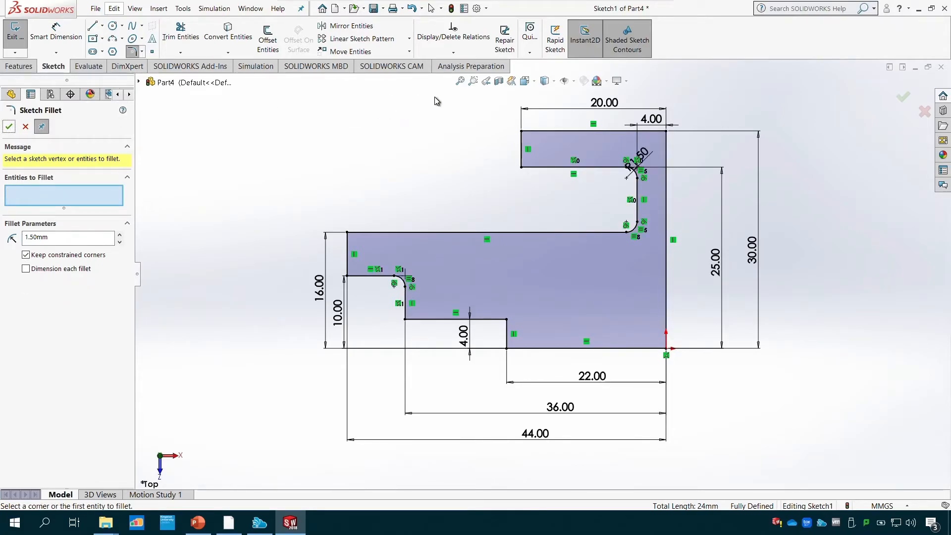
- Compare the filleted profile with the PowerPoint drawing, finish the sketch, and bring up the solid feature commands
left_click(198, 524)
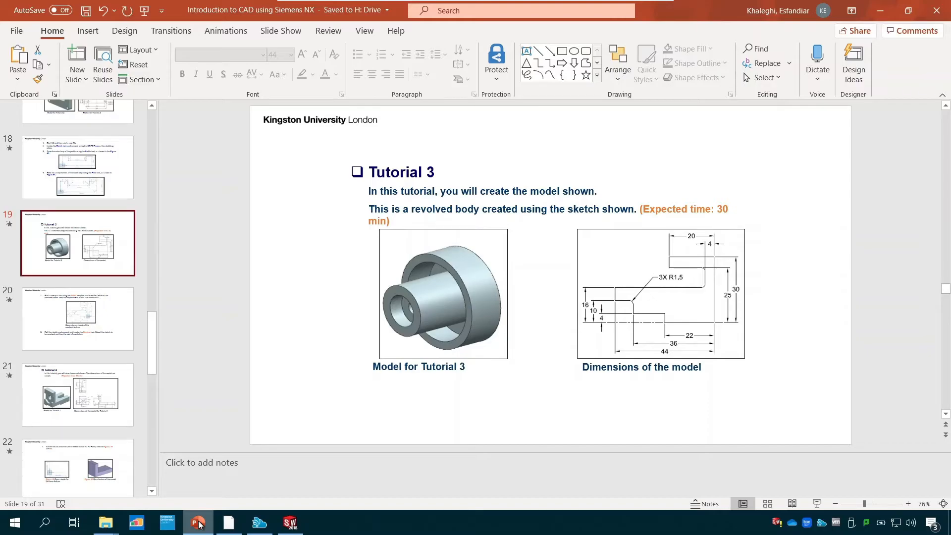
left_click(290, 524)
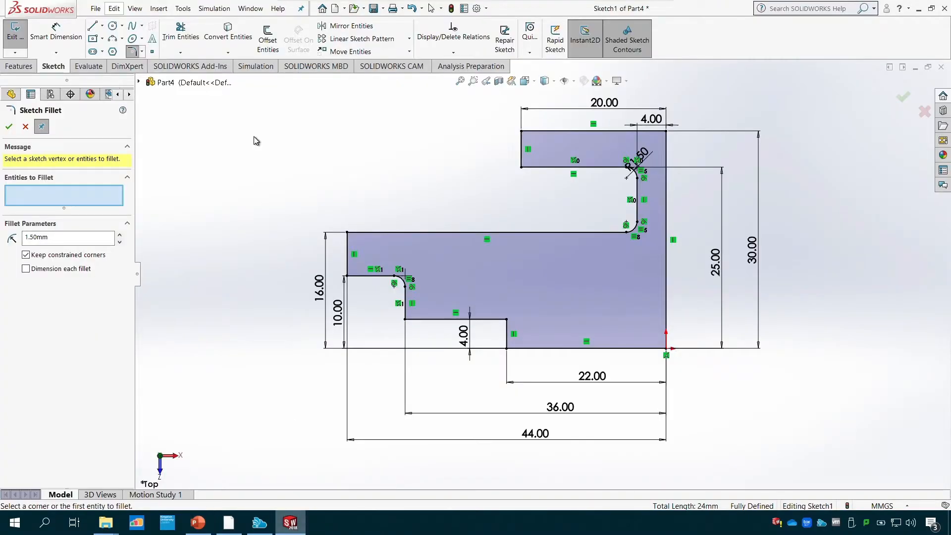
left_click(19, 36)
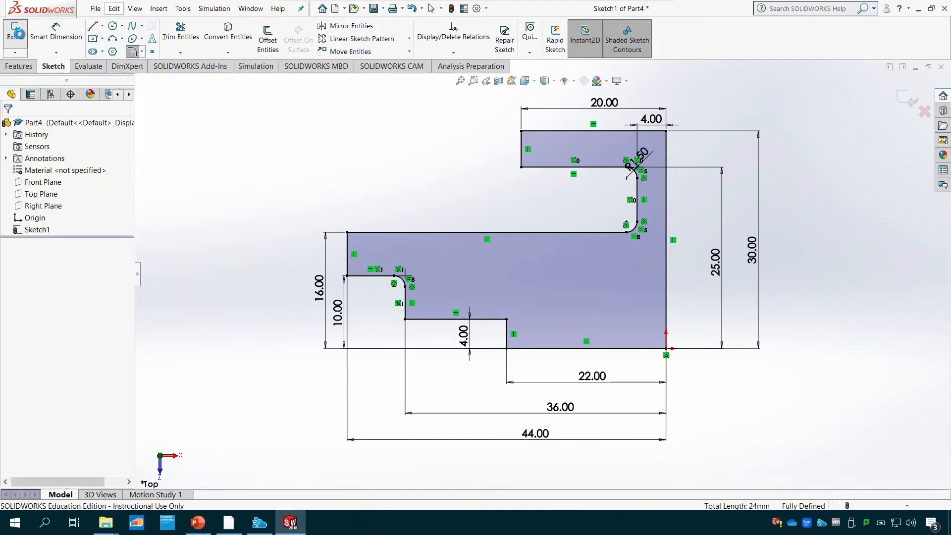
left_click(27, 68)
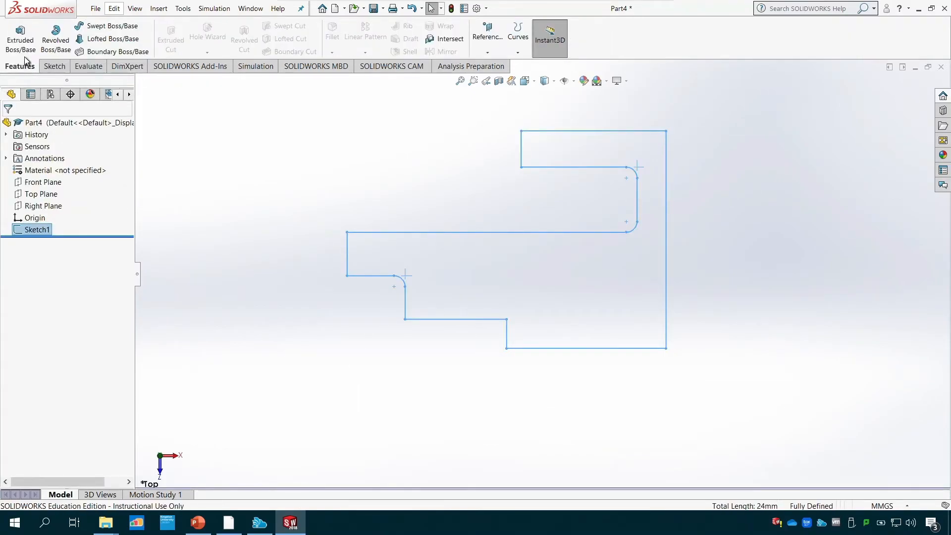
- Start a Revolve of the half-profile with its lowest horizontal line, the one ending at the origin, as the axis of revolution
left_click(20, 38)
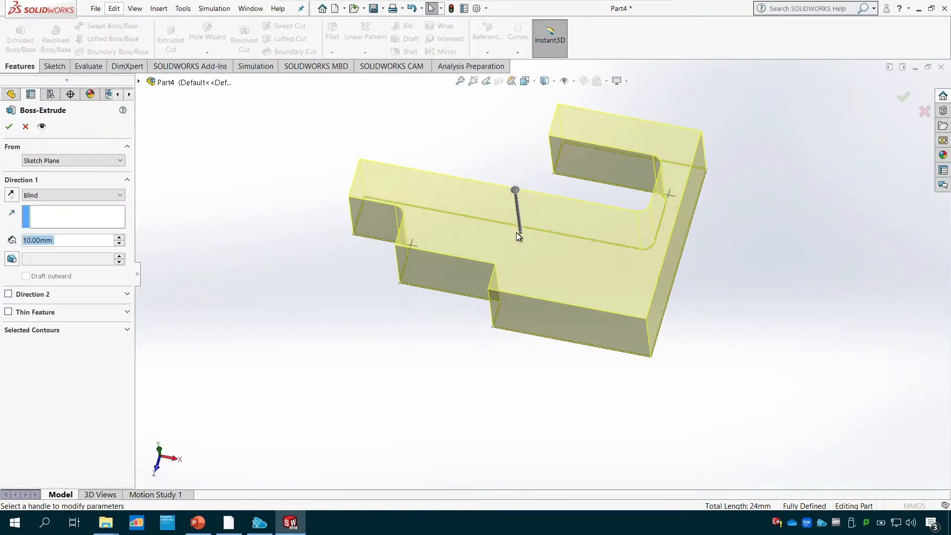
left_click(26, 127)
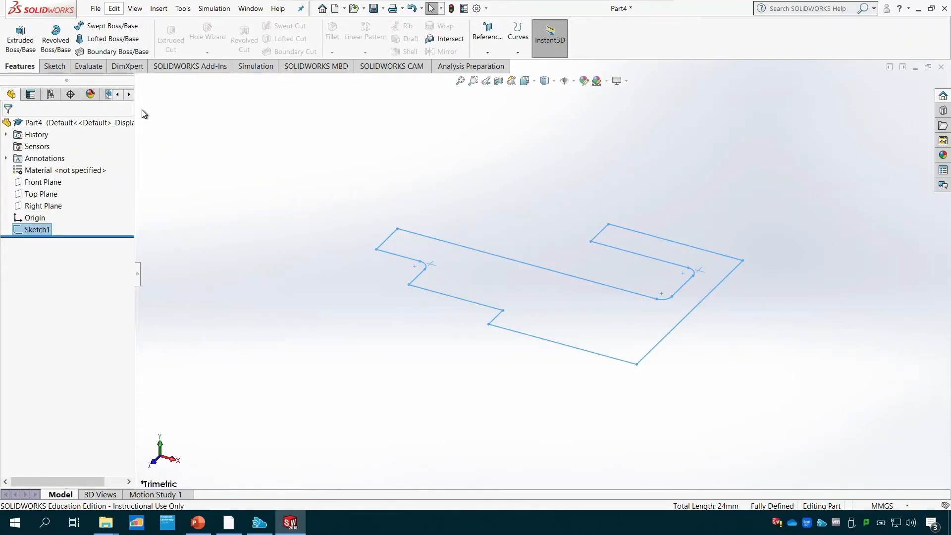
left_click(56, 49)
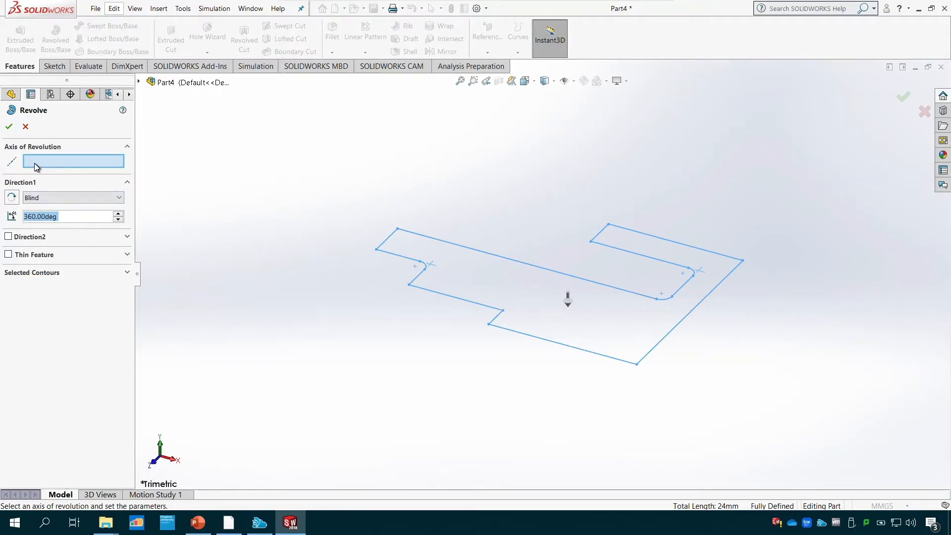
left_click(581, 352)
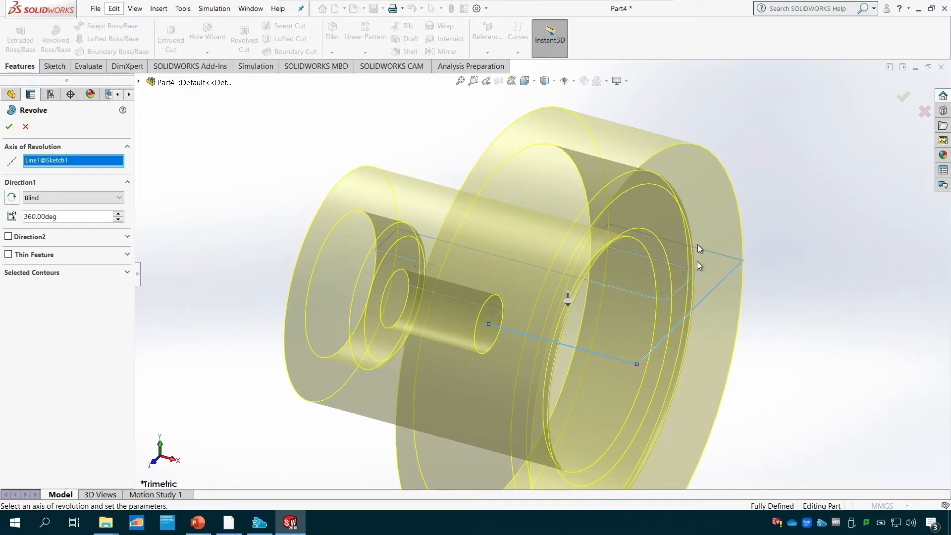
- Preview the revolve with an angle of 180 degrees
left_click_drag(85, 217, 12, 220)
type("180")
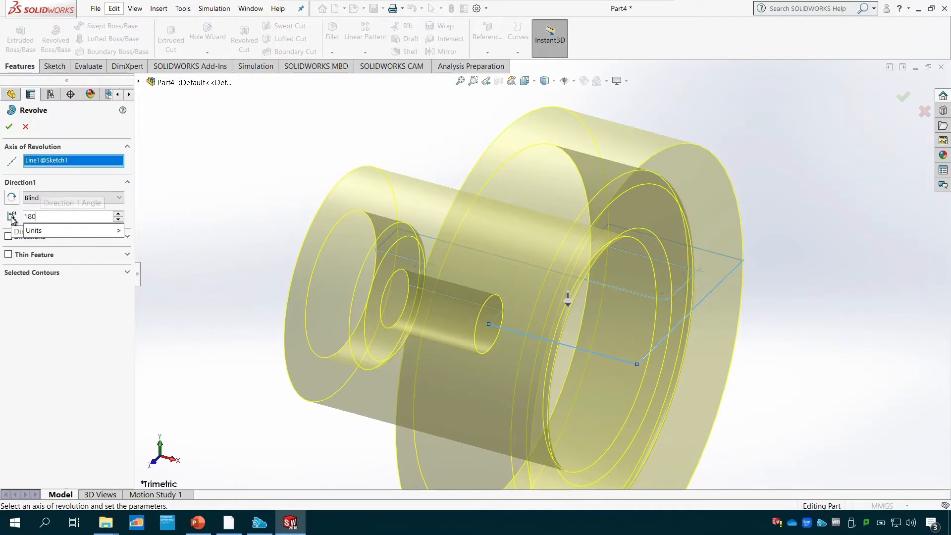
key("Return")
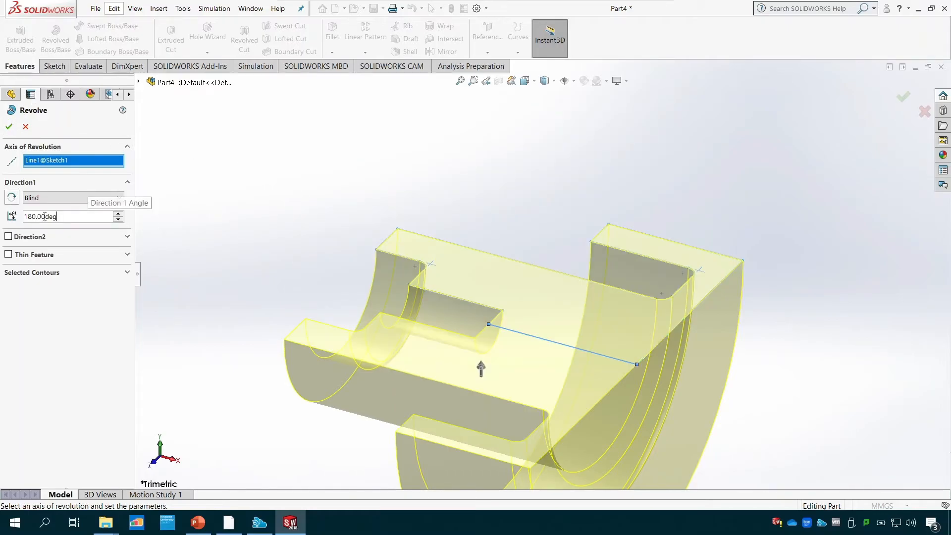
- Set the revolve angle to 360 degrees and create the solid body
left_click_drag(84, 214, 4, 216)
type("360")
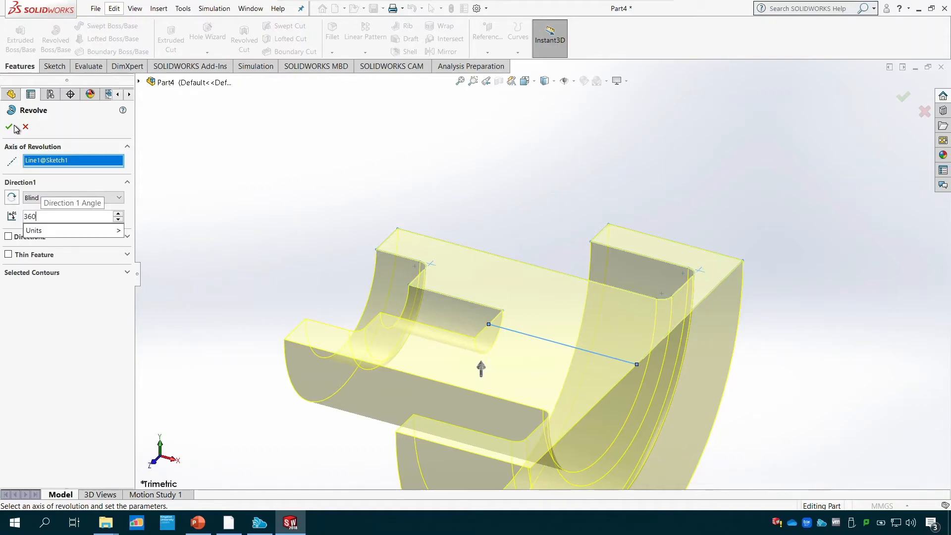
key("Return")
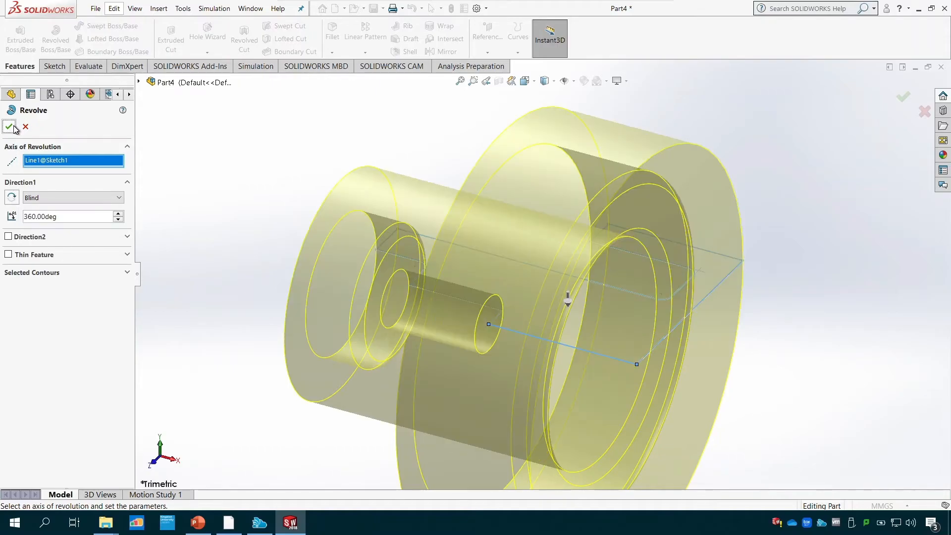
left_click(10, 127)
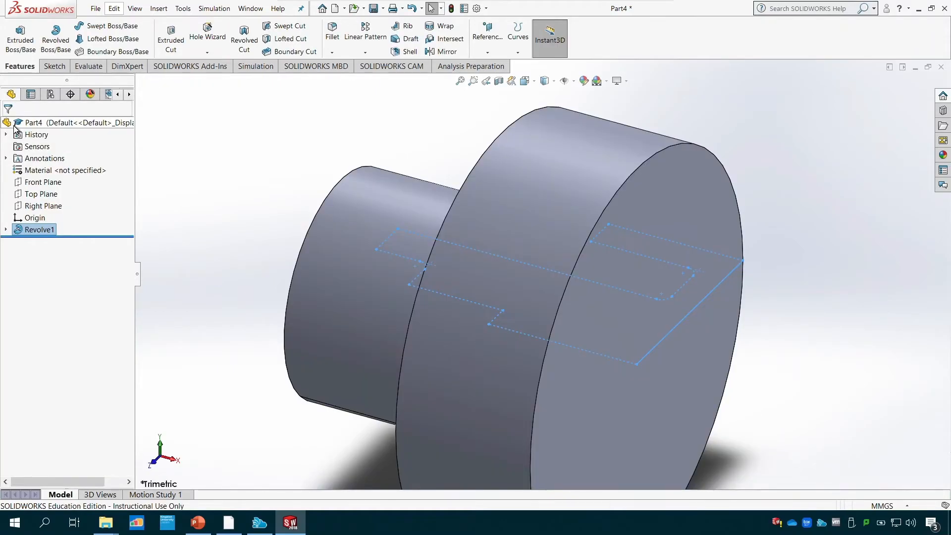
- Examine the revolved body in a standard 3D view and from its bored hub end
left_click(534, 82)
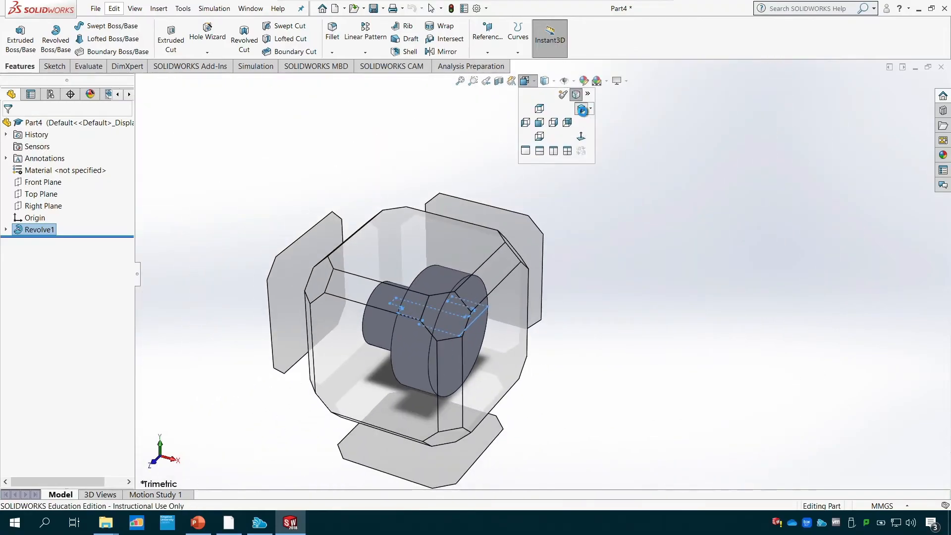
left_click(583, 110)
middle_click_drag(709, 189, 857, 193)
middle_click_drag(867, 225, 837, 214)
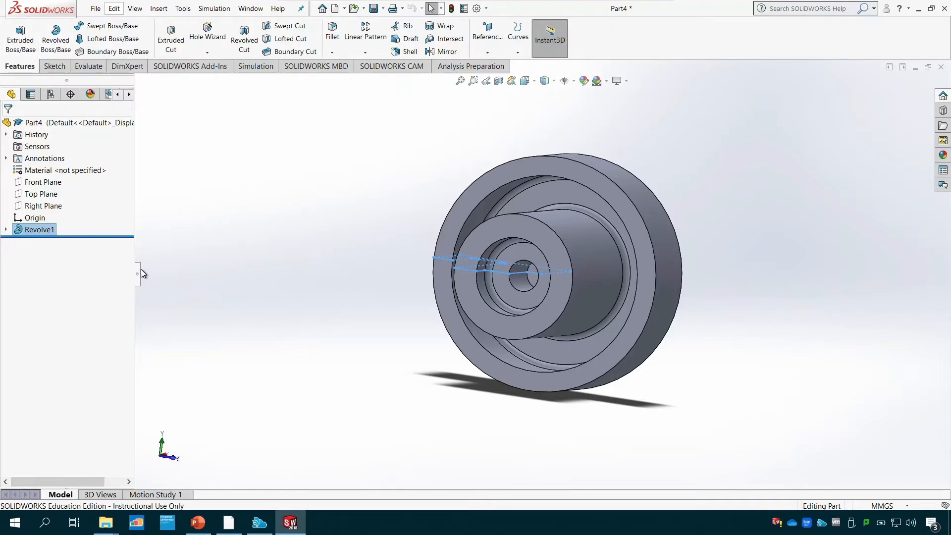
- Reopen the revolve's profile sketch, review its dimensions in a view normal to the sketch plane, and exit the sketch
left_click(6, 229)
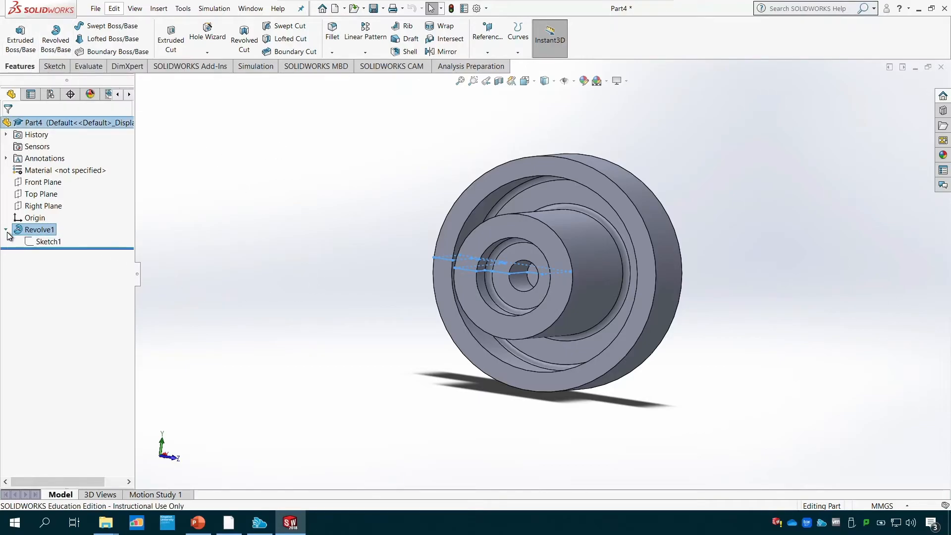
left_click(44, 246)
left_click(53, 221)
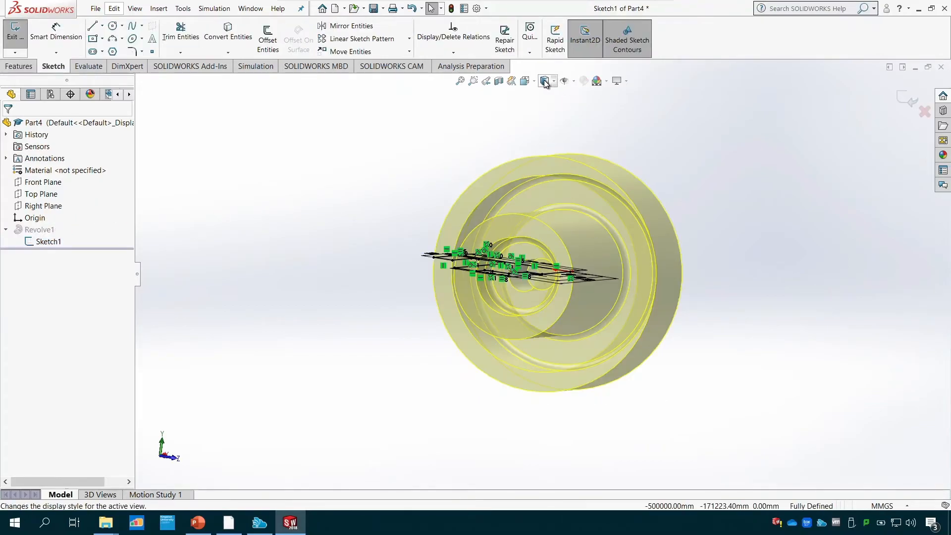
left_click(525, 81)
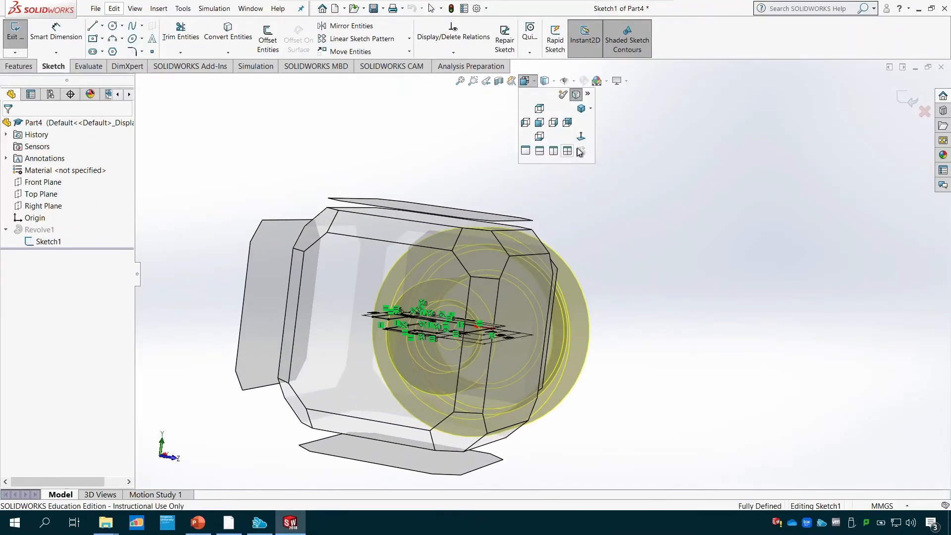
left_click(579, 136)
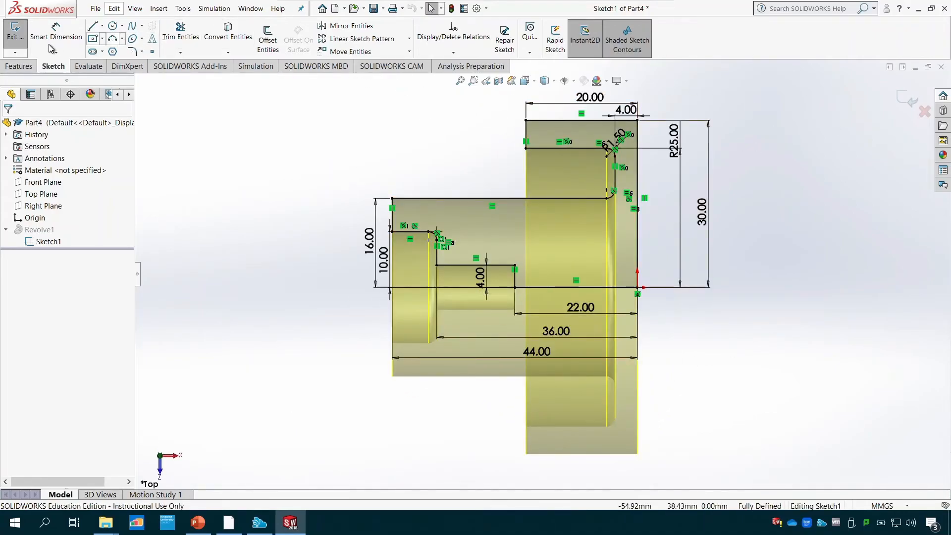
left_click(15, 29)
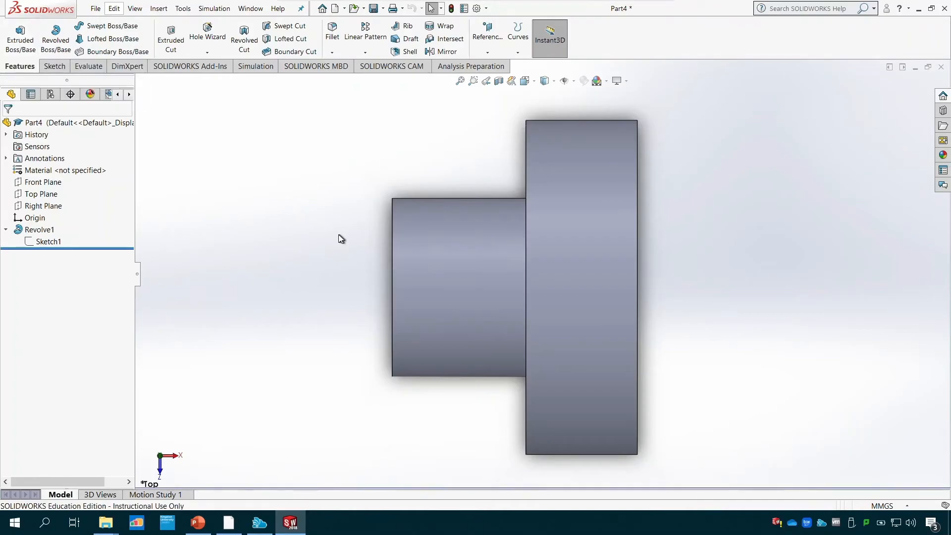
- Save the part as Tutorial 3 in the Tutorial Files folder, using the existing Tutorial 2 file name as the base
middle_click_drag(340, 239, 415, 233)
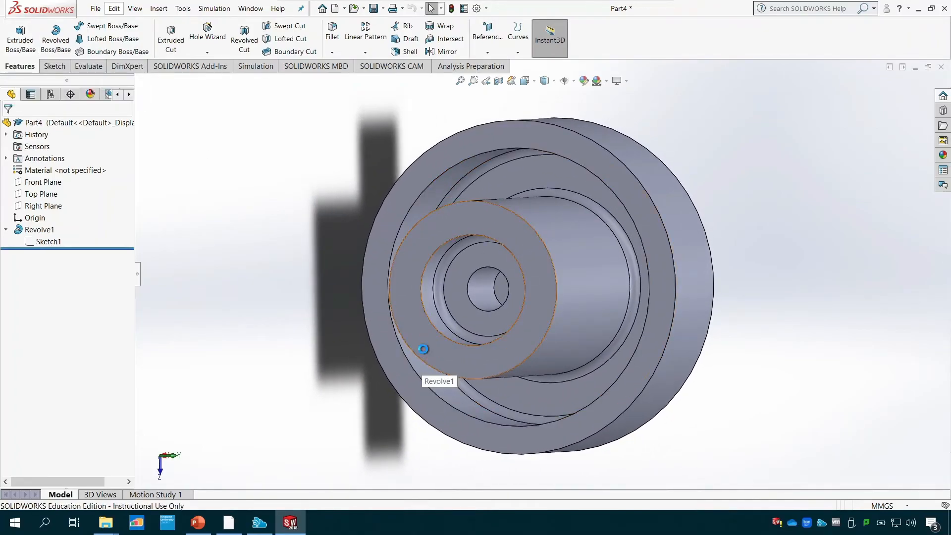
key("ctrl+s")
left_click(432, 189)
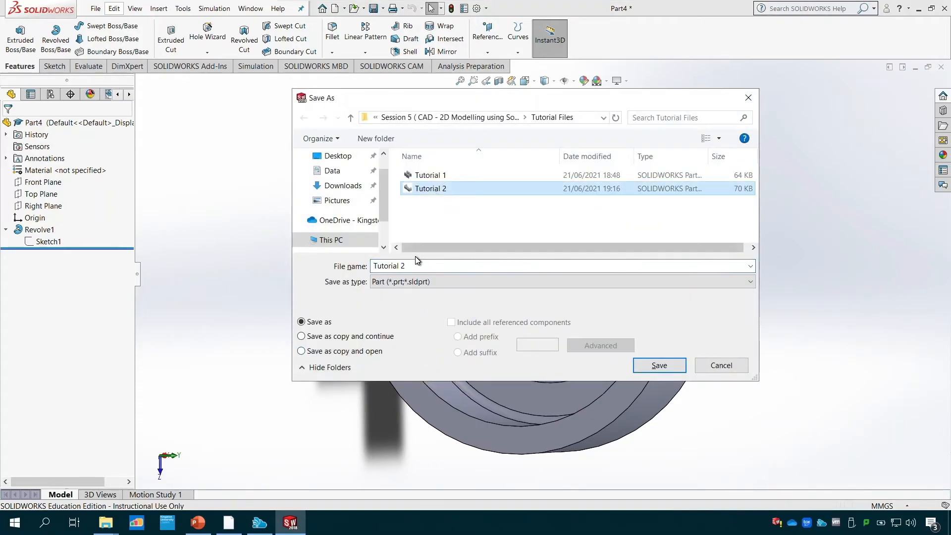
left_click(426, 265)
key("BackSpace")
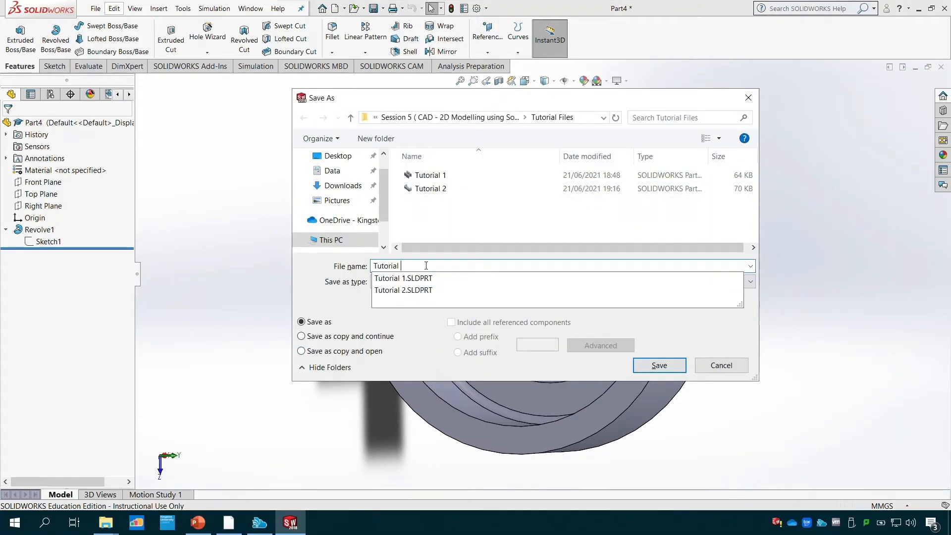
type("3")
left_click(653, 365)
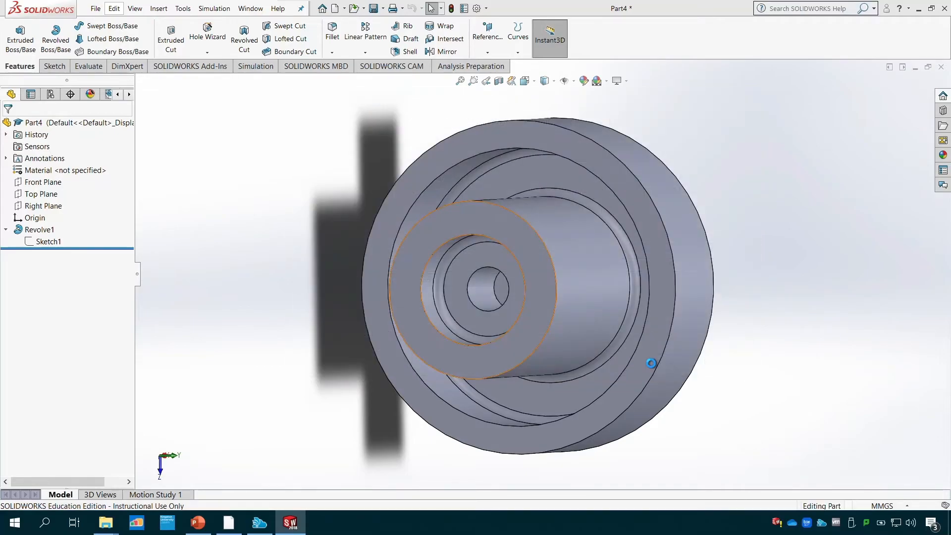
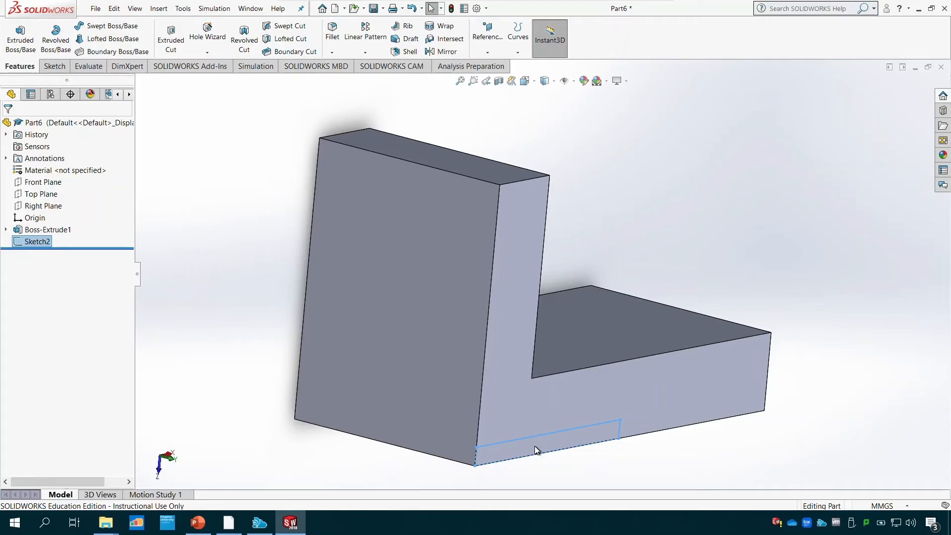
- Check the Tutorial 4 drawing in PowerPoint, and start a sketch on the upper face of the bracket's horizontal leg in SOLIDWORKS
left_click(197, 523)
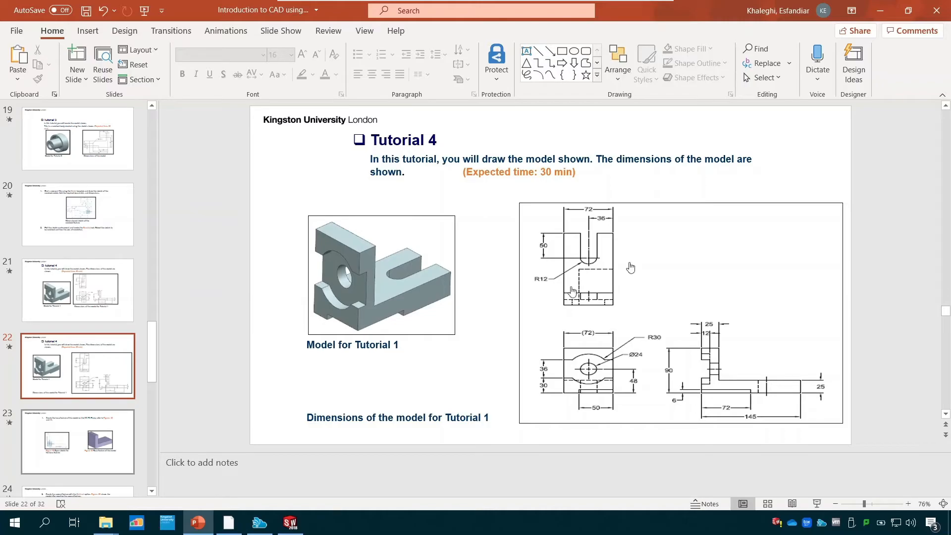
left_click(292, 524)
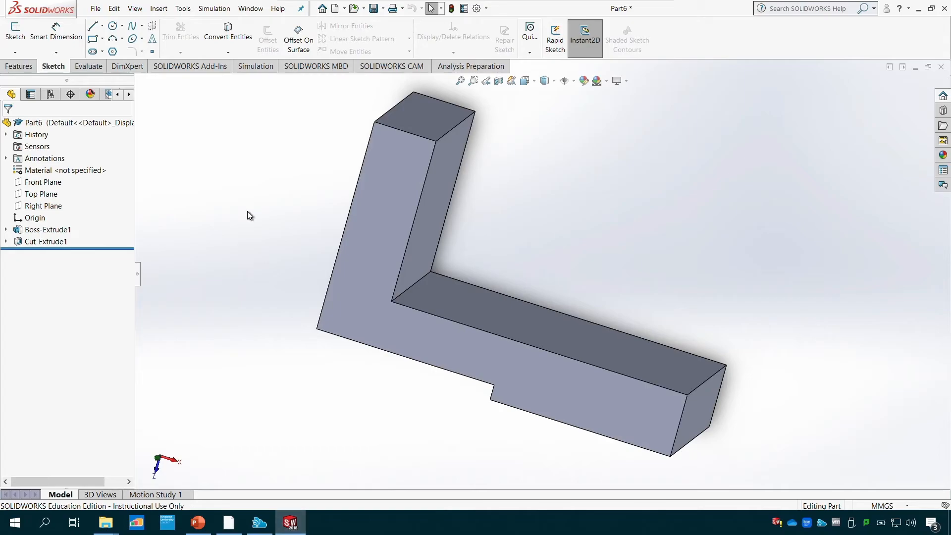
left_click(479, 311)
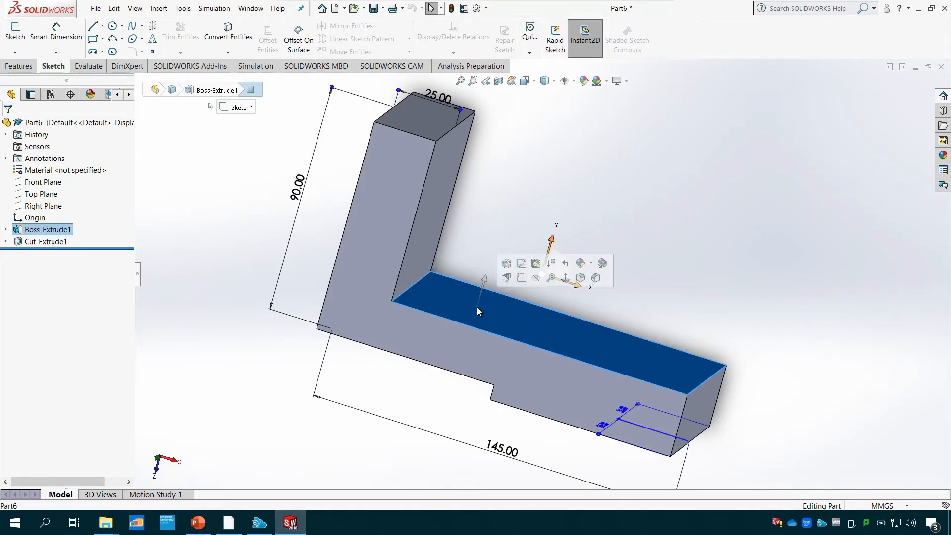
left_click(25, 42)
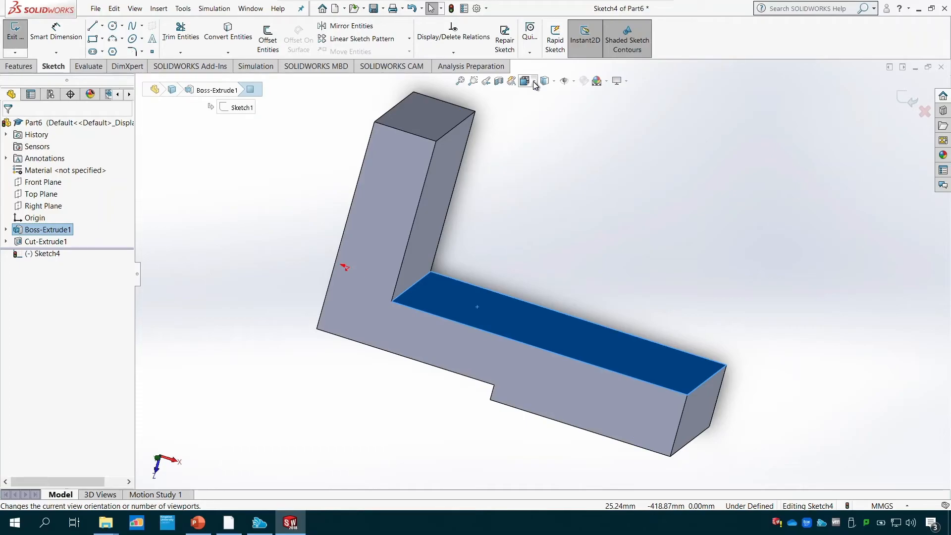
left_click(535, 83)
left_click(579, 135)
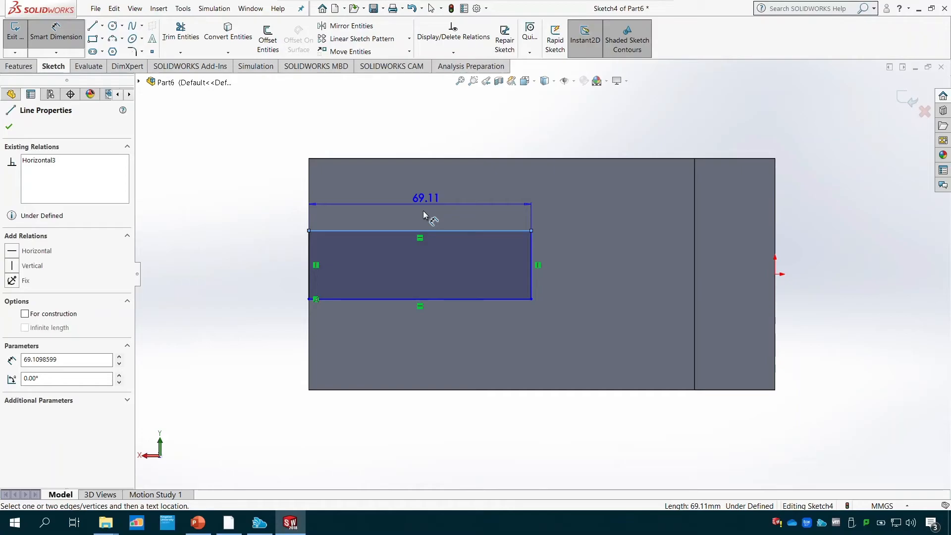
- Dimension the slot rectangle's long edge to 50 mm, and consult the Tutorial 4 drawing in PowerPoint
left_click(423, 211)
type("50")
key("Return")
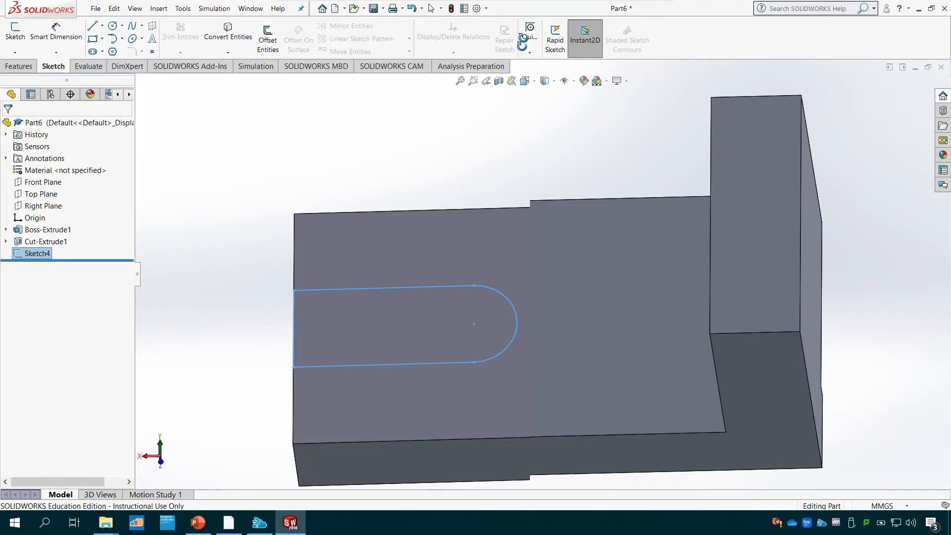
key("alt+Tab")
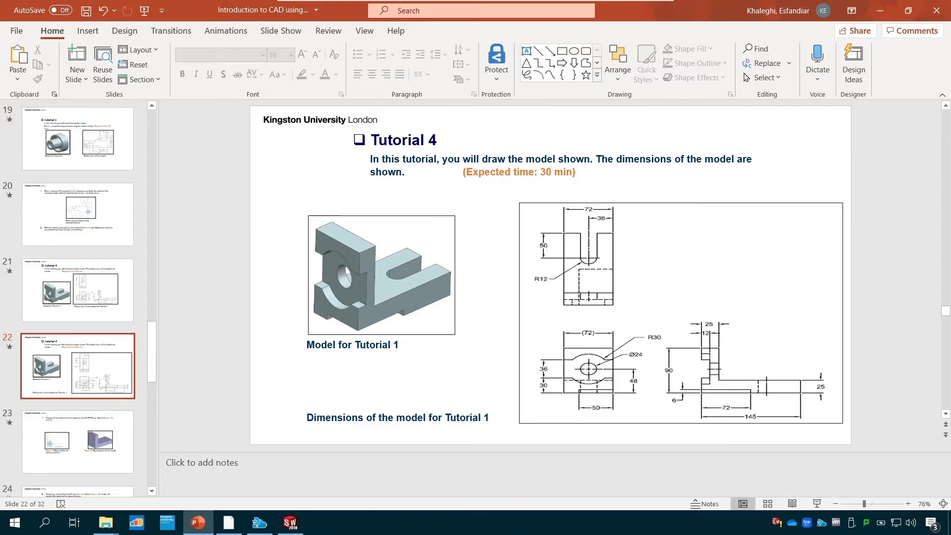
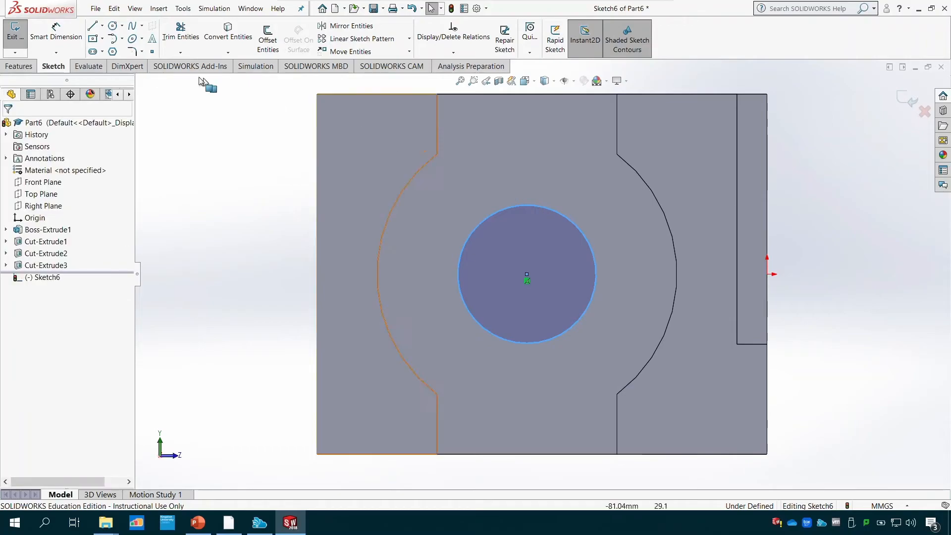
- Dimension the circle's diameter to 24 mm and exit the sketch
left_click(56, 30)
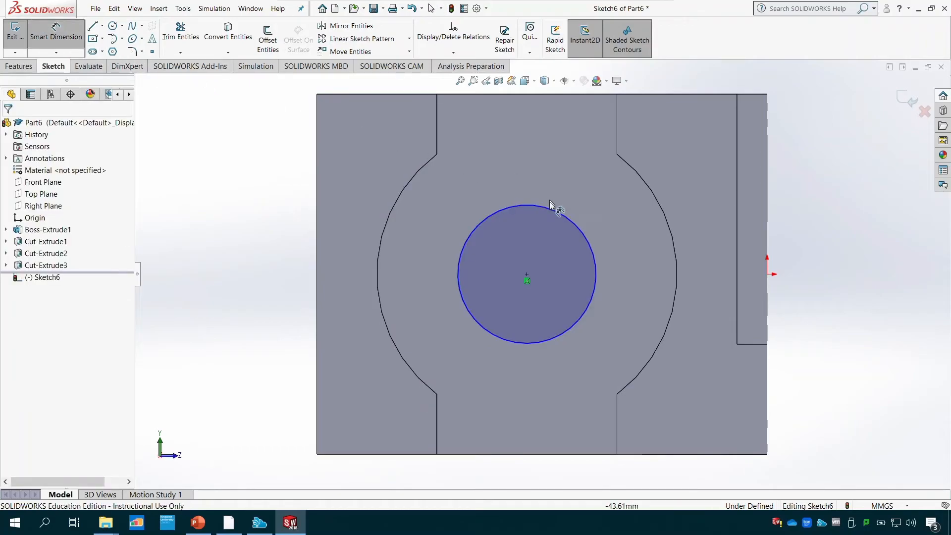
left_click(477, 225)
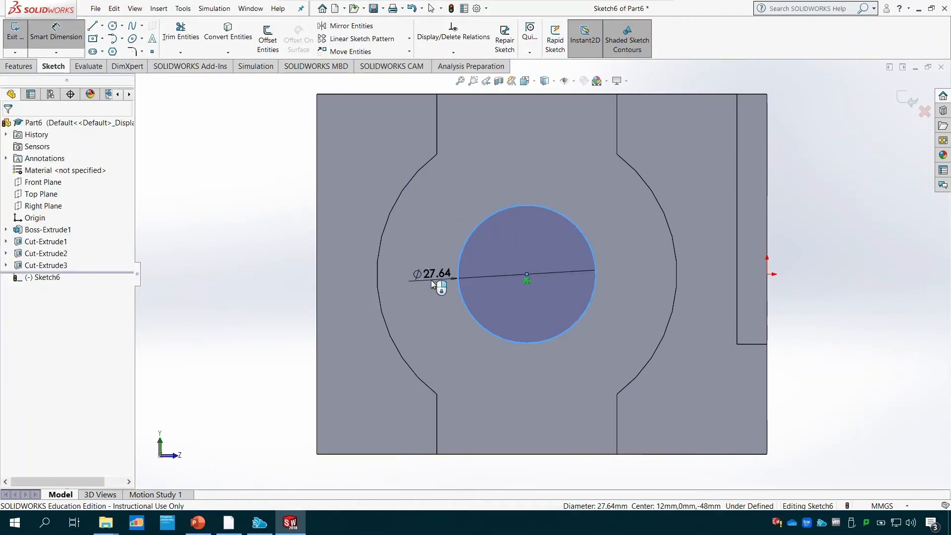
left_click(433, 285)
type("24")
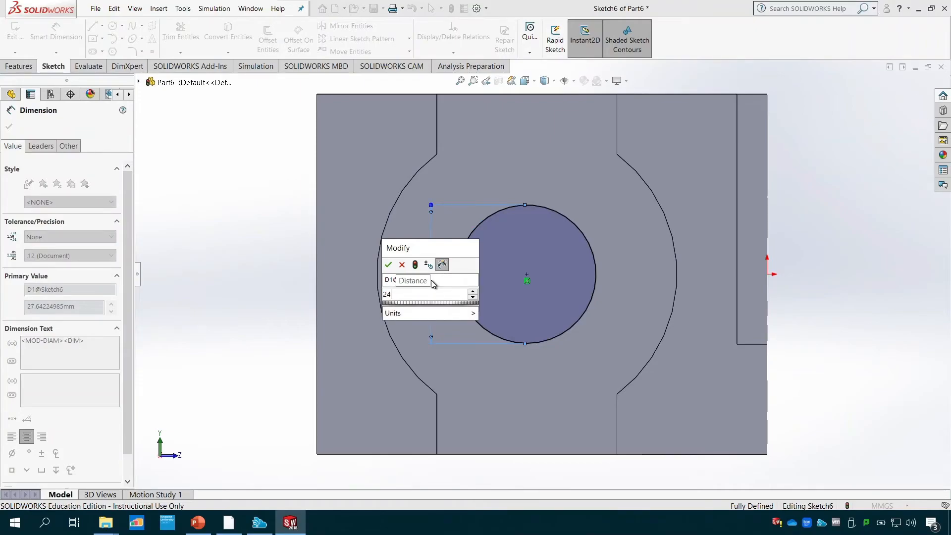
key("Return")
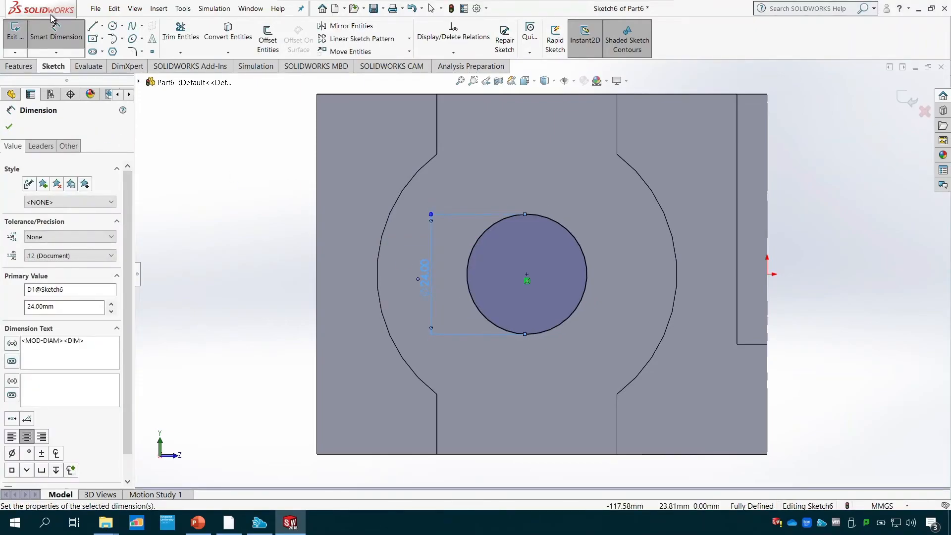
left_click(15, 31)
- Cut the 24 mm circle as a Through All hole in the bracket's upright leg
left_click(22, 67)
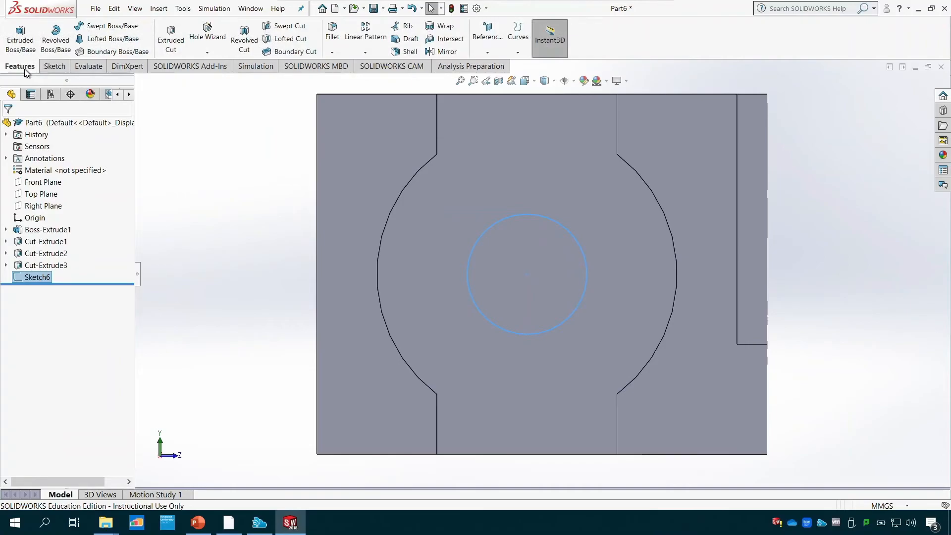
middle_click_drag(272, 290, 219, 329)
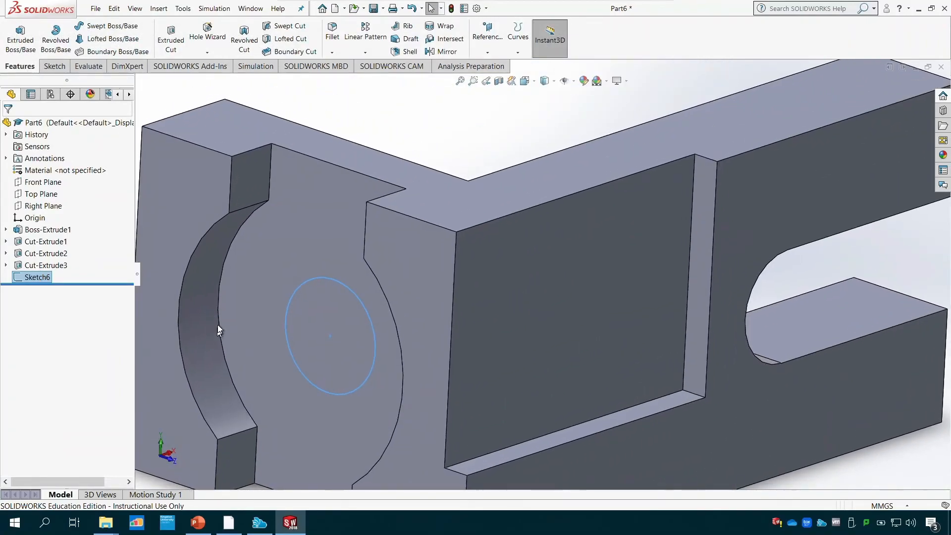
left_click(193, 42)
scroll(332, 331, "down", 5)
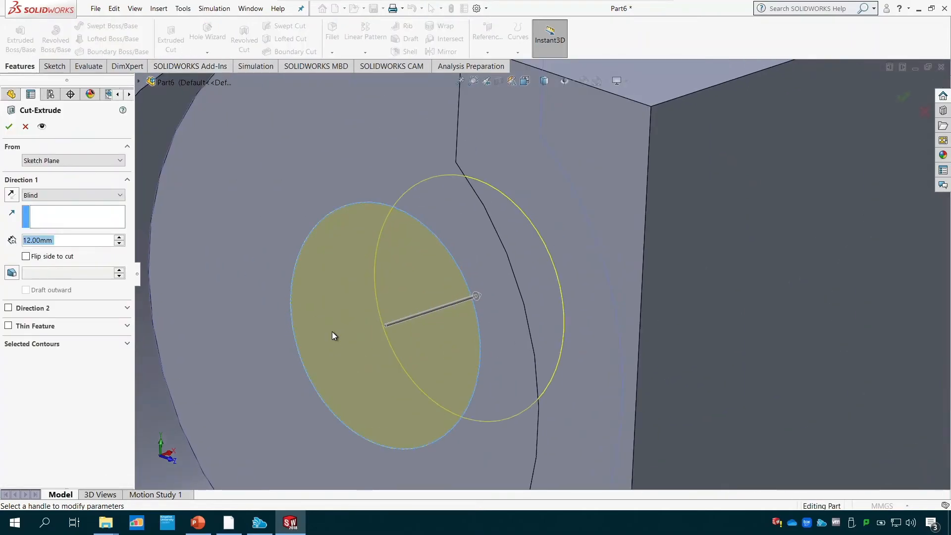
scroll(331, 331, "up", 5)
left_click(63, 195)
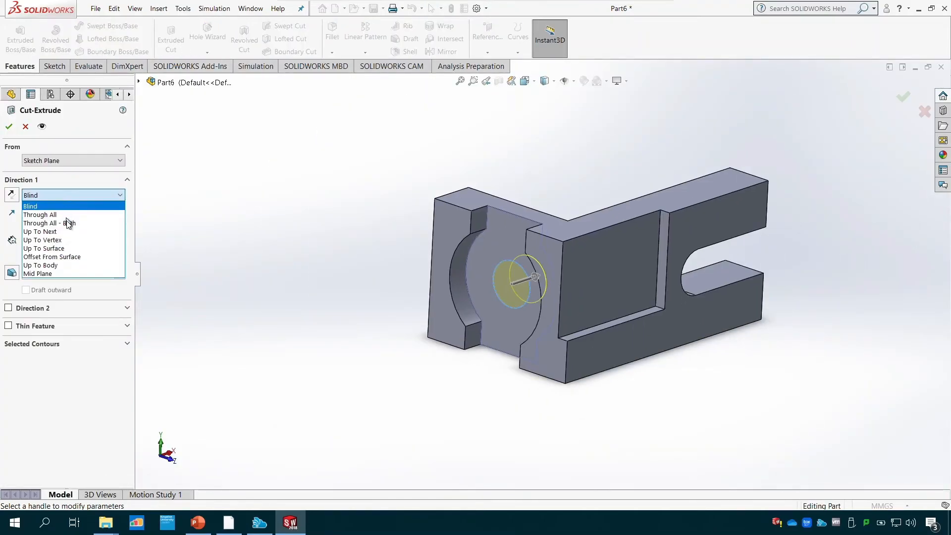
left_click(69, 215)
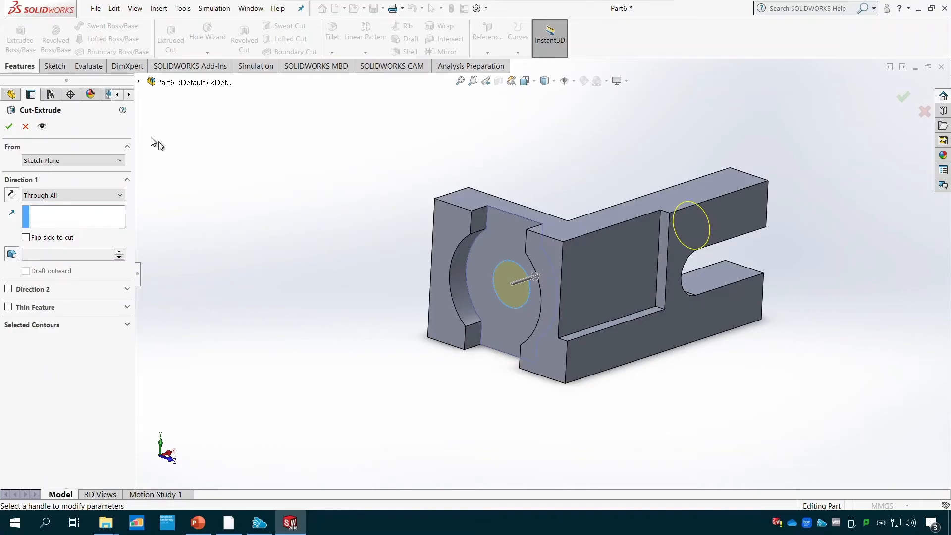
left_click(9, 127)
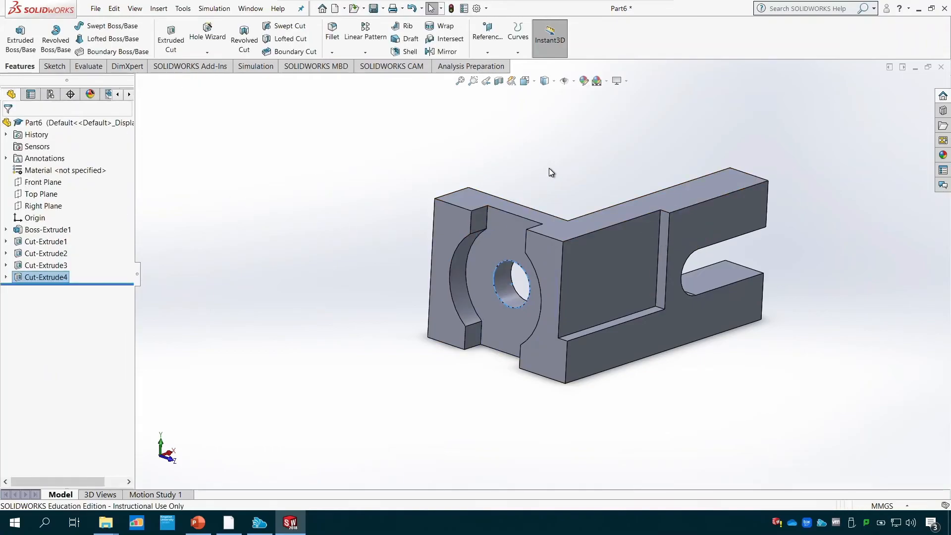
- Examine the bracket from another angle, and check the sketches listed under each feature of the part
middle_click_drag(550, 175, 597, 96)
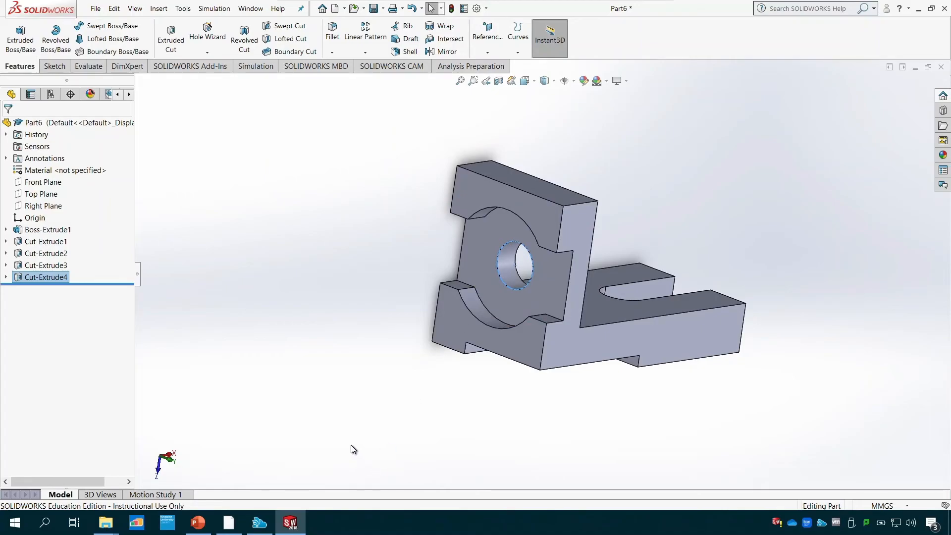
left_click(6, 277)
left_click(6, 265)
left_click(6, 253)
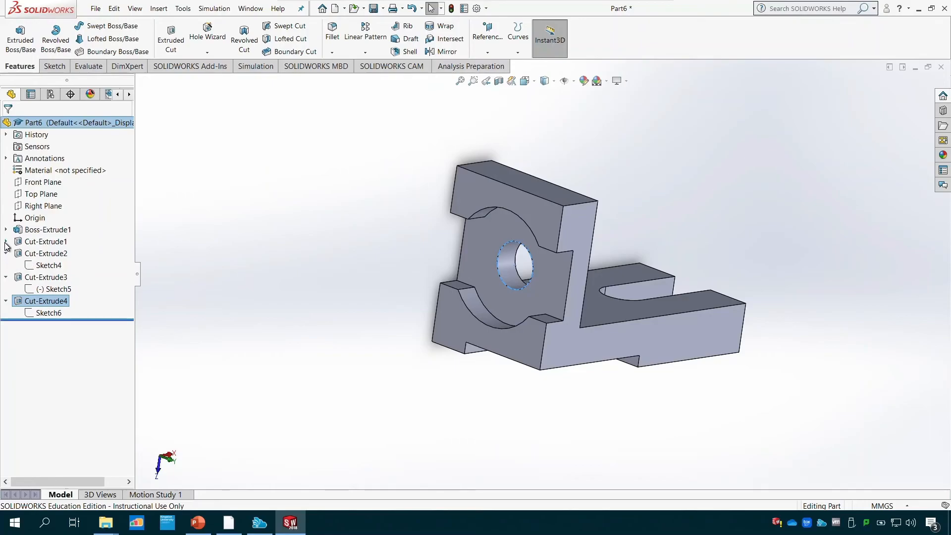
left_click(5, 242)
left_click(6, 230)
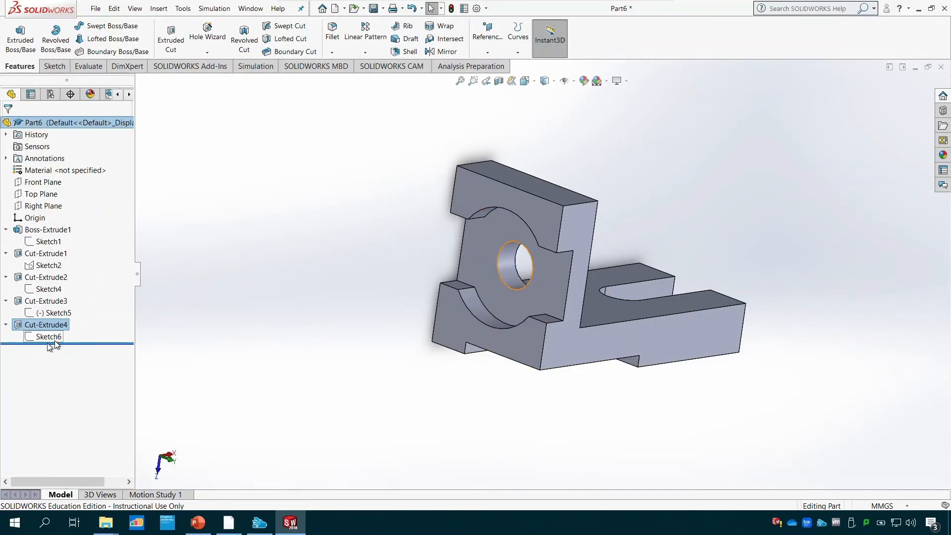
left_click(6, 324)
left_click(6, 301)
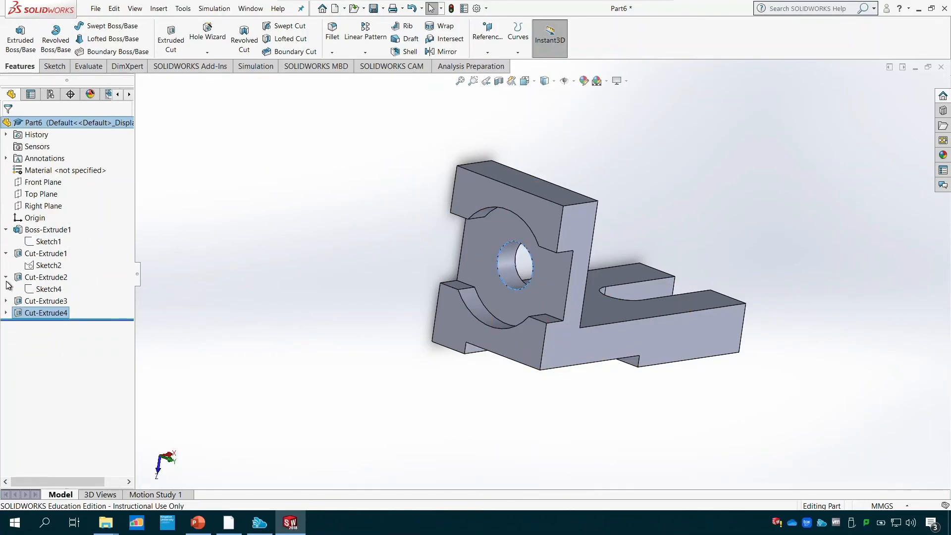
left_click(6, 277)
left_click(6, 253)
left_click(6, 229)
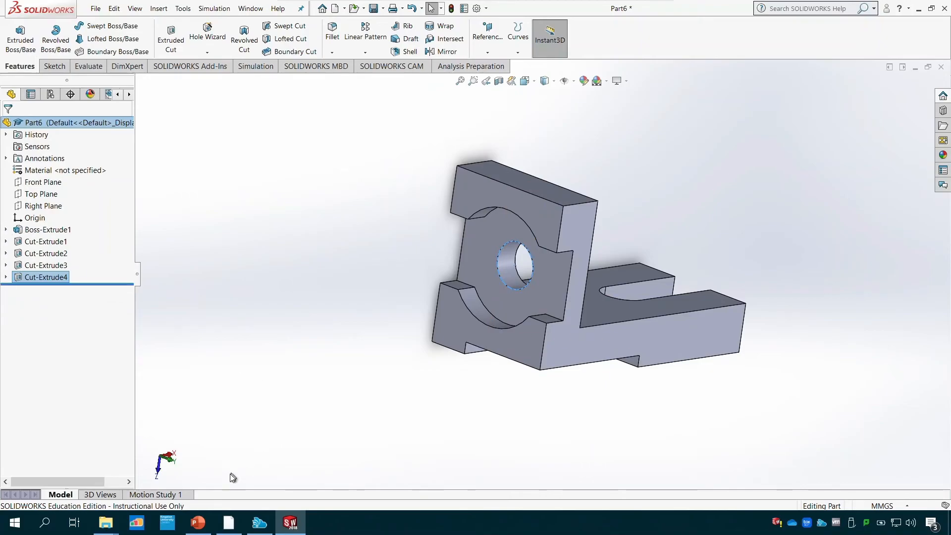
- Compare the bracket with the Tutorial 4 slide in PowerPoint, and study the Tutorial 5 drawing and its dimensions
left_click(197, 523)
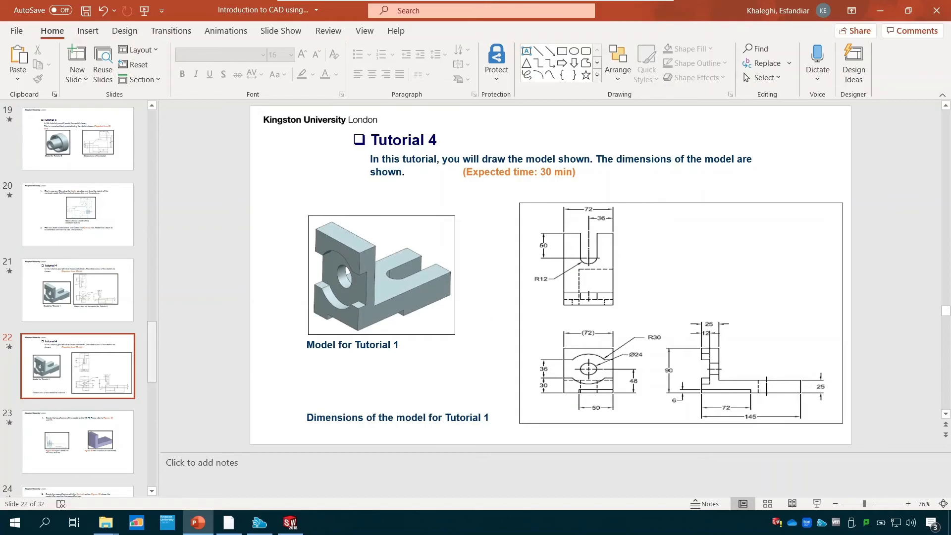
key("shift+F5")
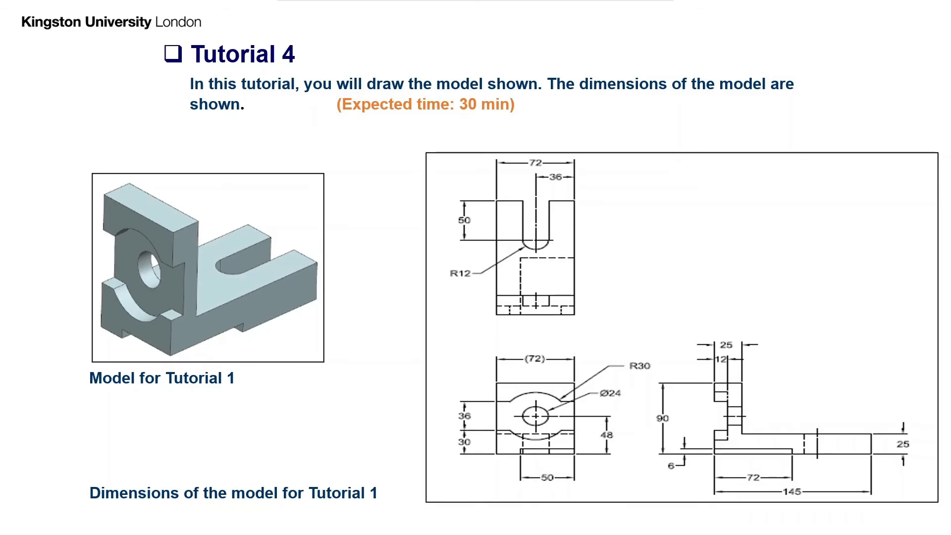
key("Right")
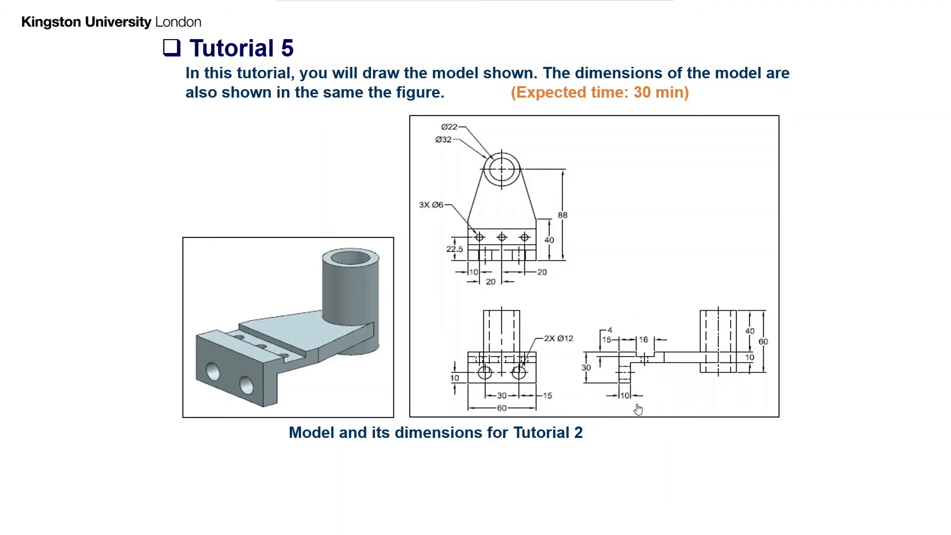
key("Escape")
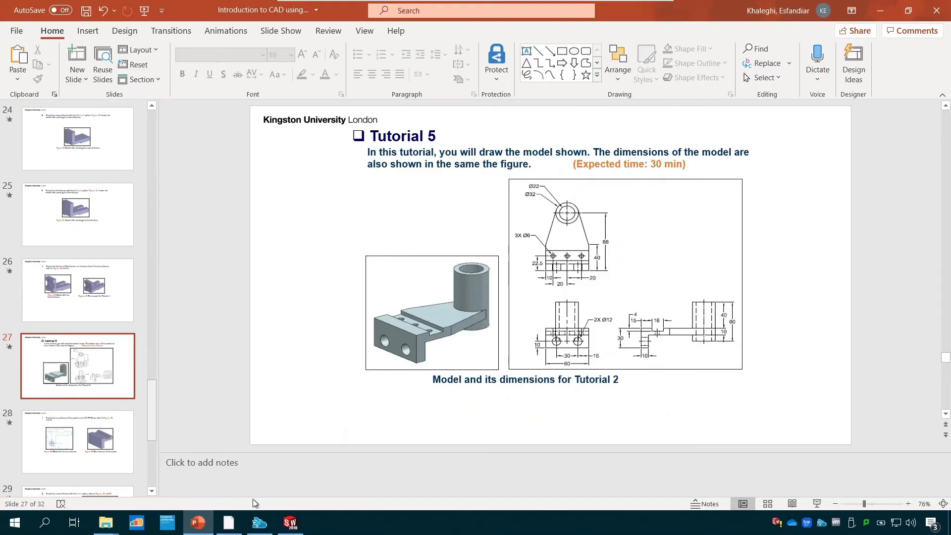
- Create a new part in SOLIDWORKS and start a sketch on the Right Plane
left_click(291, 522)
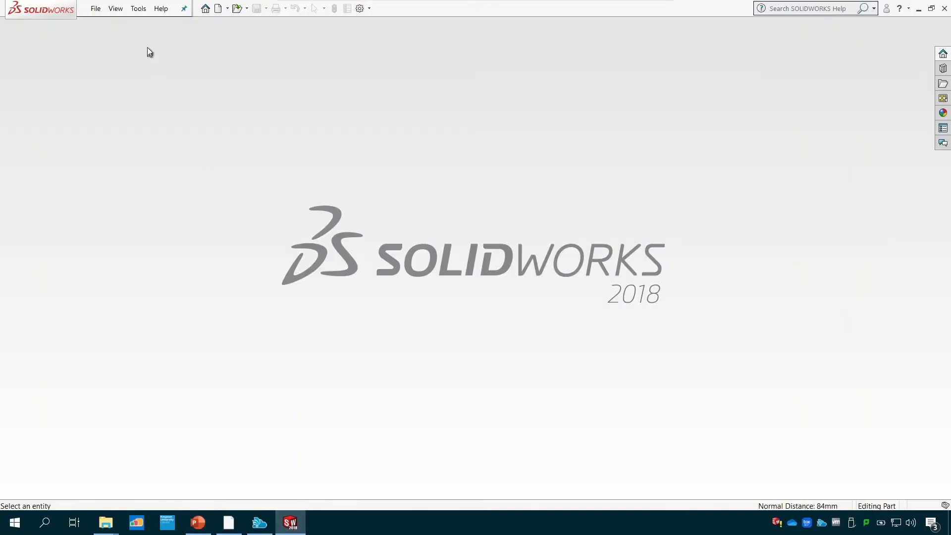
left_click(95, 9)
left_click(103, 25)
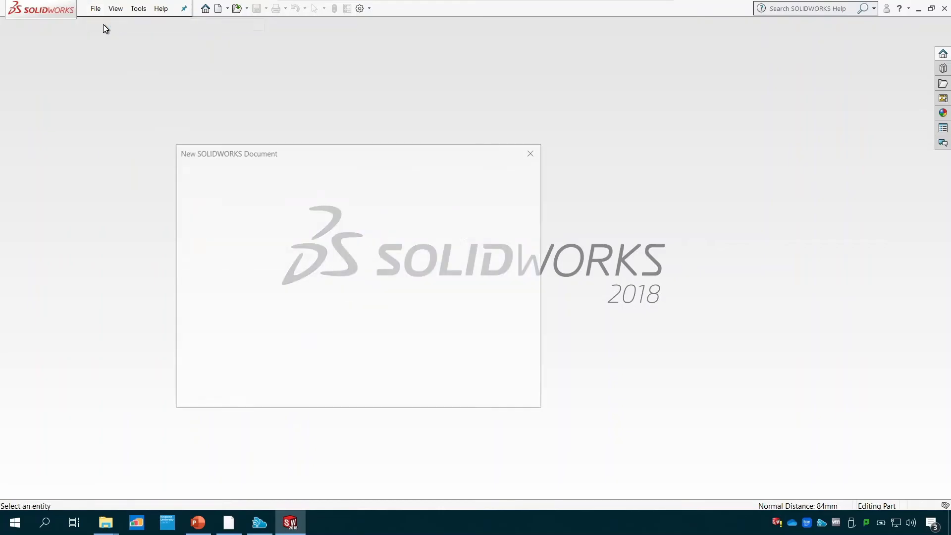
left_click(401, 388)
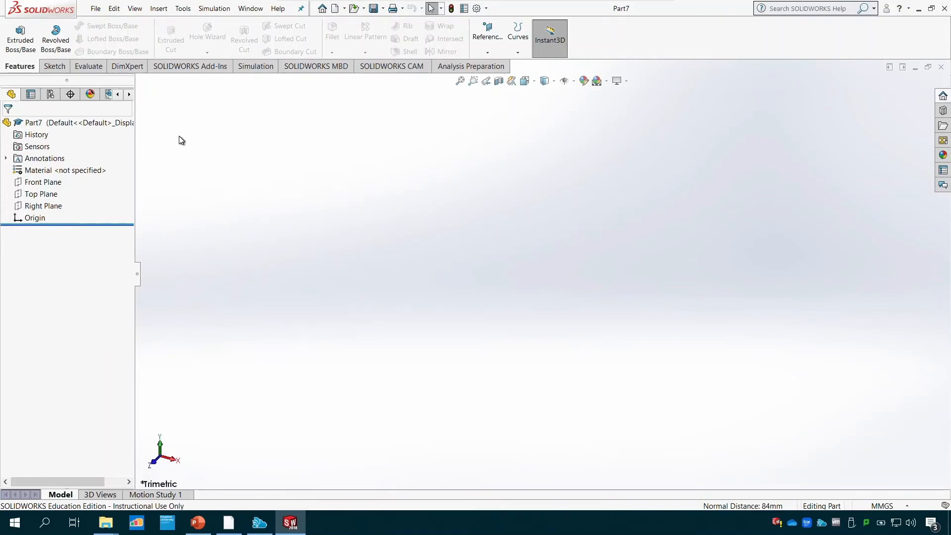
left_click(54, 67)
left_click(16, 32)
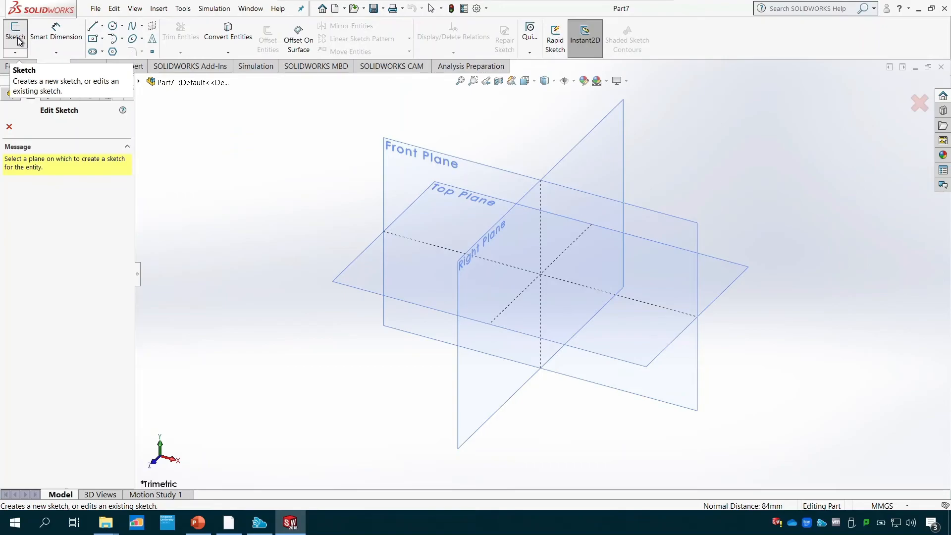
left_click(484, 235)
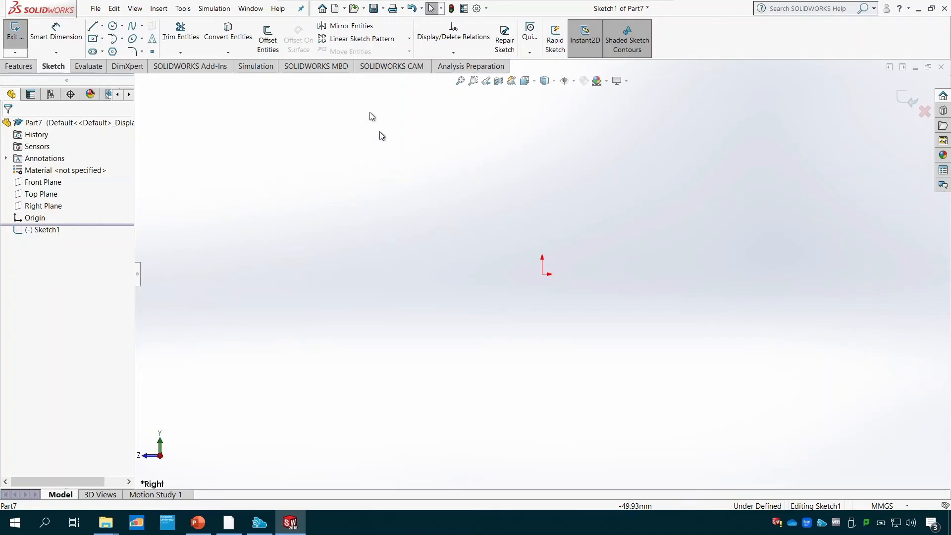
- Sketch an open C-shaped line profile from the origin, with horizontal lines about 39 mm long and a vertical line about 59 mm high
left_click(92, 25)
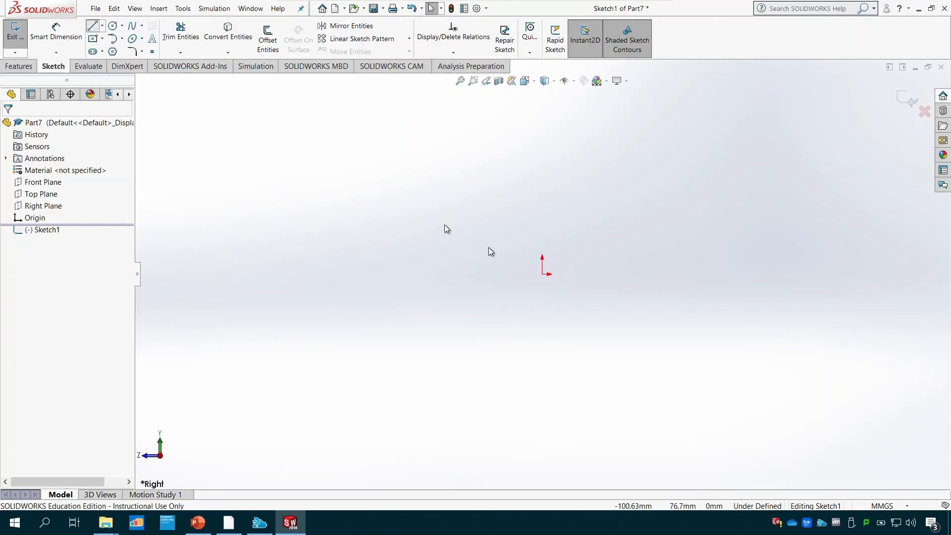
left_click(543, 274)
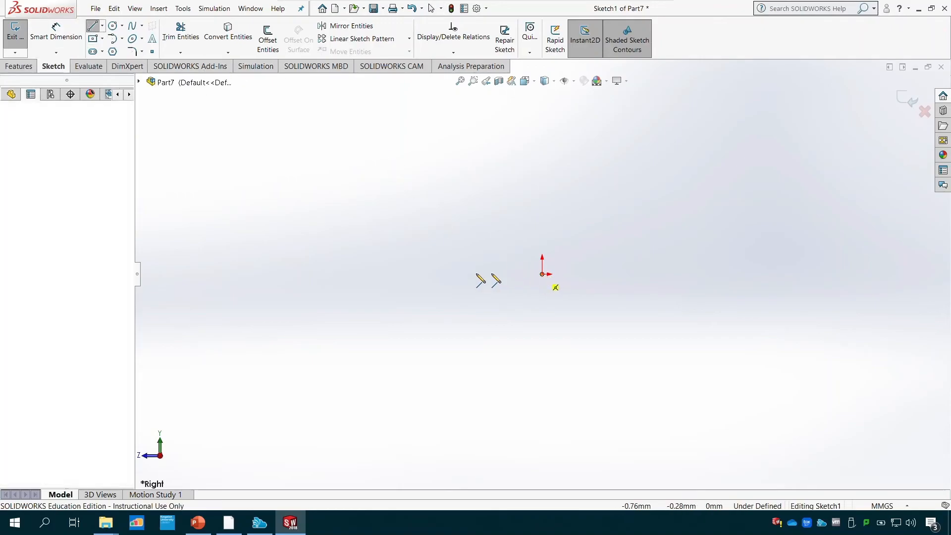
left_click(440, 274)
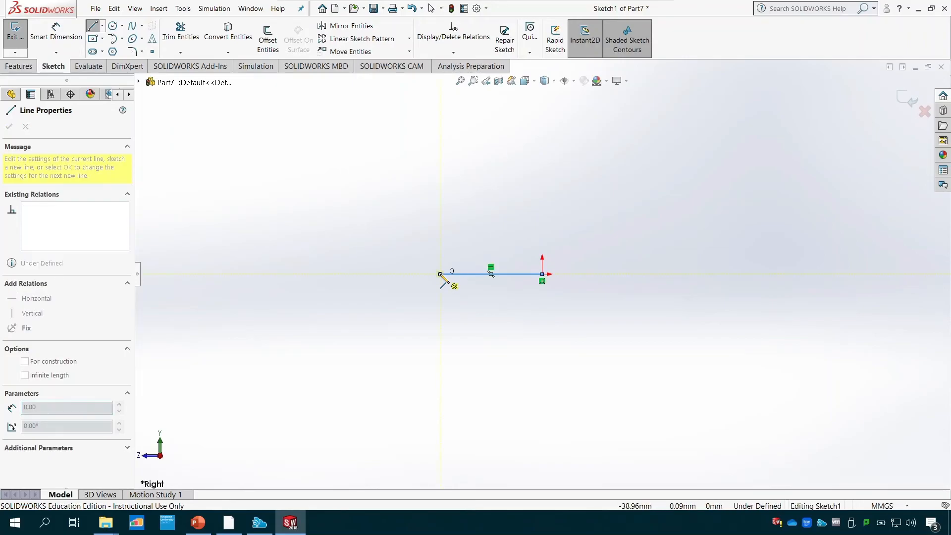
double_click(440, 121)
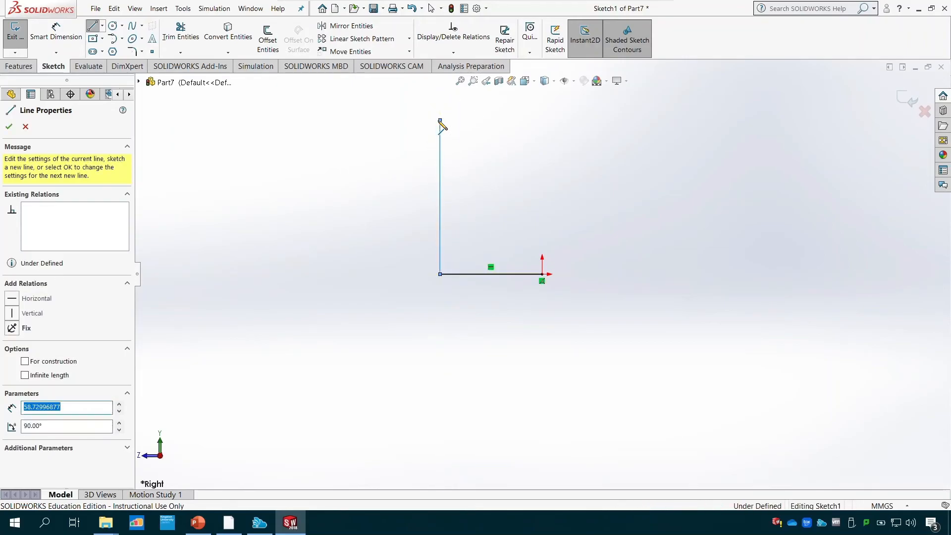
left_click_drag(440, 121, 542, 121)
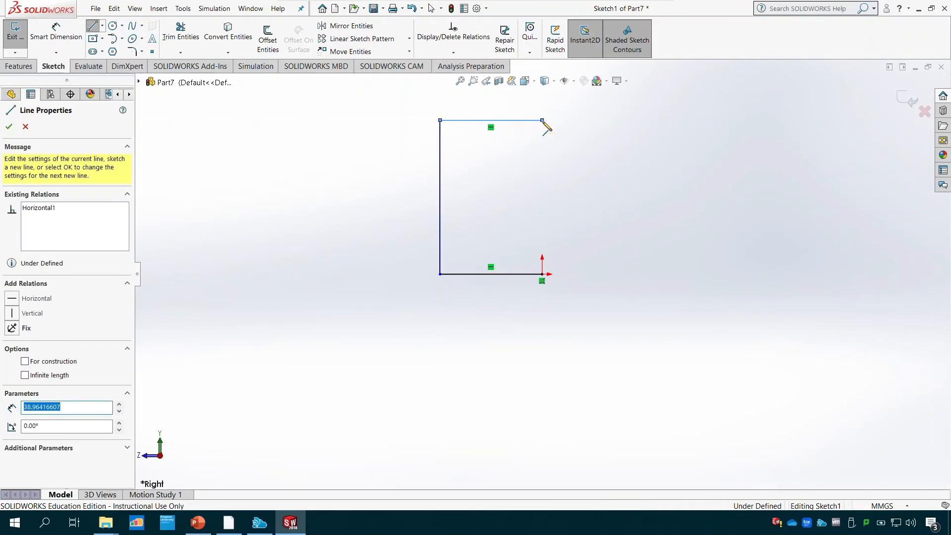
key("Escape")
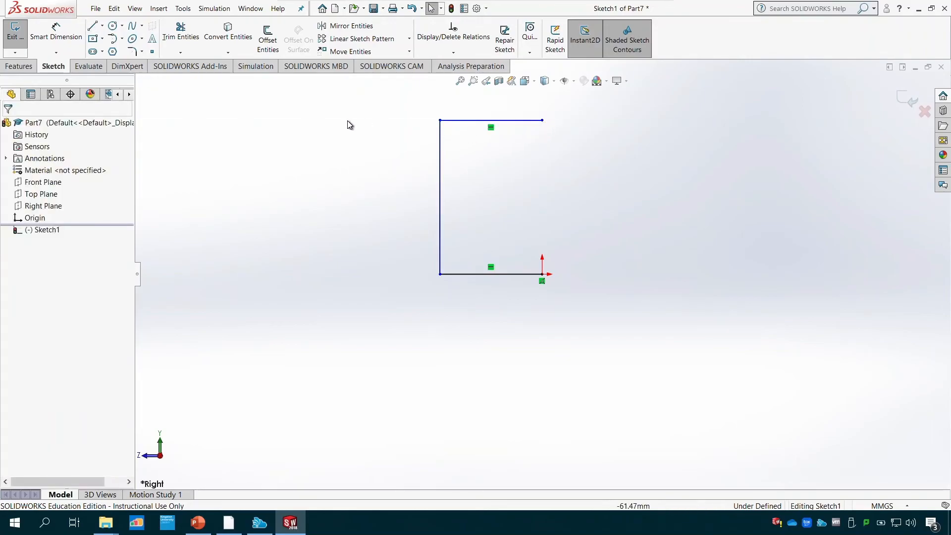
- Dimension the horizontal line at the origin to 10 mm
left_click(57, 31)
left_click(517, 275)
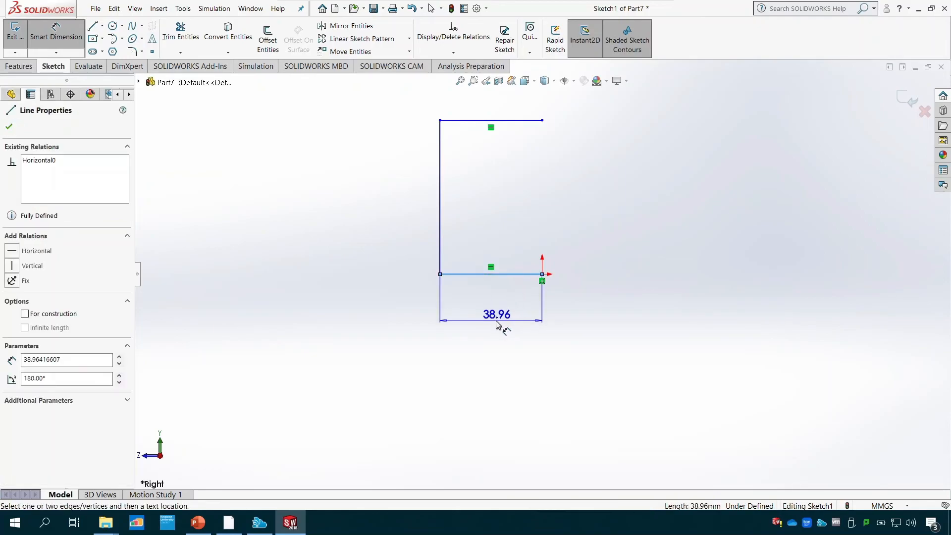
left_click(502, 323)
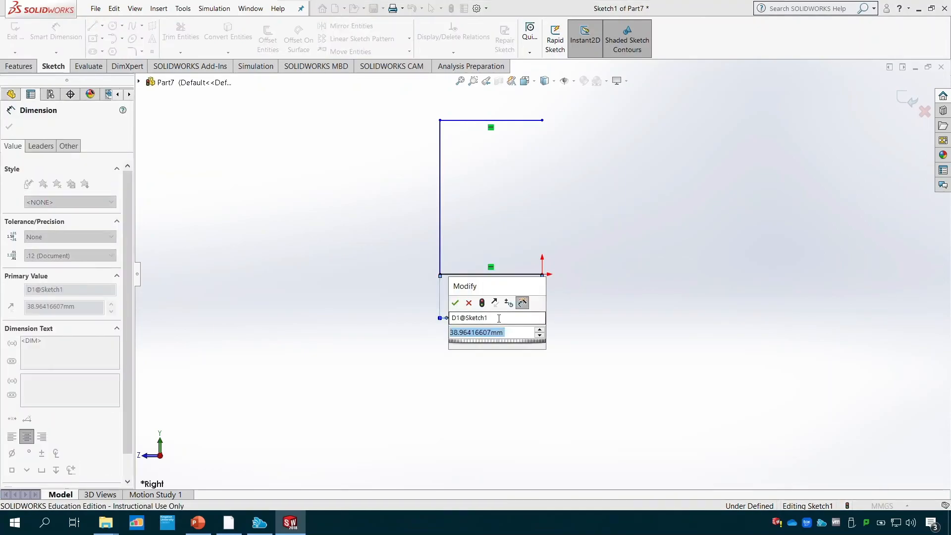
type("10")
key("Return")
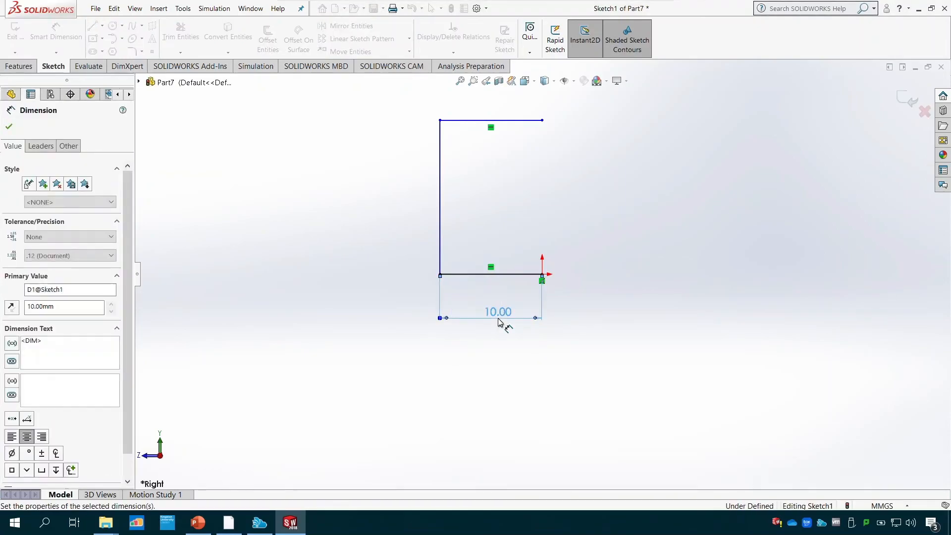
- Dimension the vertical line of the C-shaped profile to 30 mm
left_click(440, 231)
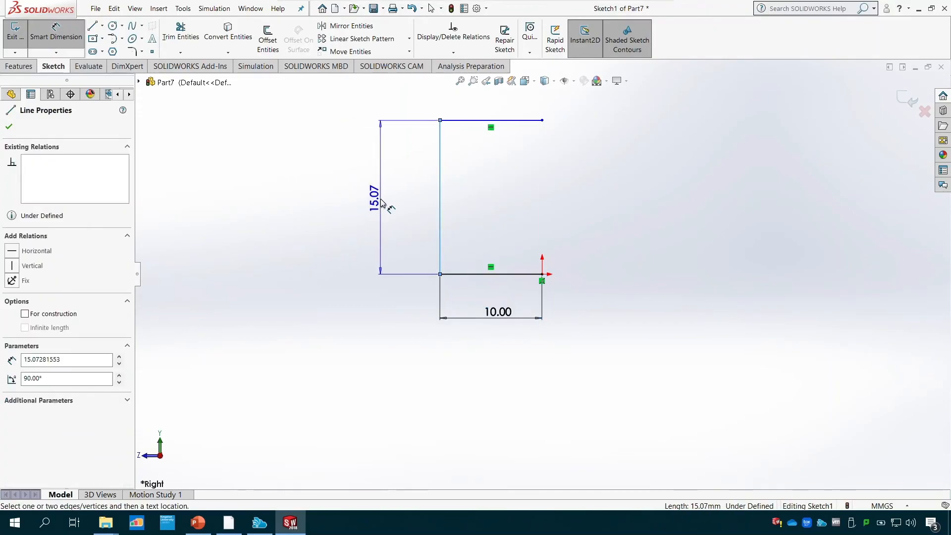
left_click(381, 202)
type("30")
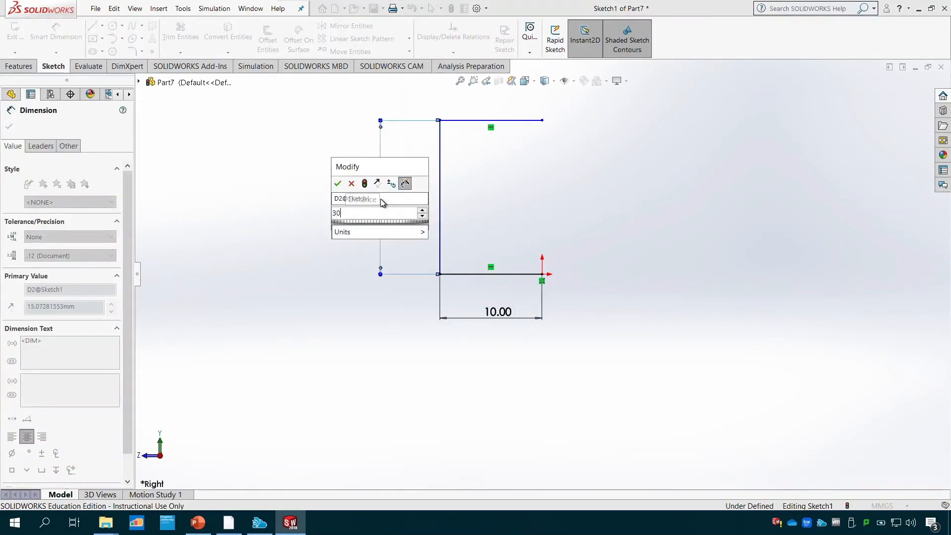
key("Return")
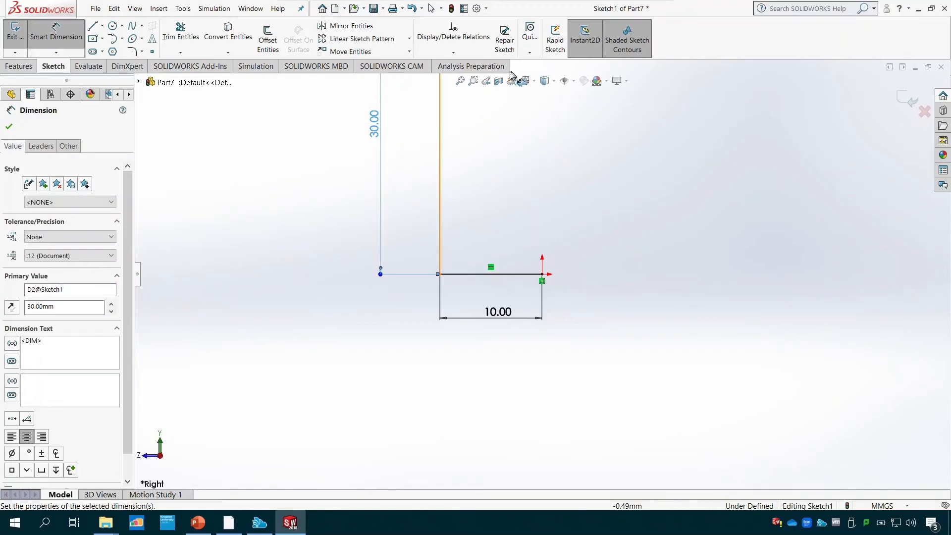
- Dimension the upper horizontal line of the profile to 15 mm
left_click(461, 83)
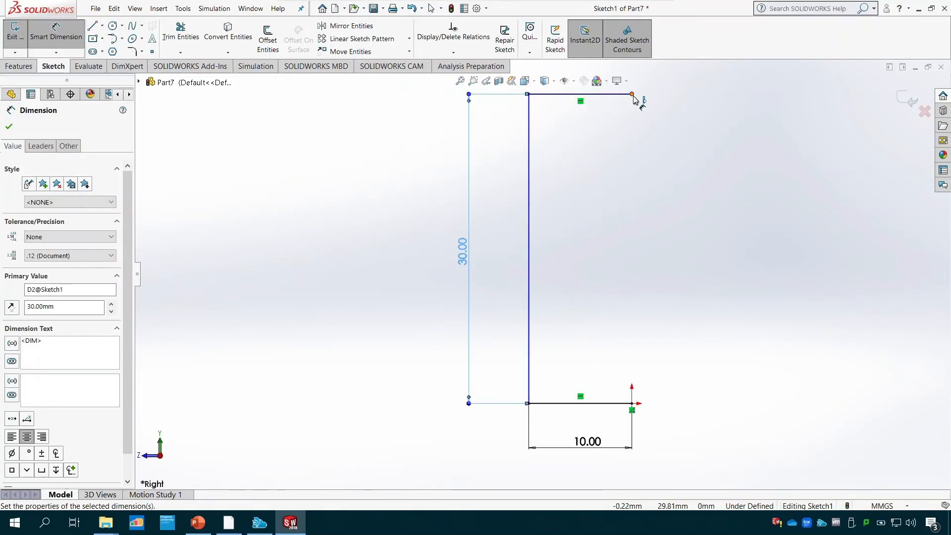
scroll(590, 130, "up", 2)
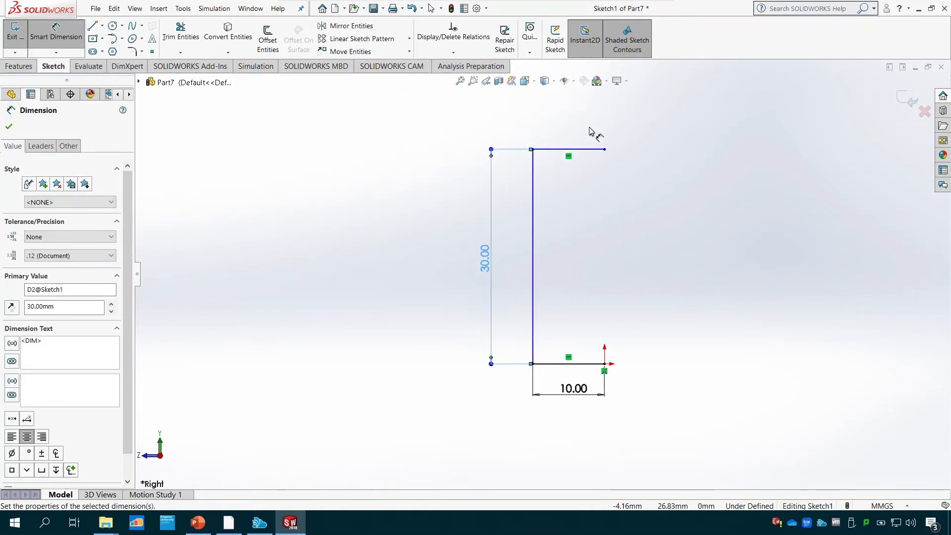
left_click(588, 148)
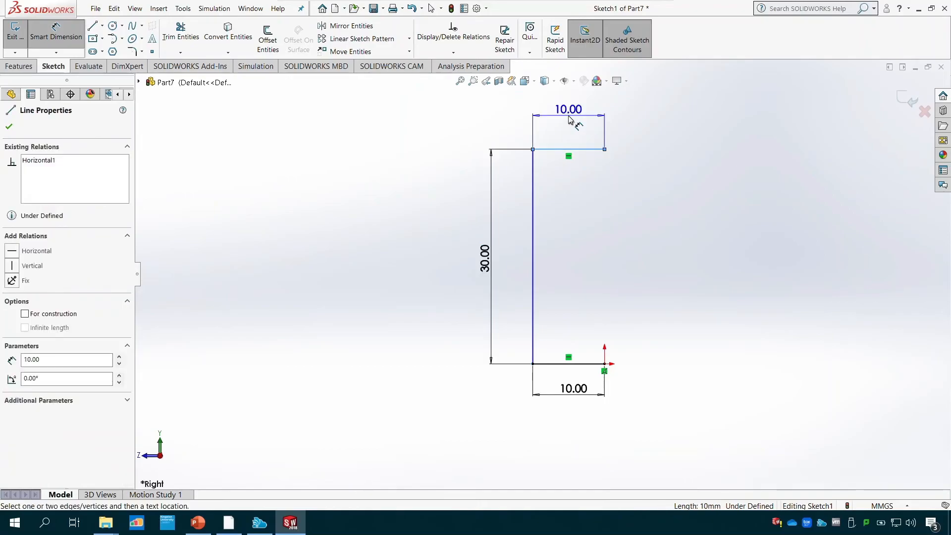
left_click(569, 119)
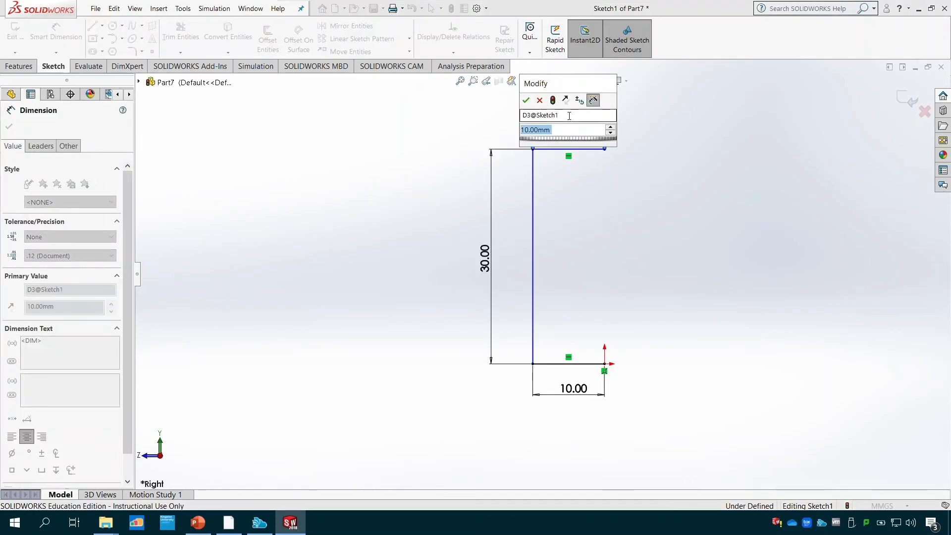
type("15")
key("Return")
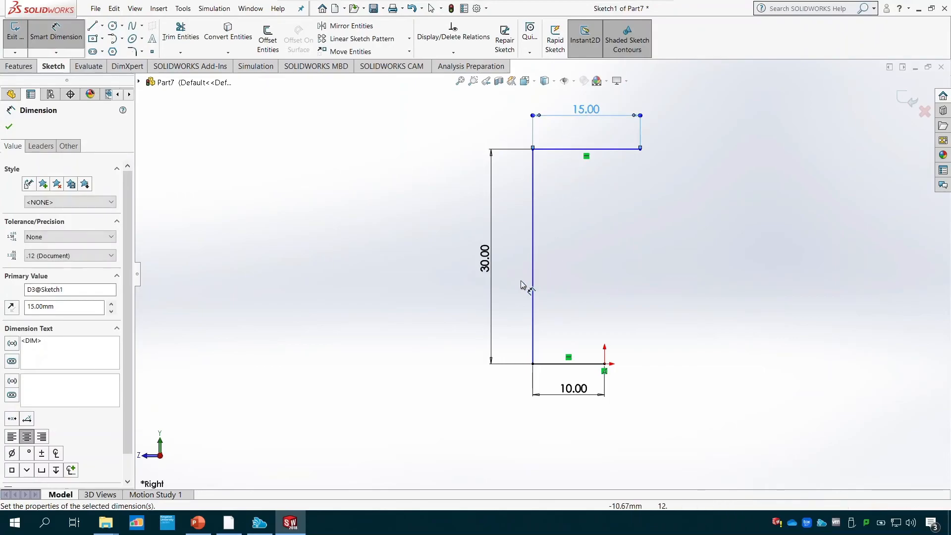
key("Escape")
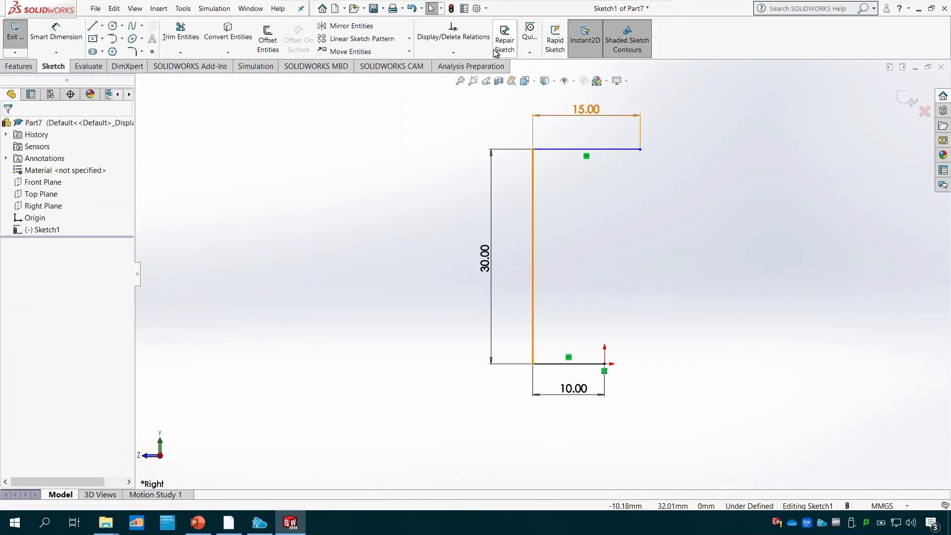
- Add a Vertical relation to the 30 mm line
left_click(453, 52)
left_click(467, 79)
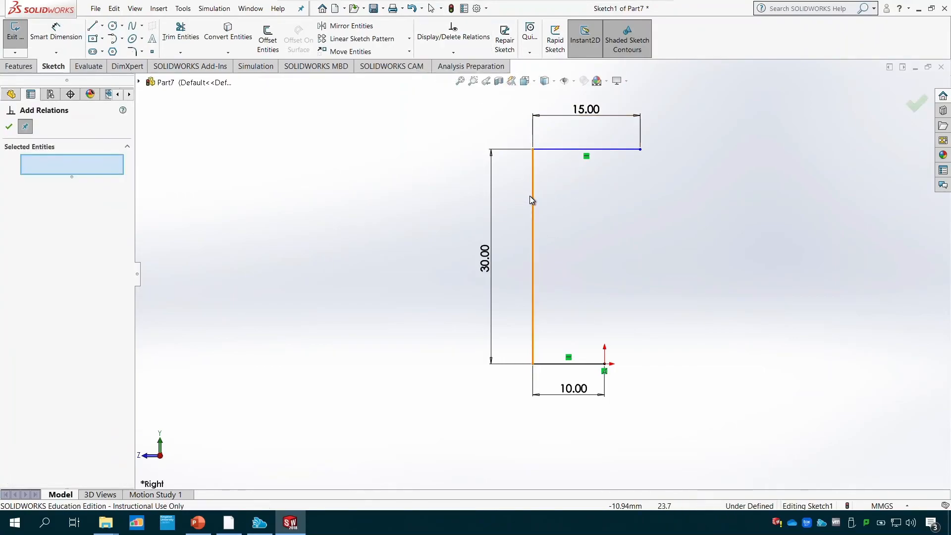
left_click(533, 197)
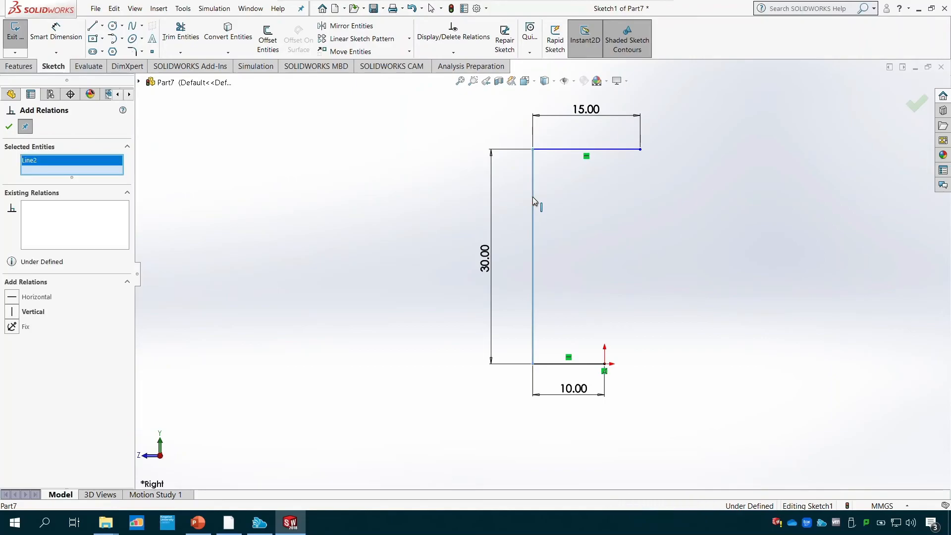
left_click(12, 312)
left_click(9, 127)
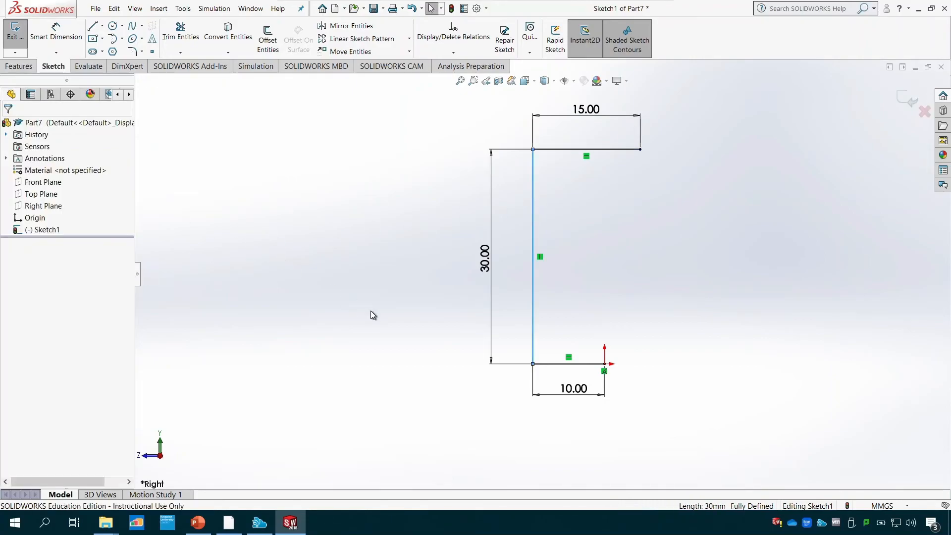
- Check the Tutorial 5 drawing in PowerPoint and extend the SOLIDWORKS profile with a notch about 27 by 5.5 mm, a 6 mm ledge and a 16.5 mm downward line
left_click(198, 523)
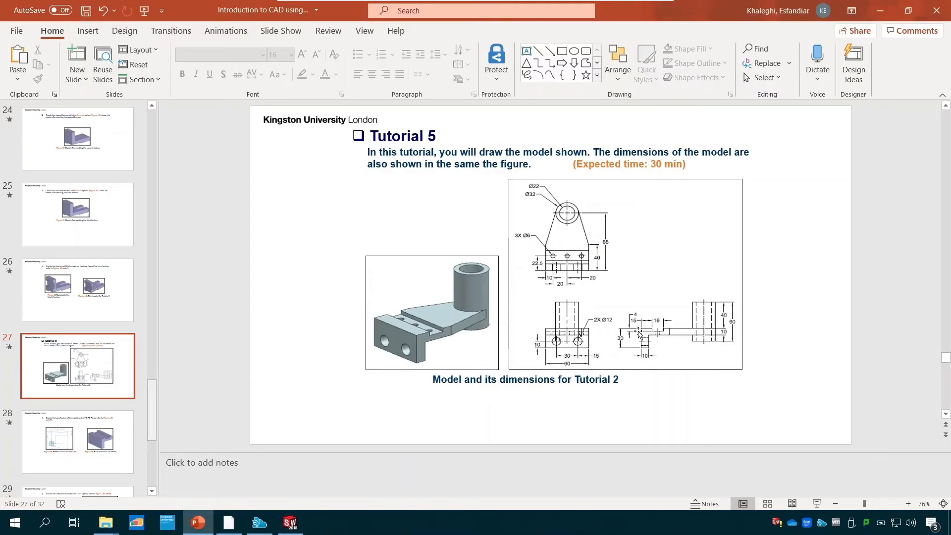
left_click(290, 523)
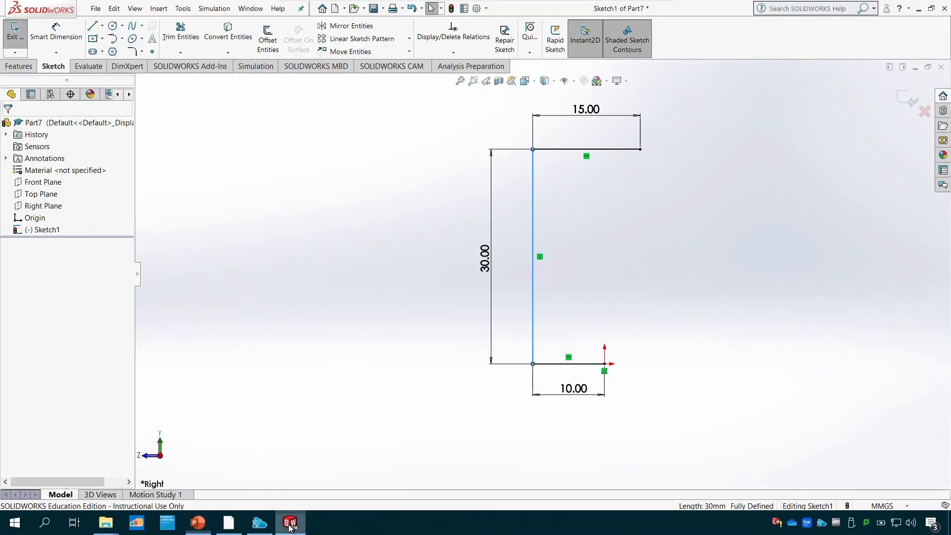
left_click(92, 25)
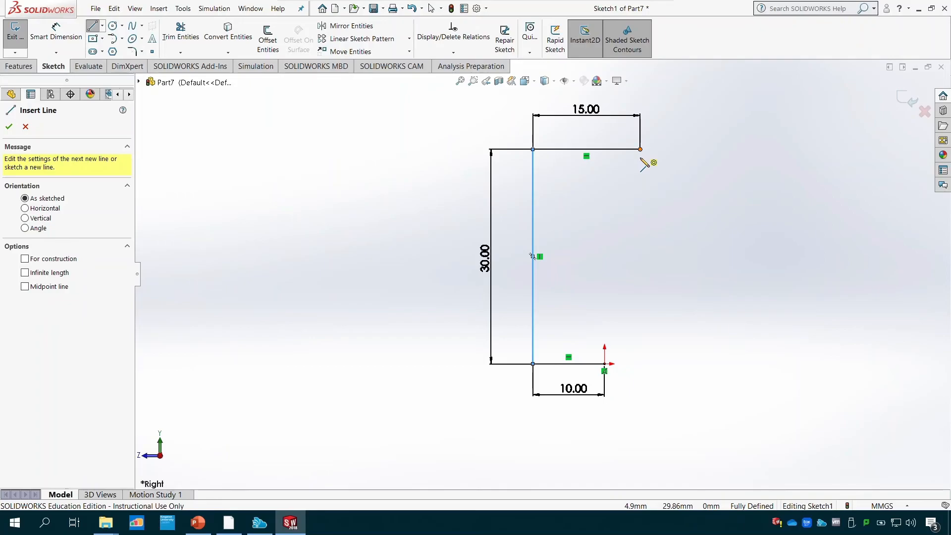
mouse_move(640, 150)
left_mouse_down()
mouse_move(640, 188)
mouse_move(835, 189)
mouse_move(833, 149)
left_mouse_up()
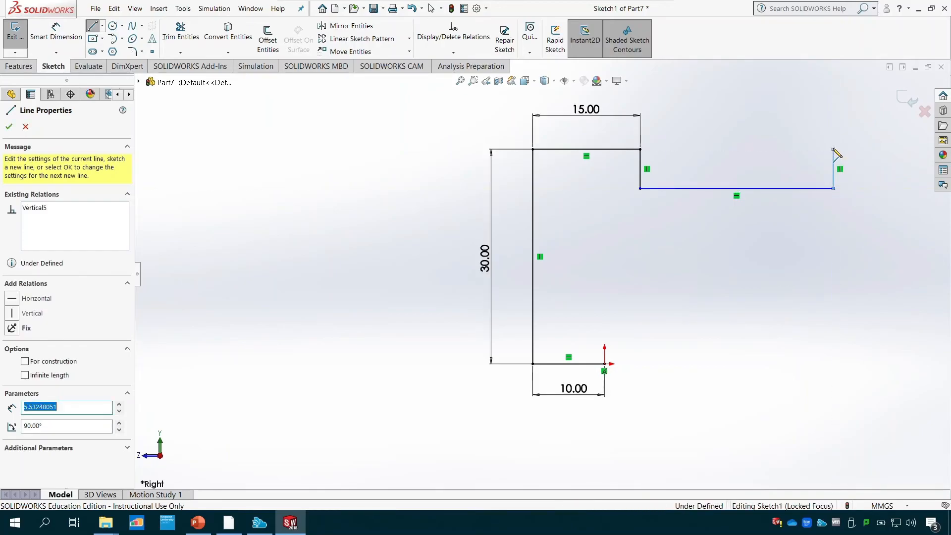
left_click(878, 149)
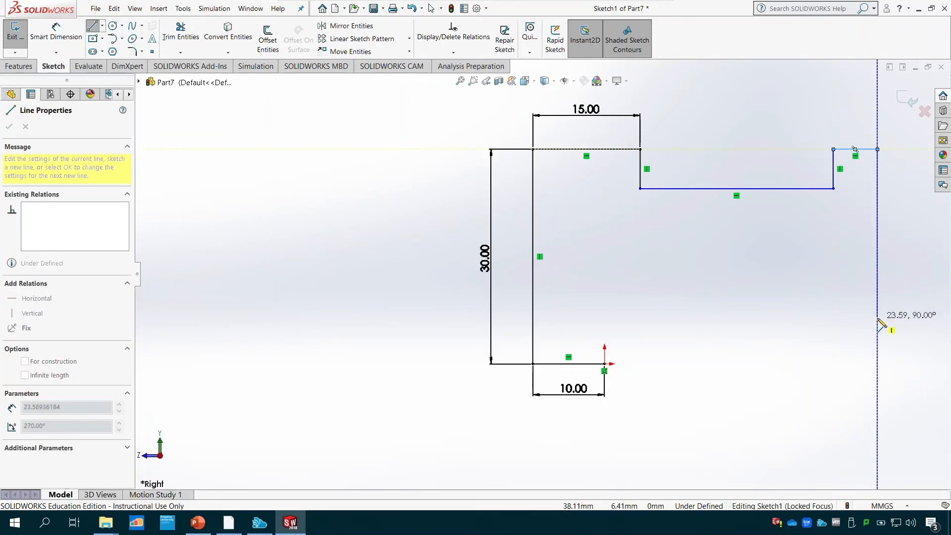
left_click(878, 266)
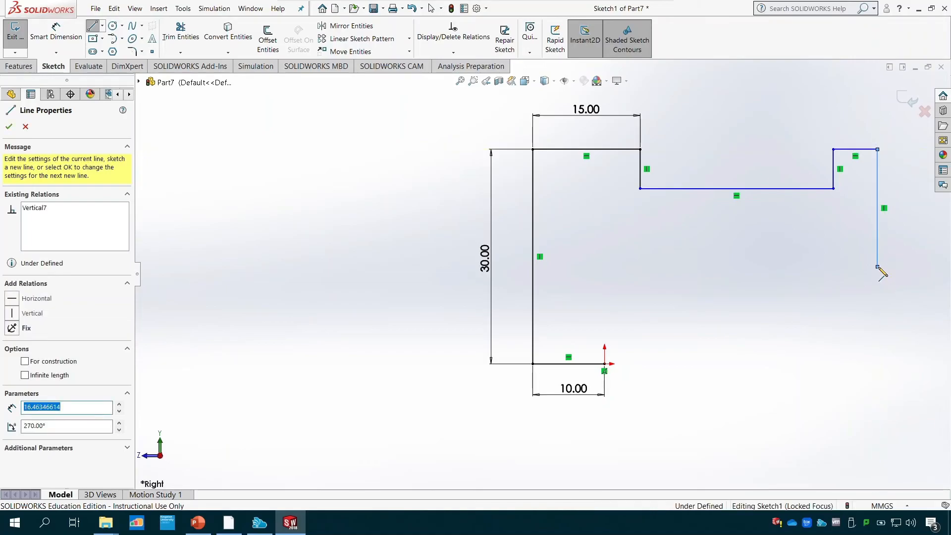
key("Escape")
key("Escape")
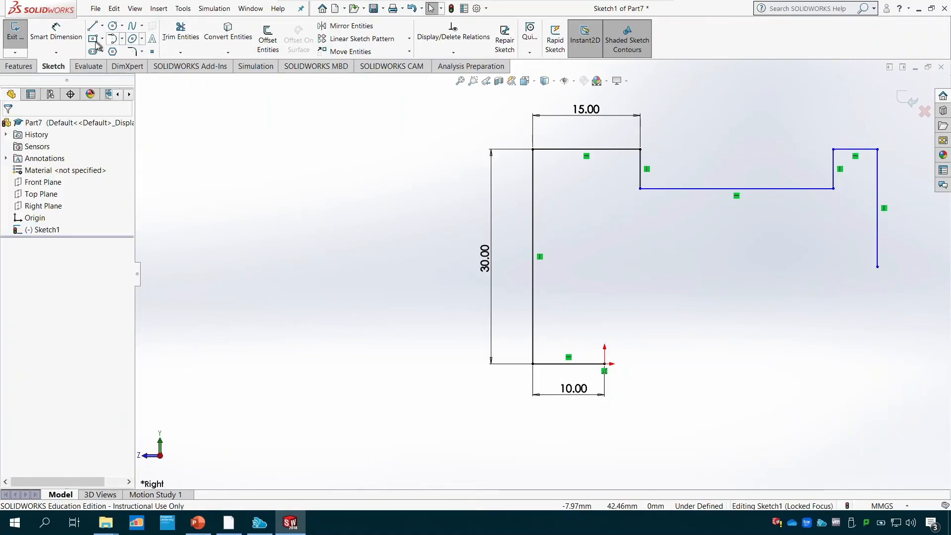
- Dimension the notch's short vertical line next to the 15 mm edge to 4 mm
left_click(56, 30)
left_click(641, 179)
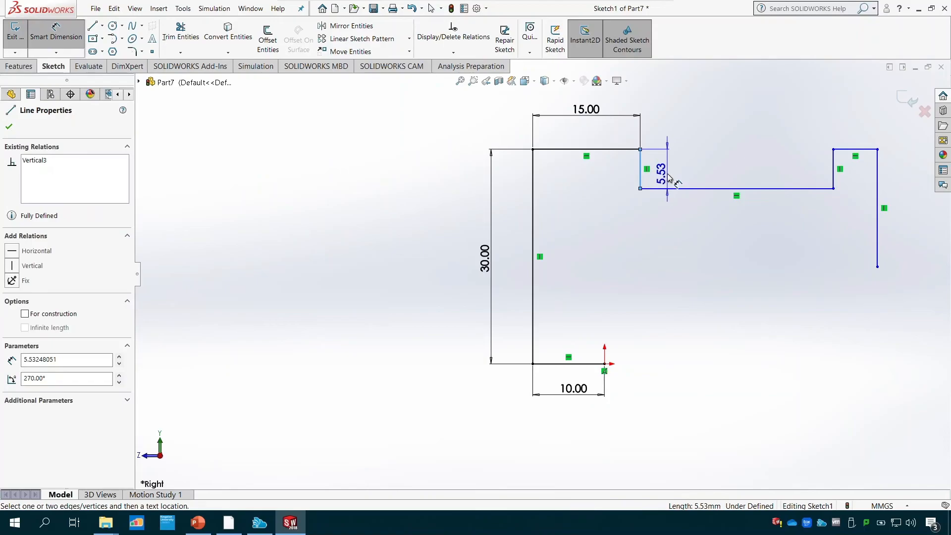
left_click(670, 176)
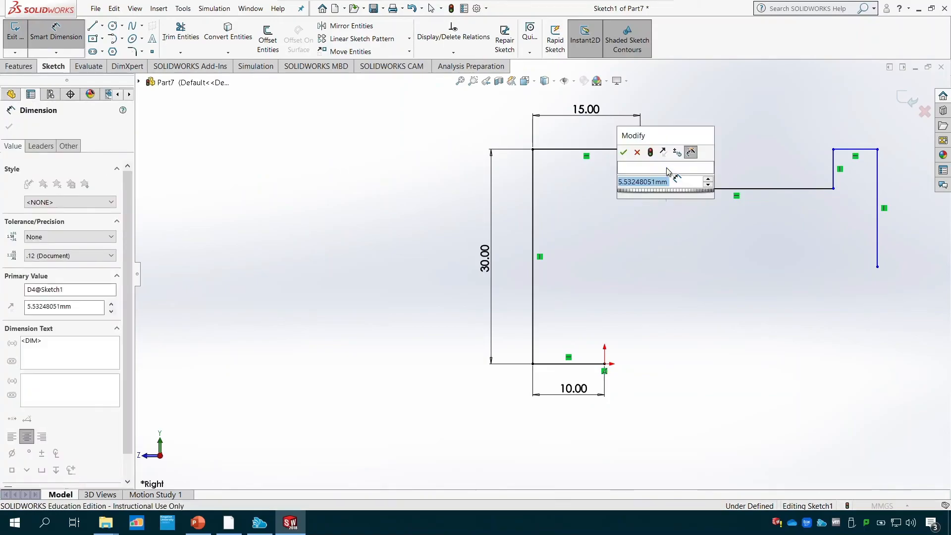
type("4")
key("Return")
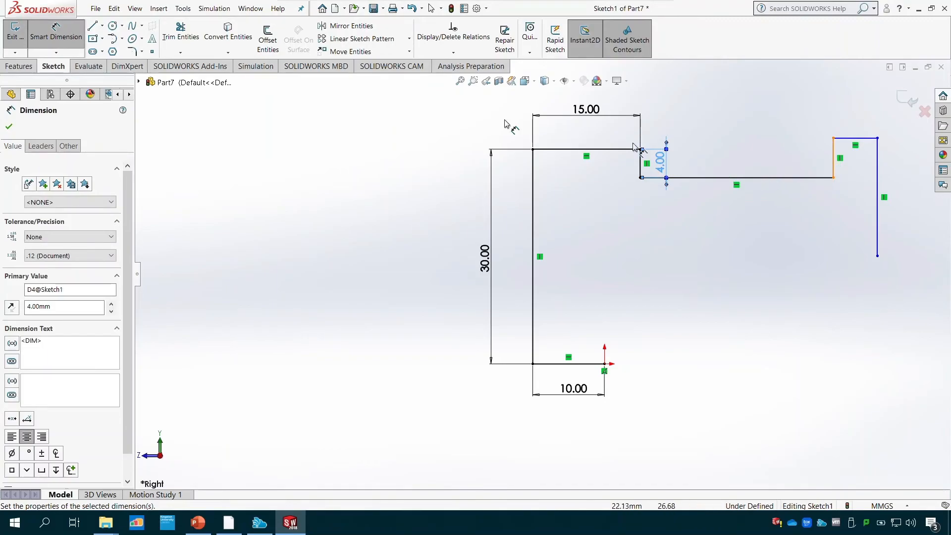
- Add an Equal relation between the two short vertical lines of the notch
left_click(453, 52)
left_click(455, 76)
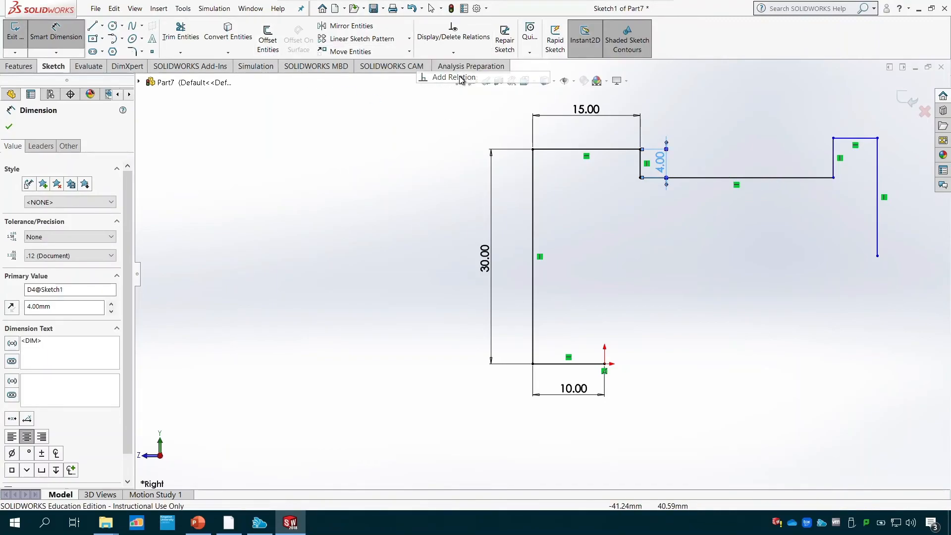
left_click(641, 158)
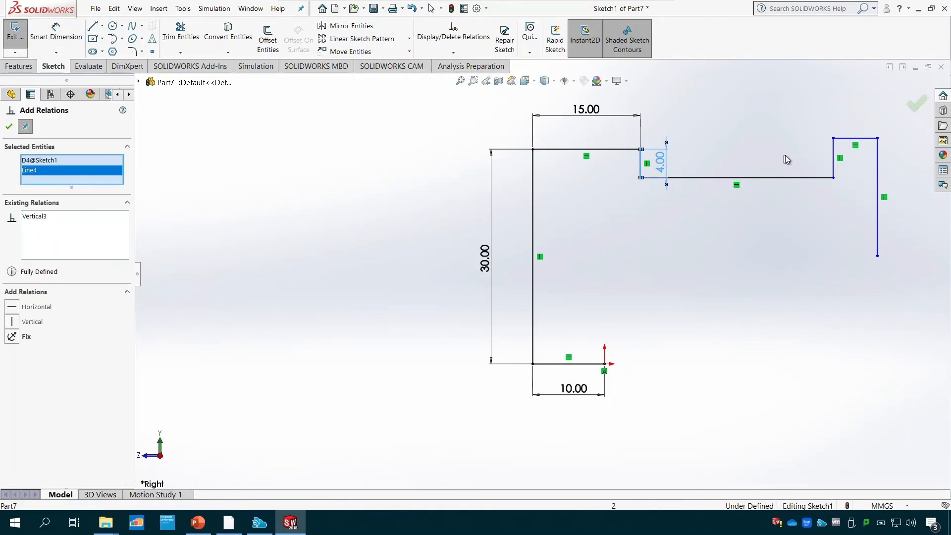
right_click(61, 162)
left_click(74, 177)
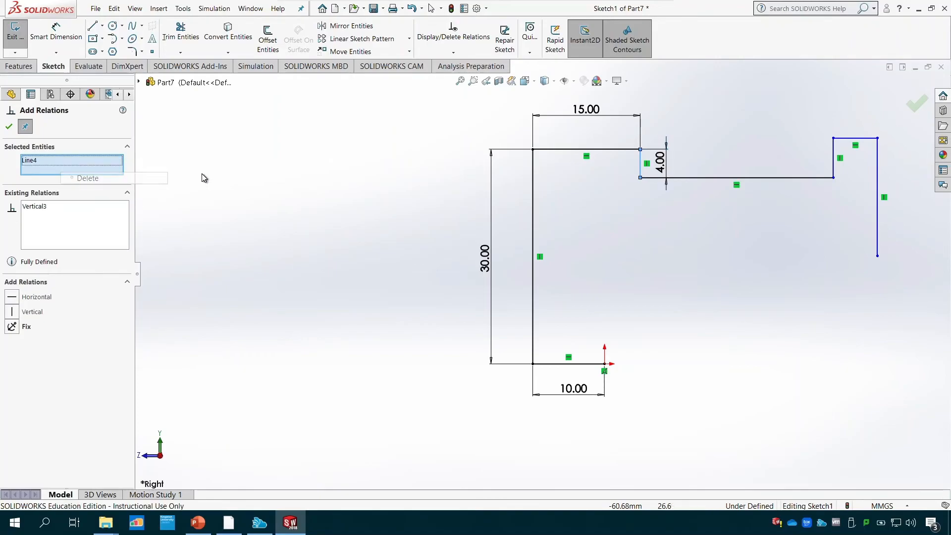
left_click(42, 166)
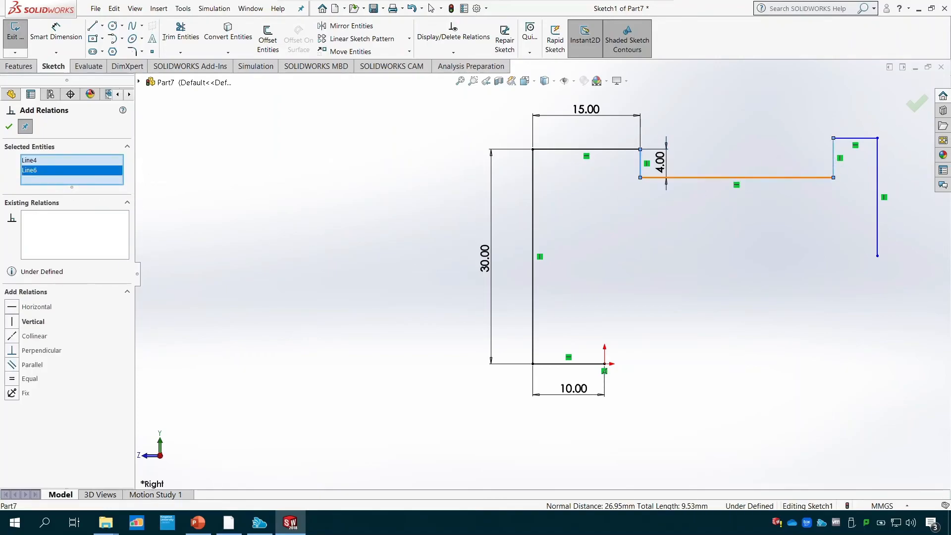
left_click(13, 380)
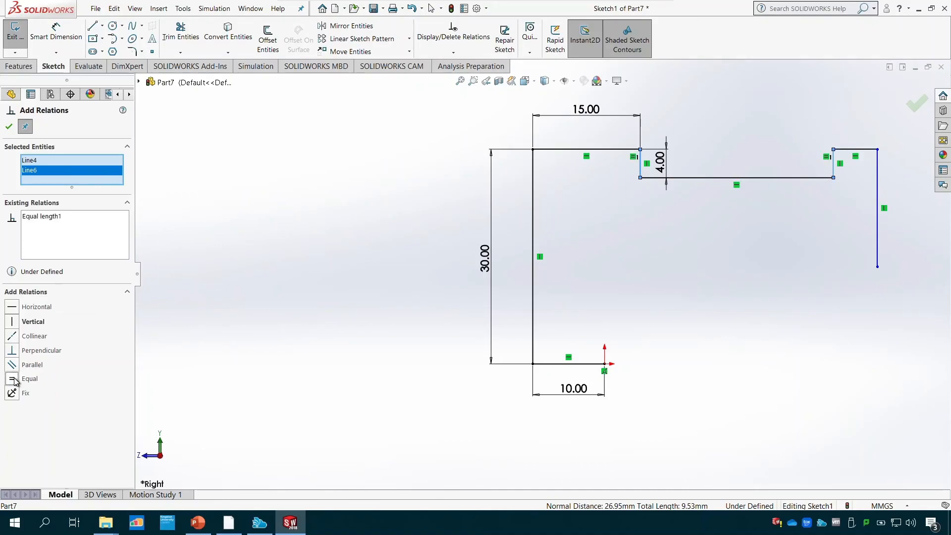
left_click(10, 127)
- Dimension the short horizontal line beyond the notch to 9 mm
left_click(56, 32)
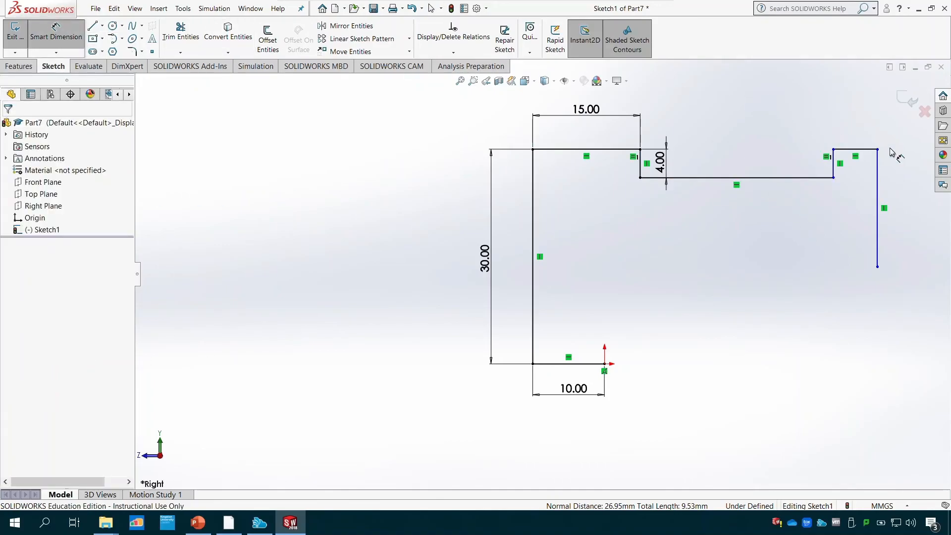
left_click(871, 155)
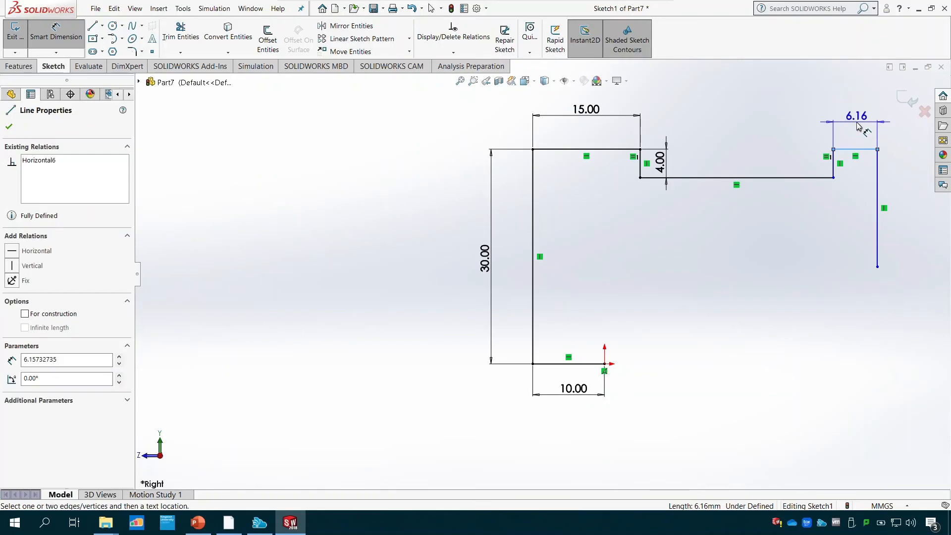
left_click(859, 127)
type("9")
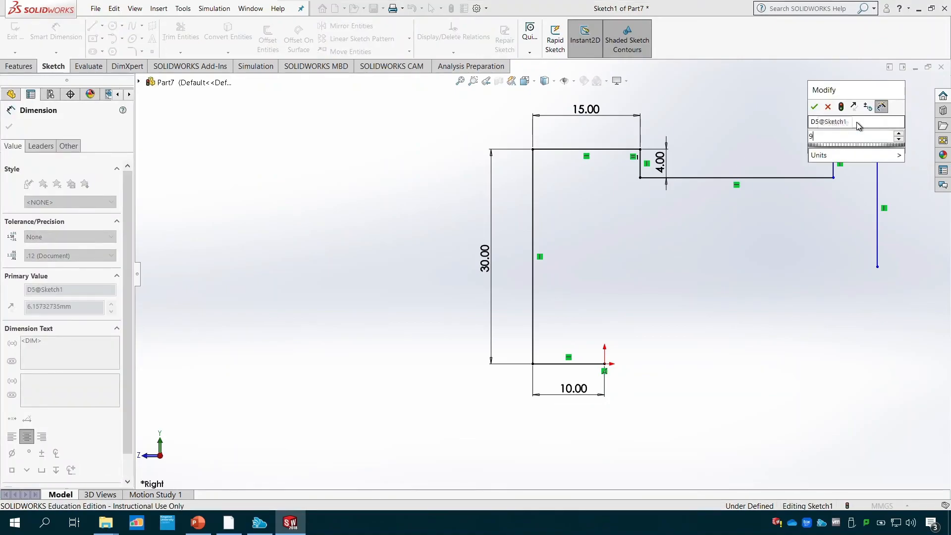
key("Return")
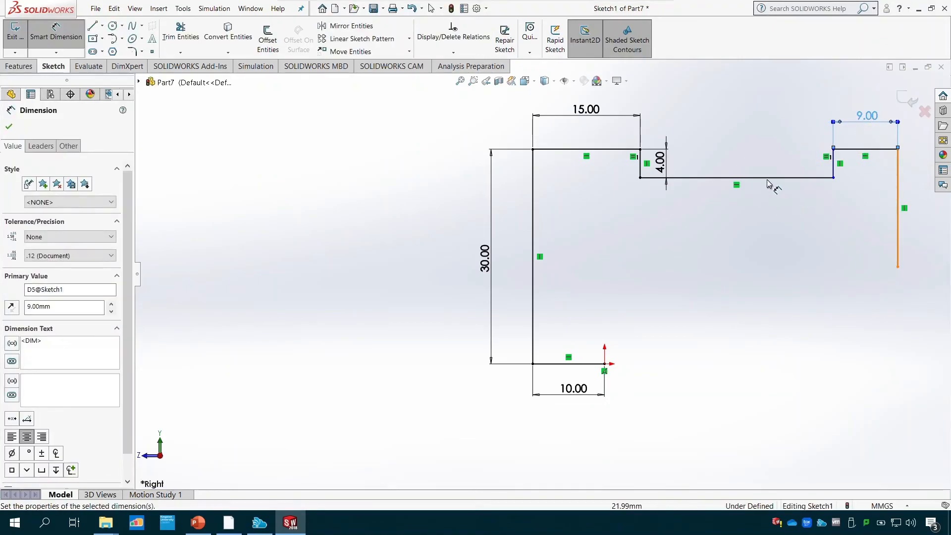
- Dimension the distance between the two outer vertical lines of the profile to 40 mm
left_click(899, 199)
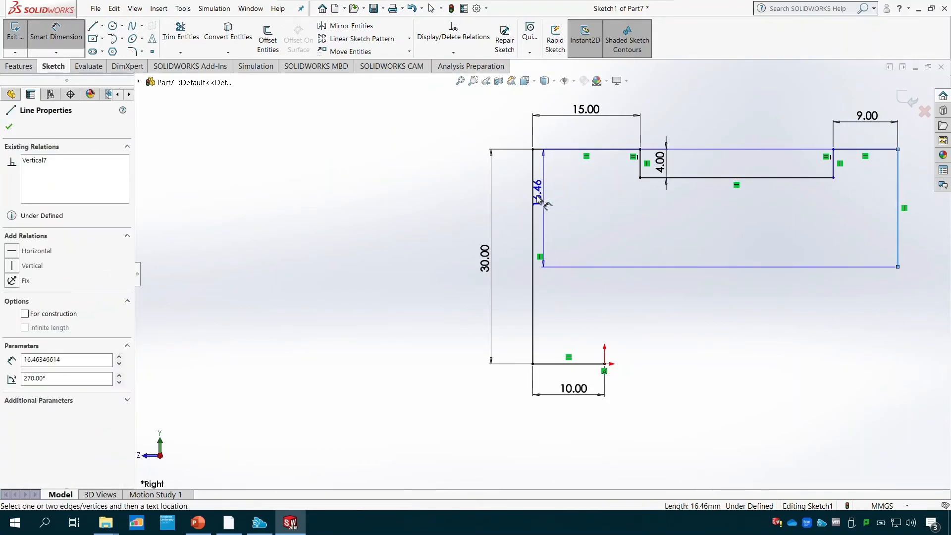
left_click(534, 201)
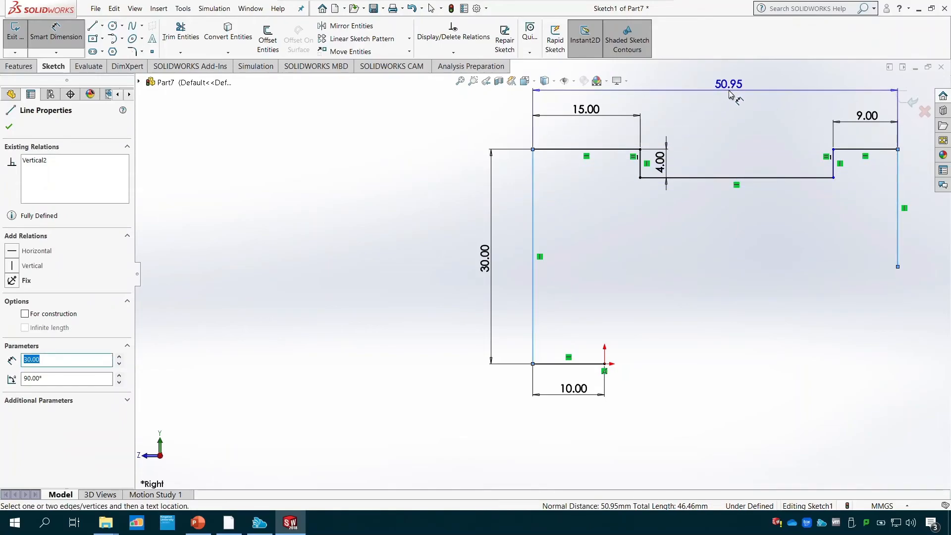
left_click(731, 90)
type("40")
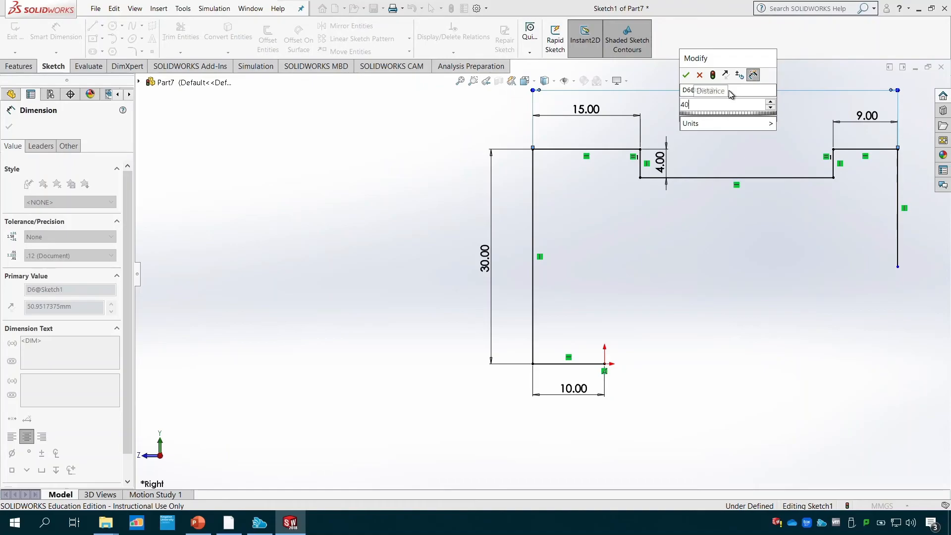
key("Return")
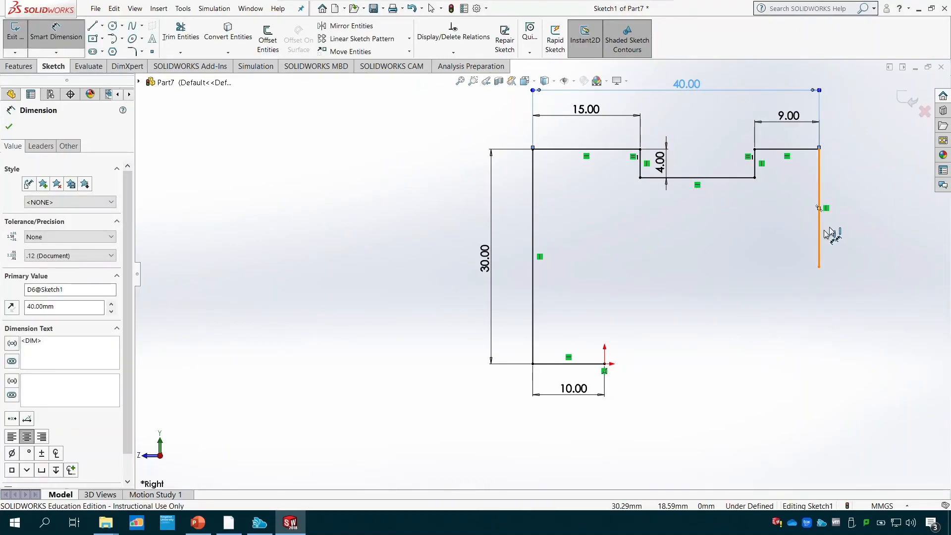
- Dimension the profile's outer vertical line below the 9 mm edge to 10 mm
left_click(820, 234)
left_click(880, 208)
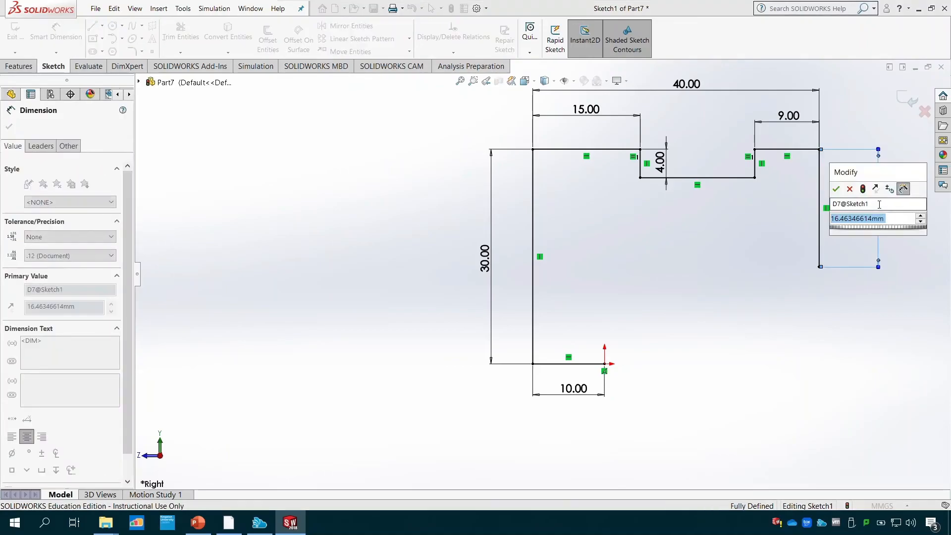
type("10")
key("Return")
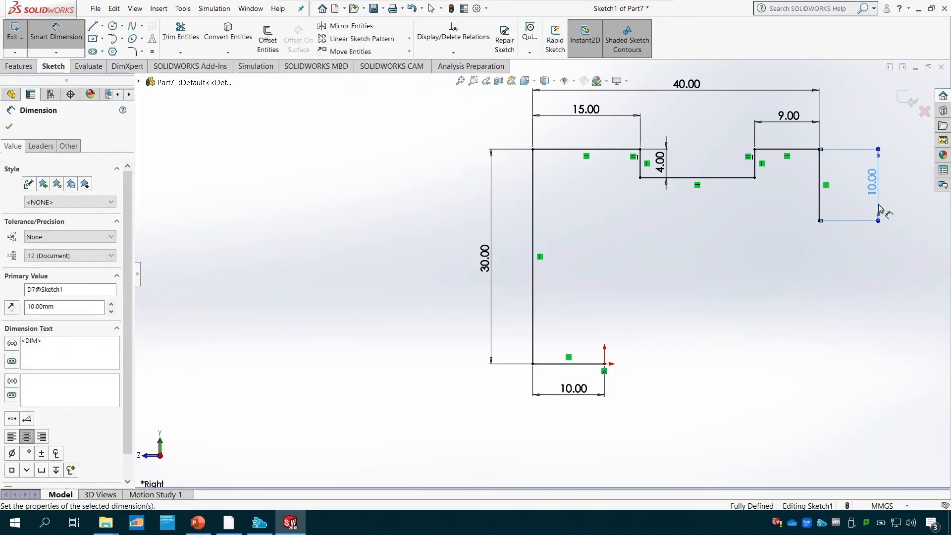
- Close the profile with a 30 mm horizontal line and a vertical line down to the origin, and exit the sketch
left_click(93, 28)
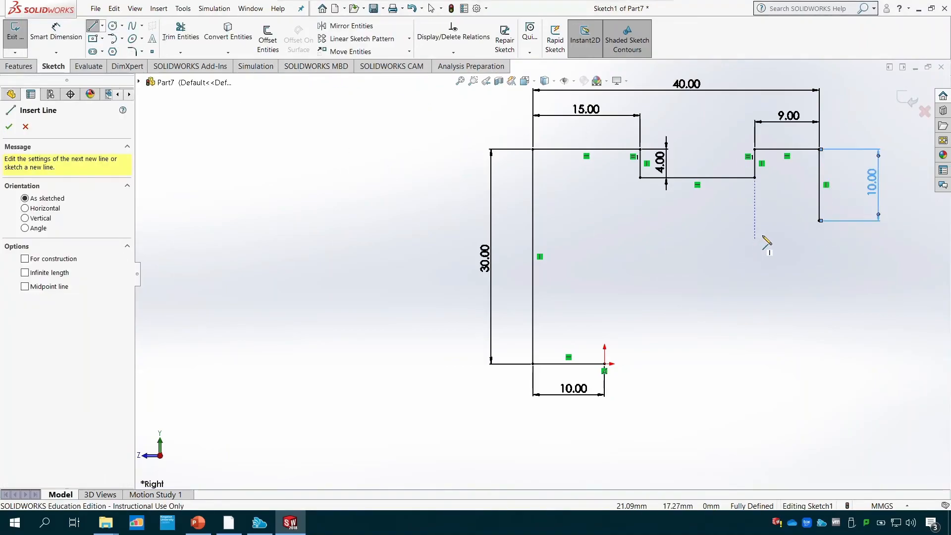
left_click(820, 220)
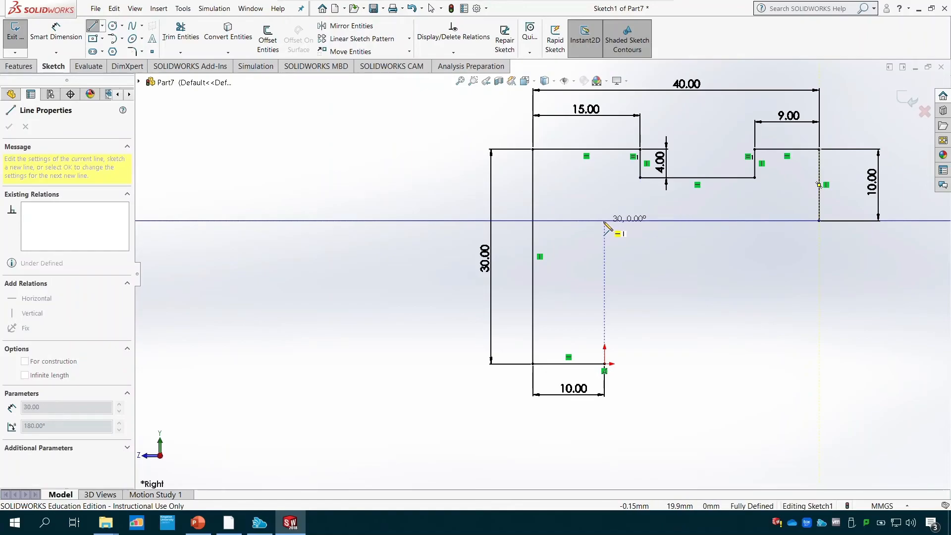
left_click(604, 220)
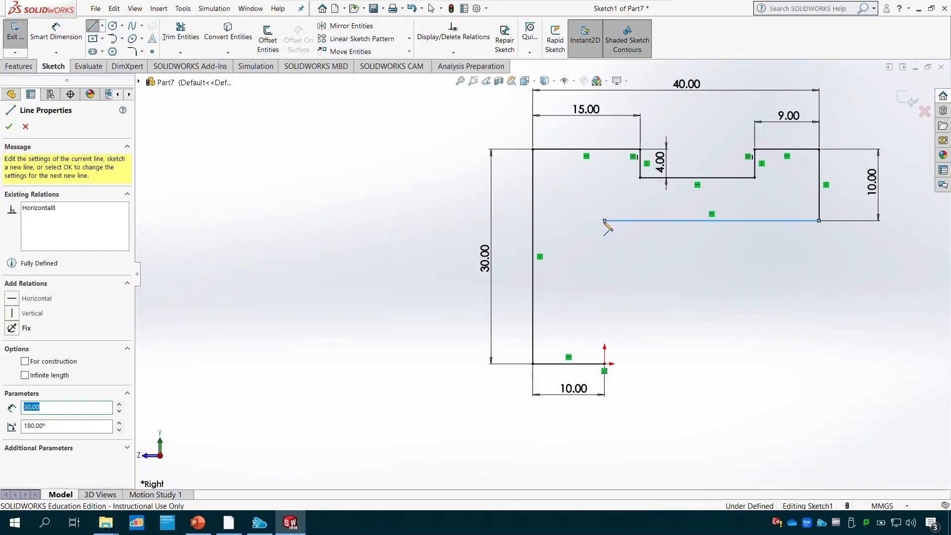
left_click(604, 365)
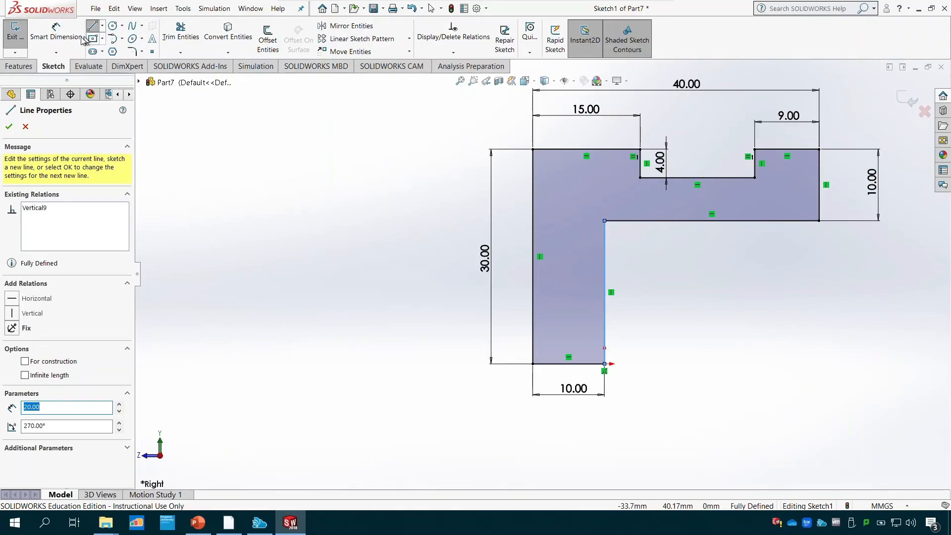
left_click(14, 32)
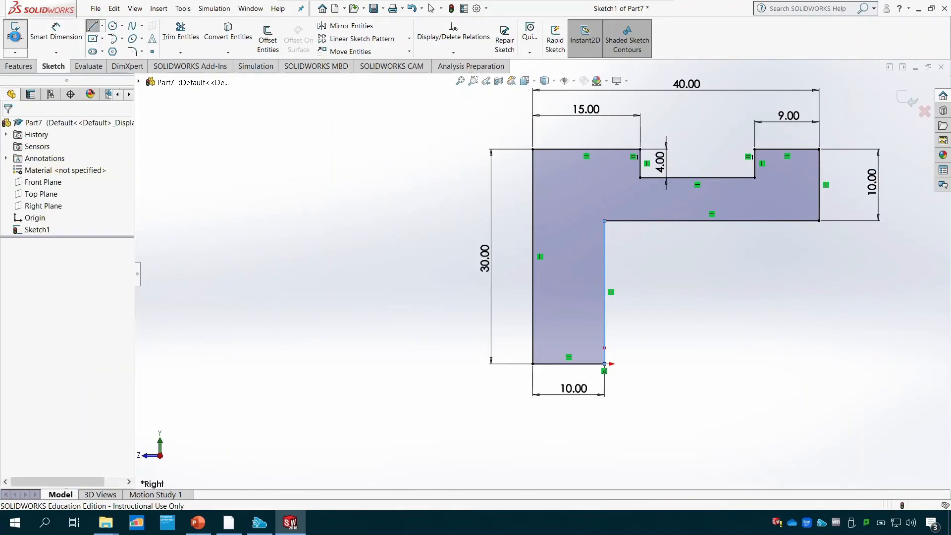
- Start an Extruded Boss from the profile, check the overall width in the PowerPoint drawing, and set the Direction 1 Blind depth to 30 mm
left_click(22, 67)
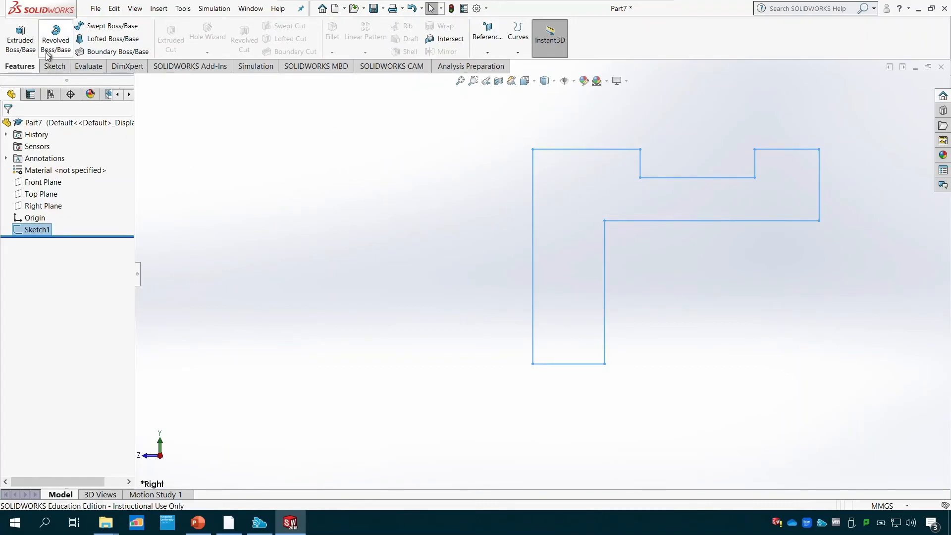
left_click(20, 39)
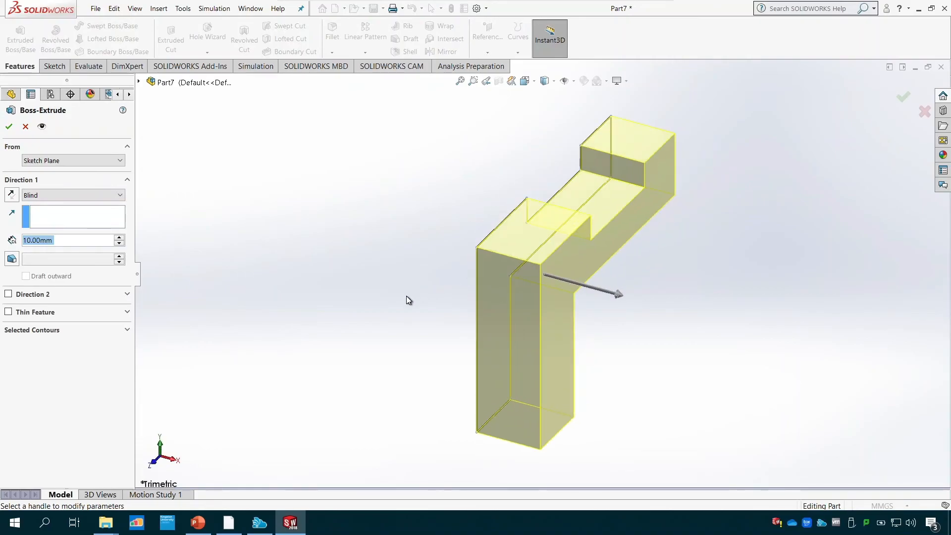
left_click(197, 523)
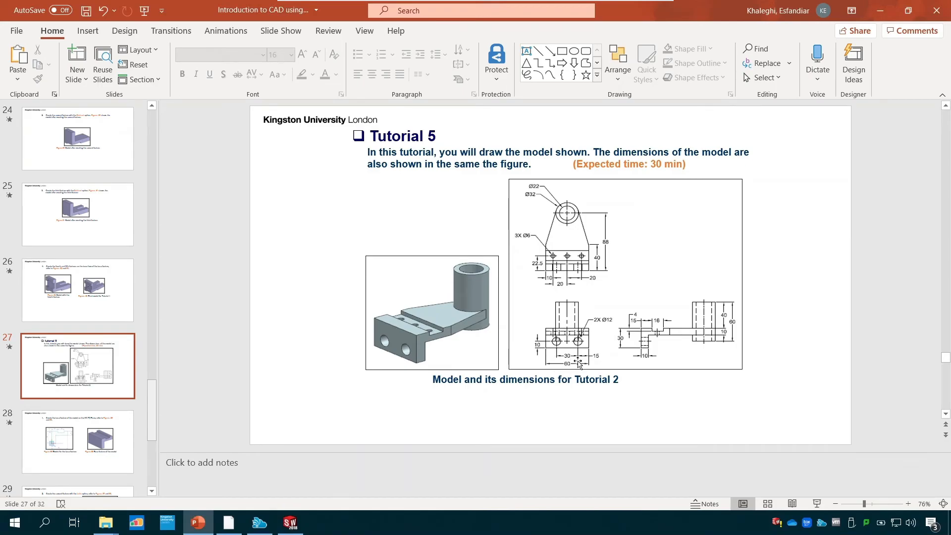
left_click(292, 522)
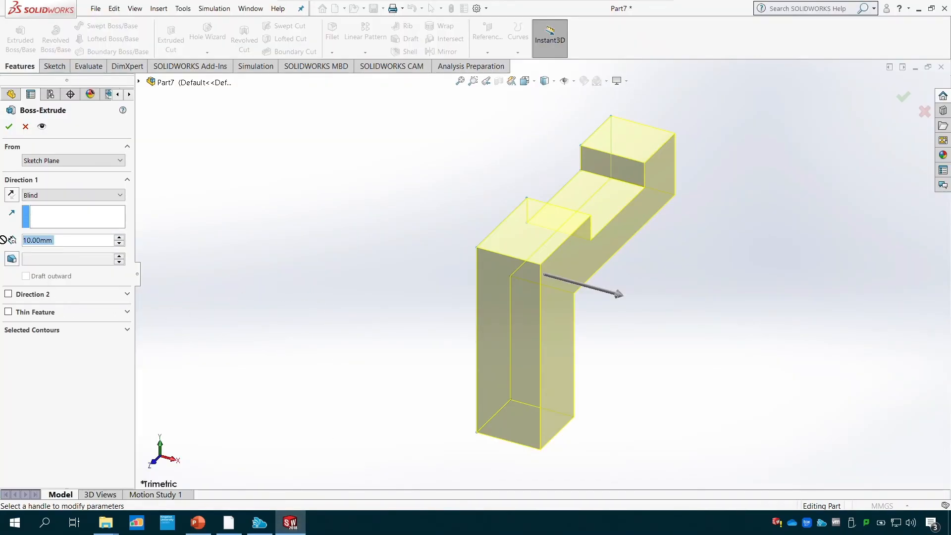
type("30")
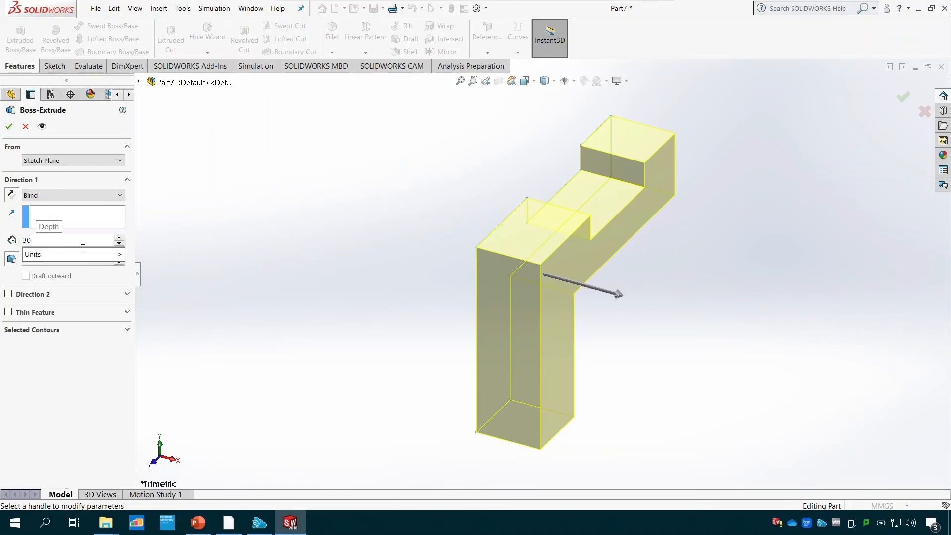
mouse_move(83, 249)
key("Return")
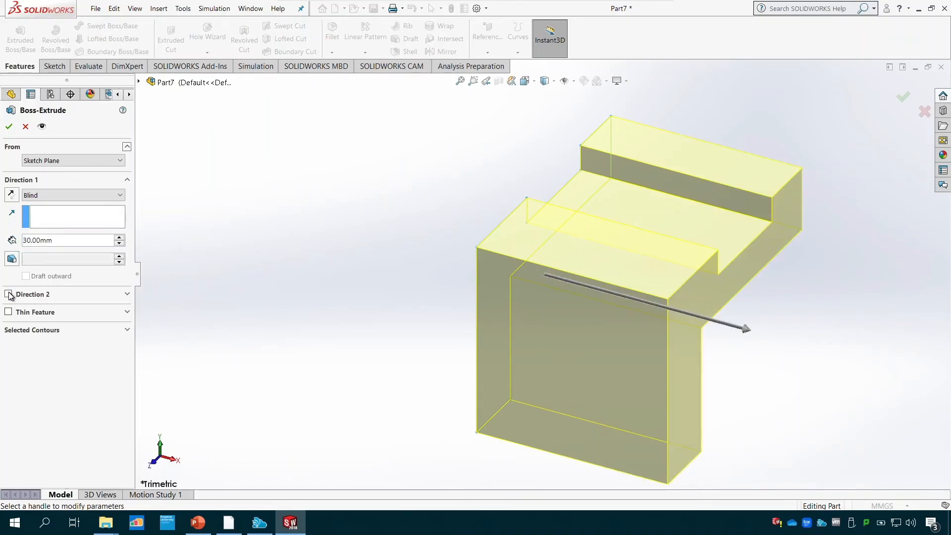
- Enable Direction 2 with a Blind depth of 30 mm and accept the extrusion
left_click(9, 294)
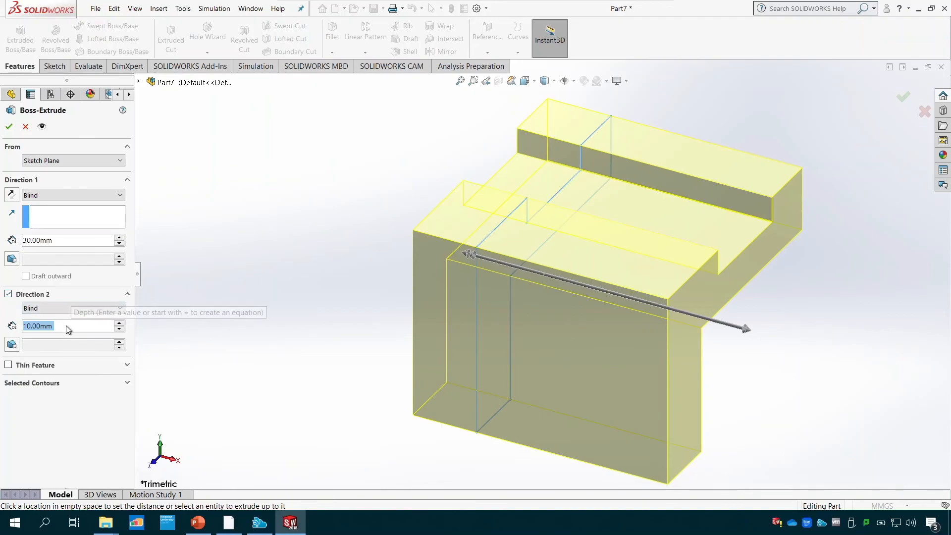
type("30")
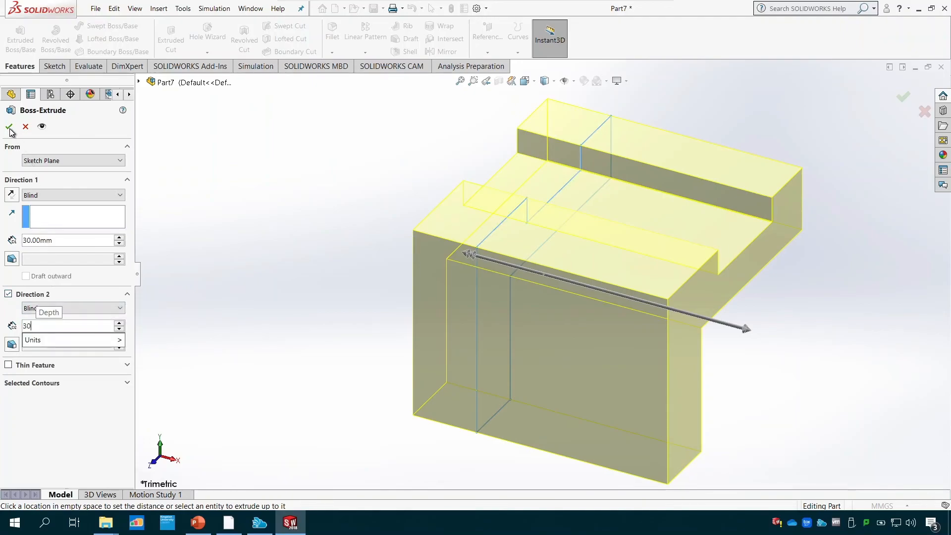
key("Return")
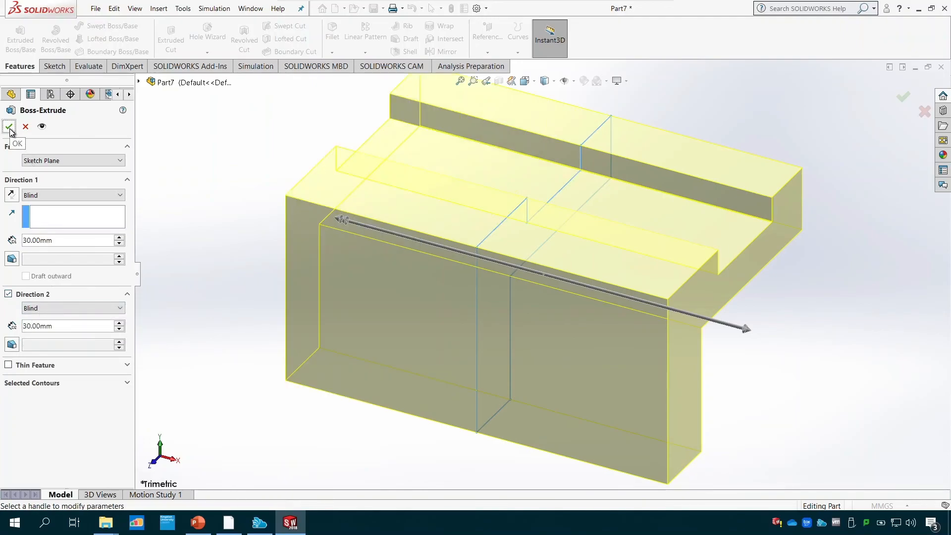
left_click(10, 127)
- Examine the extruded block from several angles and compare it with the Tutorial 5 drawing in PowerPoint, returning to SOLIDWORKS
middle_click_drag(281, 457, 379, 65)
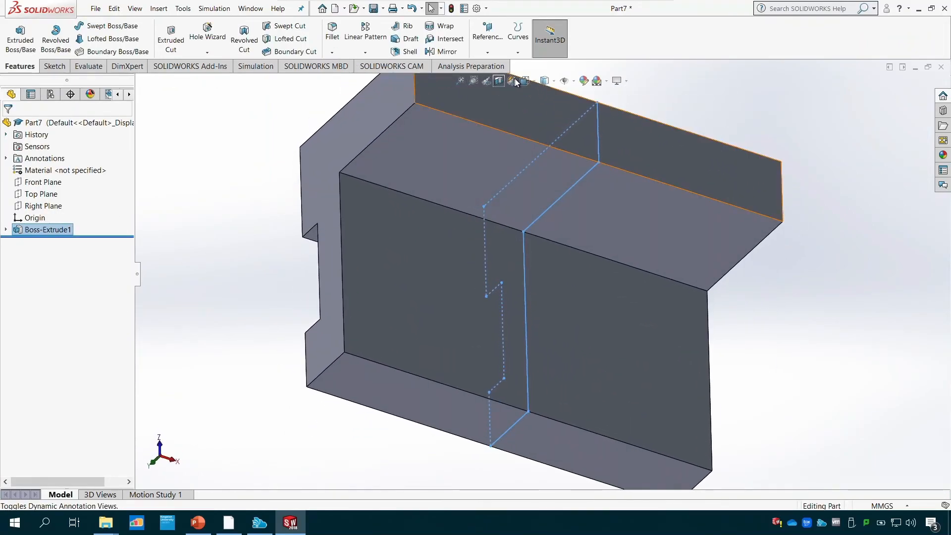
left_click(537, 82)
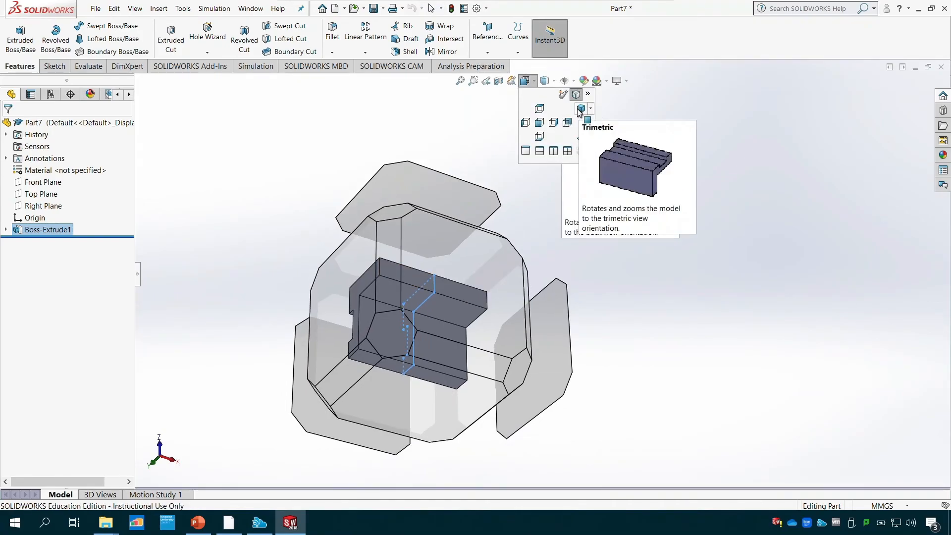
left_click(579, 110)
middle_click_drag(739, 431, 732, 329)
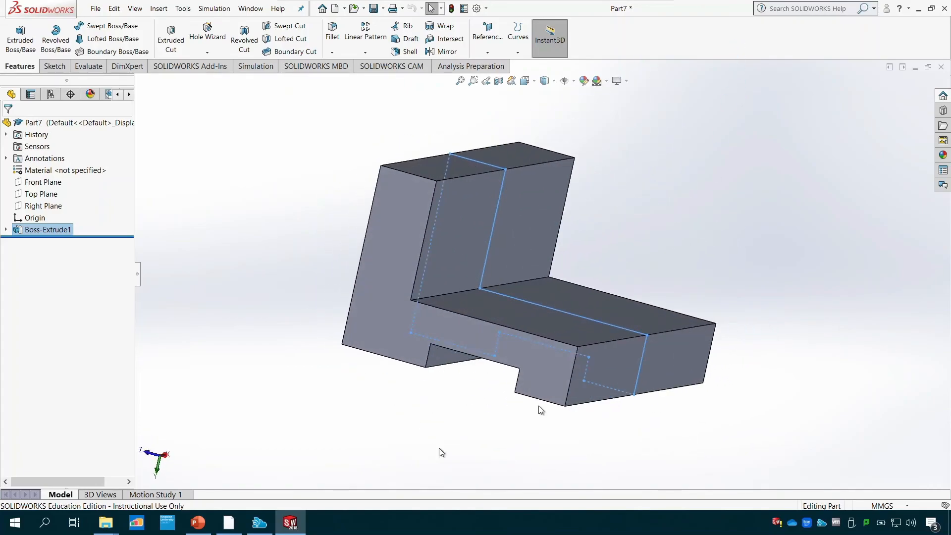
left_click(198, 522)
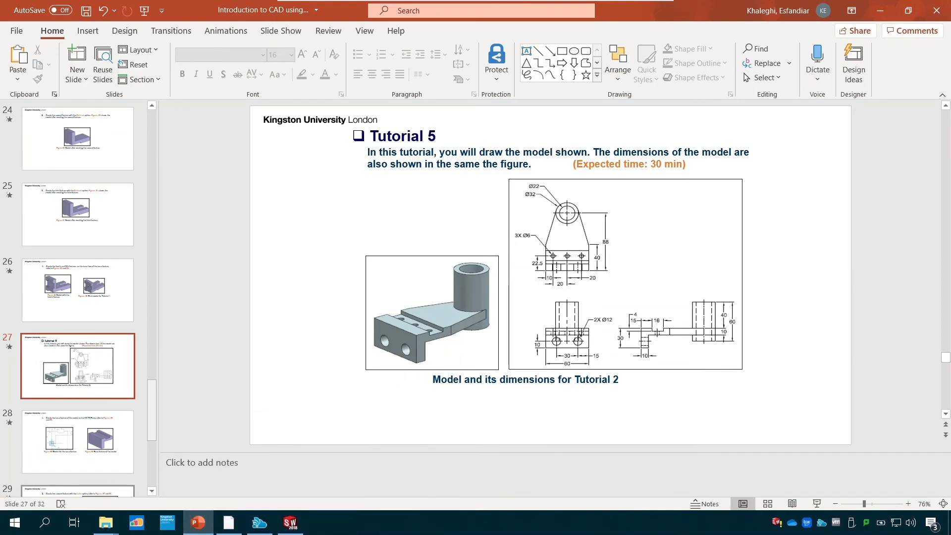
key("alt+Tab")
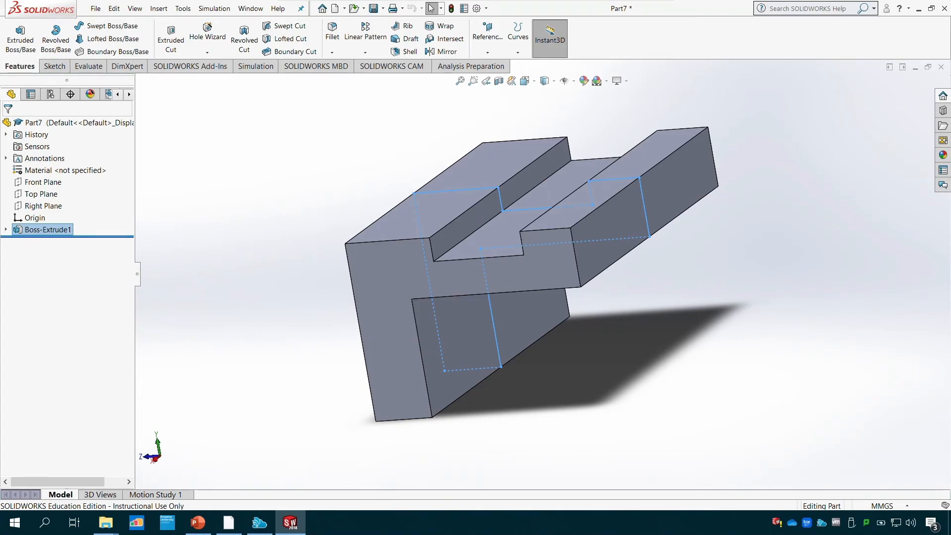
left_click(198, 523)
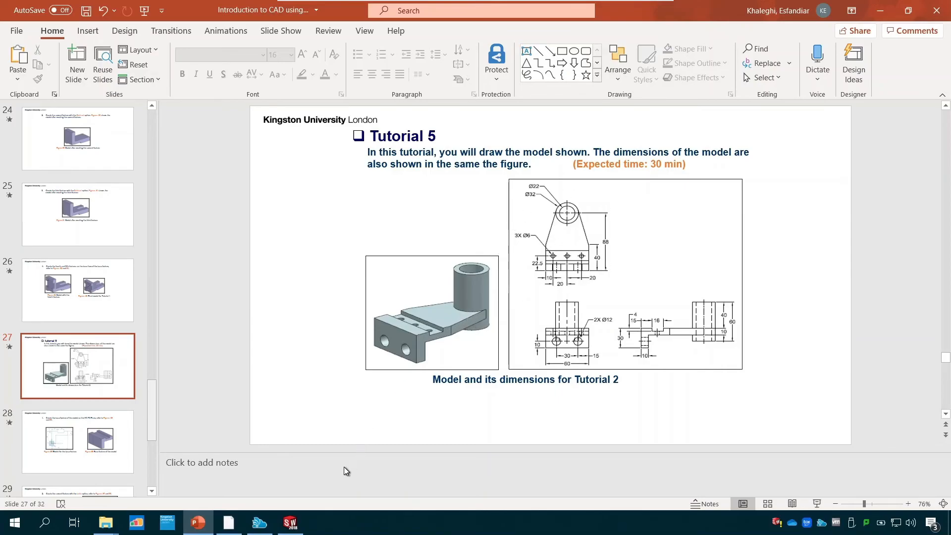
left_click(290, 523)
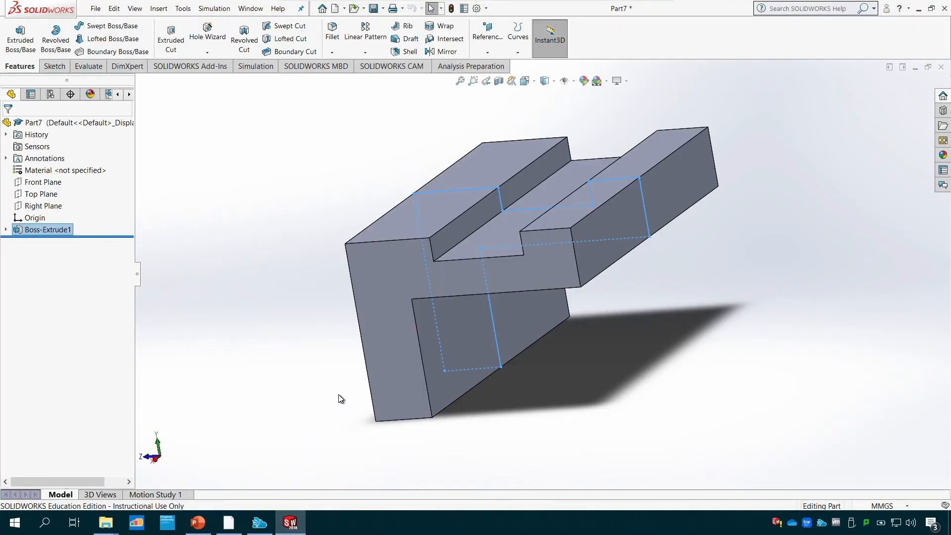
- Start a new sketch on the upper face of the narrow 9 mm ledge beyond the notch, viewed straight on
left_click(572, 216)
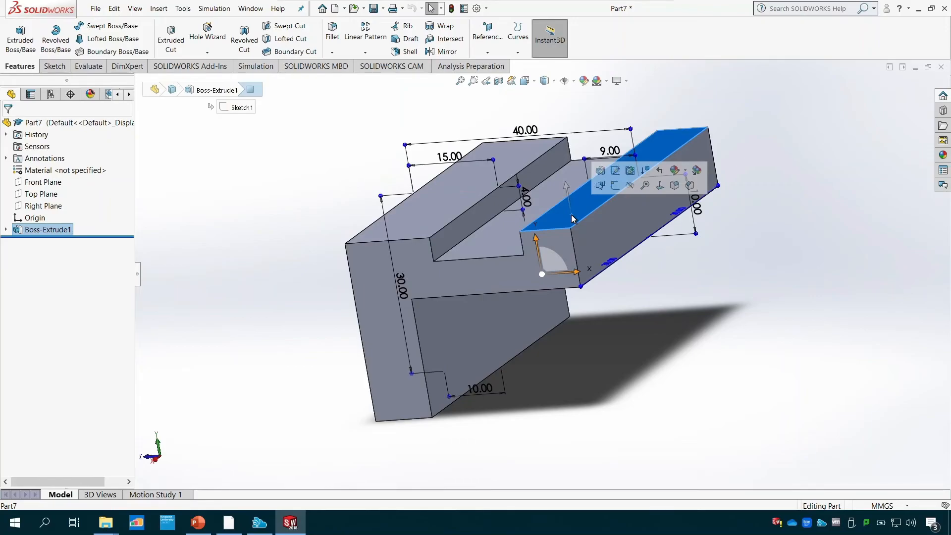
left_click(54, 66)
left_click(15, 33)
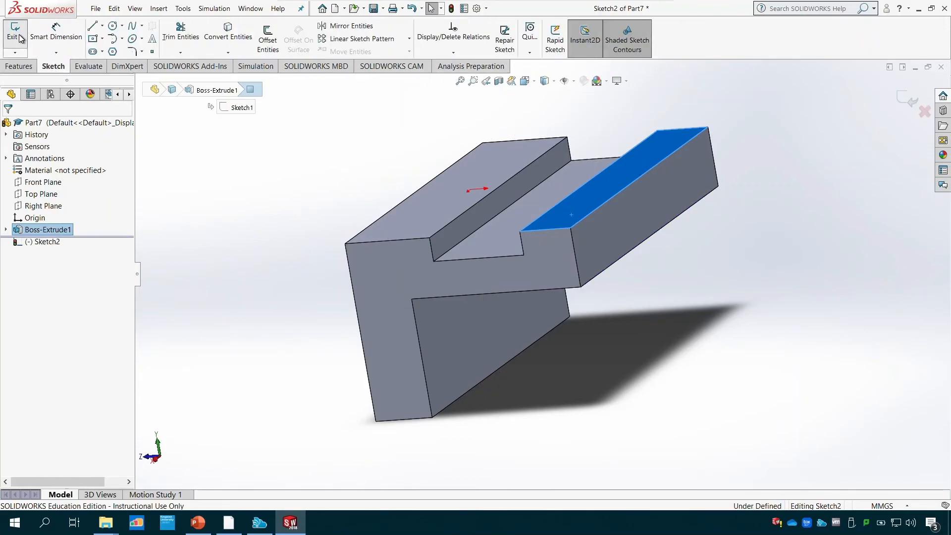
left_click(535, 82)
left_click(577, 135)
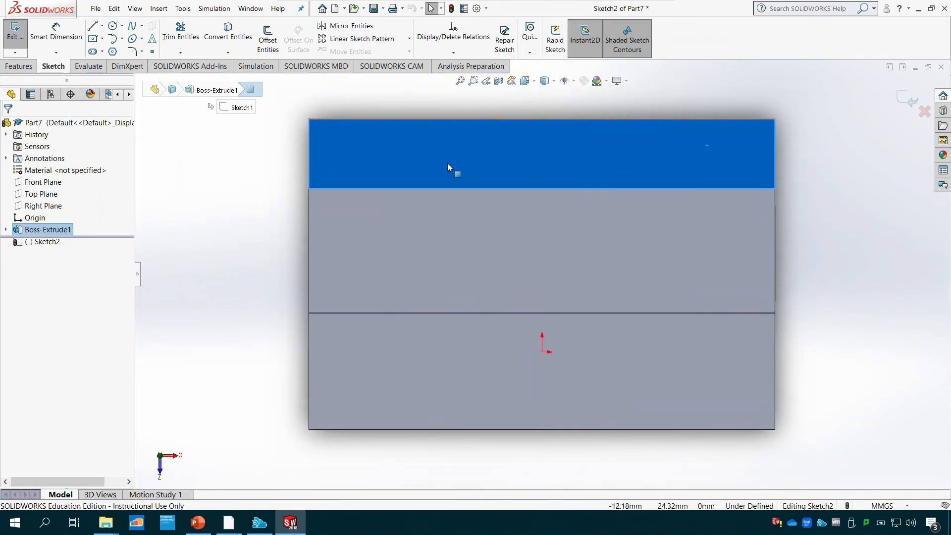
scroll(447, 162, "down", 3)
scroll(448, 162, "up", 9)
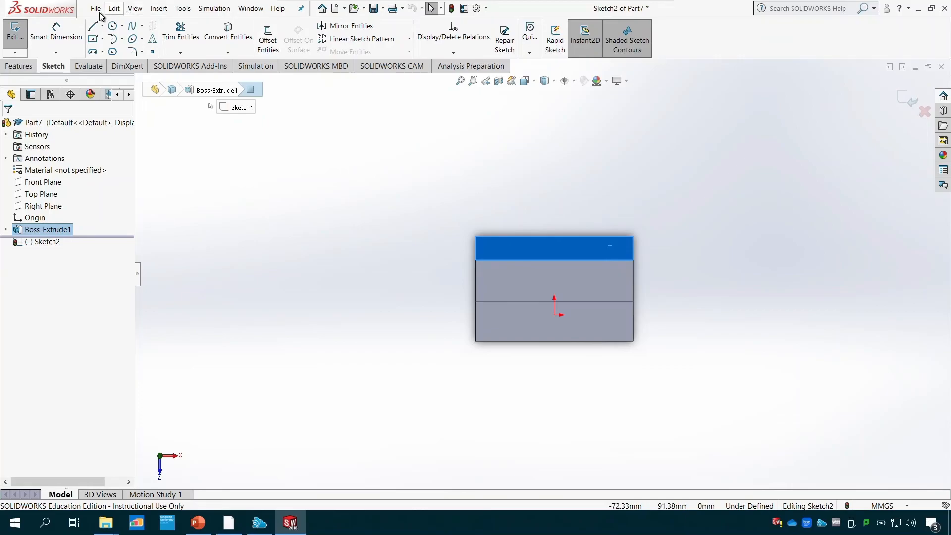
- Sketch a circle of about 10.5 mm radius beyond the ledge, centred vertically in line with the origin and about 73 mm from it
left_click(113, 26)
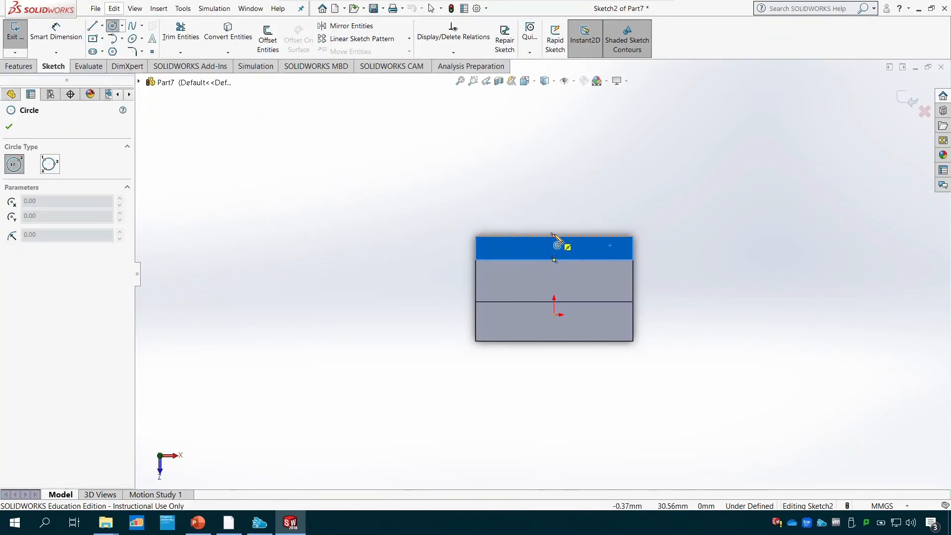
left_click(554, 123)
left_click(562, 98)
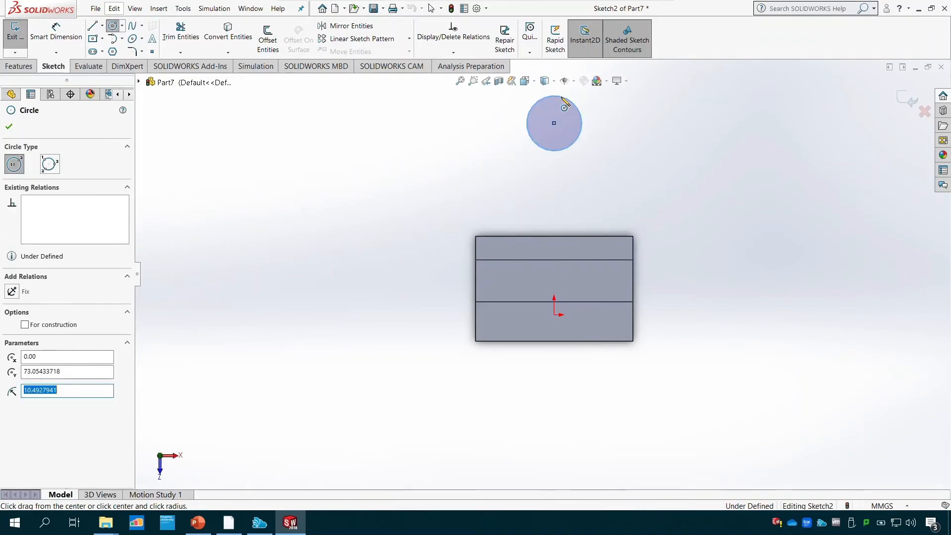
key("Escape")
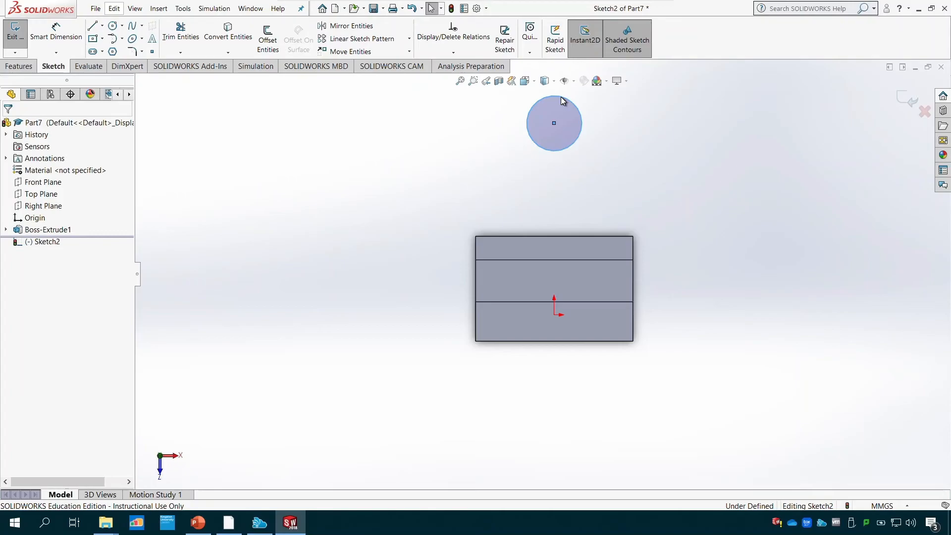
- Dimension the circle's diameter to 32 mm
left_click(56, 31)
left_click(580, 133)
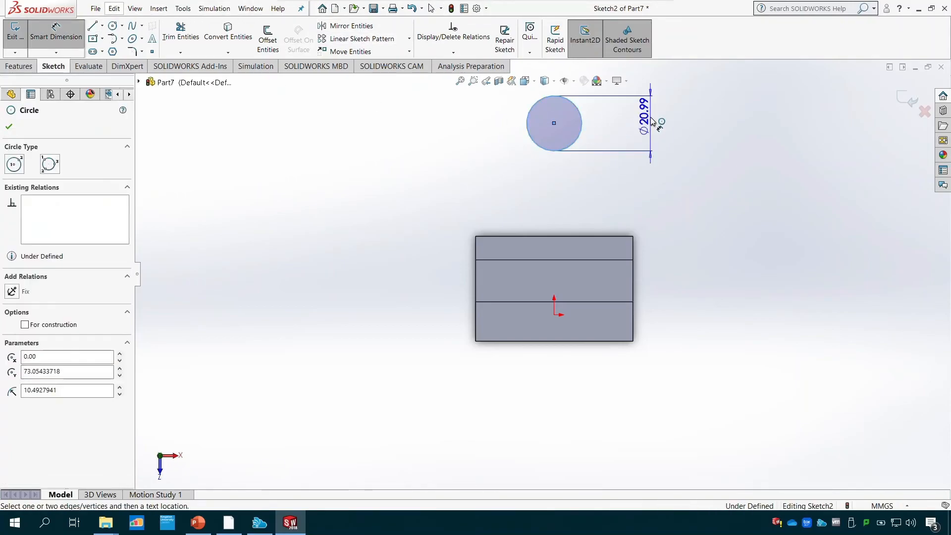
left_click(653, 121)
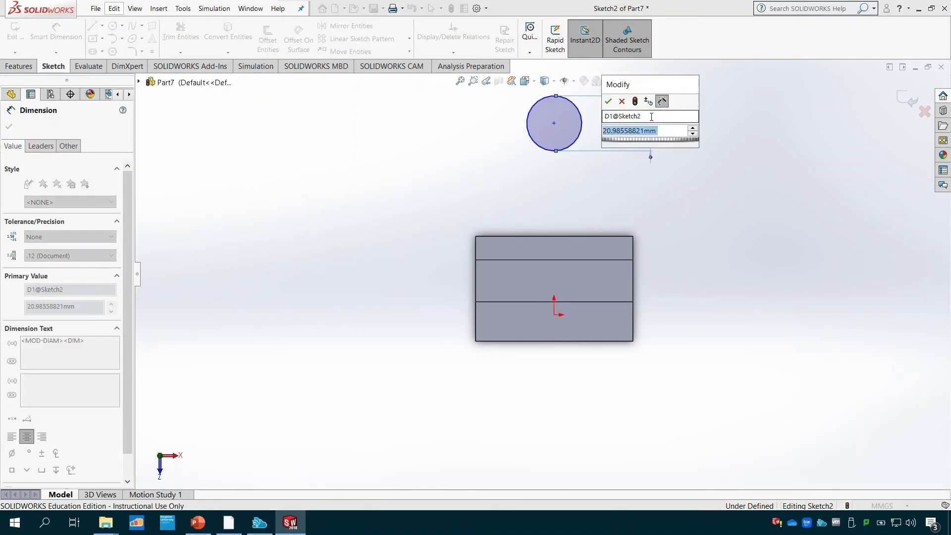
type("32")
key("Return")
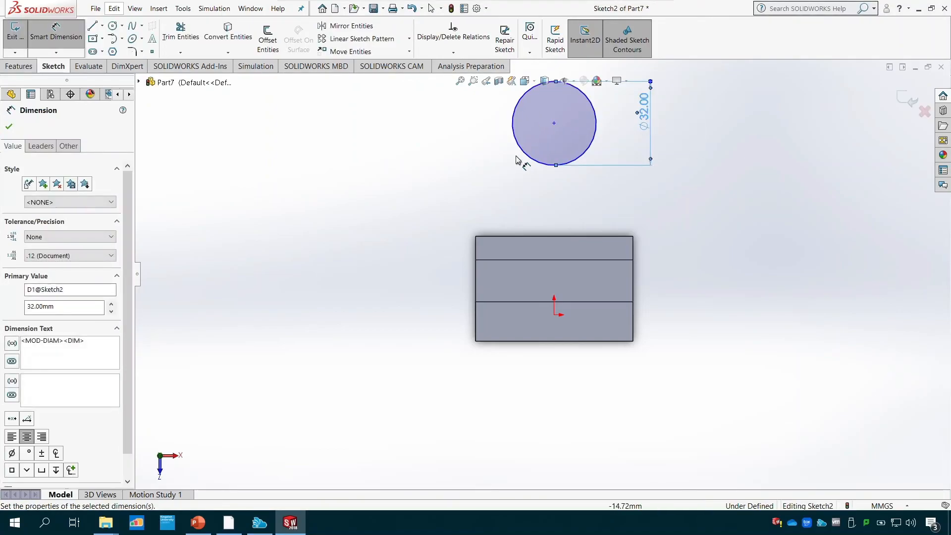
- Dimension the circle's centre 88 mm from the block's far edge and check the distance against the Tutorial 5 drawing in PowerPoint, returning to SOLIDWORKS
left_click(554, 123)
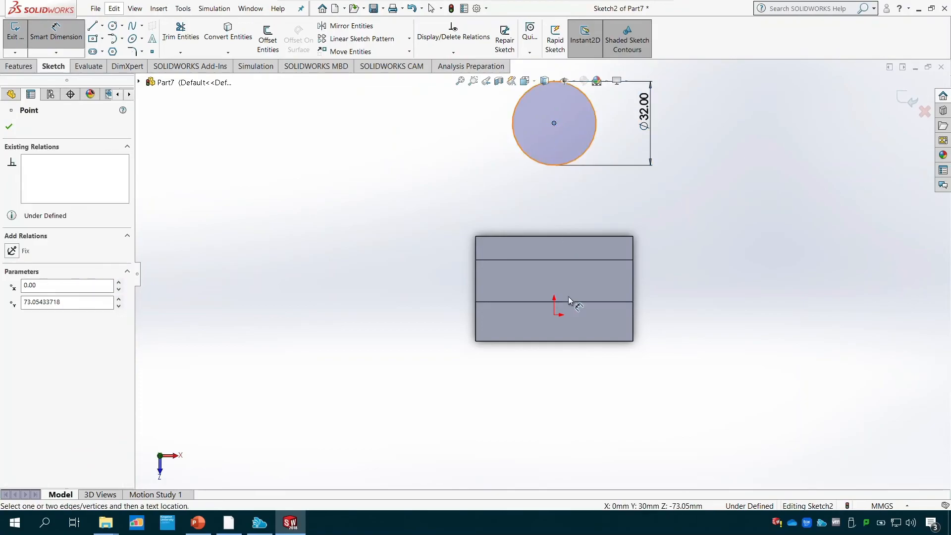
left_click(578, 342)
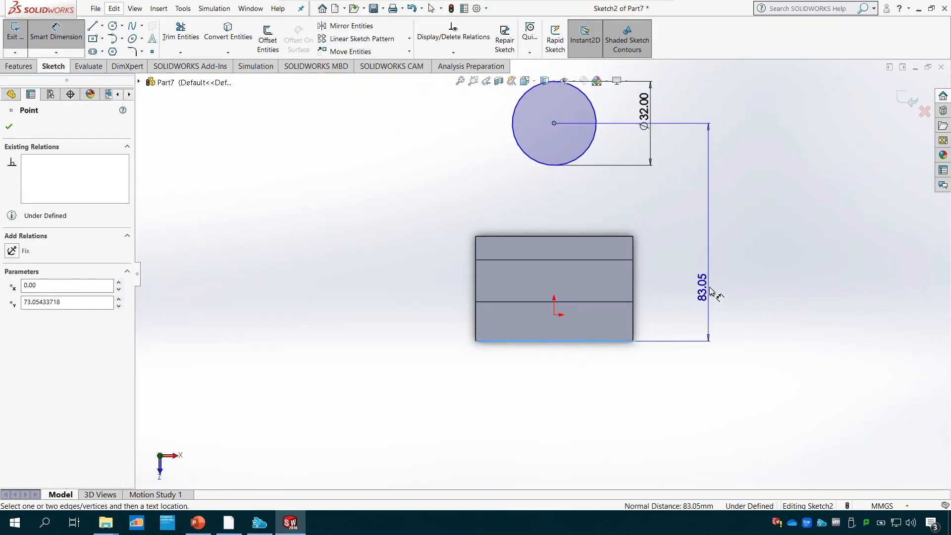
left_click(709, 254)
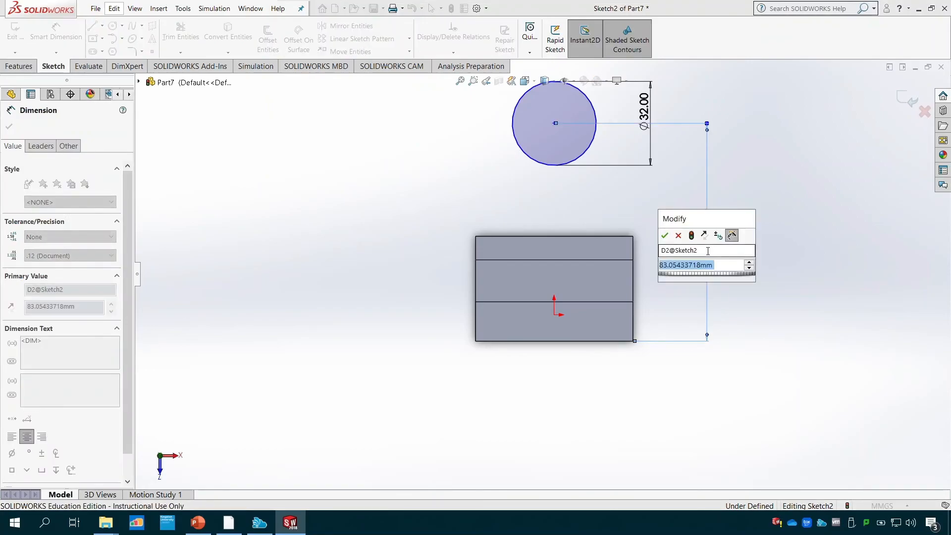
type("88")
key("Return")
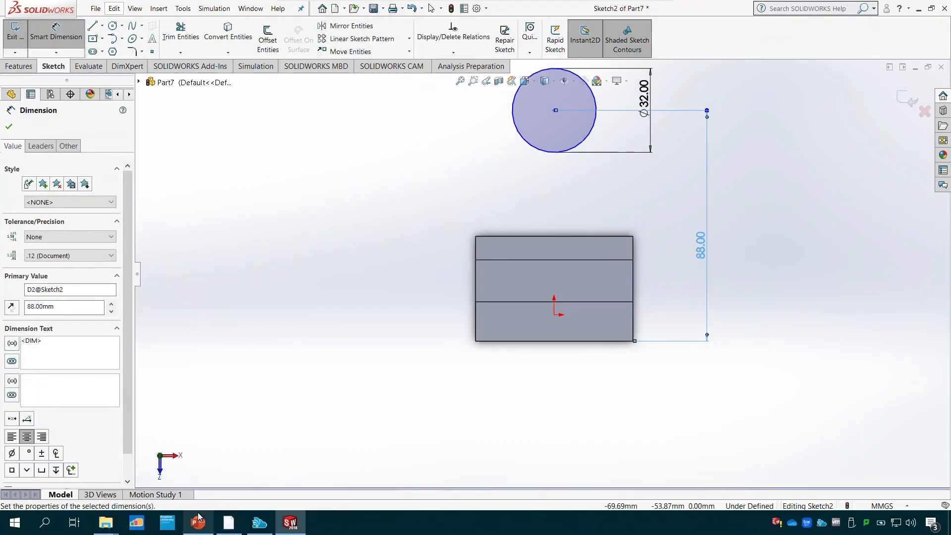
left_click(198, 520)
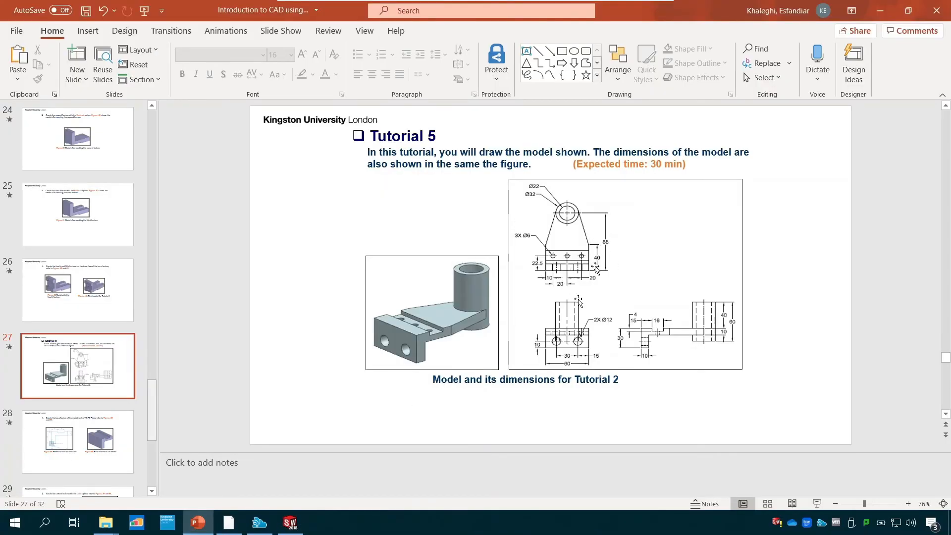
left_click(300, 524)
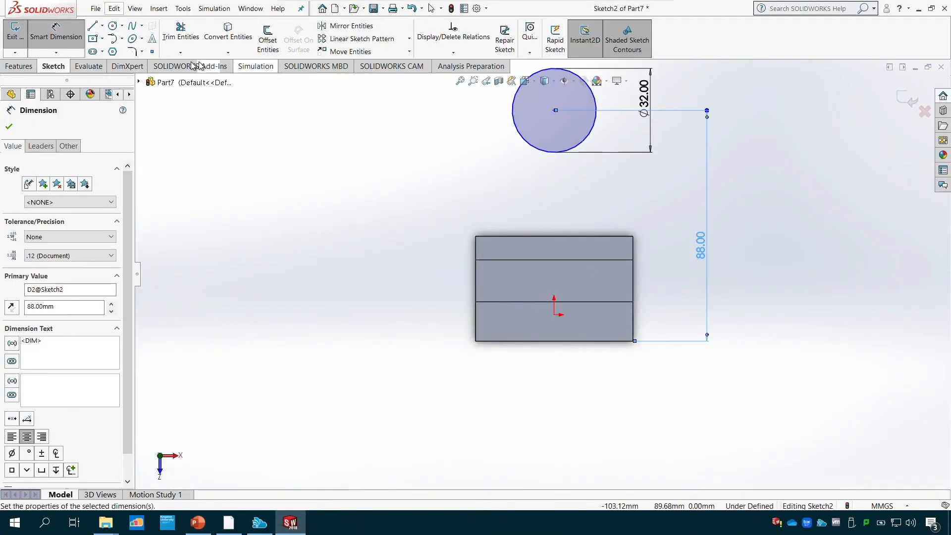
- Sketch two lines from the corners of the ledge's outer edge, each ending tangent to its side of the 32 mm circle
left_click(92, 26)
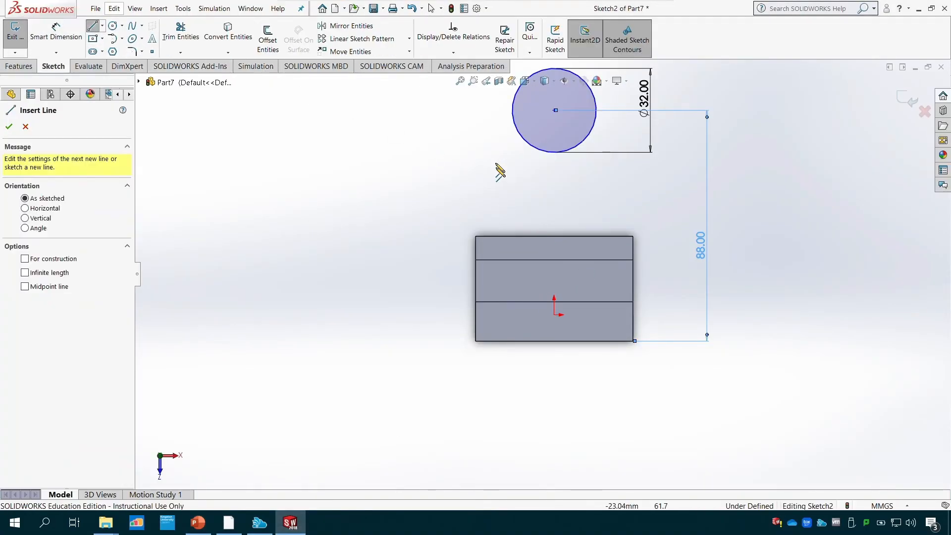
left_click(475, 236)
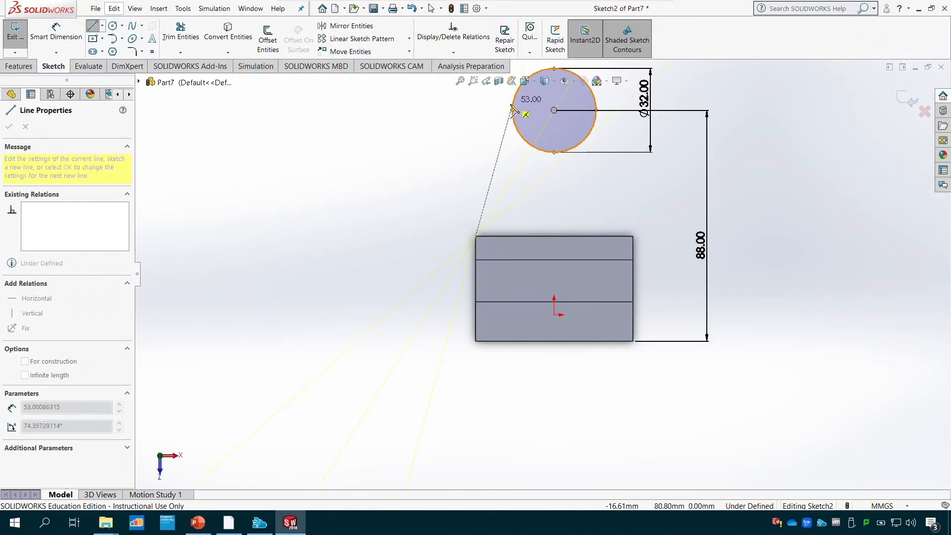
left_click(513, 100)
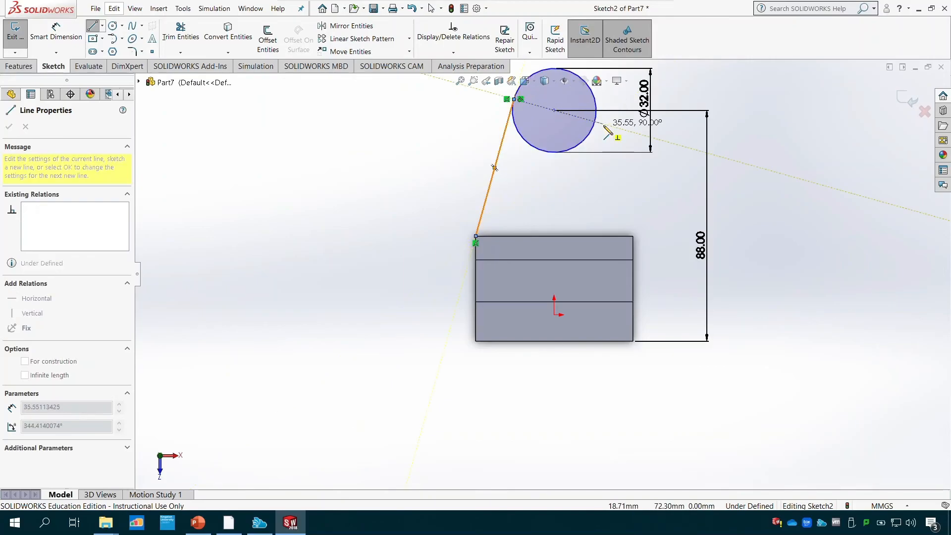
key("Escape")
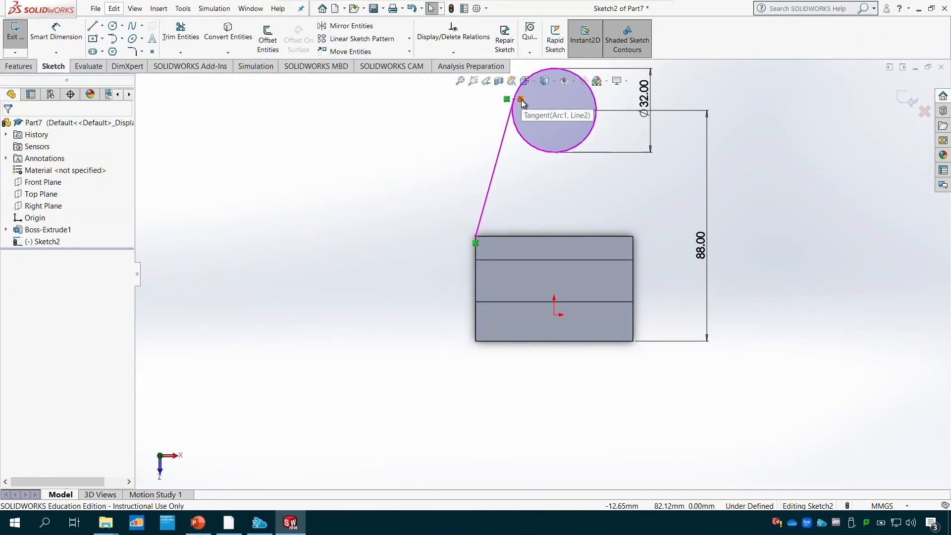
key("l")
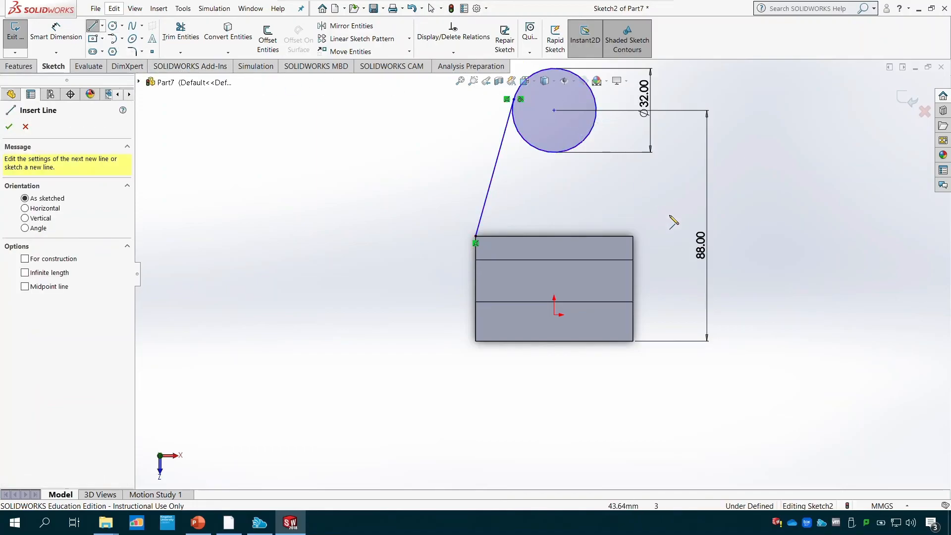
left_click(633, 236)
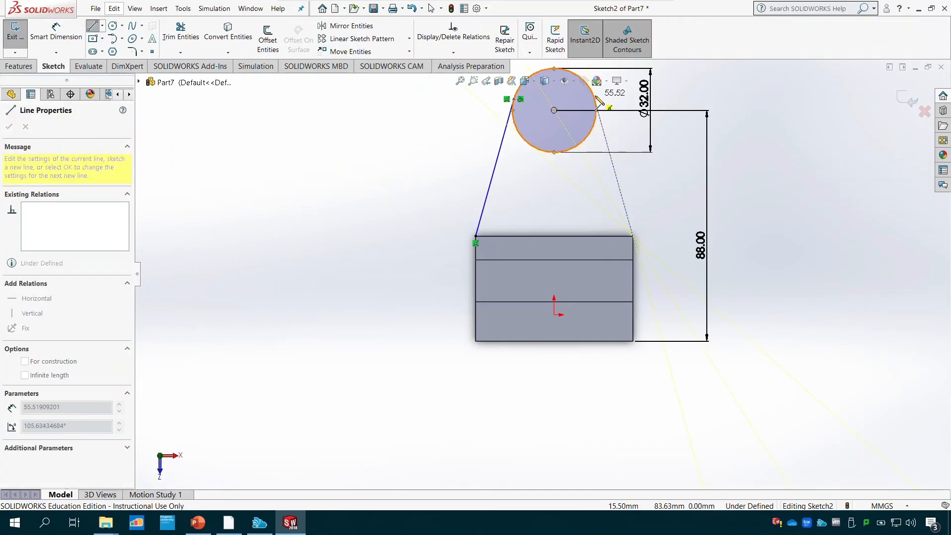
left_click(598, 101)
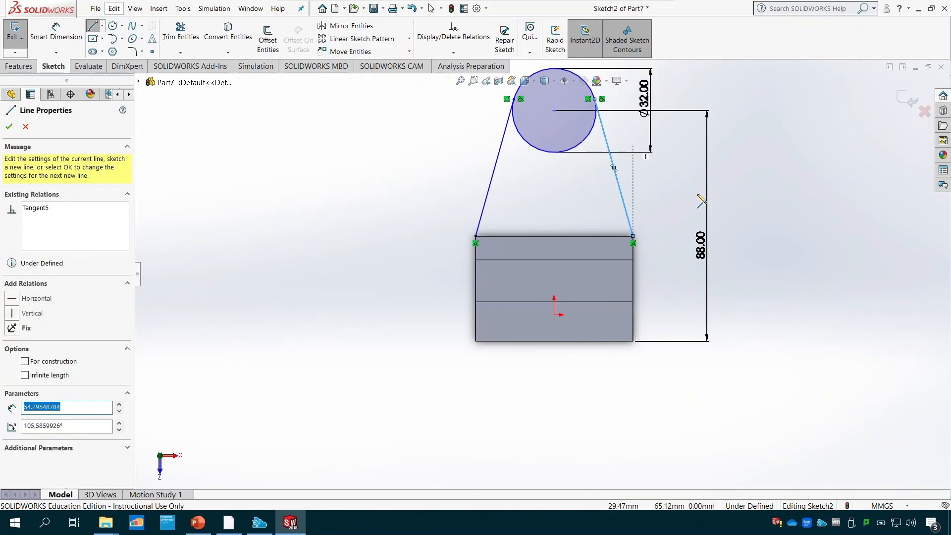
key("Escape")
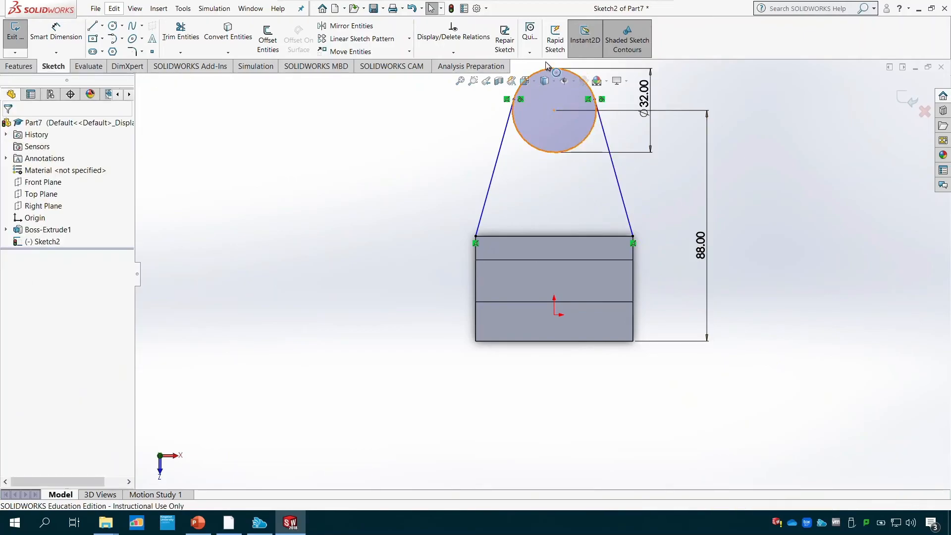
left_click(454, 53)
left_click(465, 77)
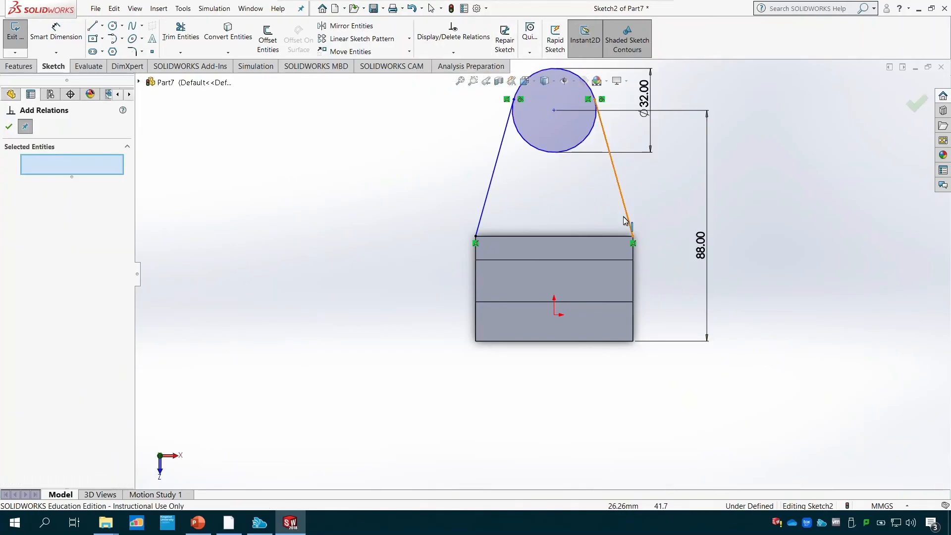
left_click(630, 228)
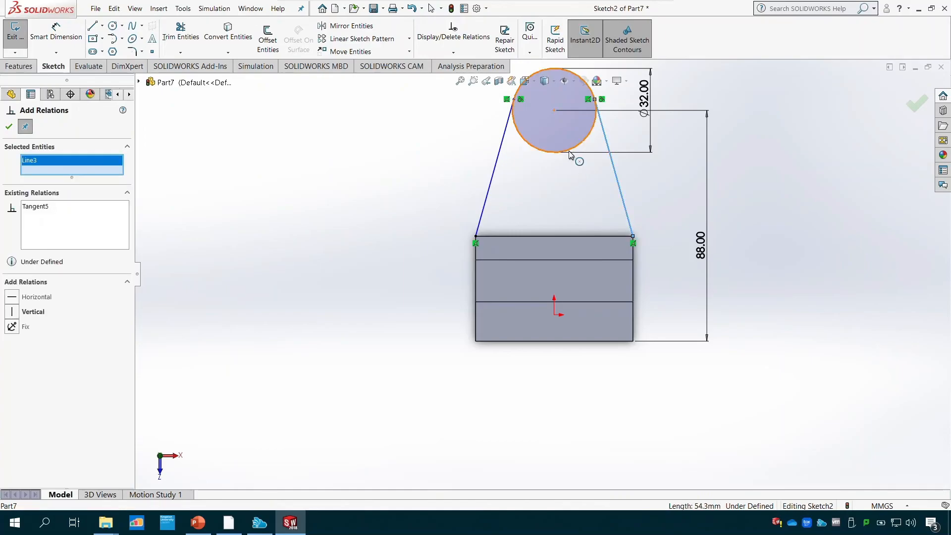
left_click(571, 150)
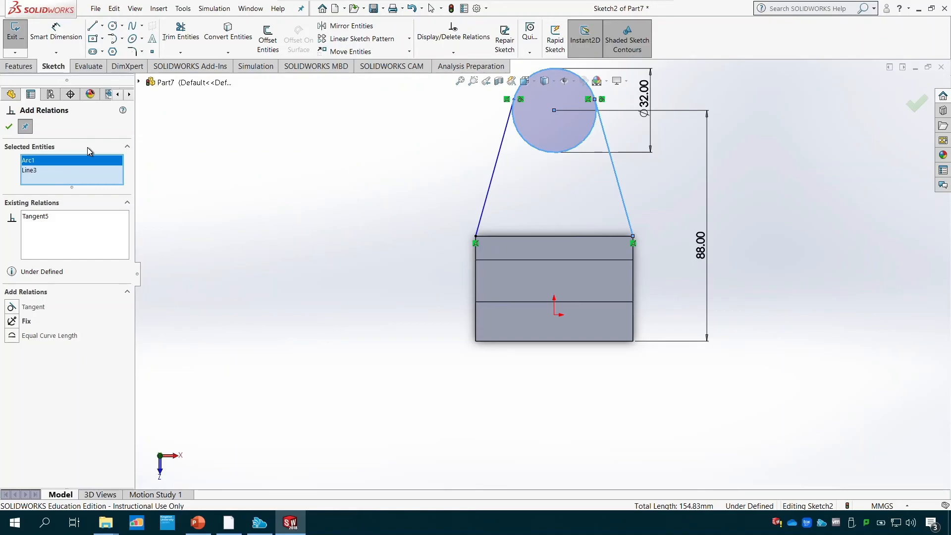
key("Escape")
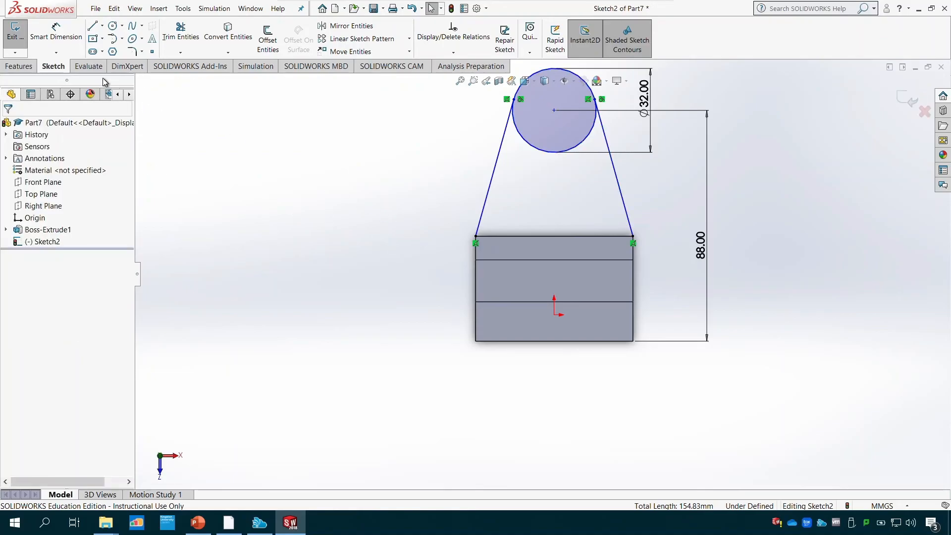
- Sketch a 60 mm horizontal line along the ledge's outer edge, joining the lower ends of the two tangent lines
left_click(94, 27)
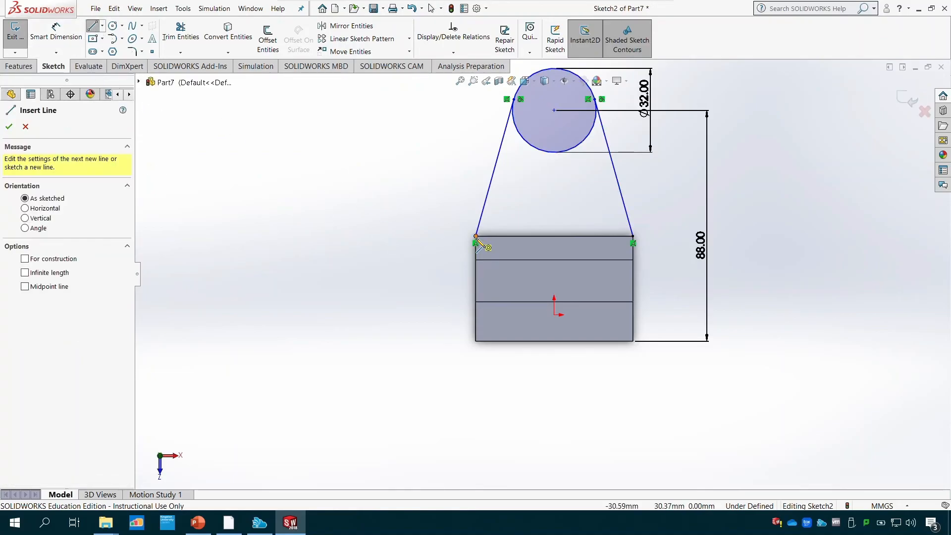
left_click(476, 236)
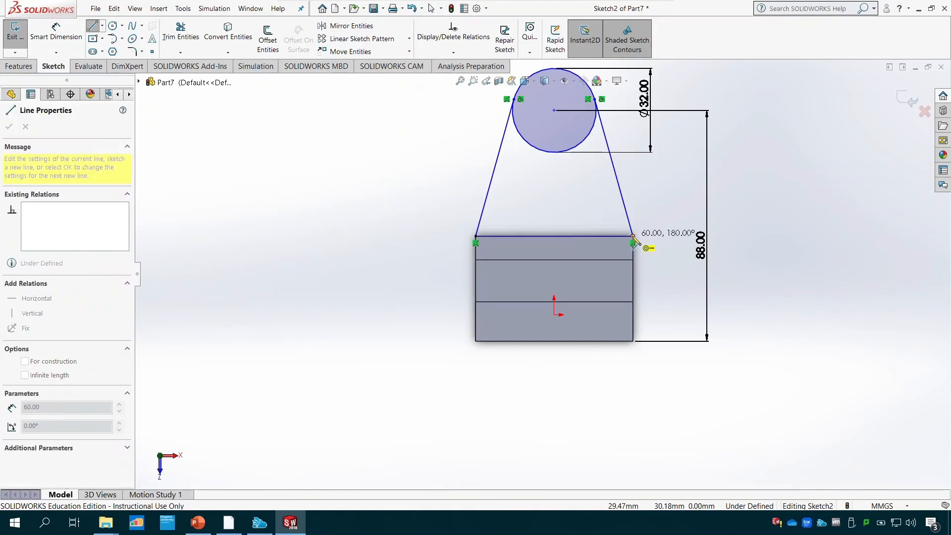
left_click(633, 237)
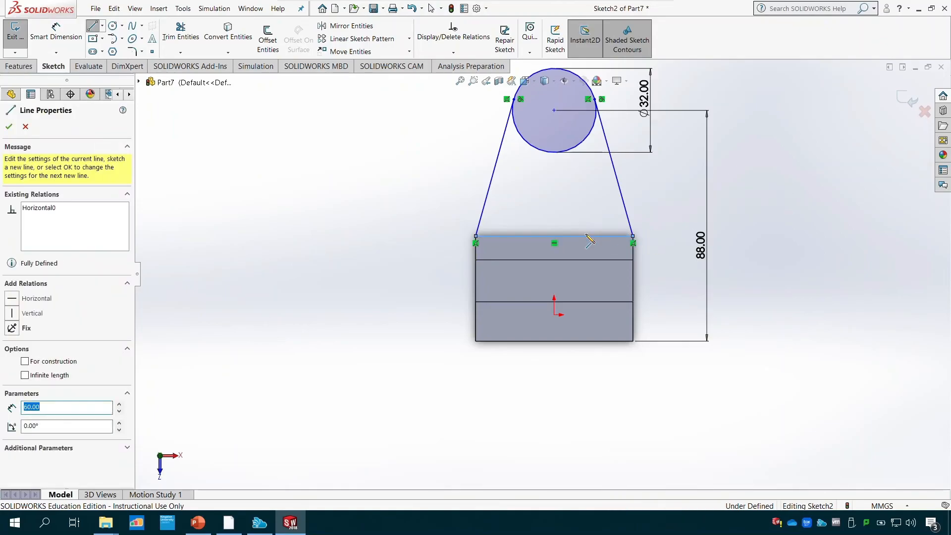
- Sketch a smaller circle of about 6.2 mm radius concentric with the 32 mm circle
left_click(112, 30)
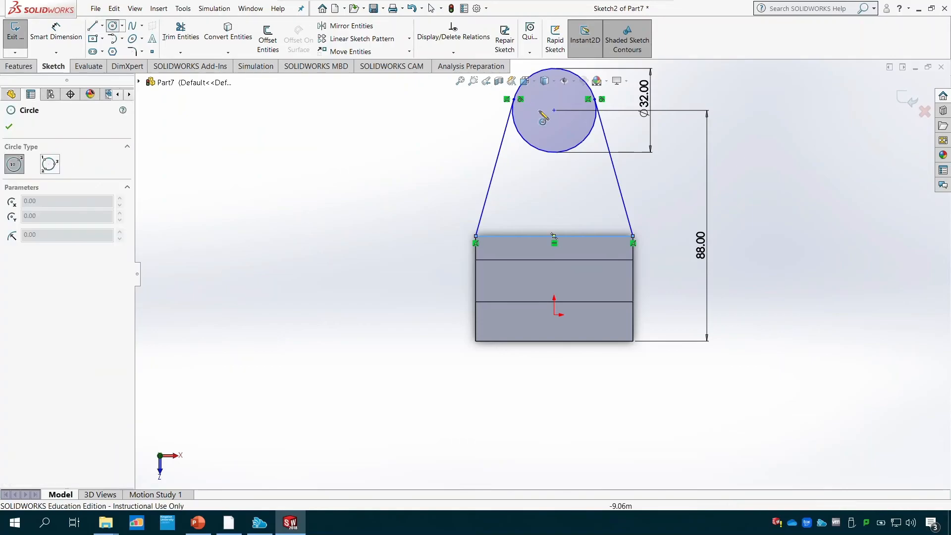
left_click(554, 110)
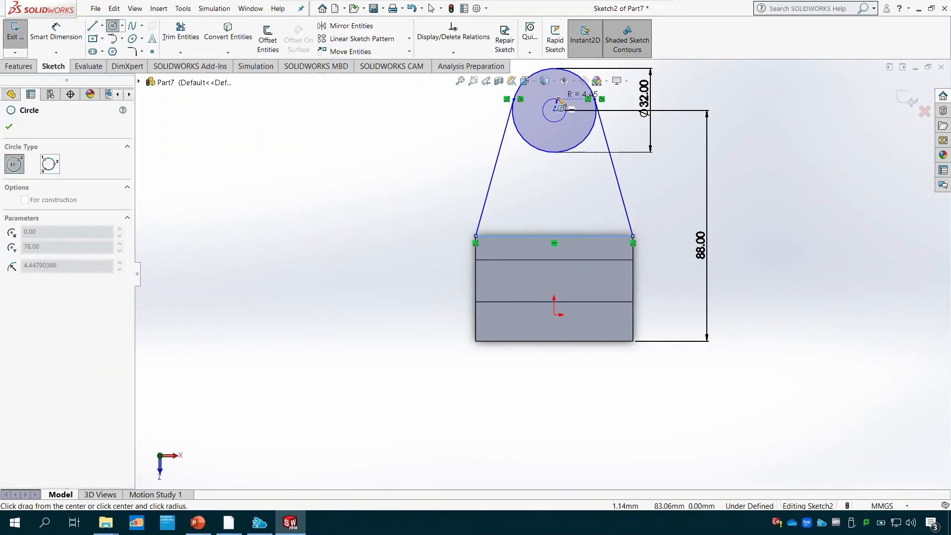
left_click(561, 97)
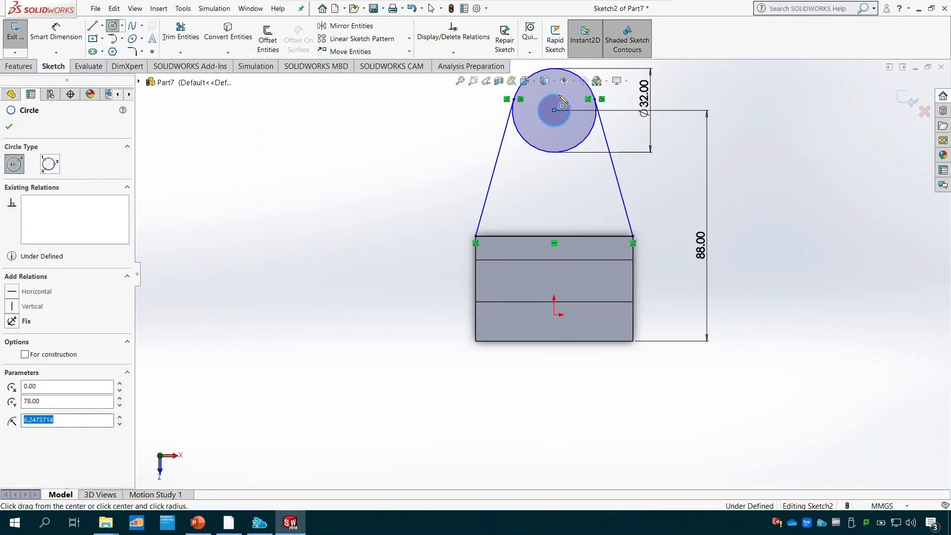
key("Escape")
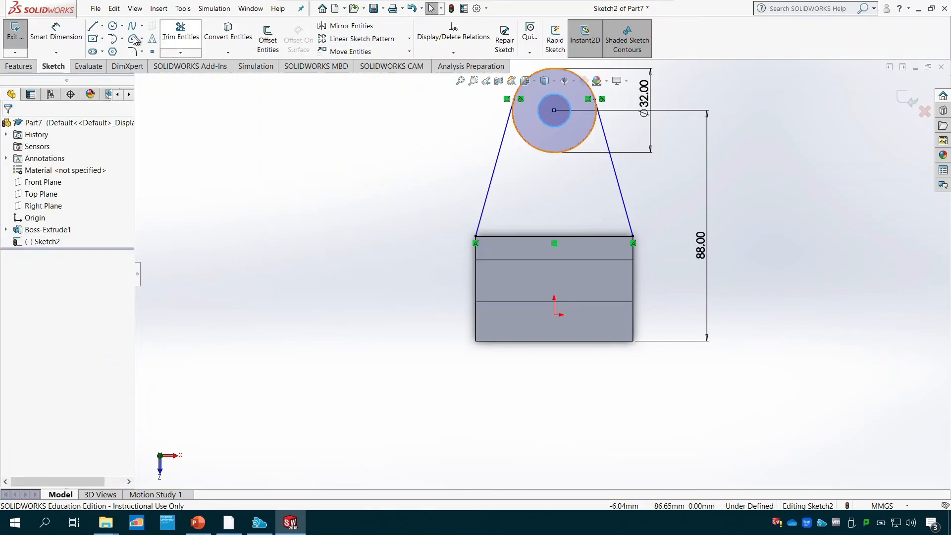
- Dimension the inner circle's diameter to 22 mm
left_click(56, 30)
left_click(567, 127)
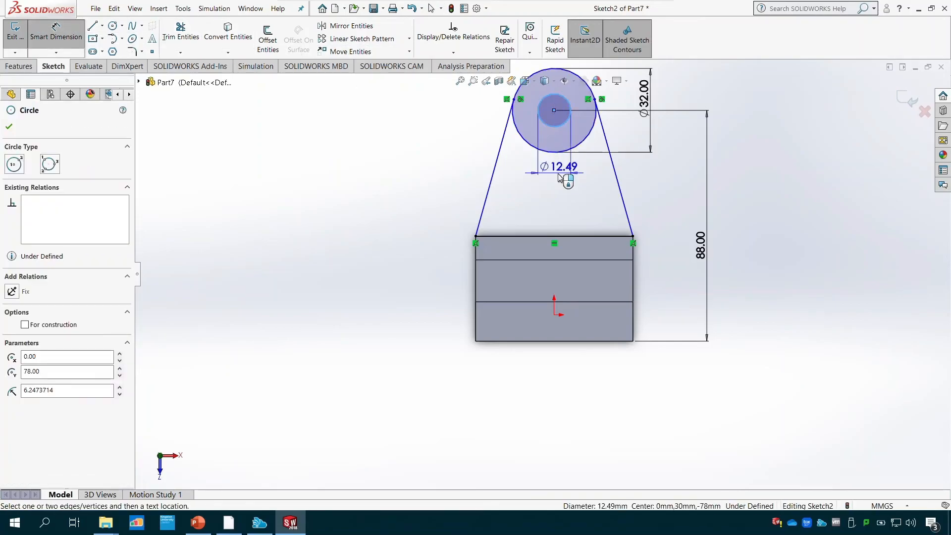
left_click(559, 187)
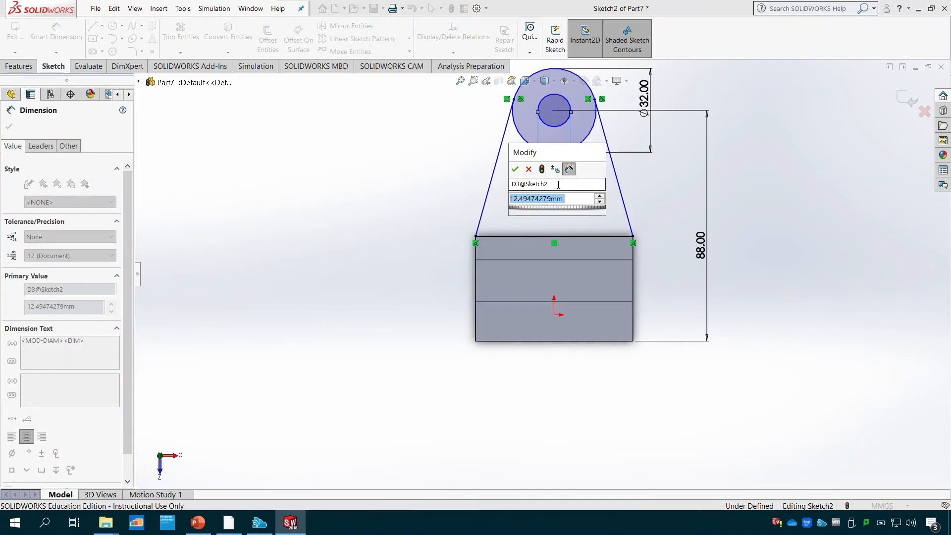
type("22")
key("Return")
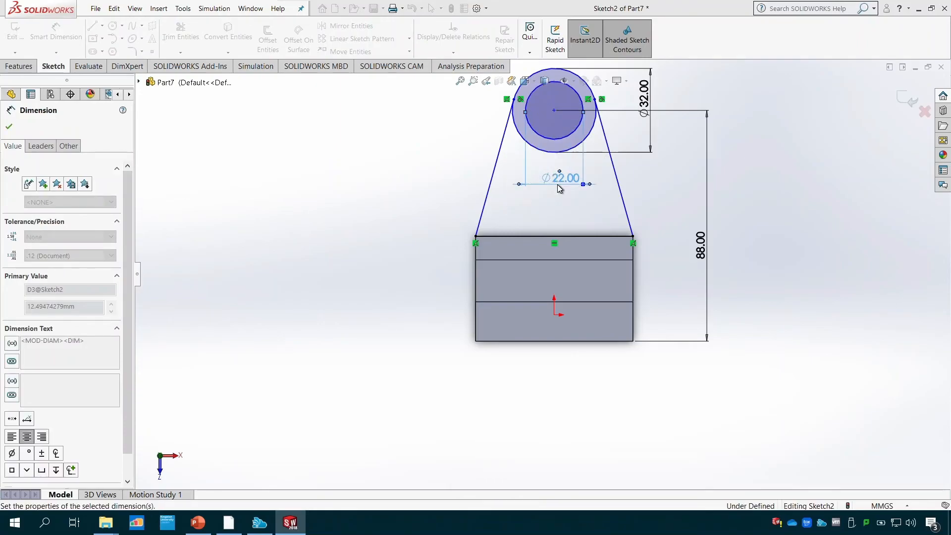
key("Escape")
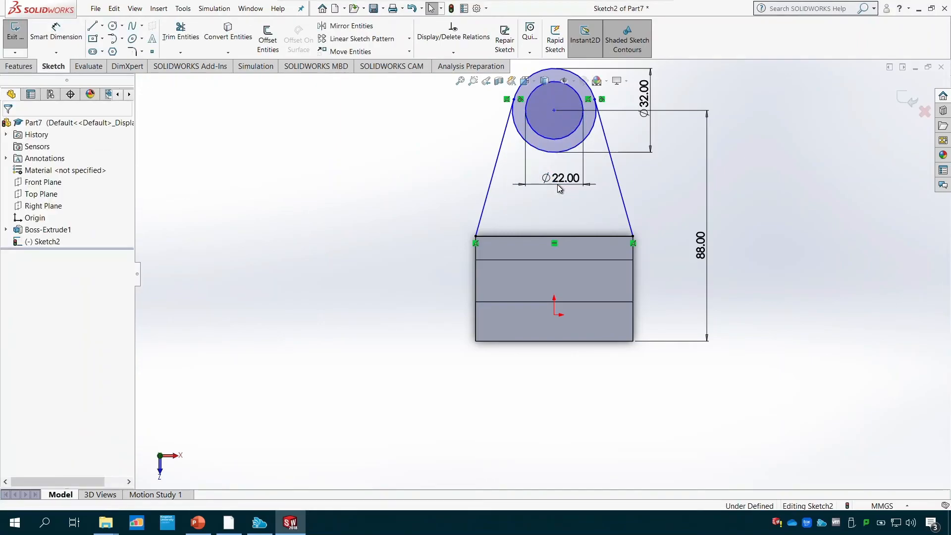
- Trim away the 32 mm circle's arc between the tangent lines on the side facing the block, using Trim to closest
left_click(496, 163)
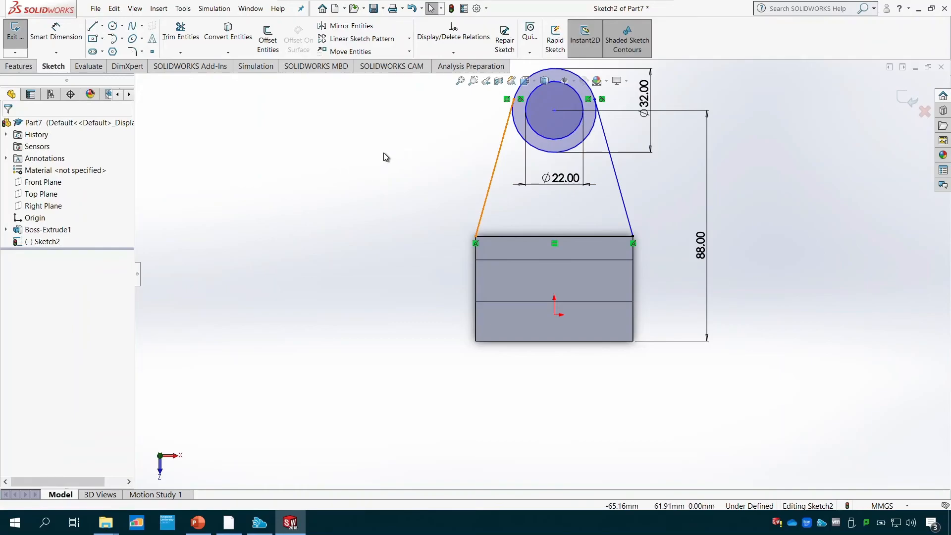
left_click(182, 43)
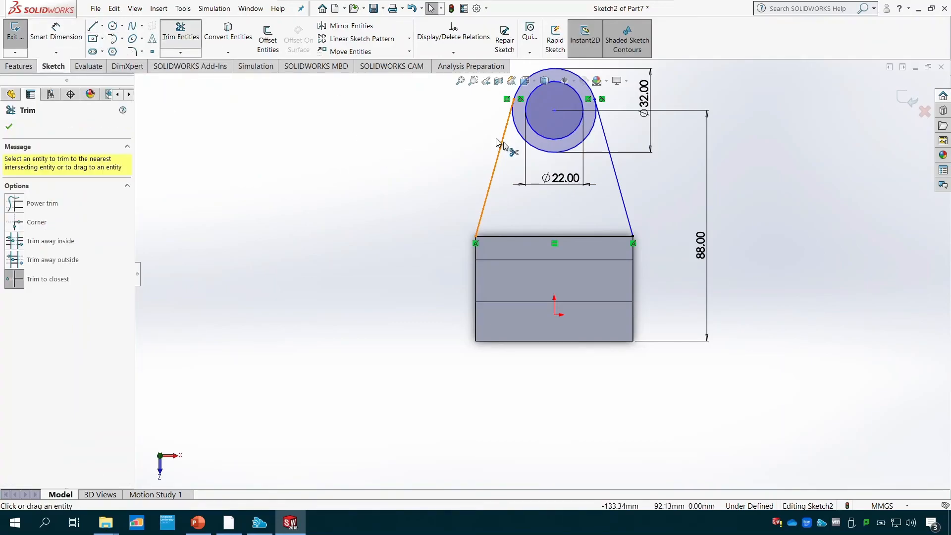
left_click(547, 152)
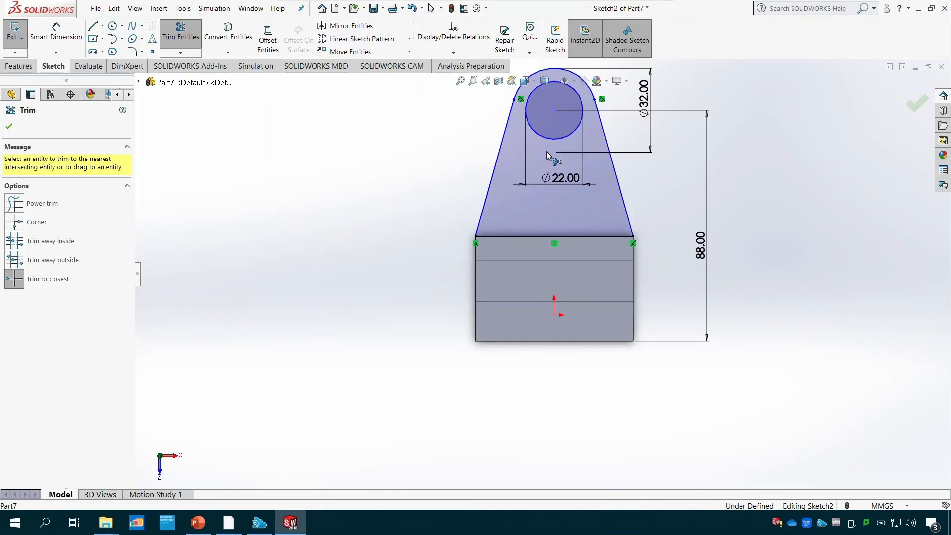
- Close the arm sketch and extrude it downward with the Up To Surface end condition, ending at the underside face of the block's ledge
left_click(23, 43)
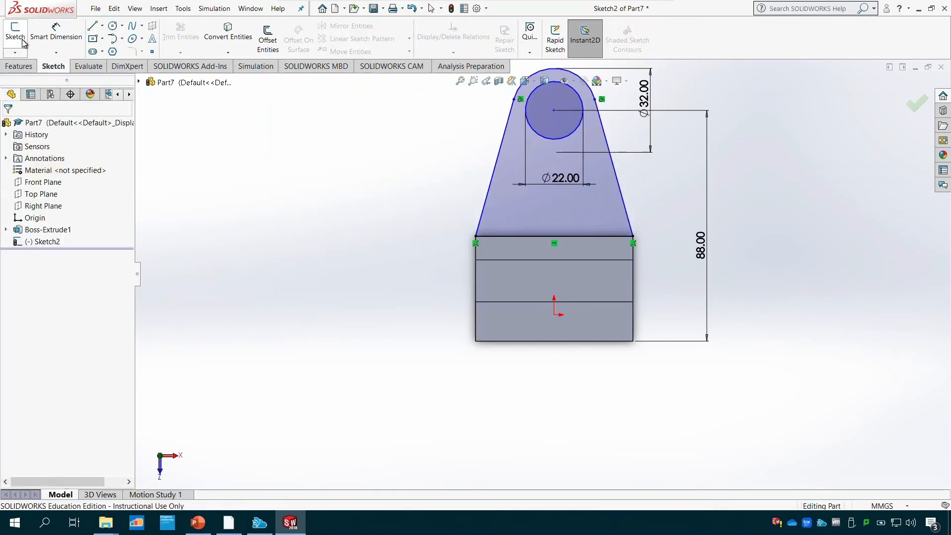
left_click(25, 68)
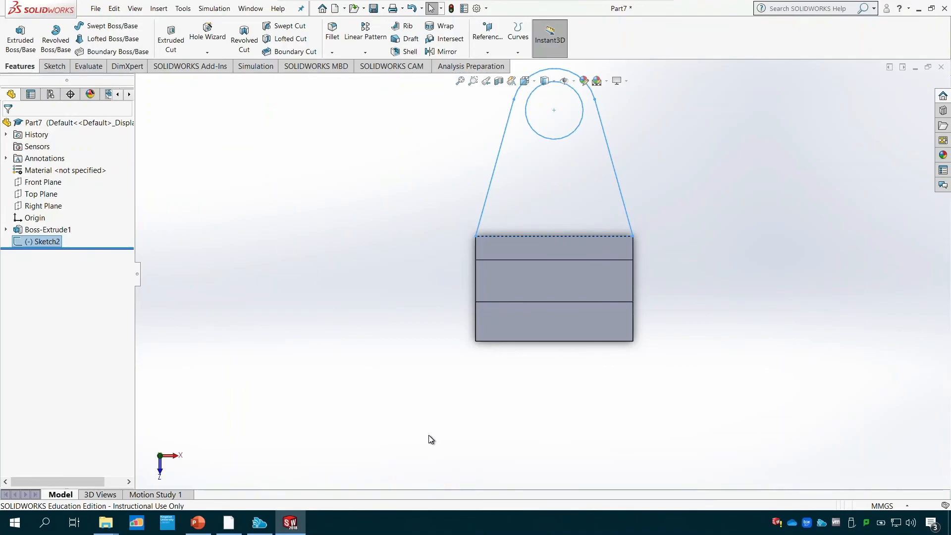
middle_click_drag(429, 440, 291, 376)
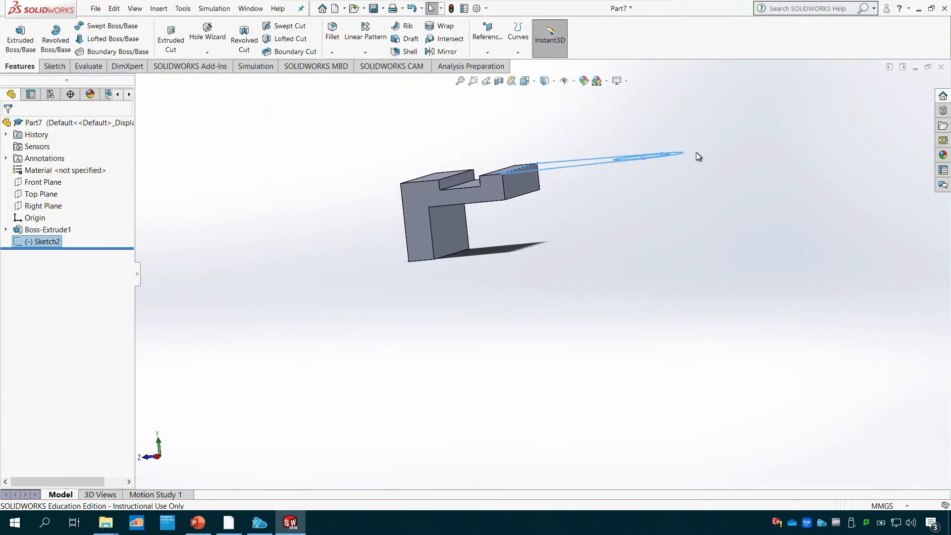
left_click(25, 47)
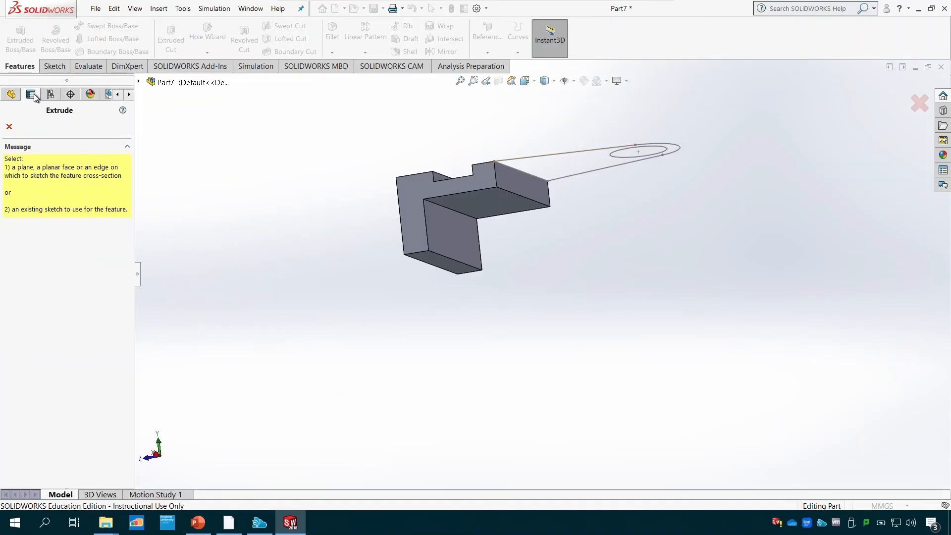
left_click(139, 83)
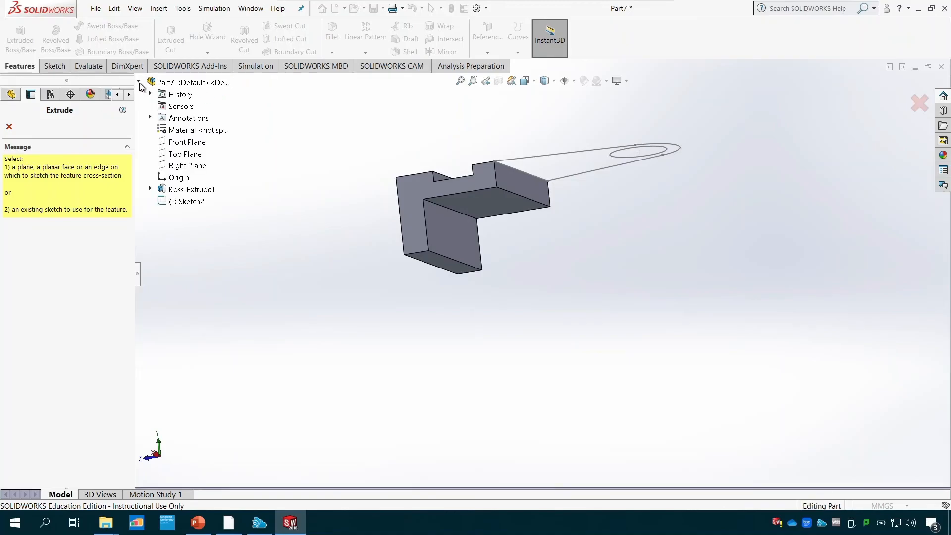
left_click(184, 202)
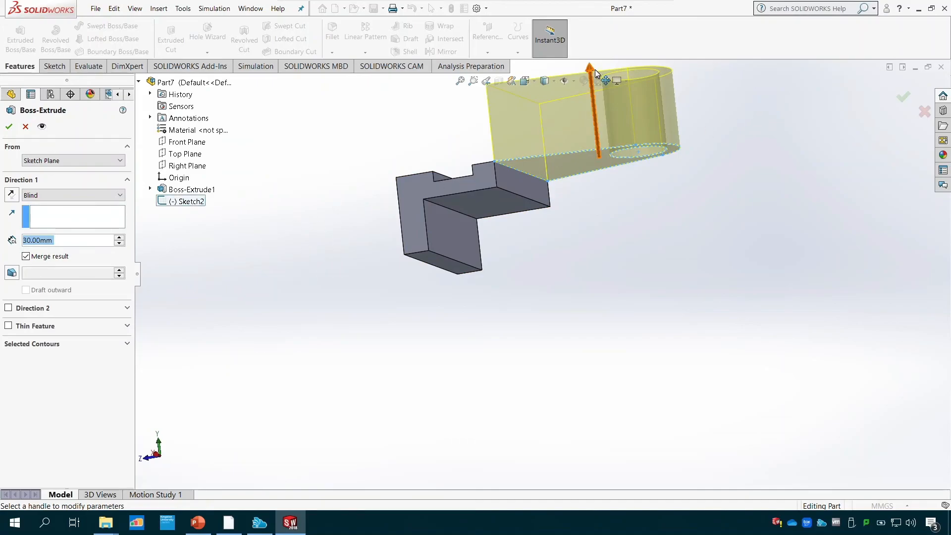
left_click_drag(592, 81, 609, 171)
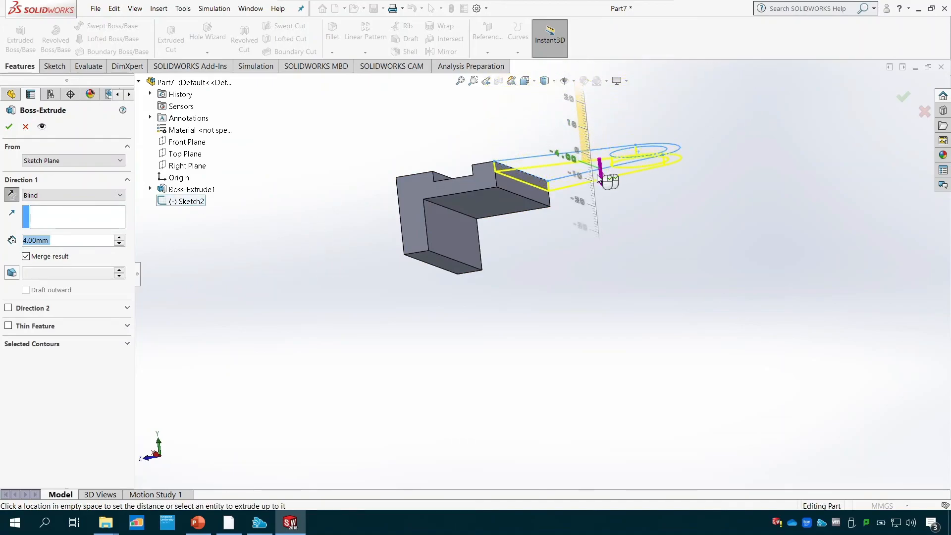
left_click(79, 195)
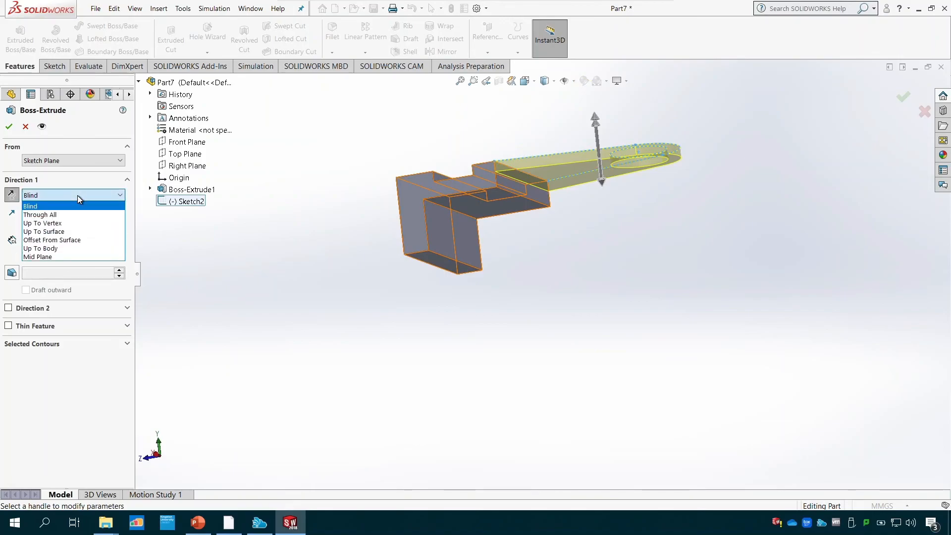
left_click(75, 232)
left_click(492, 204)
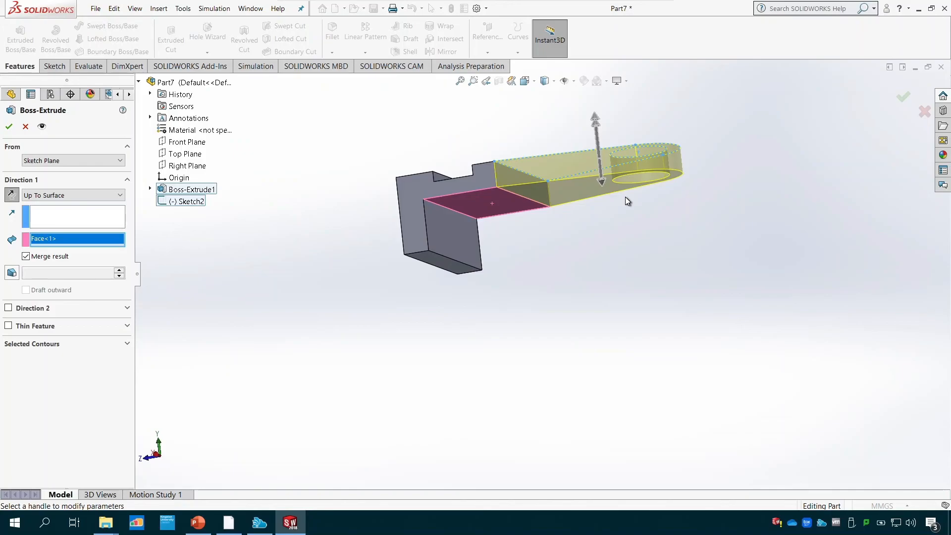
left_click(10, 126)
middle_click_drag(549, 288, 578, 325)
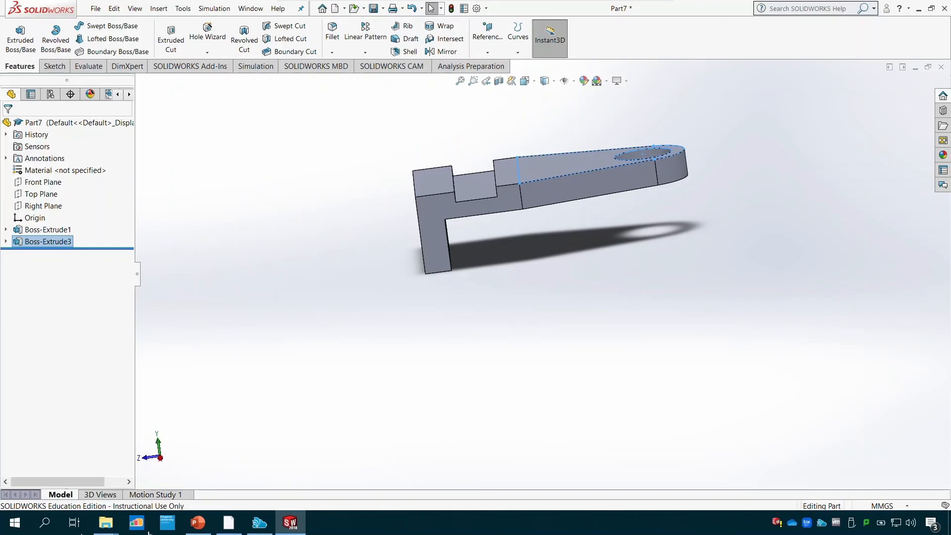
- Check the Tutorial 5 drawing in PowerPoint, then return to SOLIDWORKS and create a reference plane offset 40 mm above the arm's upper face
left_click(198, 522)
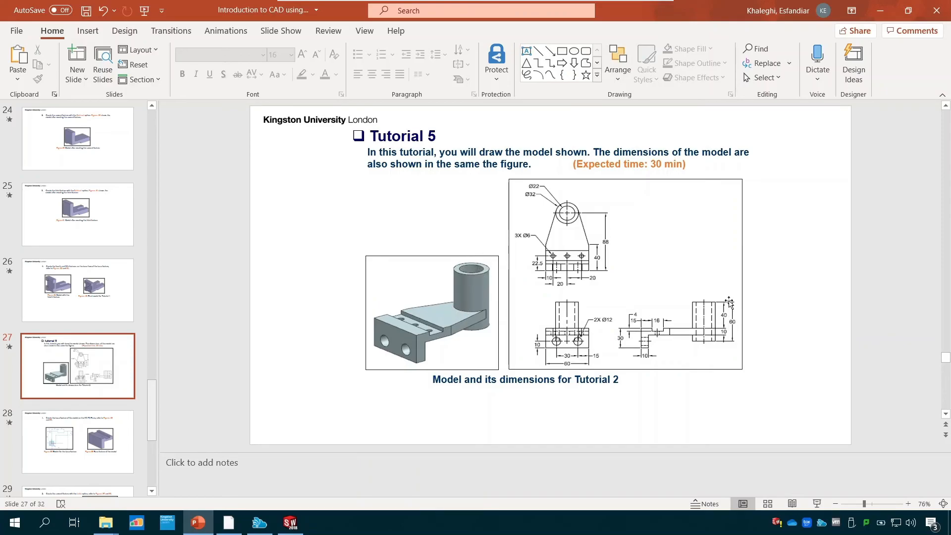
left_click(296, 529)
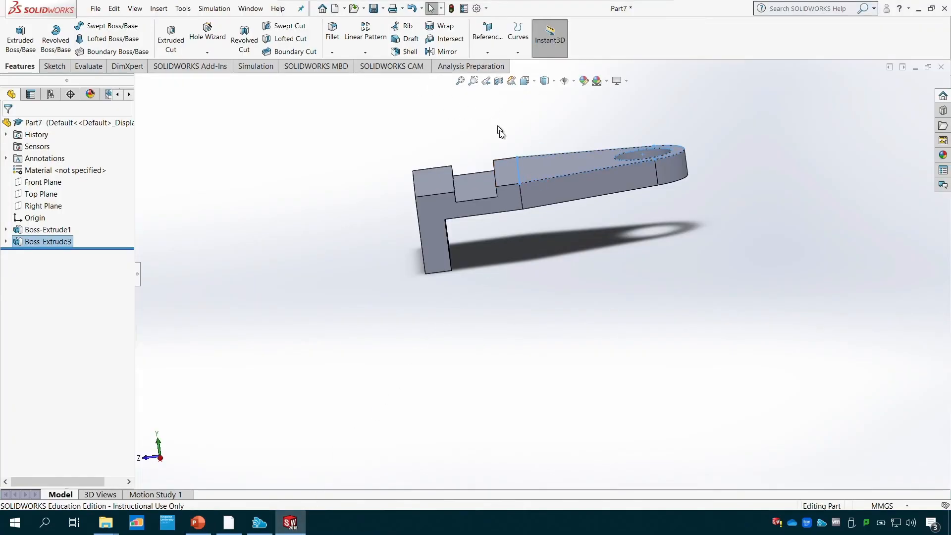
scroll(620, 325, "up", 3)
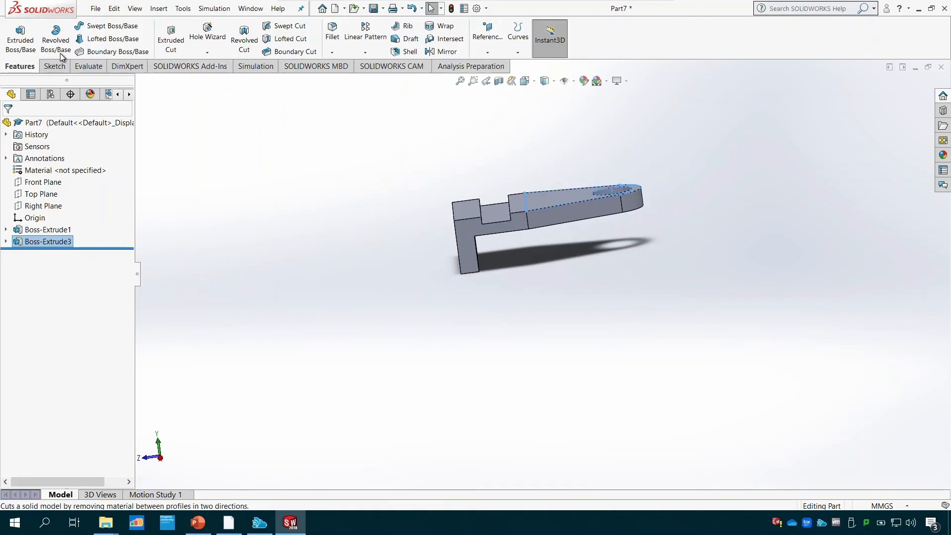
left_click(487, 52)
left_click(496, 64)
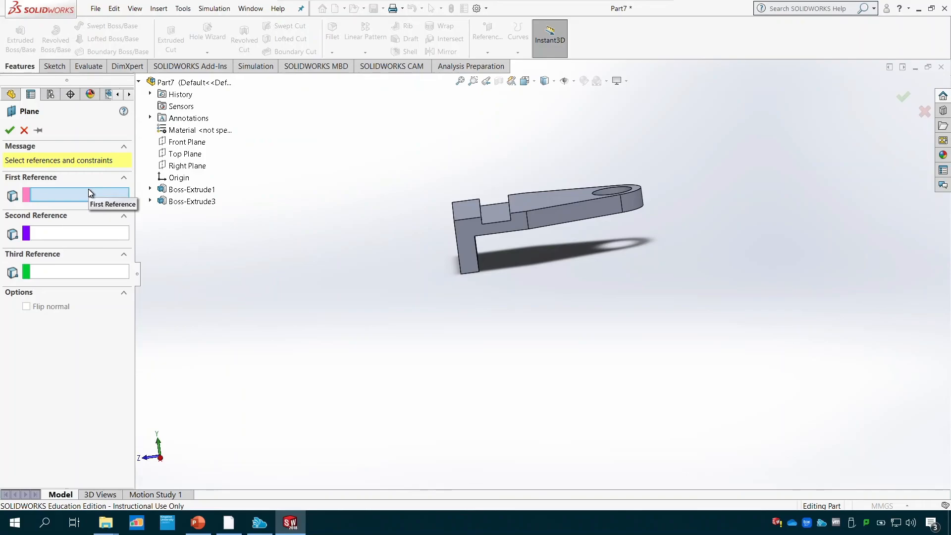
left_click(542, 201)
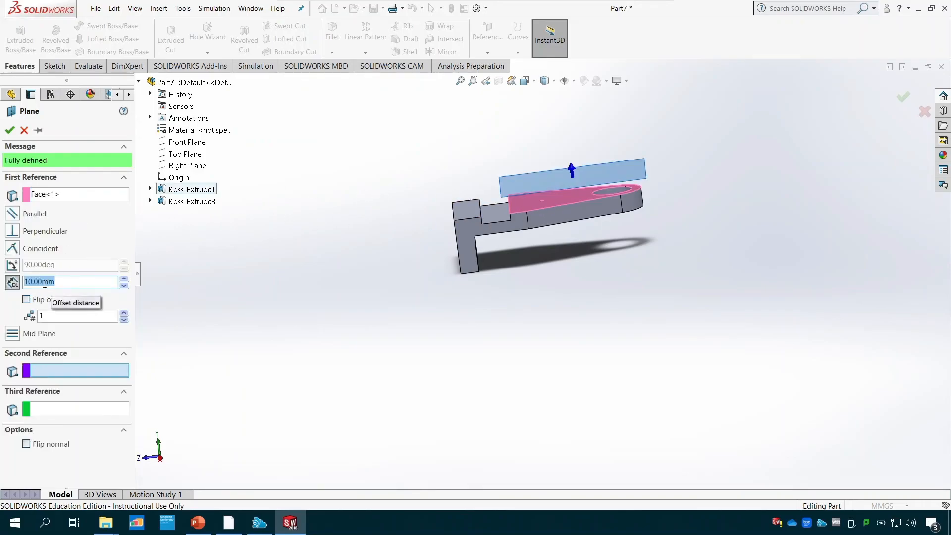
left_click_drag(32, 283, 11, 280)
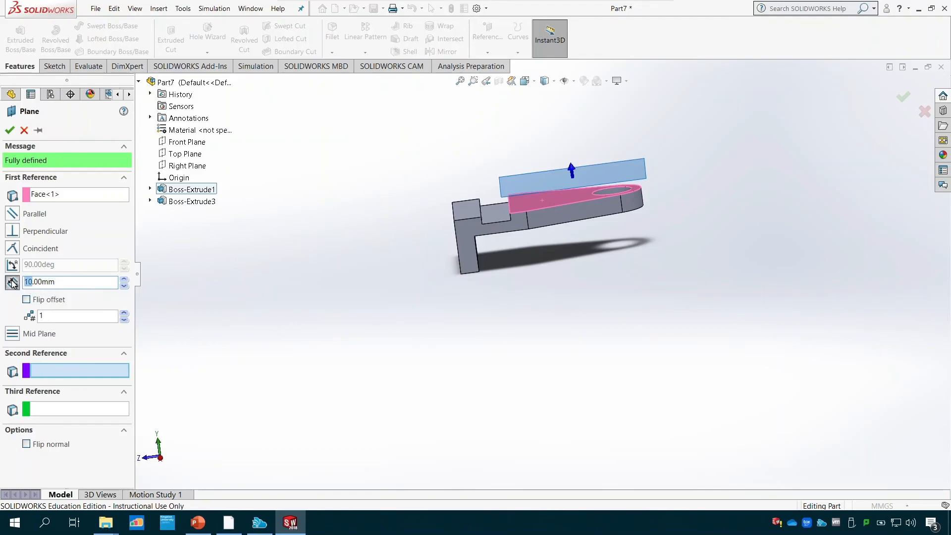
type("40")
left_click(9, 130)
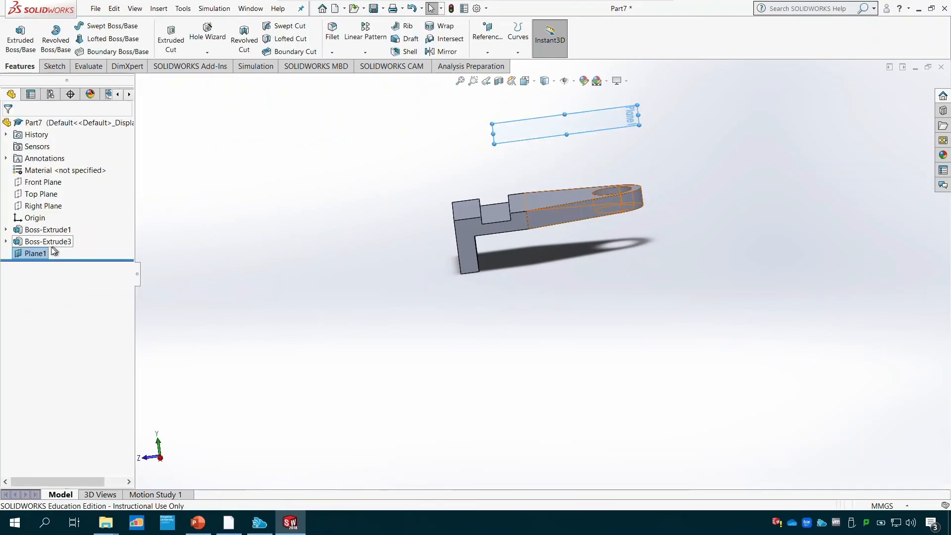
- Start a sketch on the offset plane, viewed from above, and draw an 11 mm radius circle coinciding with the arm's hole edge
left_click(53, 66)
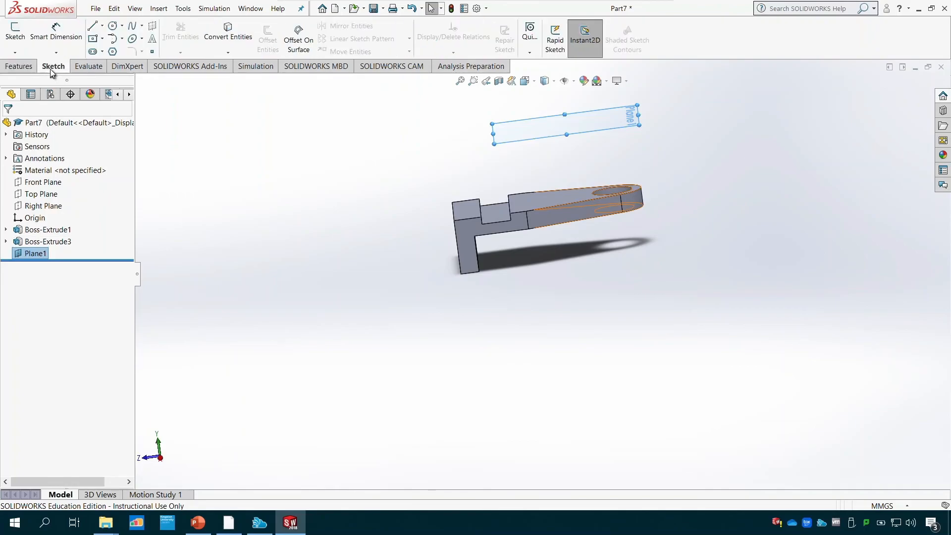
left_click(22, 45)
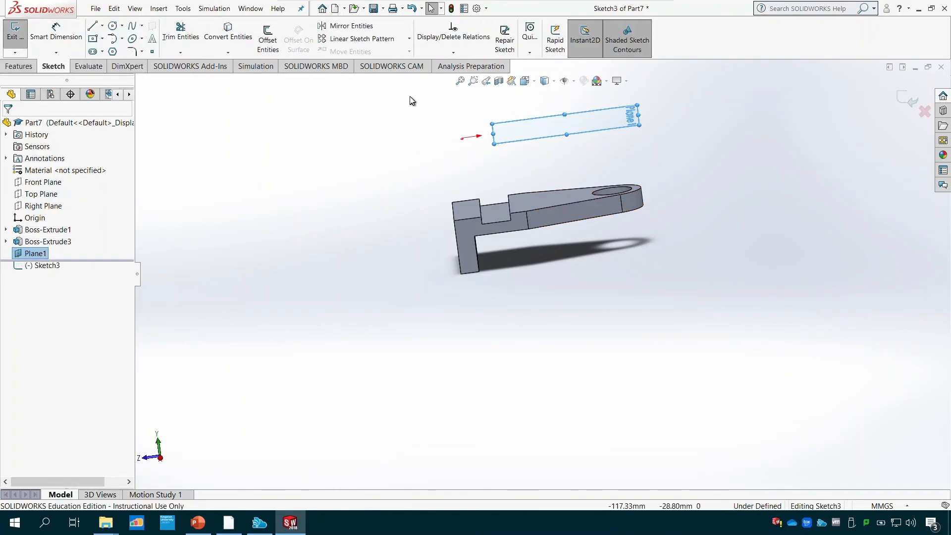
left_click(534, 83)
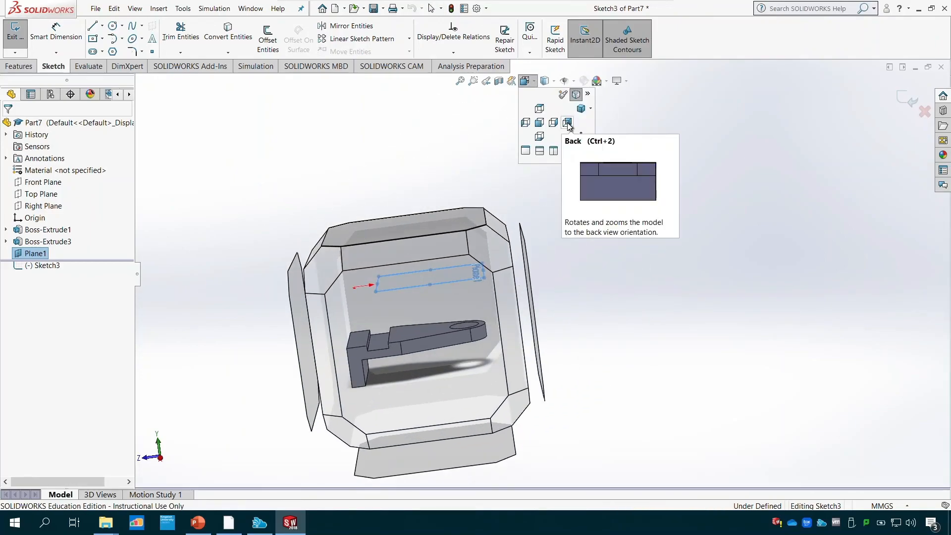
left_click(581, 137)
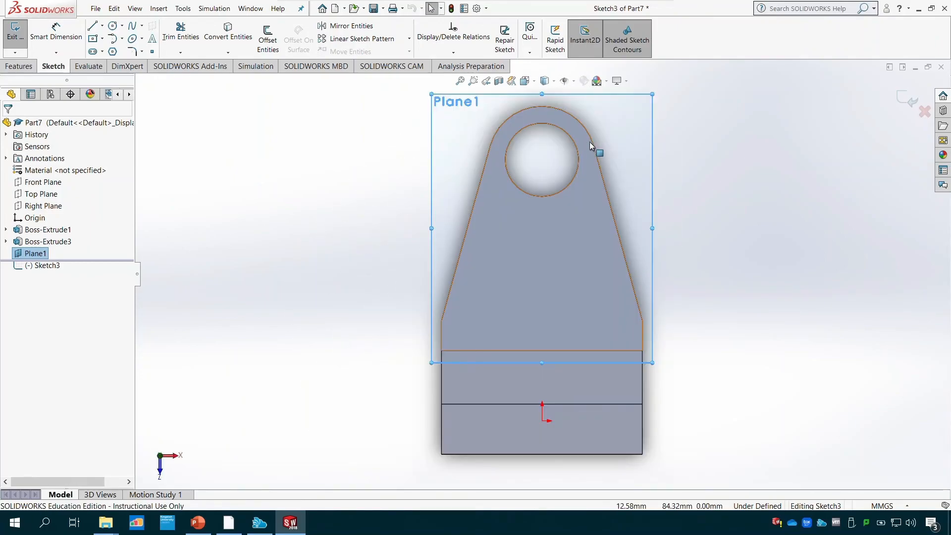
left_click(113, 27)
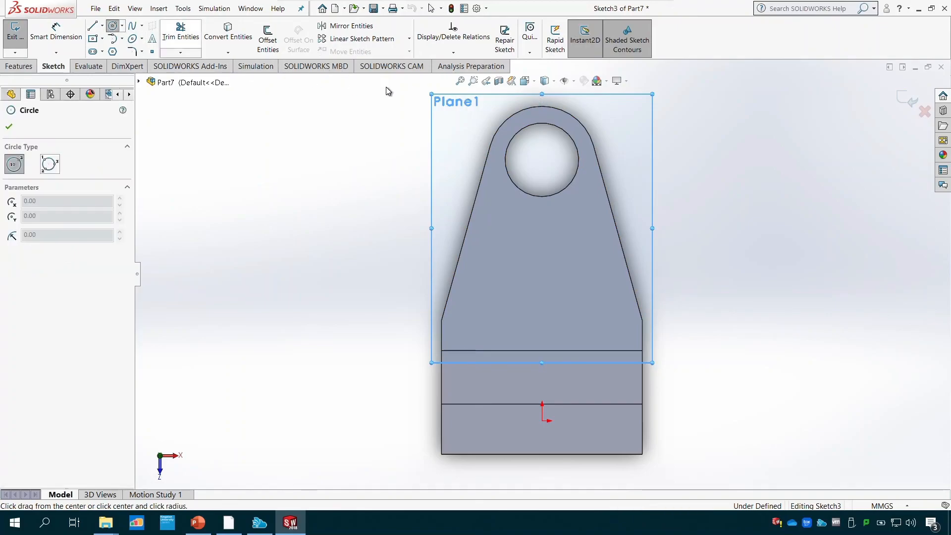
left_click(542, 159)
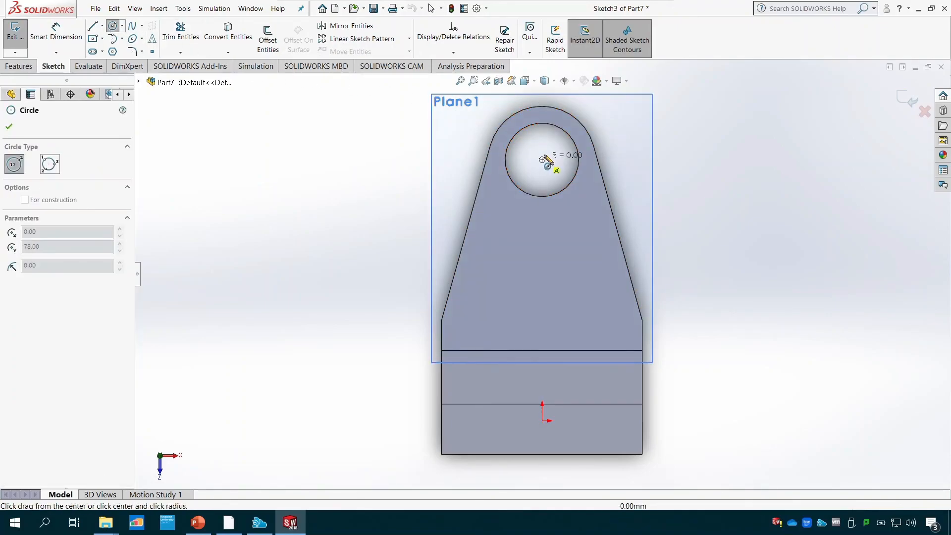
left_click(562, 132)
- Draw a concentric 16 mm radius circle matching the arm's rounded end, and close the sketch
left_click(542, 160)
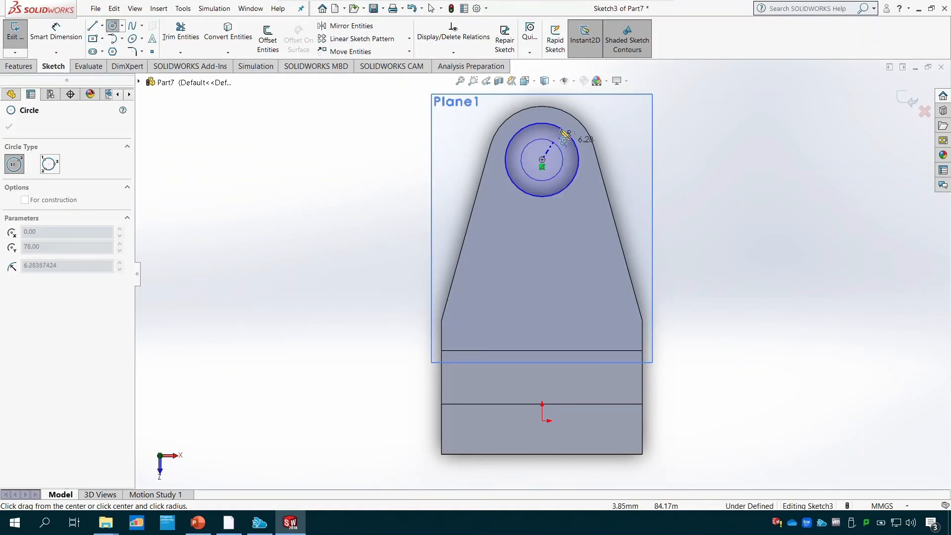
left_click(569, 117)
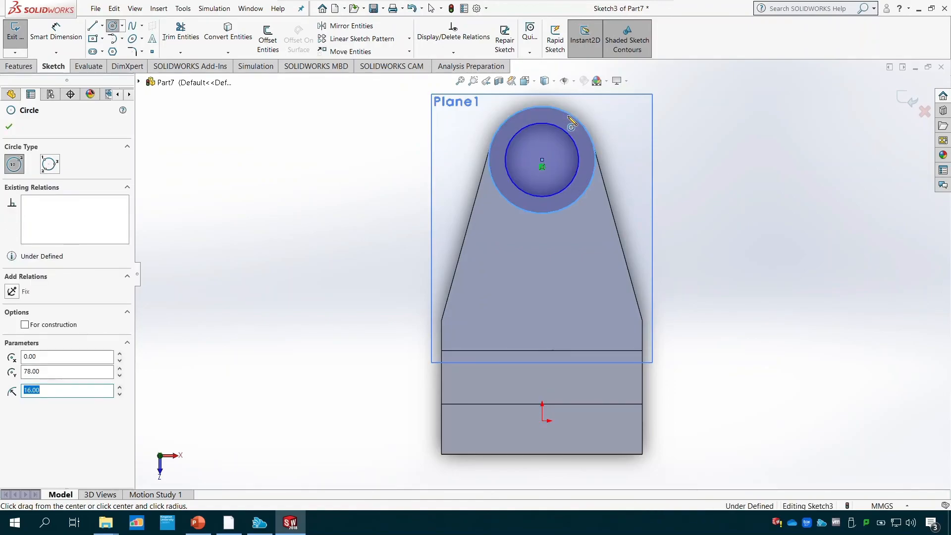
left_click(15, 32)
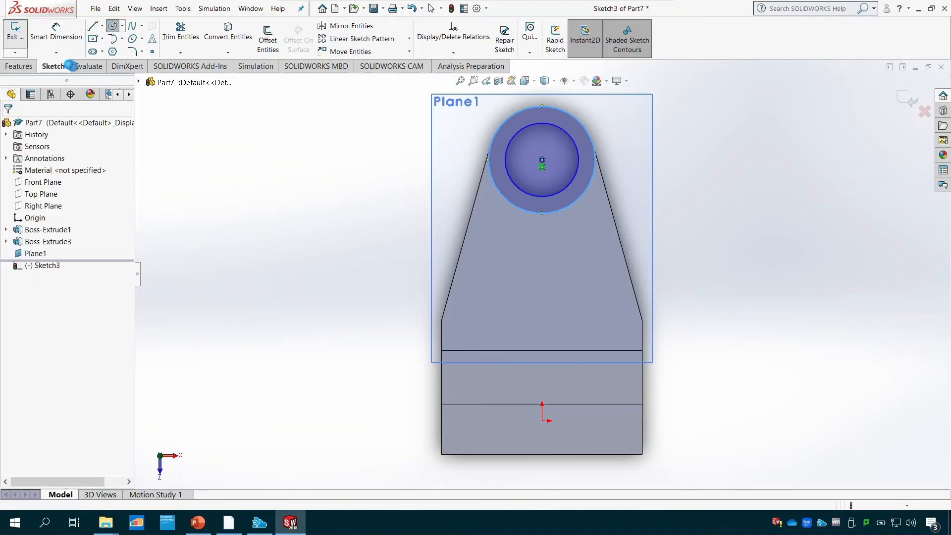
- Extrude the two-circle ring sketch 60 mm downward through the arm's end as a Blind boss with merged result, checking the height in the PowerPoint drawing
mouse_move(385, 441)
middle_mouse_down()
mouse_move(304, 280)
mouse_move(395, 223)
mouse_move(439, 153)
mouse_move(443, 115)
mouse_move(454, 124)
middle_mouse_up()
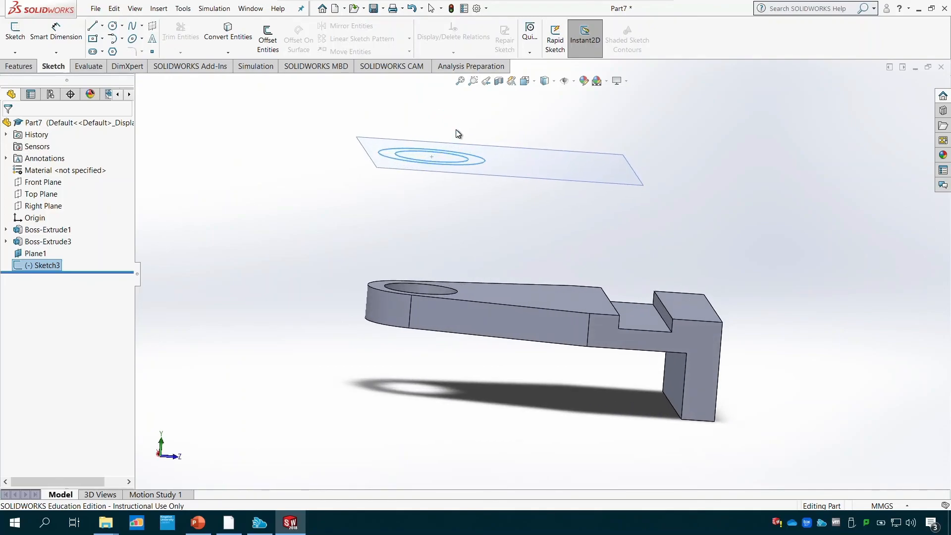
left_click(20, 67)
left_click(18, 44)
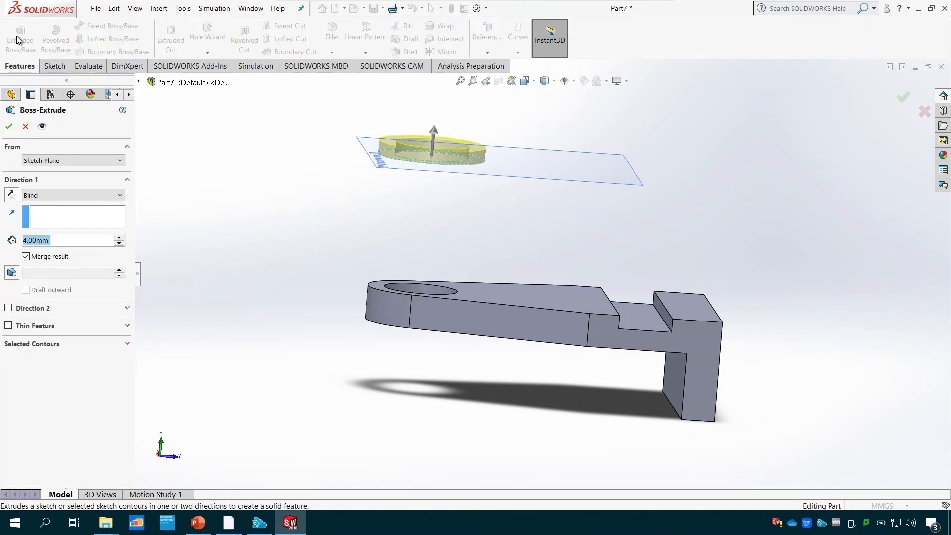
left_click_drag(435, 133, 436, 243)
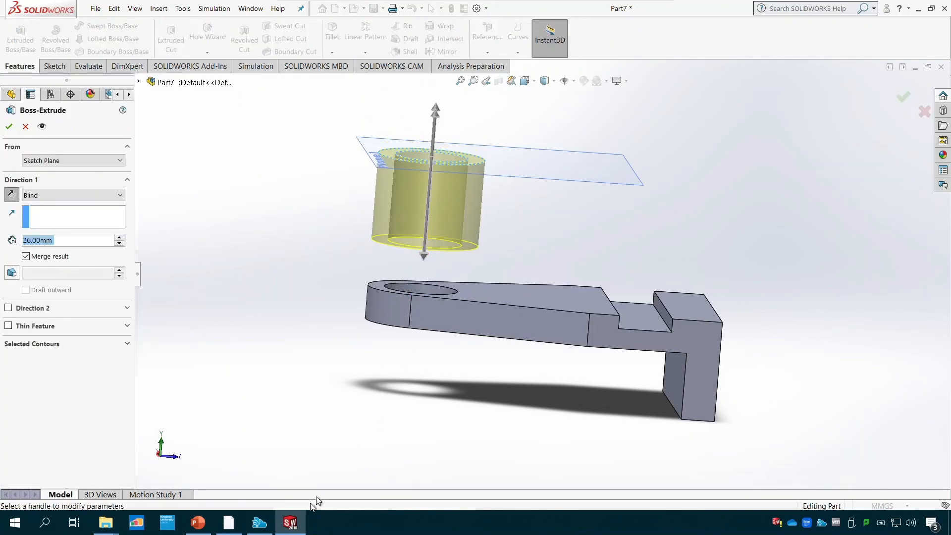
left_click(191, 529)
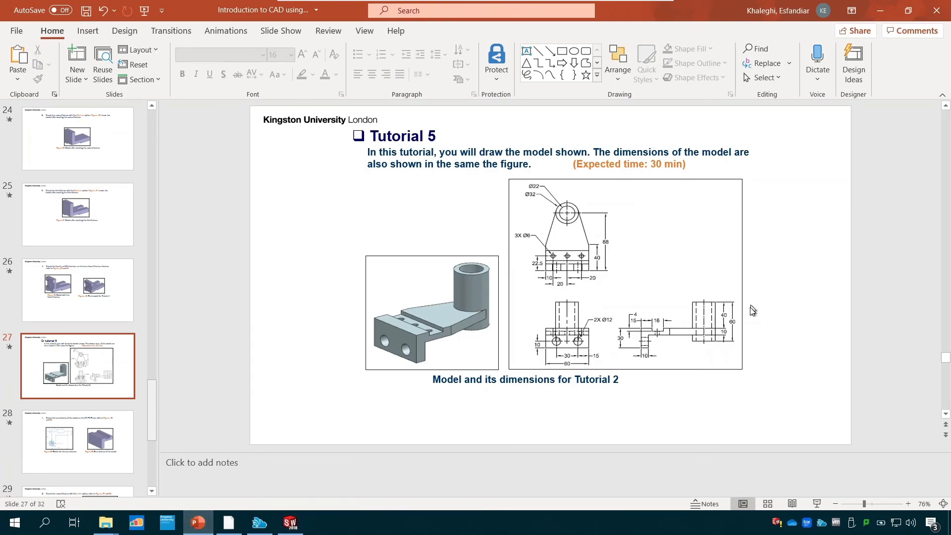
left_click(296, 528)
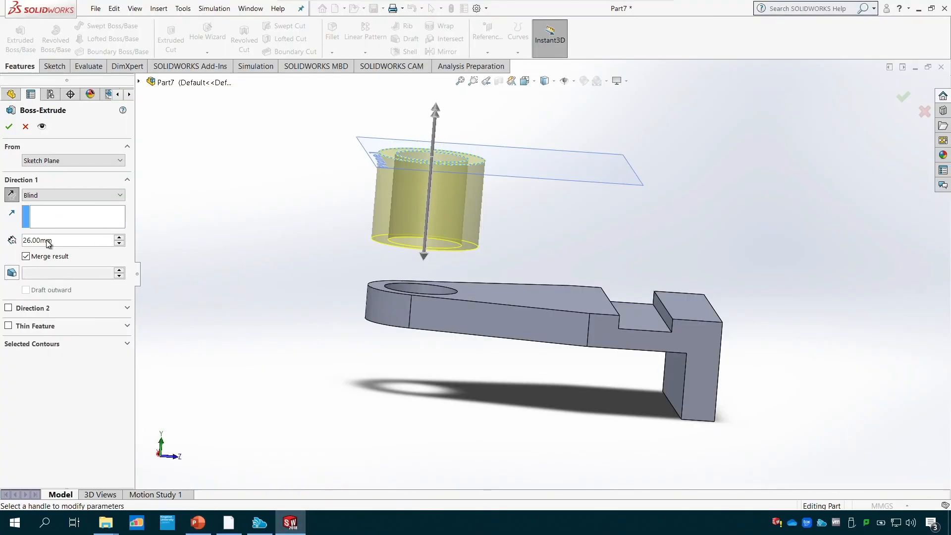
left_click_drag(65, 241, 14, 241)
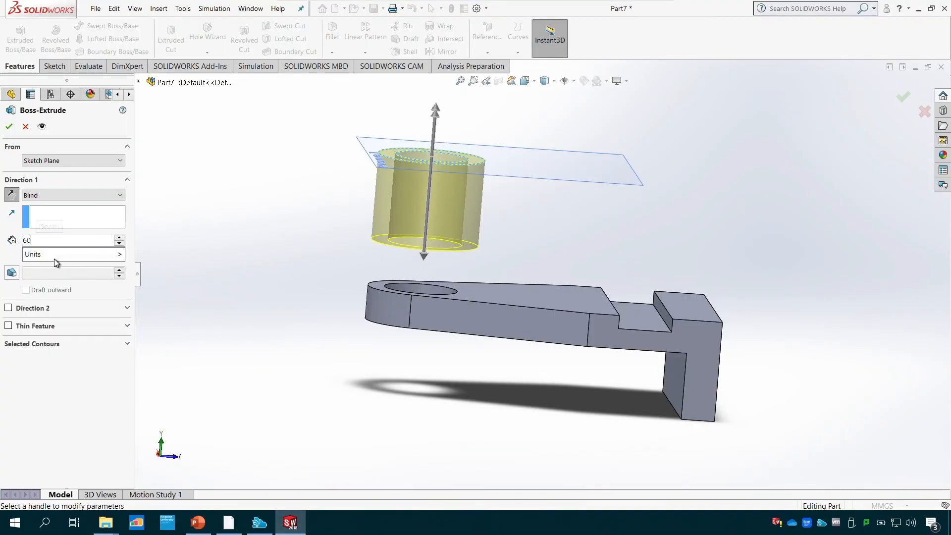
type("60")
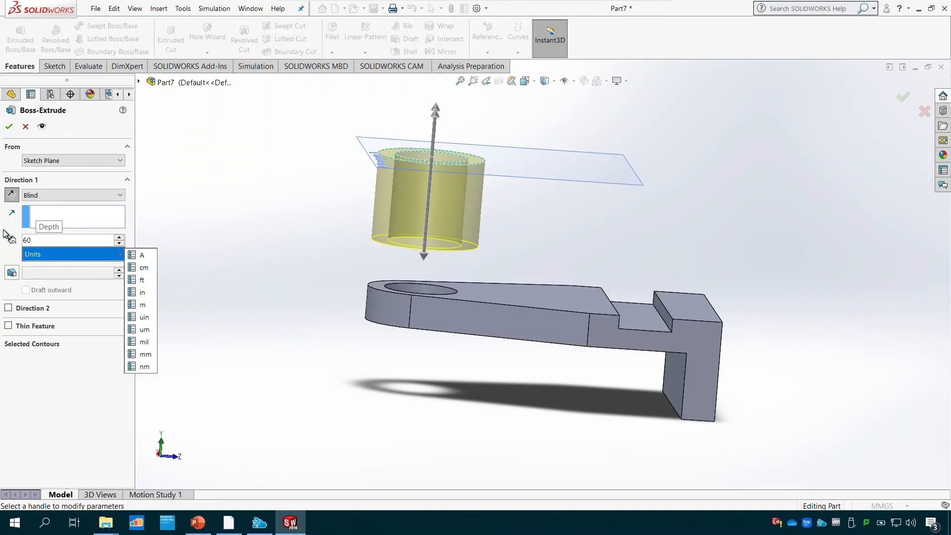
key("Return")
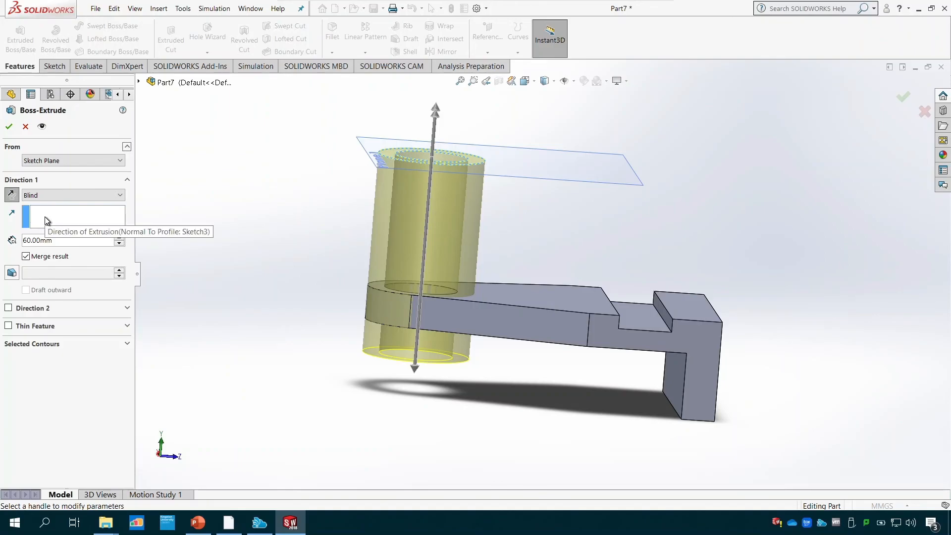
left_click(9, 126)
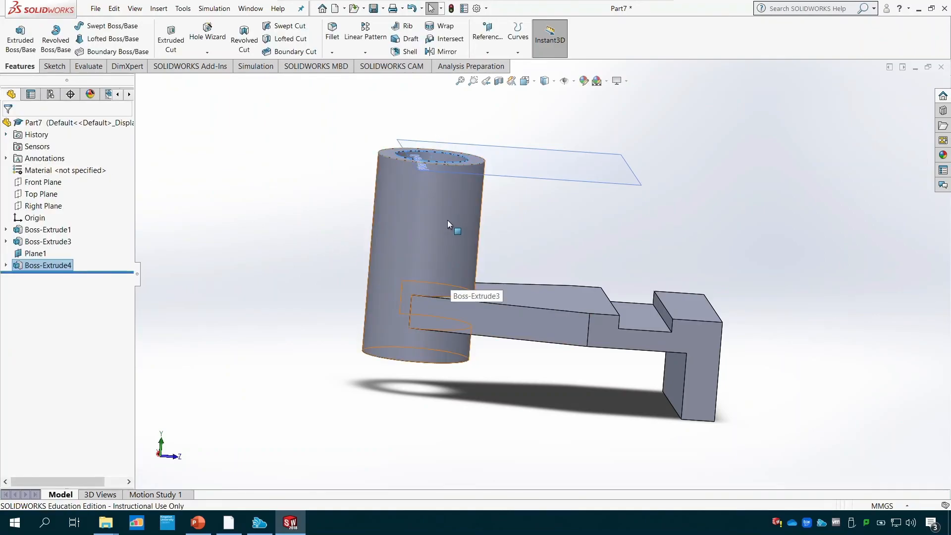
- Check the Tutorial 5 drawing in PowerPoint, then return to SOLIDWORKS and start a sketch on the notched block's outer end face, viewed normal to it
middle_click_drag(805, 255, 614, 263)
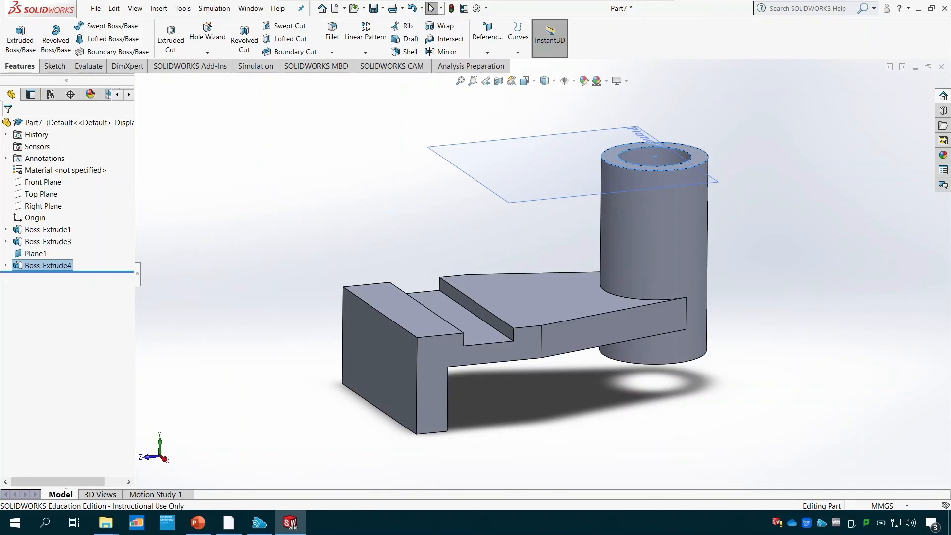
left_click(199, 523)
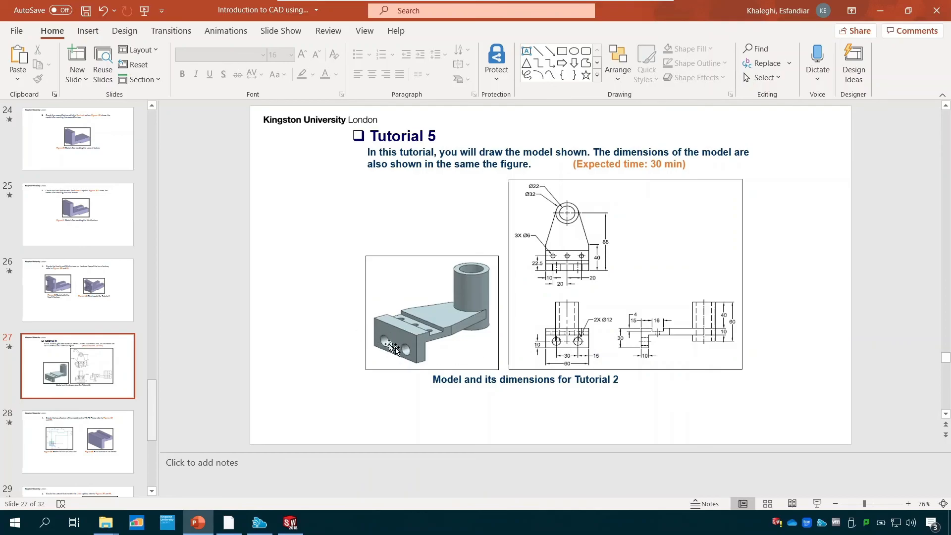
left_click(291, 523)
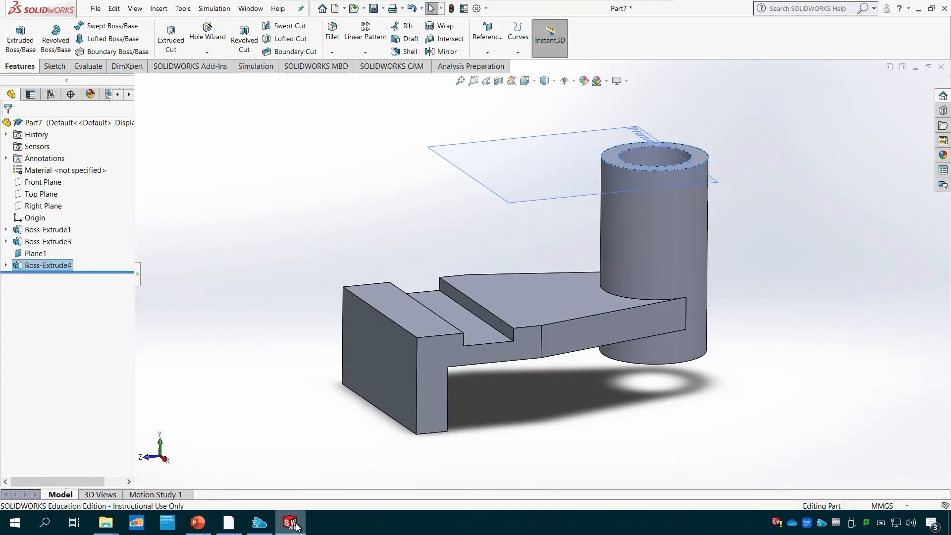
left_click(365, 361)
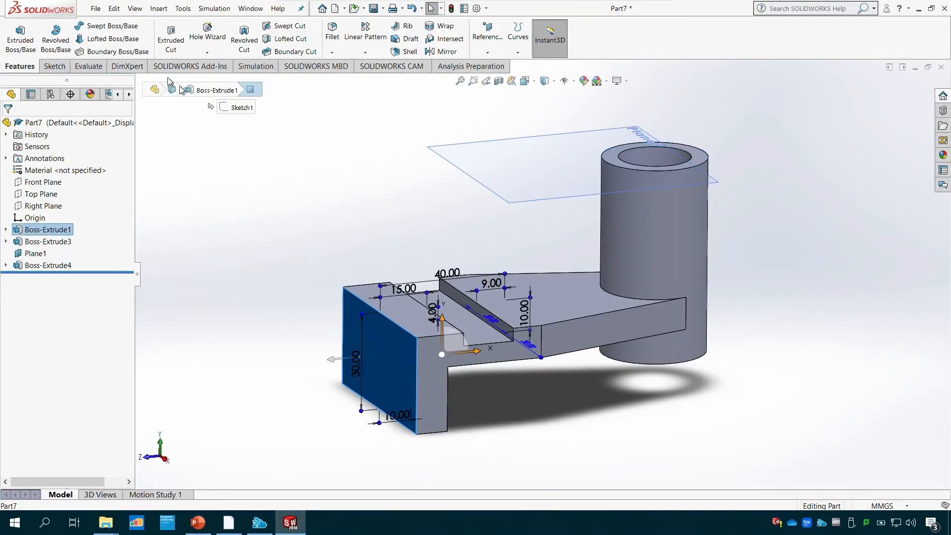
left_click(56, 67)
left_click(15, 33)
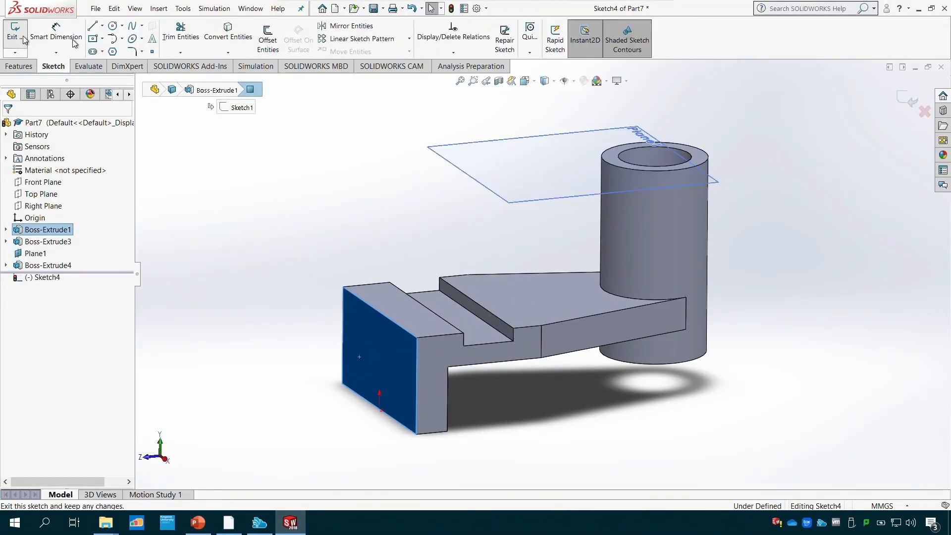
left_click(525, 81)
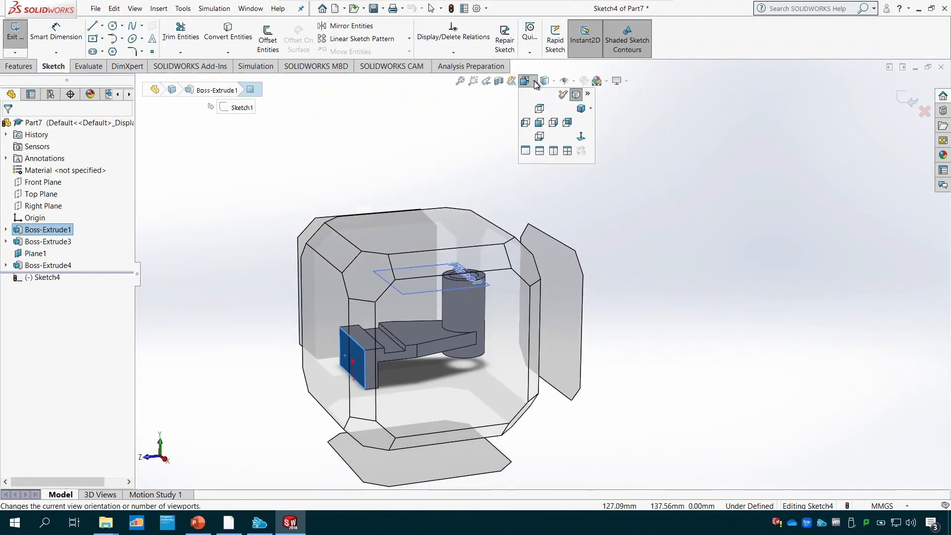
left_click(581, 137)
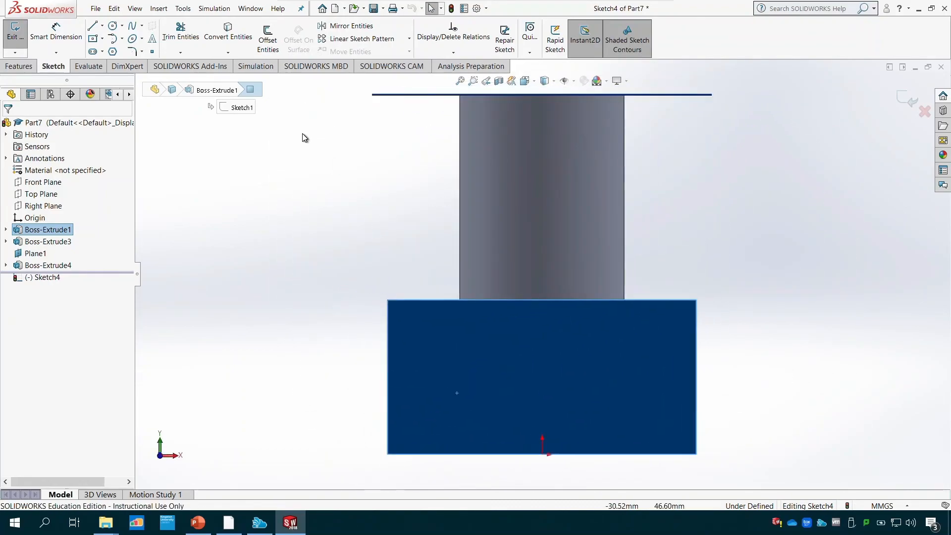
- Draw a circle with a radius of about 5.25 mm in the left half of the block's end face
left_click(112, 26)
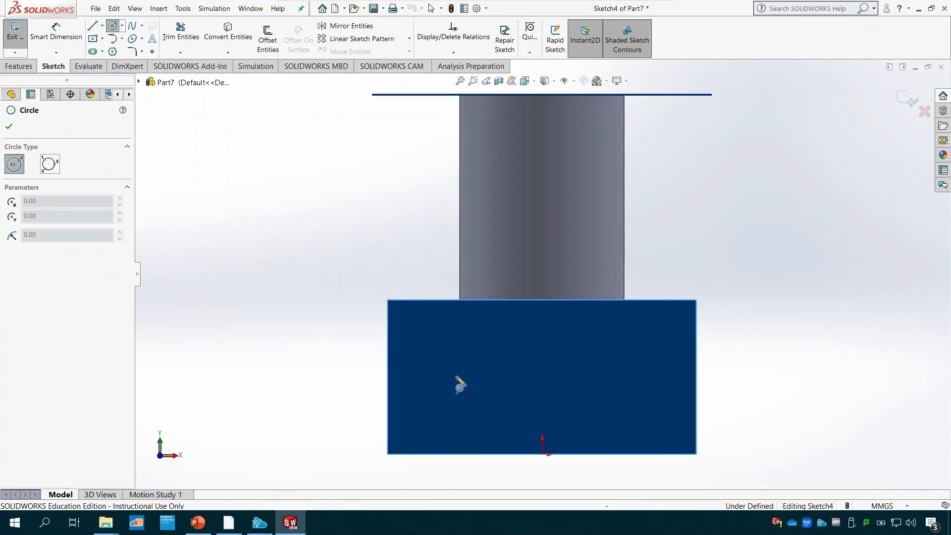
left_click(456, 377)
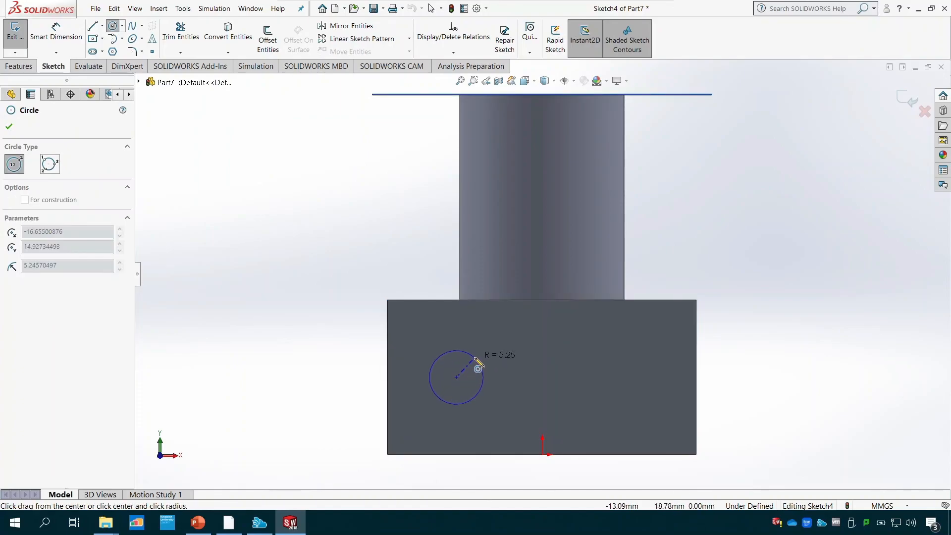
left_click(478, 368)
key("Escape")
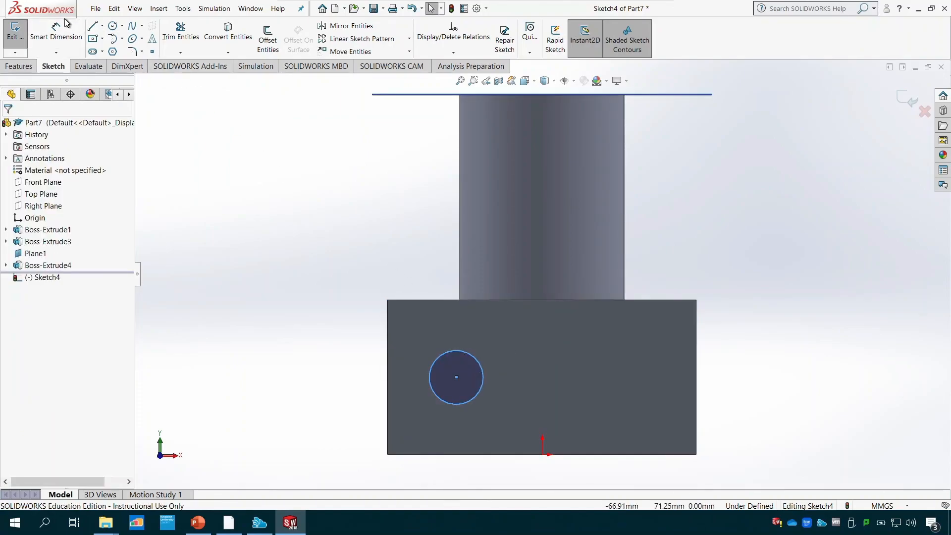
- Dimension the circle's diameter and set it to 12 mm
left_click(56, 31)
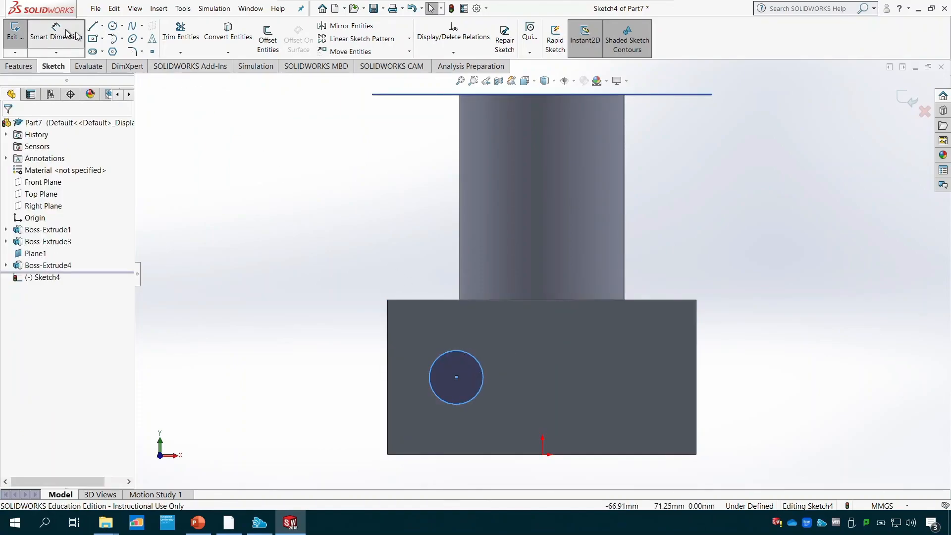
left_click(463, 352)
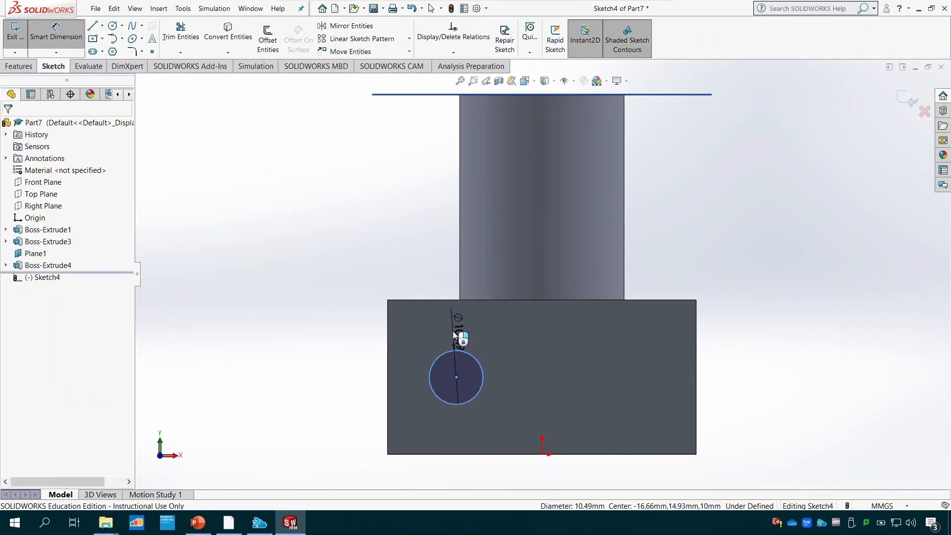
left_click(454, 335)
type("12")
key("Return")
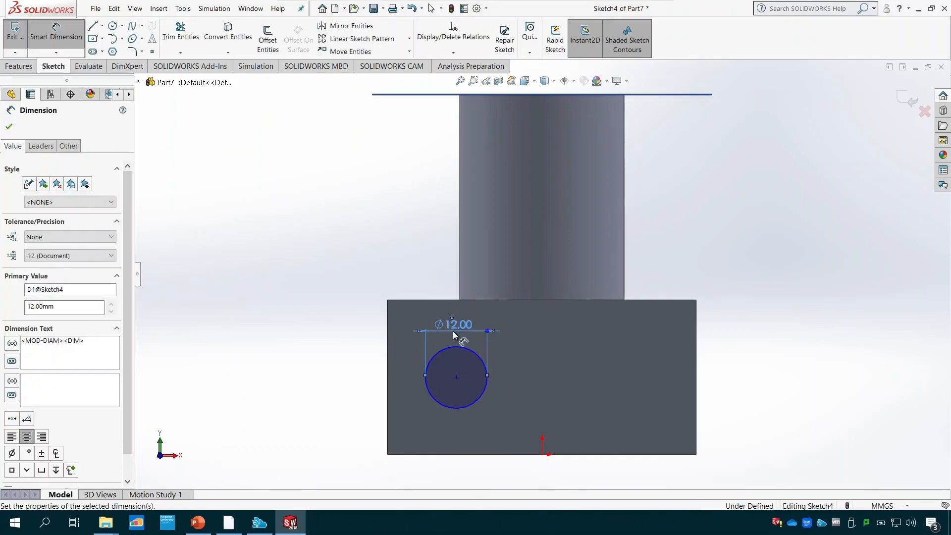
- Dimension the circle's centre 10 mm above the block's bottom edge, checking the height in the PowerPoint drawing
left_click(456, 377)
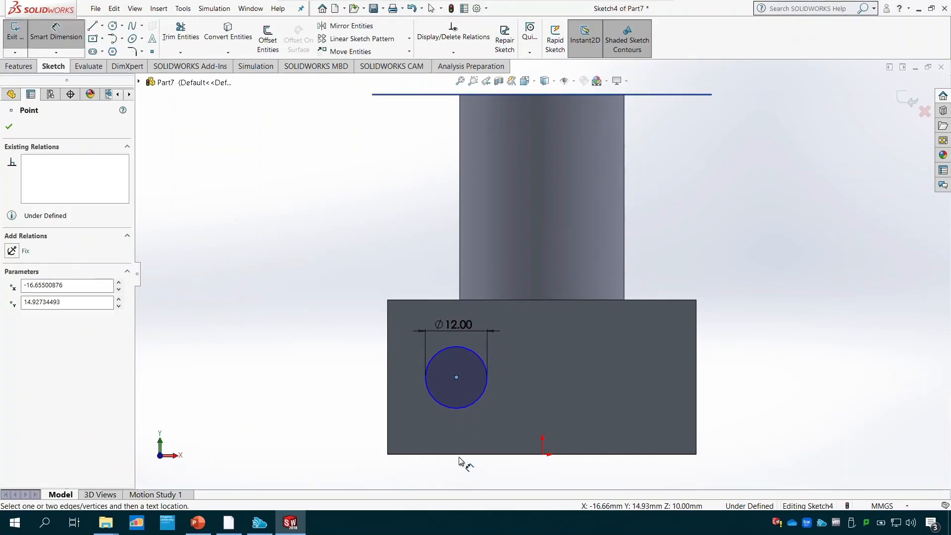
left_click(461, 453)
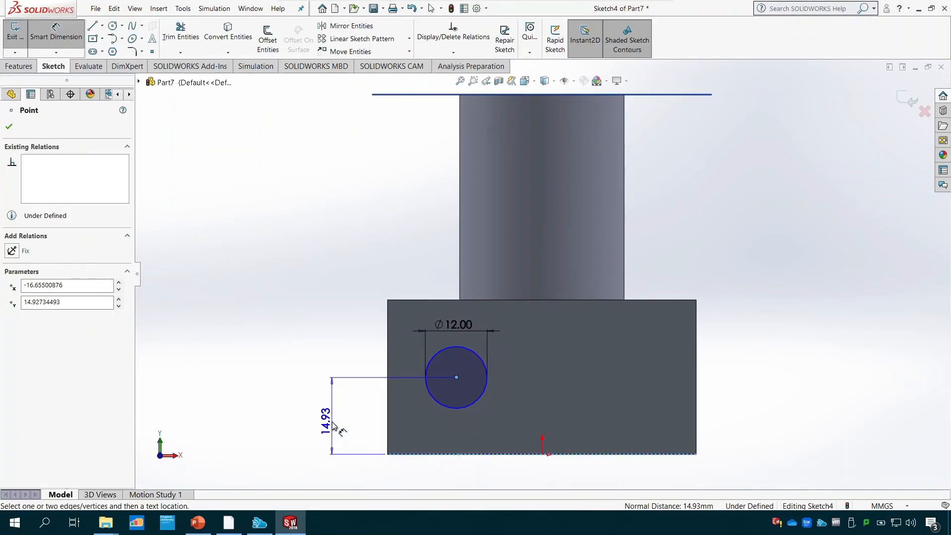
left_click(332, 424)
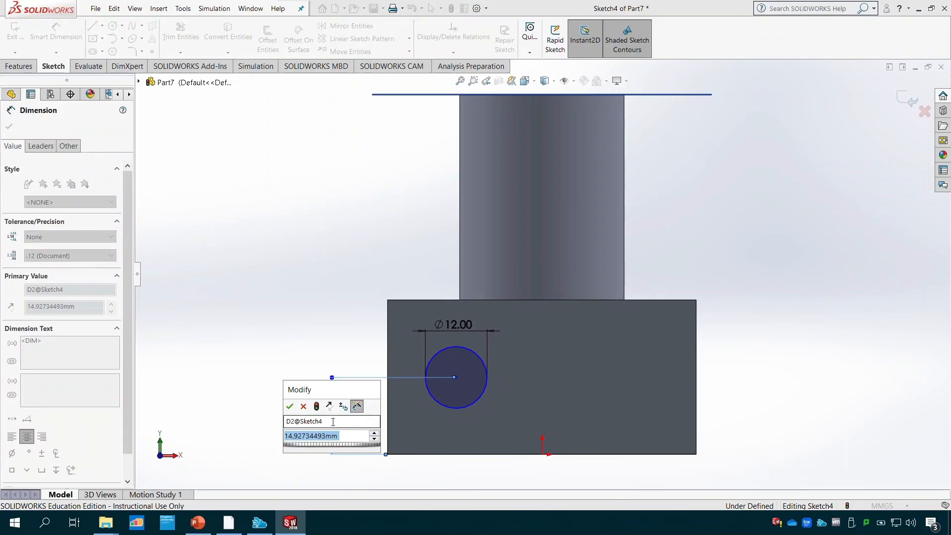
left_click(196, 522)
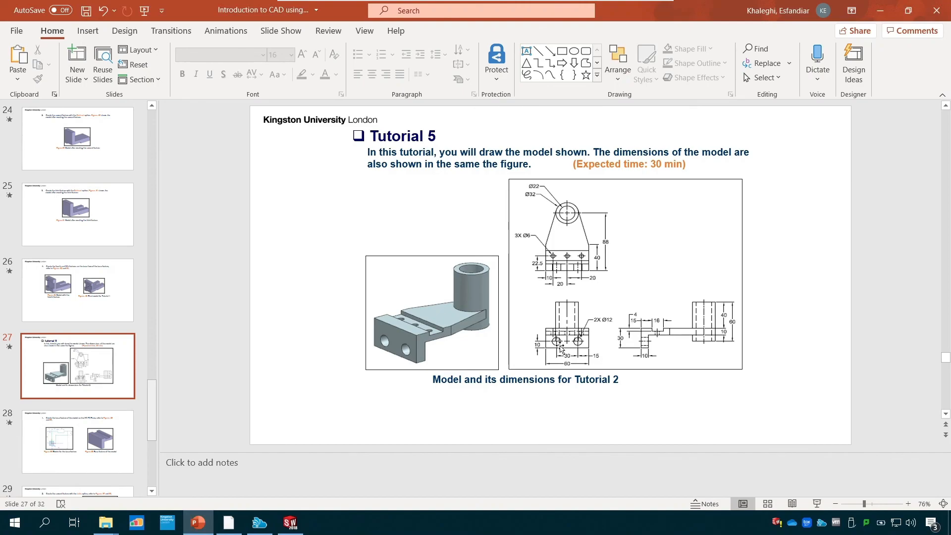
left_click(290, 523)
type("10")
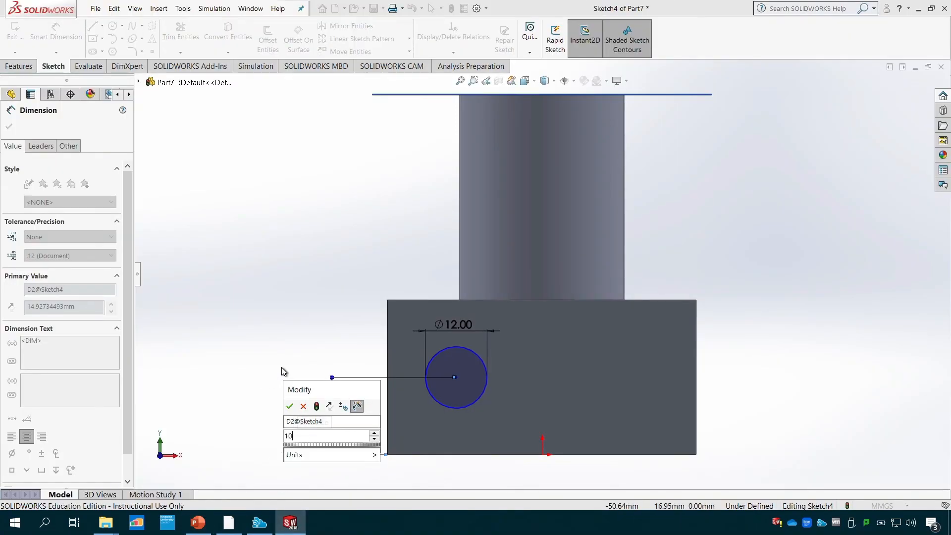
key("Return")
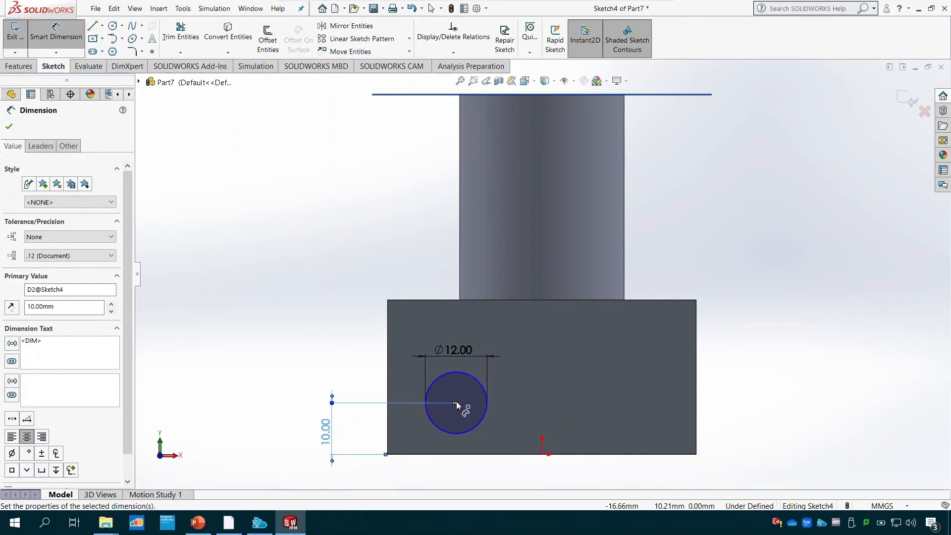
- Dimension the circle's centre 15 mm from the block's left edge and finish dimensioning
left_click(456, 402)
left_click(388, 394)
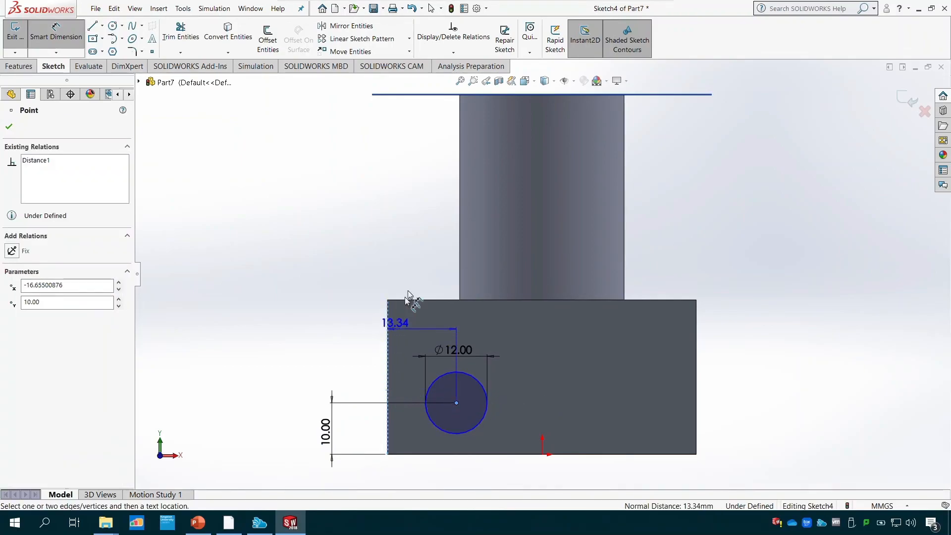
left_click(417, 272)
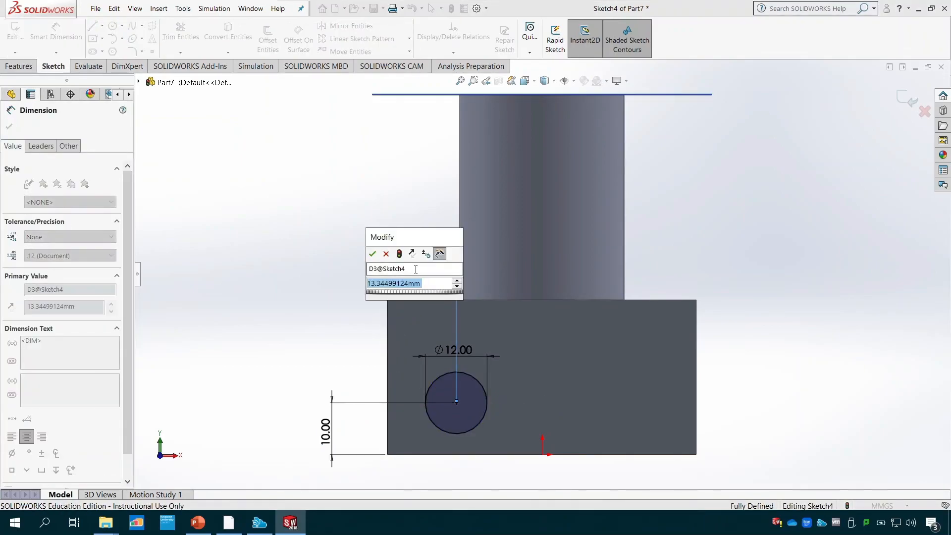
type("15")
key("Return")
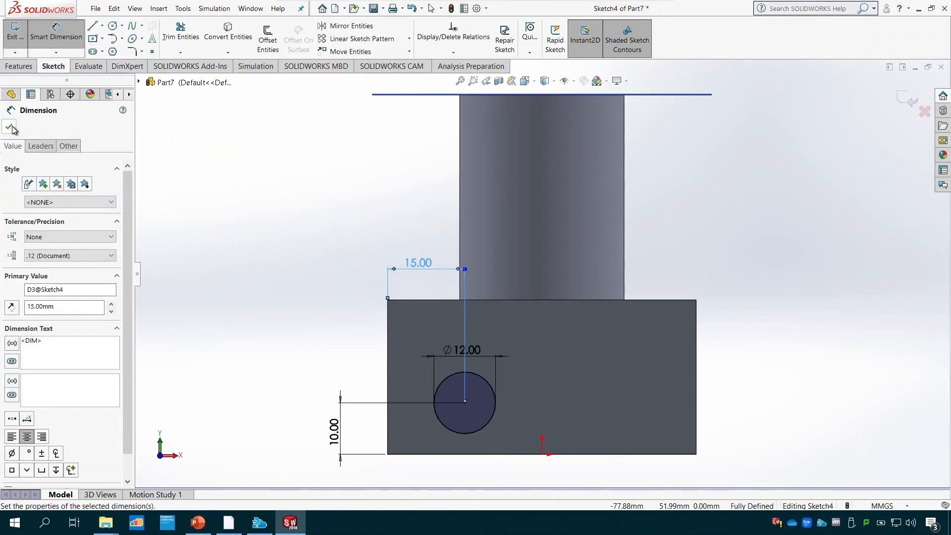
left_click(9, 128)
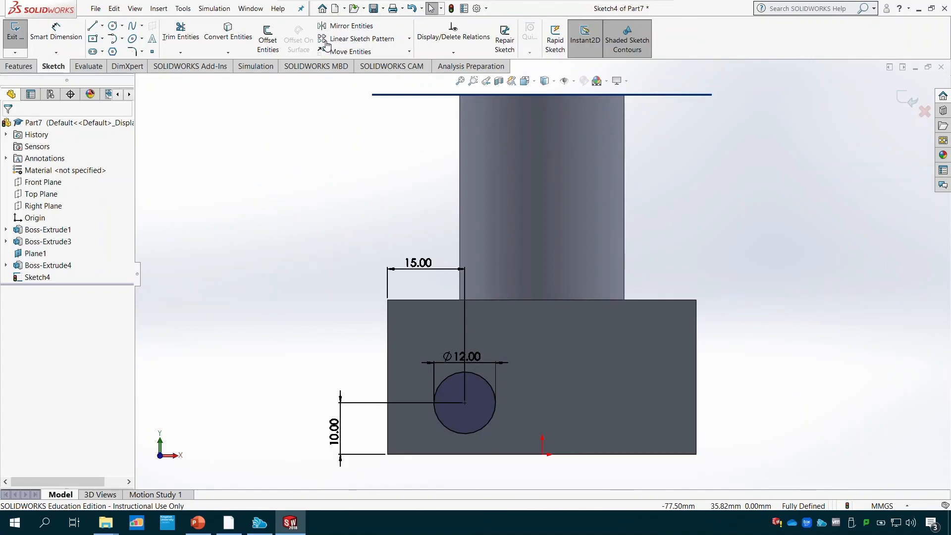
- Create a linear sketch pattern of the 12 mm circle along the X-axis with 2 instances spaced 30 mm apart
left_click(409, 41)
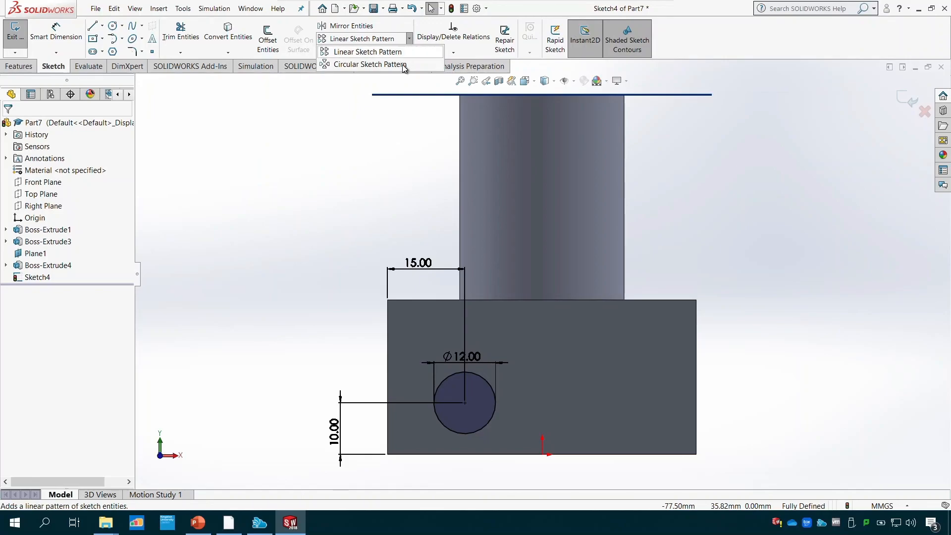
left_click(409, 41)
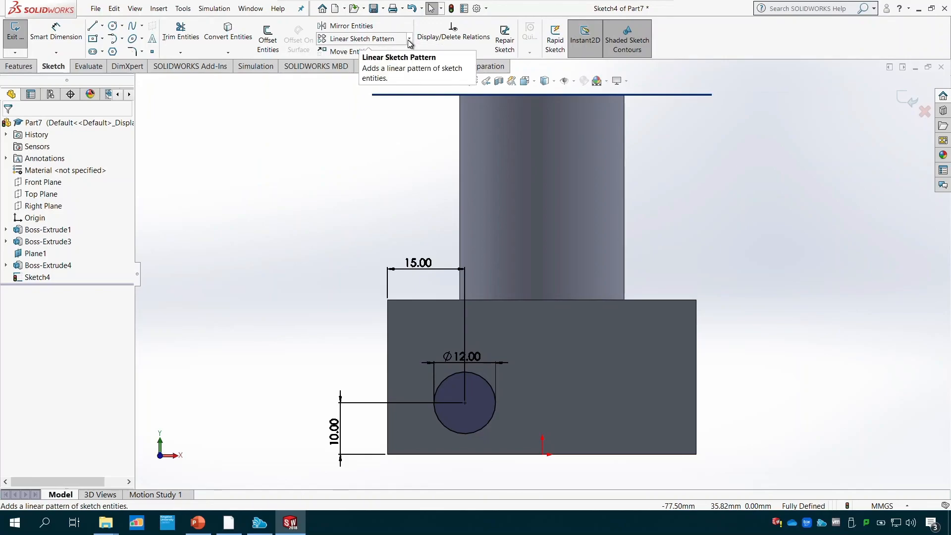
left_click(393, 43)
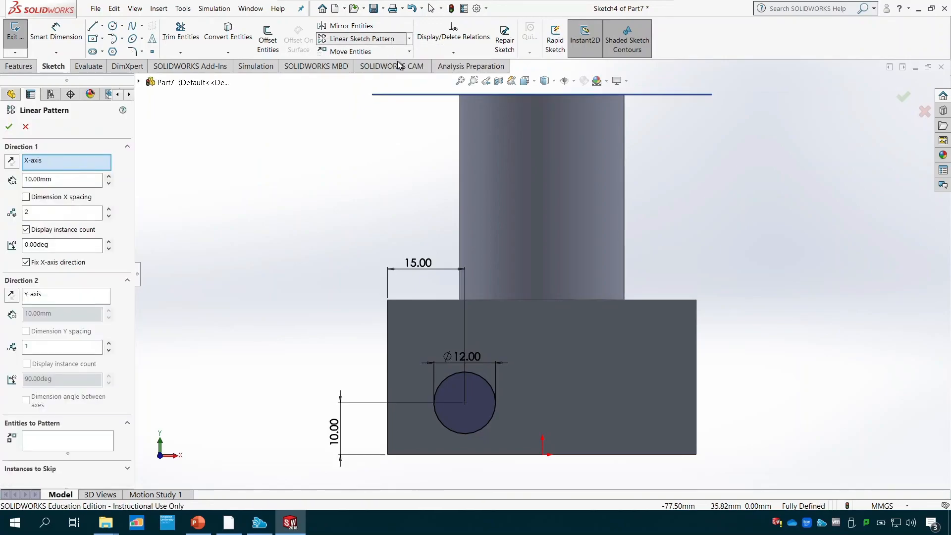
left_click(479, 373)
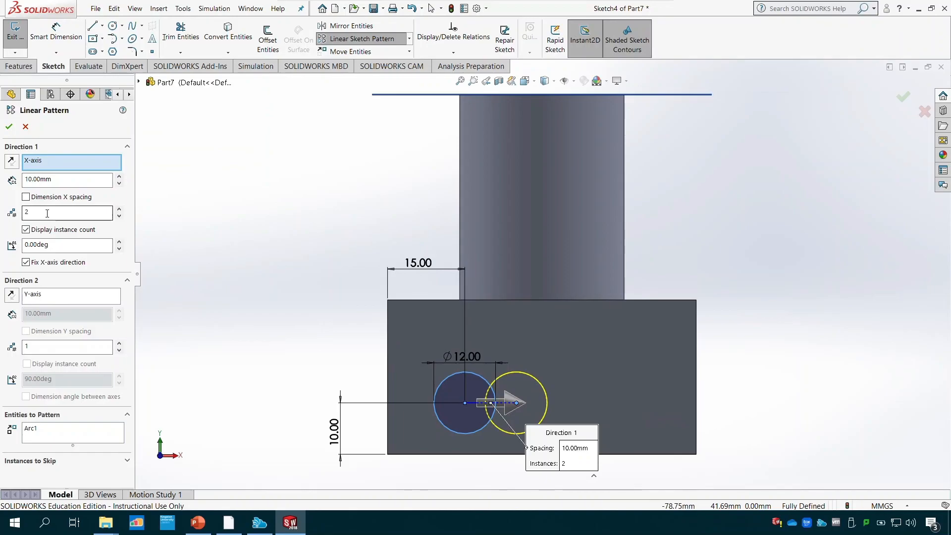
left_click_drag(54, 178, 25, 179)
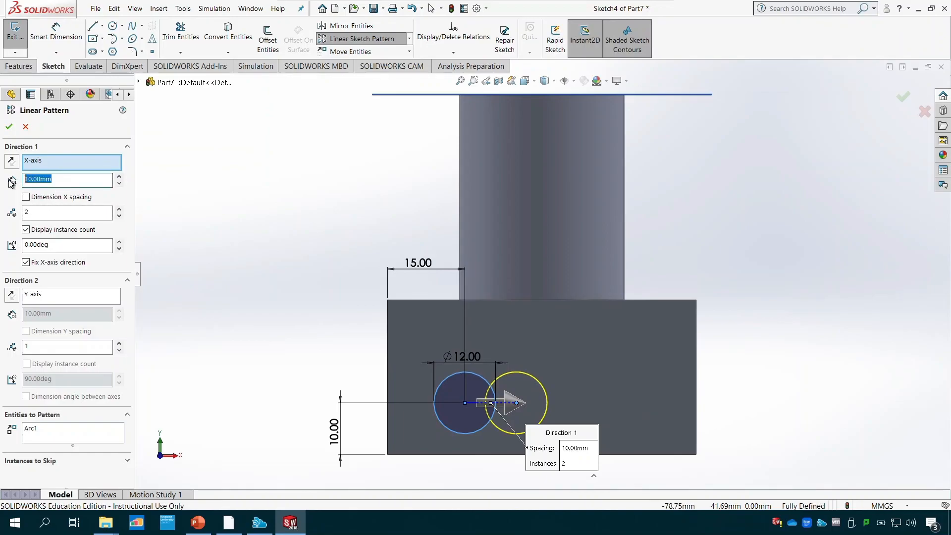
type("30")
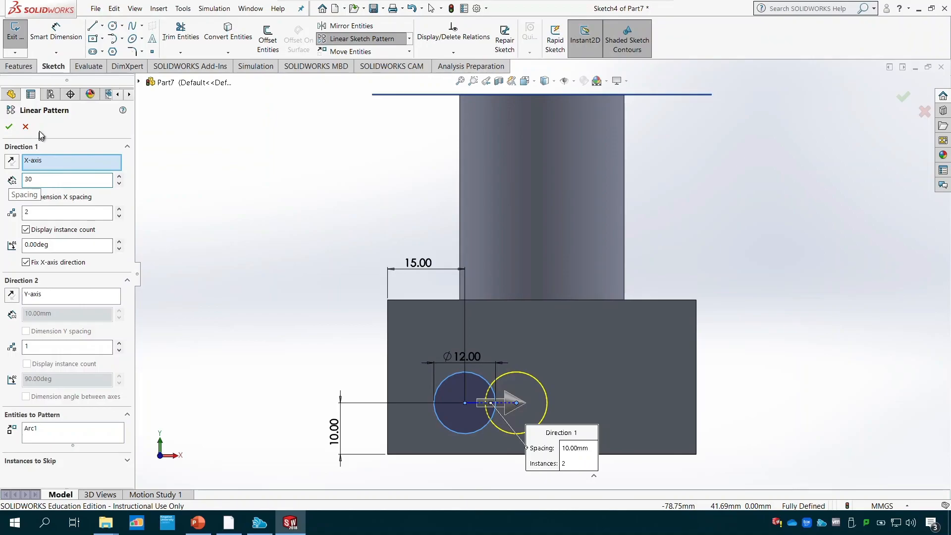
left_click(9, 127)
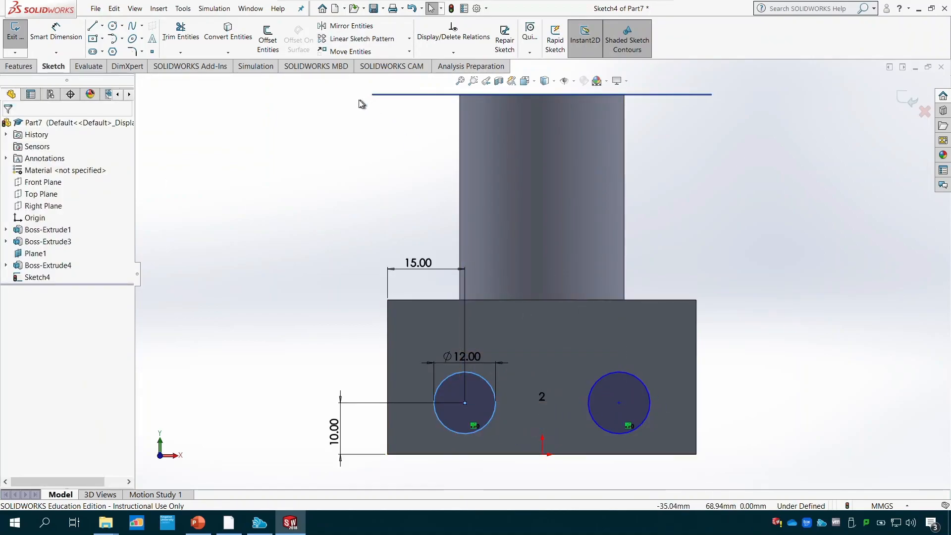
left_click(408, 39)
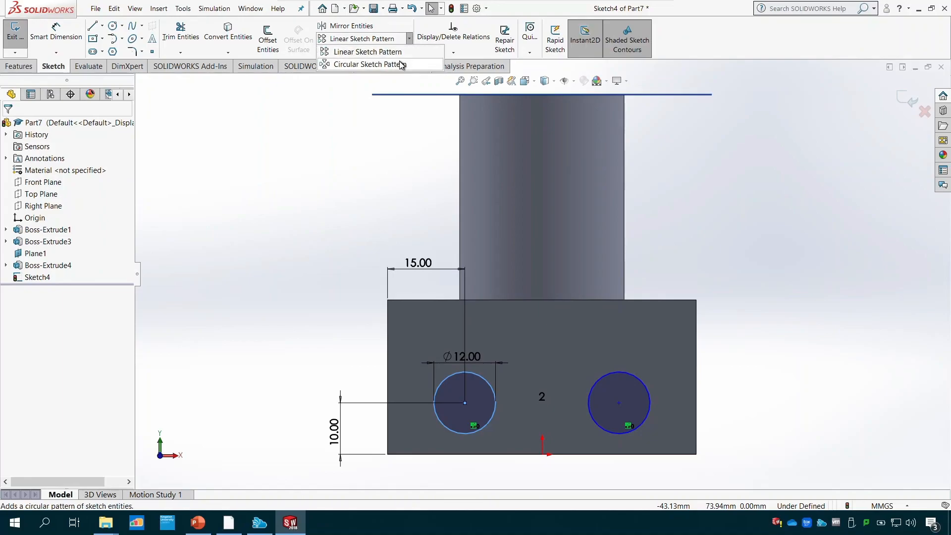
left_click(389, 64)
left_click(473, 374)
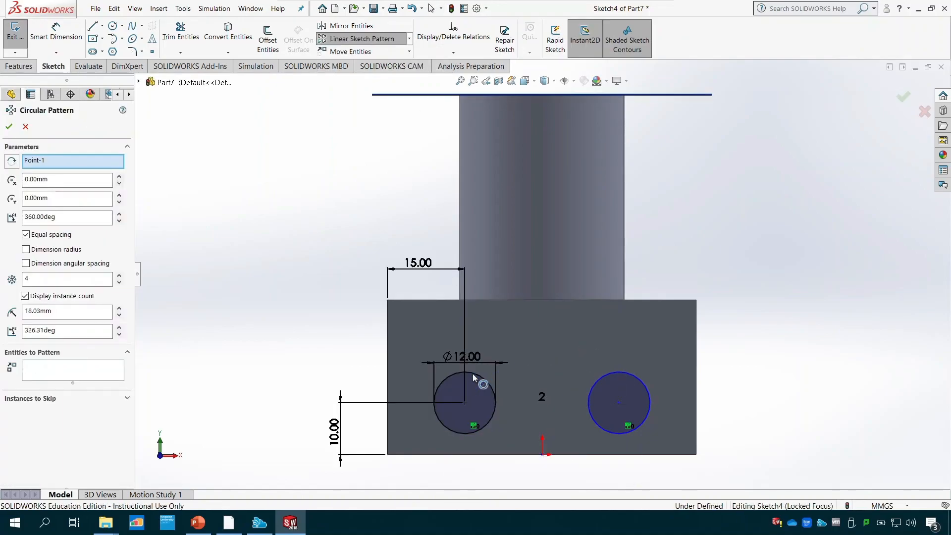
left_click(473, 373)
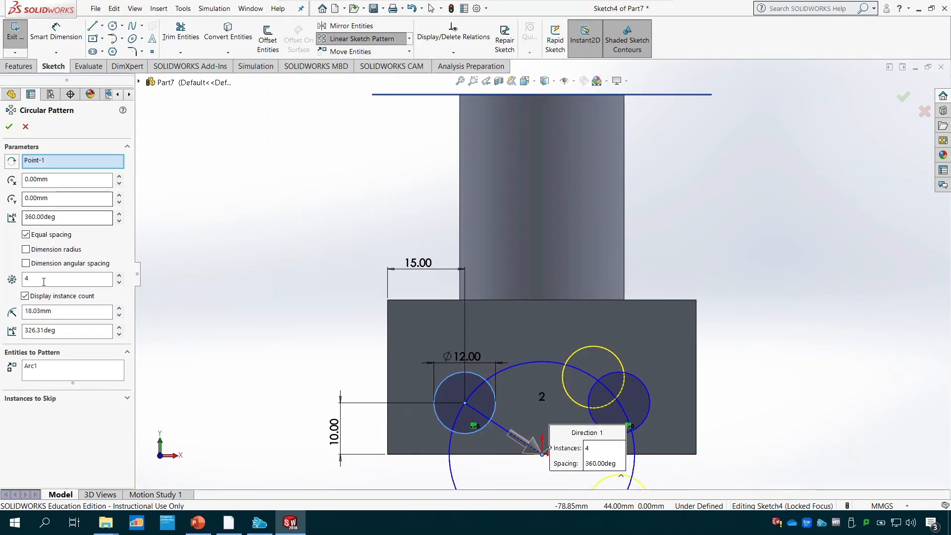
scroll(476, 377, "down", 1)
scroll(527, 418, "up", 2)
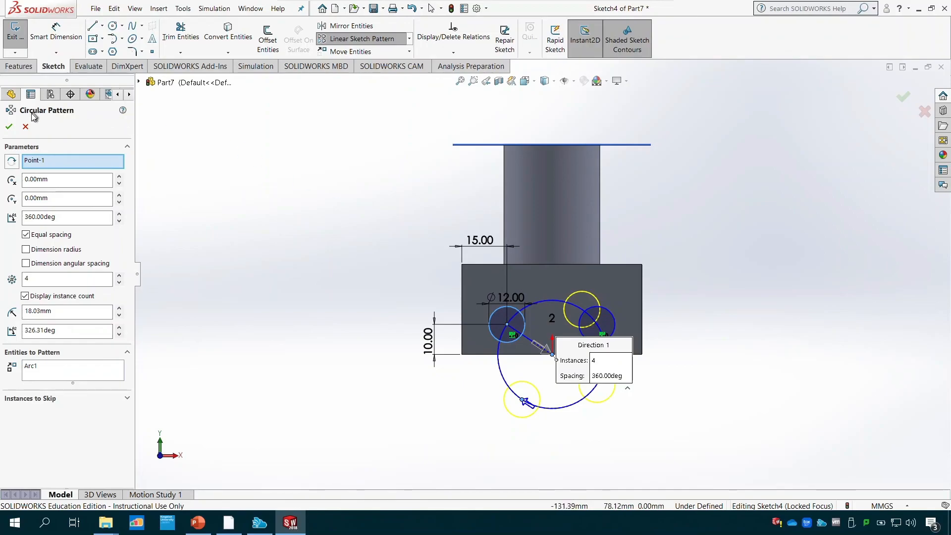
left_click(25, 126)
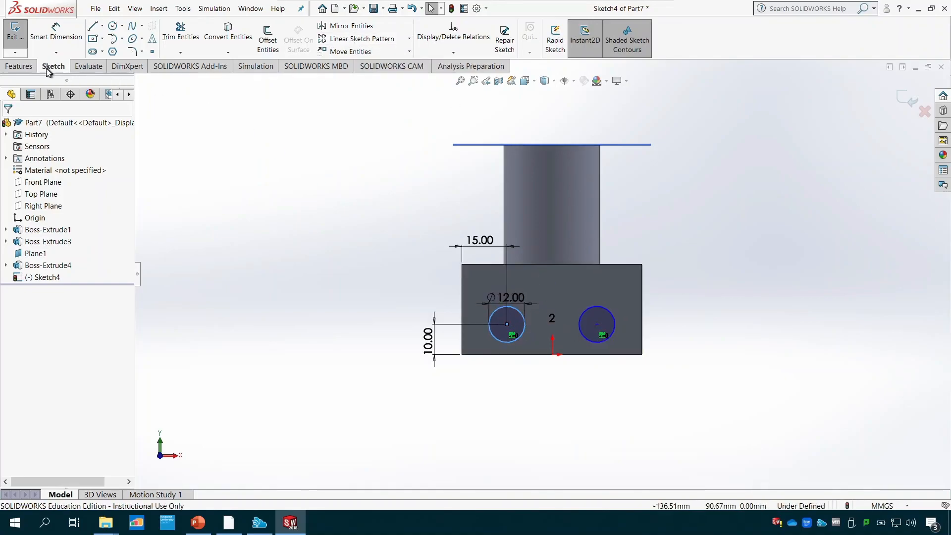
- Close the sketch and cut-extrude its two 12 mm circles through the block with a blind depth of 53 mm
left_click(17, 32)
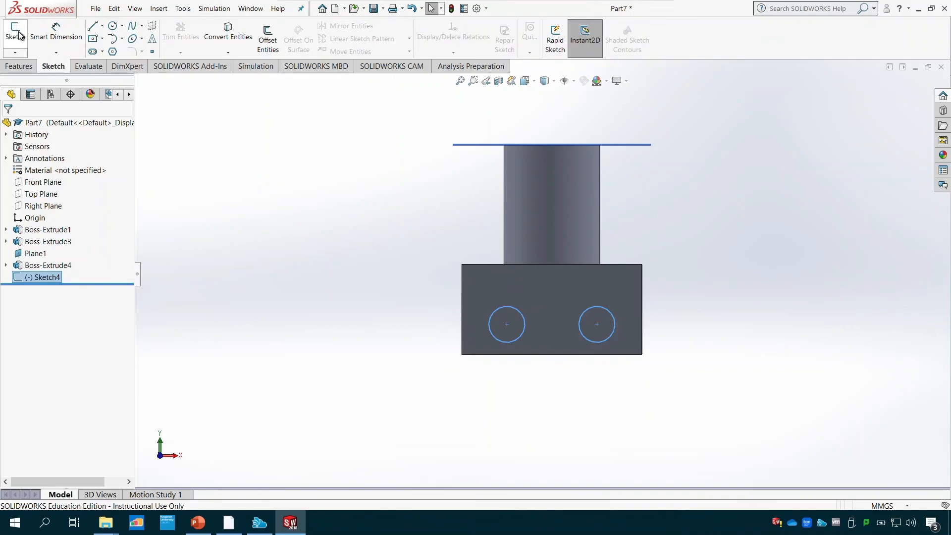
middle_click_drag(310, 375, 251, 387)
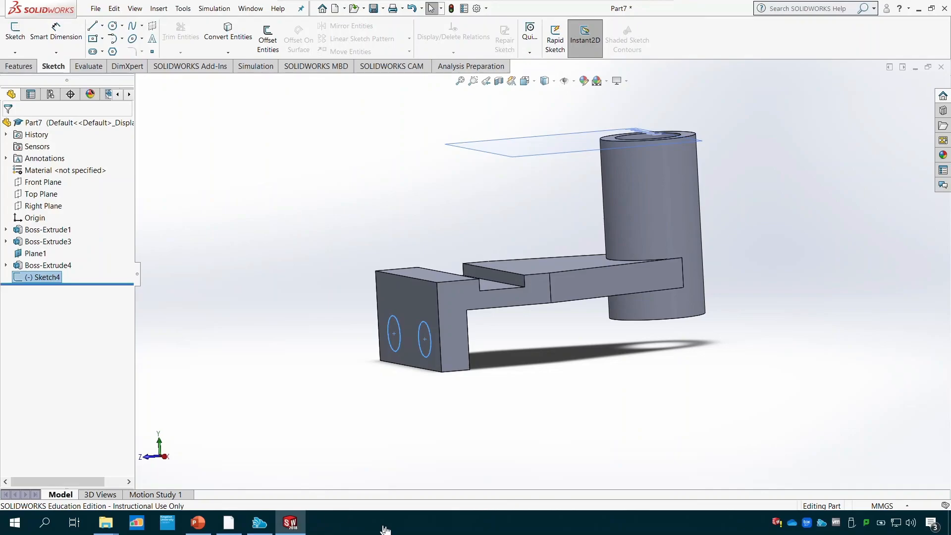
left_click(21, 66)
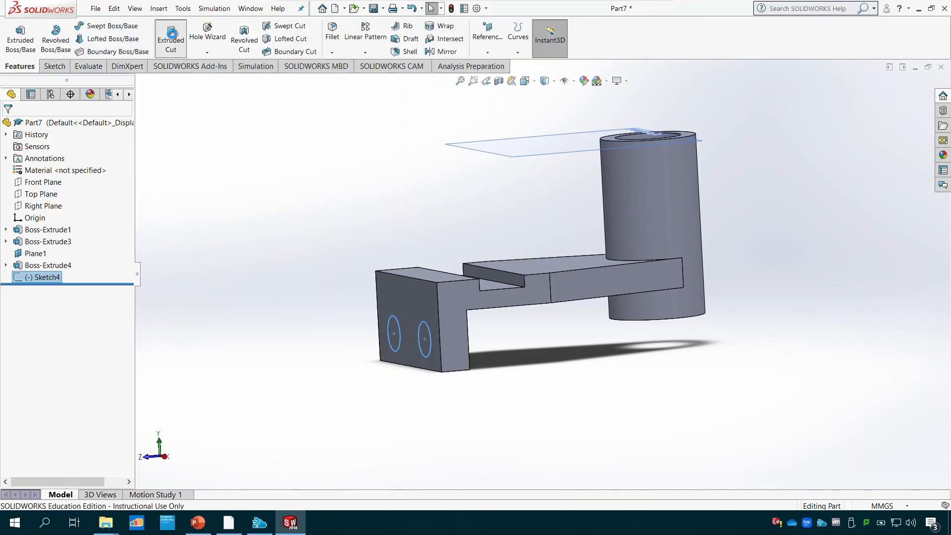
left_click(170, 38)
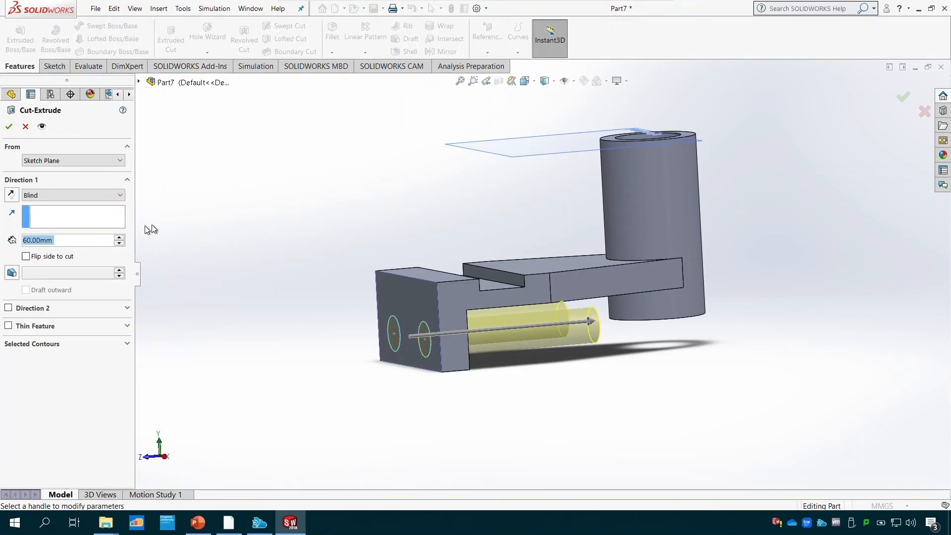
left_click_drag(594, 323, 745, 321)
left_click(768, 313)
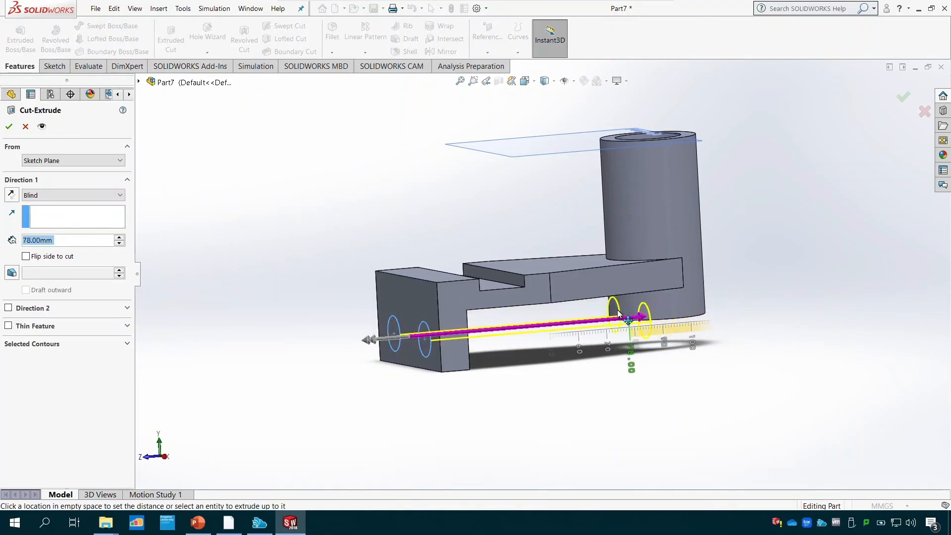
left_click(559, 323)
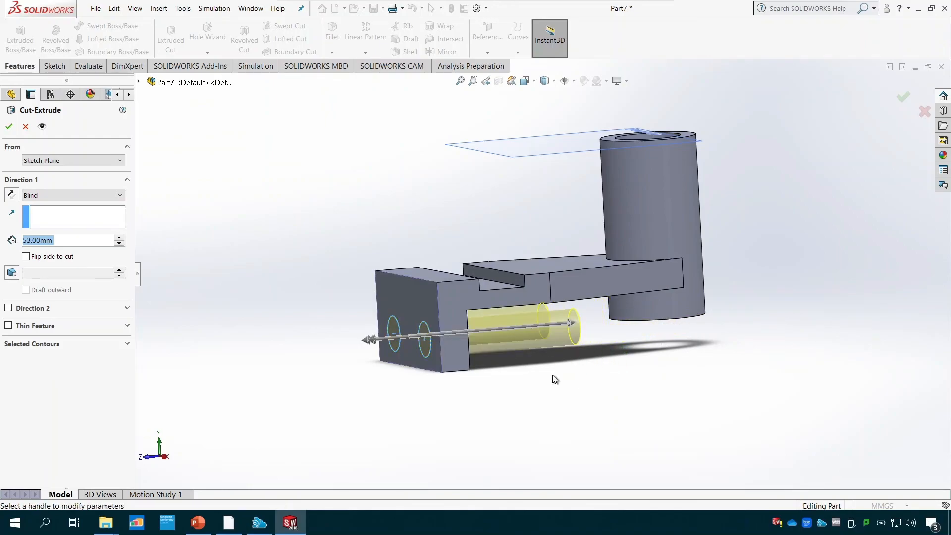
left_click(8, 129)
middle_click_drag(331, 473, 346, 461)
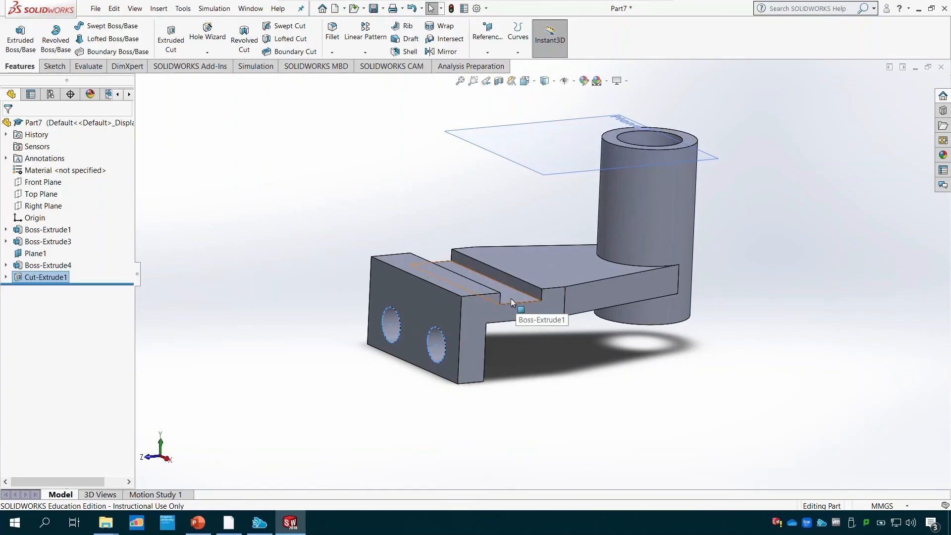
- Check the 3X Ø6 holes in the PowerPoint drawing and start a sketch on the notch's floor face in SOLIDWORKS, seen from above
left_click(198, 522)
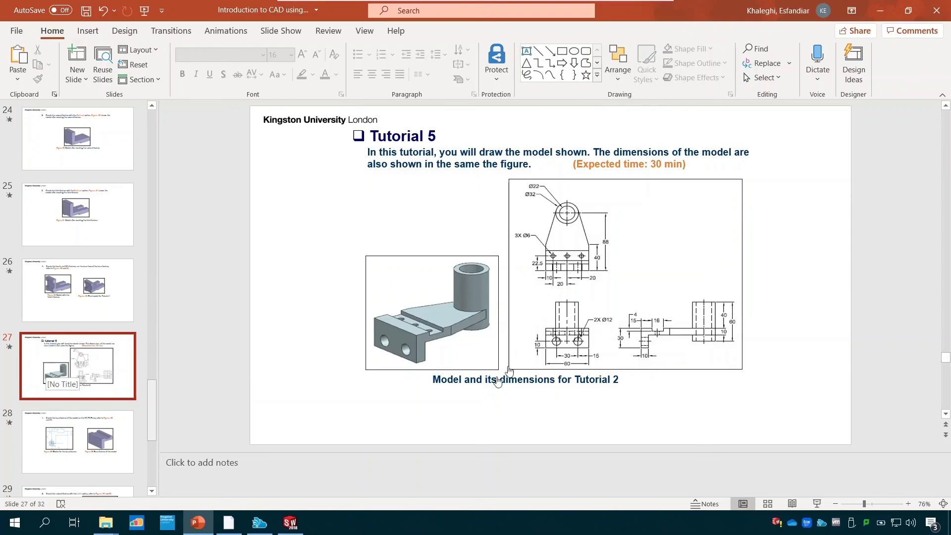
left_click(290, 524)
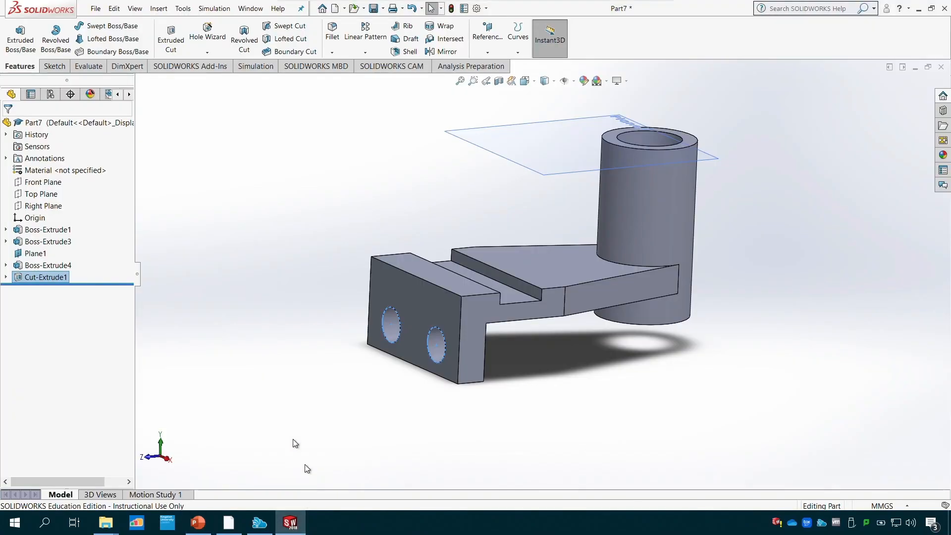
left_click(512, 301)
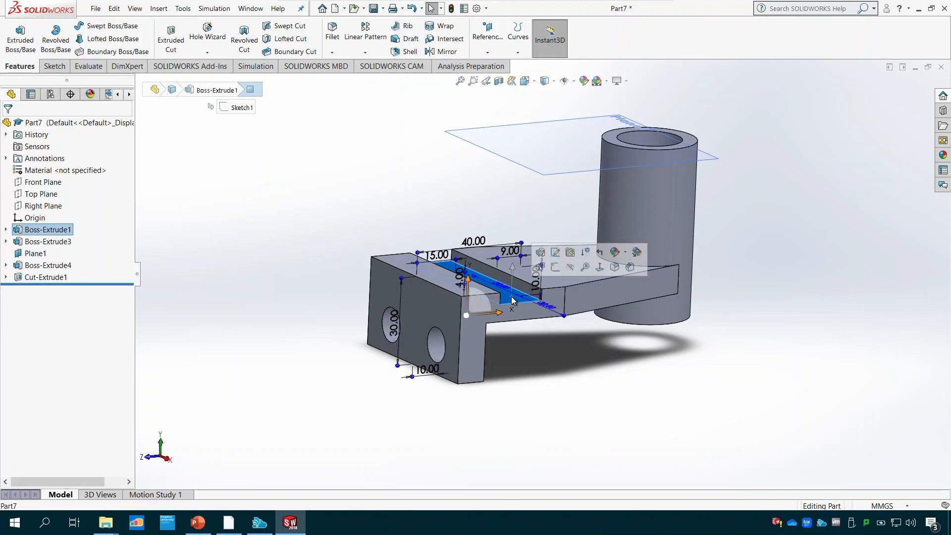
left_click(55, 66)
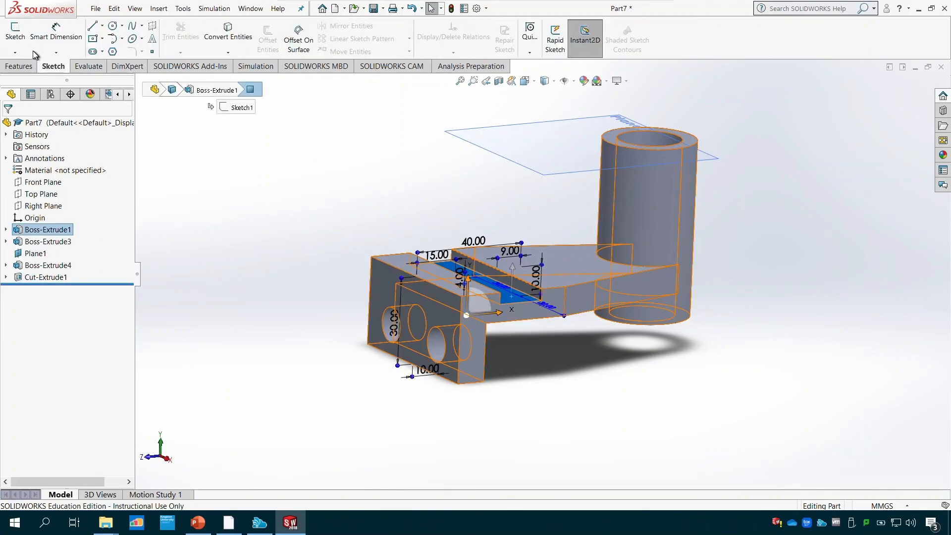
left_click(19, 40)
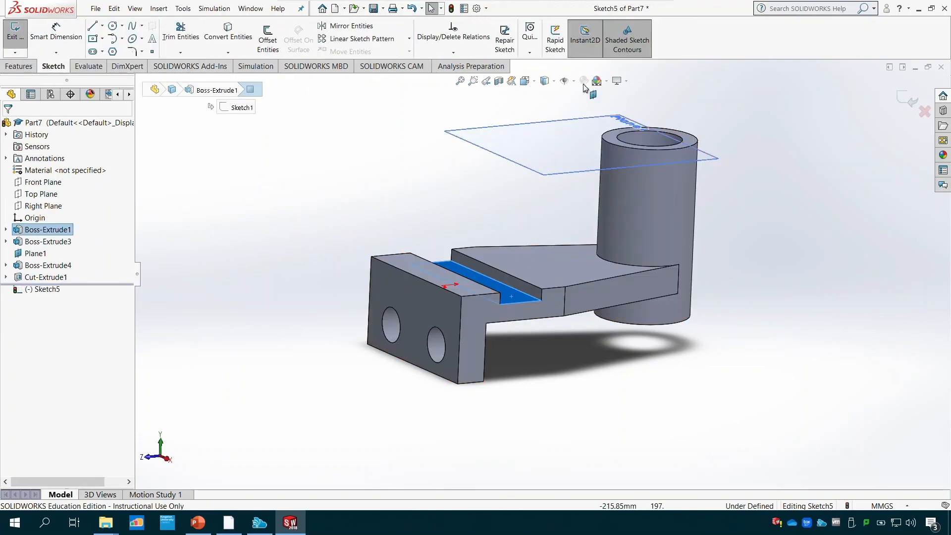
left_click(534, 82)
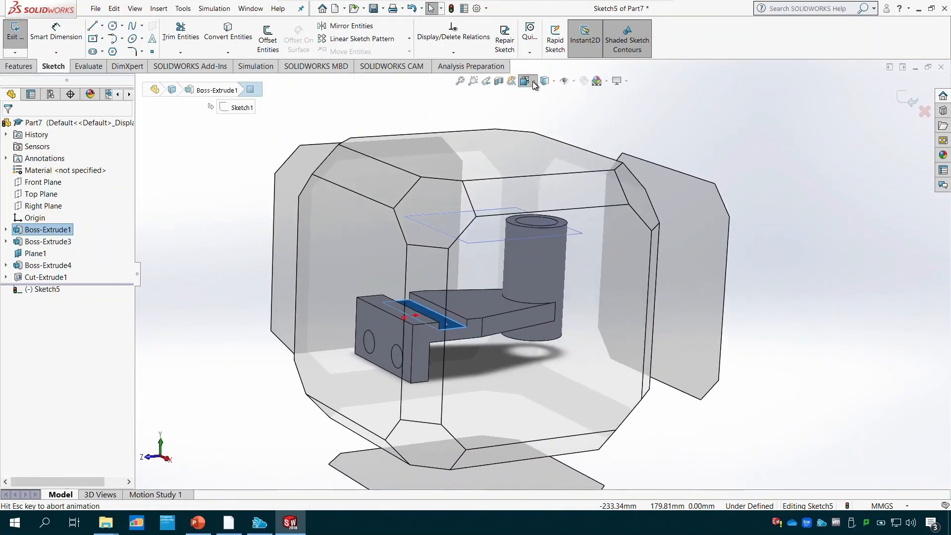
left_click(577, 135)
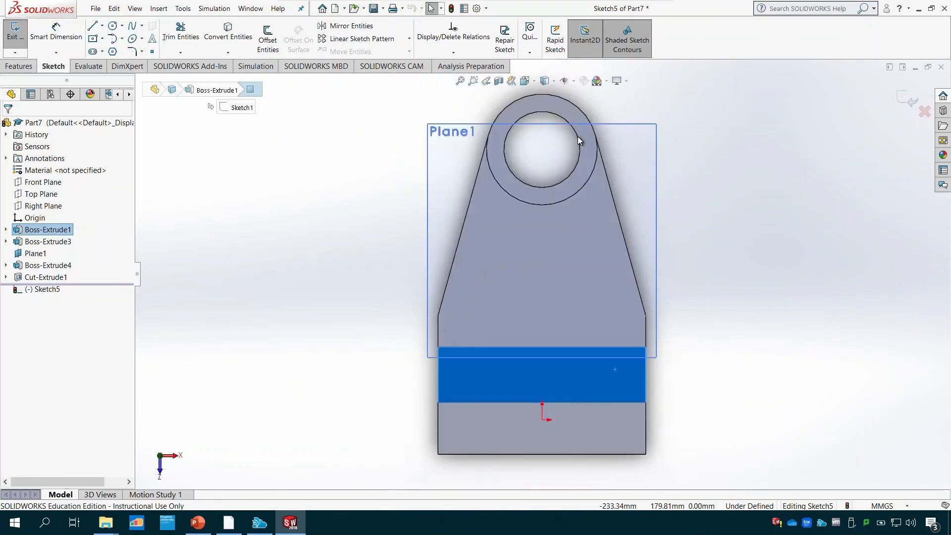
scroll(502, 369, "down", 4)
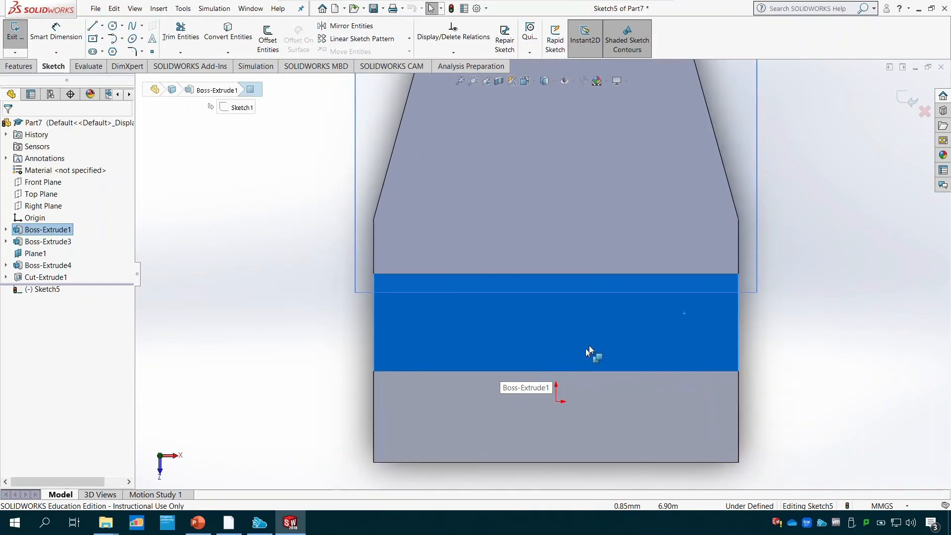
- Sketch a circle about 7 mm in diameter near the left end of the notch floor, midway between its long edges
left_click(113, 26)
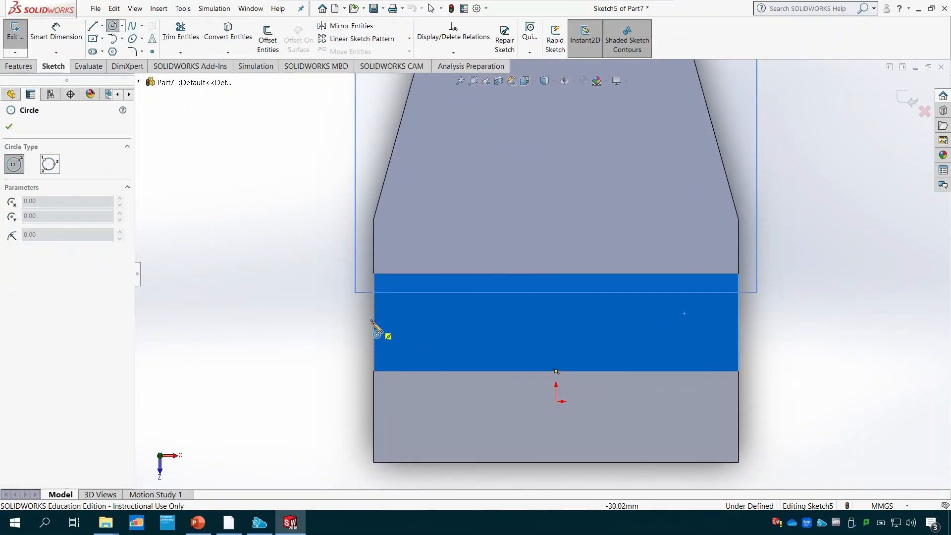
left_click(445, 322)
left_click(445, 302)
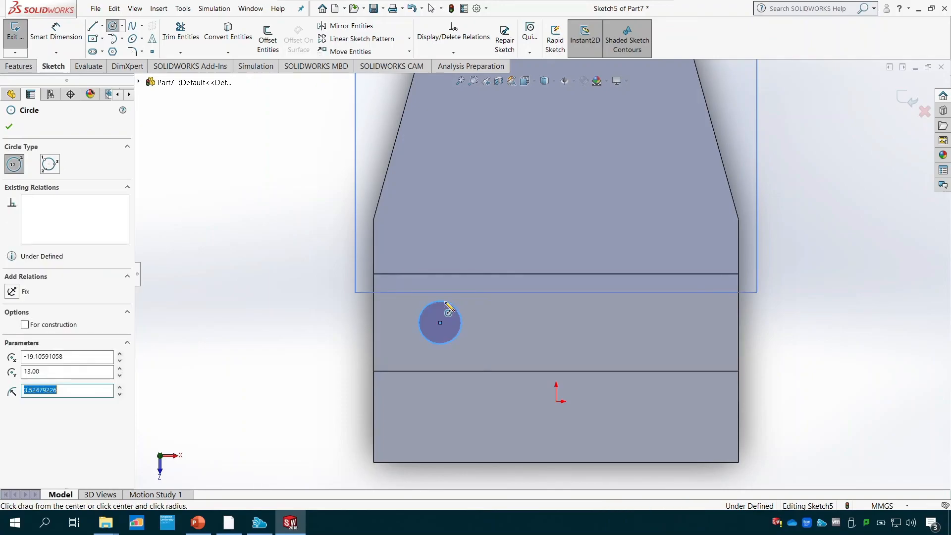
key("Escape")
- Dimension the notch circle's diameter and set it to 6 mm
left_click(56, 31)
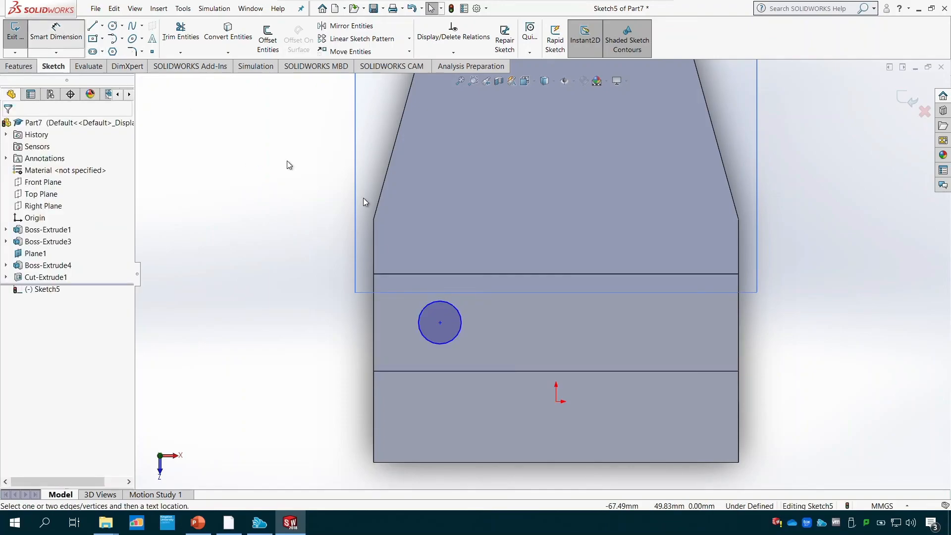
left_click(458, 308)
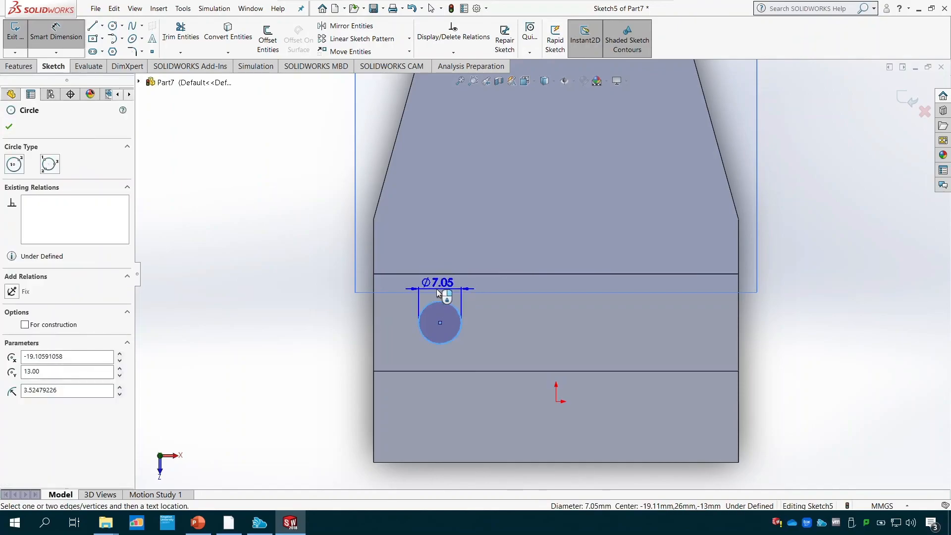
left_click(437, 290)
type("6")
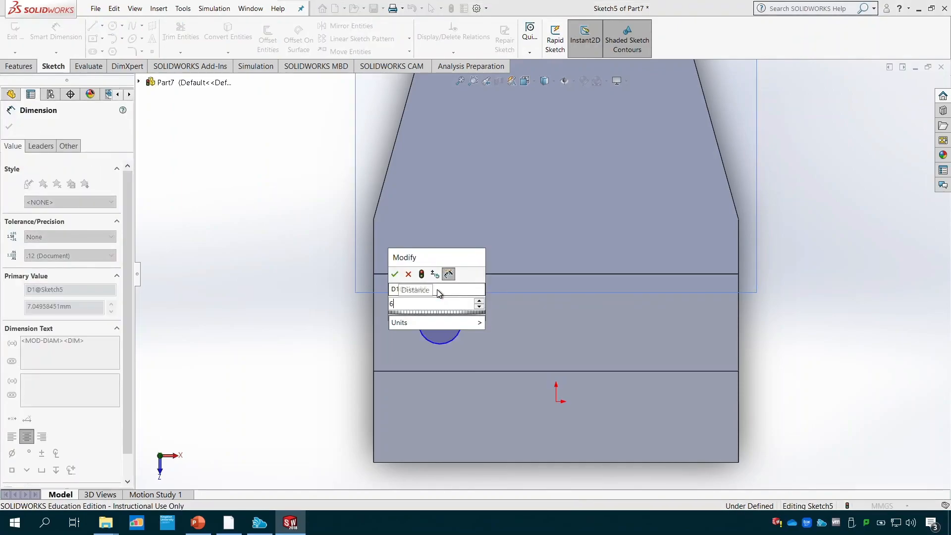
key("Return")
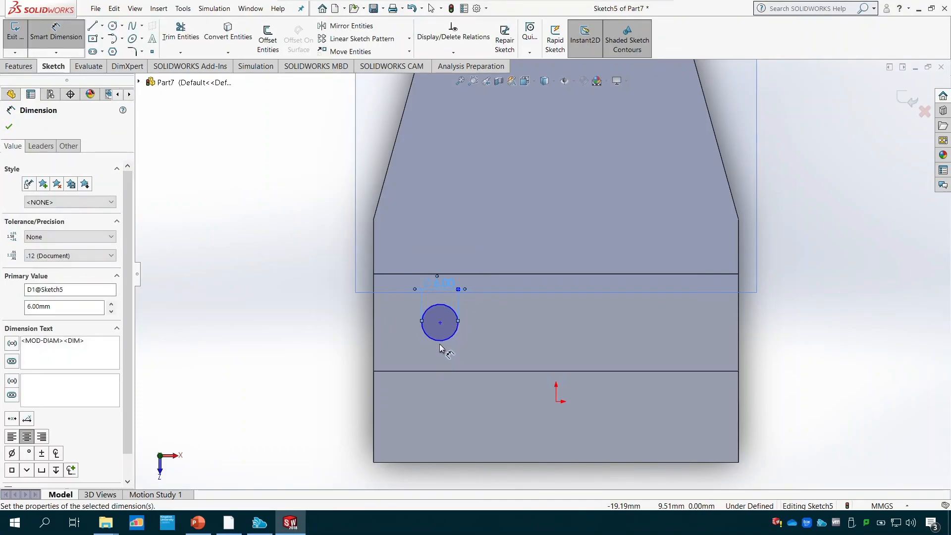
- Dimension the 6 mm circle's centre 10 mm from the notch's left edge
left_click(440, 322)
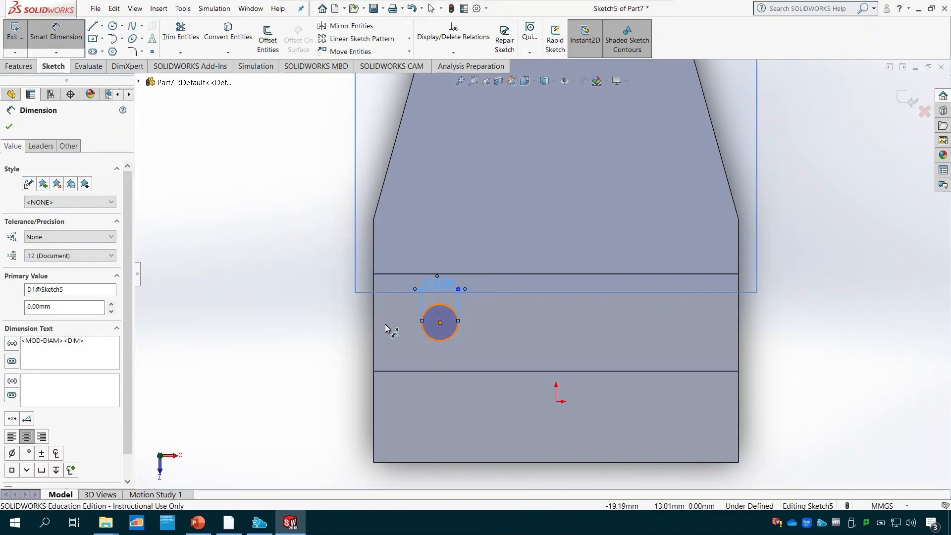
left_click(375, 328)
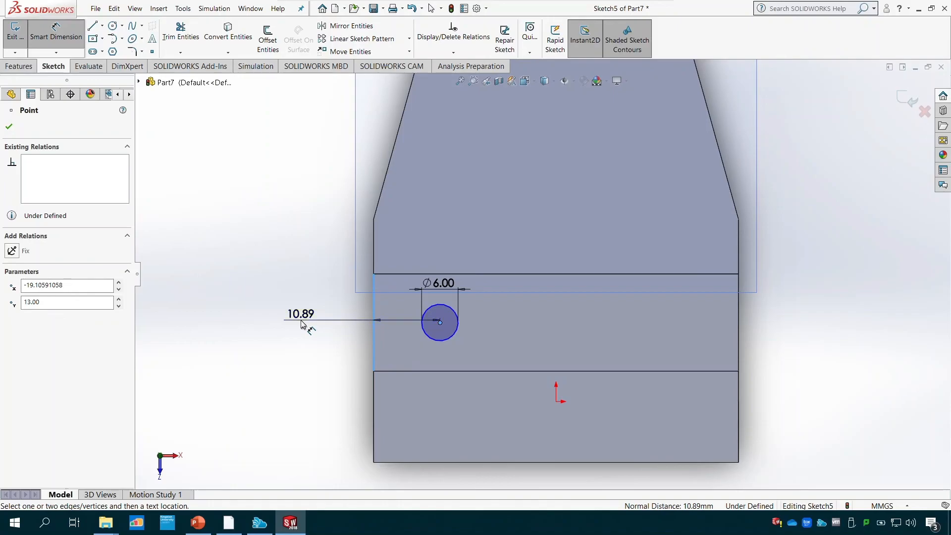
left_click(301, 321)
type("10")
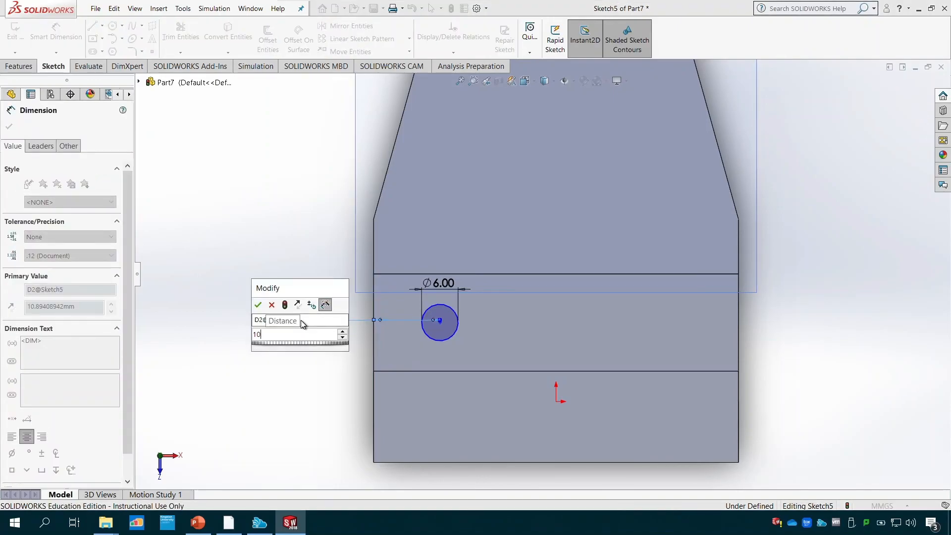
key("Return")
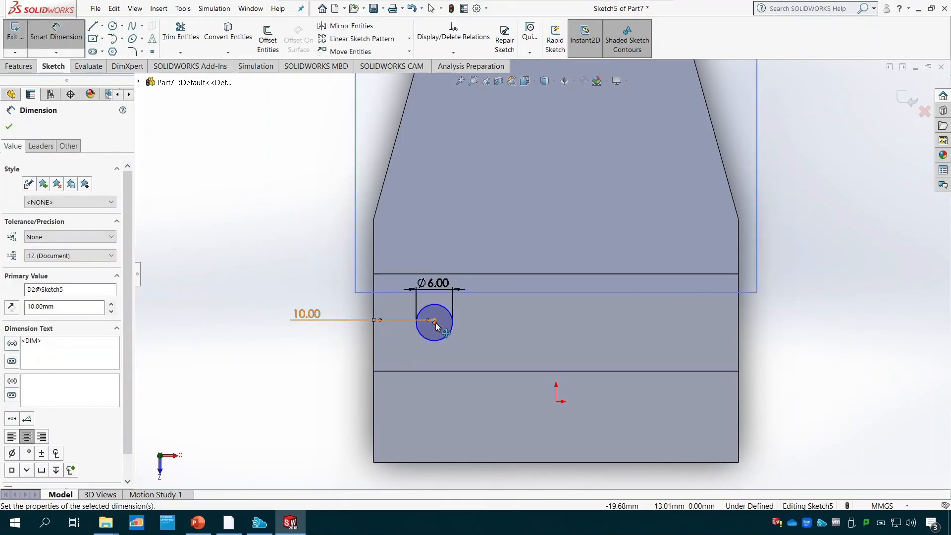
- Check the distance from the 6 mm circle's centre to the notch's front edge using a dimension preview
left_click(432, 371)
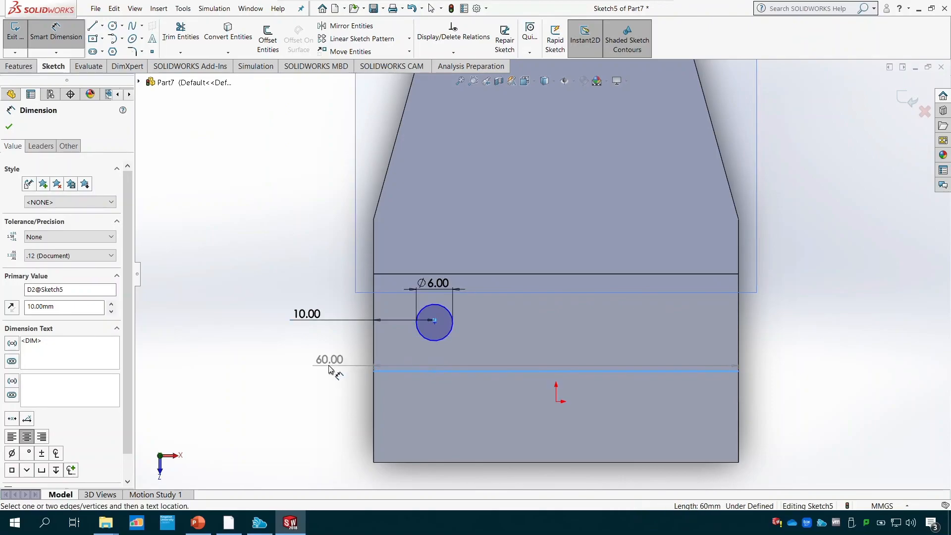
key("Escape")
left_click(435, 323)
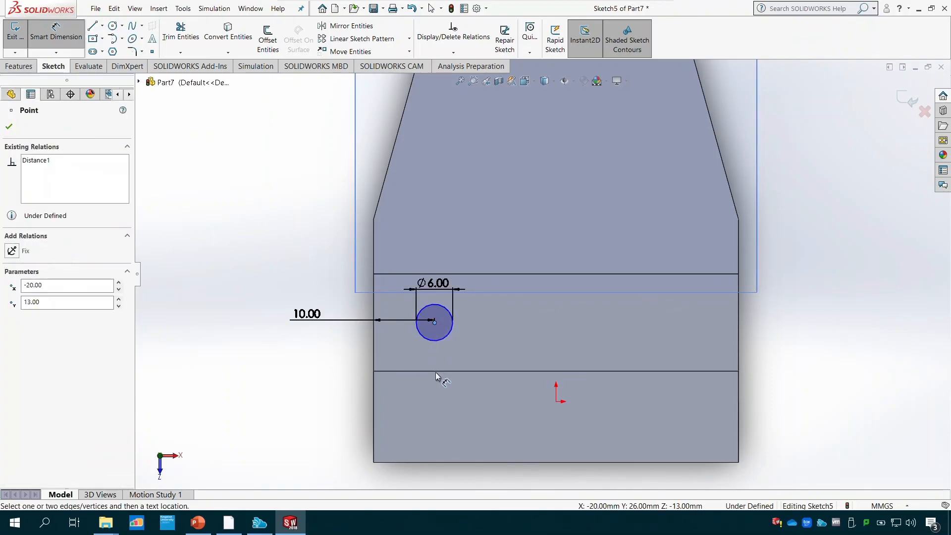
left_click(442, 371)
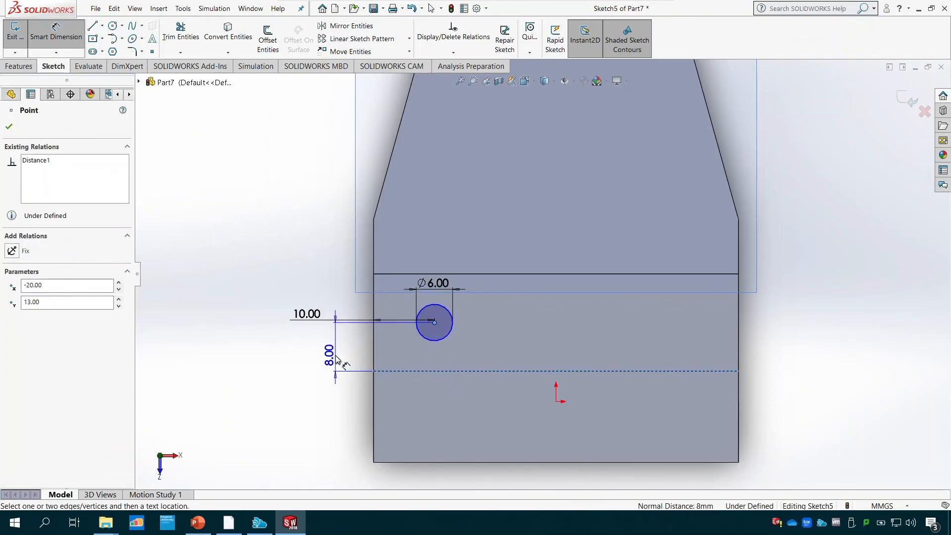
key("Escape")
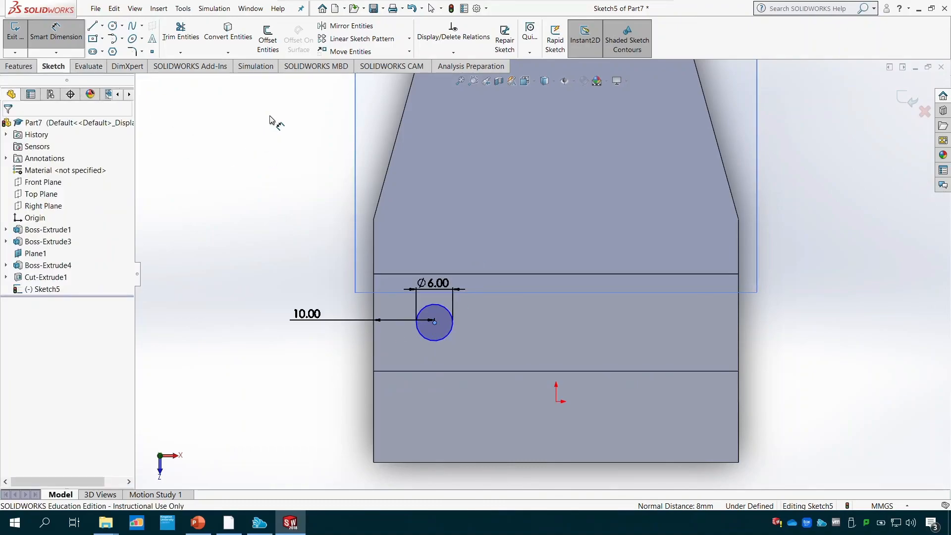
- Create a linear sketch pattern of the 6 mm circle along the X-axis with 3 instances spaced 20 mm apart, and exit the sketch
left_click(341, 41)
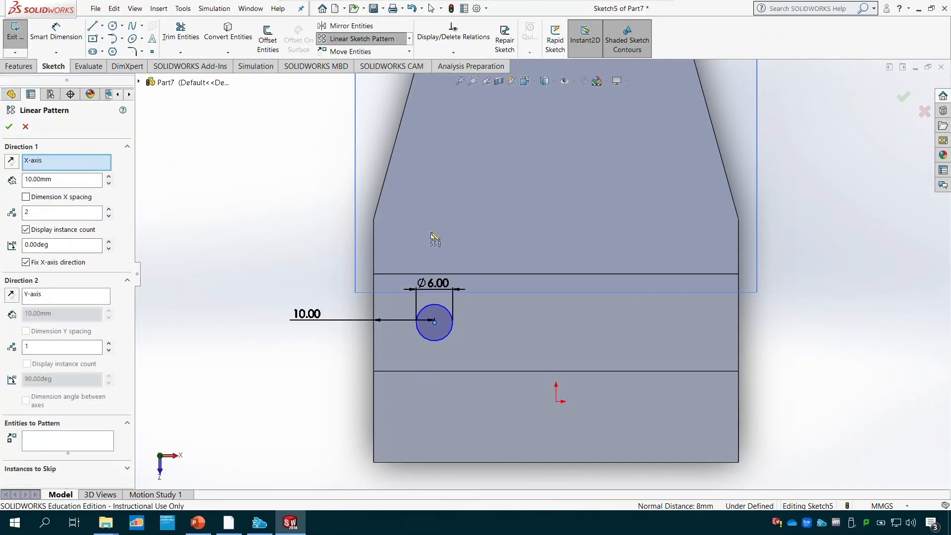
left_click(448, 337)
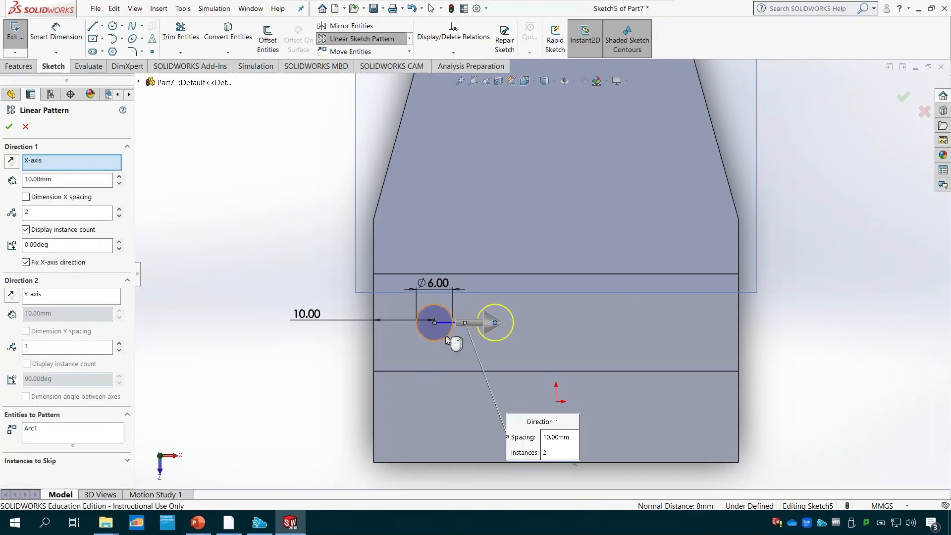
double_click(28, 212)
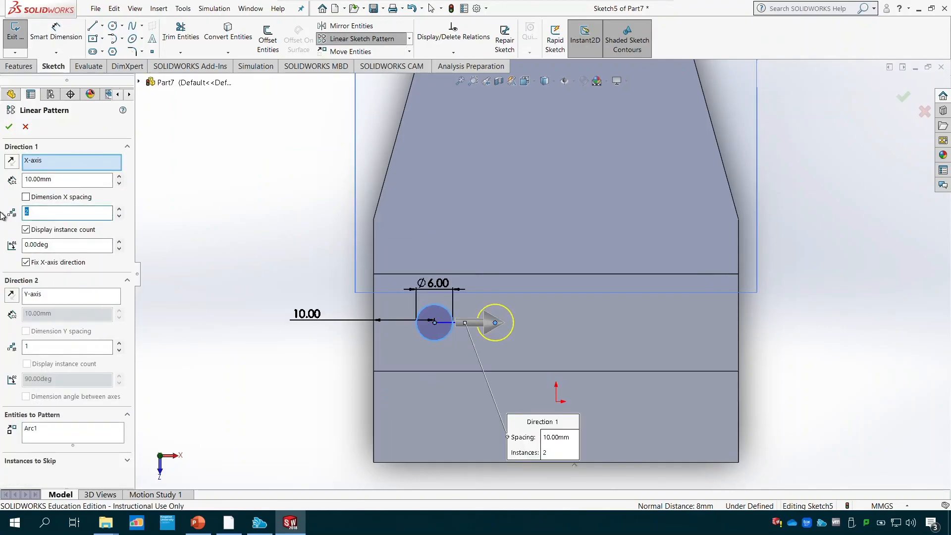
type("3")
left_click(62, 181)
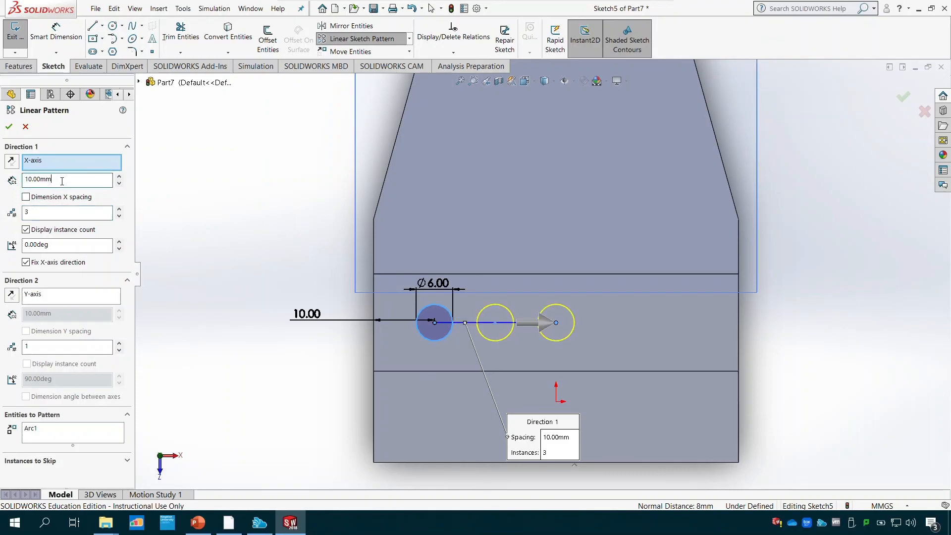
double_click(62, 181)
type("20")
left_click(9, 126)
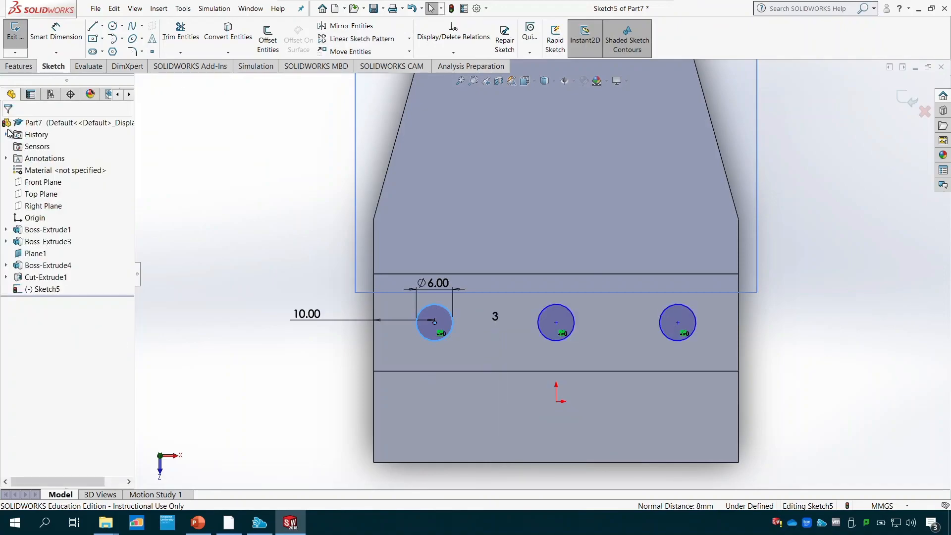
left_click(25, 49)
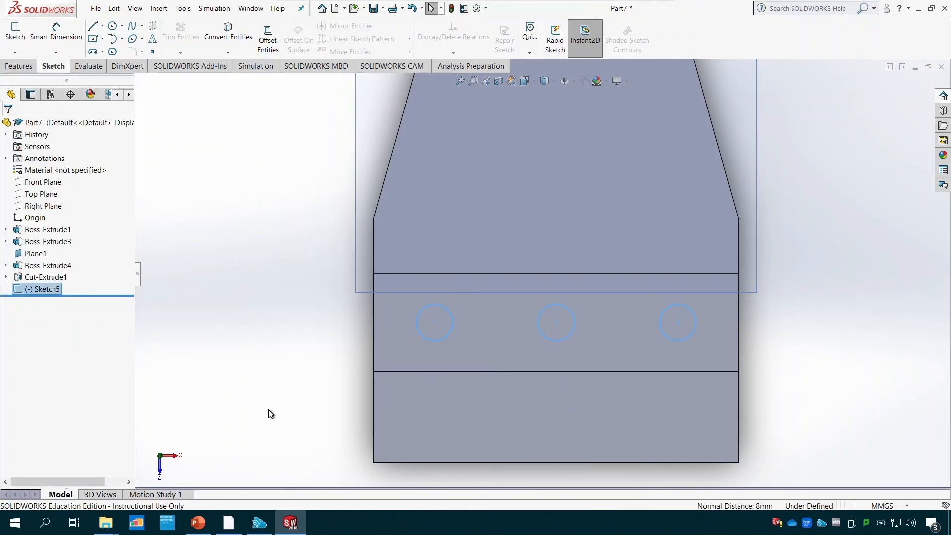
- Cut the three patterned 6 mm circles in the notch through the part with an Extruded Cut set to Through All
middle_click_drag(268, 409, 240, 291)
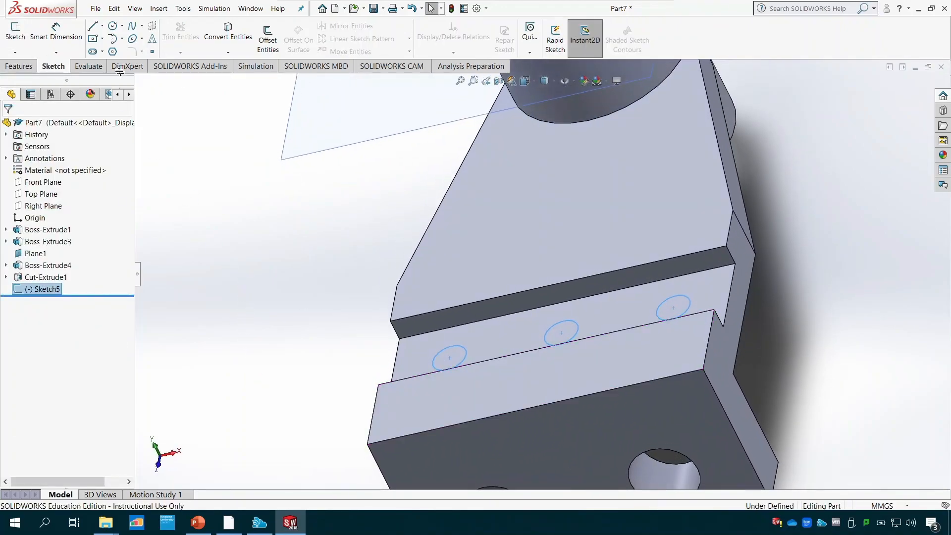
left_click(20, 67)
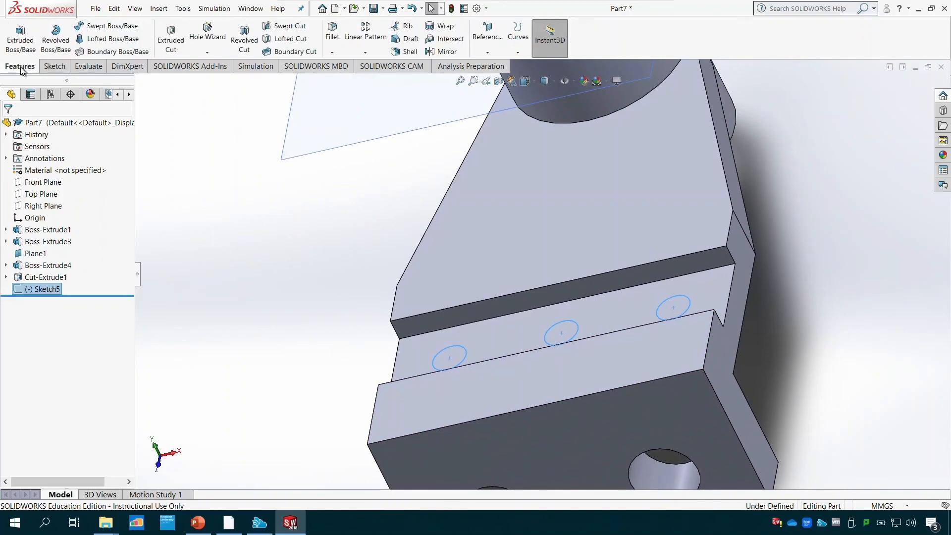
left_click(175, 44)
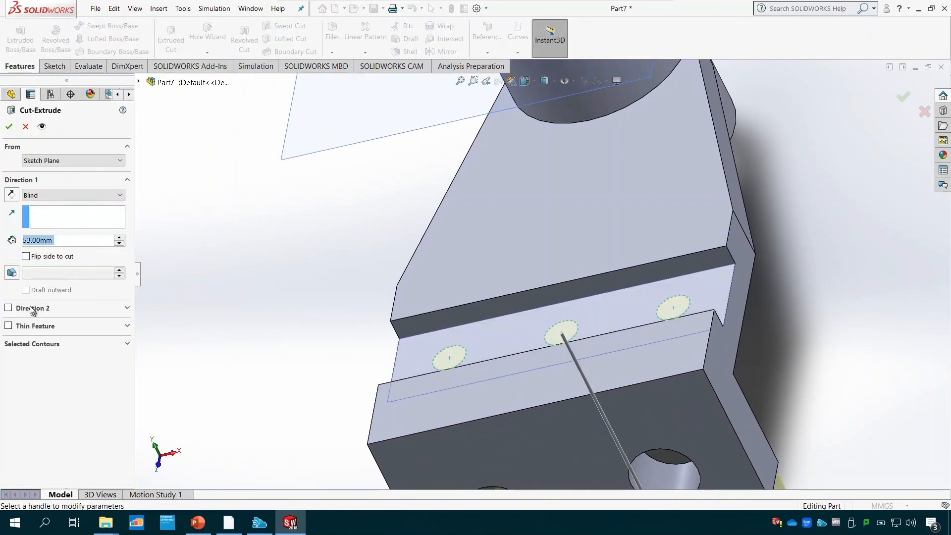
left_click(140, 82)
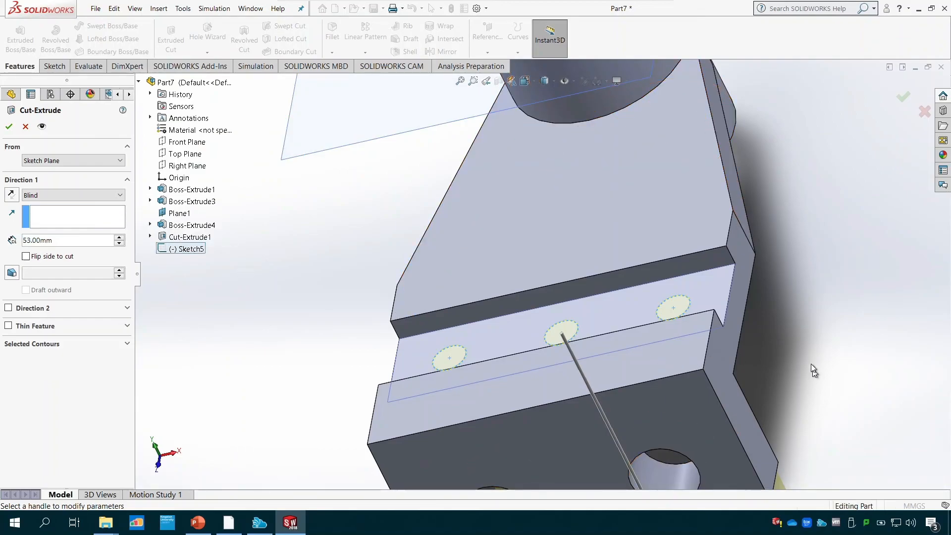
middle_click_drag(813, 370, 548, 334)
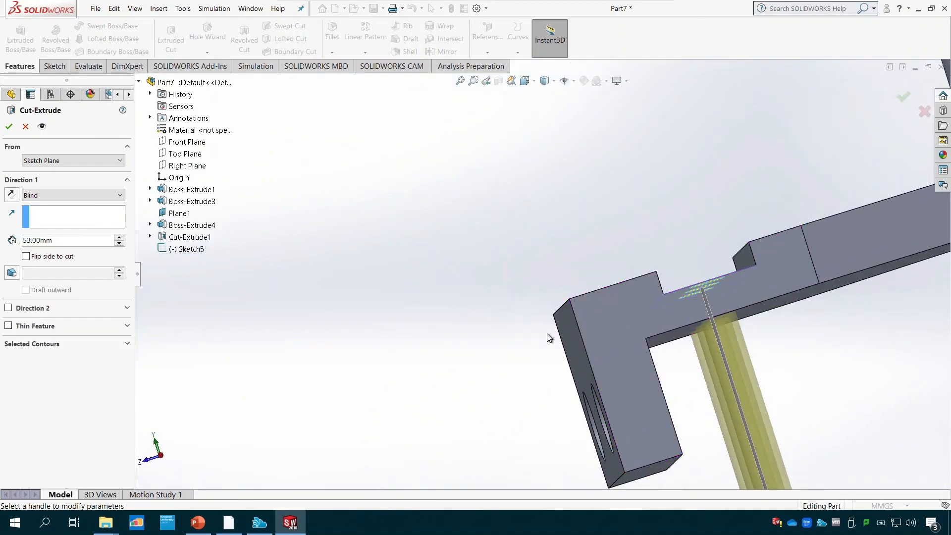
left_click(89, 196)
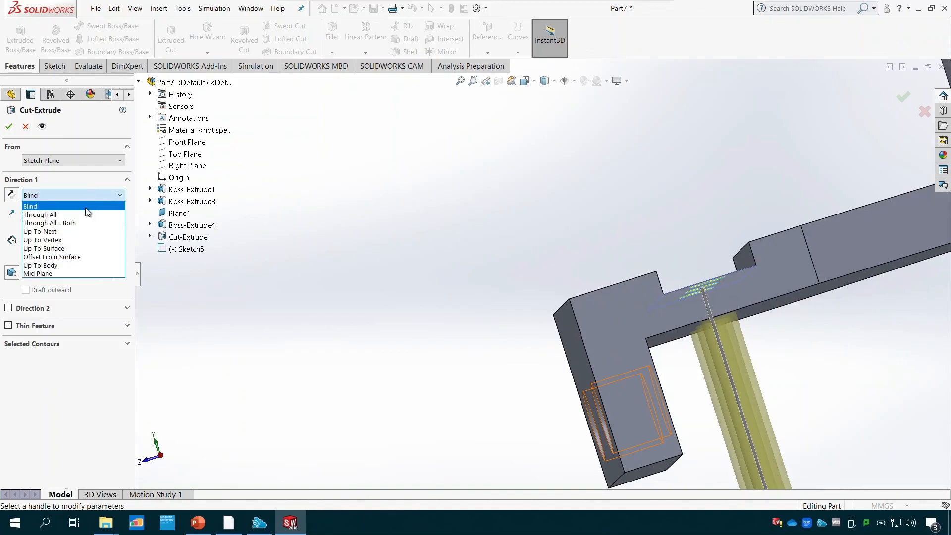
left_click(86, 214)
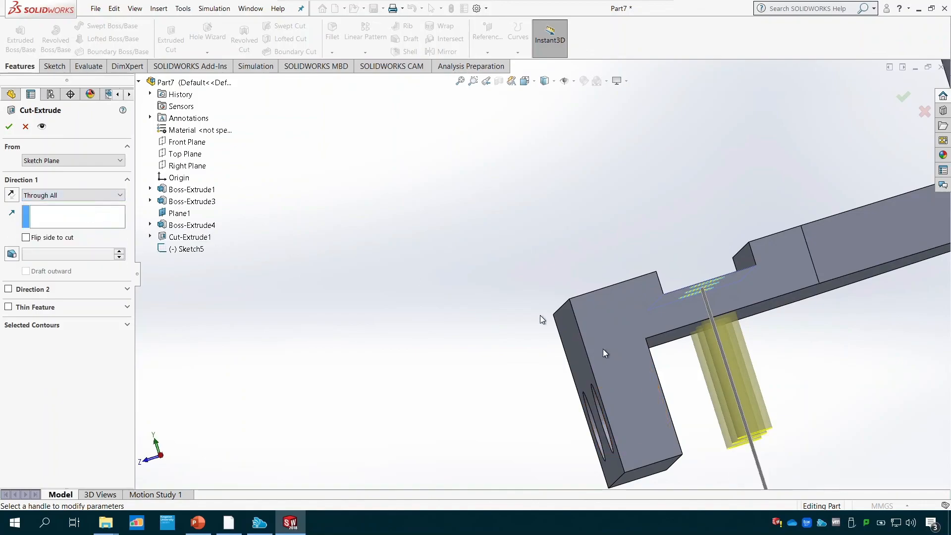
left_click(9, 126)
- Examine the three notch holes and the complete bracket from several angles
scroll(474, 290, "down", 5)
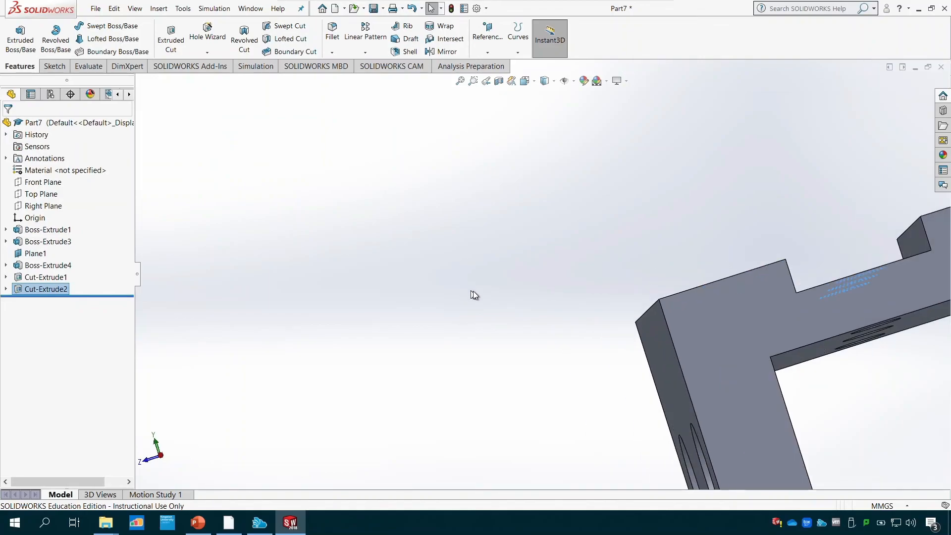
scroll(718, 339, "up", 5)
middle_click_drag(764, 295, 615, 342)
scroll(643, 275, "up", 2)
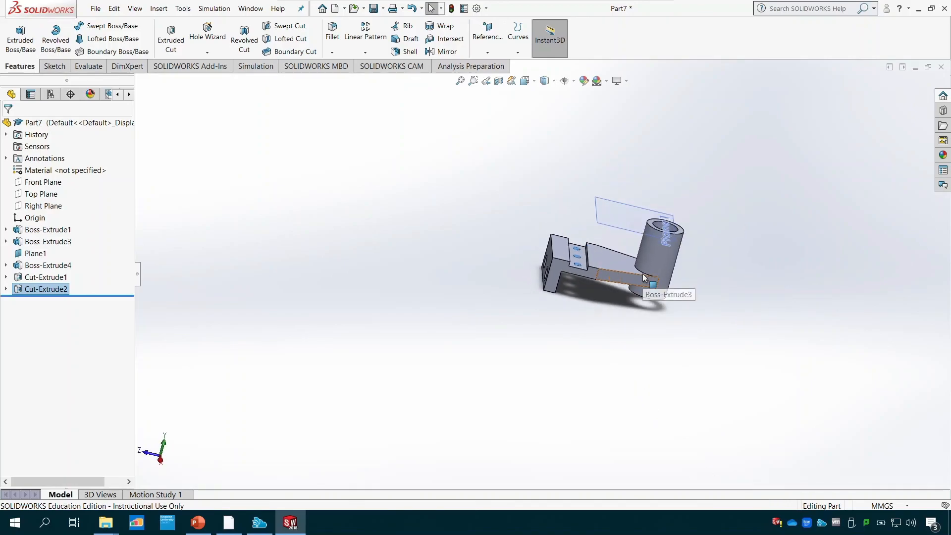
scroll(642, 276, "down", 4)
middle_click_drag(523, 307, 595, 223)
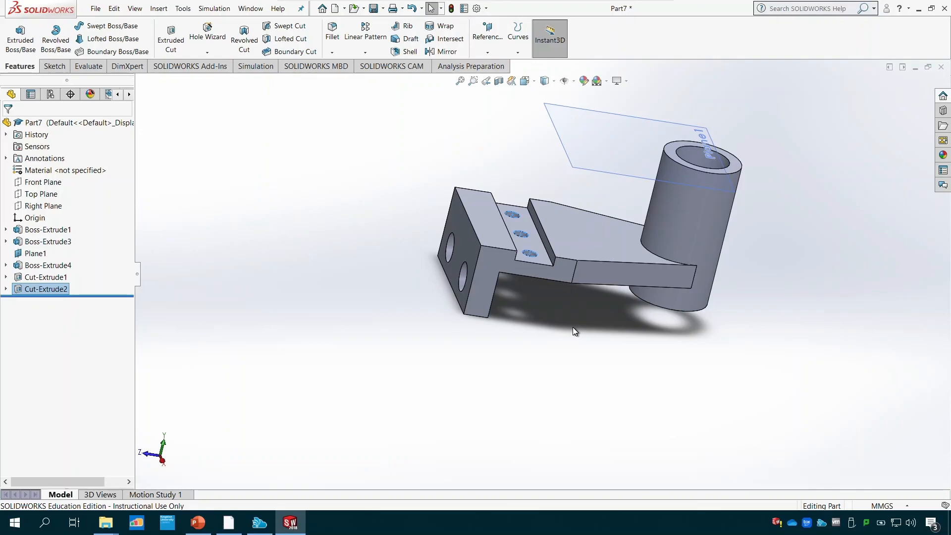
- Save the part as Tutorial 5 in the Tutorial Files folder
key("ctrl+s")
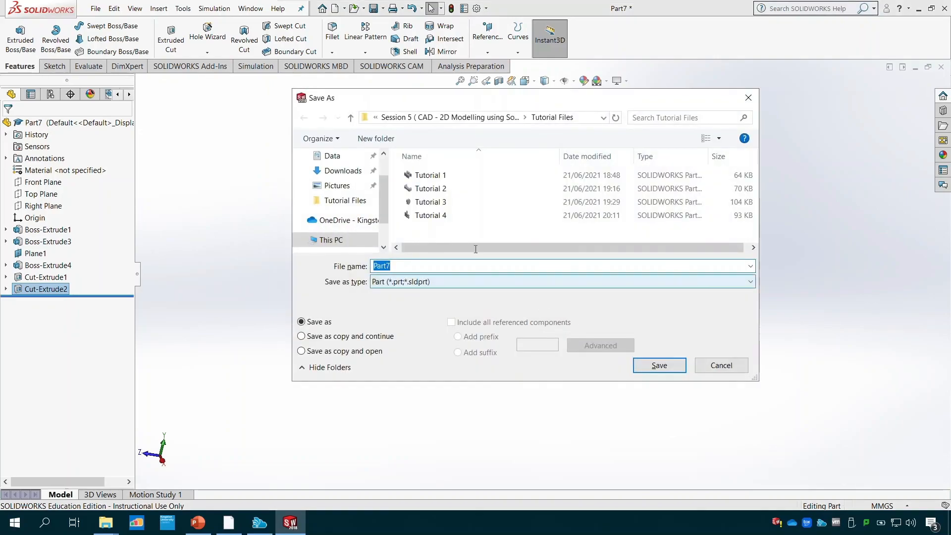
left_click(430, 215)
left_click(417, 267)
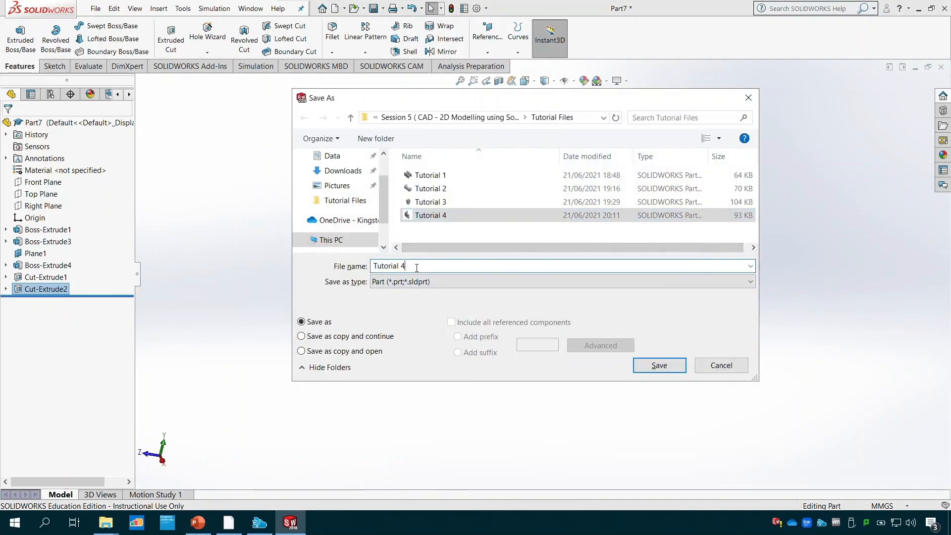
key("BackSpace")
type("5")
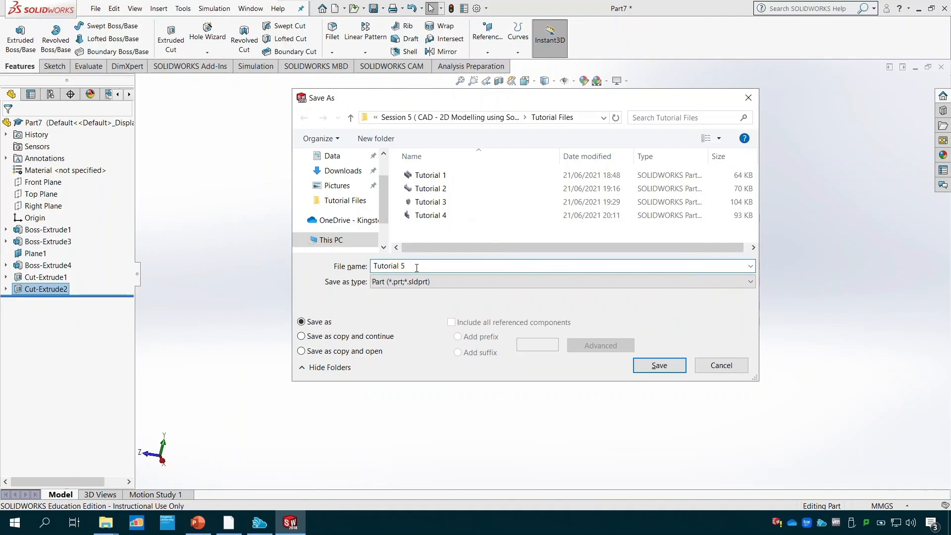
key("Return")
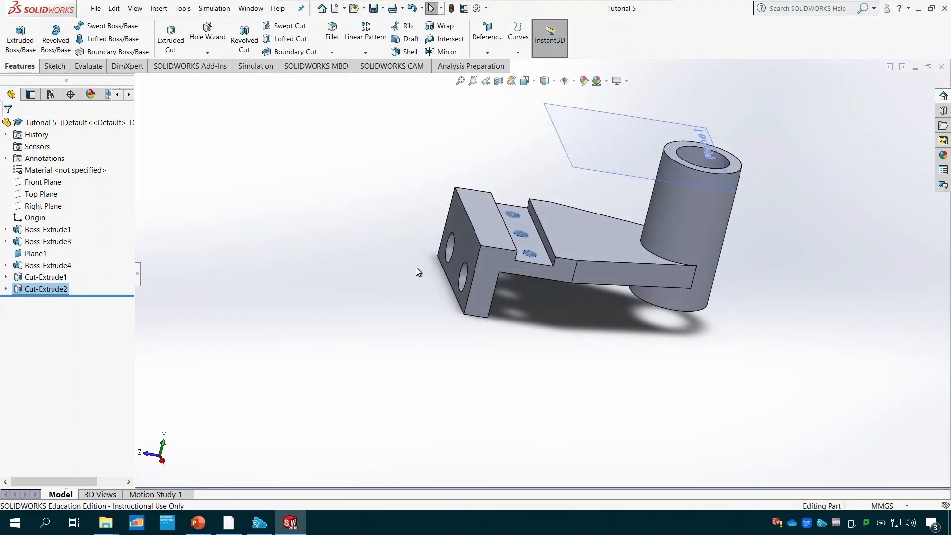
- Switch to the PowerPoint presentation, look through slides 29 to 31, and present the closing Thank You! slide as a full-screen slide show
left_click(198, 523)
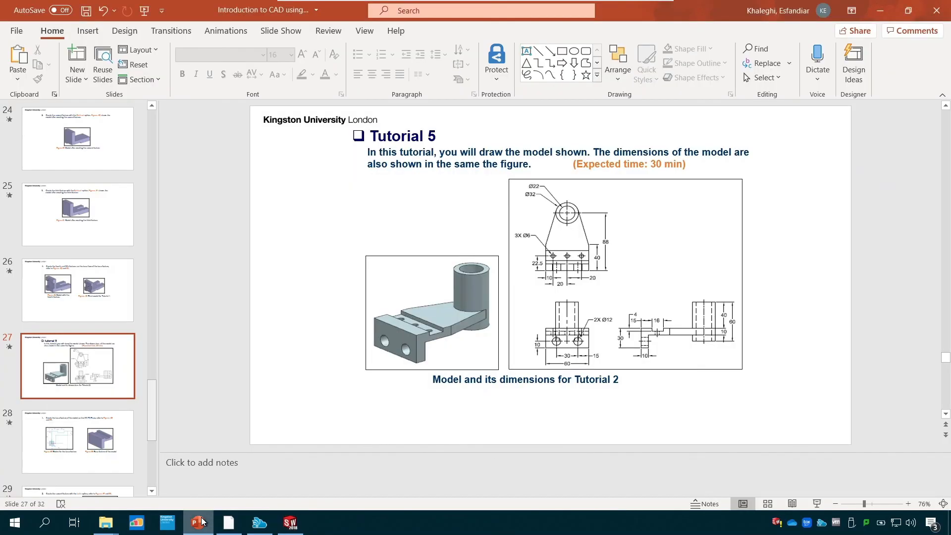
scroll(133, 429, "down", 5)
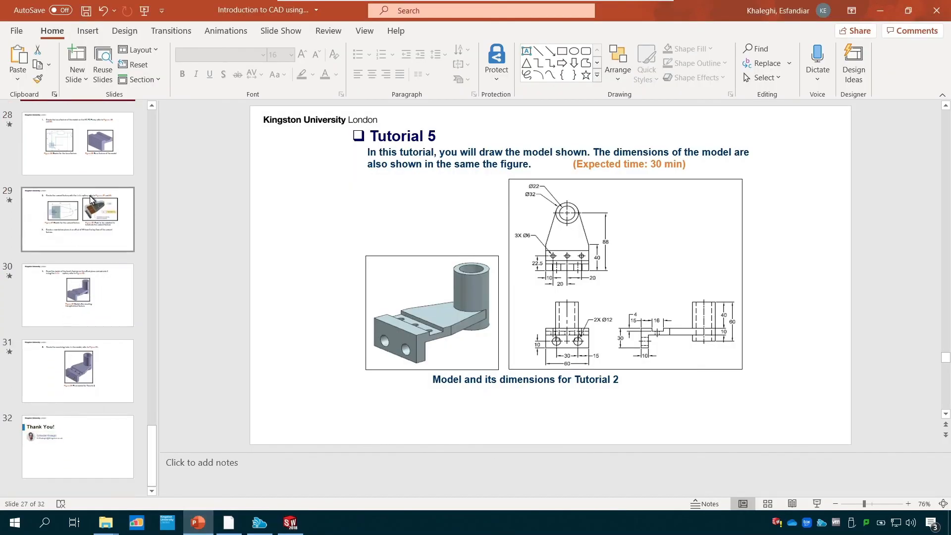
left_click(89, 213)
left_click(73, 289)
left_click(75, 384)
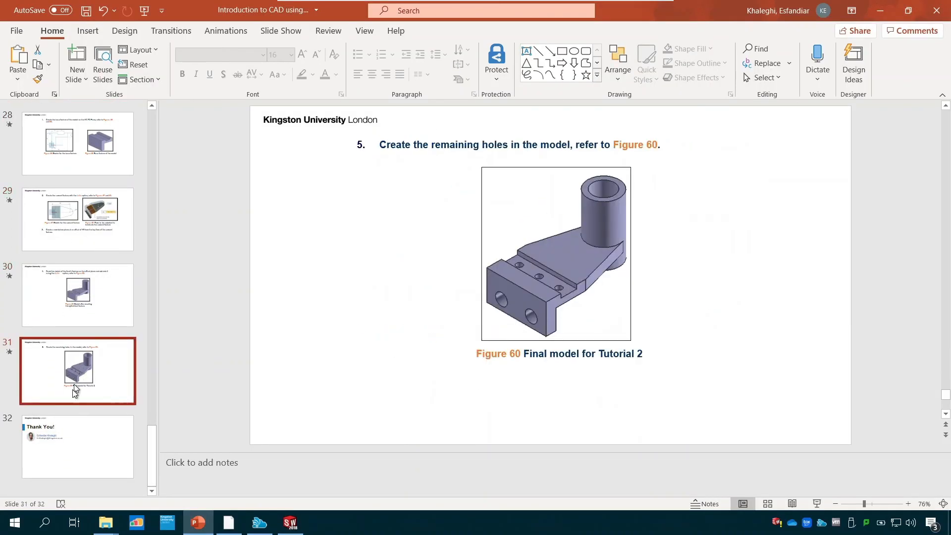
left_click(63, 441)
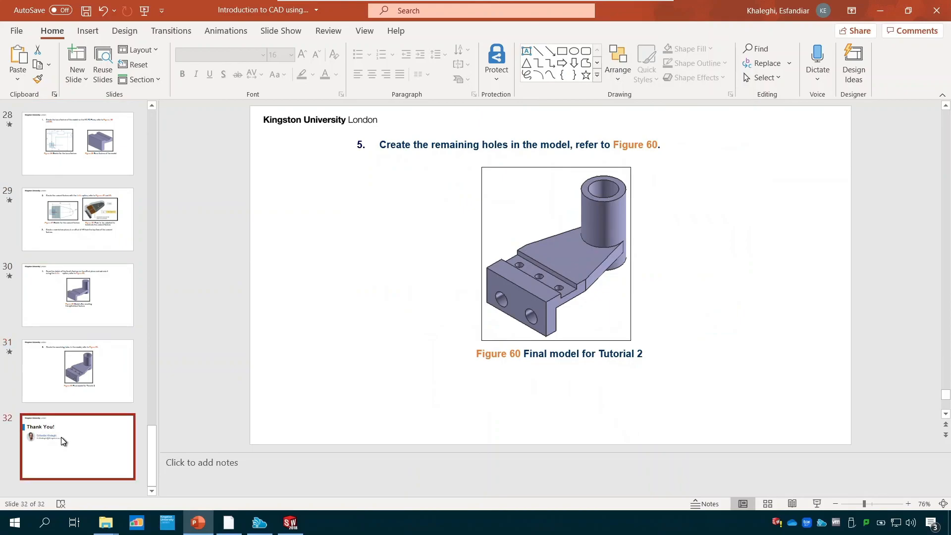
left_click(816, 503)
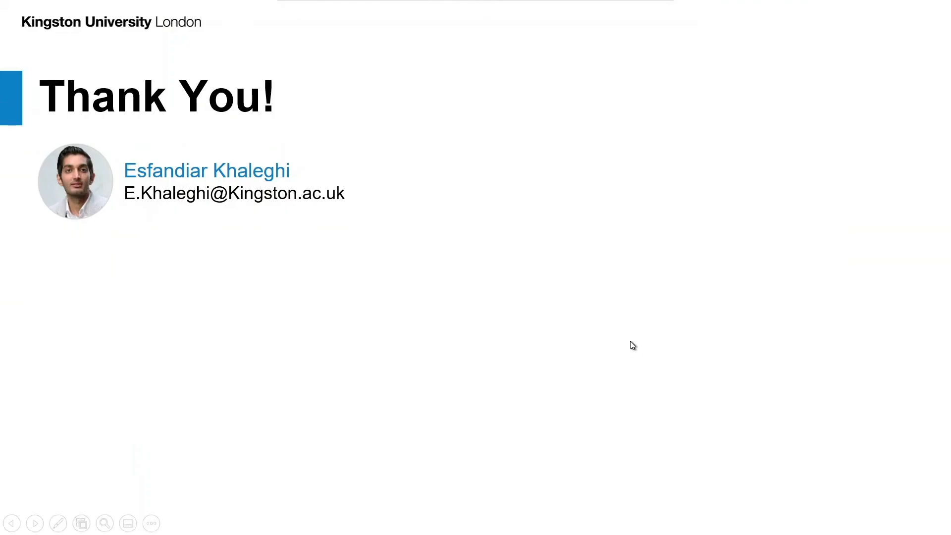